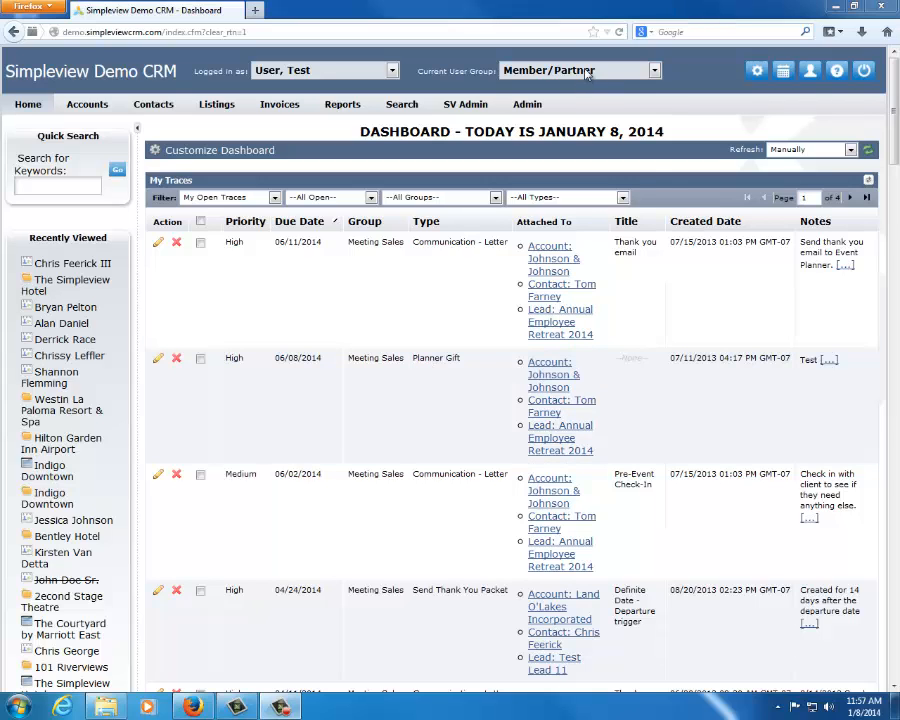
Open the Reports section and show the sidebar with Quick Search and Recently Viewed records
{"action": "left_click", "coordinate": [588, 72]}
{"action": "left_click", "coordinate": [588, 72]}
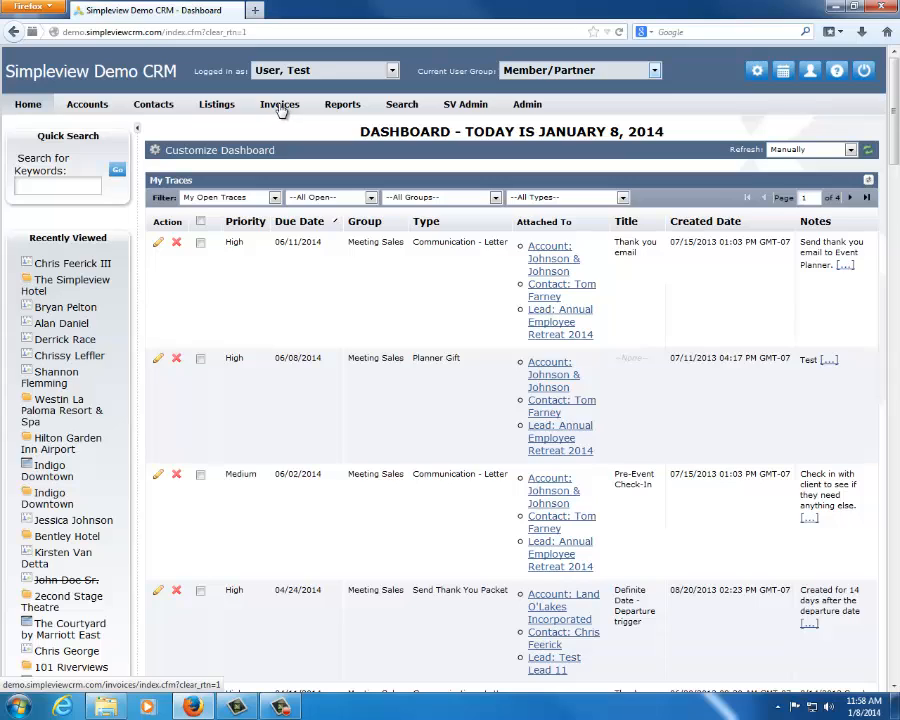
{"action": "left_click", "coordinate": [338, 113]}
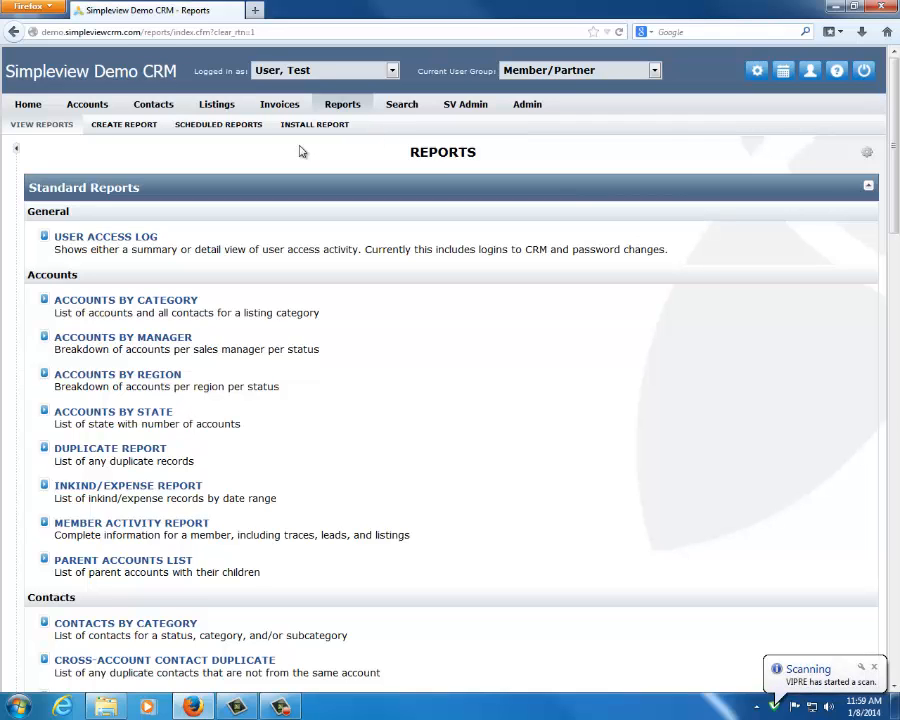
{"action": "left_click", "coordinate": [16, 148]}
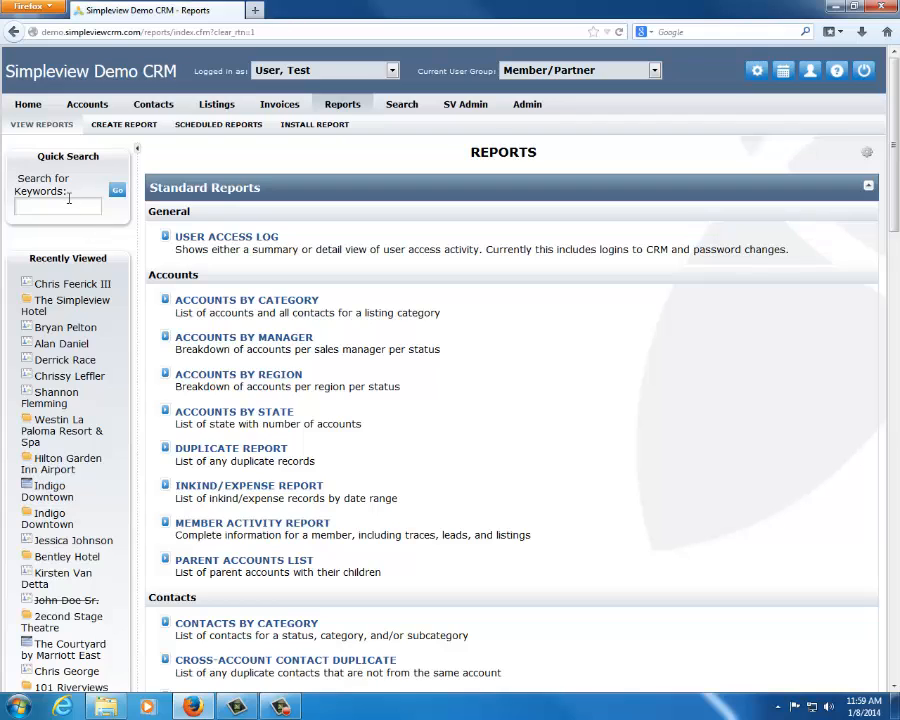
Open the Accounts section and view The Simpleview Hotel account from the recently viewed records
{"action": "left_click", "coordinate": [87, 105]}
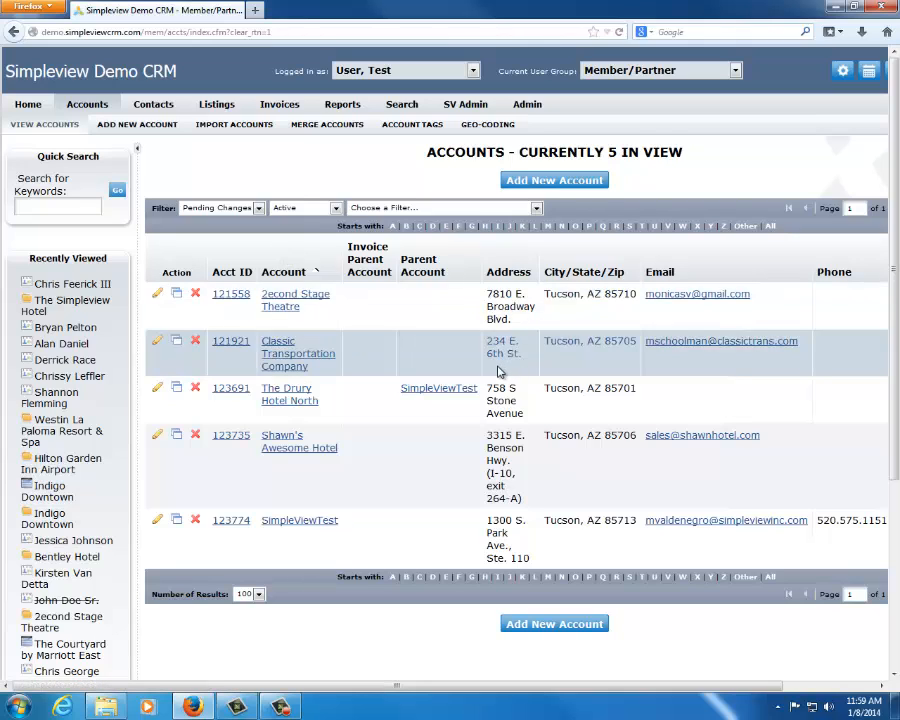
{"action": "left_click", "coordinate": [62, 312]}
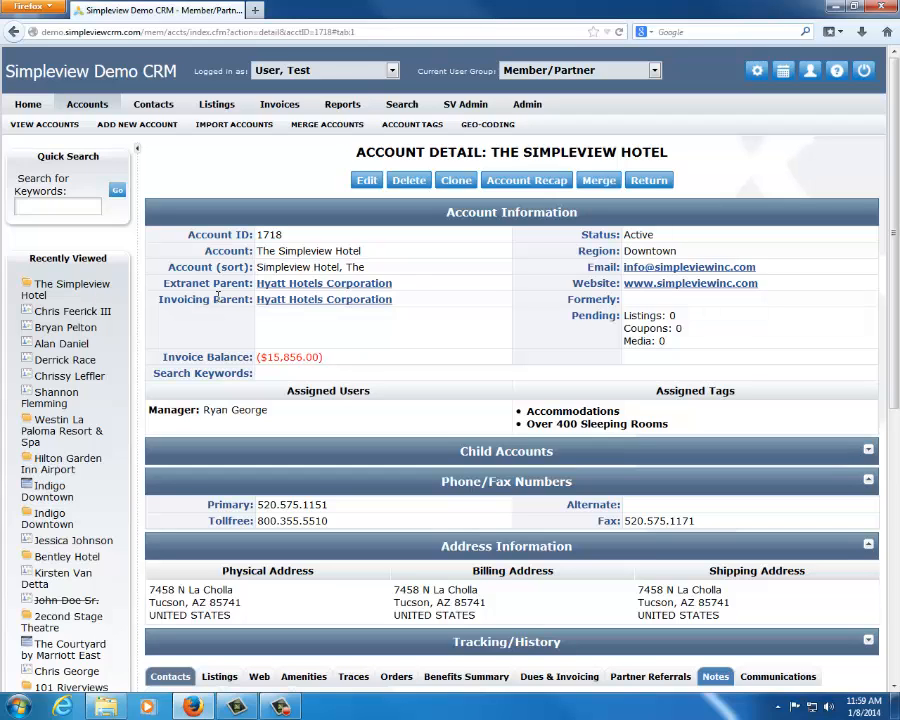
Run a quick keyword search for "simpleview" and look through the matching accounts and contacts
{"action": "left_click", "coordinate": [28, 206]}
{"action": "type", "text": "simple"}
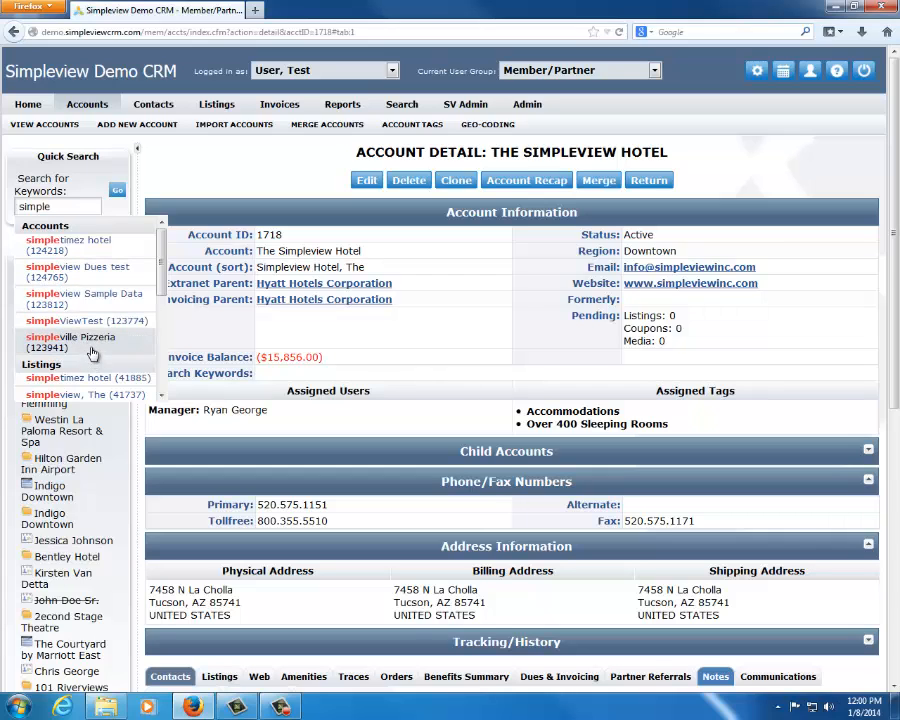
{"action": "type", "text": "view"}
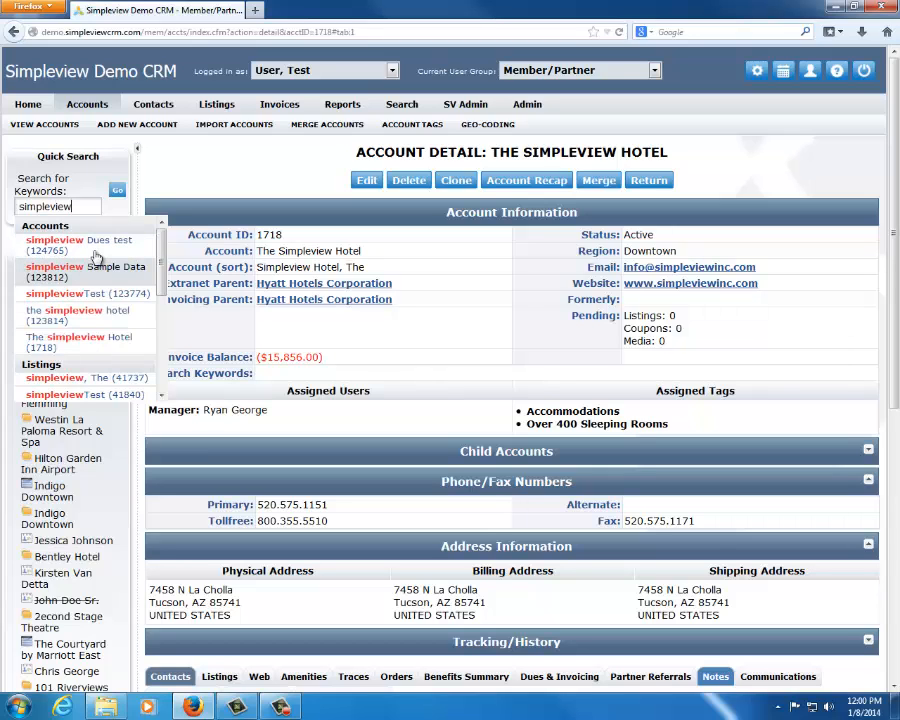
{"action": "type", "text": " h"}
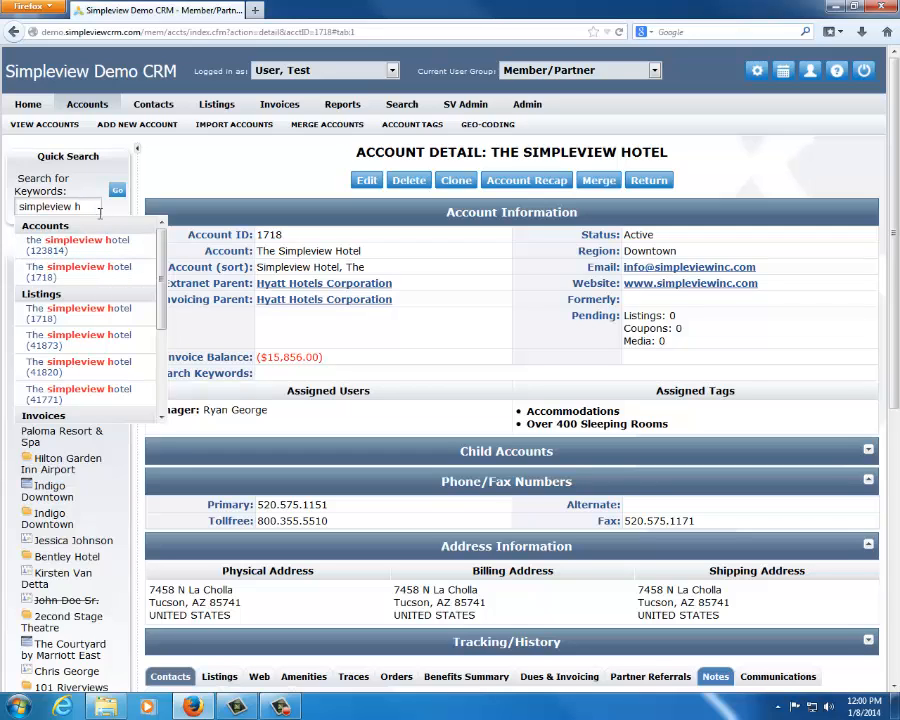
{"action": "key", "text": "BackSpace"}
{"action": "key", "text": "BackSpace"}
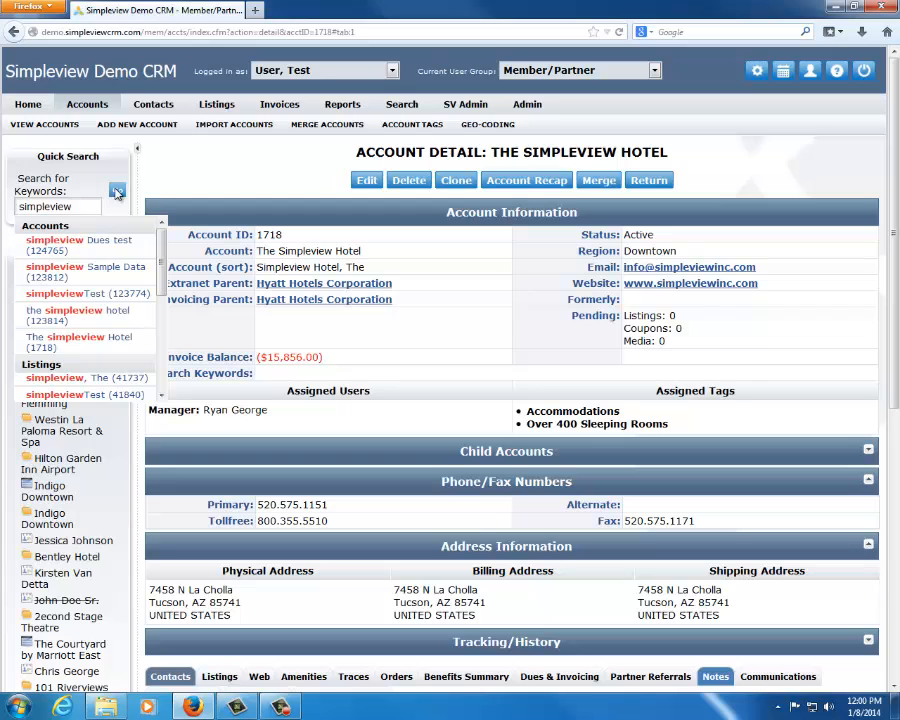
{"action": "left_click", "coordinate": [117, 189]}
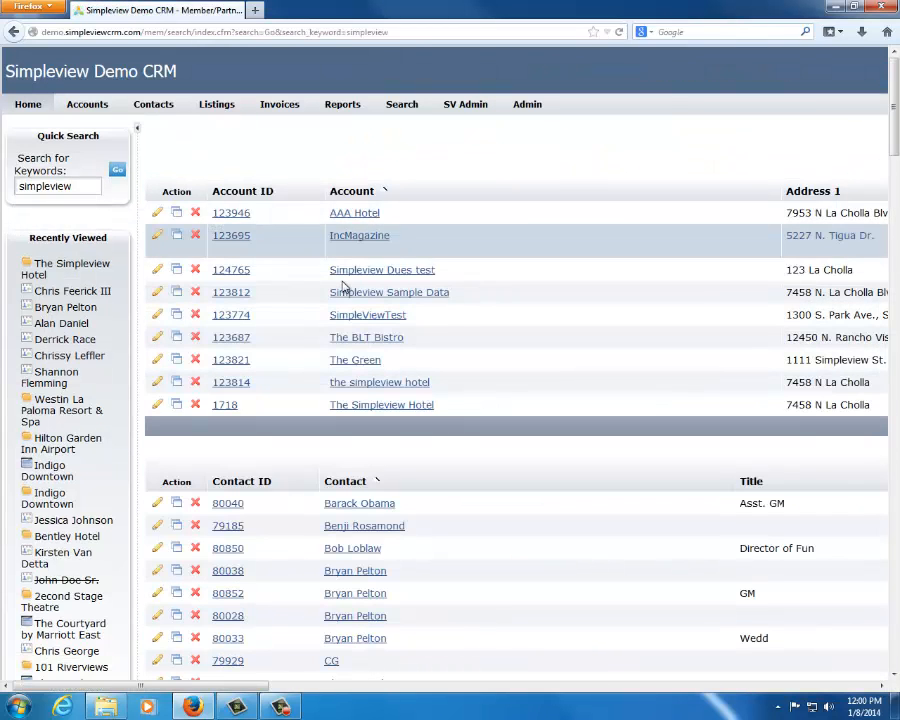
{"action": "scroll", "coordinate": [425, 568], "scroll_direction": "down", "scroll_amount": 2}
{"action": "scroll", "coordinate": [427, 535], "scroll_direction": "down", "scroll_amount": 10}
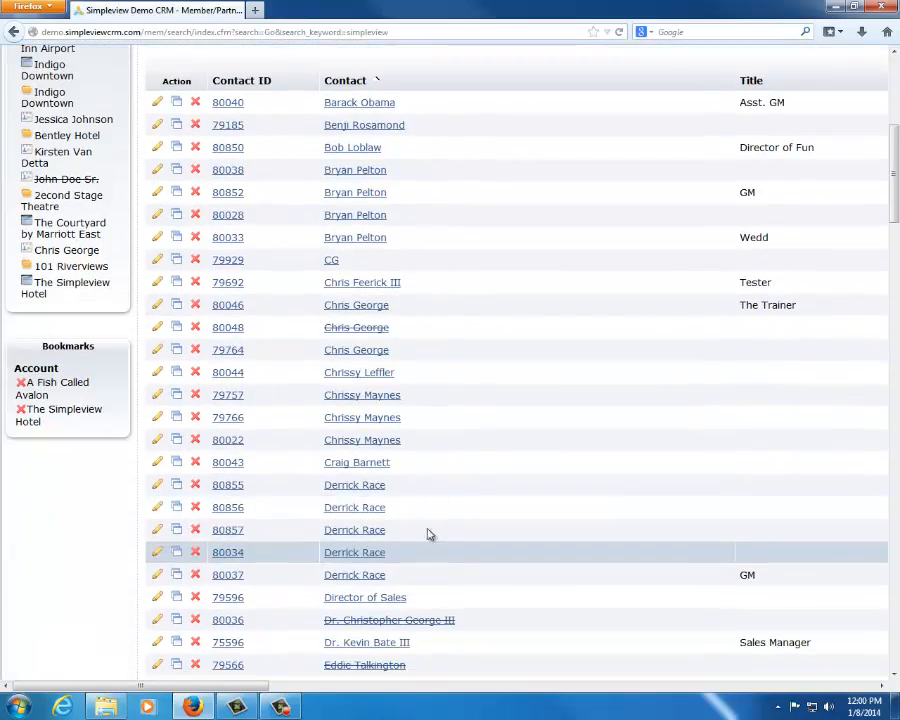
{"action": "scroll", "coordinate": [429, 494], "scroll_direction": "up", "scroll_amount": 12}
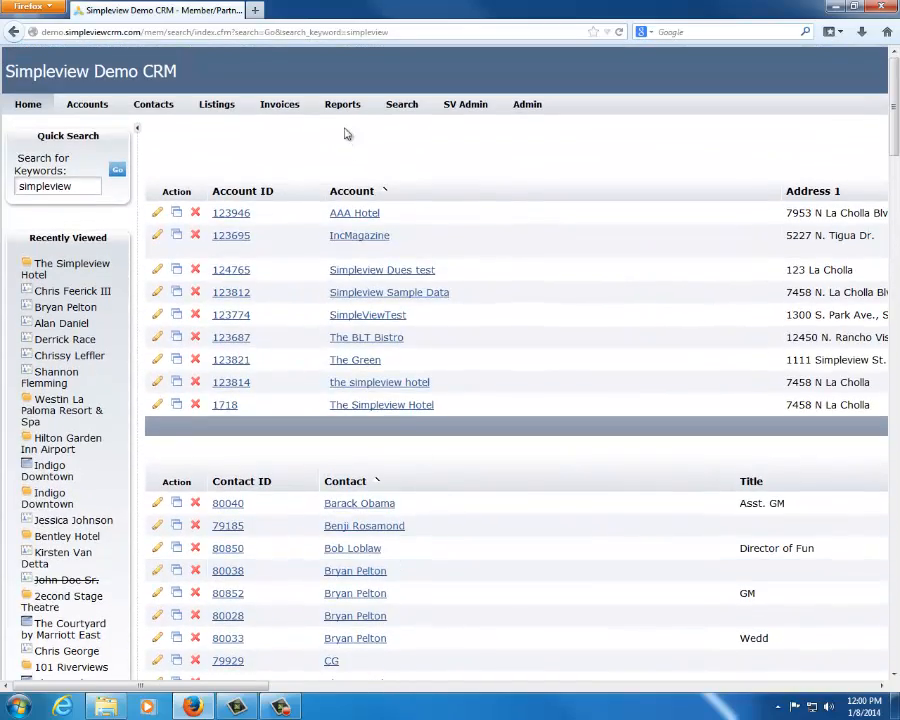
Try the quick search keyword as "simple view" to check its suggestions, and restore it to "simpleview"
{"action": "left_click_drag", "start_coordinate": [88, 185], "coordinate": [17, 186]}
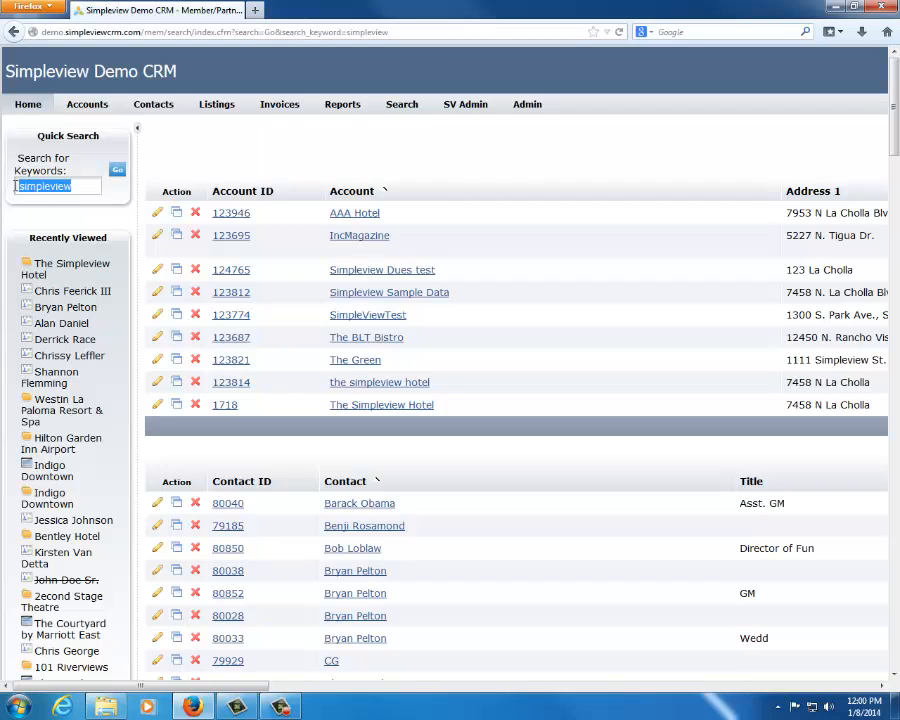
{"action": "left_click", "coordinate": [514, 168]}
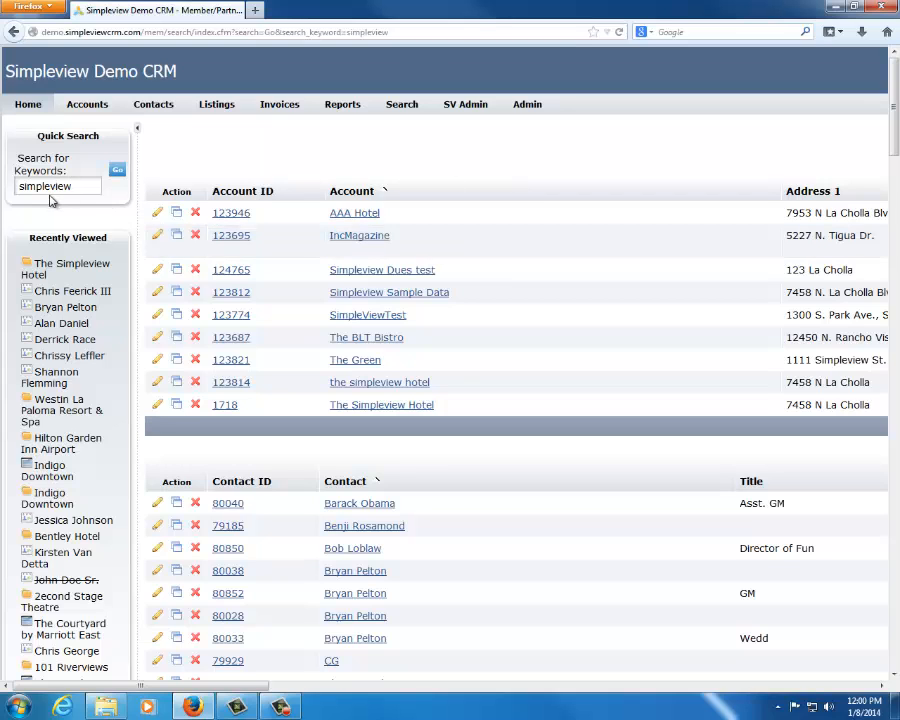
{"action": "left_click", "coordinate": [50, 186]}
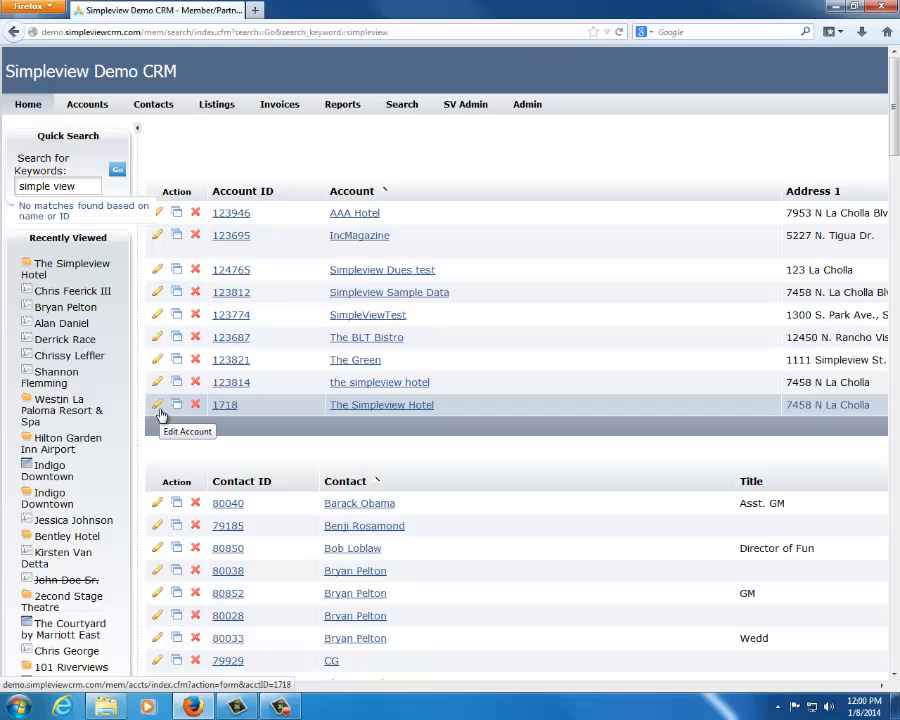
{"action": "key", "text": "BackSpace"}
{"action": "key", "text": "BackSpace"}
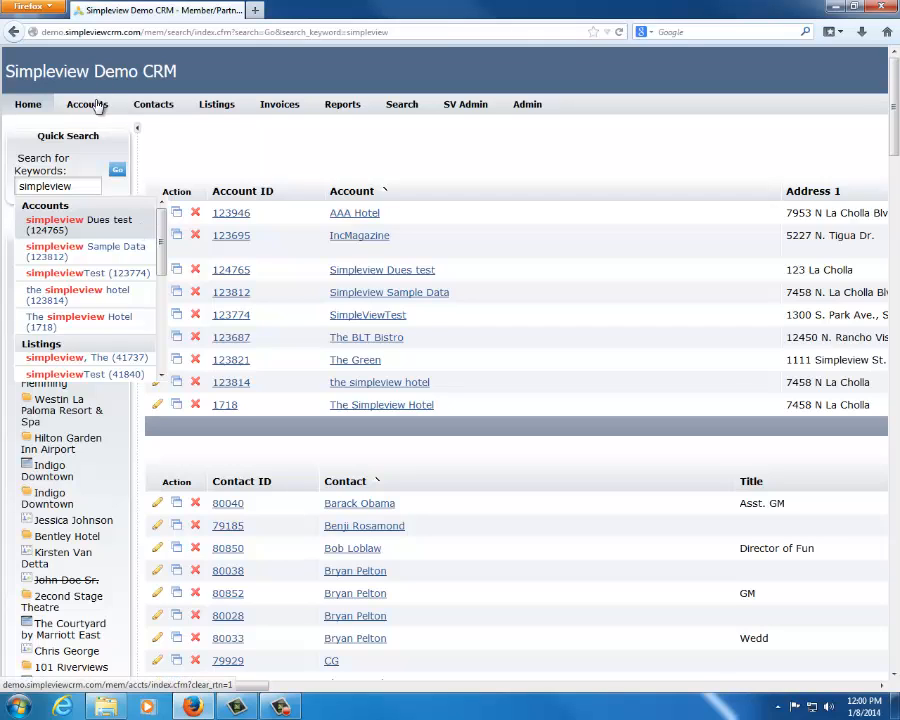
Clear the quick search keyword and open The Simpleview Hotel account from the search results
{"action": "left_click", "coordinate": [180, 144]}
{"action": "left_click", "coordinate": [93, 184]}
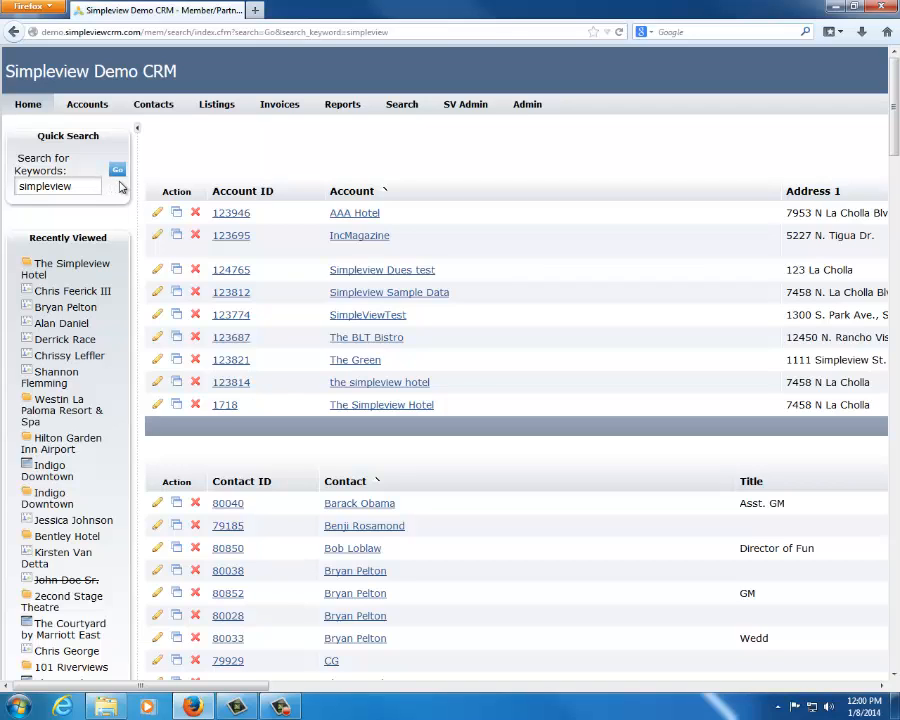
{"action": "key", "text": "BackSpace"}
{"action": "key", "text": "BackSpace"}
{"action": "key", "text": "BackSpace"}
{"action": "key", "text": "BackSpace"}
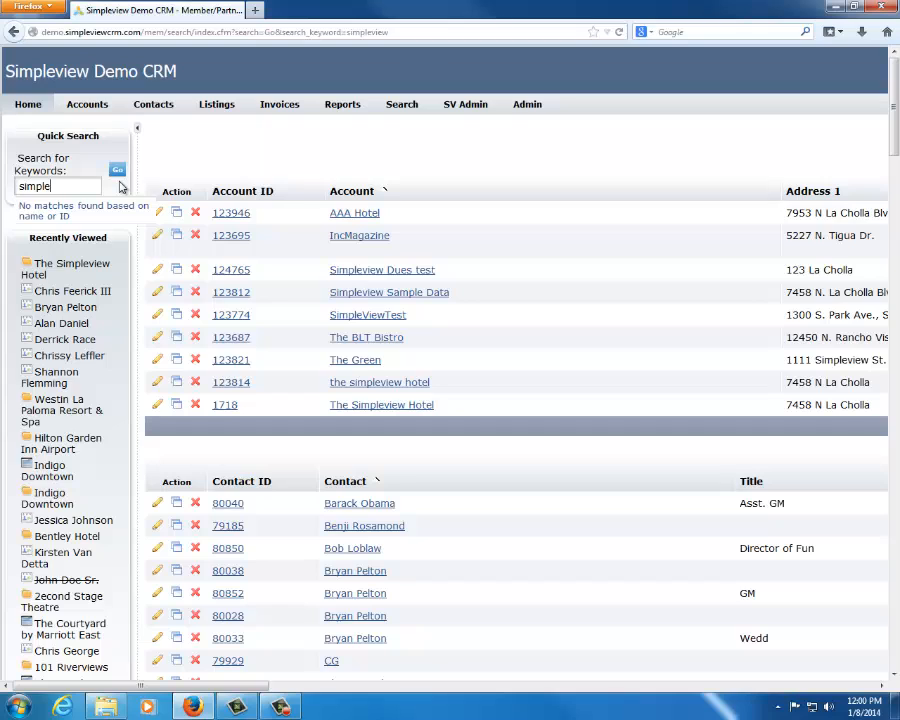
{"action": "key", "text": "BackSpace"}
{"action": "key", "text": "BackSpace"}
{"action": "key", "text": "BackSpace"}
{"action": "key", "text": "BackSpace"}
{"action": "key", "text": "BackSpace"}
{"action": "key", "text": "BackSpace"}
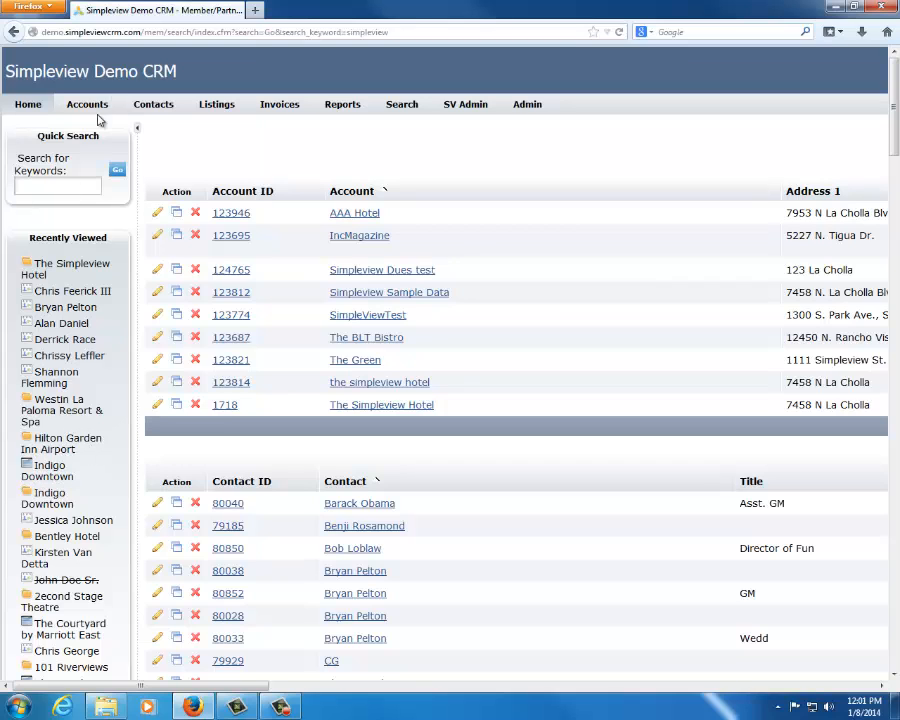
{"action": "left_click", "coordinate": [356, 406]}
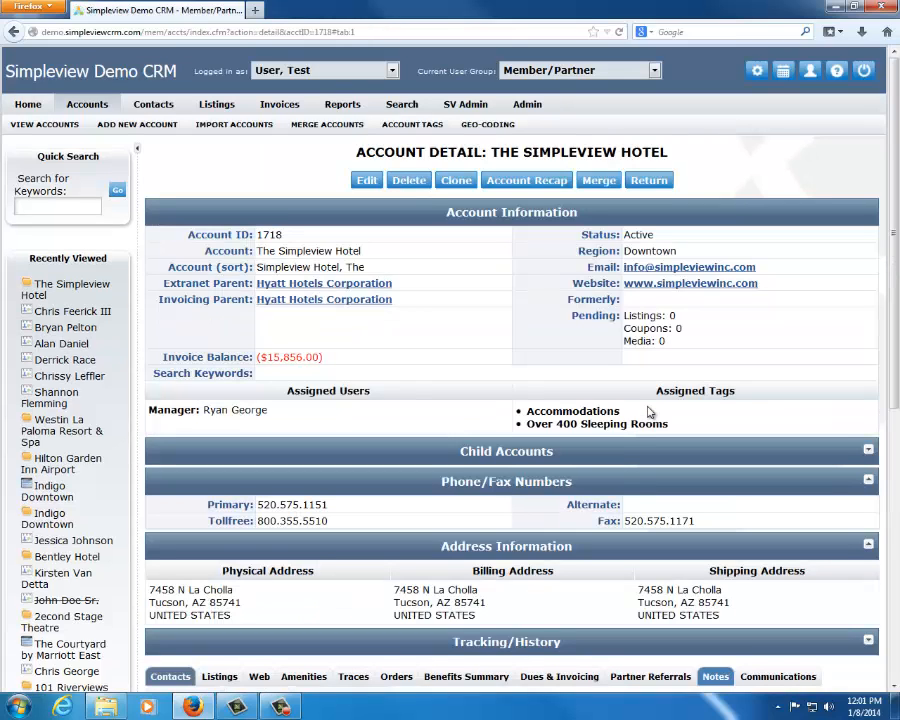
{"action": "left_click_drag", "start_coordinate": [358, 150], "coordinate": [671, 157]}
{"action": "left_click", "coordinate": [707, 162]}
{"action": "scroll", "coordinate": [490, 340], "scroll_direction": "down", "scroll_amount": 4}
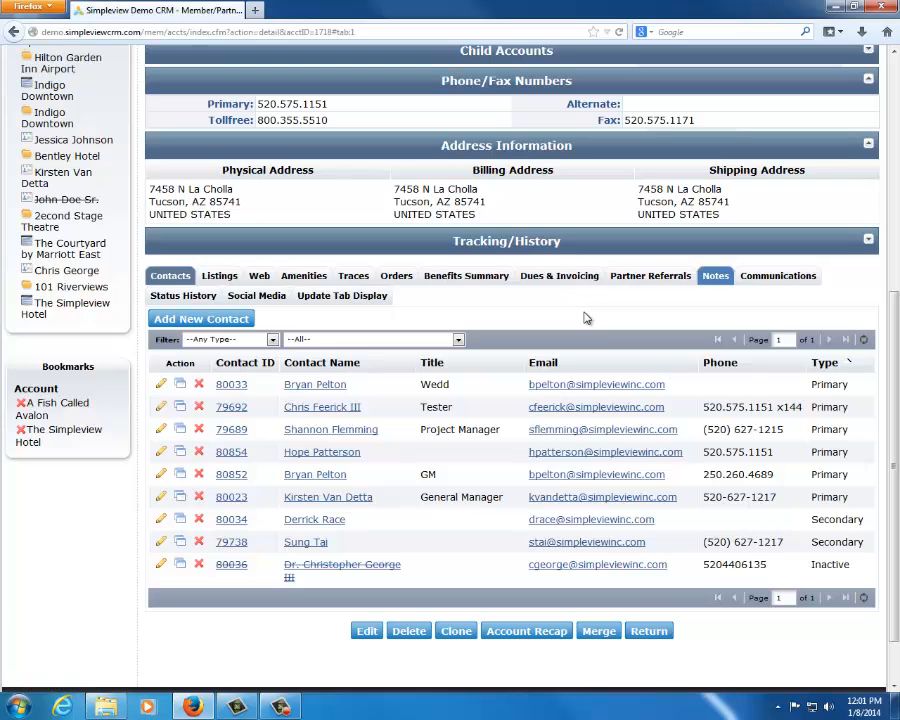
{"action": "scroll", "coordinate": [546, 345], "scroll_direction": "up", "scroll_amount": 3}
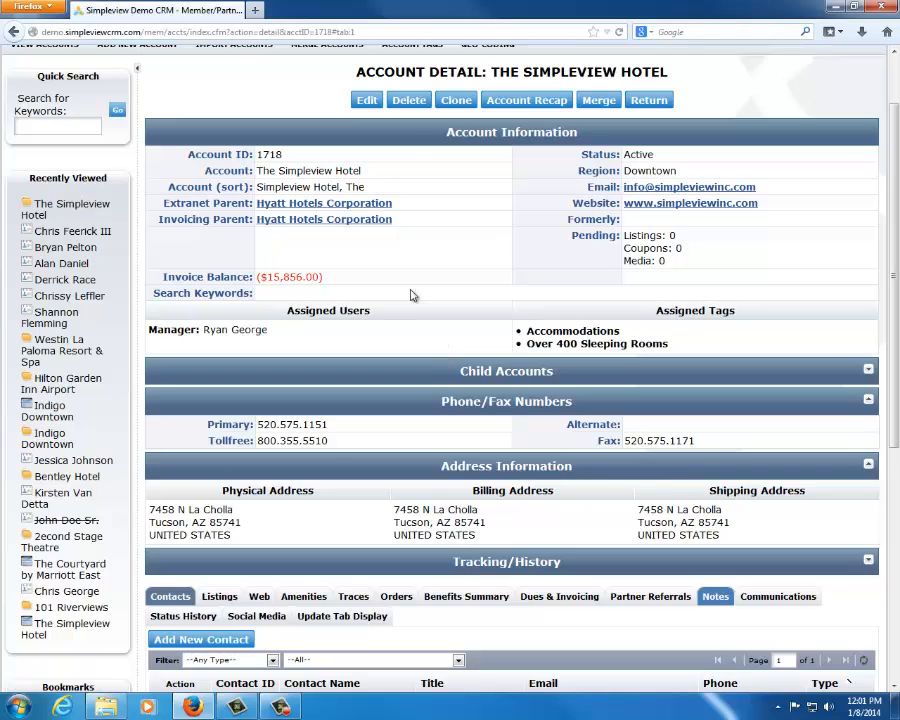
{"action": "left_click_drag", "start_coordinate": [357, 72], "coordinate": [703, 80]}
{"action": "scroll", "coordinate": [230, 520], "scroll_direction": "down", "scroll_amount": 4}
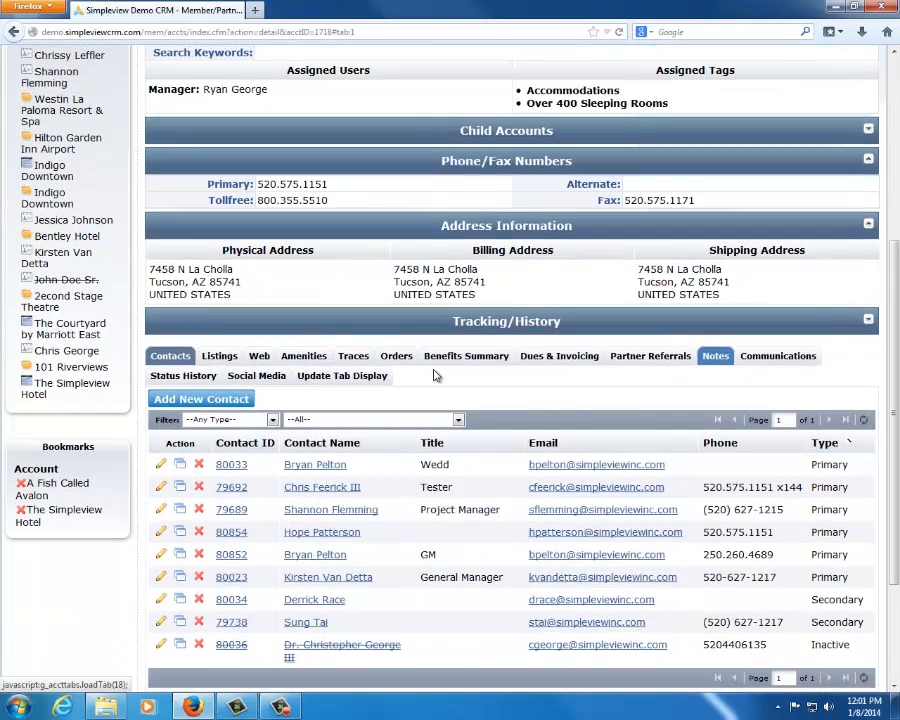
{"action": "left_click", "coordinate": [729, 362]}
{"action": "scroll", "coordinate": [478, 250], "scroll_direction": "up", "scroll_amount": 5}
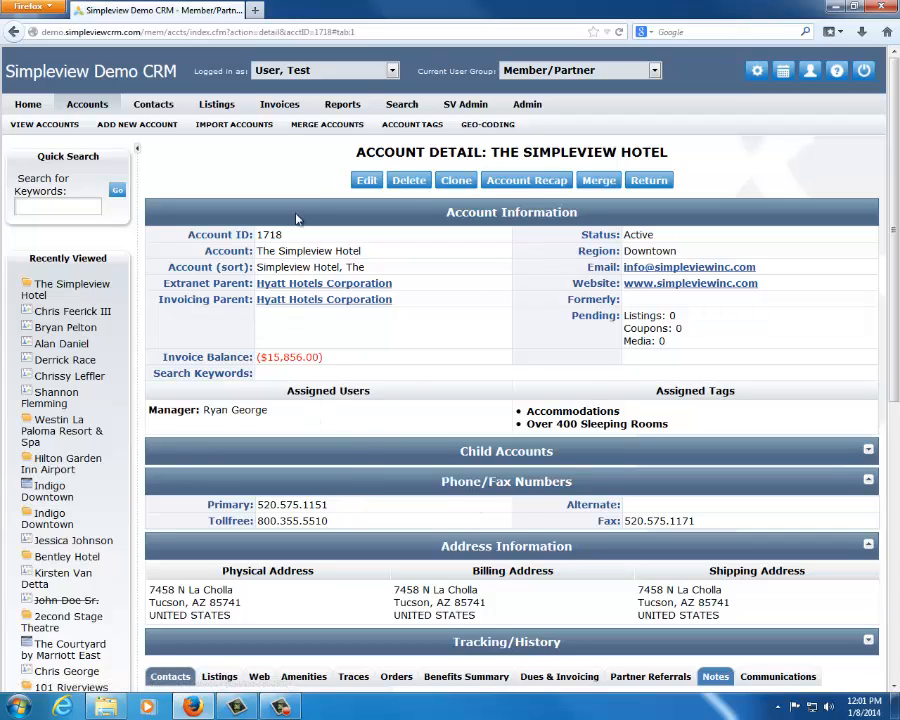
Expand and close the Child Accounts section, and collapse the Phone/Fax Numbers and Address Information sections
{"action": "scroll", "coordinate": [532, 307], "scroll_direction": "down", "scroll_amount": 2}
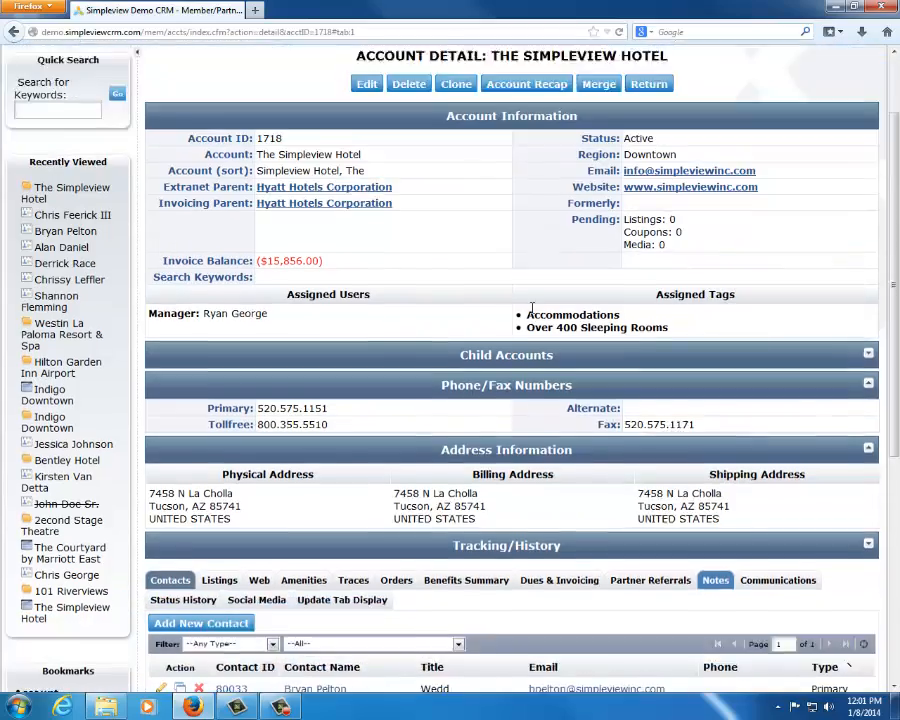
{"action": "scroll", "coordinate": [532, 307], "scroll_direction": "down", "scroll_amount": 1}
{"action": "left_click", "coordinate": [505, 292]}
{"action": "left_click", "coordinate": [505, 292]}
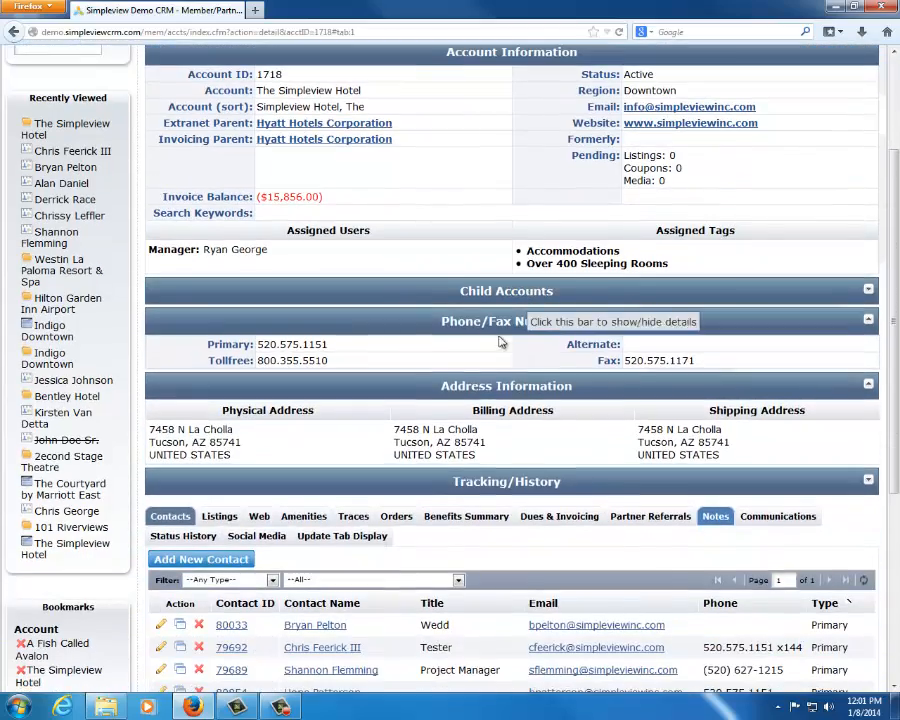
{"action": "scroll", "coordinate": [500, 300], "scroll_direction": "down", "scroll_amount": 3}
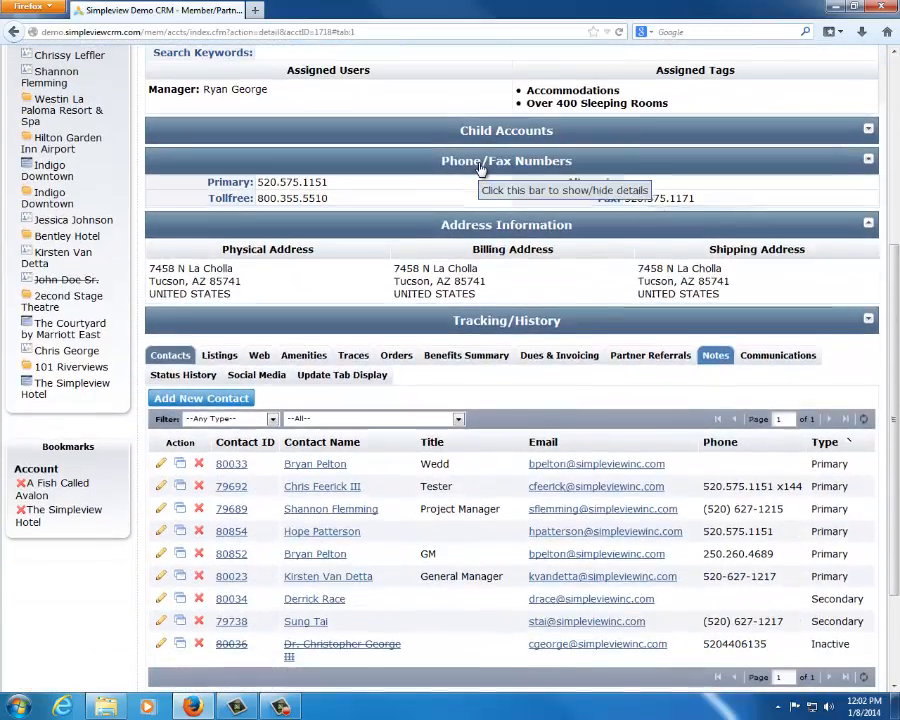
{"action": "left_click", "coordinate": [480, 166]}
{"action": "left_click", "coordinate": [467, 195]}
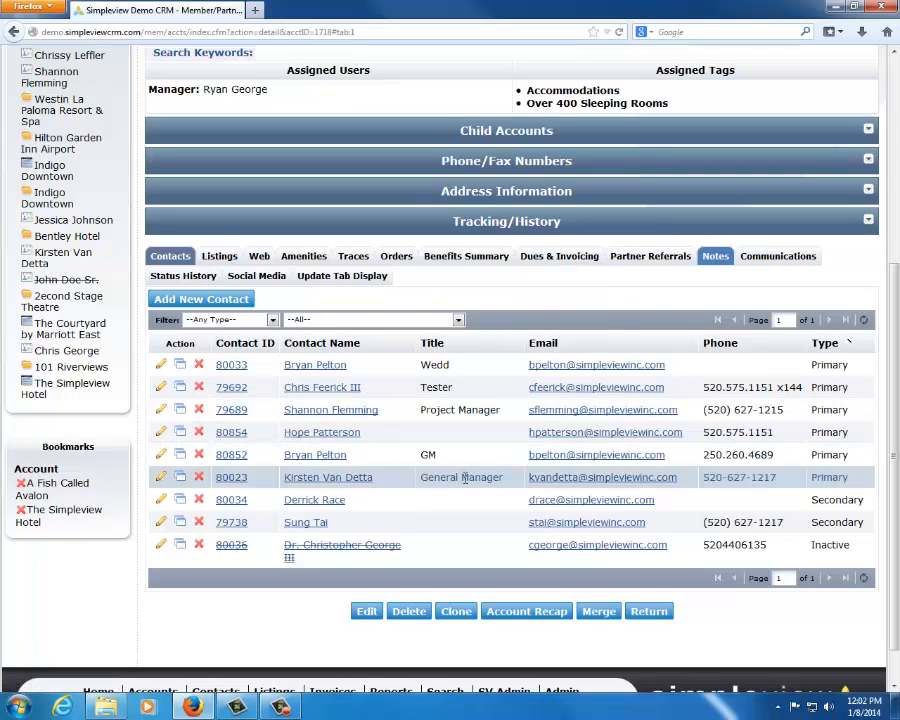
Open The Simpleview Hotel account for editing and look through the fields of its update form
{"action": "scroll", "coordinate": [462, 477], "scroll_direction": "up", "scroll_amount": 6}
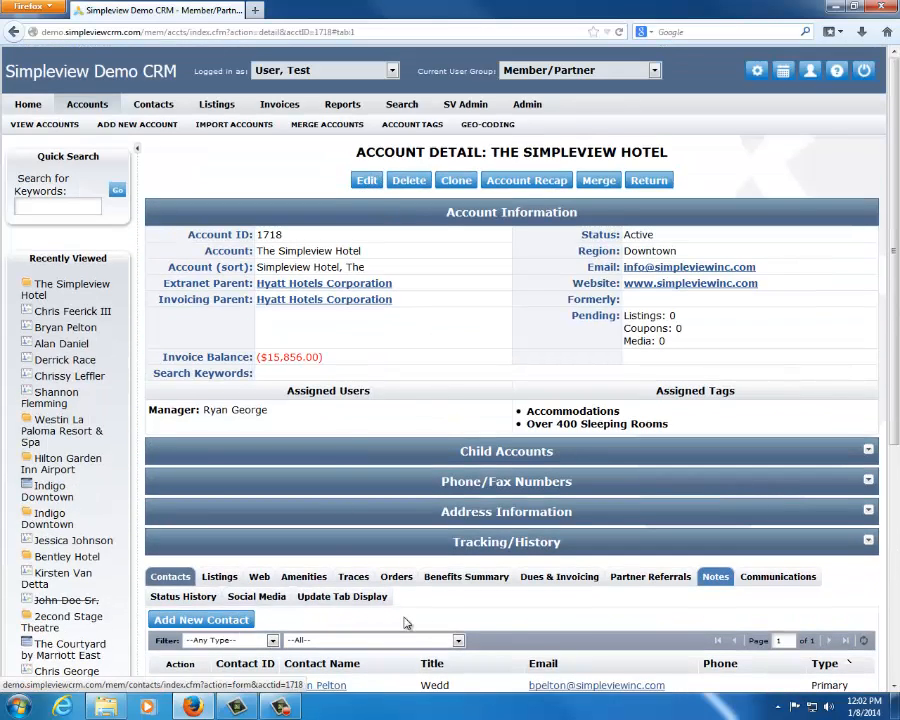
{"action": "left_click", "coordinate": [367, 180]}
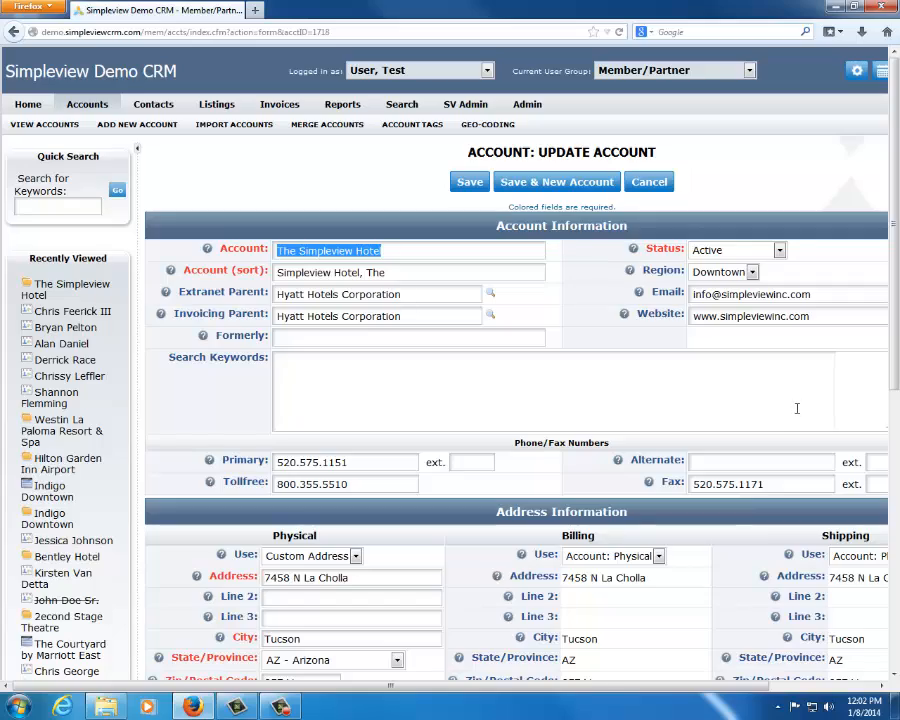
{"action": "scroll", "coordinate": [723, 370], "scroll_direction": "down", "scroll_amount": 5}
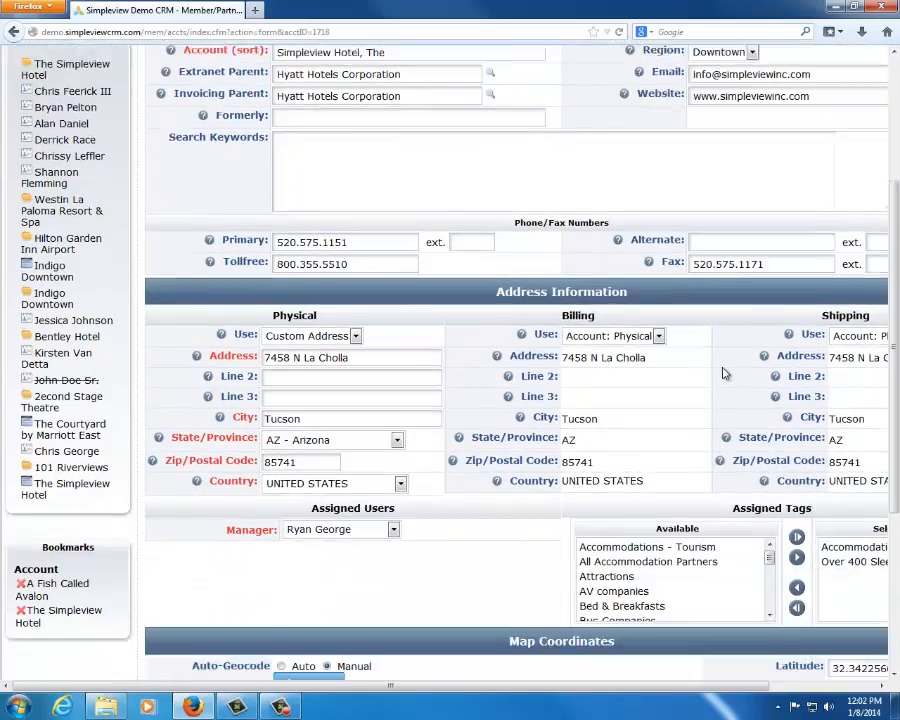
{"action": "scroll", "coordinate": [723, 371], "scroll_direction": "up", "scroll_amount": 4}
{"action": "scroll", "coordinate": [725, 373], "scroll_direction": "up", "scroll_amount": 1}
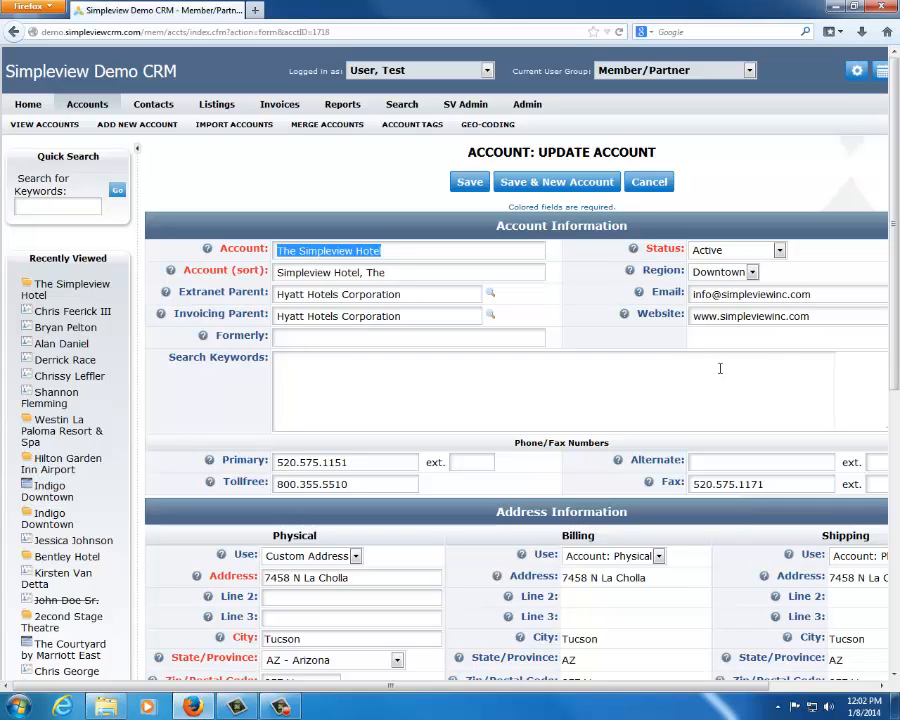
Clear the required Account name field and try to save the account with it left blank
{"action": "left_click", "coordinate": [410, 251]}
{"action": "left_click_drag", "start_coordinate": [410, 251], "coordinate": [55, 202]}
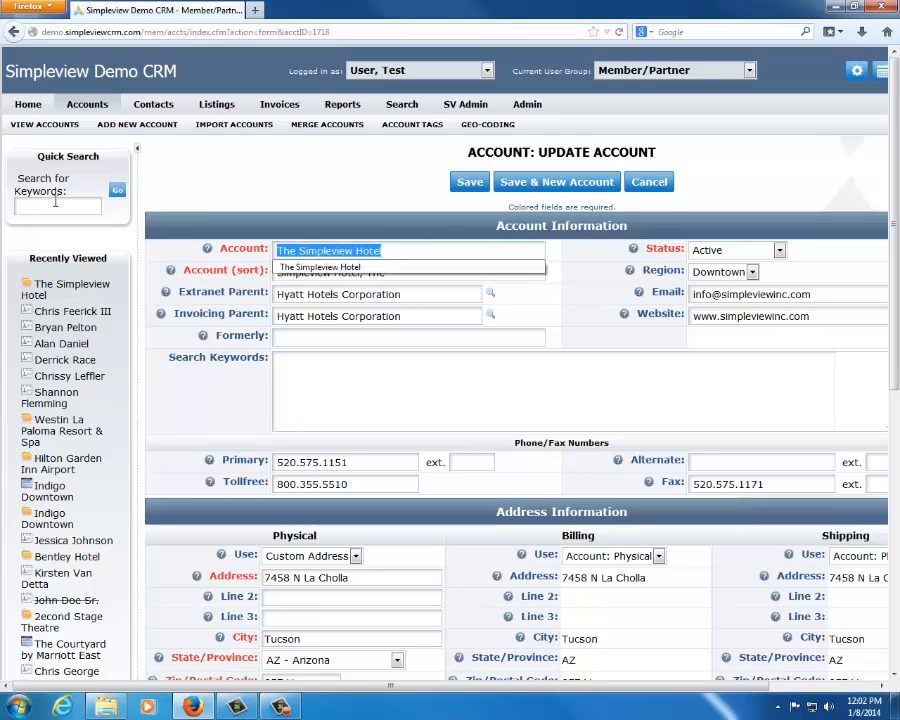
{"action": "key", "text": "BackSpace"}
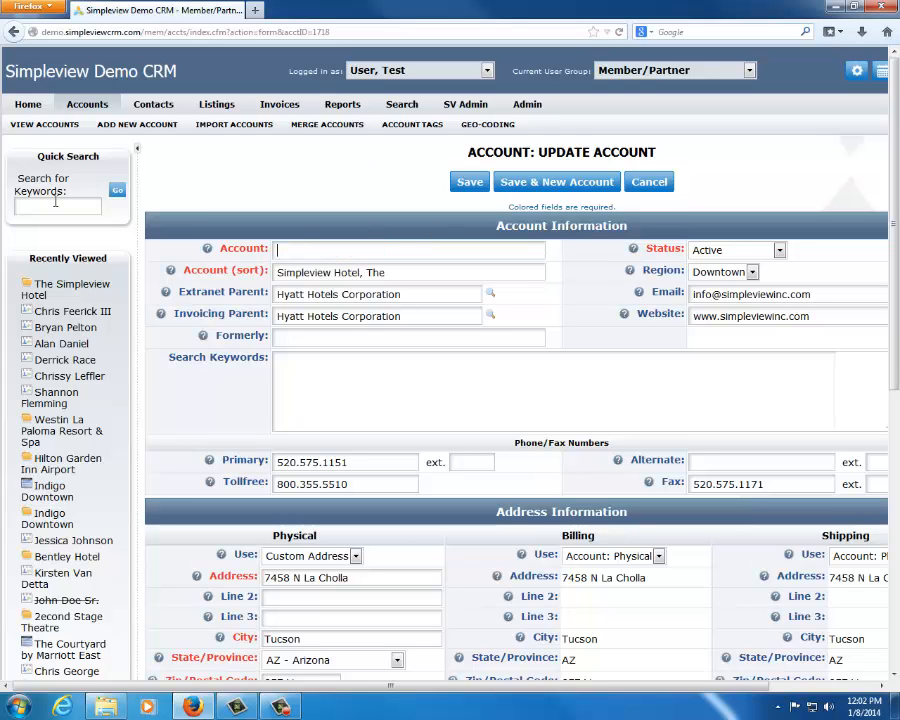
{"action": "left_click", "coordinate": [470, 182]}
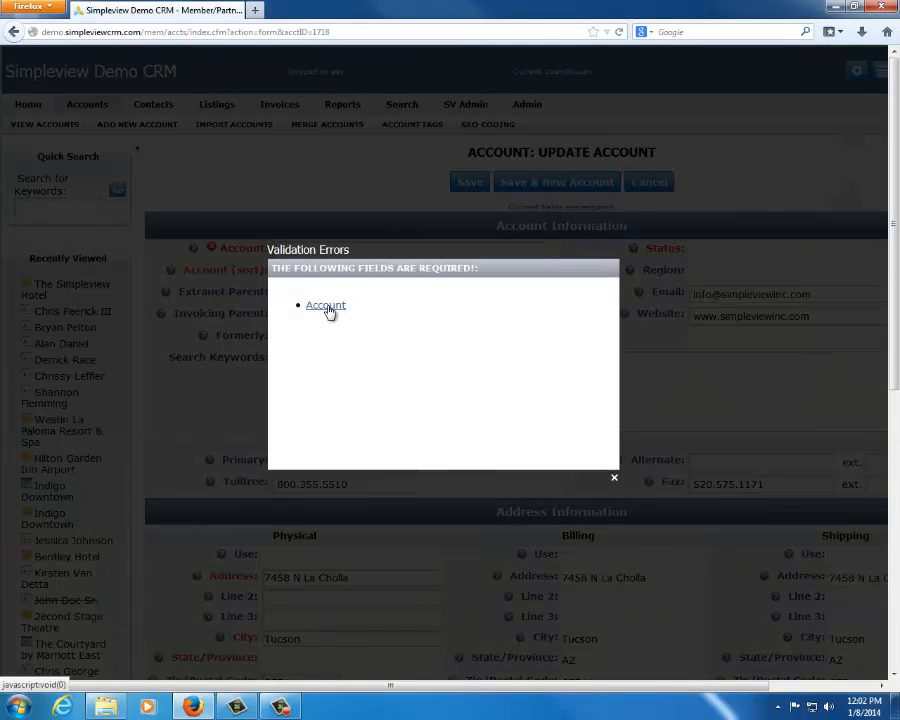
{"action": "left_click", "coordinate": [613, 477]}
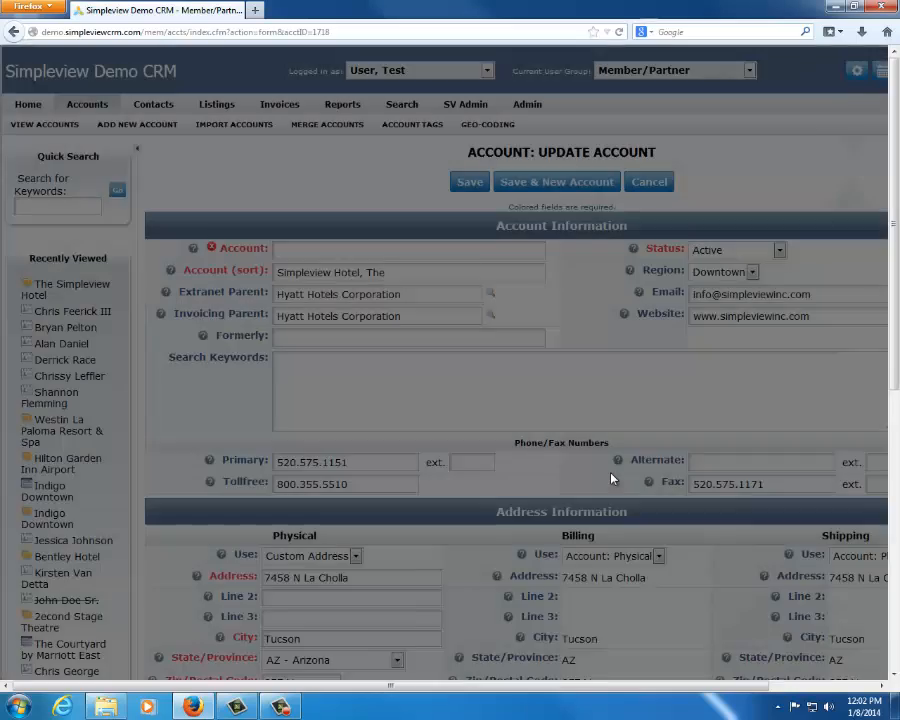
{"action": "left_click", "coordinate": [40, 286]}
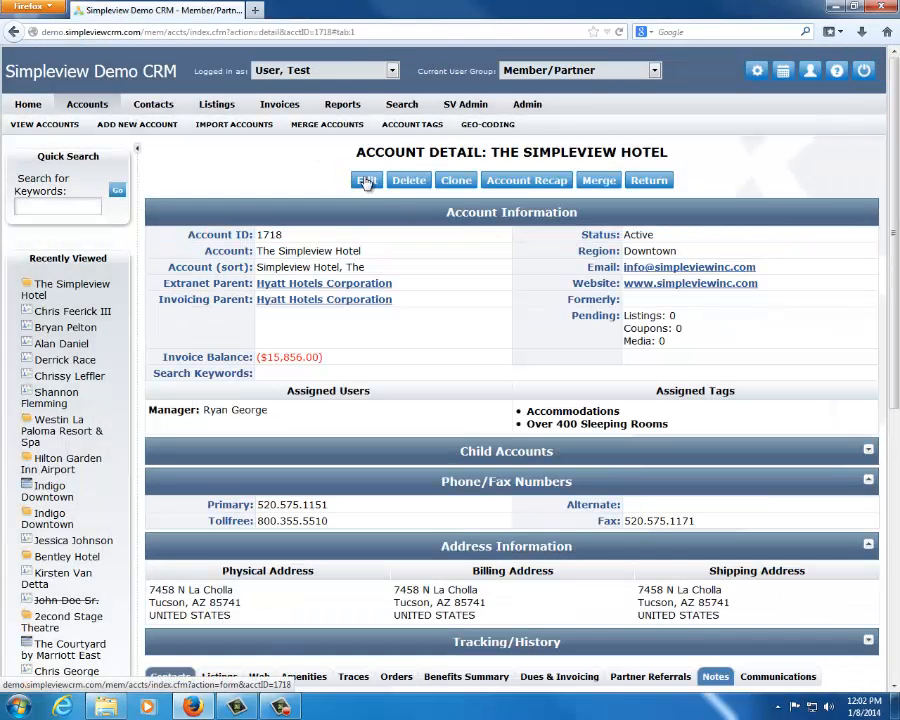
{"action": "left_click", "coordinate": [91, 211]}
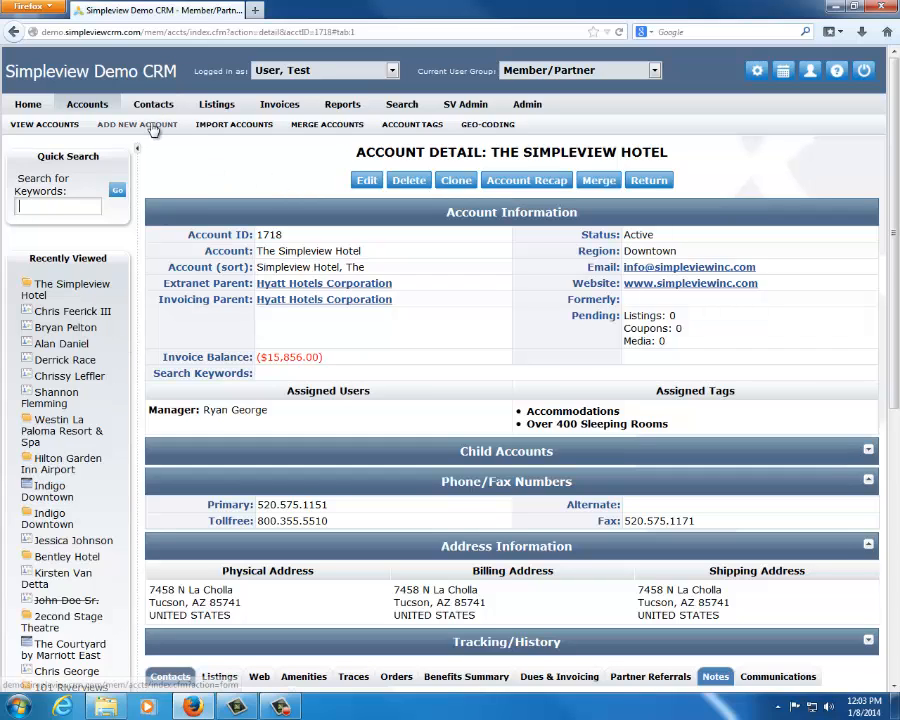
Start a new account, enter "The Simpleview Hotel" as its account name and dismiss the duplicate-name warning
{"action": "left_click", "coordinate": [118, 124]}
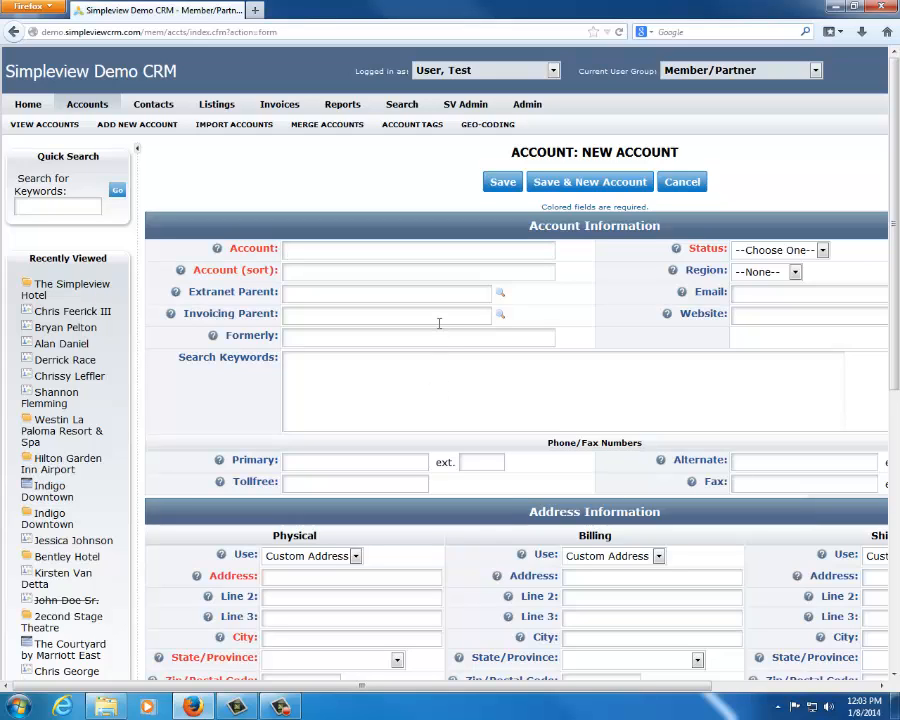
{"action": "type", "text": "The Simpleview Hotel"}
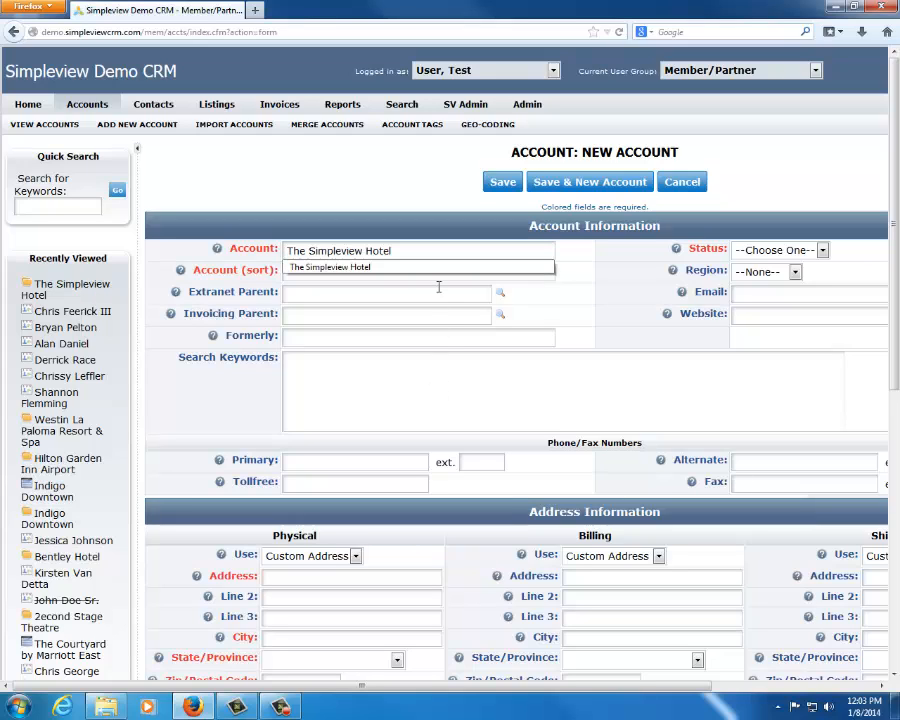
{"action": "key", "text": "Tab"}
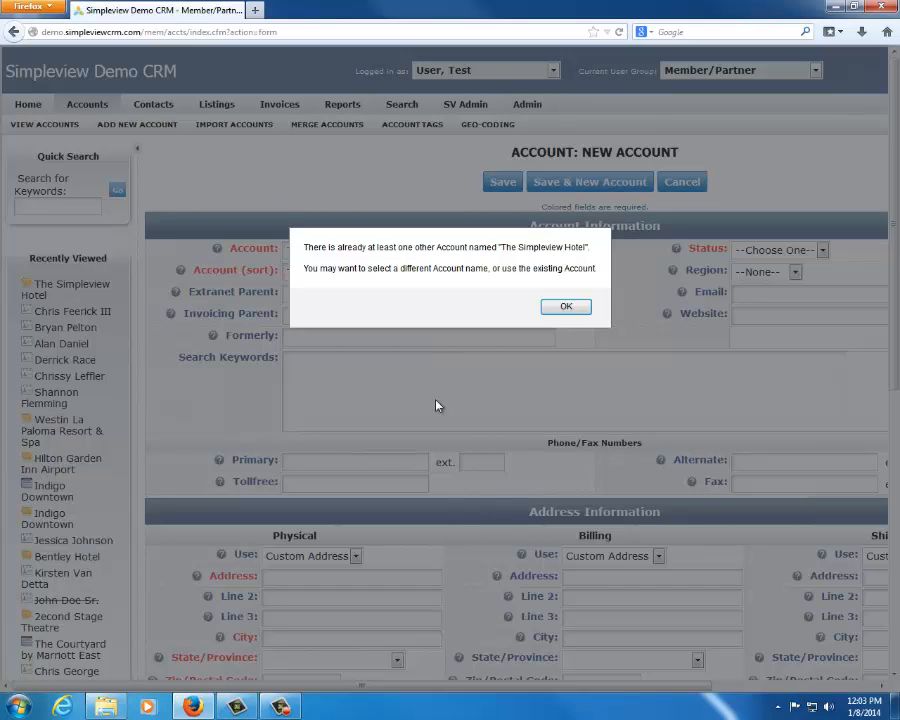
{"action": "left_click", "coordinate": [566, 307]}
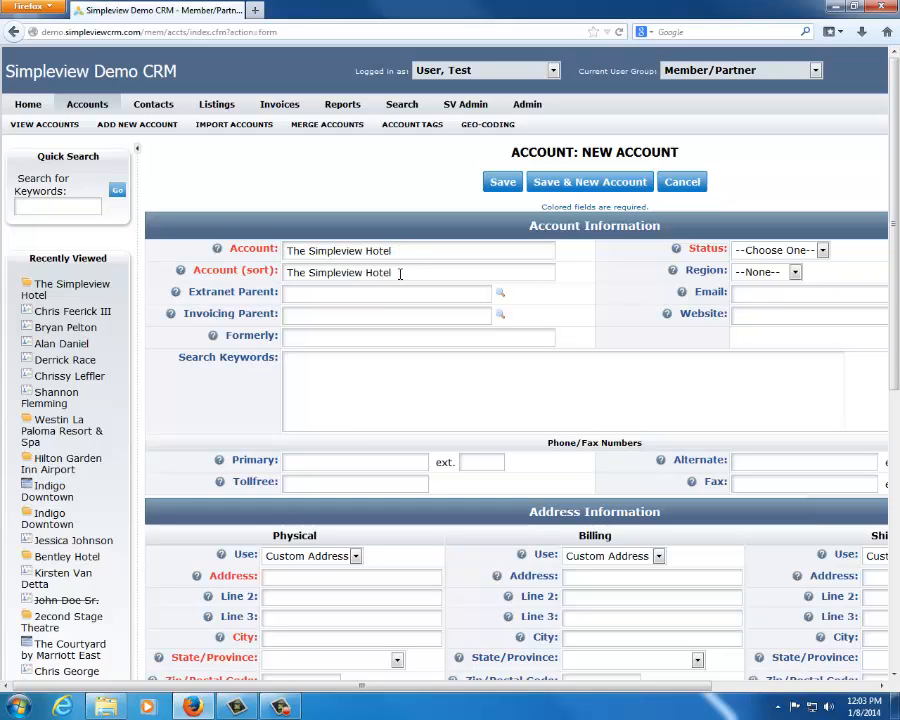
Look over the new account form's fields, and open, read and close the help text for the Formerly field
{"action": "left_click_drag", "start_coordinate": [400, 274], "coordinate": [263, 268]}
{"action": "left_click", "coordinate": [650, 333]}
{"action": "scroll", "coordinate": [366, 446], "scroll_direction": "down", "scroll_amount": 2}
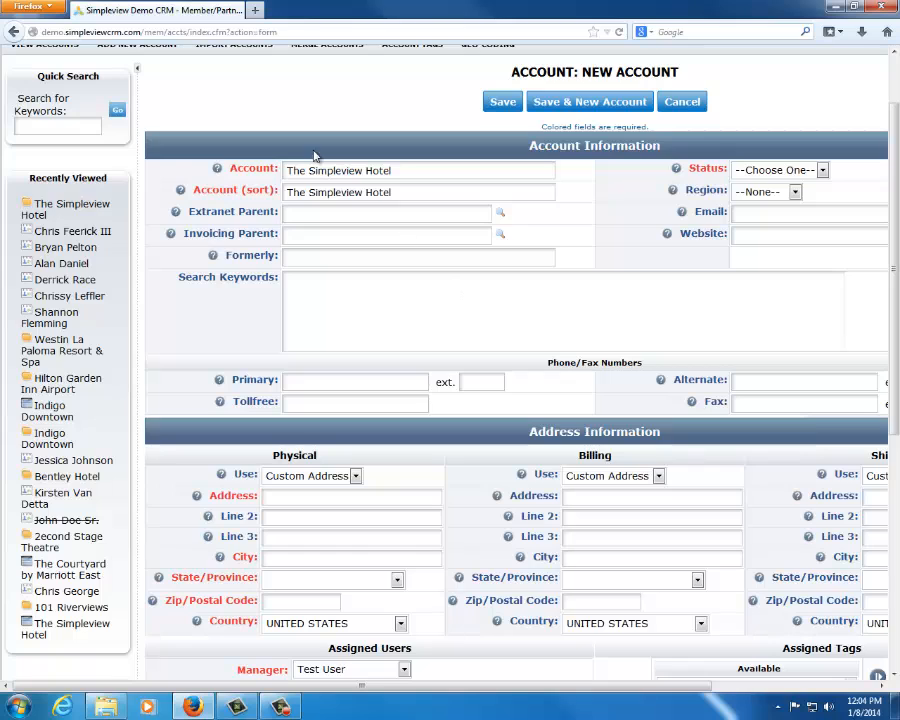
{"action": "left_click_drag", "start_coordinate": [369, 692], "coordinate": [511, 665]}
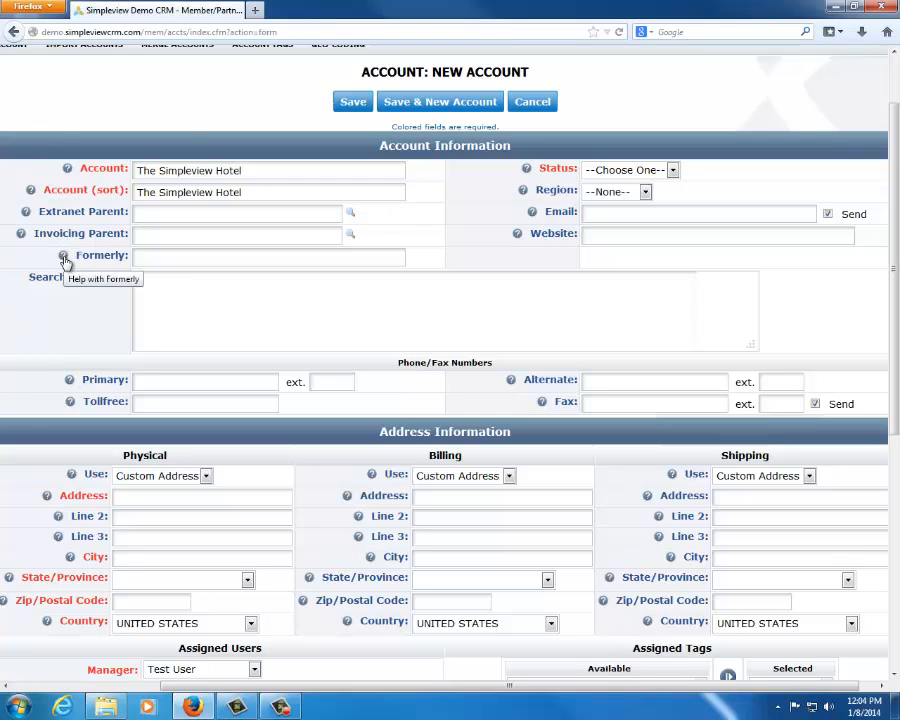
{"action": "left_click", "coordinate": [64, 258]}
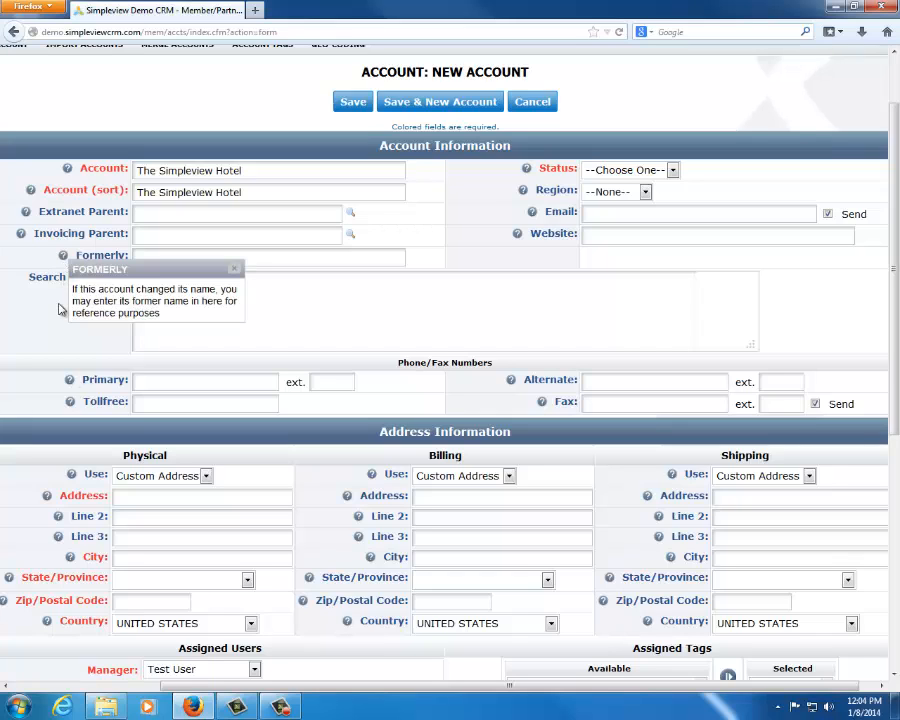
{"action": "left_click_drag", "start_coordinate": [73, 292], "coordinate": [206, 328]}
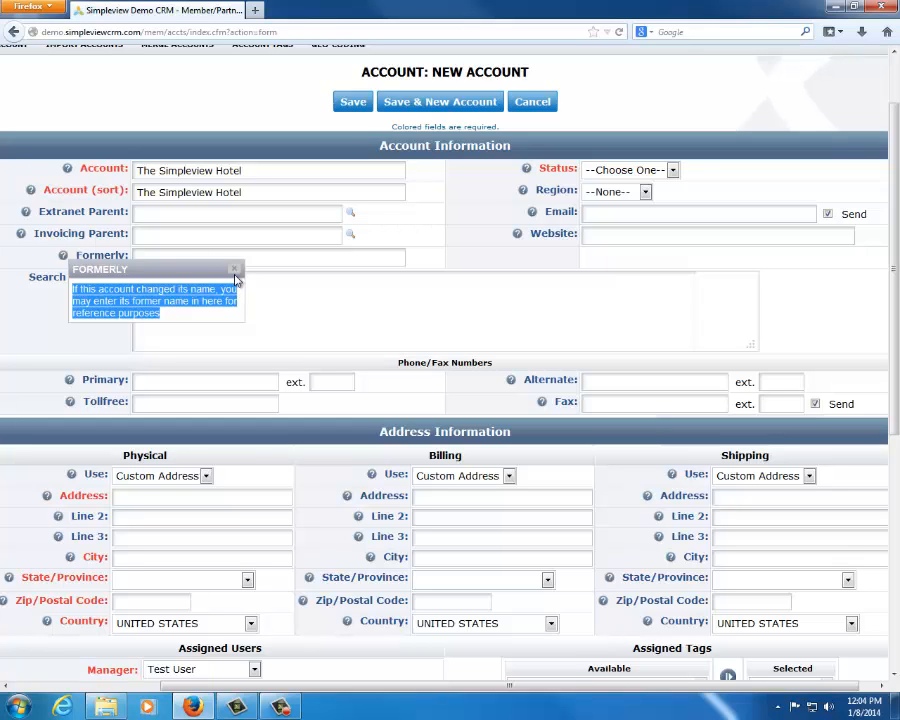
{"action": "left_click", "coordinate": [237, 272]}
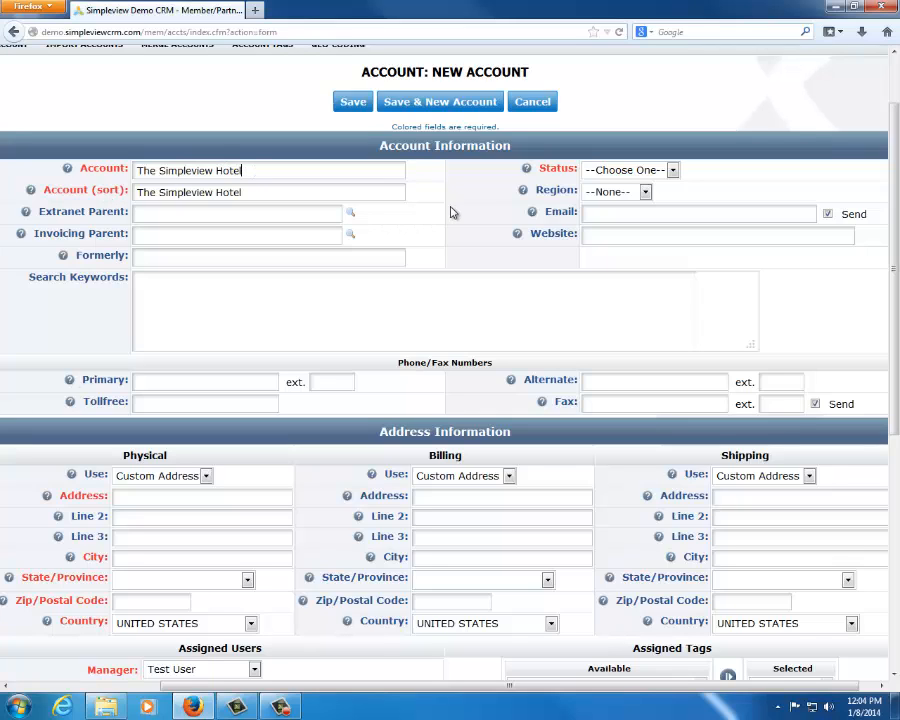
Review the Account and Account (sort) fields, view the accounts list, and return to the new account form
{"action": "left_click_drag", "start_coordinate": [256, 169], "coordinate": [72, 164]}
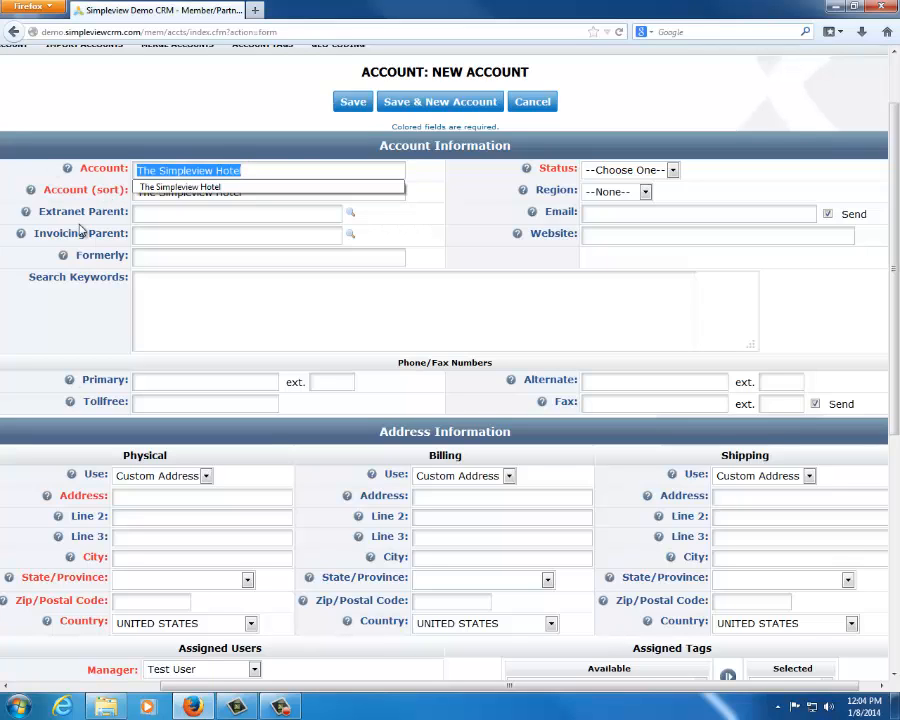
{"action": "left_click", "coordinate": [478, 326]}
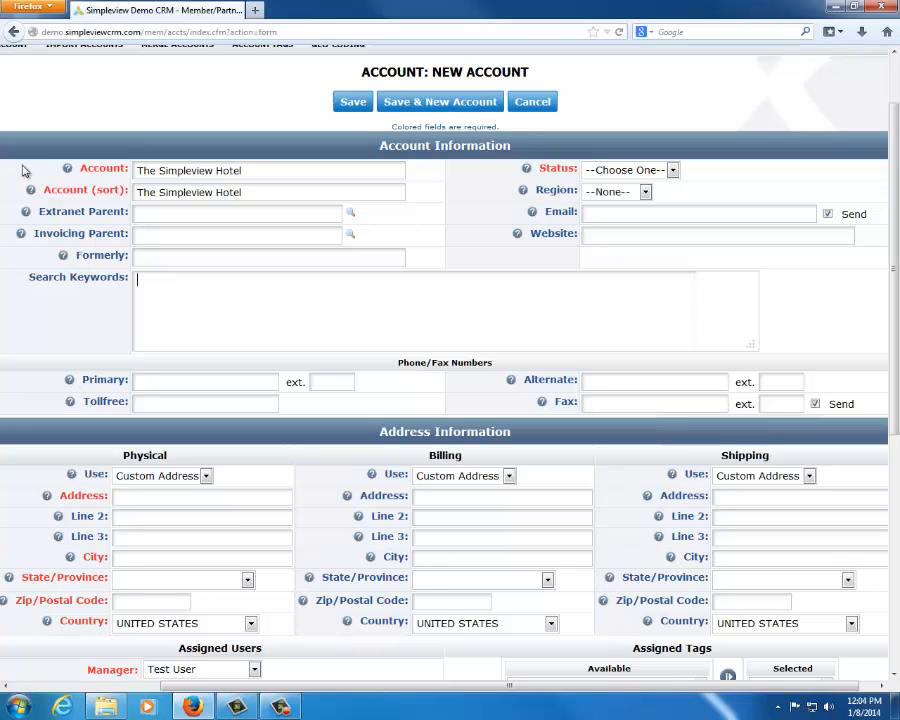
{"action": "double_click", "coordinate": [104, 191]}
{"action": "scroll", "coordinate": [285, 310], "scroll_direction": "up", "scroll_amount": 2}
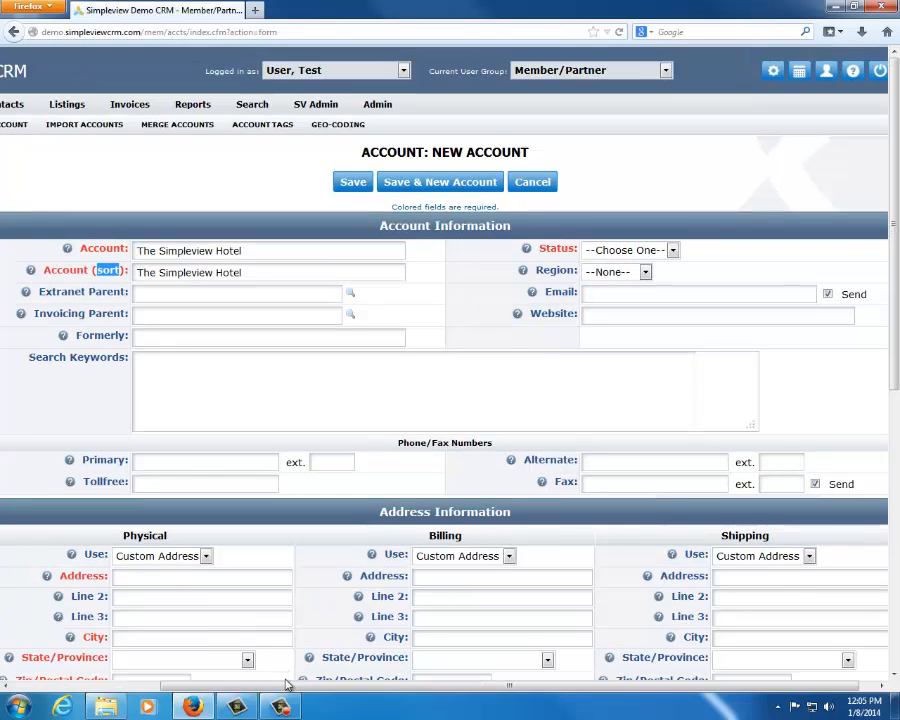
{"action": "left_click_drag", "start_coordinate": [286, 687], "coordinate": [134, 681]}
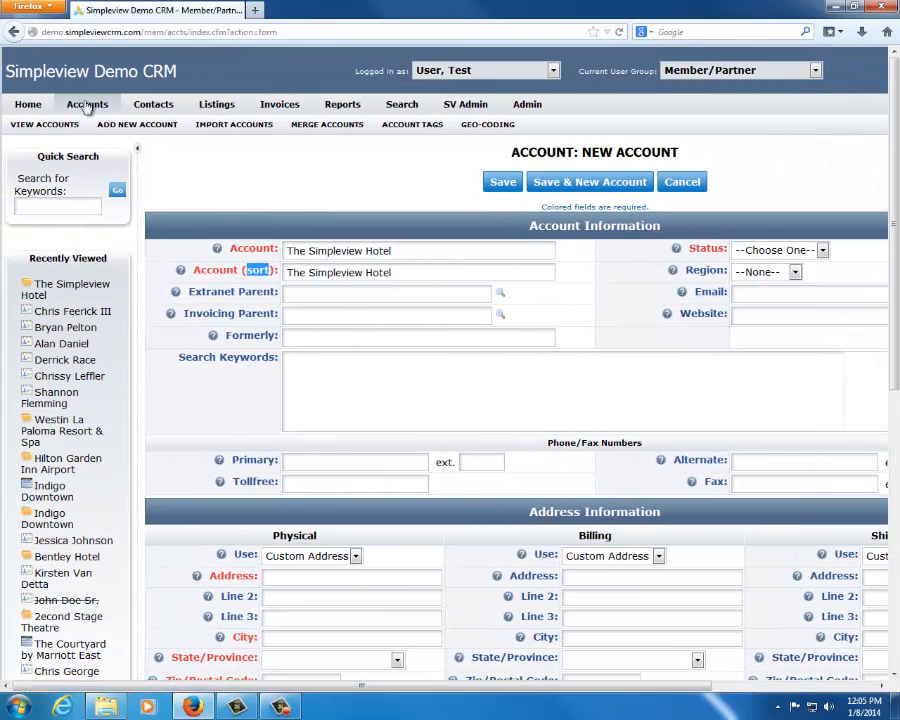
{"action": "left_click", "coordinate": [100, 111]}
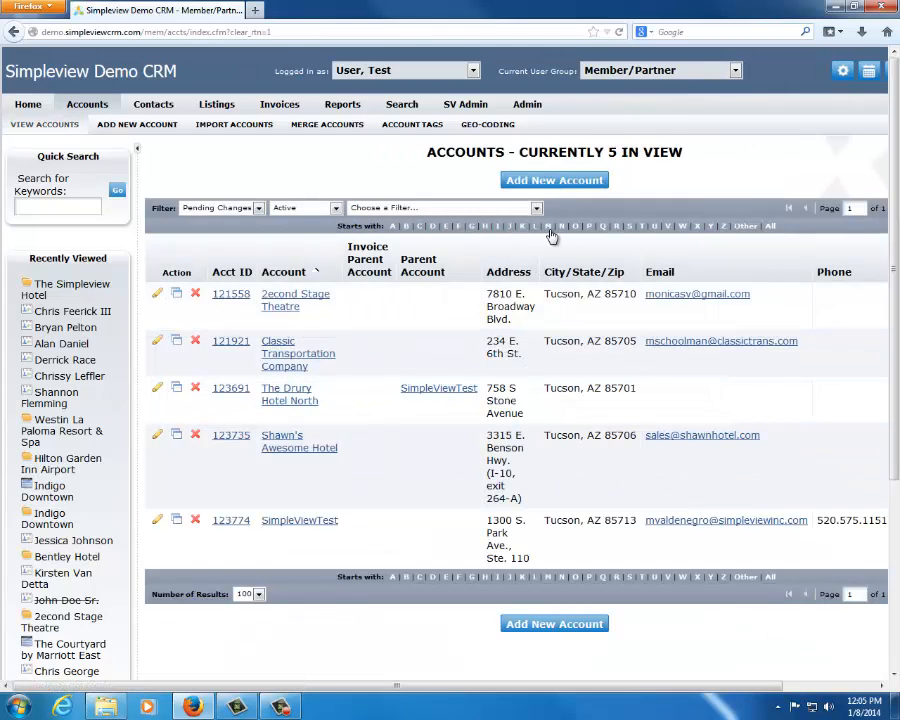
{"action": "left_click", "coordinate": [13, 31]}
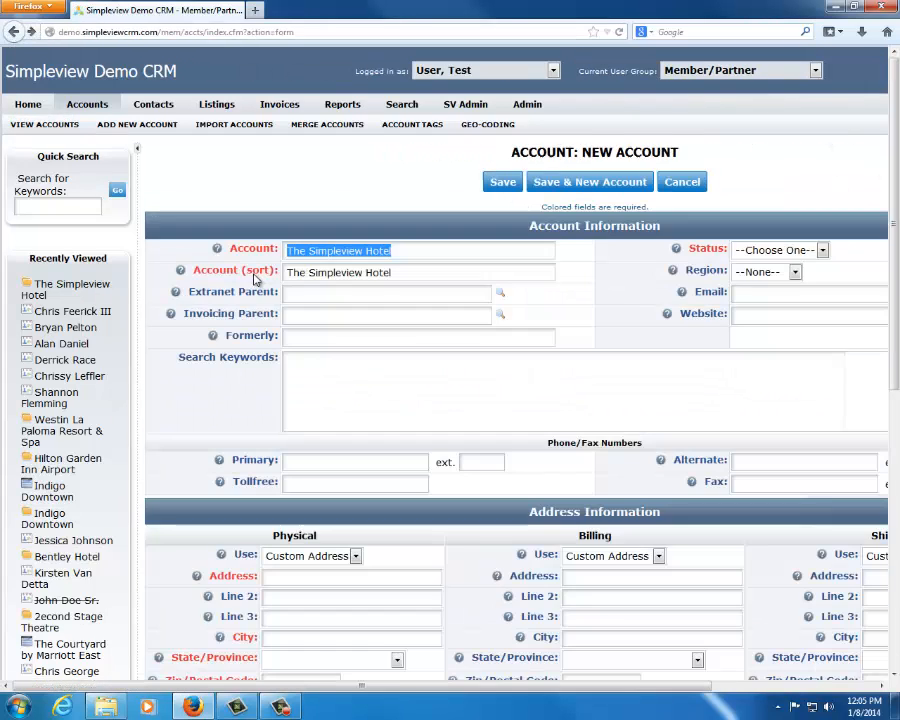
Change the Account (sort) value to "Simpleview Hotel, The" and compare it with the Account name
{"action": "left_click", "coordinate": [306, 272]}
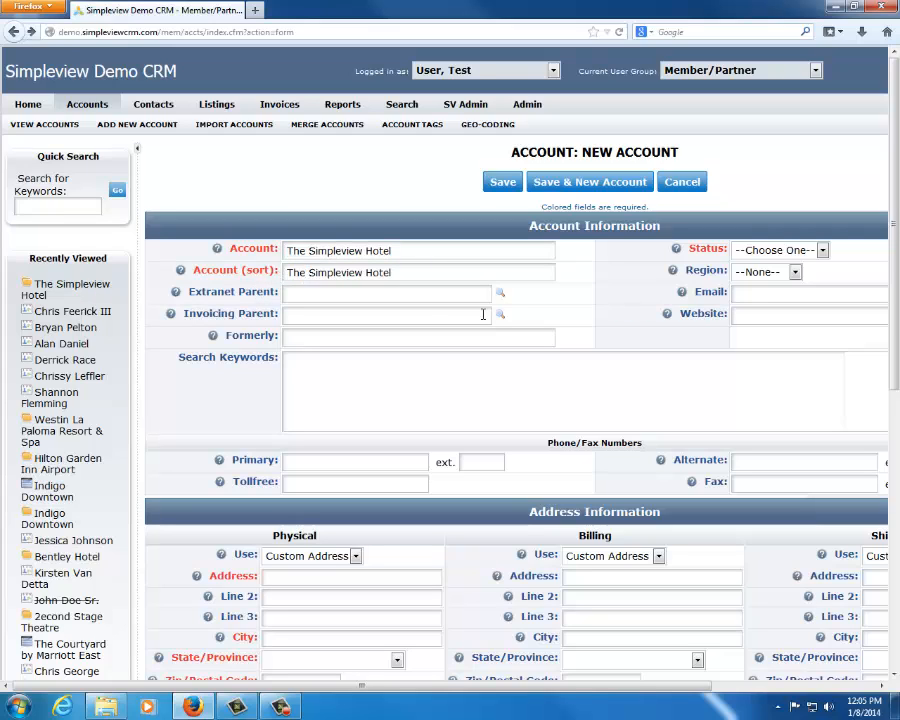
{"action": "key", "text": "Delete"}
{"action": "key", "text": "BackSpace"}
{"action": "key", "text": "BackSpace"}
{"action": "key", "text": "BackSpace"}
{"action": "key", "text": "End"}
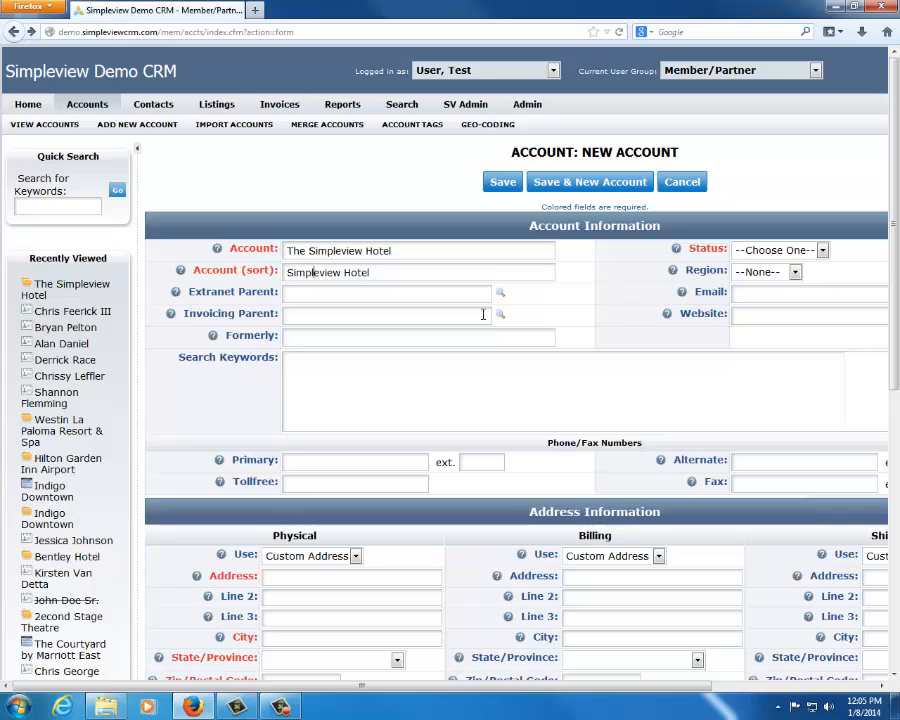
{"action": "type", "text": ", The"}
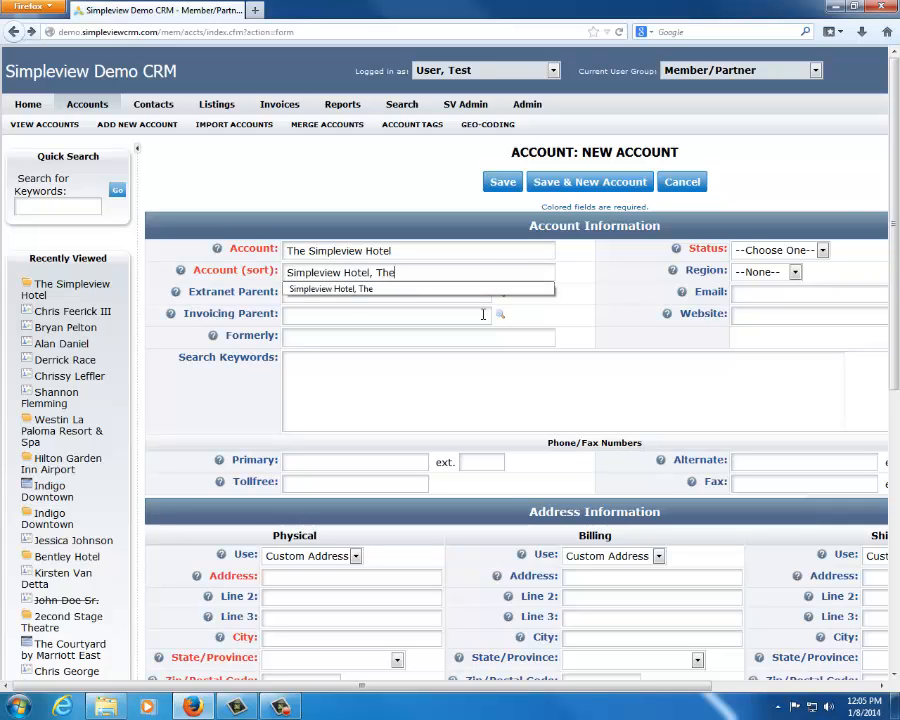
{"action": "left_click", "coordinate": [610, 349]}
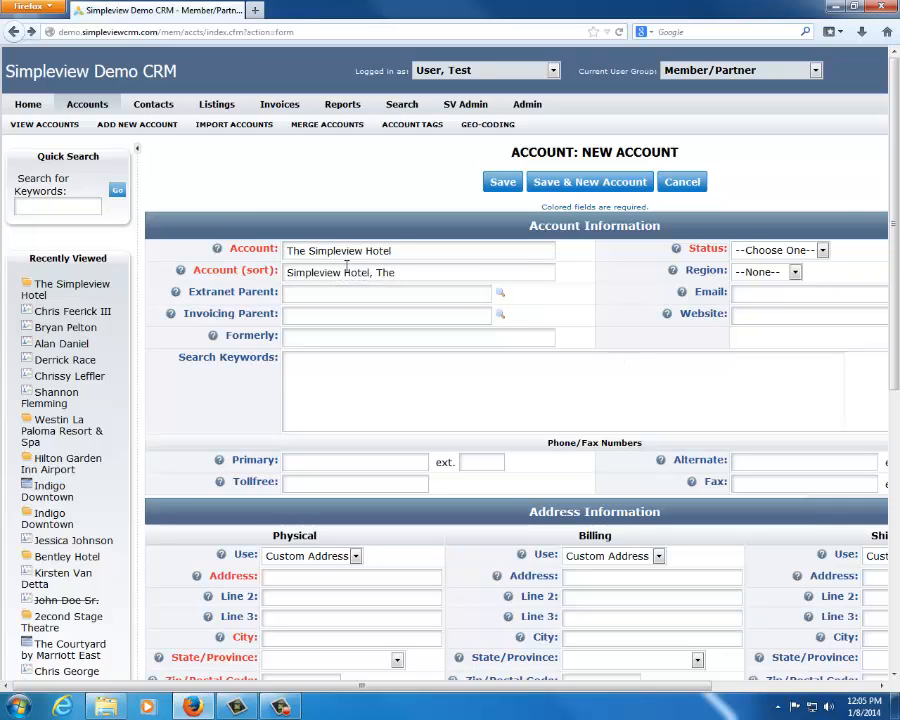
{"action": "left_click_drag", "start_coordinate": [399, 245], "coordinate": [241, 249]}
{"action": "left_click", "coordinate": [241, 249]}
{"action": "left_click_drag", "start_coordinate": [430, 277], "coordinate": [223, 253]}
{"action": "left_click", "coordinate": [617, 335]}
Try the Active, Cancelled and Frozen statuses in turn on the new account
{"action": "left_click", "coordinate": [821, 250]}
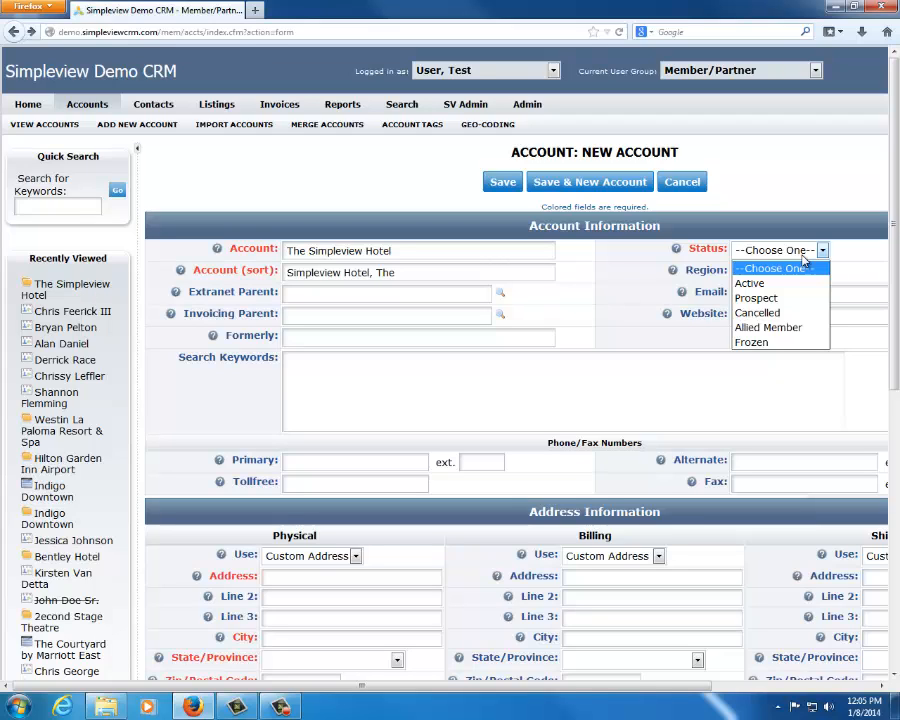
{"action": "left_click", "coordinate": [782, 283]}
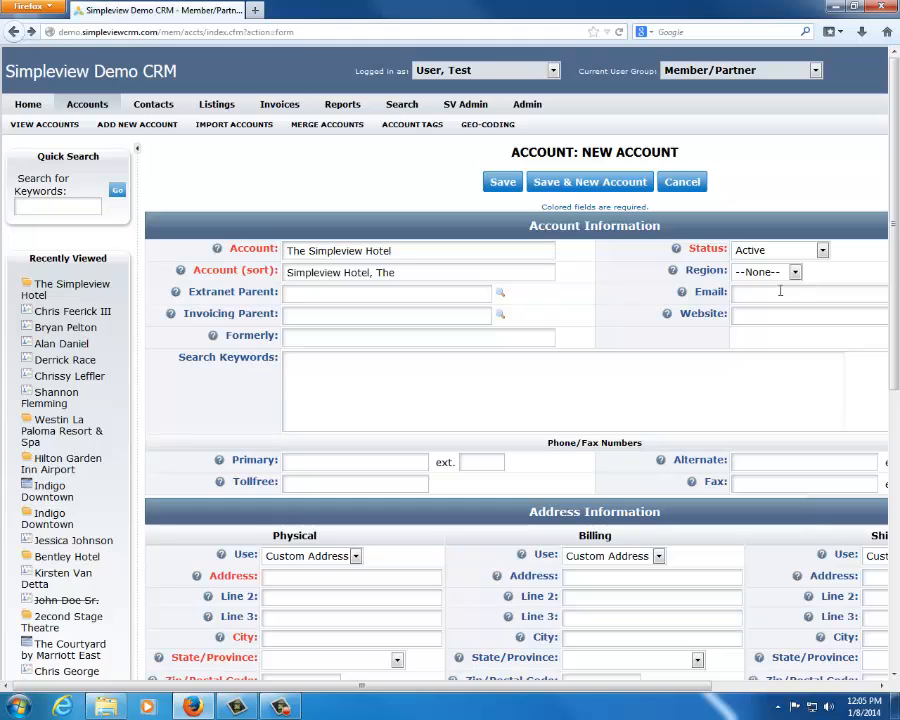
{"action": "left_click", "coordinate": [822, 250]}
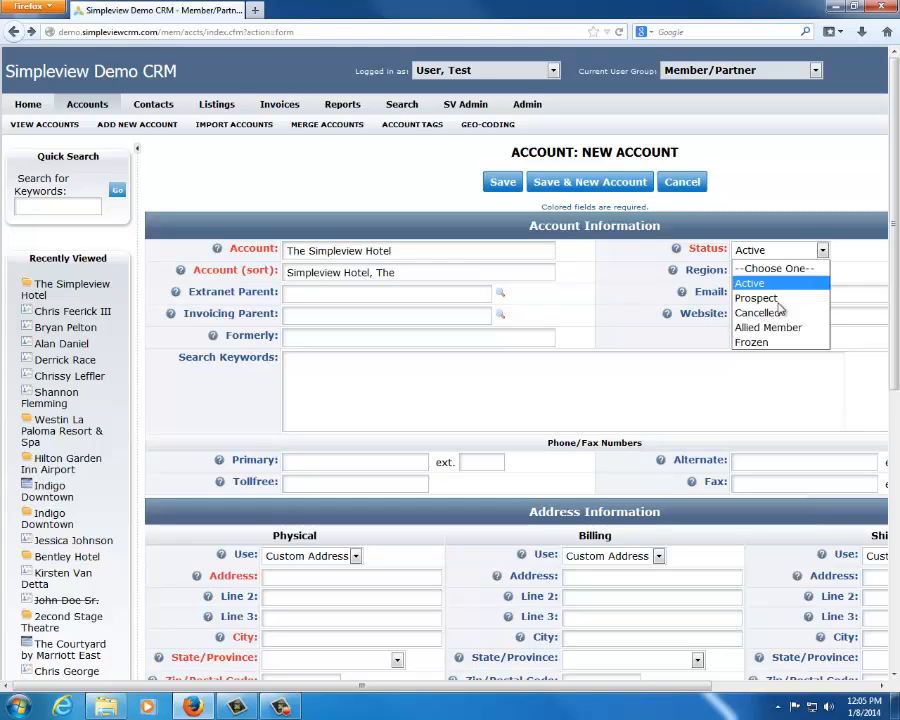
{"action": "left_click", "coordinate": [770, 312]}
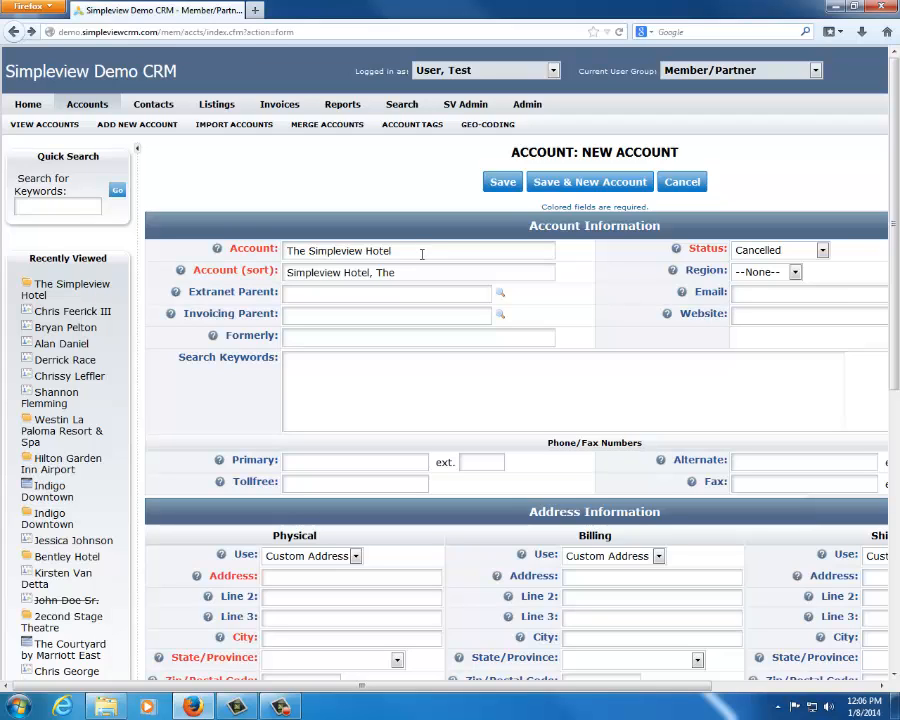
{"action": "left_click", "coordinate": [800, 254]}
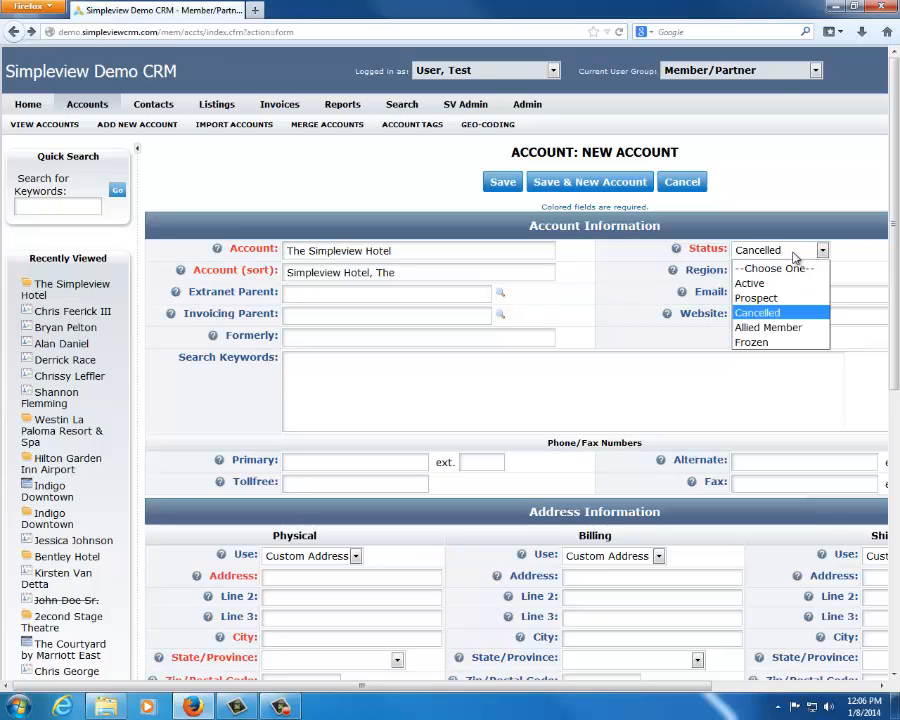
{"action": "left_click", "coordinate": [769, 343]}
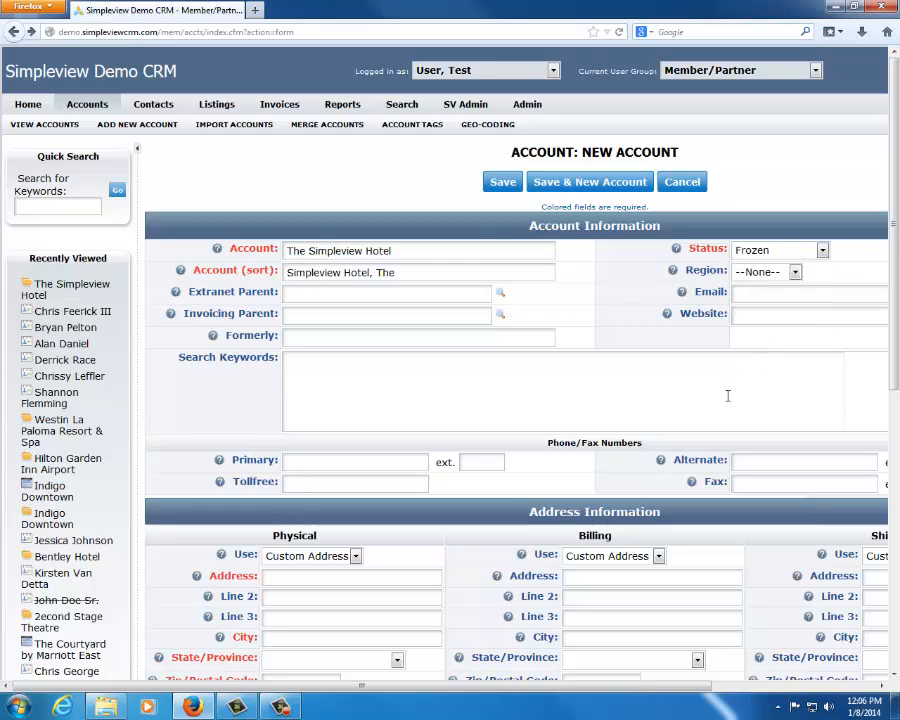
Set the new account's status to Active
{"action": "left_click_drag", "start_coordinate": [454, 250], "coordinate": [171, 240]}
{"action": "left_click", "coordinate": [582, 317]}
{"action": "left_click", "coordinate": [775, 250]}
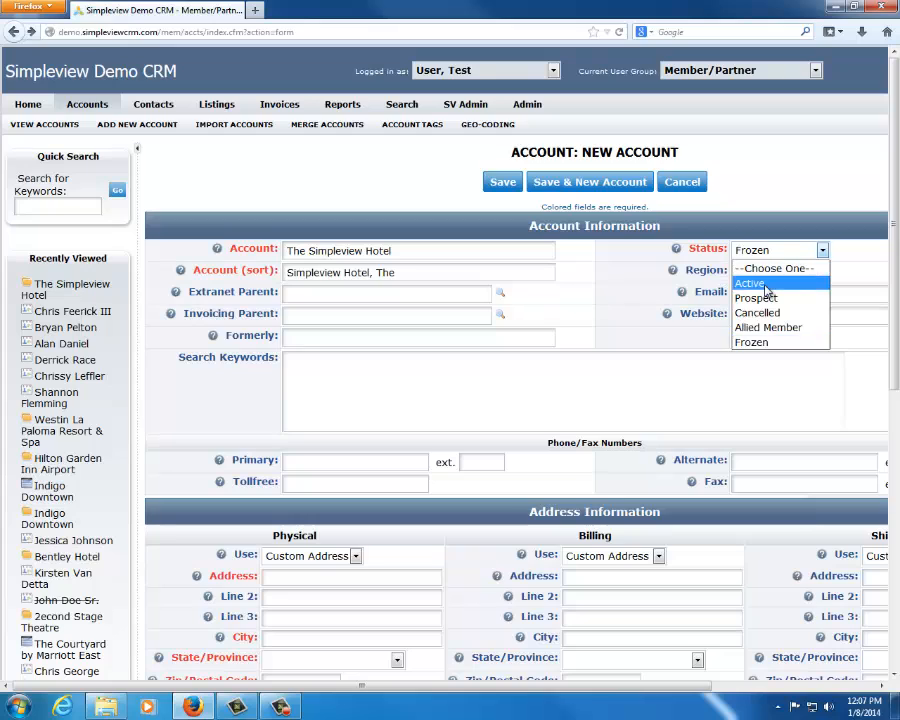
{"action": "left_click", "coordinate": [766, 285]}
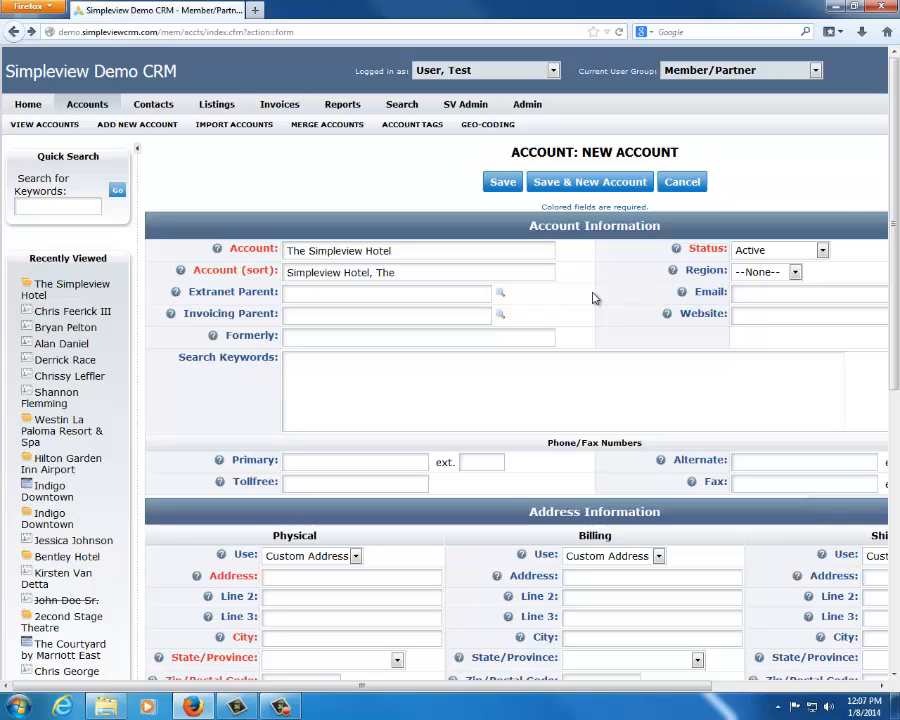
Set the new account's region to Downtown and review the other available regions
{"action": "left_click", "coordinate": [772, 276]}
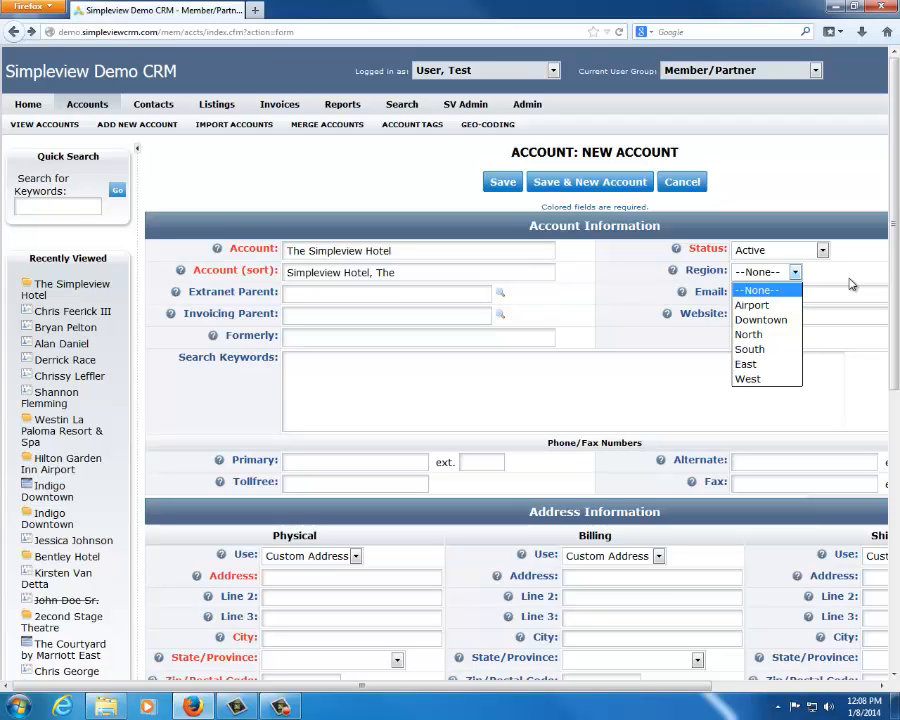
{"action": "left_click", "coordinate": [760, 320]}
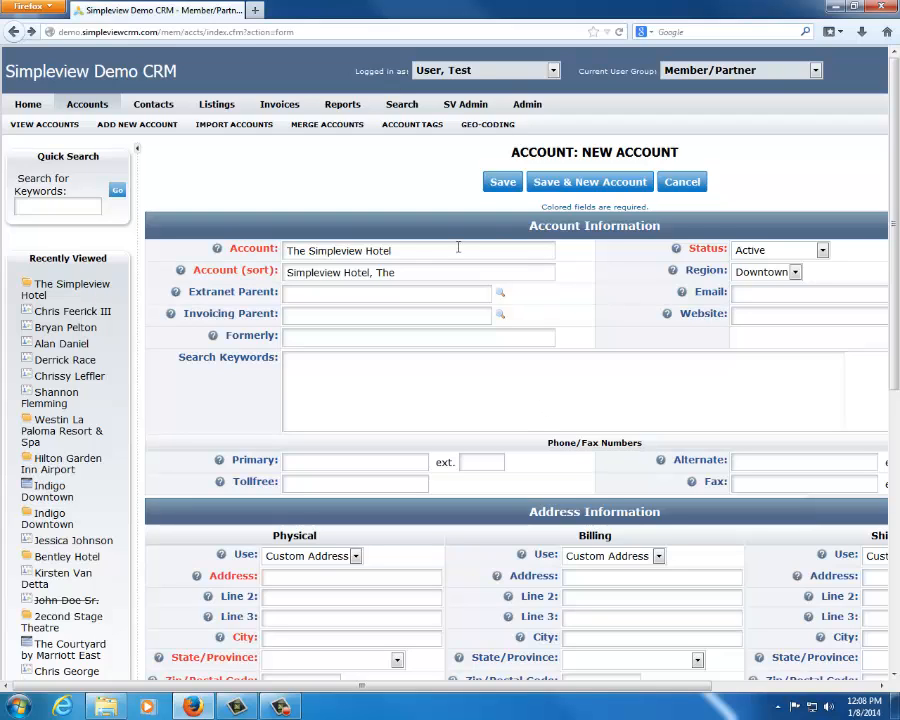
{"action": "left_click", "coordinate": [778, 273]}
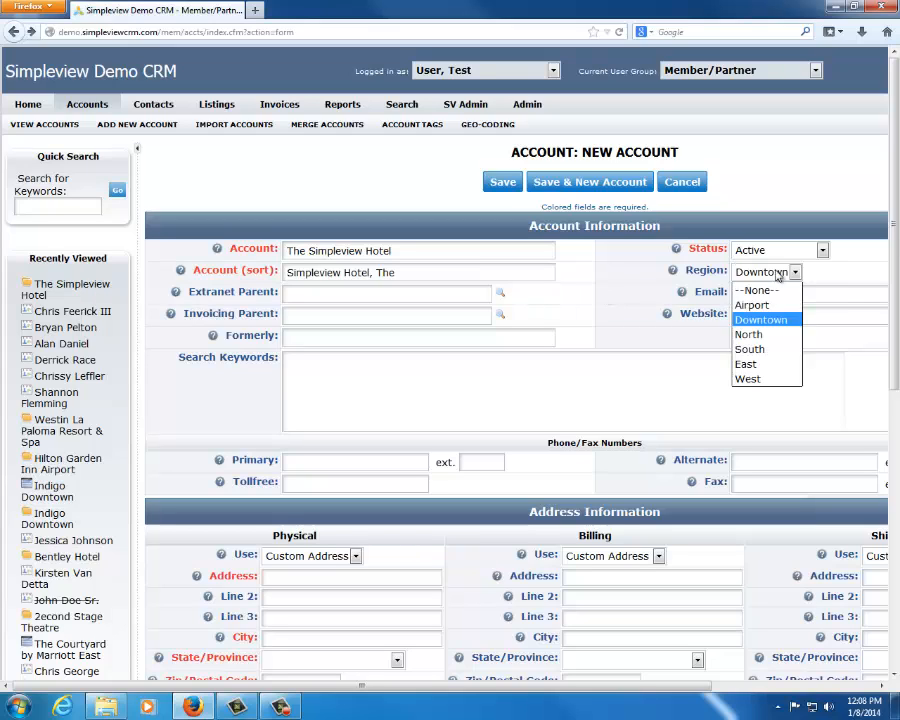
{"action": "left_click", "coordinate": [793, 316]}
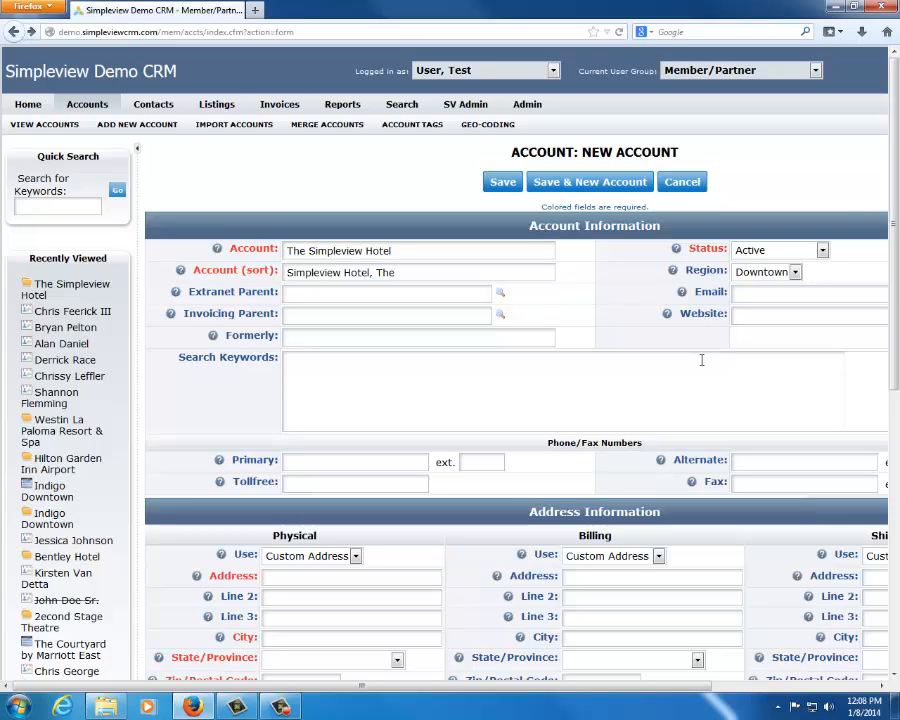
{"action": "left_click", "coordinate": [760, 274]}
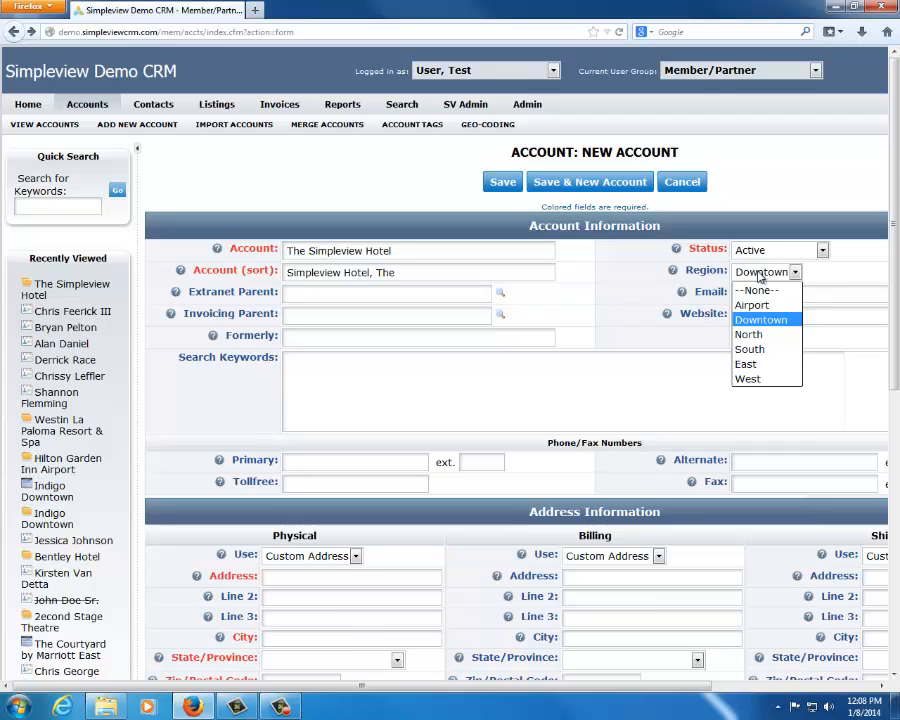
Fill in the new account's email with the suggested address matching "simple", leaving the email Send option enabled
{"action": "left_click", "coordinate": [758, 273]}
{"action": "left_click_drag", "start_coordinate": [461, 686], "coordinate": [640, 698]}
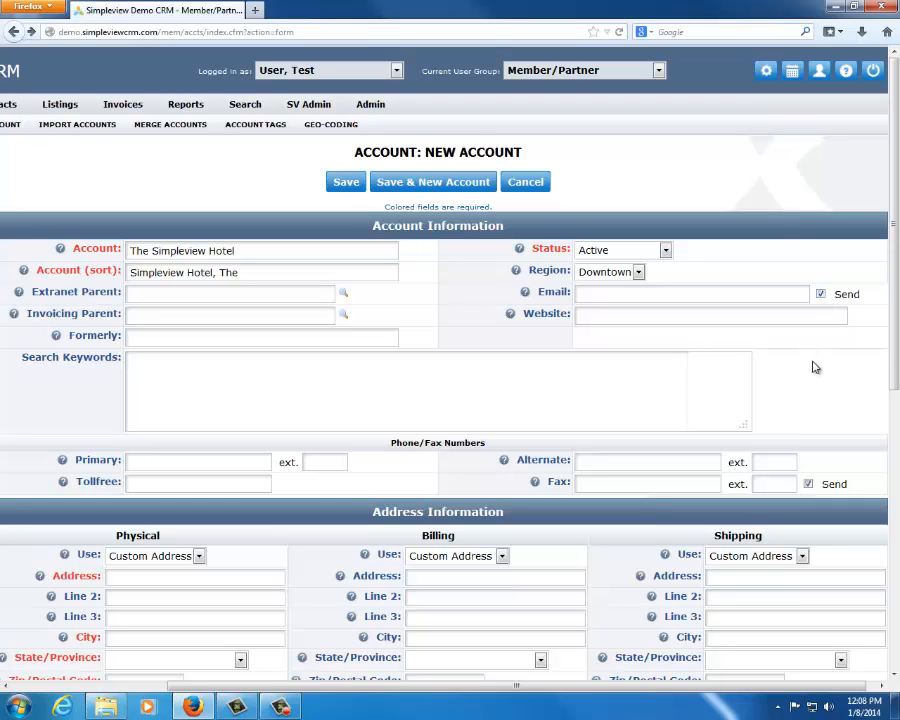
{"action": "left_click", "coordinate": [820, 294]}
{"action": "left_click", "coordinate": [763, 292]}
{"action": "type", "text": "simple"}
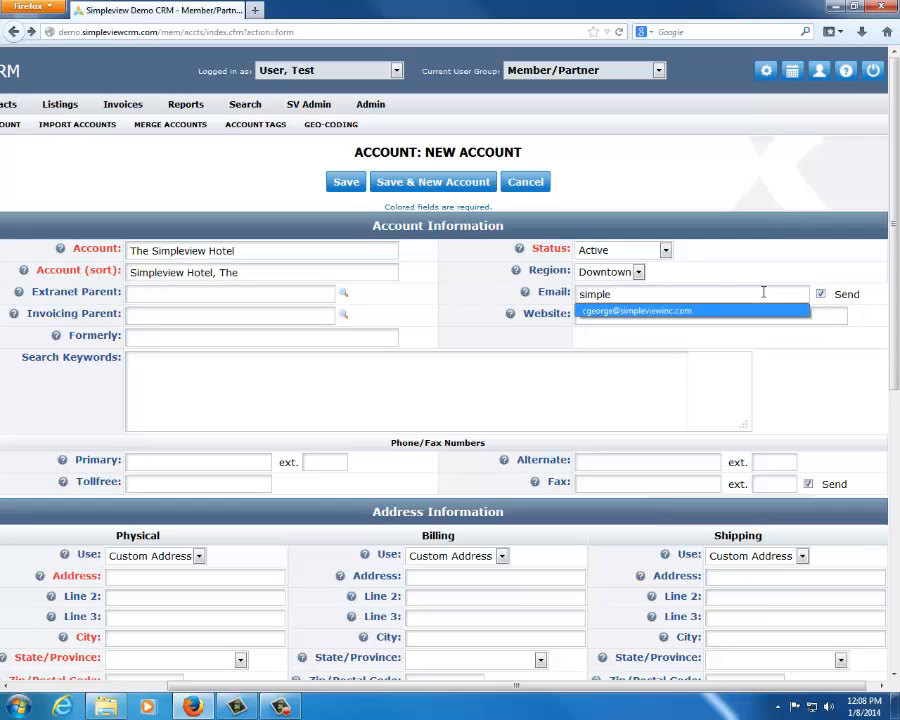
{"action": "key", "text": "Down"}
{"action": "key", "text": "Return"}
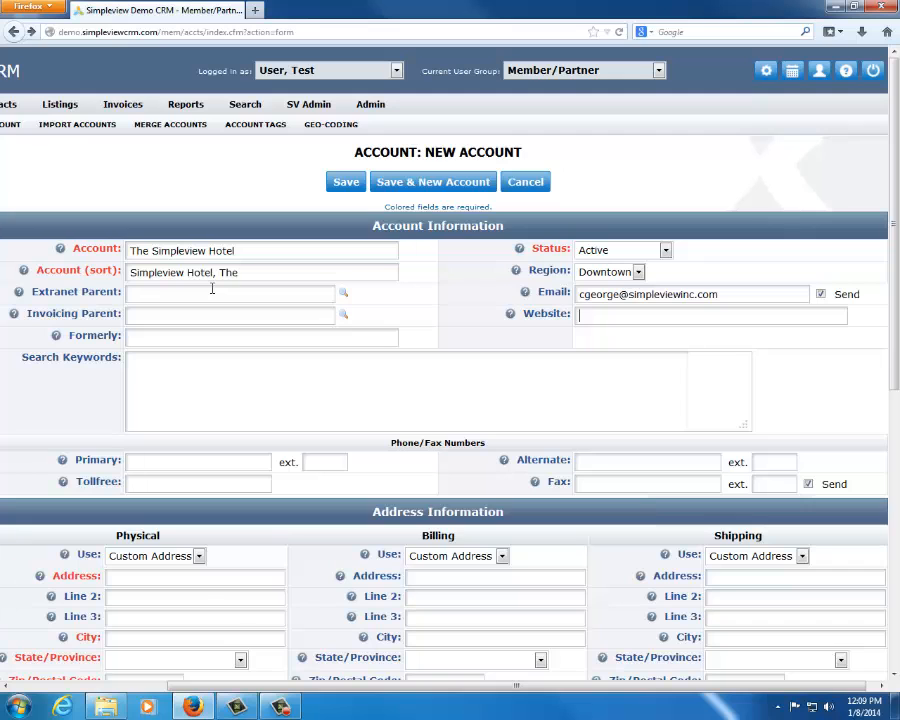
Open the existing account The Simpleview Hotel from the recently viewed records for editing
{"action": "left_click_drag", "start_coordinate": [356, 686], "coordinate": [222, 649]}
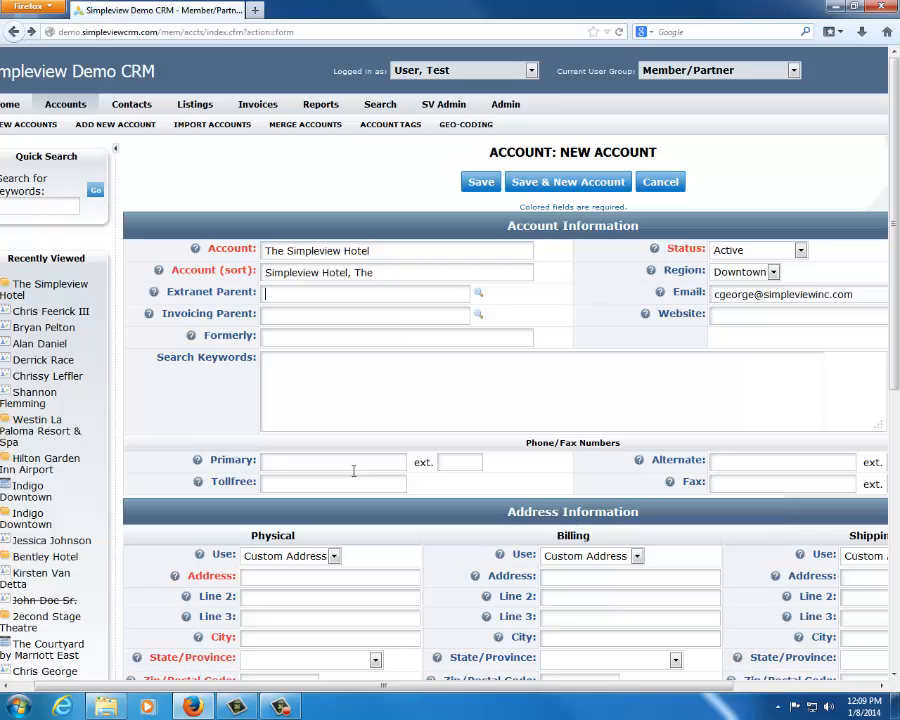
{"action": "triple_click", "coordinate": [381, 250]}
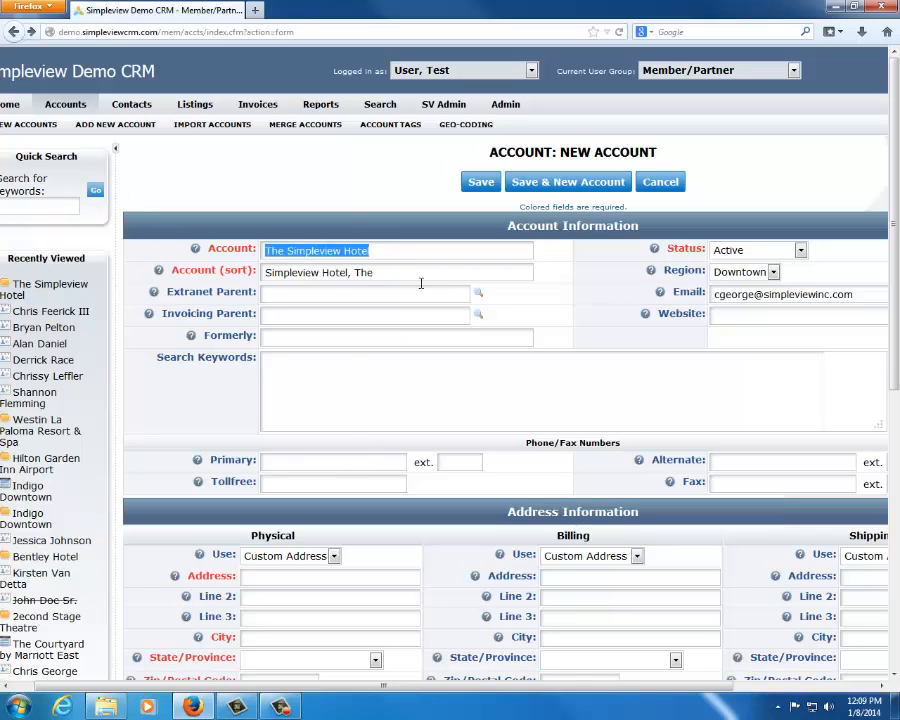
{"action": "left_click", "coordinate": [536, 320]}
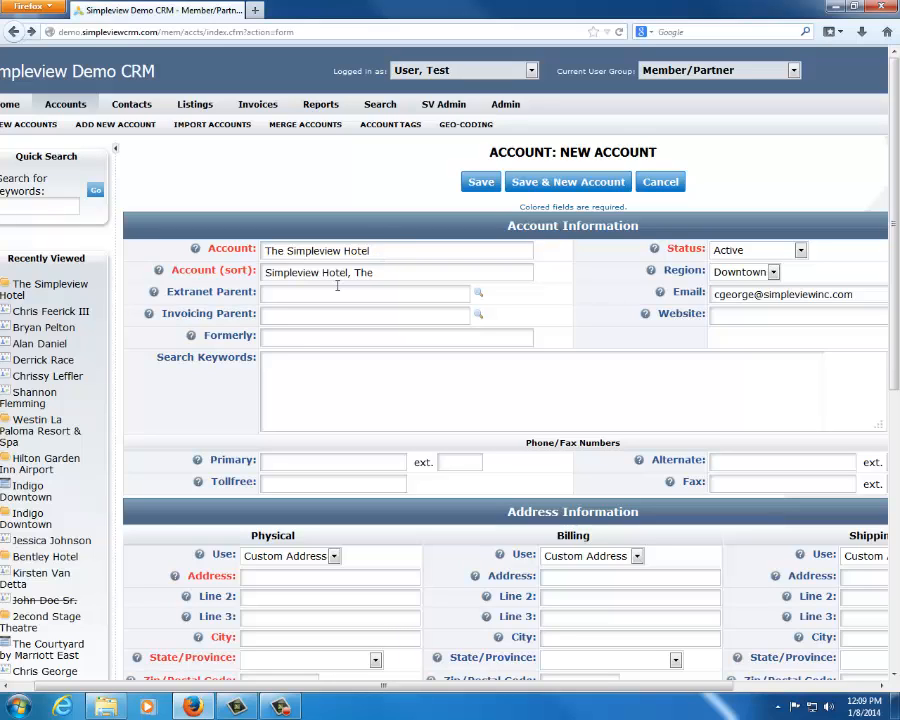
{"action": "left_click", "coordinate": [24, 288]}
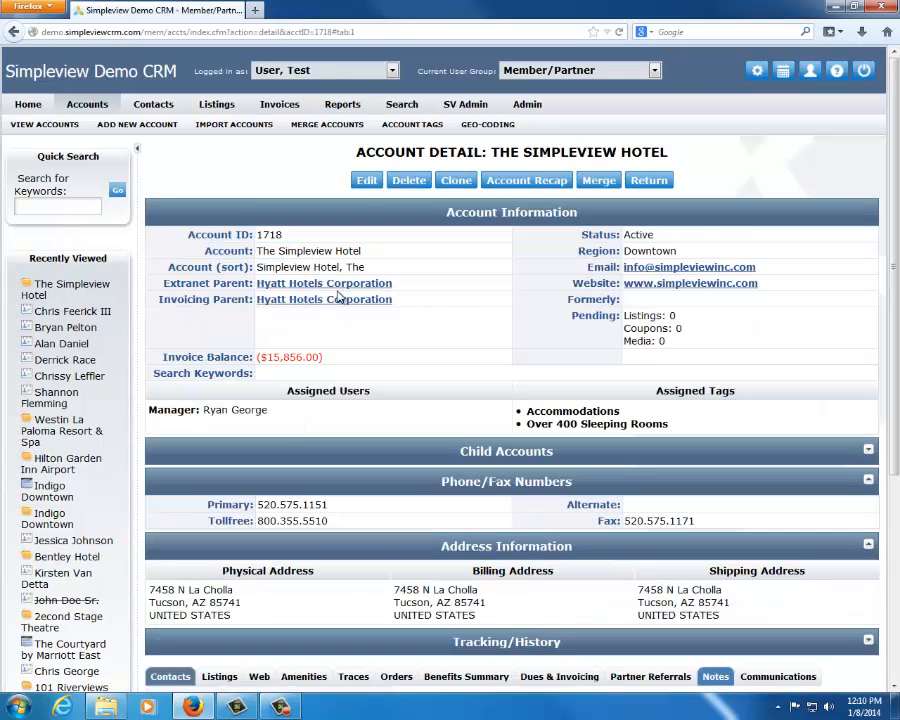
{"action": "left_click", "coordinate": [366, 180]}
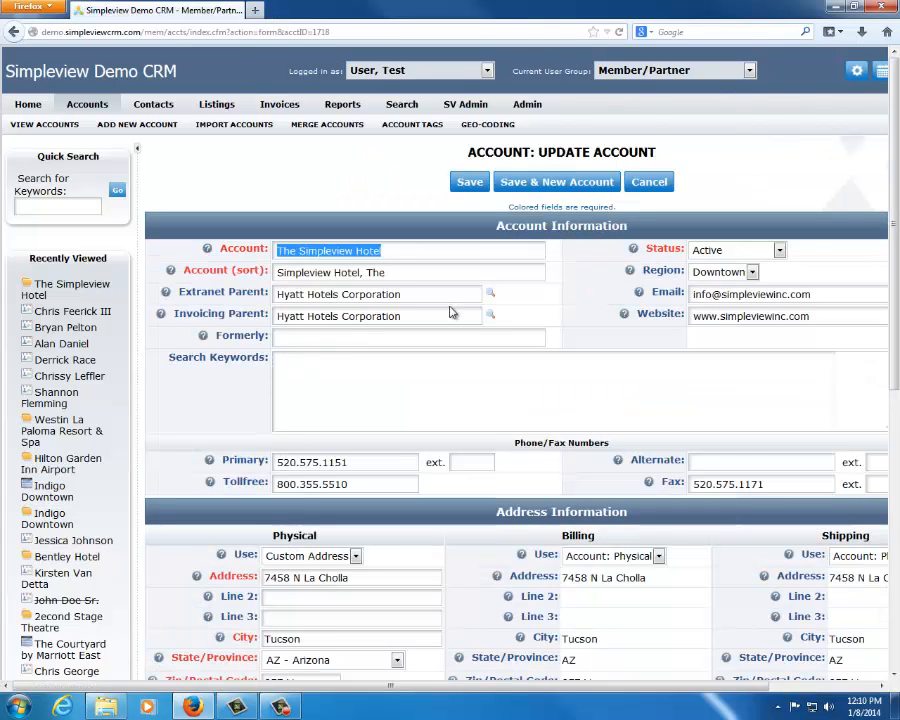
Examine the Extranet Parent entry of The Simpleview Hotel in relation to its Account (sort) value
{"action": "left_click", "coordinate": [400, 291]}
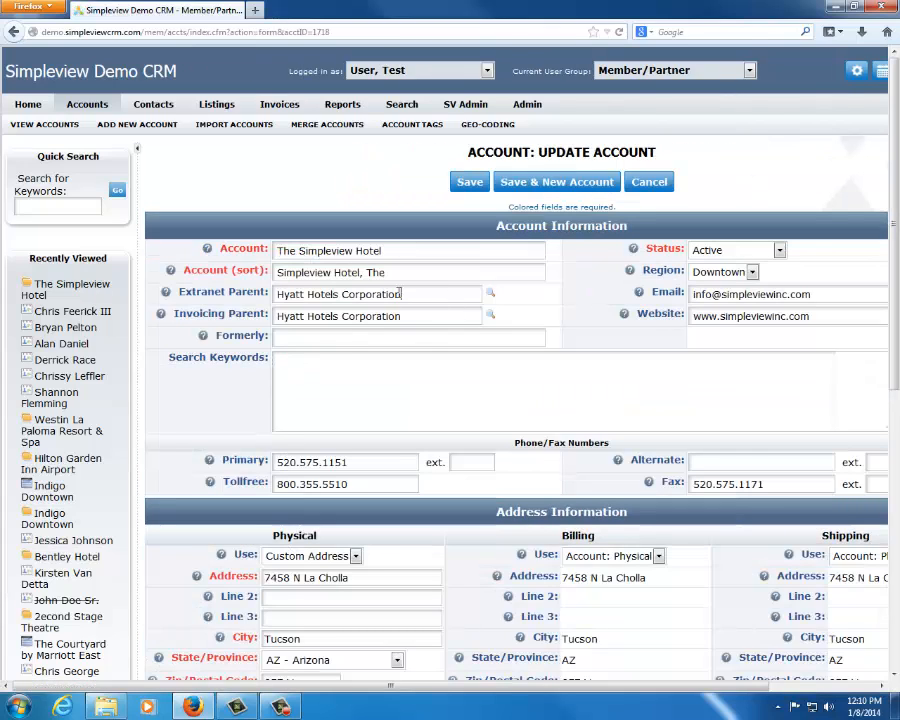
{"action": "left_click_drag", "start_coordinate": [400, 291], "coordinate": [249, 267]}
{"action": "left_click", "coordinate": [342, 294]}
{"action": "double_click", "coordinate": [205, 292]}
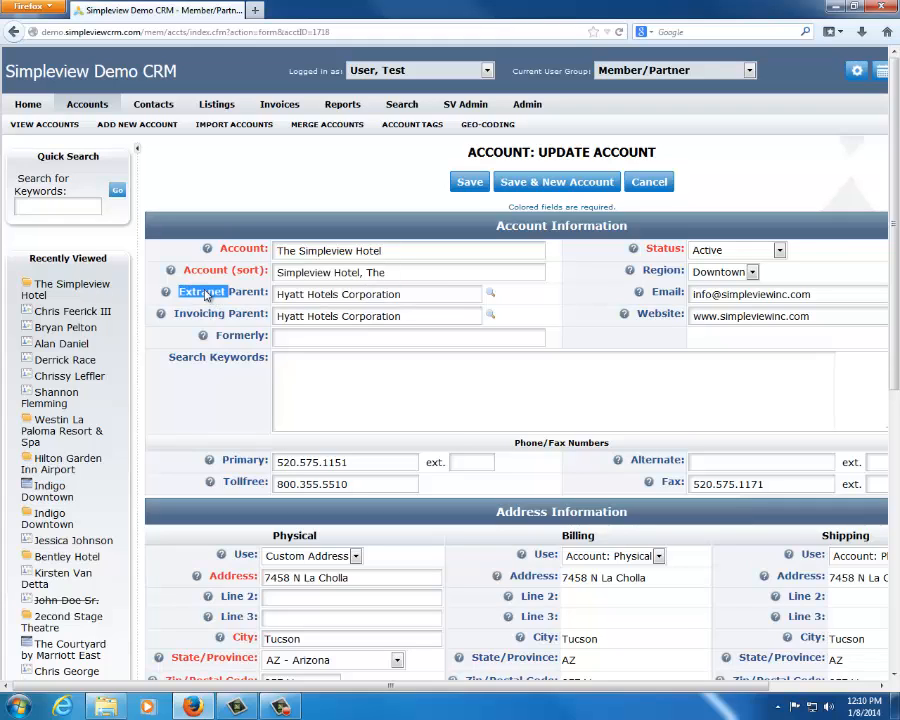
{"action": "left_click", "coordinate": [207, 293]}
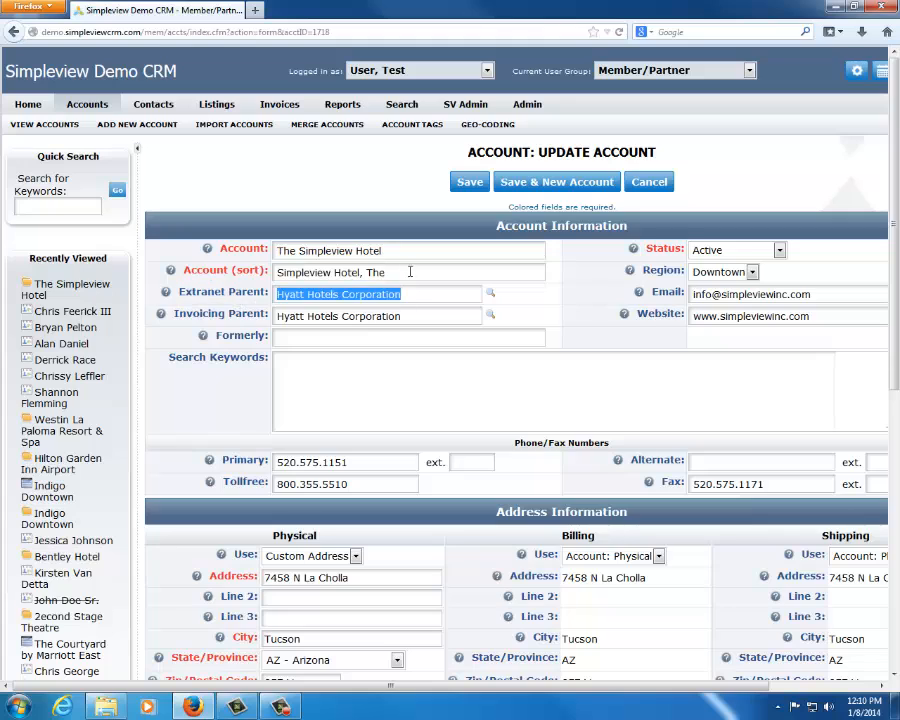
{"action": "left_click_drag", "start_coordinate": [409, 272], "coordinate": [176, 271]}
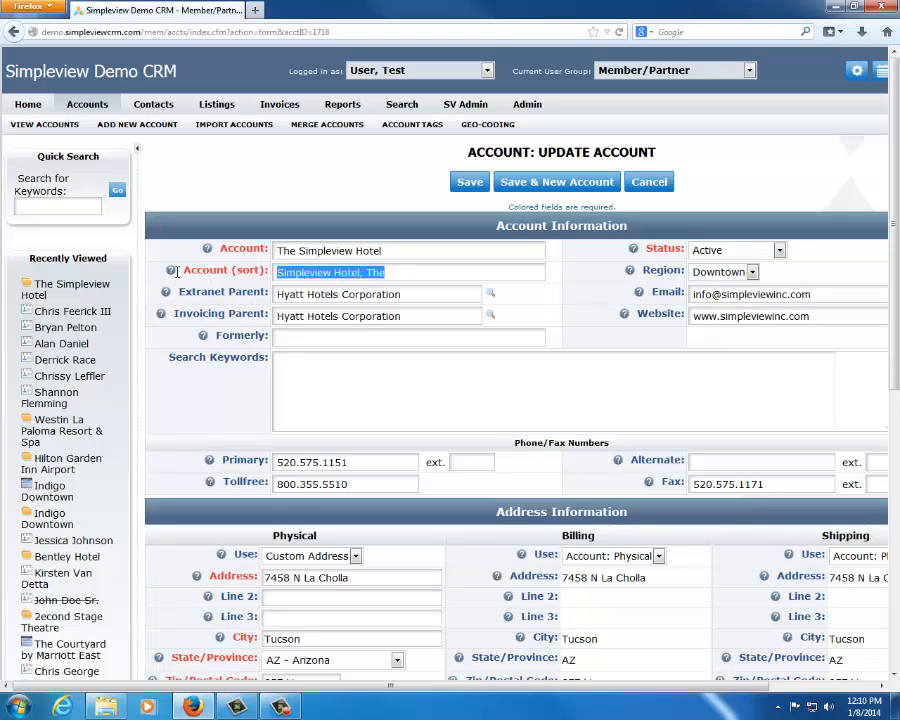
{"action": "left_click", "coordinate": [220, 289]}
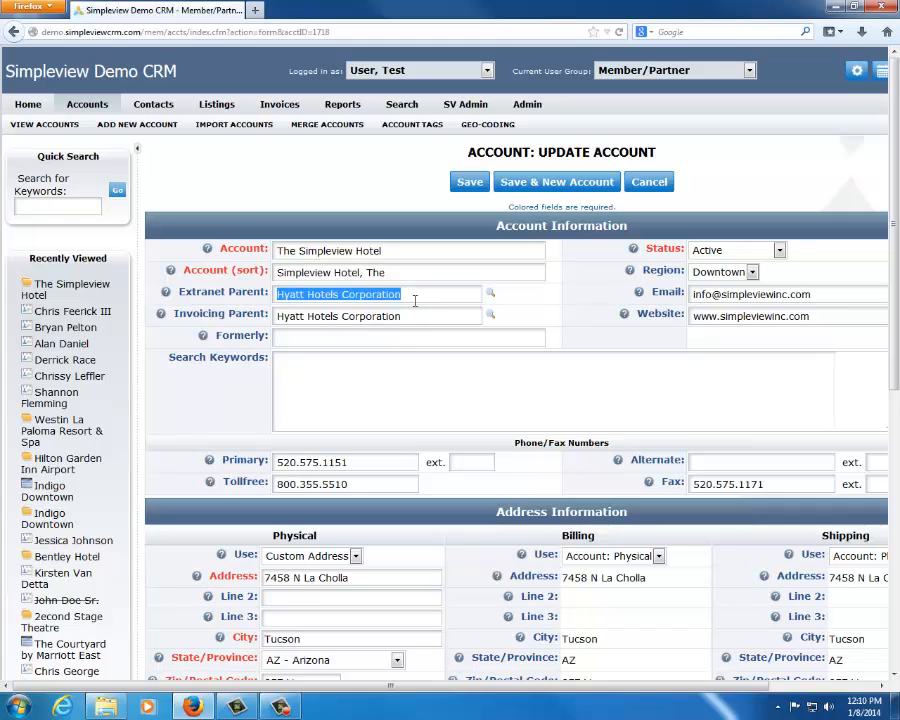
{"action": "left_click", "coordinate": [414, 293]}
{"action": "left_click_drag", "start_coordinate": [415, 293], "coordinate": [266, 291]}
{"action": "left_click", "coordinate": [285, 294]}
{"action": "double_click", "coordinate": [285, 294]}
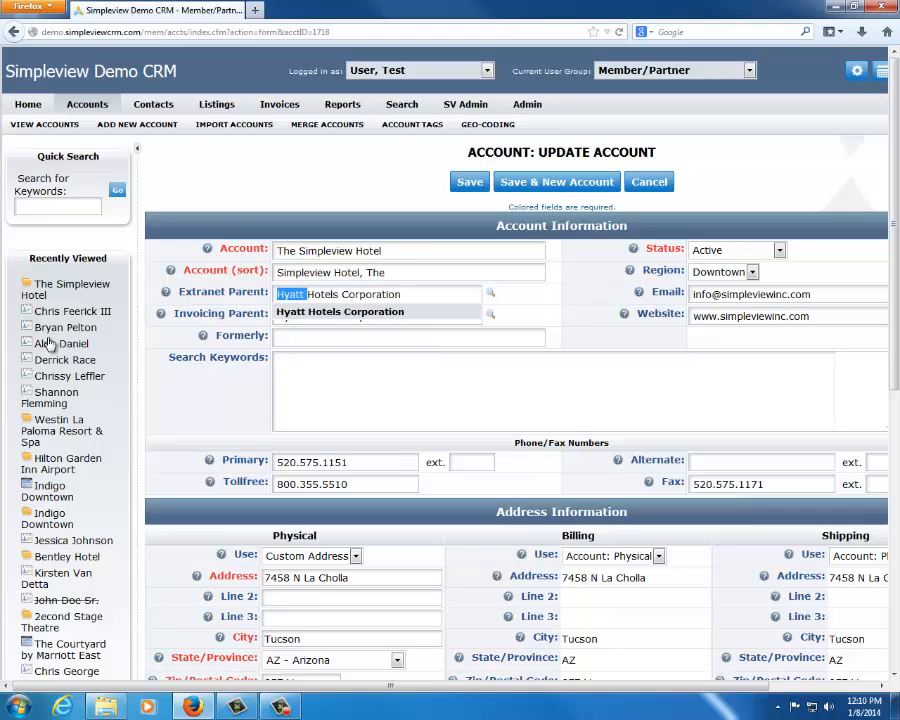
{"action": "left_click", "coordinate": [172, 415]}
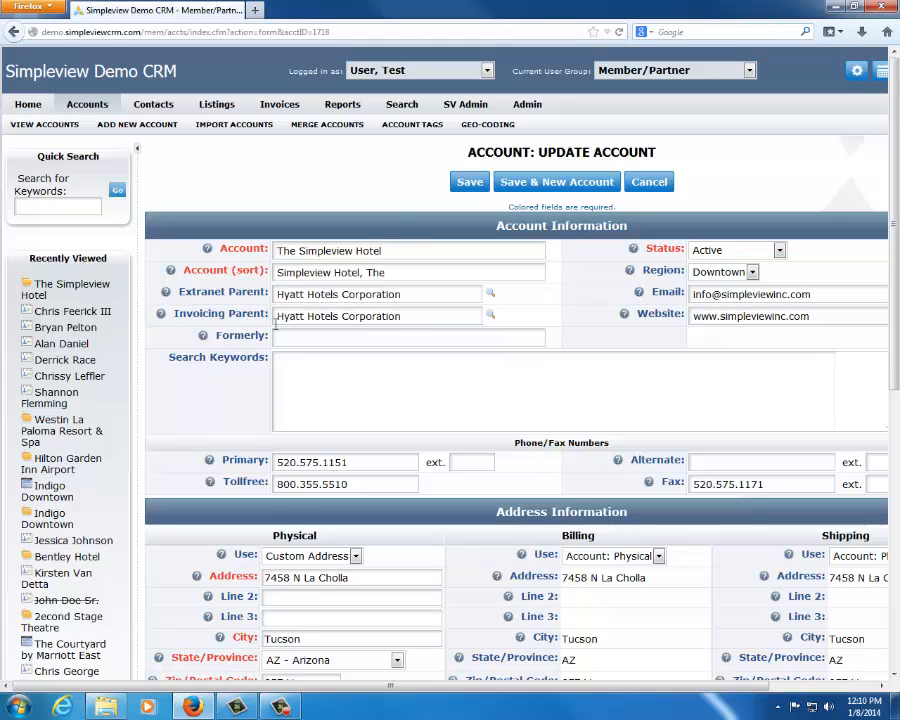
{"action": "left_click_drag", "start_coordinate": [403, 250], "coordinate": [224, 230]}
{"action": "left_click", "coordinate": [227, 225]}
{"action": "left_click_drag", "start_coordinate": [402, 316], "coordinate": [222, 316]}
{"action": "left_click", "coordinate": [168, 411]}
{"action": "triple_click", "coordinate": [326, 250]}
{"action": "left_click", "coordinate": [374, 215]}
{"action": "left_click_drag", "start_coordinate": [405, 315], "coordinate": [160, 276]}
{"action": "left_click", "coordinate": [220, 403]}
{"action": "double_click", "coordinate": [322, 317]}
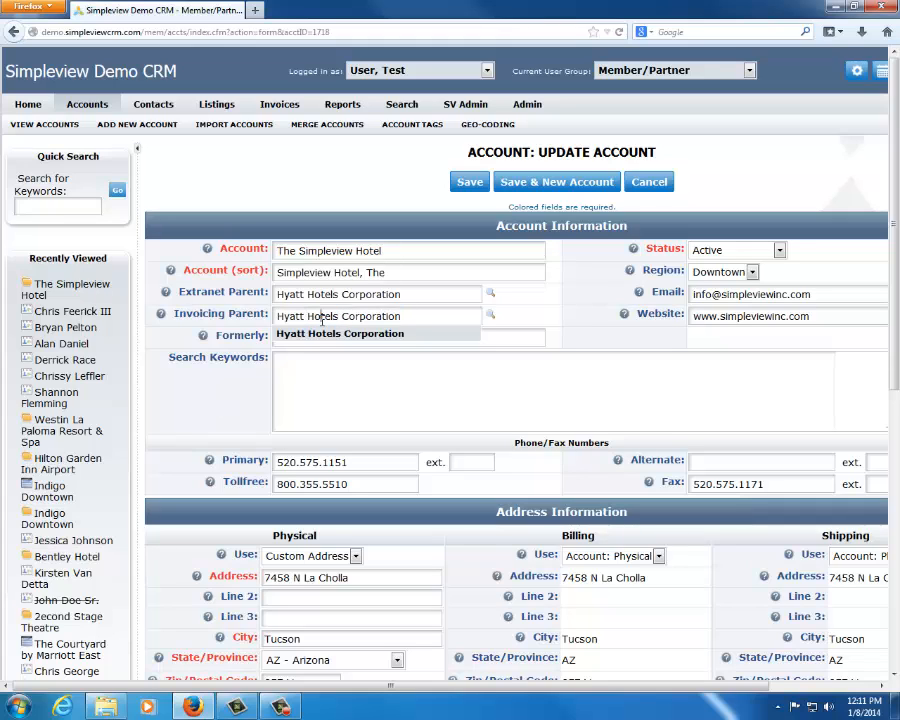
{"action": "left_click", "coordinate": [345, 249]}
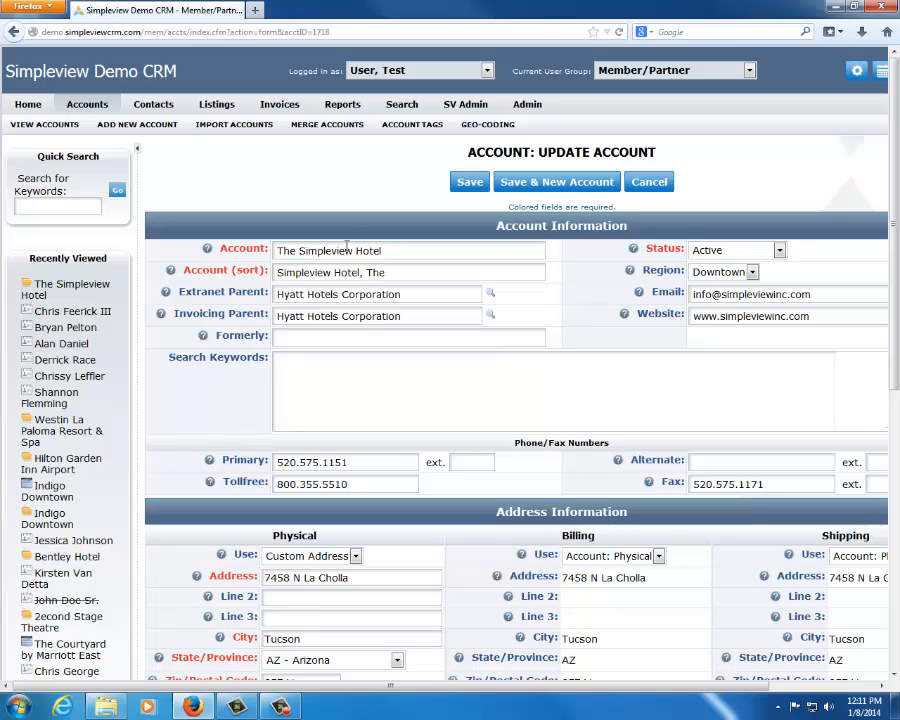
{"action": "double_click", "coordinate": [327, 250]}
{"action": "left_click", "coordinate": [186, 403]}
Set the account's Formerly value to Holiday Inn
{"action": "left_click", "coordinate": [350, 333]}
{"action": "type", "text": "Hol"}
{"action": "key", "text": "BackSpace"}
{"action": "key", "text": "Down"}
{"action": "key", "text": "Return"}
Look up "Holida" with the quick keyword search, leaving the account form open
{"action": "left_click", "coordinate": [60, 207]}
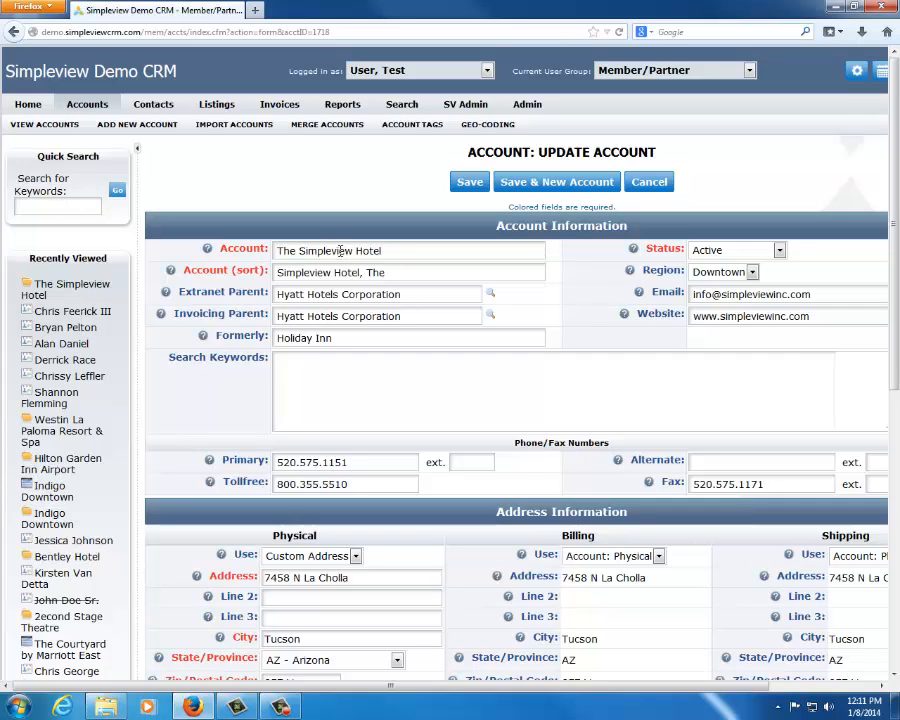
{"action": "type", "text": "Holida"}
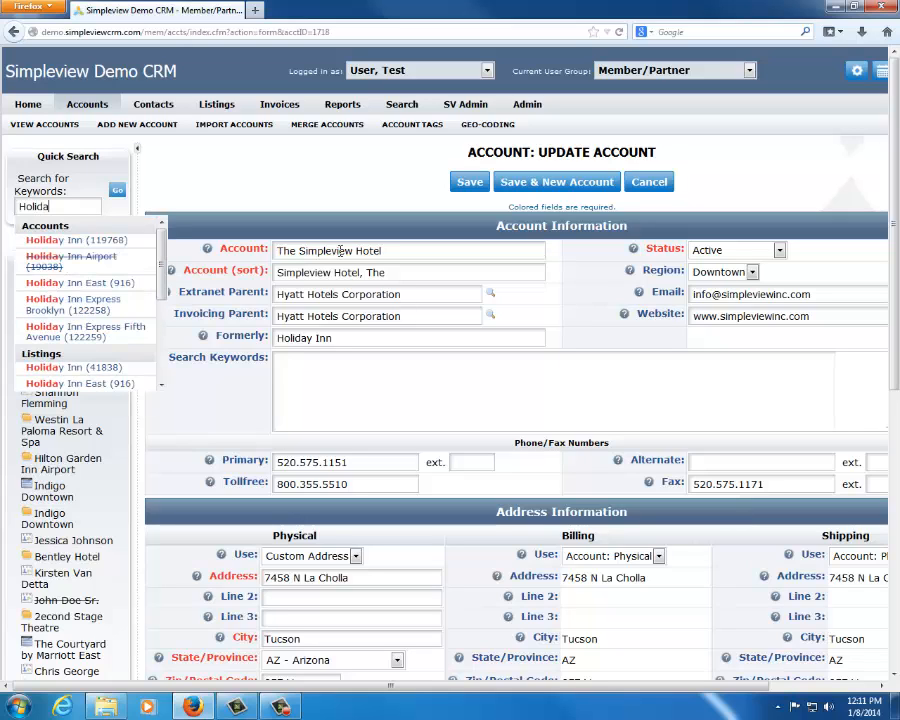
{"action": "left_click", "coordinate": [252, 189]}
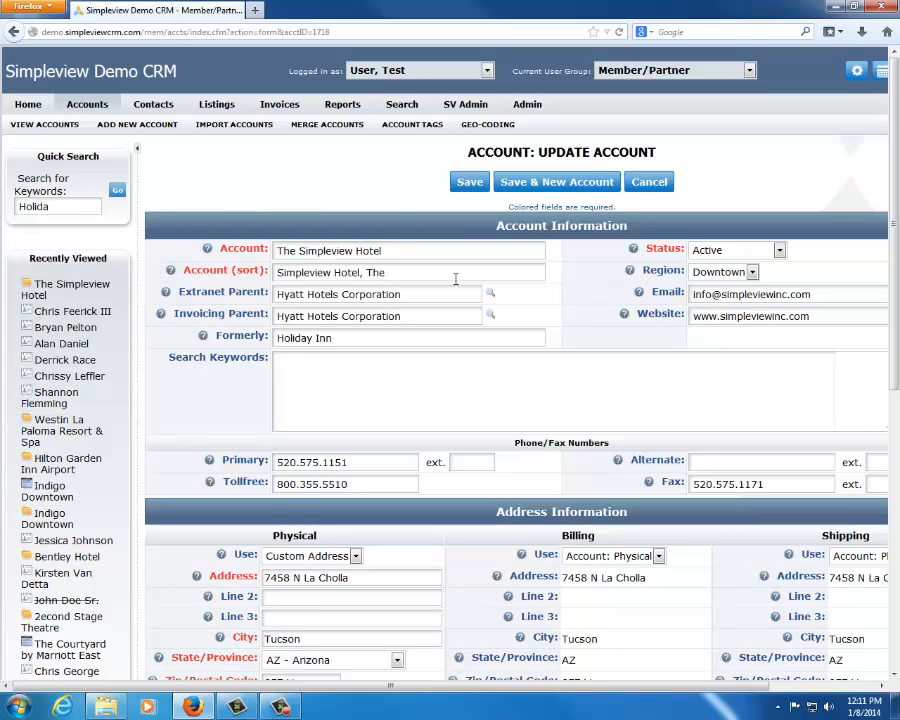
Add SVH as a search keyword for the account and clear the quick search text
{"action": "left_click", "coordinate": [375, 368]}
{"action": "left_click_drag", "start_coordinate": [52, 207], "coordinate": [22, 205]}
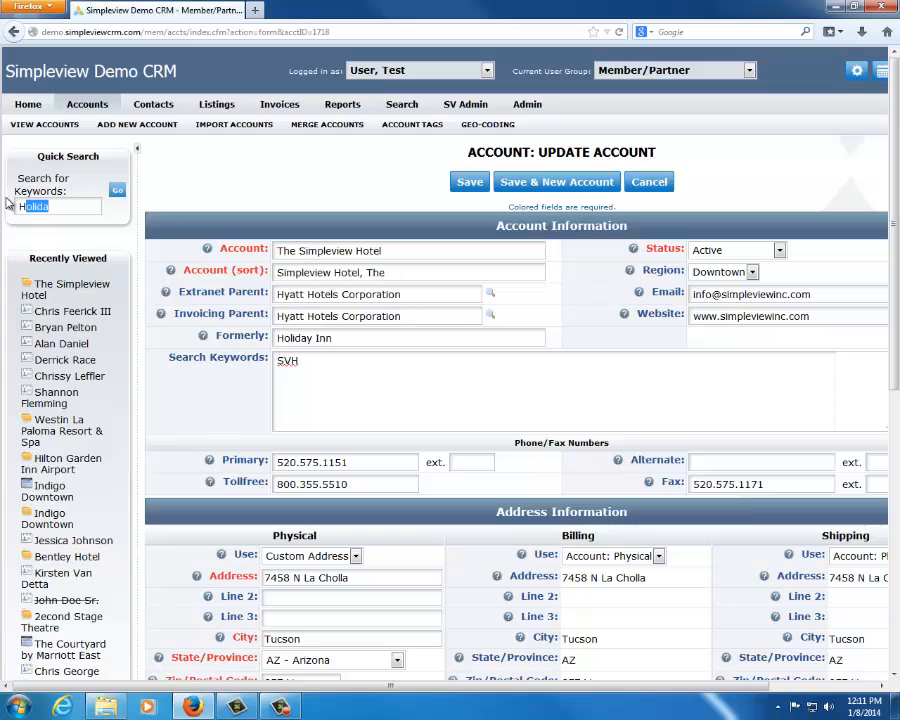
{"action": "key", "text": "BackSpace"}
{"action": "key", "text": "BackSpace"}
Replace the account's primary phone number with a seven-digit number entered without separators
{"action": "scroll", "coordinate": [308, 299], "scroll_direction": "down", "scroll_amount": 2}
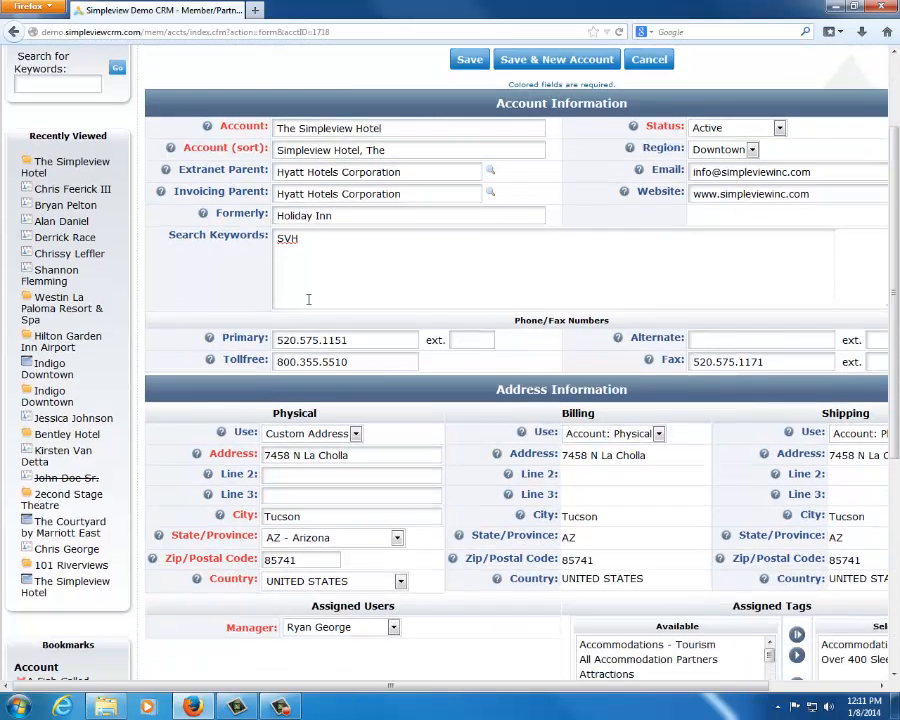
{"action": "scroll", "coordinate": [308, 299], "scroll_direction": "down", "scroll_amount": 1}
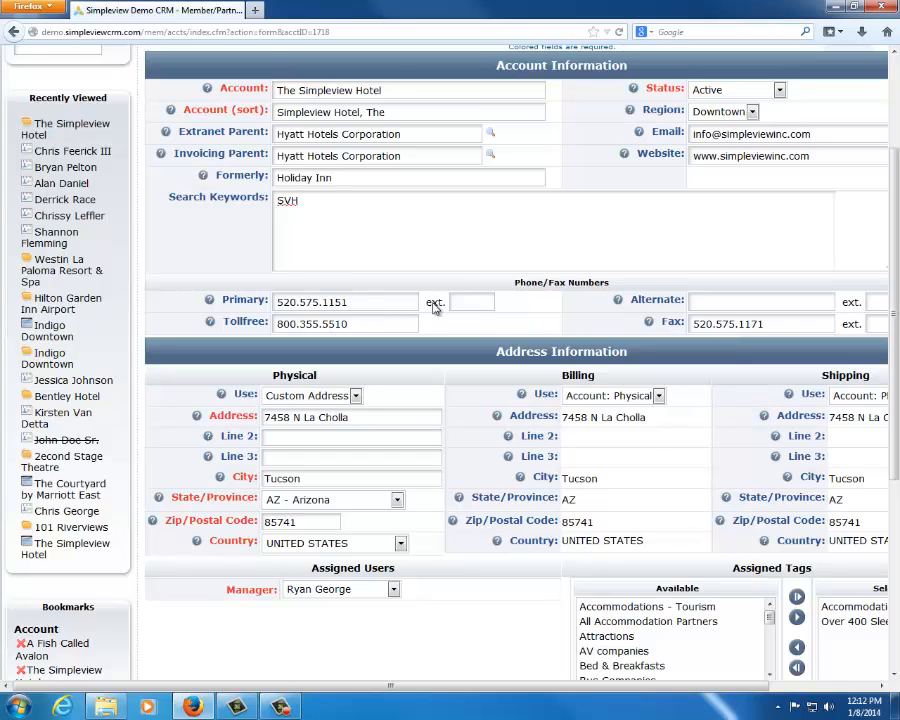
{"action": "left_click_drag", "start_coordinate": [385, 299], "coordinate": [45, 299]}
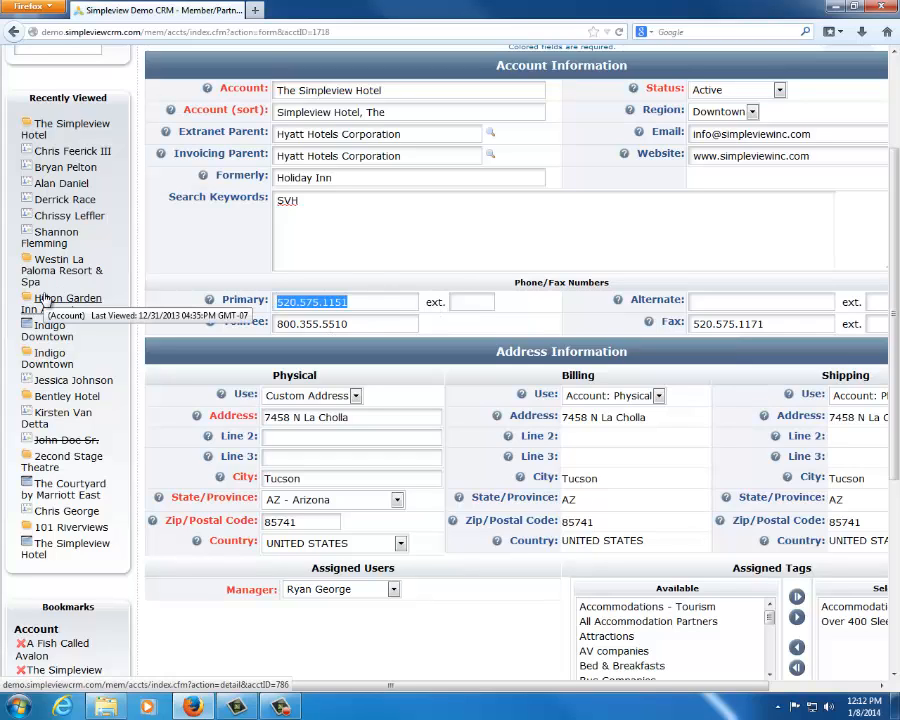
{"action": "type", "text": "1231234"}
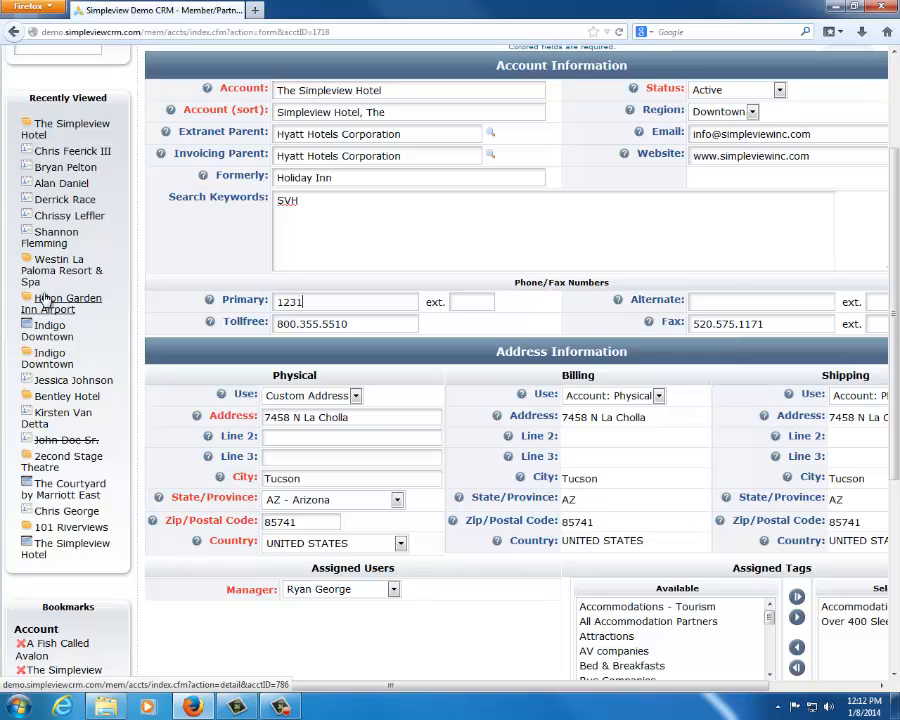
{"action": "left_click", "coordinate": [414, 323]}
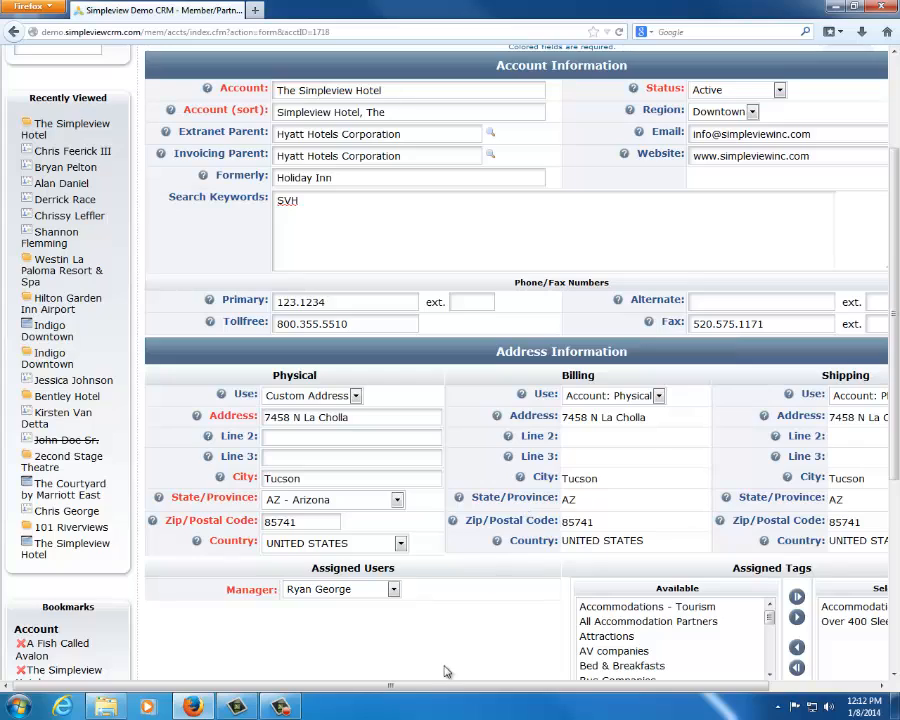
Review the physical address section and set the billing address to use Account: Physical
{"action": "scroll", "coordinate": [447, 671], "scroll_direction": "right", "scroll_amount": 3}
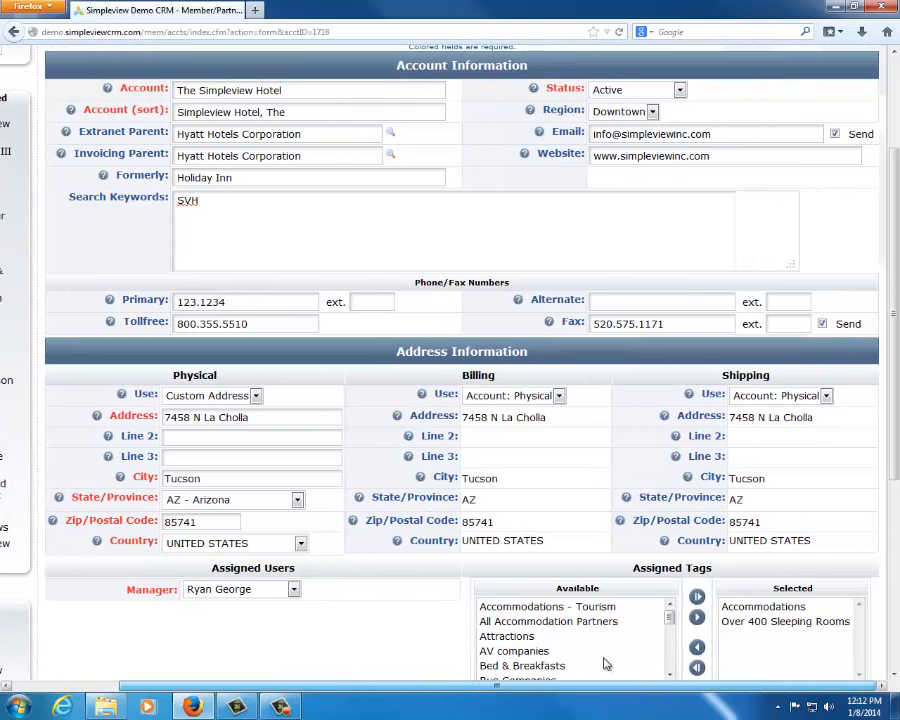
{"action": "scroll", "coordinate": [312, 338], "scroll_direction": "down", "scroll_amount": 3}
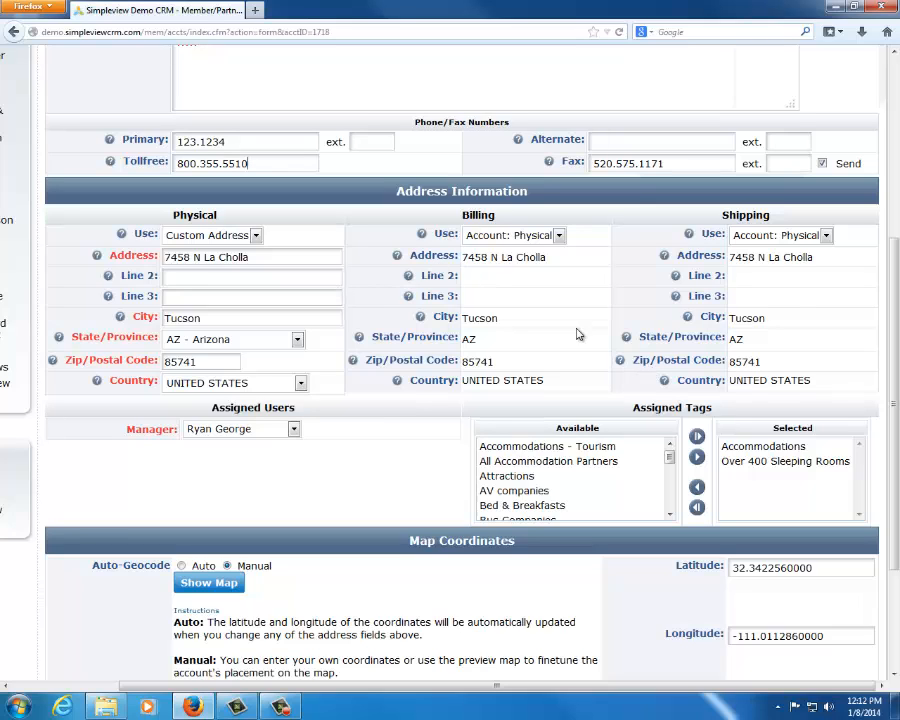
{"action": "double_click", "coordinate": [204, 215]}
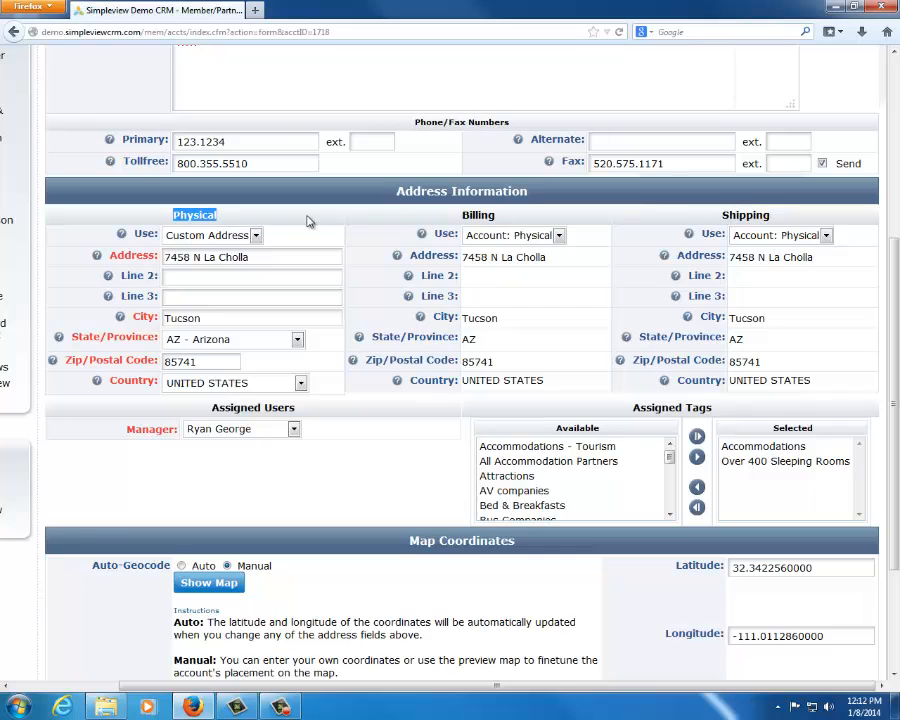
{"action": "left_click", "coordinate": [225, 222]}
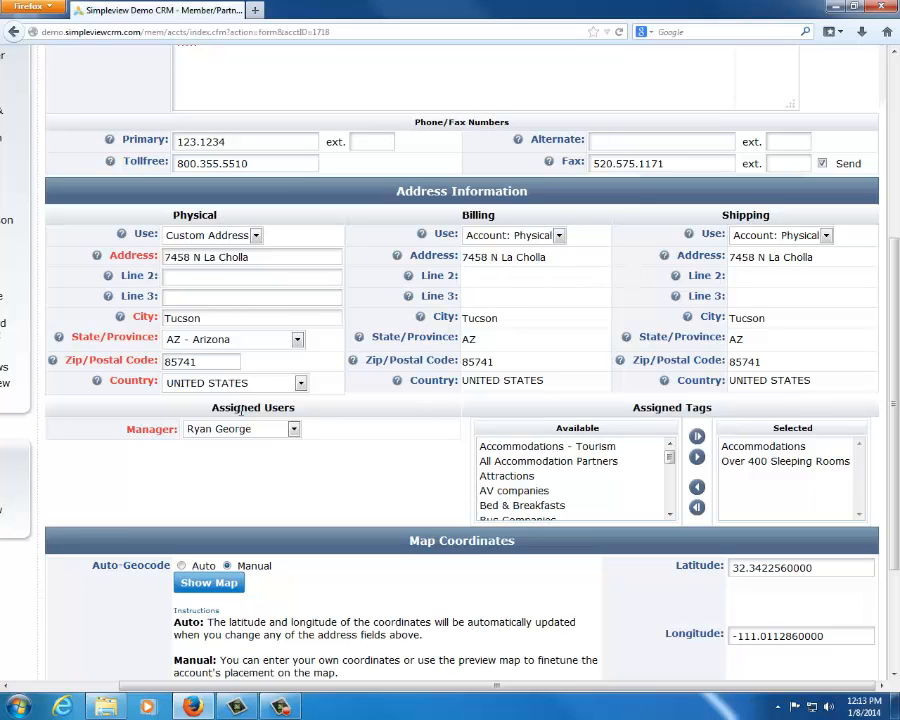
{"action": "left_click", "coordinate": [535, 235]}
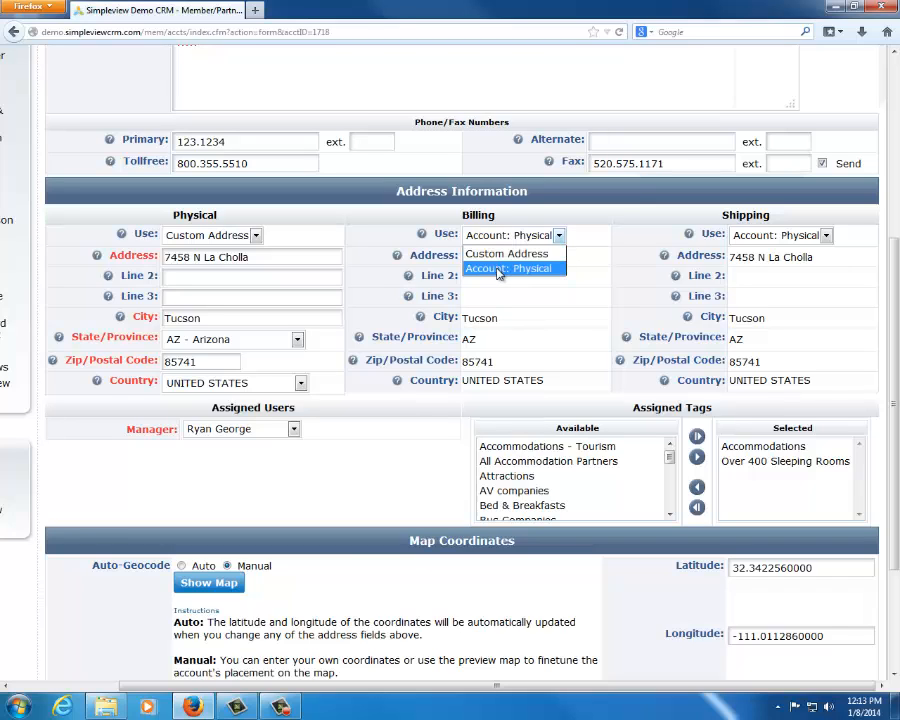
{"action": "left_click", "coordinate": [505, 268]}
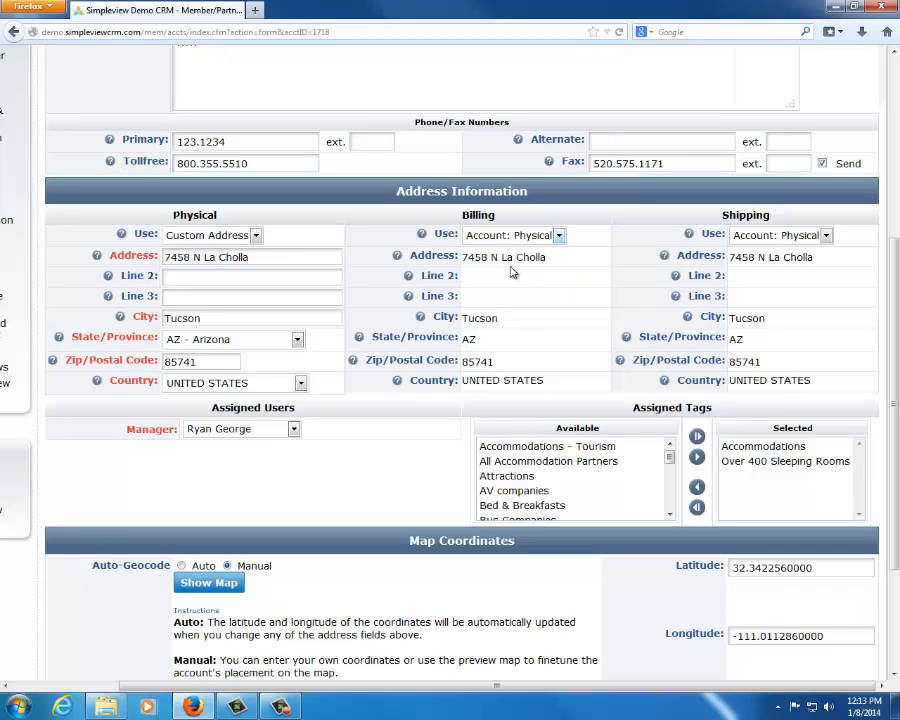
Set the shipping address to use Account: Physical
{"action": "left_click", "coordinate": [785, 238]}
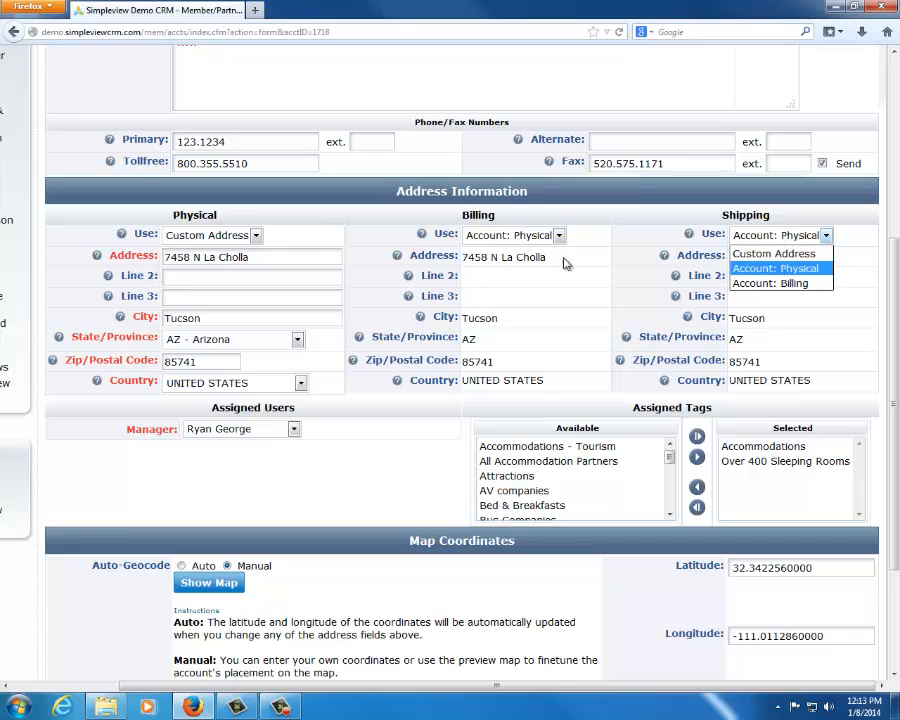
{"action": "left_click", "coordinate": [775, 268]}
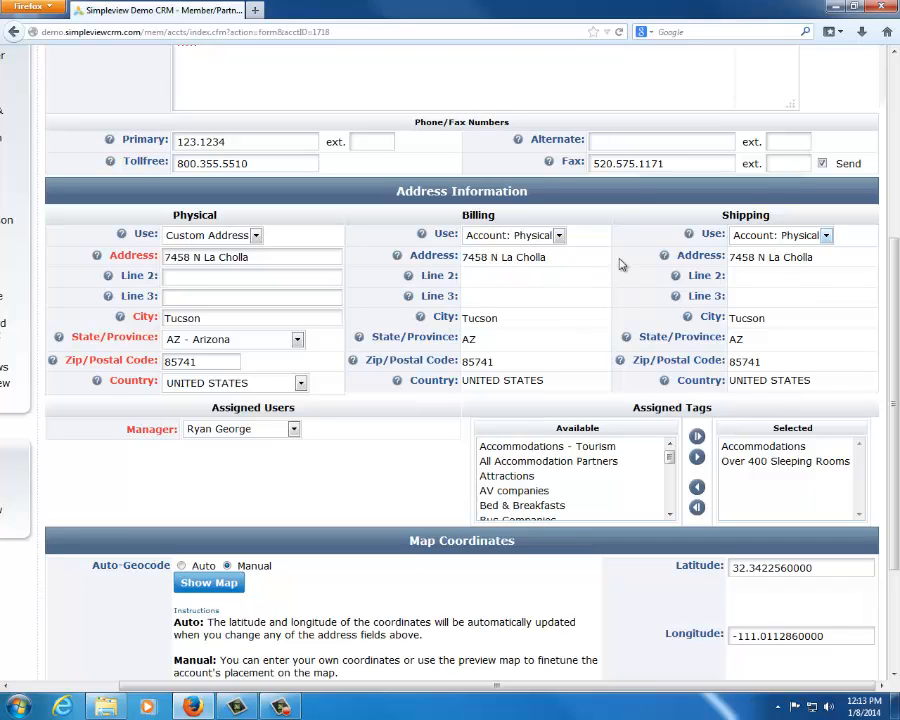
{"action": "double_click", "coordinate": [745, 216]}
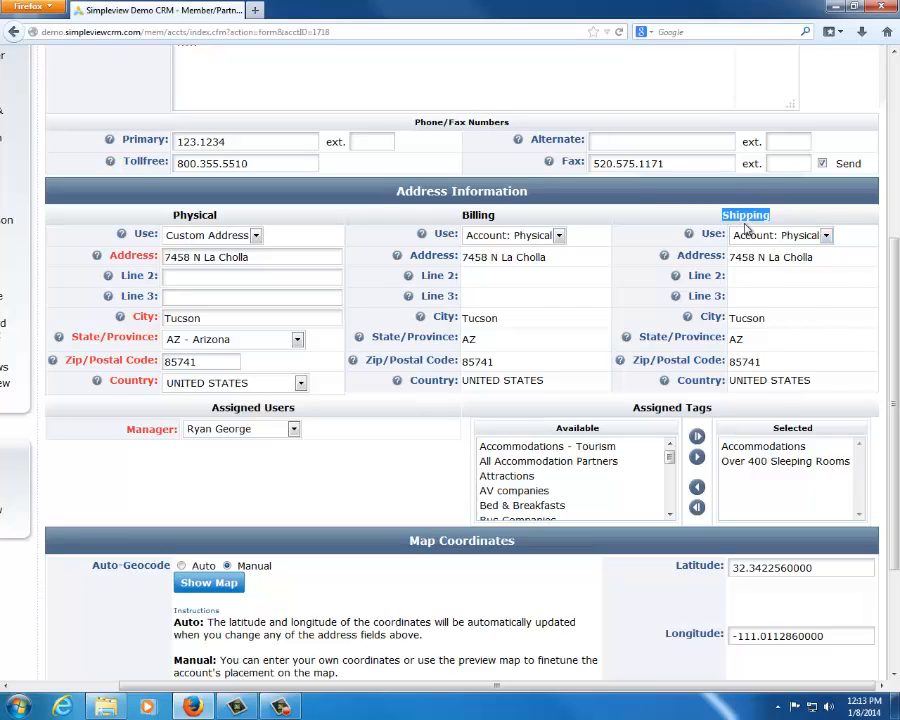
{"action": "left_click", "coordinate": [816, 330]}
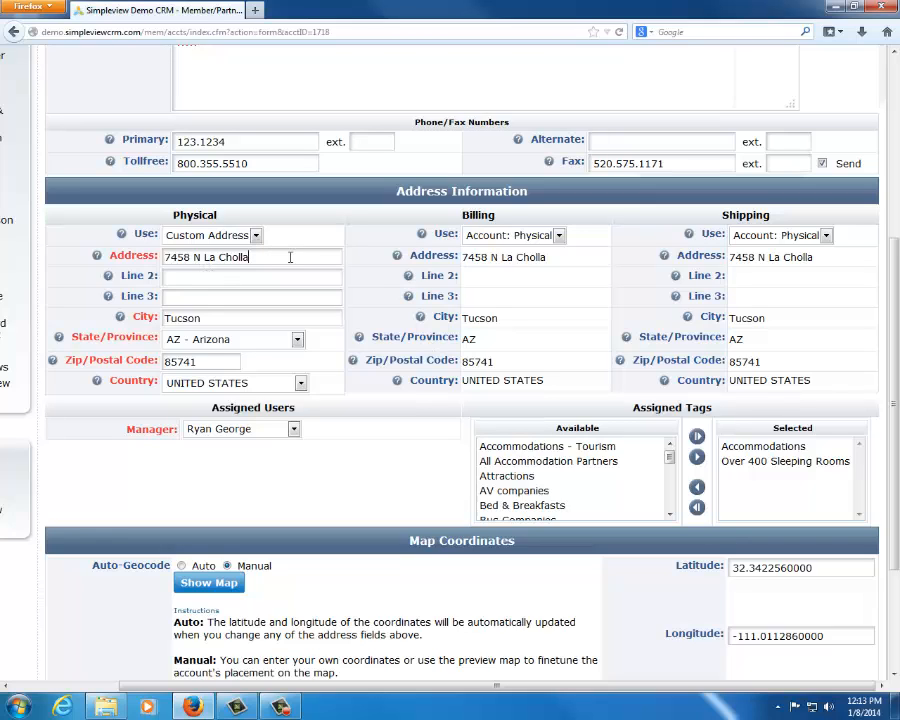
Append Blvd to the physical street address, and set the billing address to Custom Address with weerfgwerger as its street line
{"action": "type", "text": "Blvd"}
{"action": "left_click", "coordinate": [538, 238]}
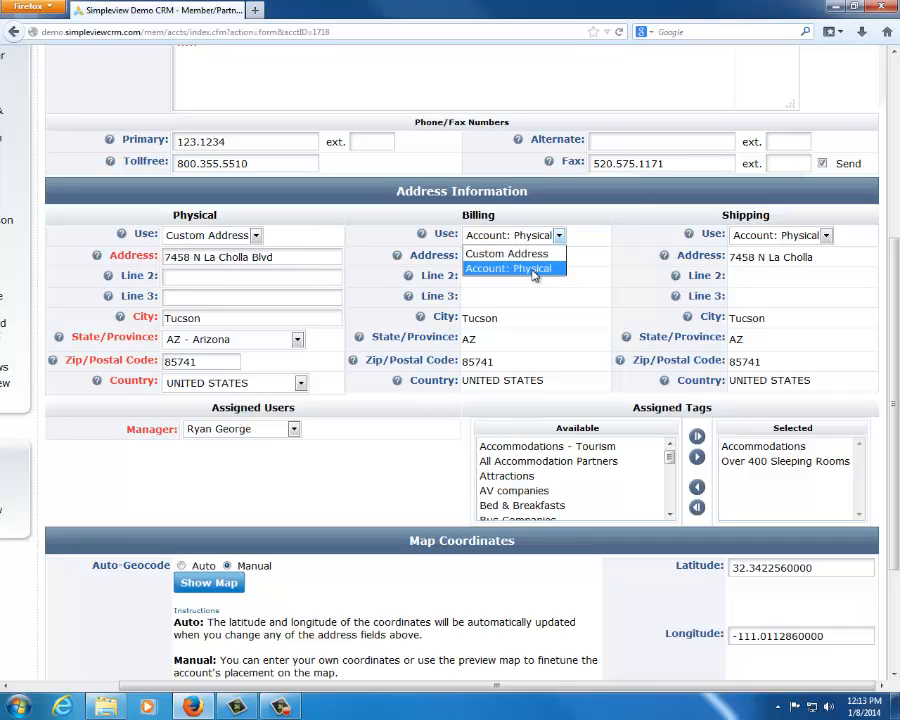
{"action": "left_click", "coordinate": [500, 254]}
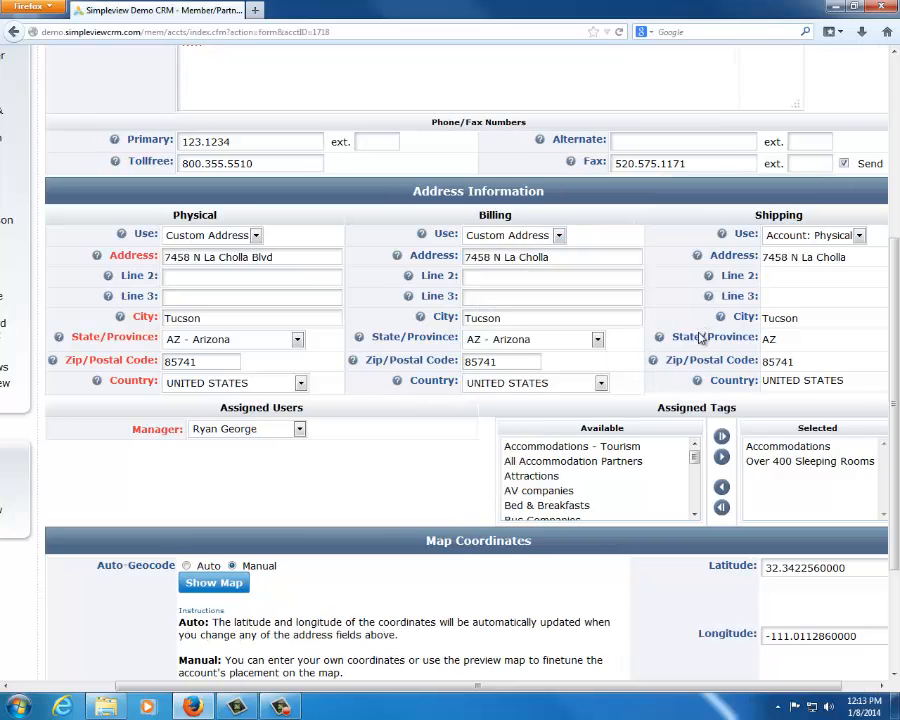
{"action": "key", "text": "Tab"}
{"action": "type", "text": "weerfgwerger"}
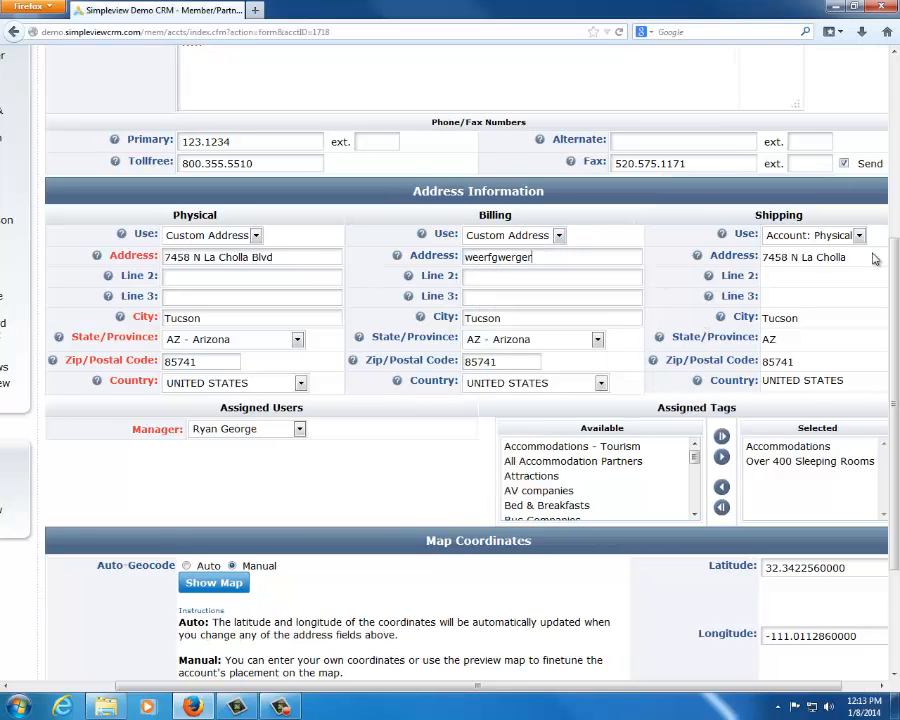
Set the shipping address to Custom Address and replace its street line with gwrgerg
{"action": "left_click", "coordinate": [810, 235]}
{"action": "left_click", "coordinate": [785, 251]}
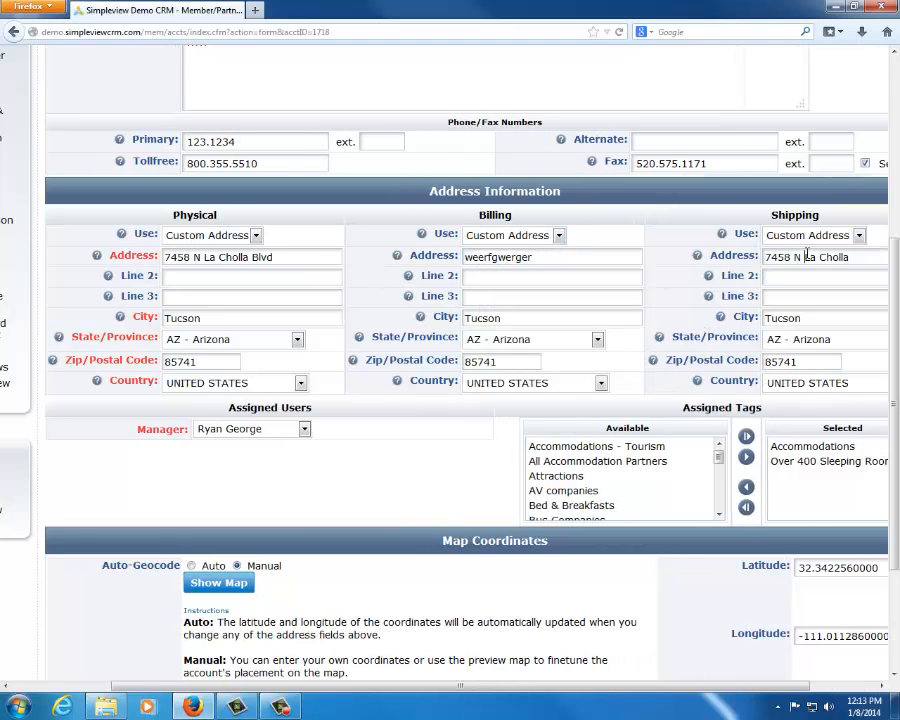
{"action": "triple_click", "coordinate": [807, 256]}
{"action": "type", "text": "gwrgerg"}
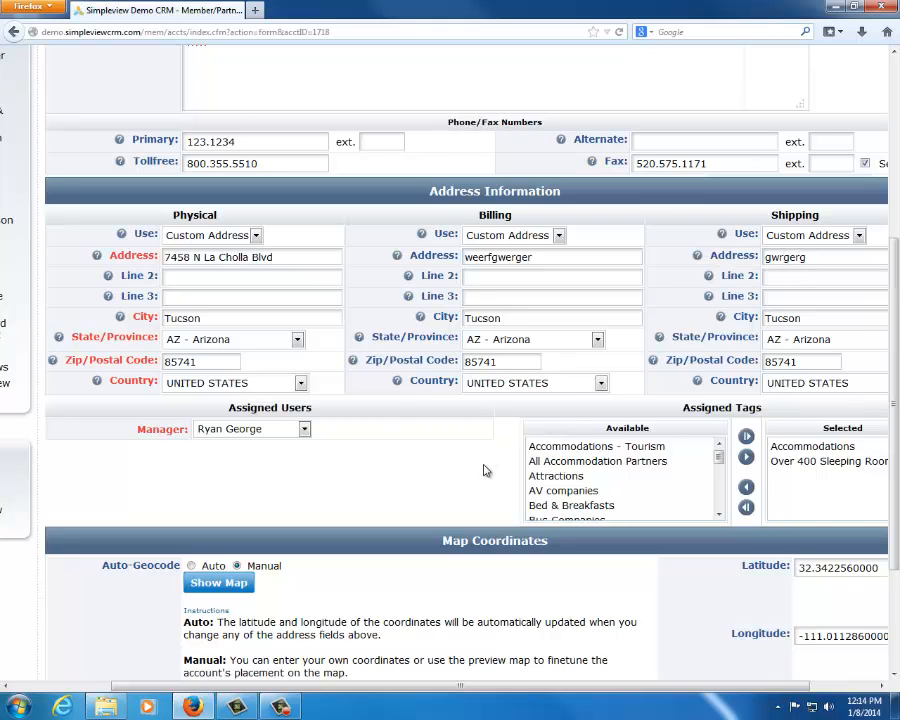
Review the Assigned Users section and the users available for the Manager field, keeping the current manager
{"action": "scroll", "coordinate": [470, 460], "scroll_direction": "down", "scroll_amount": 3}
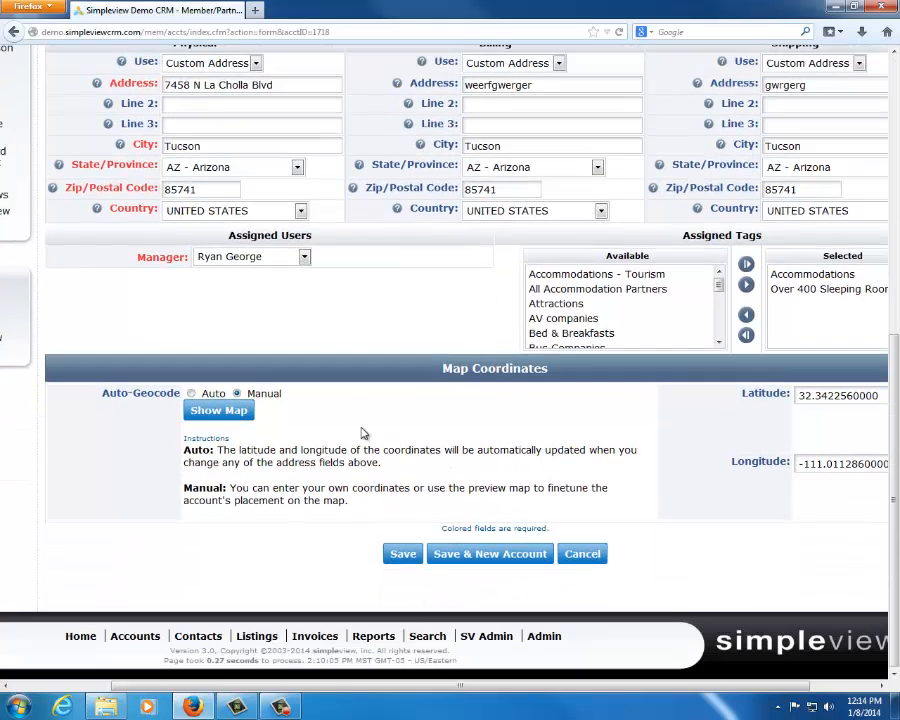
{"action": "left_click_drag", "start_coordinate": [137, 255], "coordinate": [190, 255]}
{"action": "left_click", "coordinate": [164, 315]}
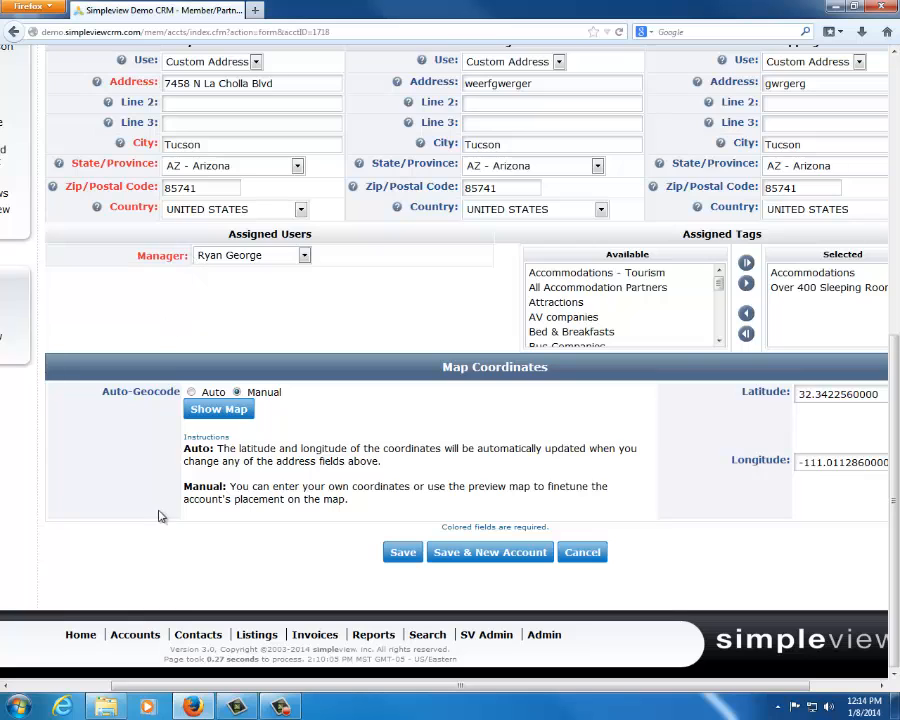
{"action": "left_click_drag", "start_coordinate": [282, 685], "coordinate": [348, 685]}
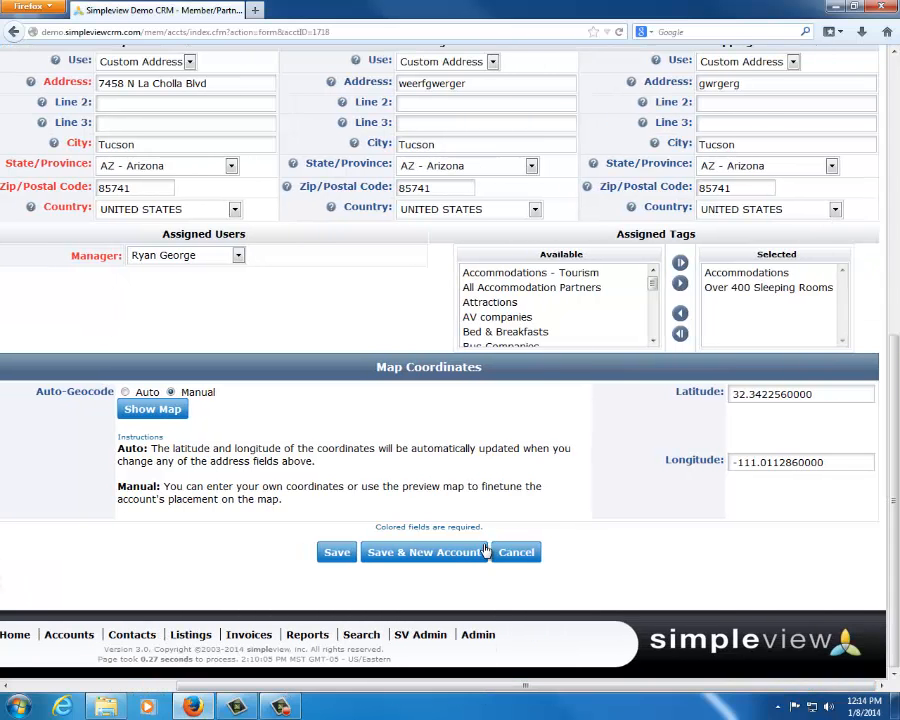
{"action": "triple_click", "coordinate": [100, 263]}
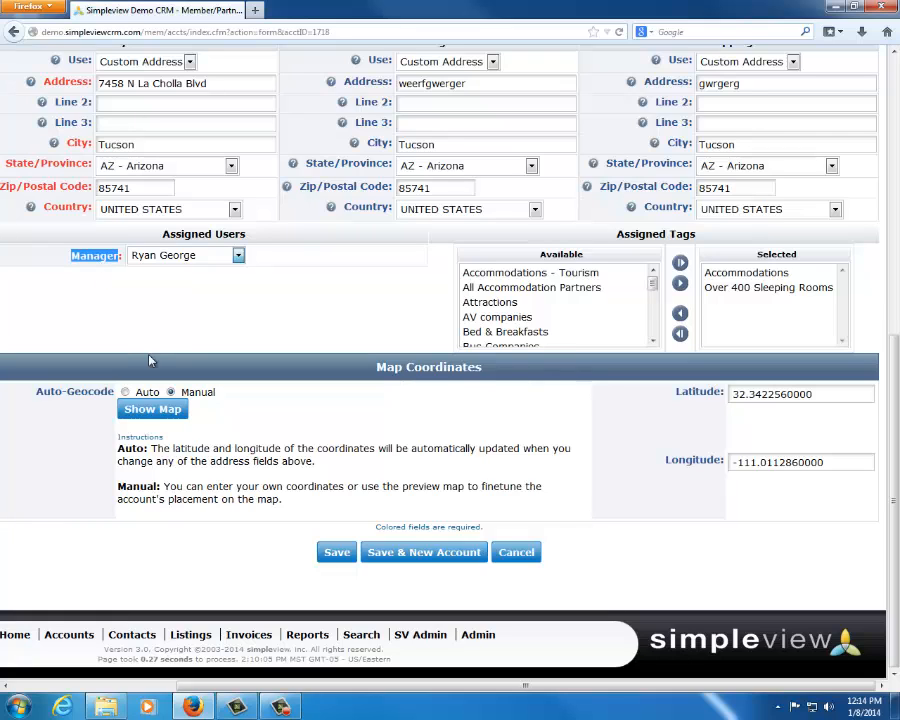
{"action": "left_click", "coordinate": [173, 313]}
{"action": "left_click", "coordinate": [197, 258]}
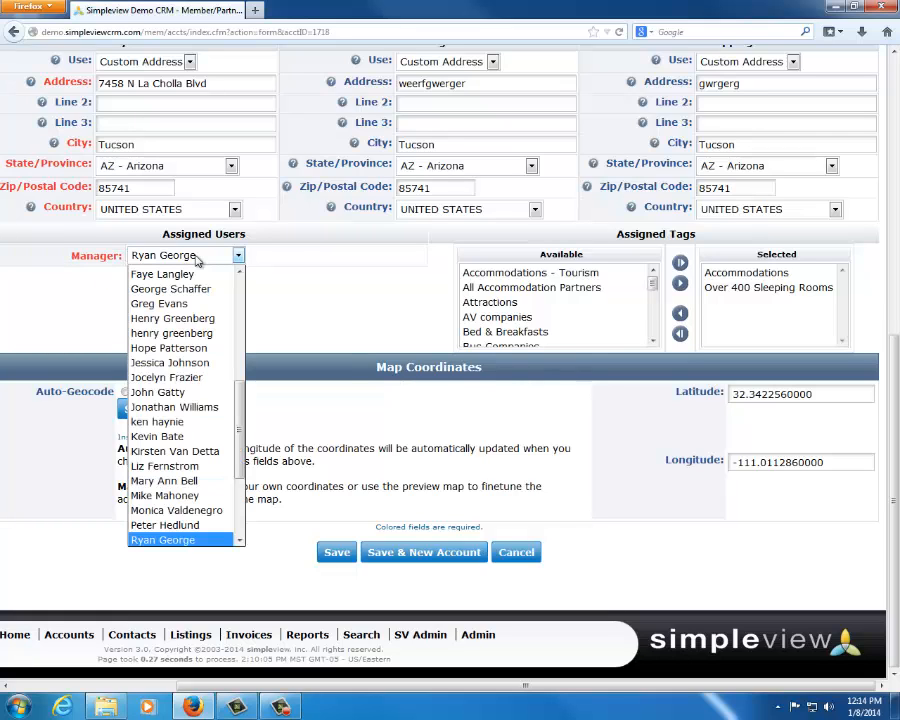
{"action": "left_click", "coordinate": [366, 280]}
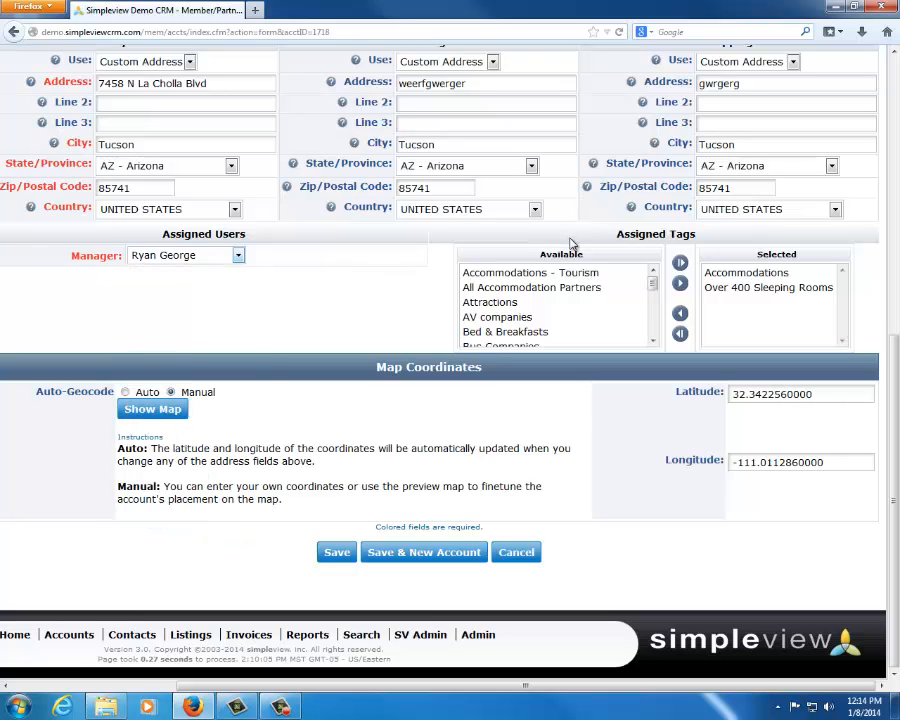
Add the Luxury Hotels tag to the account's selected tags
{"action": "left_click_drag", "start_coordinate": [617, 234], "coordinate": [692, 236]}
{"action": "left_click", "coordinate": [712, 235]}
{"action": "left_click", "coordinate": [735, 274]}
{"action": "left_click", "coordinate": [730, 288]}
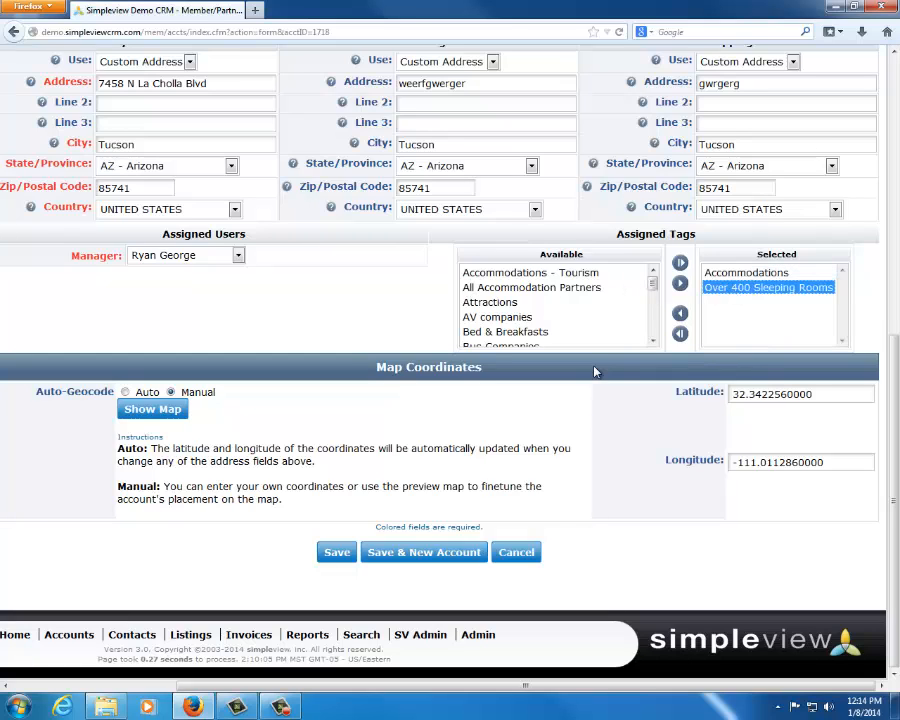
{"action": "left_click", "coordinate": [652, 340]}
{"action": "left_click", "coordinate": [652, 340]}
{"action": "left_click", "coordinate": [655, 342]}
{"action": "left_click", "coordinate": [655, 342]}
{"action": "left_click", "coordinate": [655, 342]}
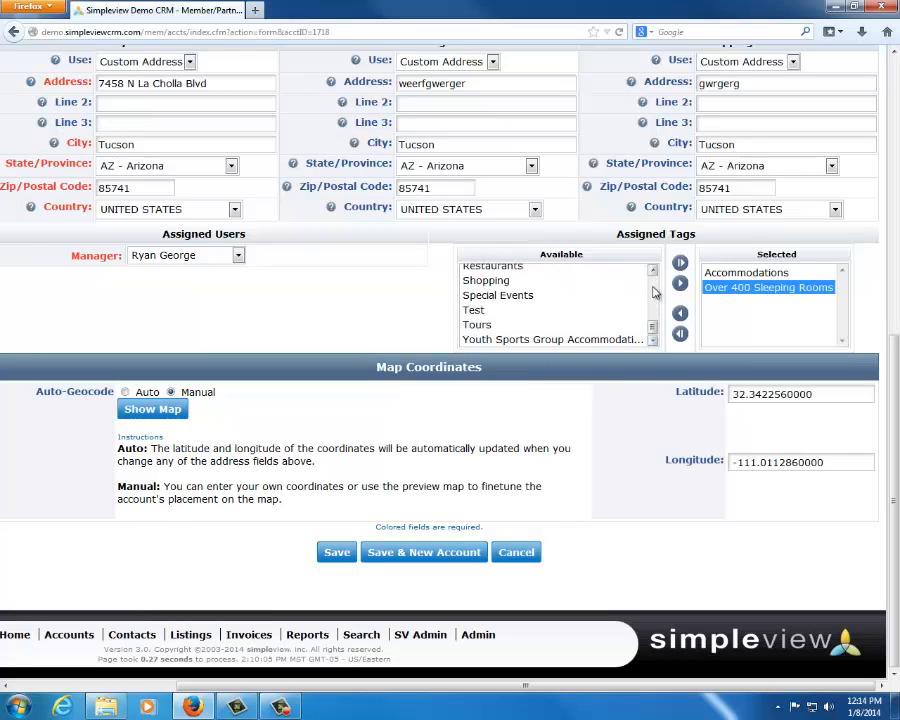
{"action": "left_click", "coordinate": [652, 272]}
{"action": "left_click", "coordinate": [580, 275]}
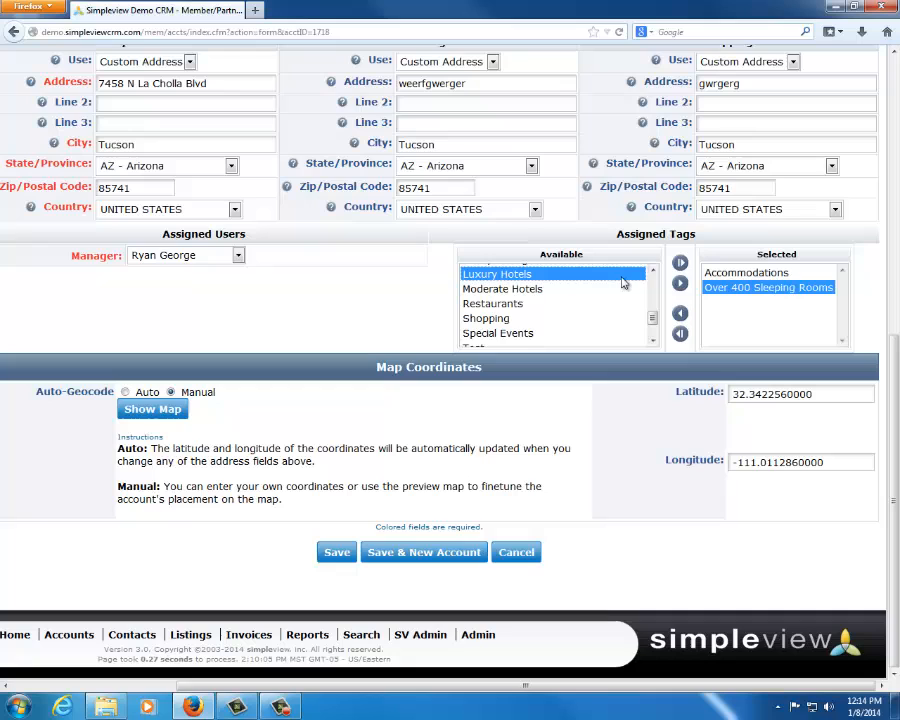
{"action": "left_click", "coordinate": [680, 285]}
Add the Restaurants tag to the account's selected tags
{"action": "left_click", "coordinate": [652, 341]}
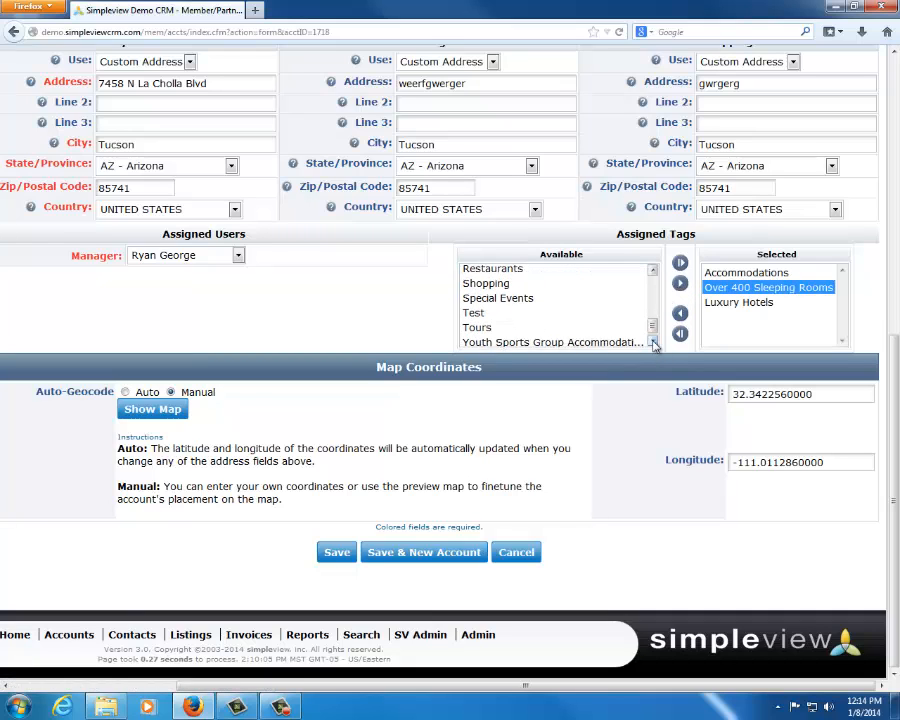
{"action": "left_click", "coordinate": [652, 341]}
{"action": "left_click", "coordinate": [652, 270]}
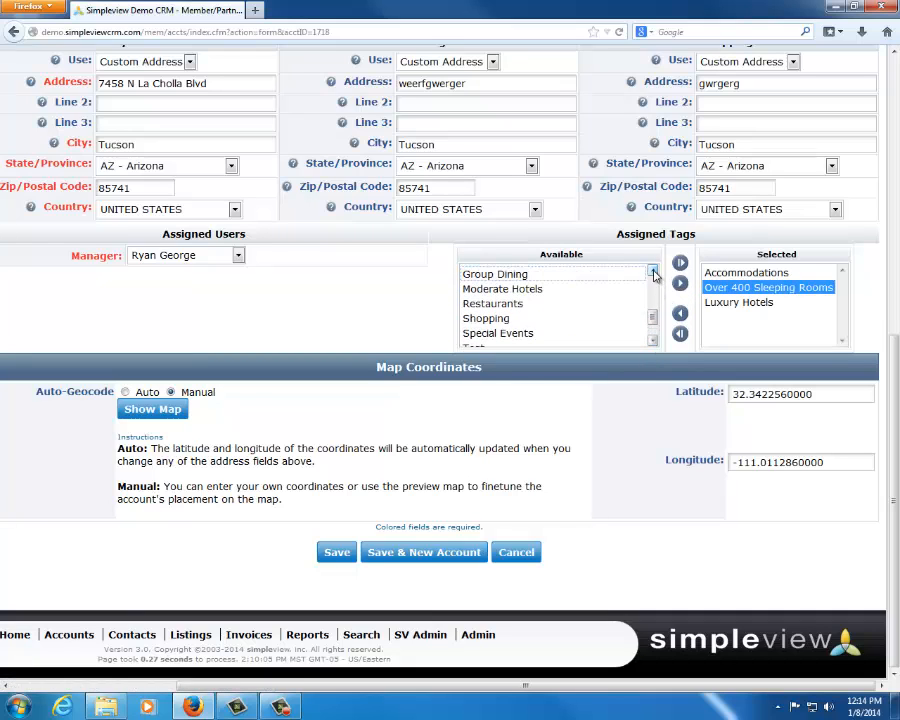
{"action": "left_click", "coordinate": [560, 304]}
{"action": "left_click", "coordinate": [680, 285]}
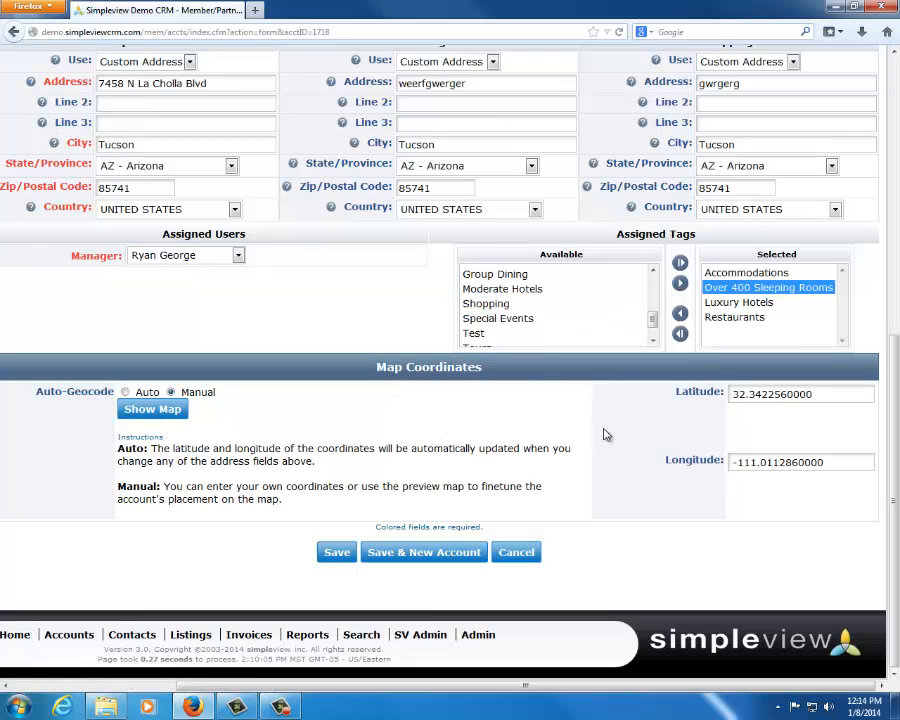
Examine the account's selected tags together with its Region field and options
{"action": "left_click", "coordinate": [748, 318]}
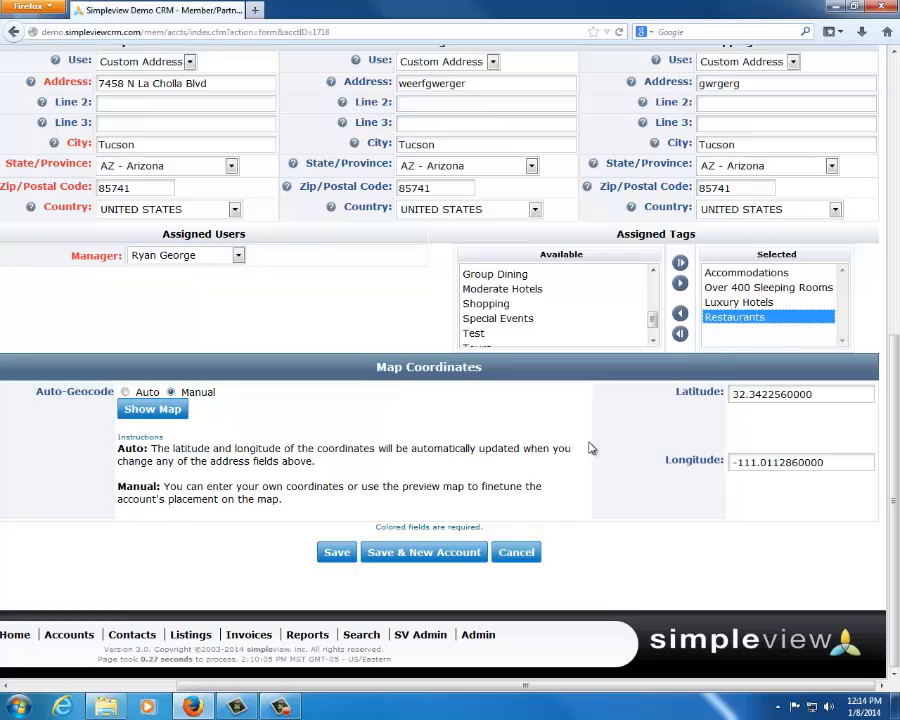
{"action": "scroll", "coordinate": [594, 415], "scroll_direction": "up", "scroll_amount": 1}
{"action": "scroll", "coordinate": [594, 415], "scroll_direction": "up", "scroll_amount": 5}
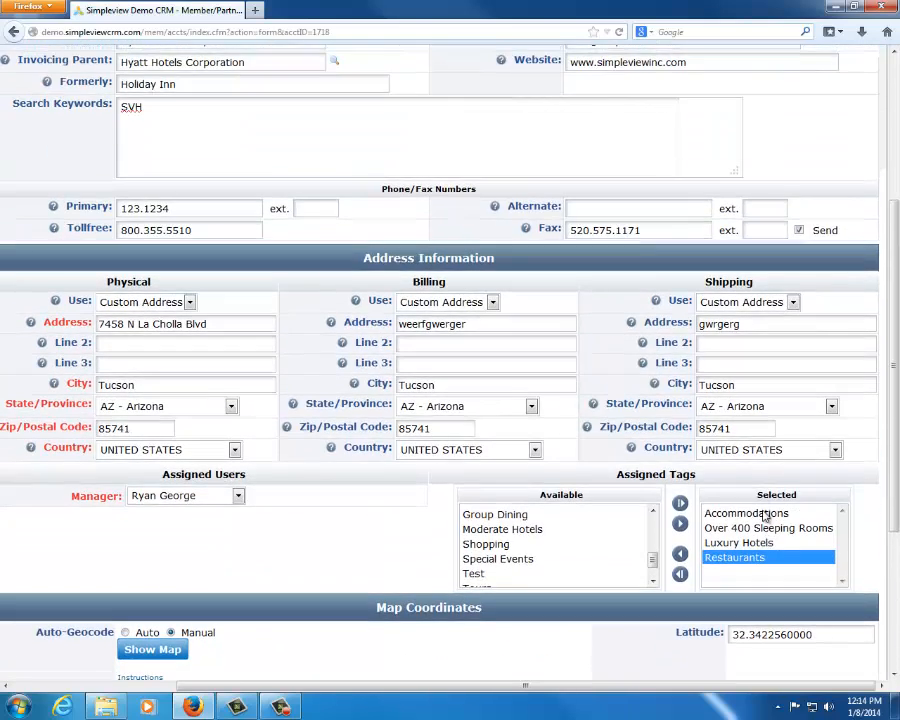
{"action": "left_click", "coordinate": [760, 514]}
{"action": "scroll", "coordinate": [714, 209], "scroll_direction": "up", "scroll_amount": 4}
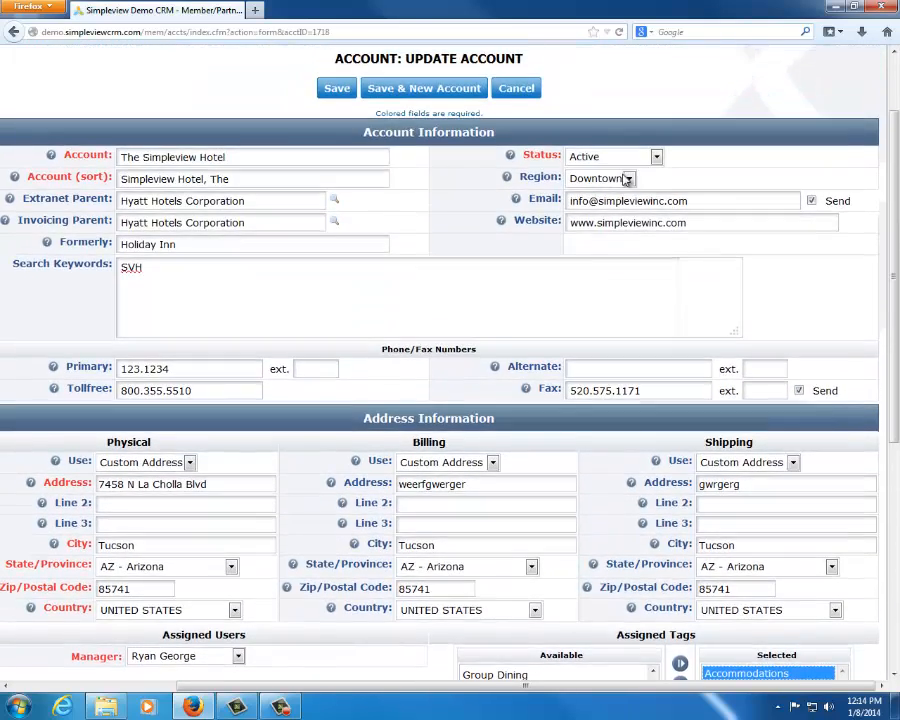
{"action": "left_click", "coordinate": [621, 179]}
{"action": "left_click", "coordinate": [621, 179]}
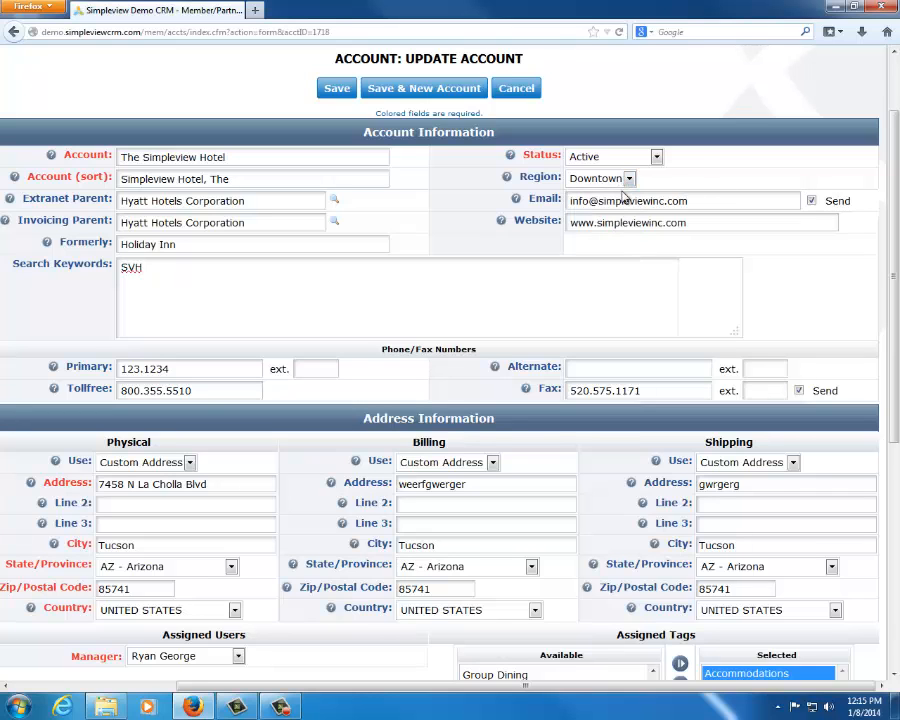
{"action": "scroll", "coordinate": [839, 280], "scroll_direction": "down", "scroll_amount": 5}
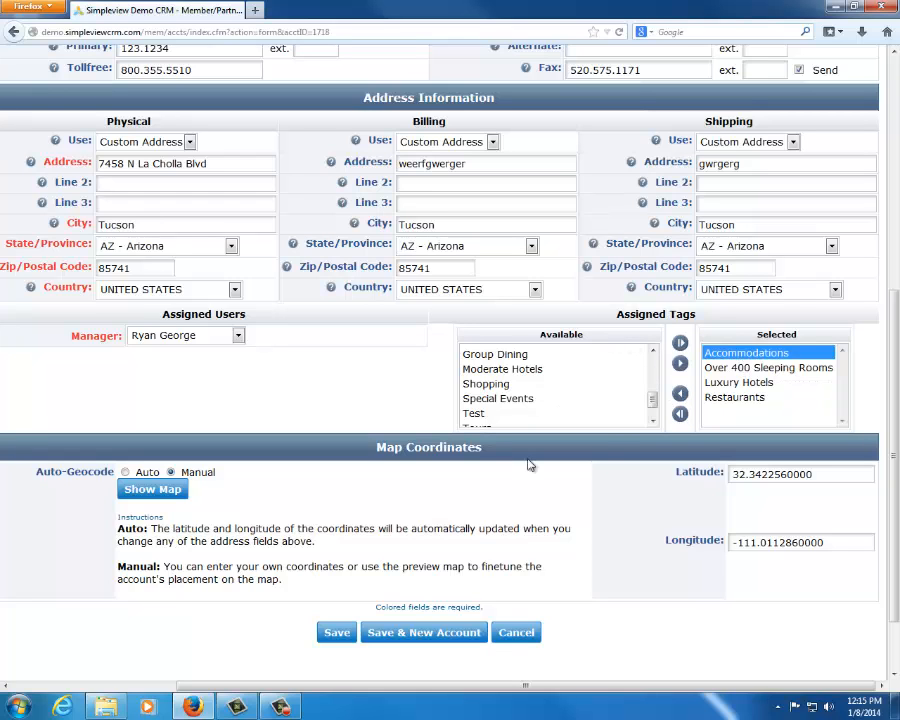
{"action": "scroll", "coordinate": [282, 310], "scroll_direction": "up", "scroll_amount": 5}
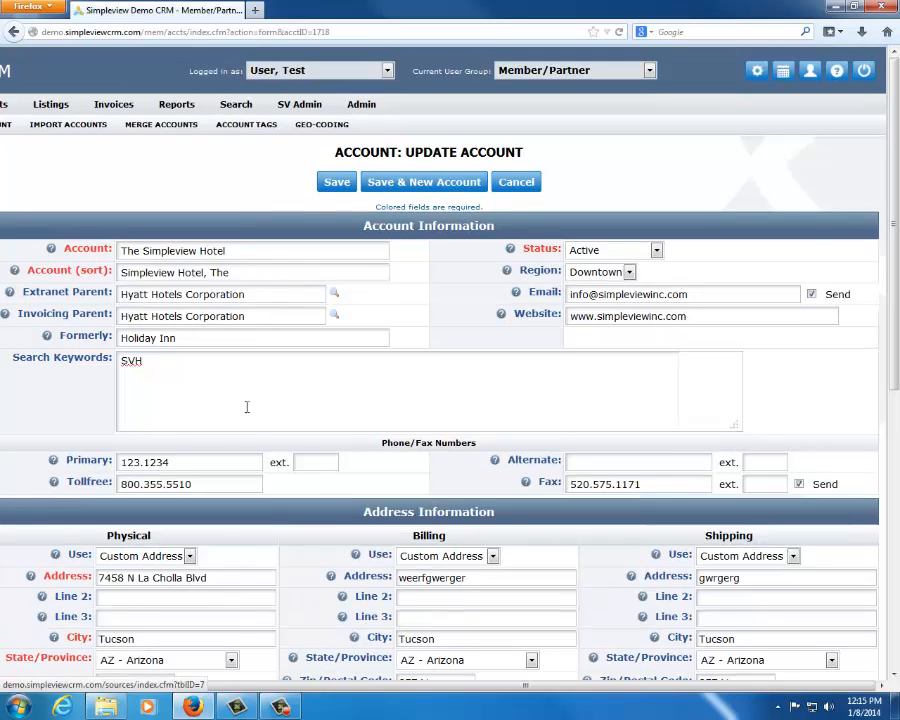
Show the location preview map for the account in the Map Coordinates section
{"action": "scroll", "coordinate": [230, 420], "scroll_direction": "down", "scroll_amount": 5}
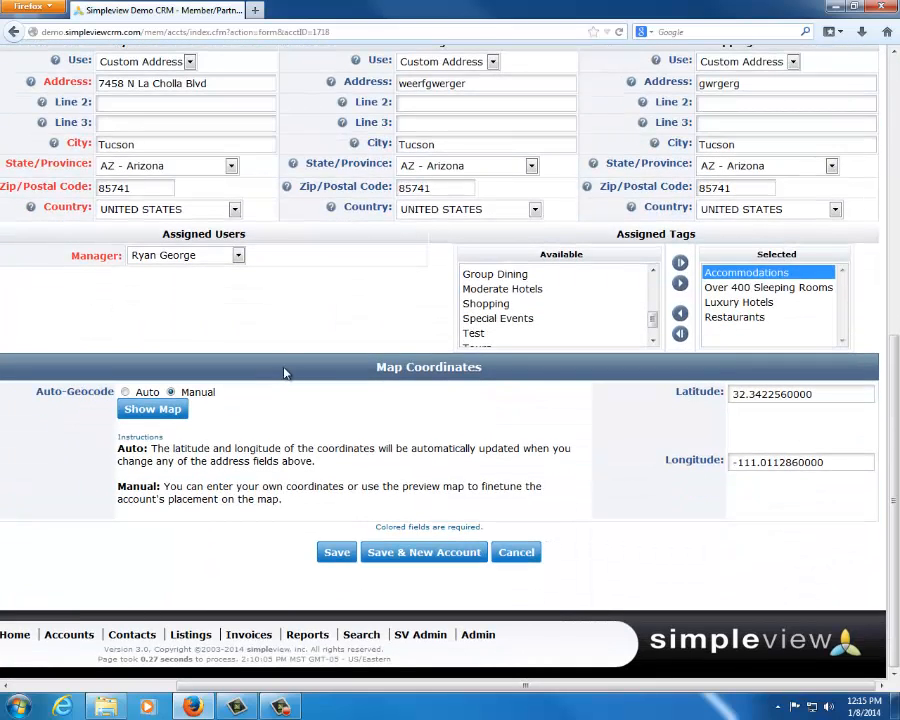
{"action": "left_click_drag", "start_coordinate": [284, 368], "coordinate": [546, 384]}
{"action": "left_click", "coordinate": [533, 409]}
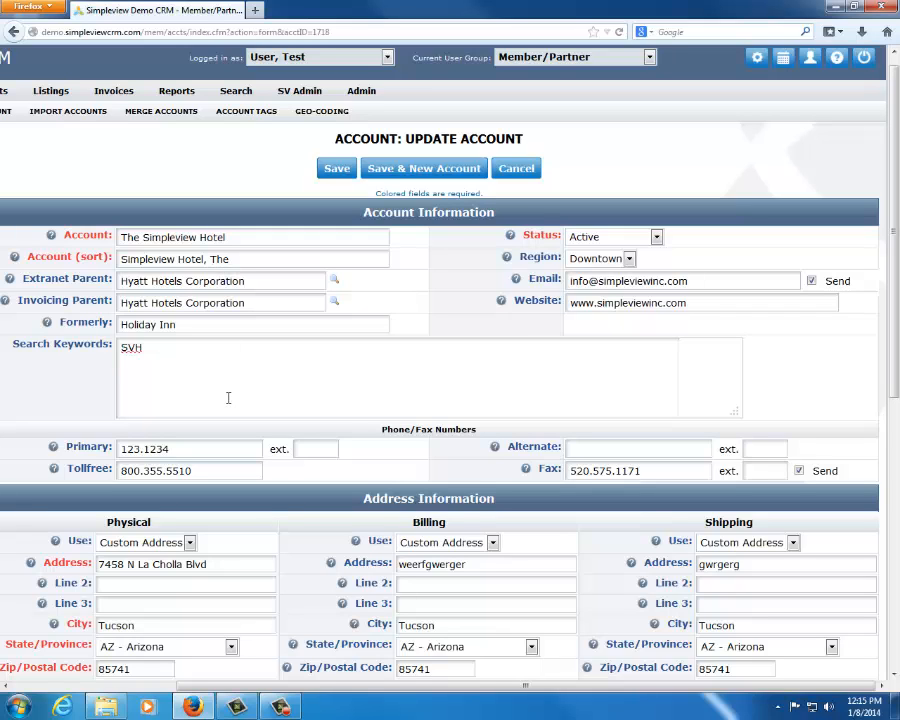
{"action": "scroll", "coordinate": [228, 398], "scroll_direction": "down", "scroll_amount": 5}
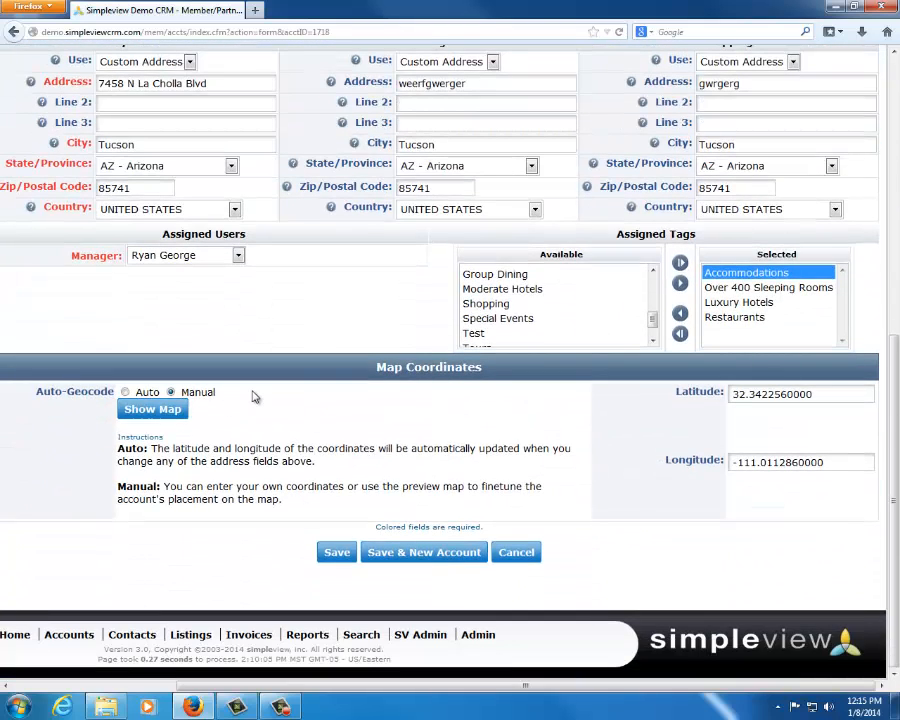
{"action": "left_click_drag", "start_coordinate": [338, 362], "coordinate": [485, 406]}
{"action": "left_click", "coordinate": [485, 406]}
{"action": "left_click", "coordinate": [151, 409]}
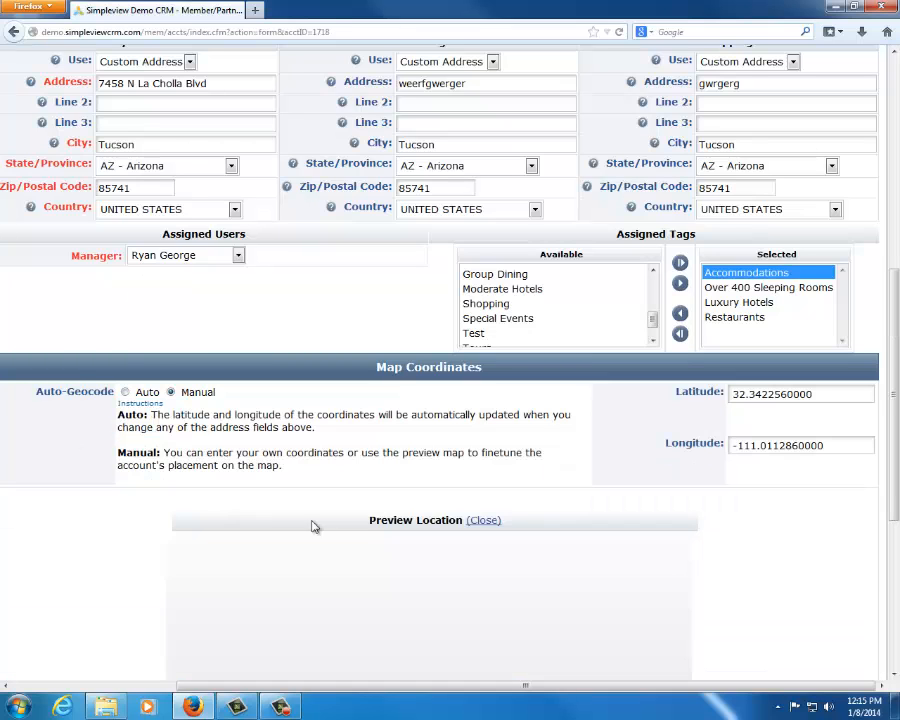
{"action": "scroll", "coordinate": [846, 518], "scroll_direction": "down", "scroll_amount": 5}
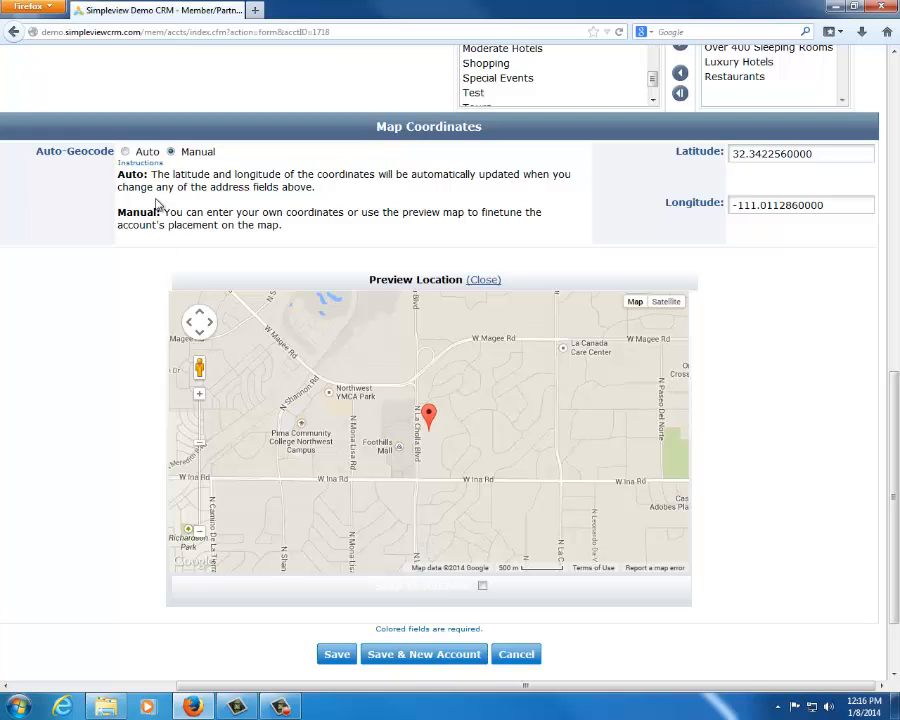
Switch Auto-Geocode to Auto and back to Manual, and move the map marker to North Shannon Road beside the Pima Community College campus
{"action": "left_click", "coordinate": [125, 151]}
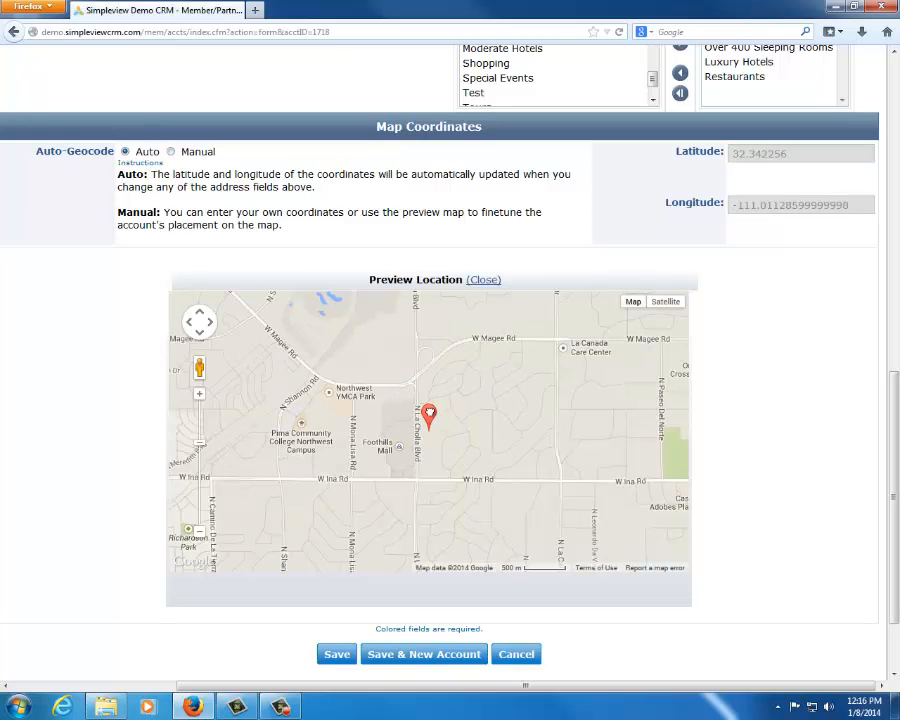
{"action": "mouse_move", "coordinate": [429, 412]}
{"action": "left_mouse_down"}
{"action": "mouse_move", "coordinate": [422, 362]}
{"action": "mouse_move", "coordinate": [424, 424]}
{"action": "mouse_move", "coordinate": [506, 505]}
{"action": "mouse_move", "coordinate": [523, 426]}
{"action": "mouse_move", "coordinate": [511, 404]}
{"action": "mouse_move", "coordinate": [495, 423]}
{"action": "mouse_move", "coordinate": [404, 424]}
{"action": "mouse_move", "coordinate": [490, 338]}
{"action": "mouse_move", "coordinate": [485, 371]}
{"action": "mouse_move", "coordinate": [350, 331]}
{"action": "mouse_move", "coordinate": [313, 415]}
{"action": "mouse_move", "coordinate": [303, 402]}
{"action": "left_mouse_up"}
{"action": "left_click", "coordinate": [172, 153]}
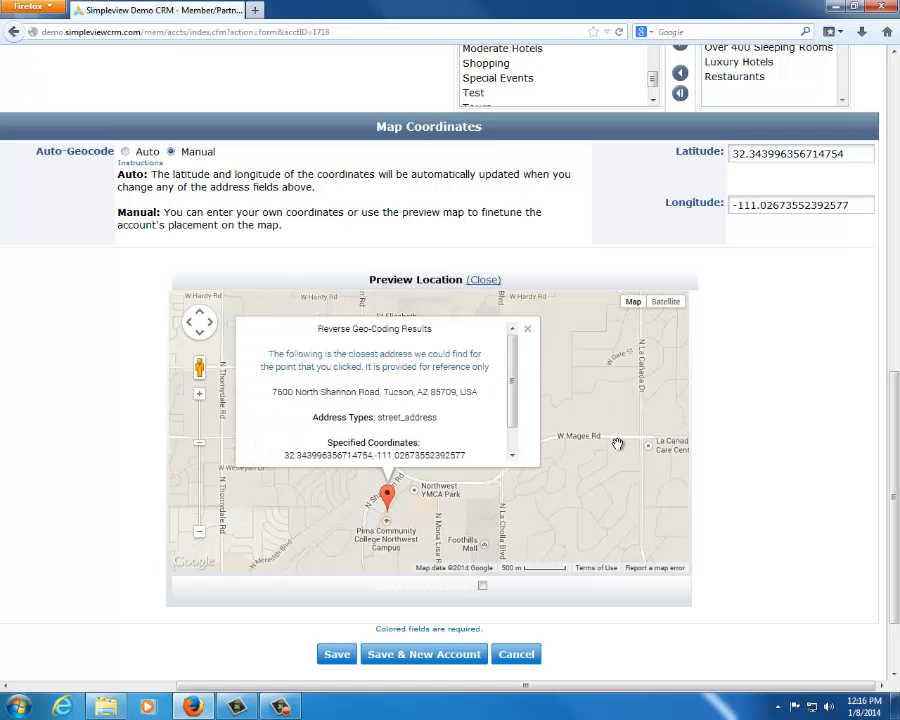
Move the preview map marker onto North Shannon Road near St Elizabeth Ann Seton Catholic Church
{"action": "scroll", "coordinate": [60, 150], "scroll_direction": "up", "scroll_amount": 4}
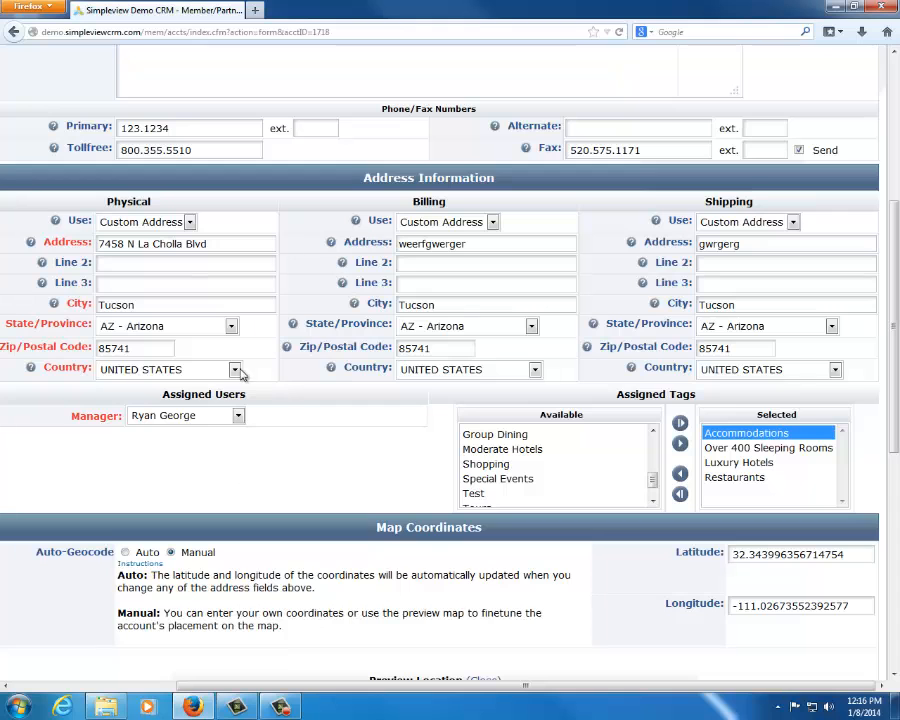
{"action": "scroll", "coordinate": [826, 562], "scroll_direction": "down", "scroll_amount": 3}
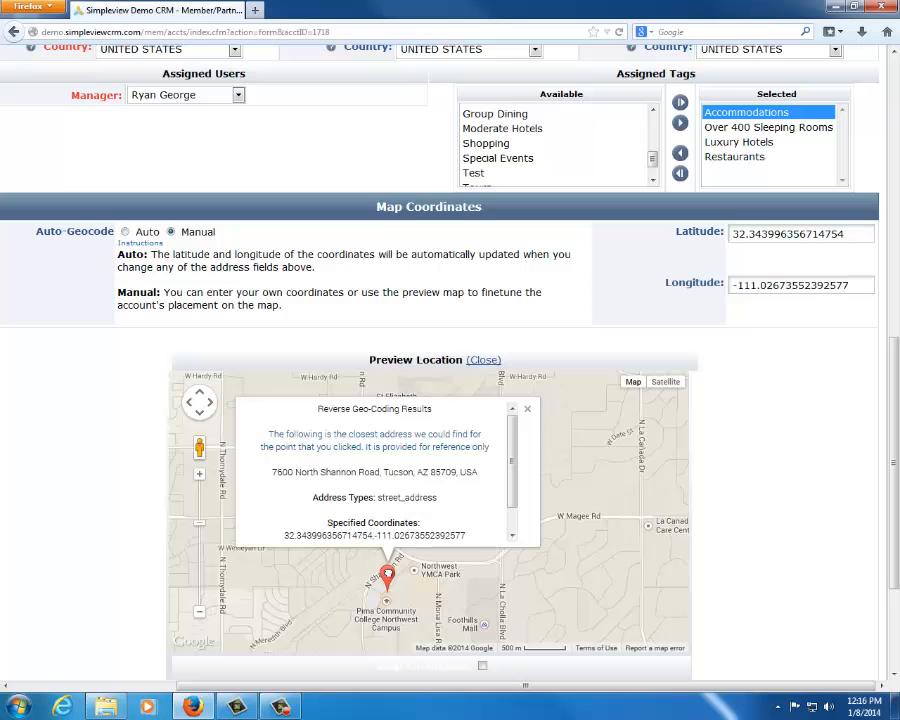
{"action": "mouse_move", "coordinate": [387, 577]}
{"action": "left_mouse_down"}
{"action": "mouse_move", "coordinate": [443, 538]}
{"action": "mouse_move", "coordinate": [475, 565]}
{"action": "mouse_move", "coordinate": [498, 568]}
{"action": "left_mouse_up"}
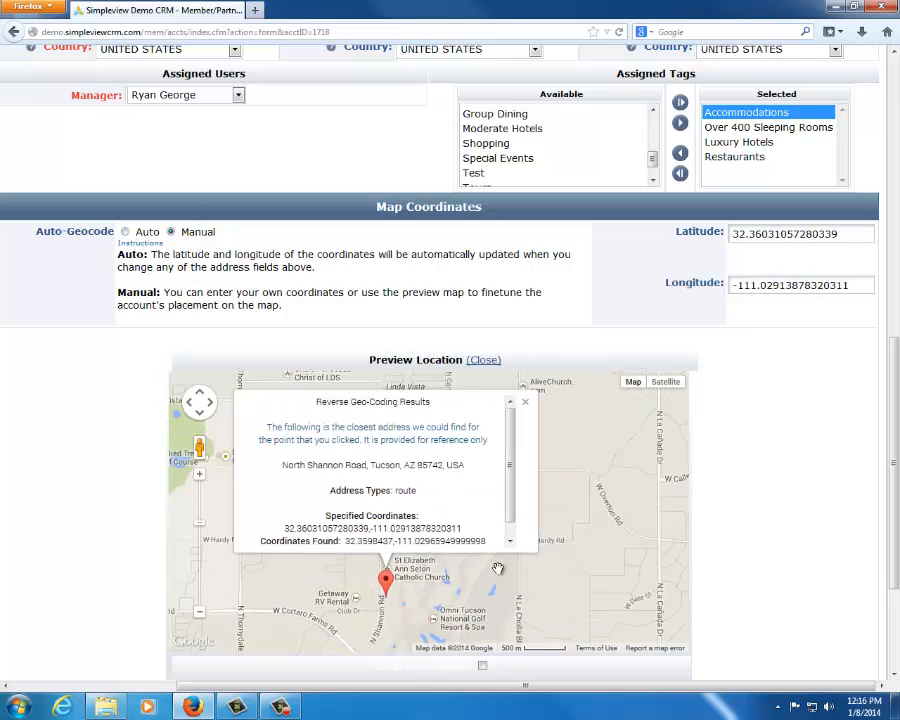
{"action": "mouse_move", "coordinate": [238, 708]}
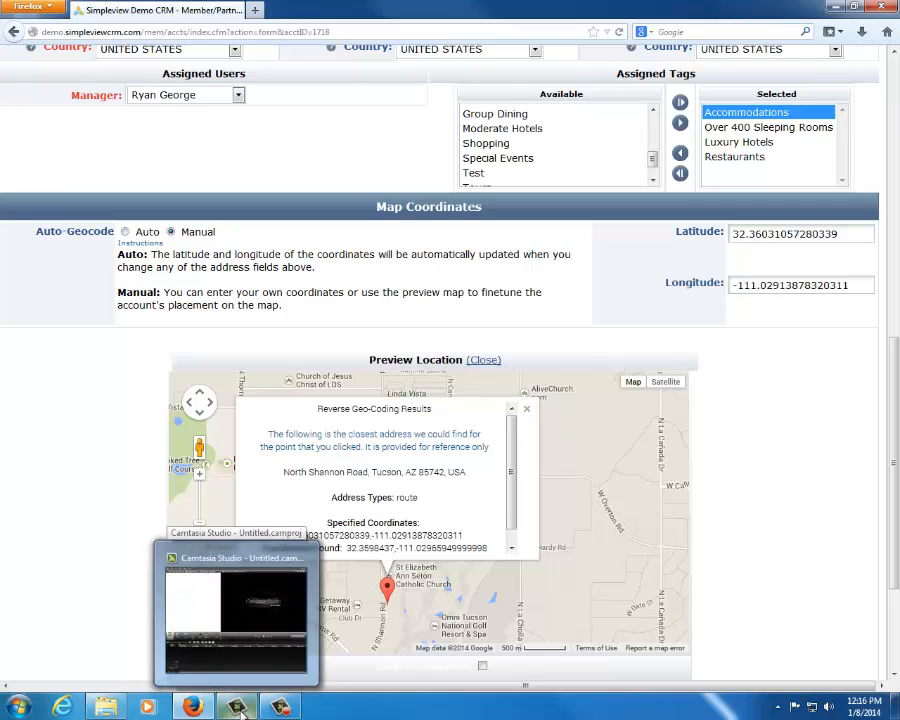
{"action": "scroll", "coordinate": [280, 415], "scroll_direction": "up", "scroll_amount": 1}
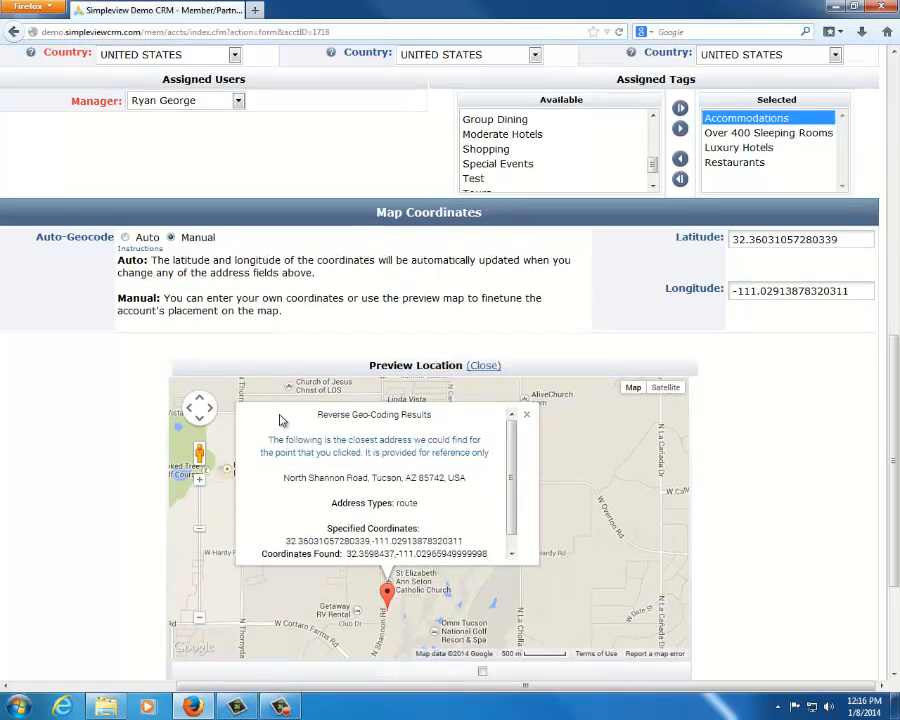
Save The Simpleview Hotel account and review its account detail page
{"action": "scroll", "coordinate": [280, 418], "scroll_direction": "up", "scroll_amount": 10}
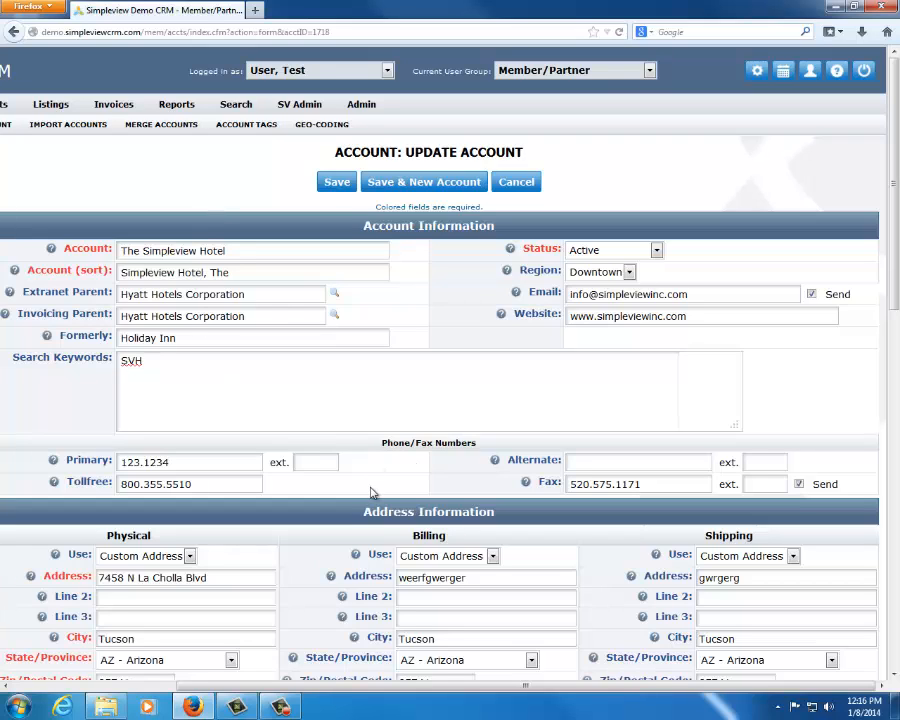
{"action": "left_click", "coordinate": [337, 182]}
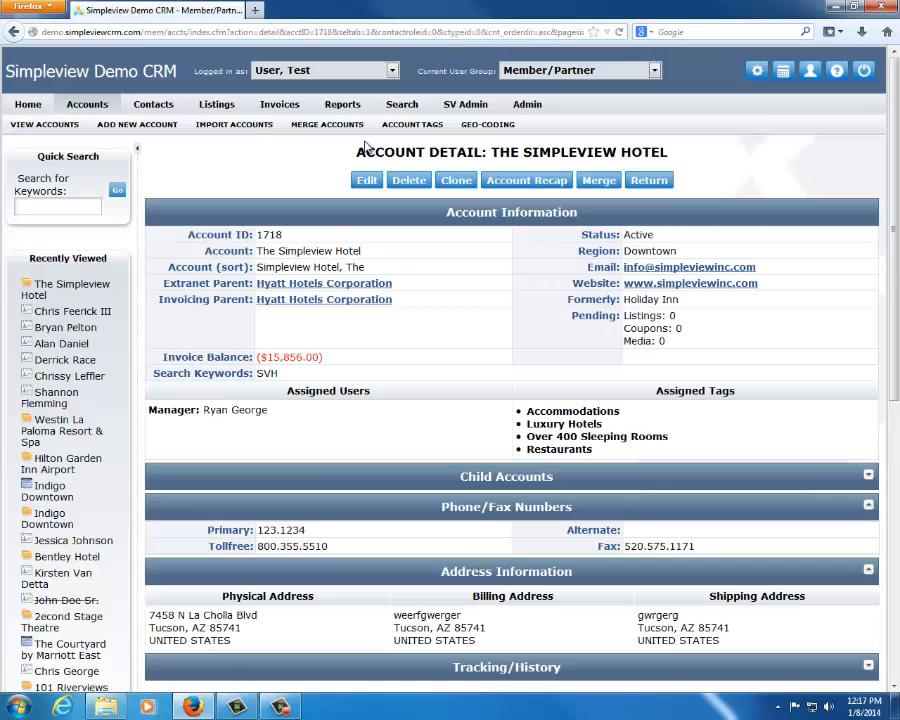
{"action": "left_click_drag", "start_coordinate": [356, 151], "coordinate": [683, 145]}
{"action": "left_click", "coordinate": [662, 204]}
{"action": "scroll", "coordinate": [452, 331], "scroll_direction": "down", "scroll_amount": 5}
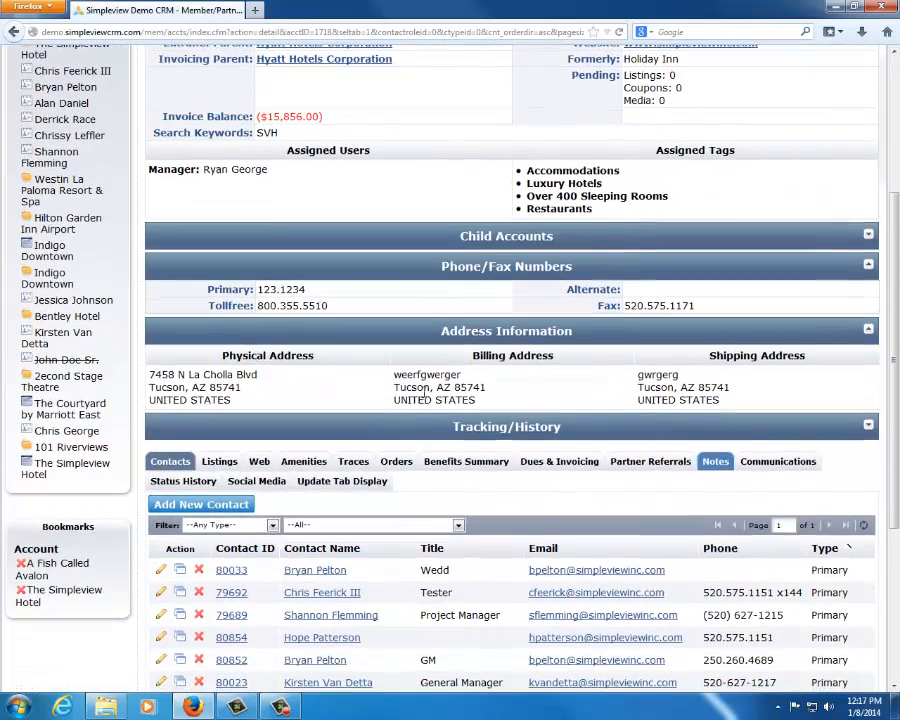
{"action": "scroll", "coordinate": [454, 288], "scroll_direction": "up", "scroll_amount": 5}
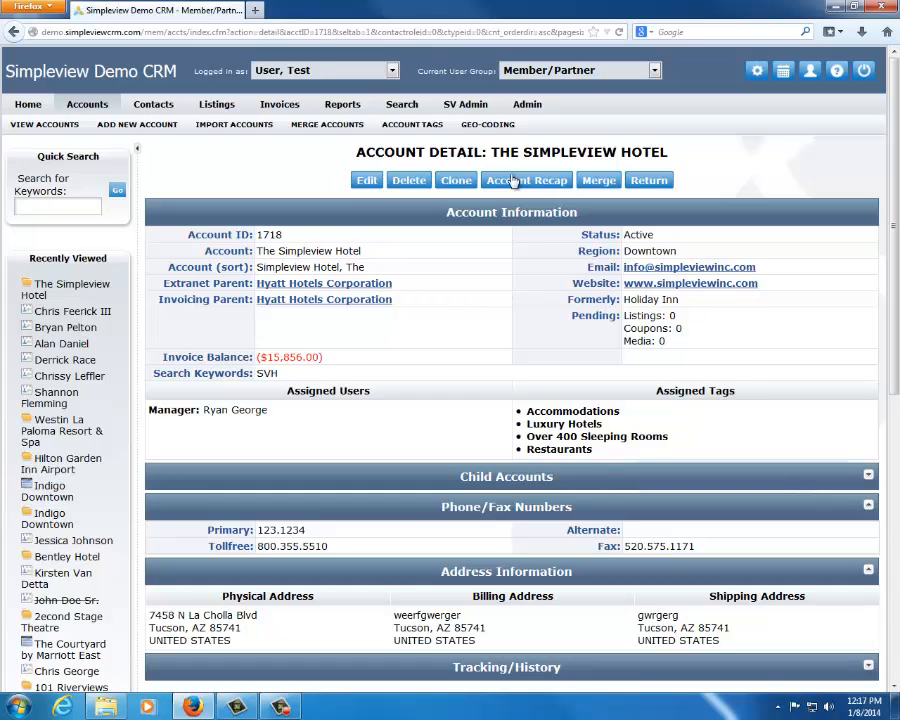
Show the clone form for The Simpleview Hotel account and return to the original account's detail page without saving
{"action": "left_click", "coordinate": [456, 180]}
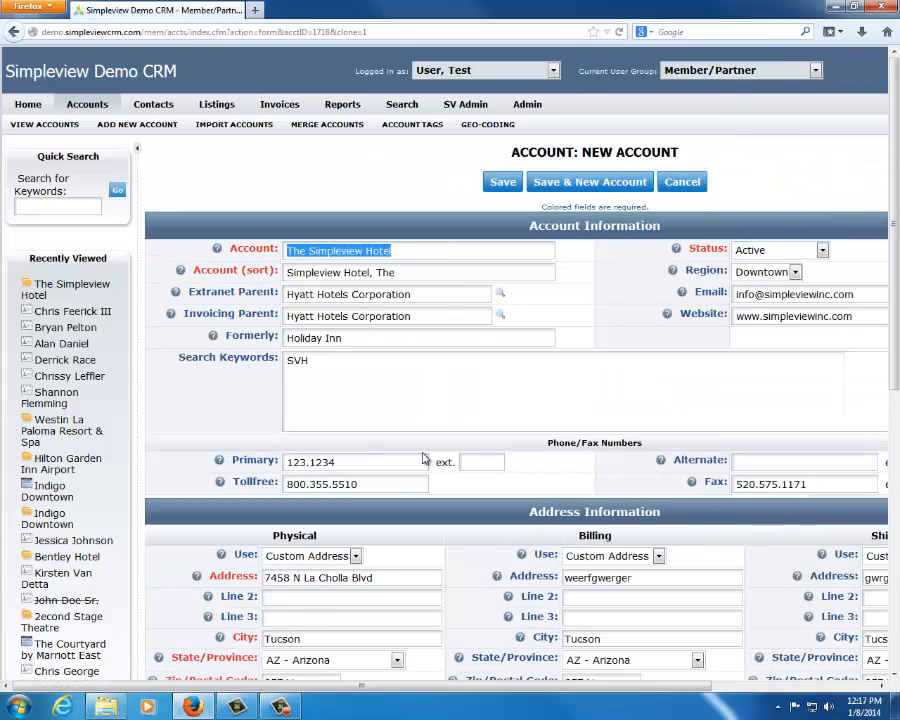
{"action": "scroll", "coordinate": [350, 480], "scroll_direction": "down", "scroll_amount": 2}
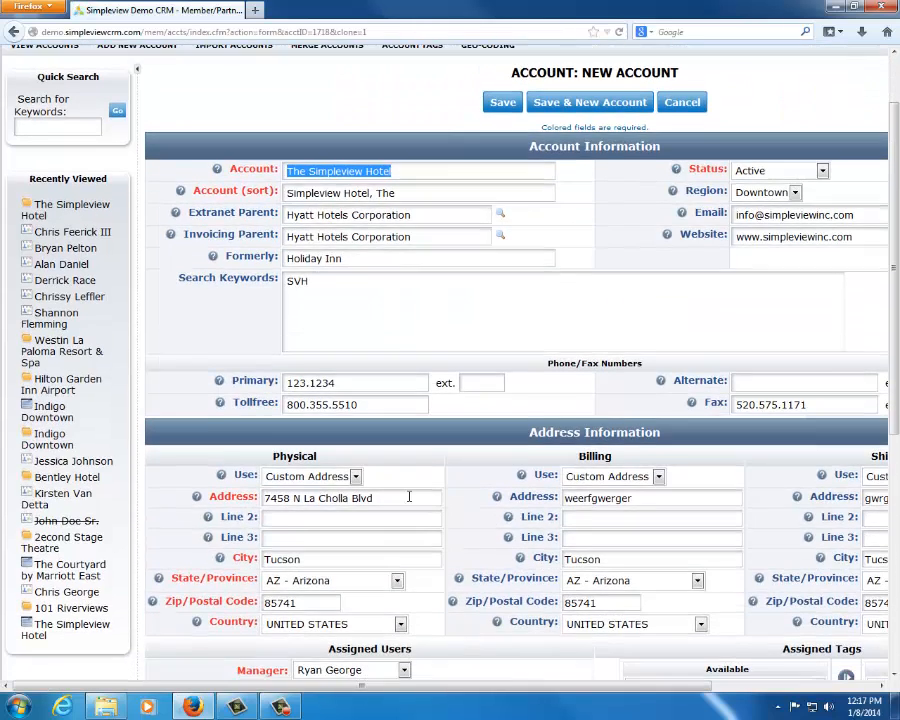
{"action": "left_click", "coordinate": [408, 492]}
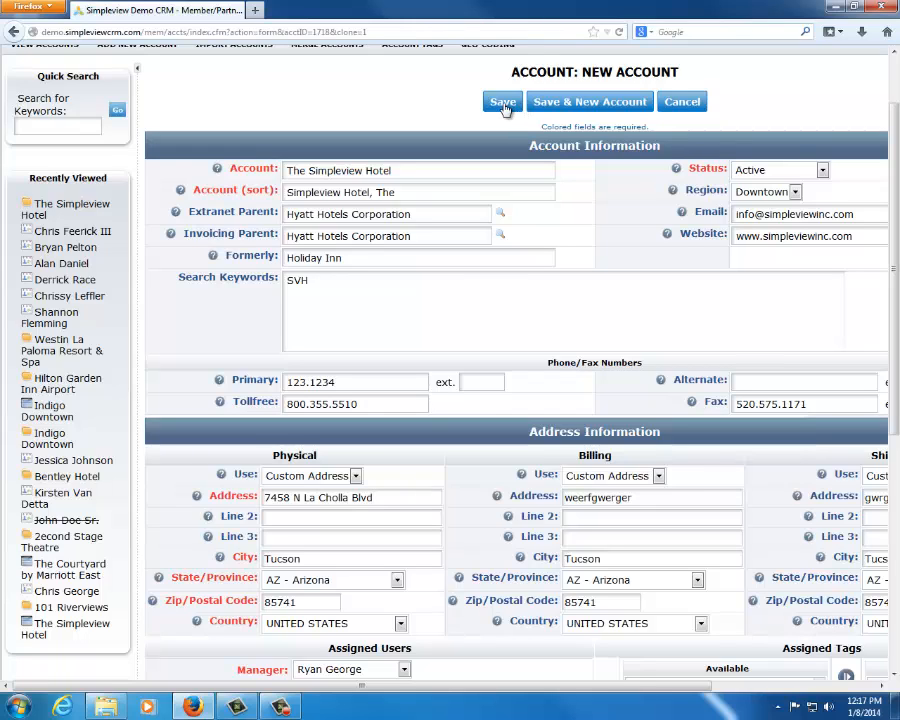
{"action": "left_click", "coordinate": [58, 212]}
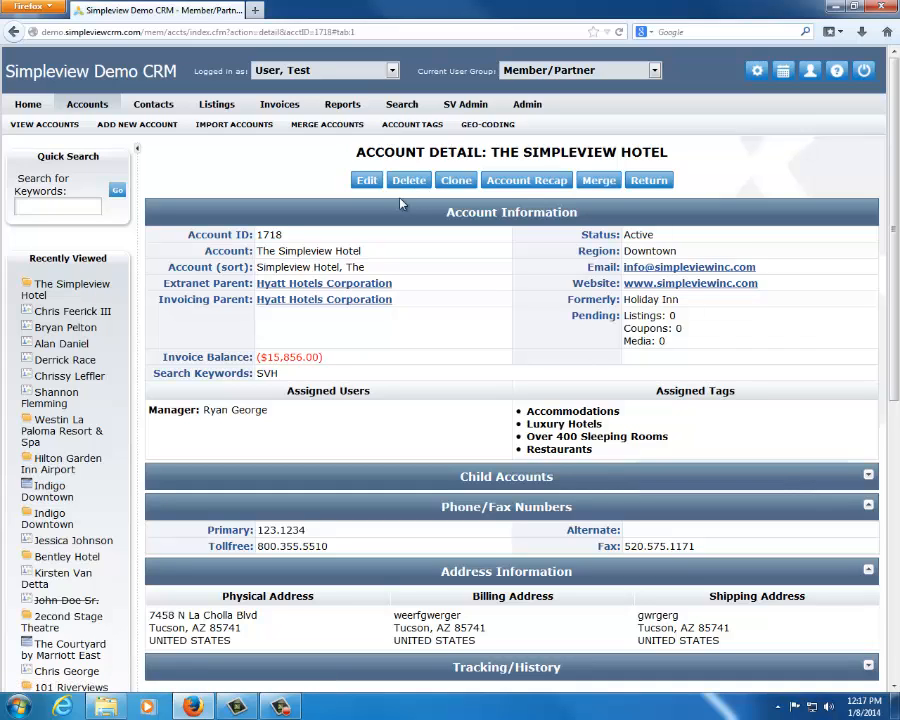
Examine the account's status and its list of contacts, including the struck-through inactive contact
{"action": "double_click", "coordinate": [651, 236]}
{"action": "left_click", "coordinate": [494, 301]}
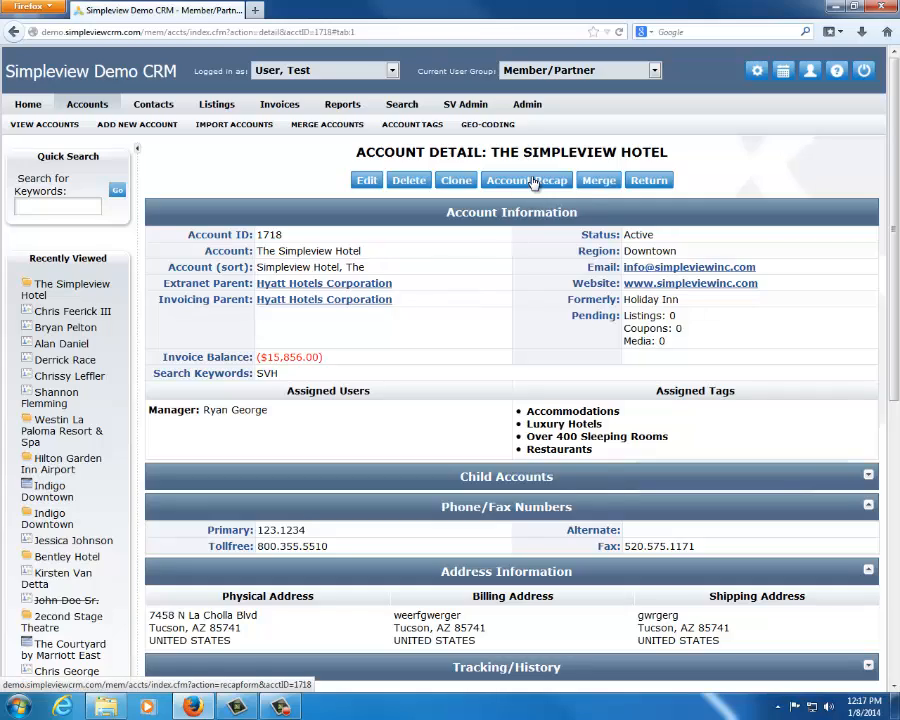
{"action": "scroll", "coordinate": [431, 300], "scroll_direction": "down", "scroll_amount": 5}
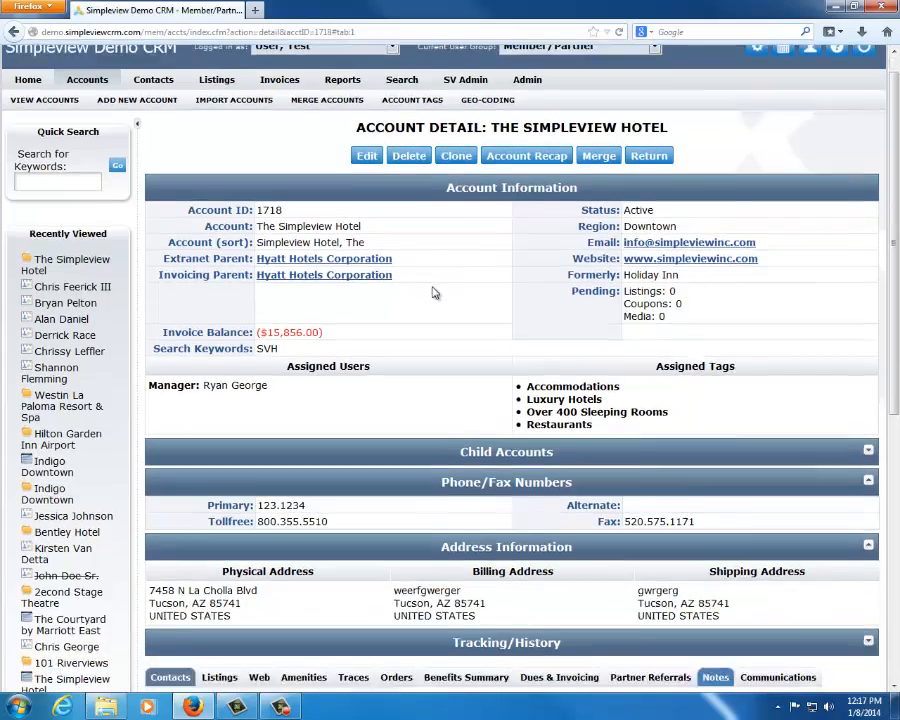
{"action": "scroll", "coordinate": [433, 290], "scroll_direction": "down", "scroll_amount": 2}
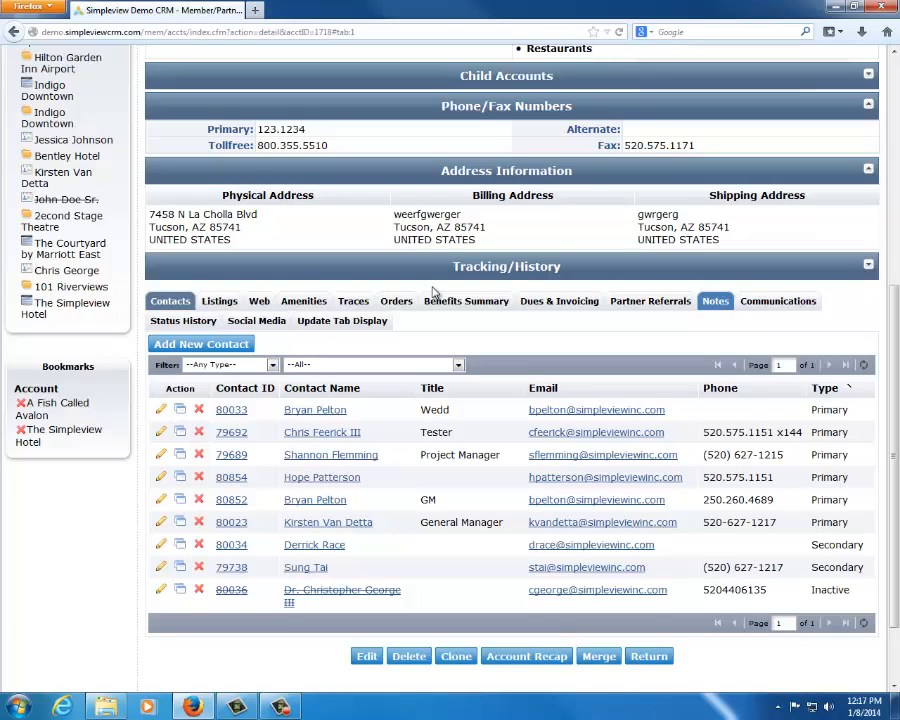
{"action": "scroll", "coordinate": [196, 285], "scroll_direction": "down", "scroll_amount": 1}
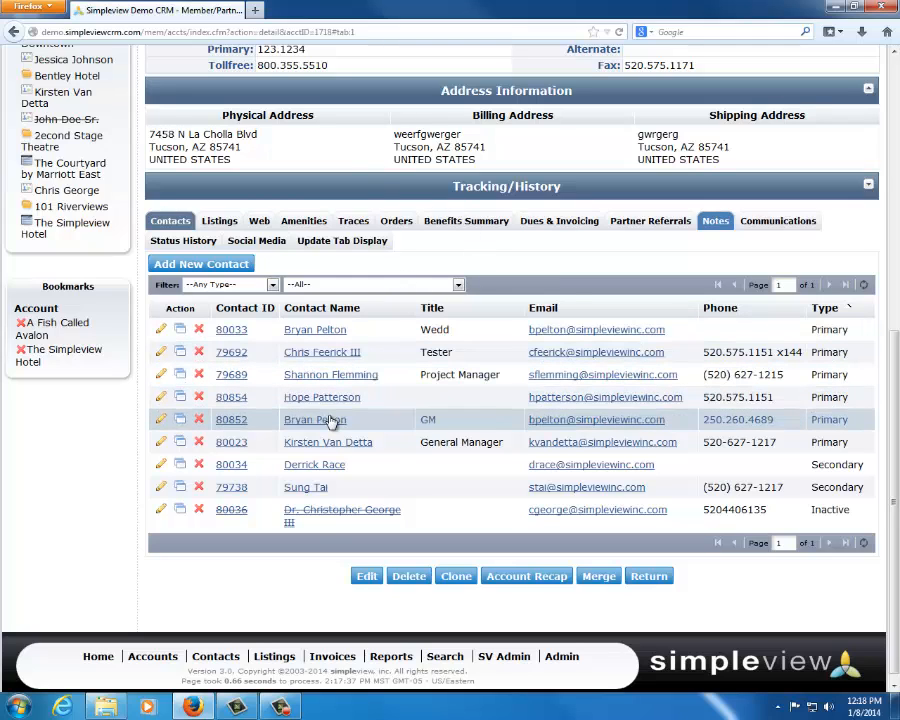
{"action": "triple_click", "coordinate": [287, 516]}
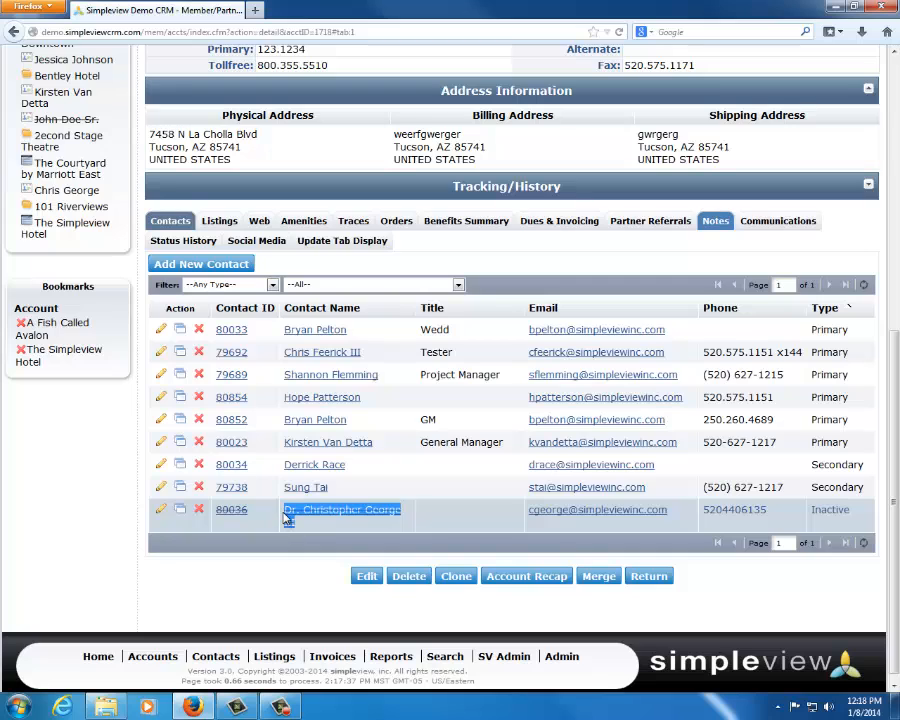
{"action": "left_click", "coordinate": [279, 571]}
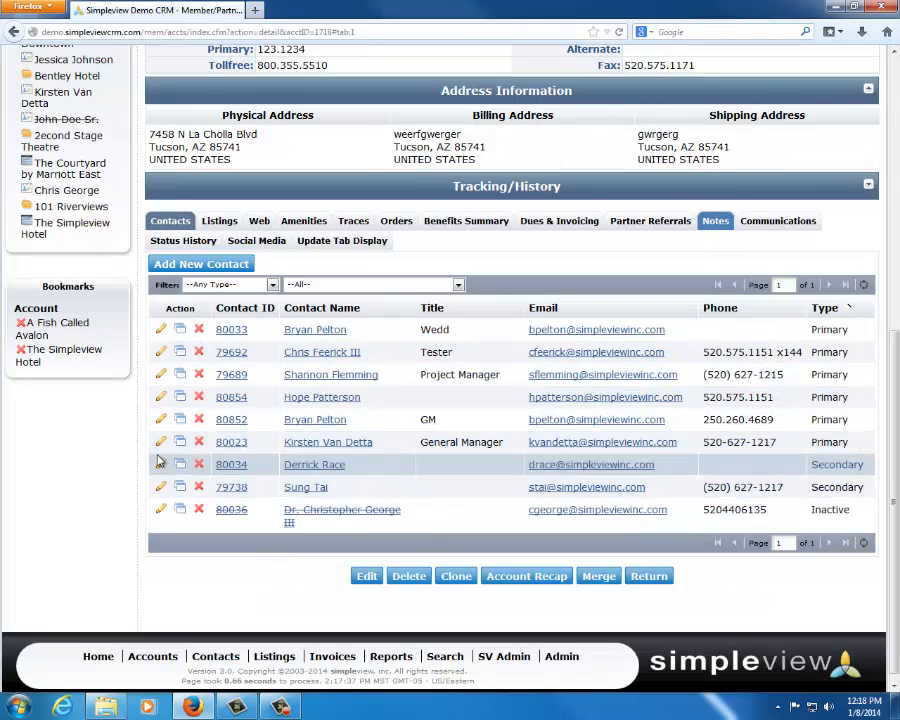
Start a new contact for The Simpleview Hotel with the sidebar collapsed, and enter the contact's first and last name
{"action": "left_click", "coordinate": [199, 266]}
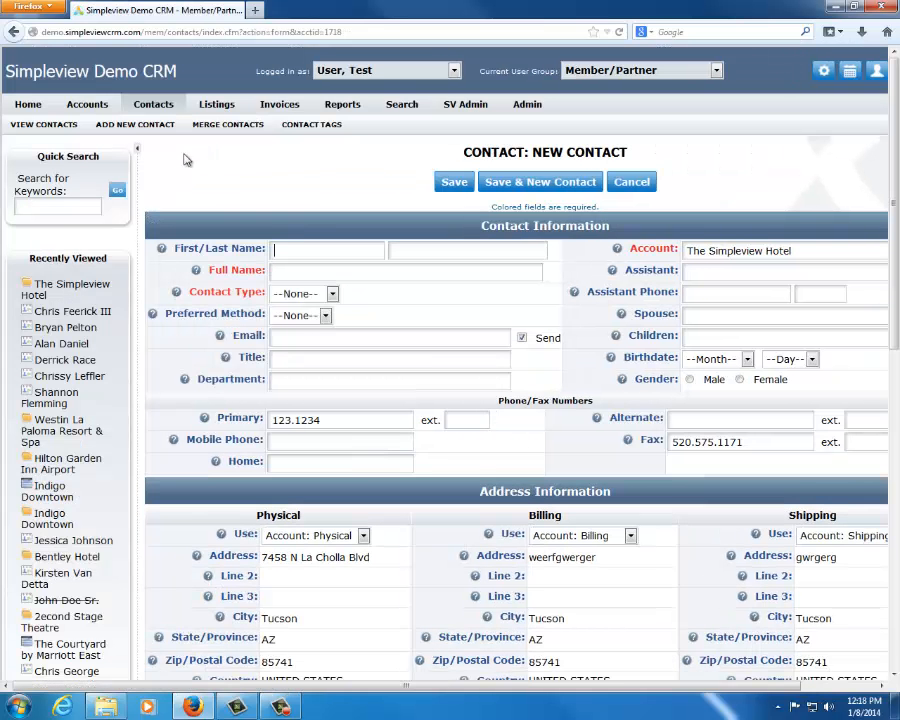
{"action": "left_click", "coordinate": [137, 148]}
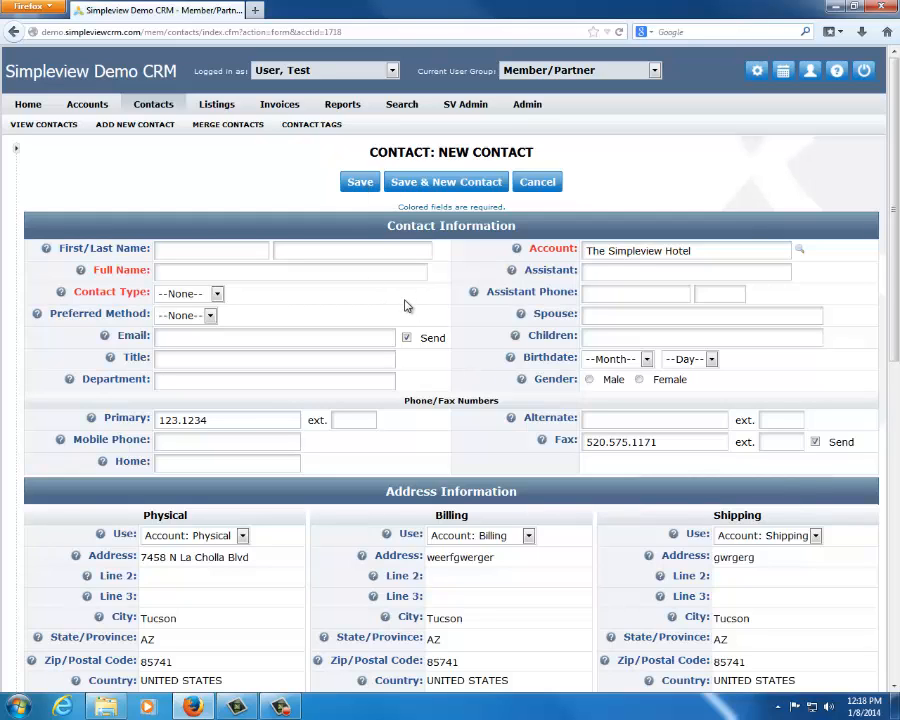
{"action": "left_click", "coordinate": [213, 251]}
{"action": "key", "text": "Tab"}
{"action": "key", "text": "Tab"}
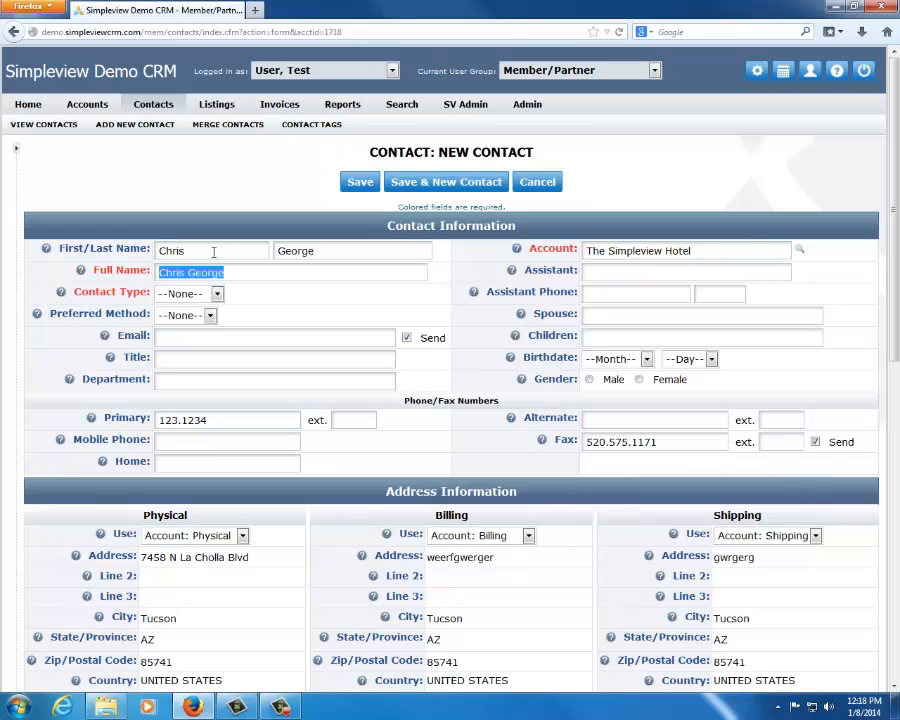
Fill in the contact's formal full name with title and suffix, and set the gender to Female
{"action": "key", "text": "Right"}
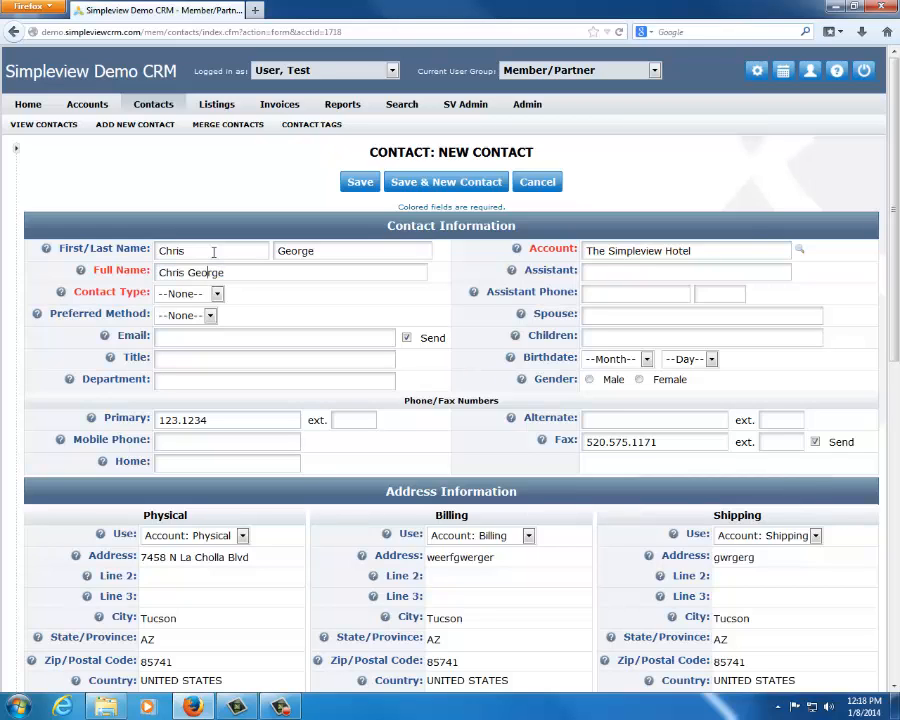
{"action": "key", "text": "Right"}
{"action": "type", "text": "topher"}
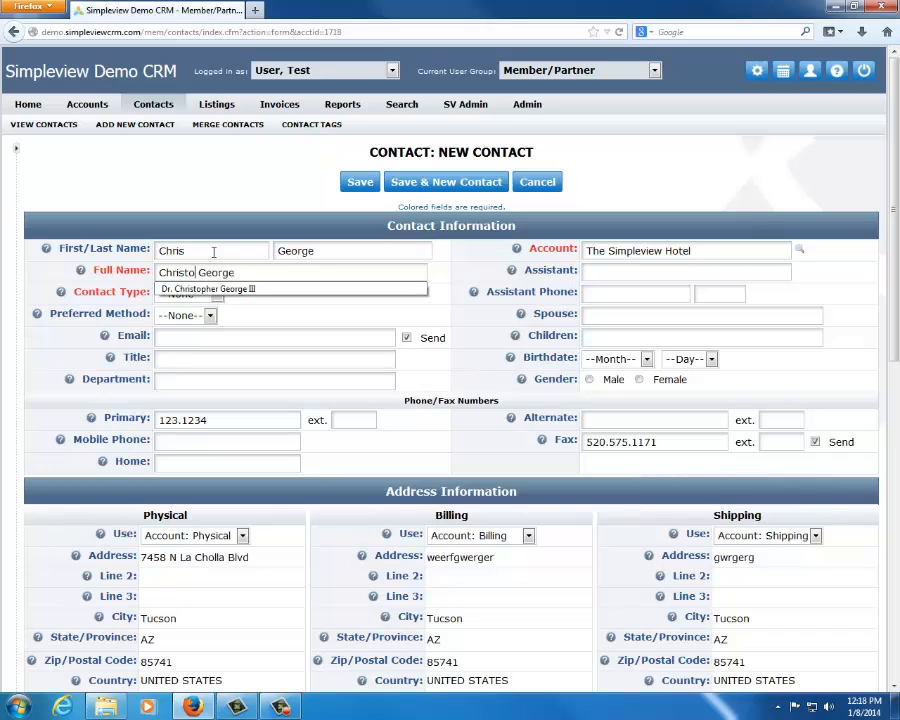
{"action": "key", "text": "Down"}
{"action": "key", "text": "Return"}
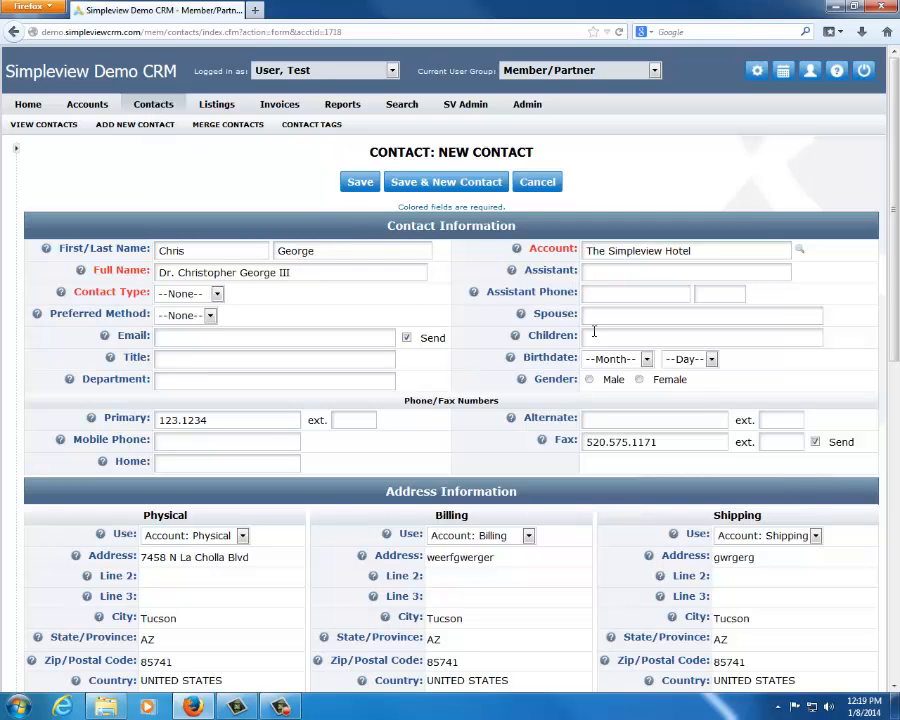
{"action": "left_click", "coordinate": [639, 379]}
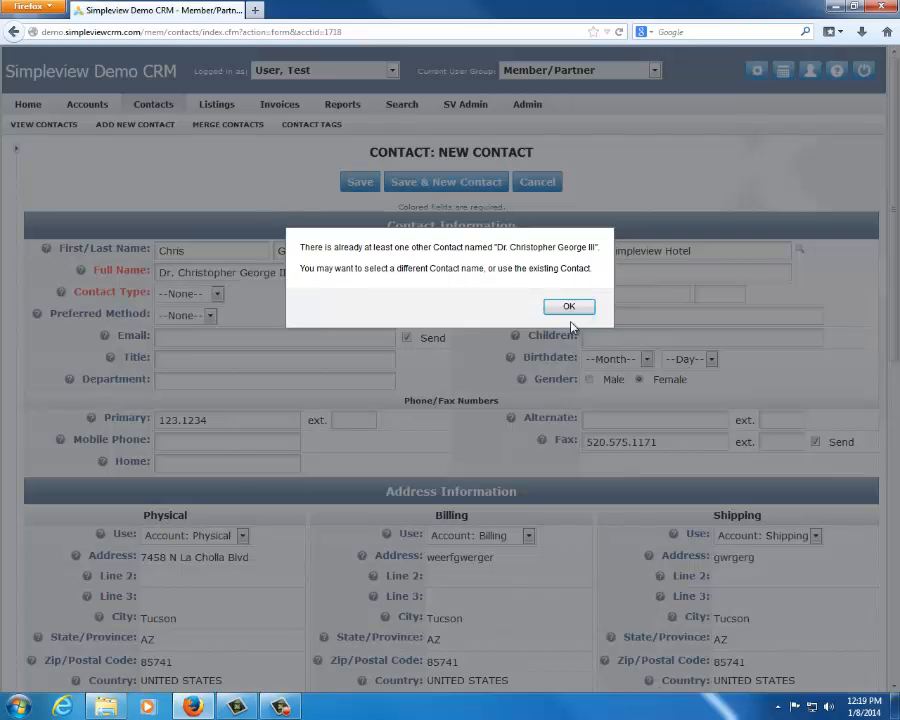
{"action": "left_click", "coordinate": [568, 307]}
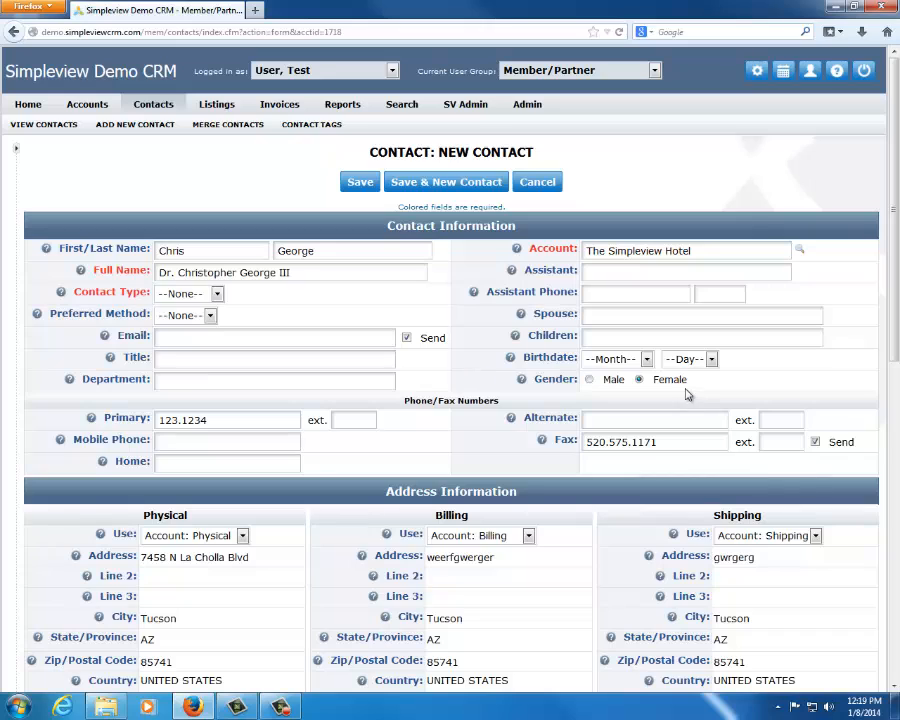
{"action": "left_click_drag", "start_coordinate": [186, 251], "coordinate": [157, 245]}
{"action": "left_click_drag", "start_coordinate": [327, 271], "coordinate": [214, 273]}
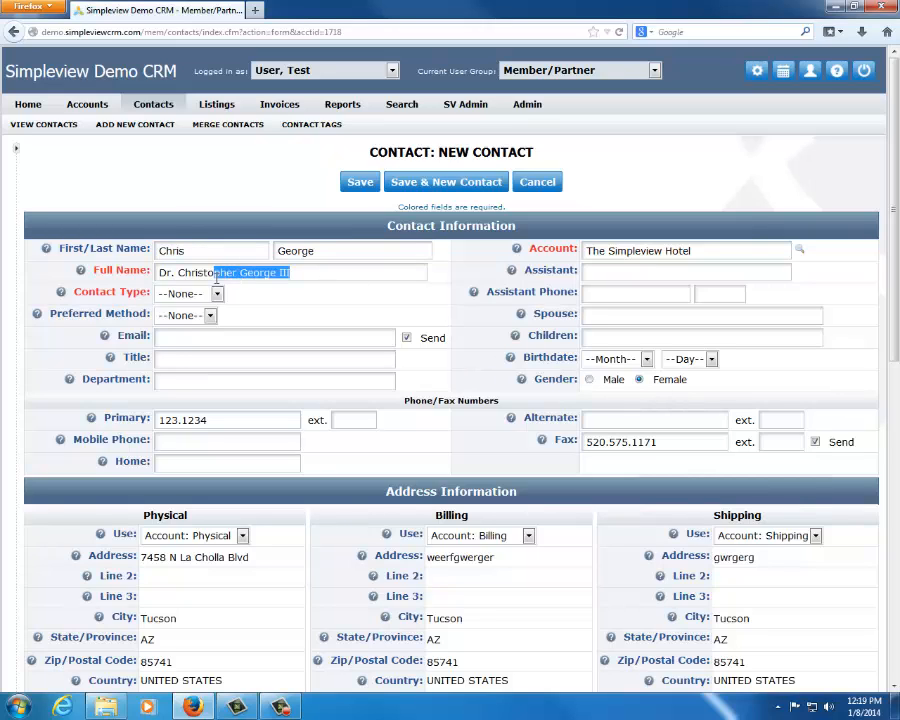
{"action": "left_click", "coordinate": [367, 310]}
Set the contact type to Primary and the department to Sales
{"action": "left_click", "coordinate": [214, 294]}
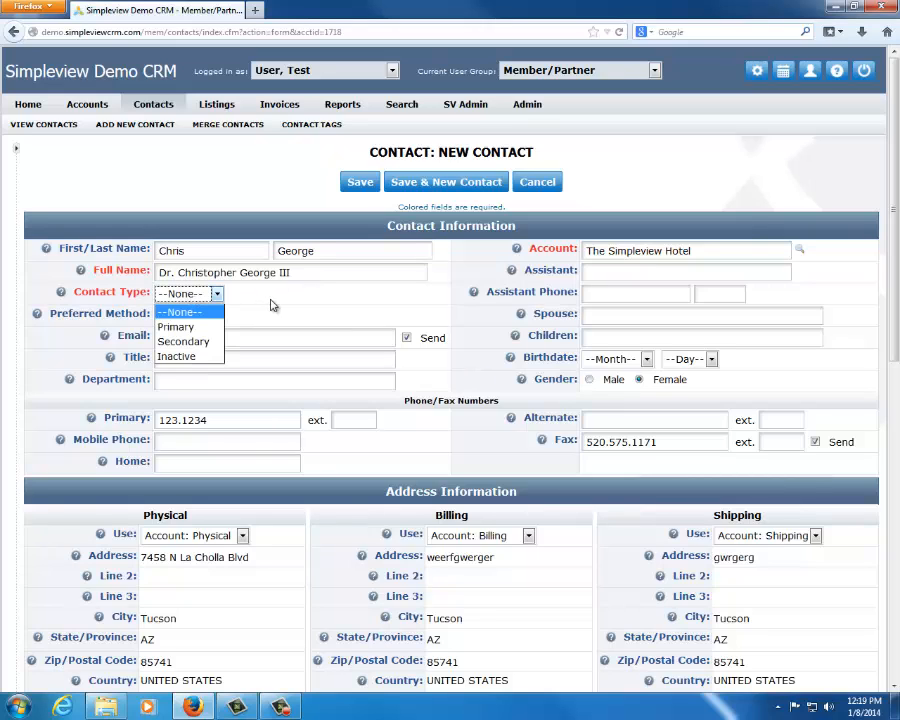
{"action": "left_click", "coordinate": [198, 328]}
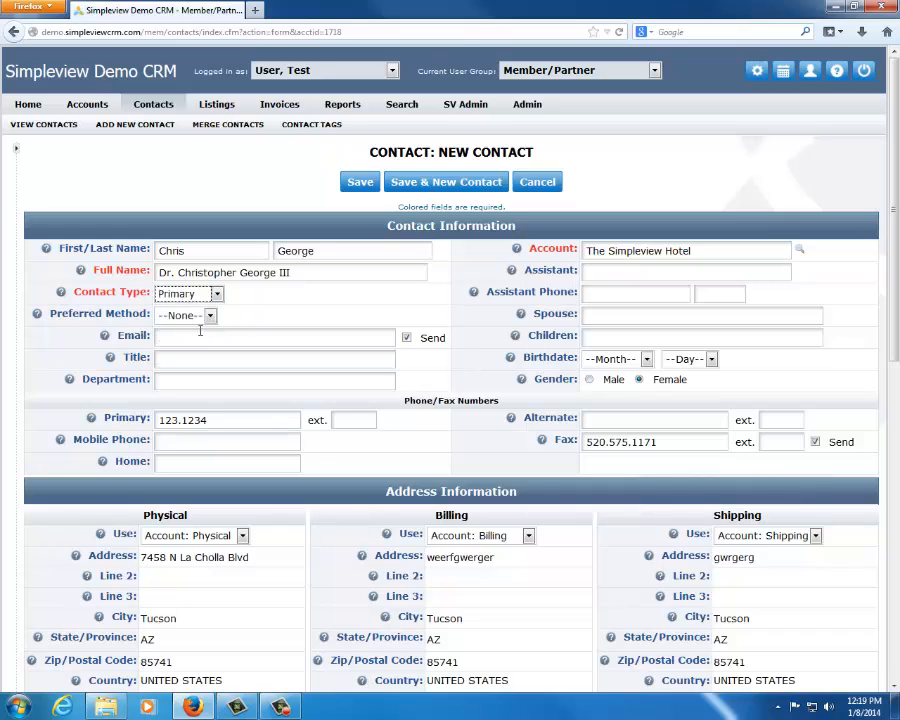
{"action": "left_click", "coordinate": [187, 381]}
{"action": "type", "text": "Sales"}
Switch the contact type to Secondary, to Inactive and back to Primary
{"action": "left_click", "coordinate": [216, 293]}
{"action": "left_click", "coordinate": [190, 338]}
{"action": "left_click", "coordinate": [214, 387]}
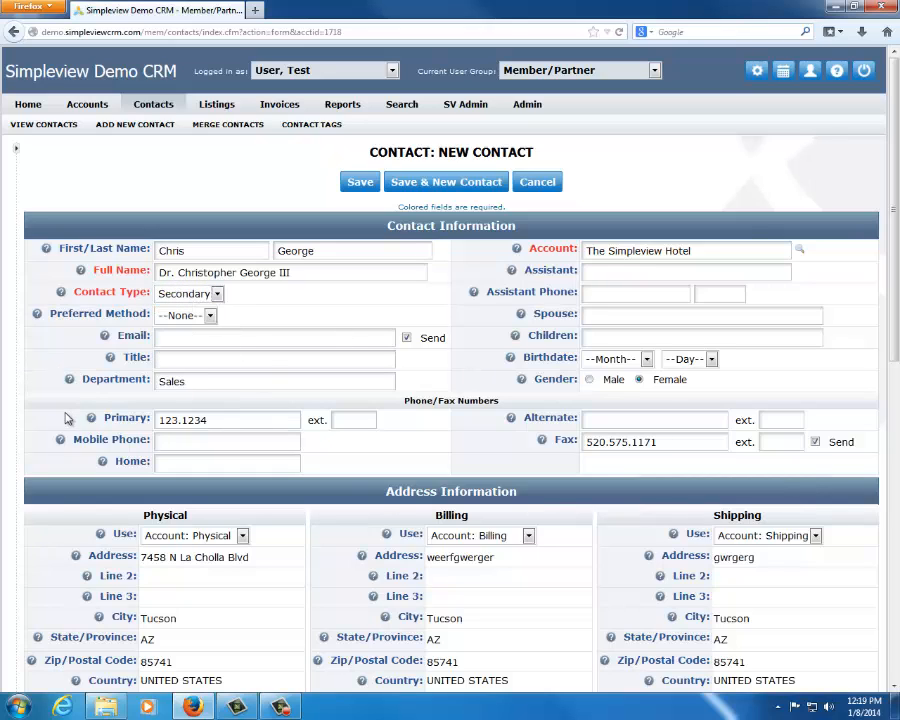
{"action": "left_click", "coordinate": [216, 293]}
{"action": "left_click", "coordinate": [205, 353]}
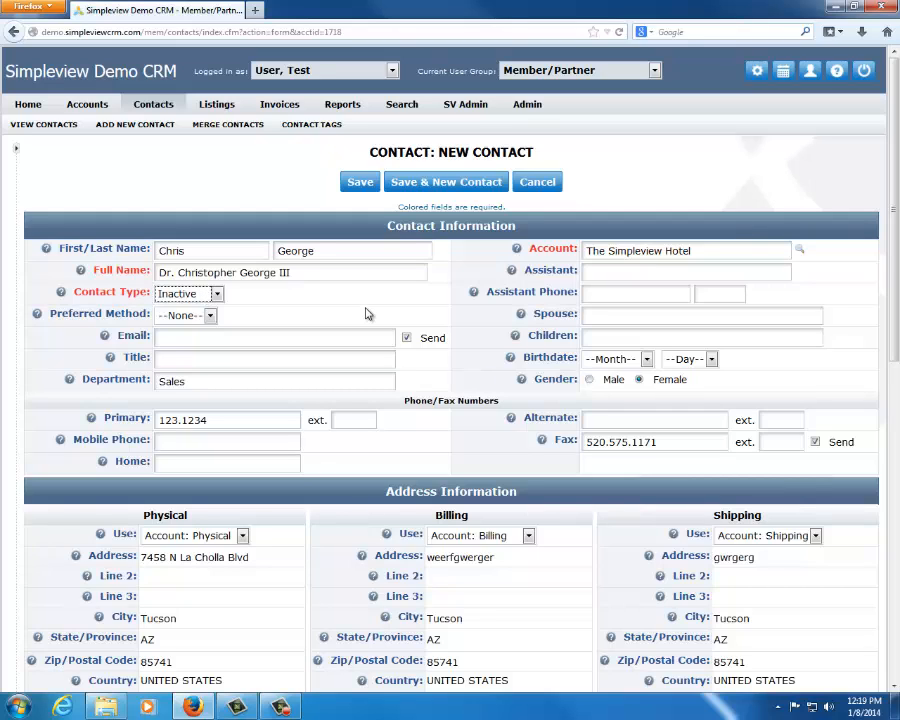
{"action": "left_click", "coordinate": [216, 293]}
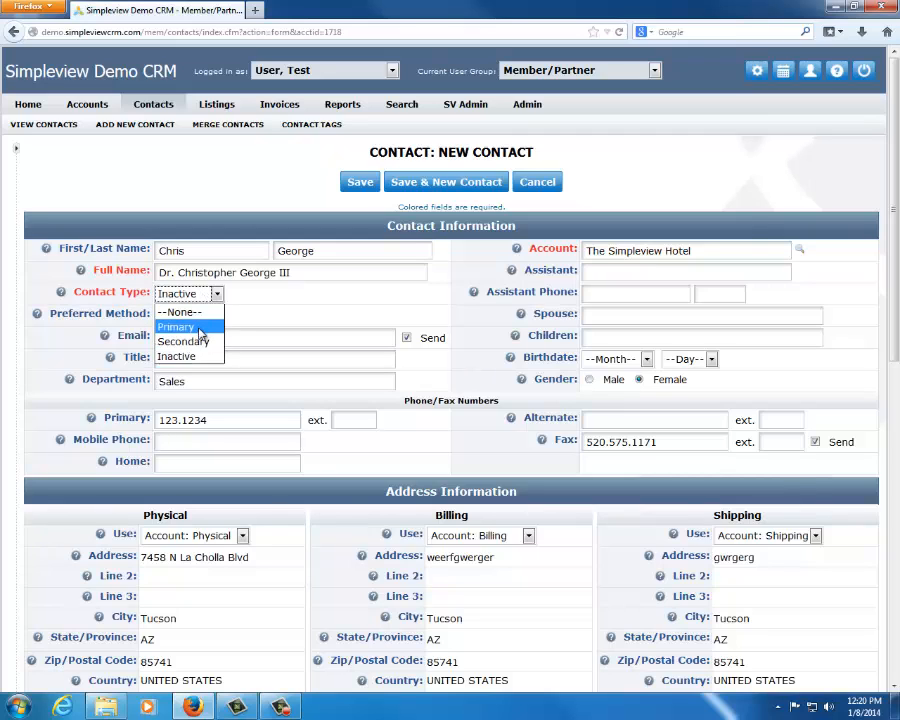
{"action": "left_click", "coordinate": [180, 327]}
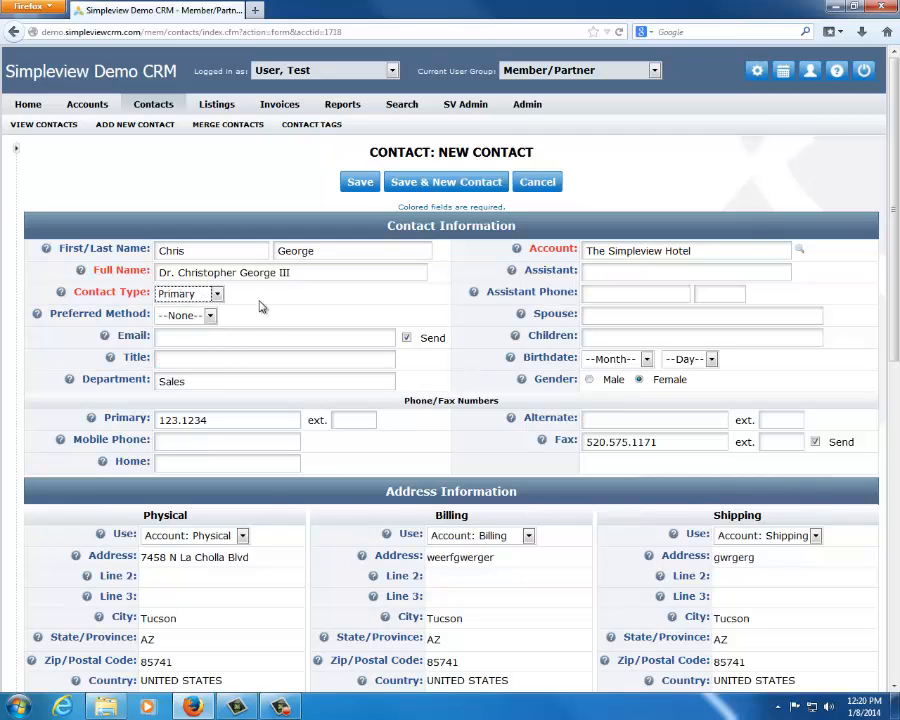
Review the preferred method options, choose Email, and change the contact's preferred method to Fax
{"action": "left_click", "coordinate": [210, 315]}
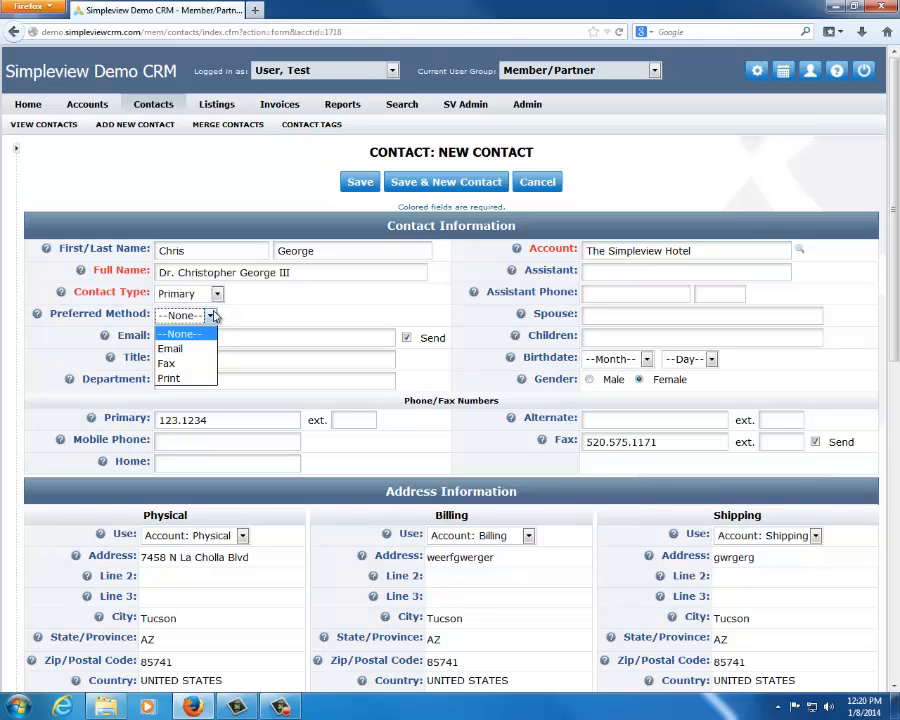
{"action": "left_click", "coordinate": [321, 311]}
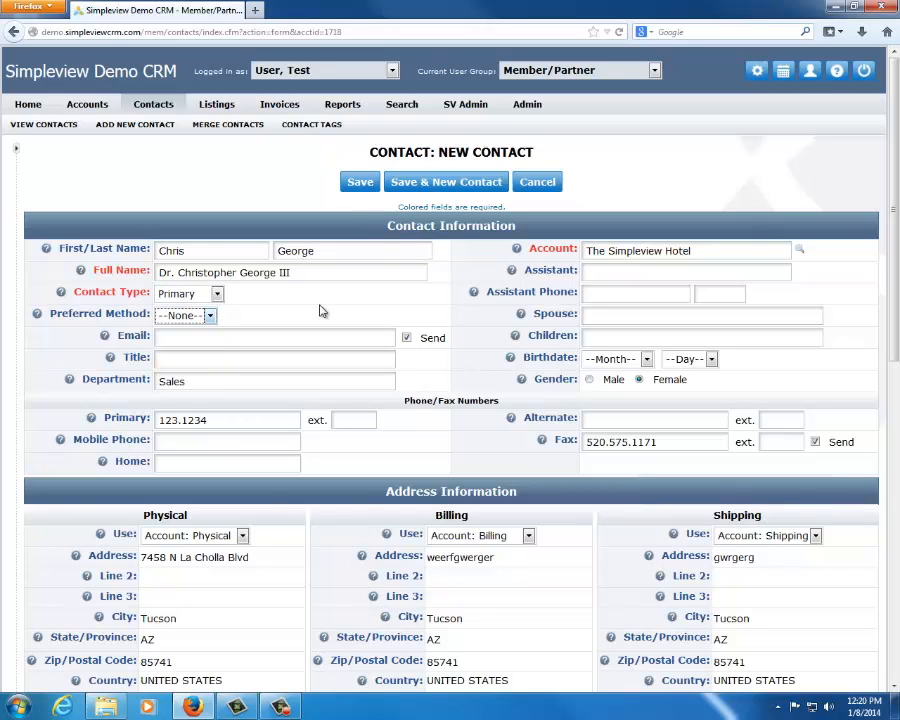
{"action": "left_click", "coordinate": [203, 314]}
{"action": "left_click", "coordinate": [192, 346]}
{"action": "left_click", "coordinate": [209, 316]}
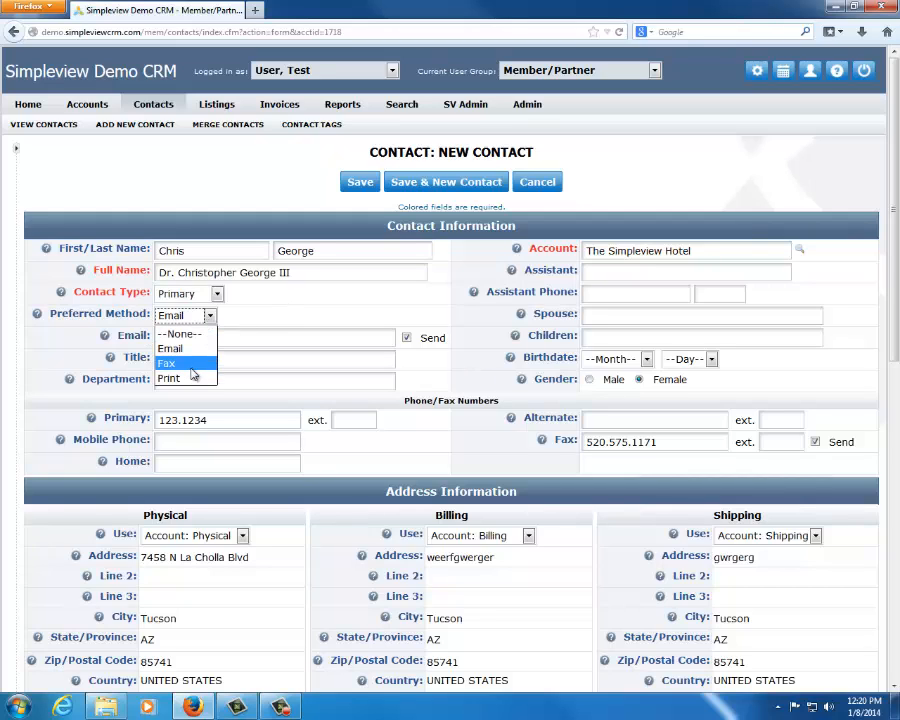
{"action": "left_click", "coordinate": [199, 364]}
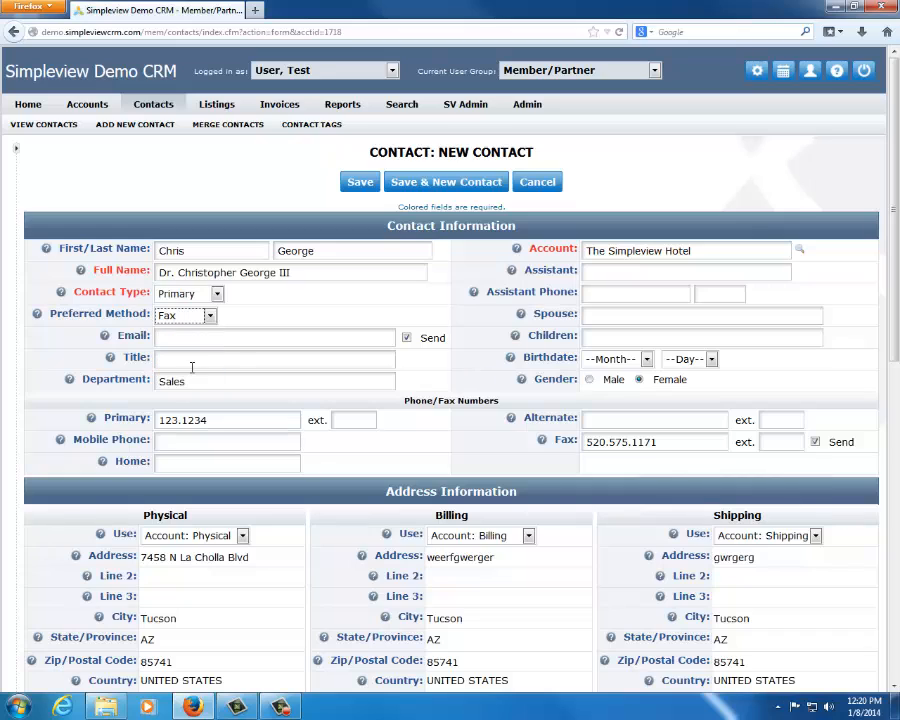
Switch the contact's preferred method to Print and then to Email, and highlight the Preferred Method label
{"action": "left_click", "coordinate": [209, 316]}
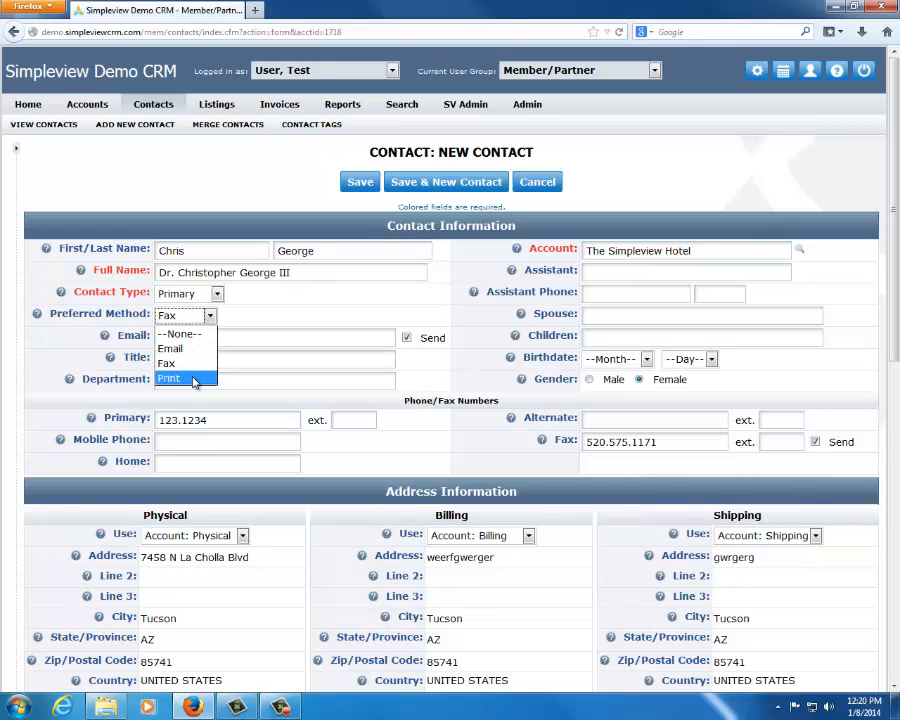
{"action": "left_click", "coordinate": [195, 375]}
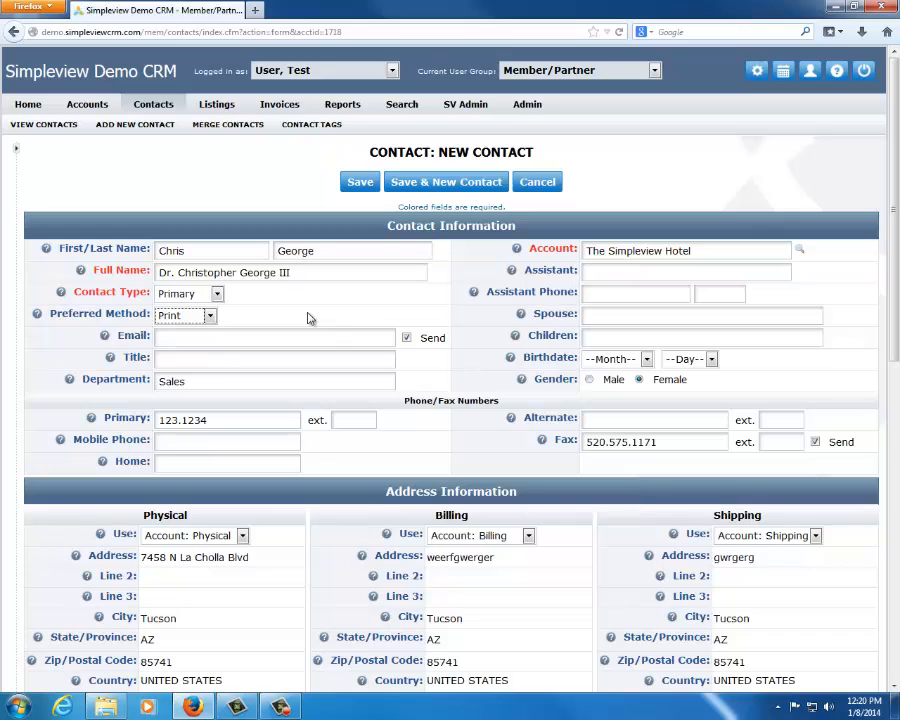
{"action": "left_click", "coordinate": [209, 316]}
{"action": "left_click", "coordinate": [185, 346]}
{"action": "left_click", "coordinate": [45, 314]}
{"action": "left_click_drag", "start_coordinate": [47, 316], "coordinate": [156, 315]}
{"action": "left_click", "coordinate": [277, 316]}
Fill in the contact's email address using the browser's saved suggestion
{"action": "left_click", "coordinate": [237, 337]}
{"action": "type", "text": "cg"}
{"action": "key", "text": "Down"}
{"action": "key", "text": "Return"}
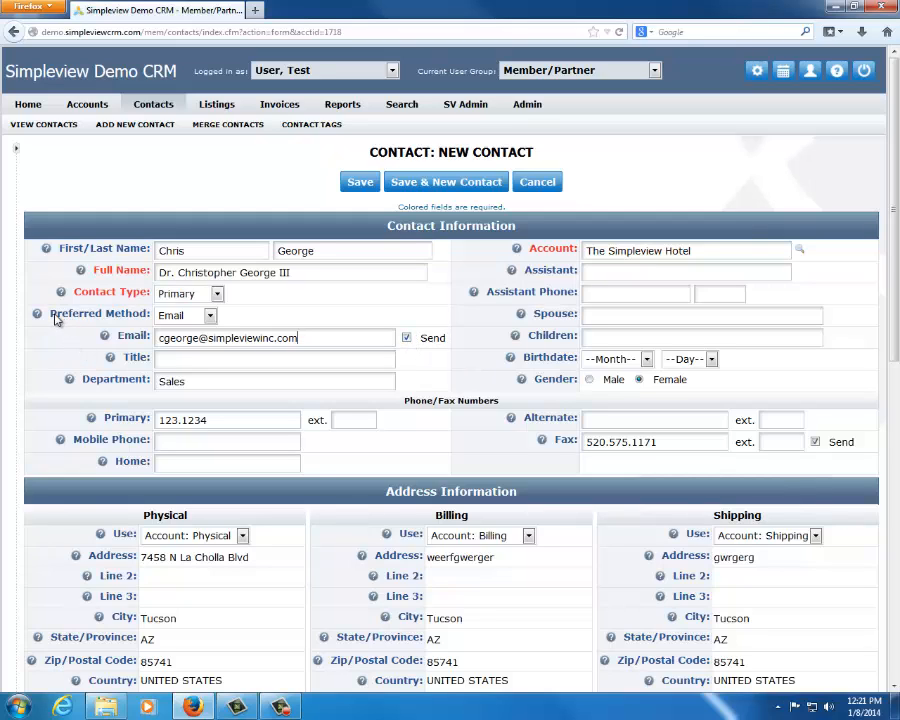
Highlight the Preferred Method label and review its available options without changing the selection
{"action": "left_click_drag", "start_coordinate": [49, 313], "coordinate": [143, 318]}
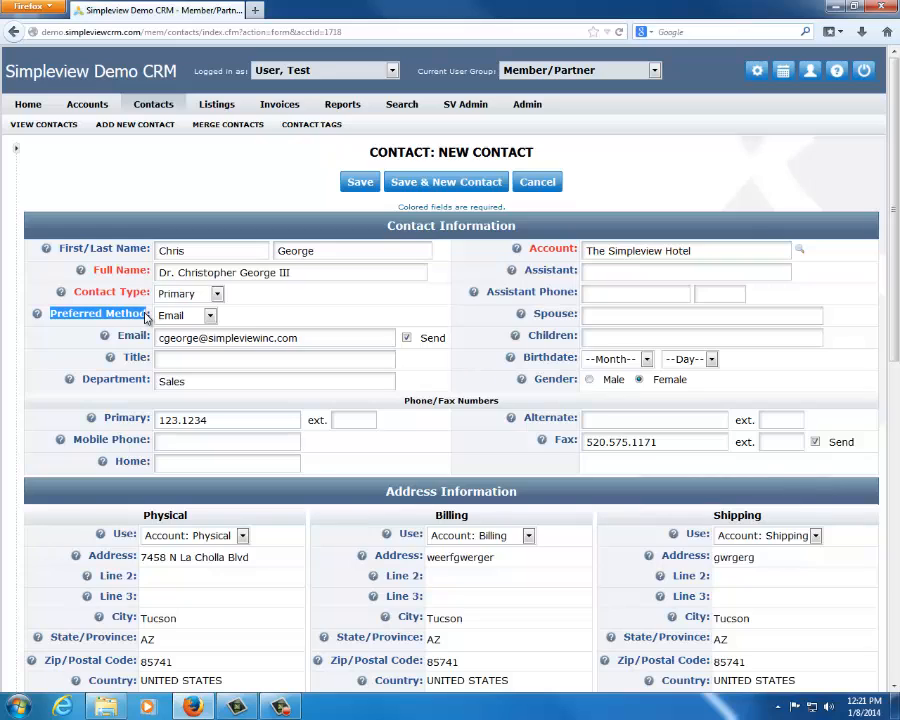
{"action": "left_click", "coordinate": [284, 307]}
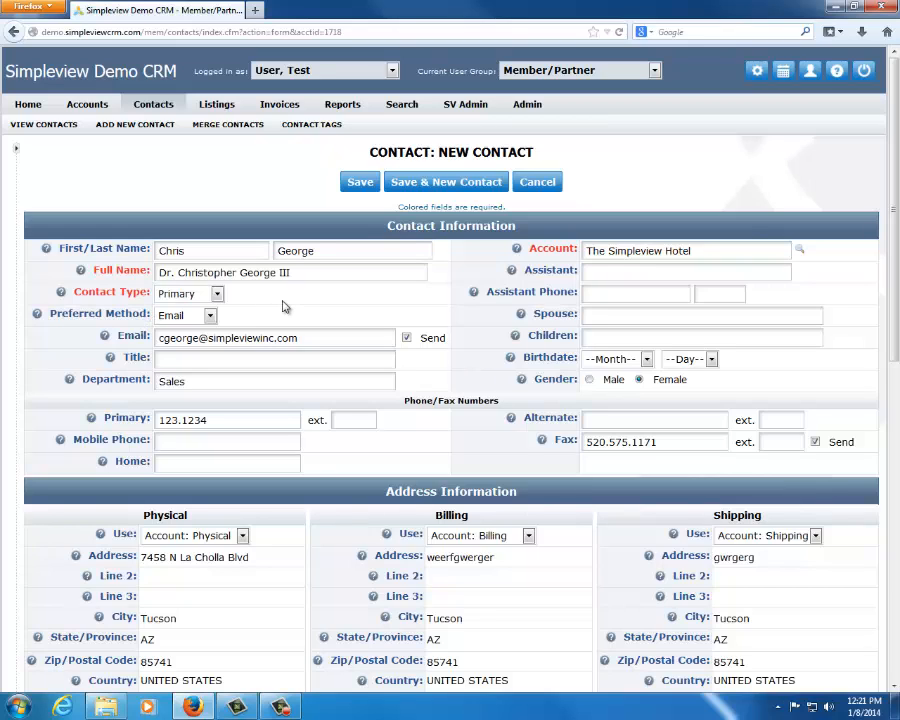
{"action": "left_click", "coordinate": [209, 315]}
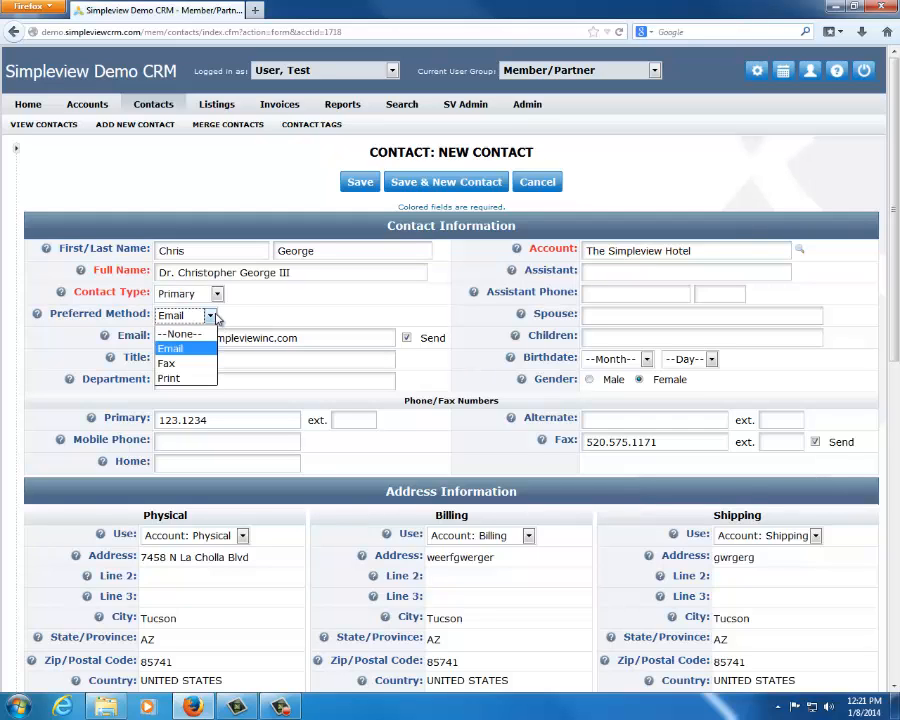
{"action": "left_click", "coordinate": [301, 305]}
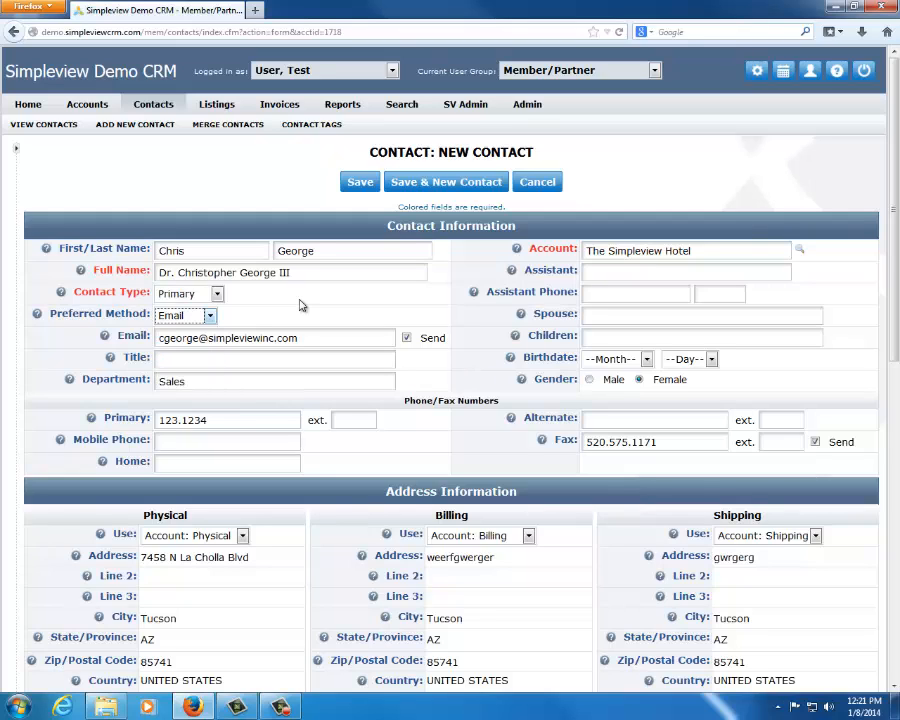
Toggle the email's Send option until it is cleared, and set the contact's preferred method to Print
{"action": "left_click", "coordinate": [409, 339]}
{"action": "left_click", "coordinate": [408, 339]}
{"action": "left_click", "coordinate": [407, 338]}
{"action": "left_click", "coordinate": [200, 318]}
{"action": "left_click", "coordinate": [185, 373]}
Toggle the email's Send option once more and highlight the contact's first name
{"action": "left_click", "coordinate": [403, 338]}
{"action": "double_click", "coordinate": [254, 251]}
{"action": "left_click", "coordinate": [367, 298]}
Assign the Newsletter List tag to the contact
{"action": "scroll", "coordinate": [637, 272], "scroll_direction": "down", "scroll_amount": 5}
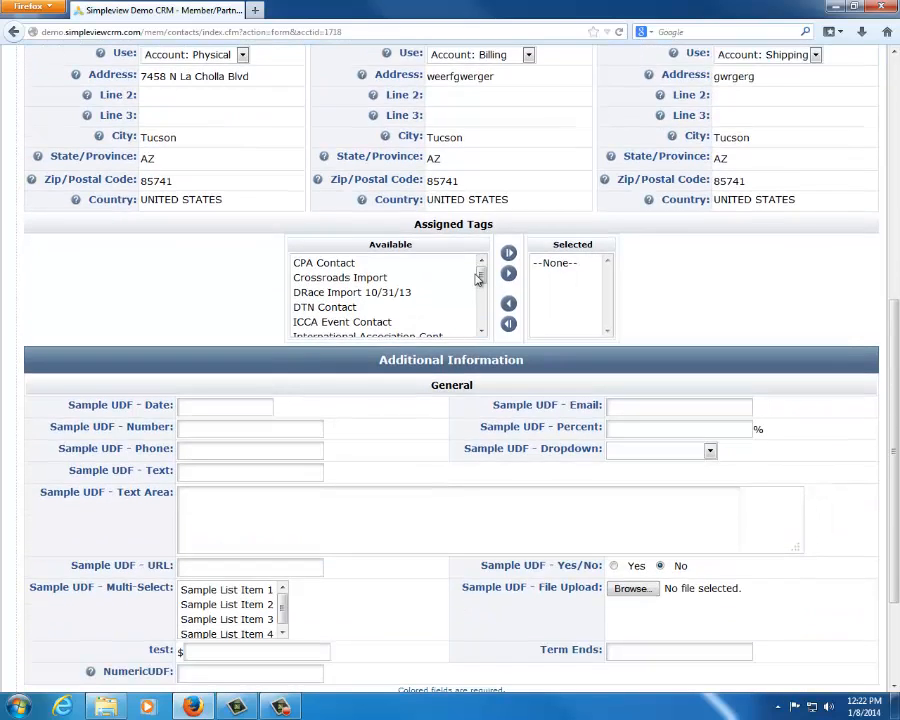
{"action": "left_click_drag", "start_coordinate": [481, 272], "coordinate": [483, 321]}
{"action": "left_click", "coordinate": [345, 262]}
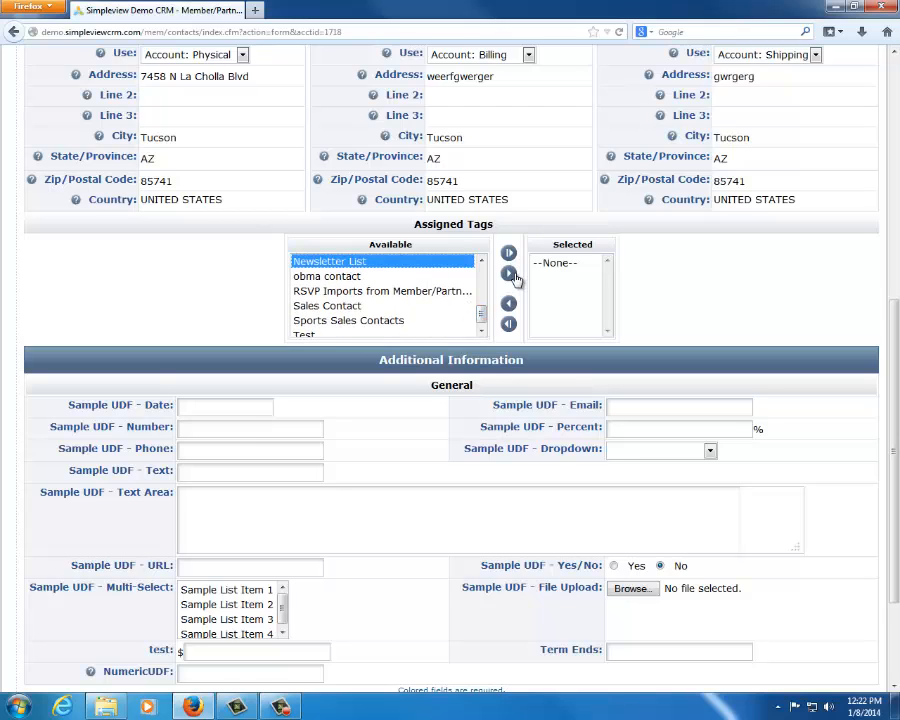
{"action": "left_click", "coordinate": [508, 272]}
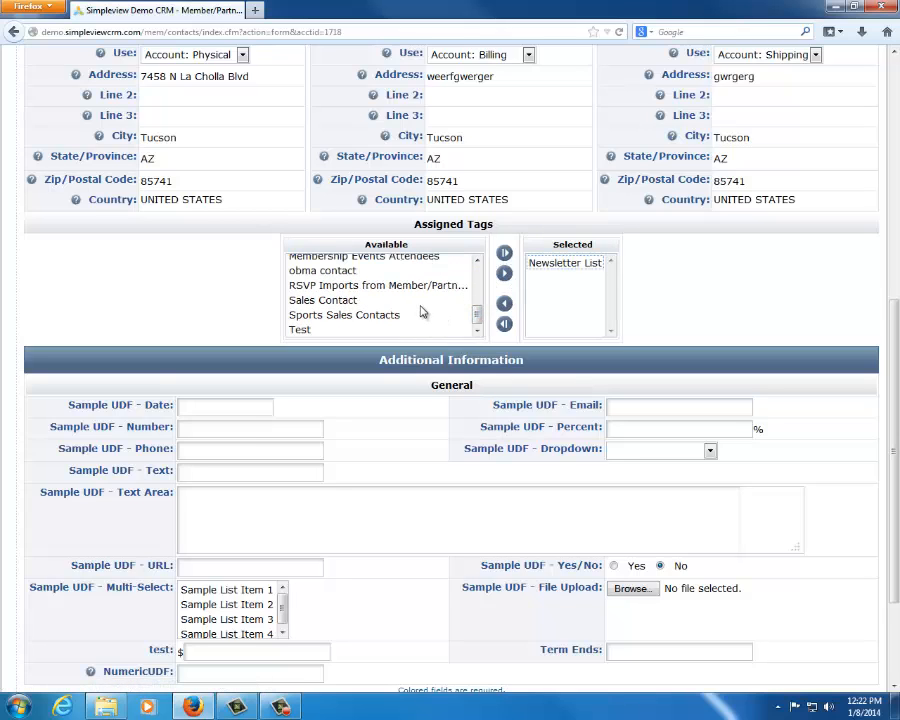
Add the Marketing Contact and ICCA Event Contact tags to the contact's assigned tags
{"action": "scroll", "coordinate": [420, 312], "scroll_direction": "up", "scroll_amount": 2}
{"action": "left_click", "coordinate": [390, 318]}
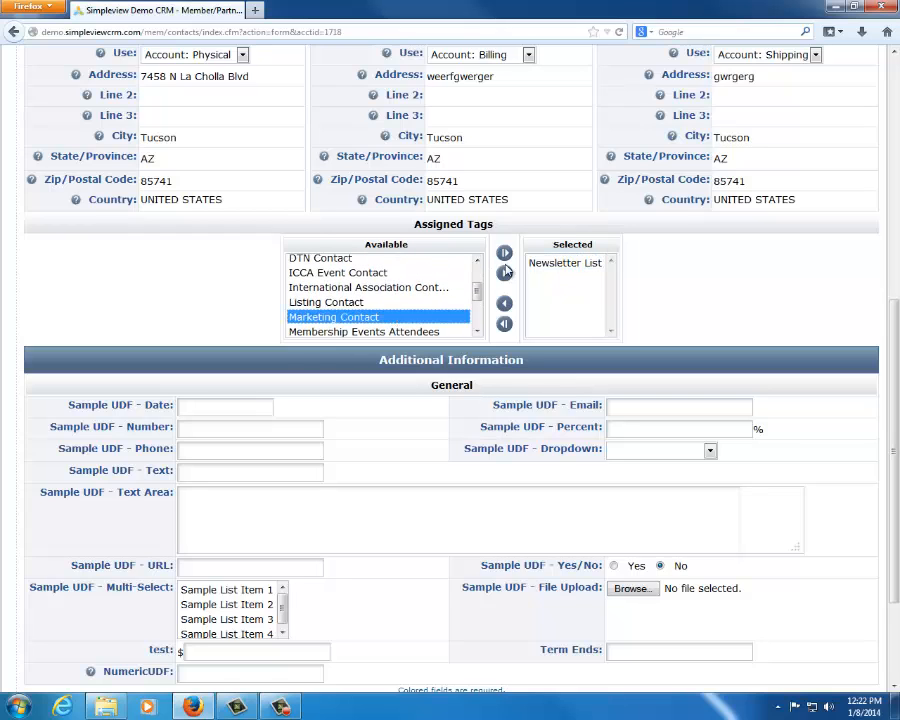
{"action": "left_click", "coordinate": [504, 273]}
{"action": "scroll", "coordinate": [424, 306], "scroll_direction": "up", "scroll_amount": 1}
{"action": "left_click", "coordinate": [410, 309]}
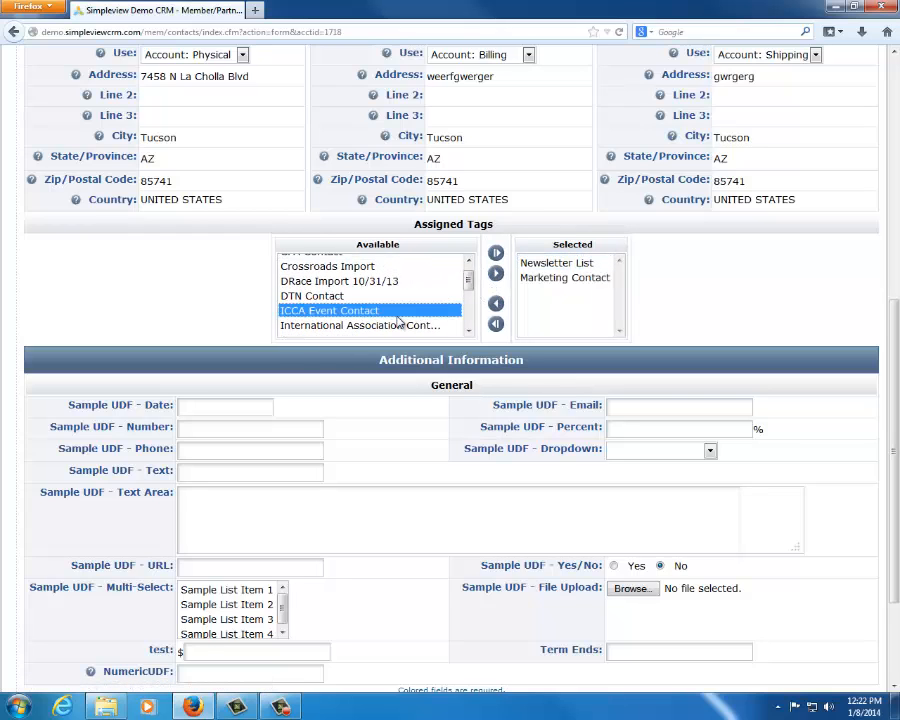
{"action": "scroll", "coordinate": [408, 310], "scroll_direction": "up", "scroll_amount": 1}
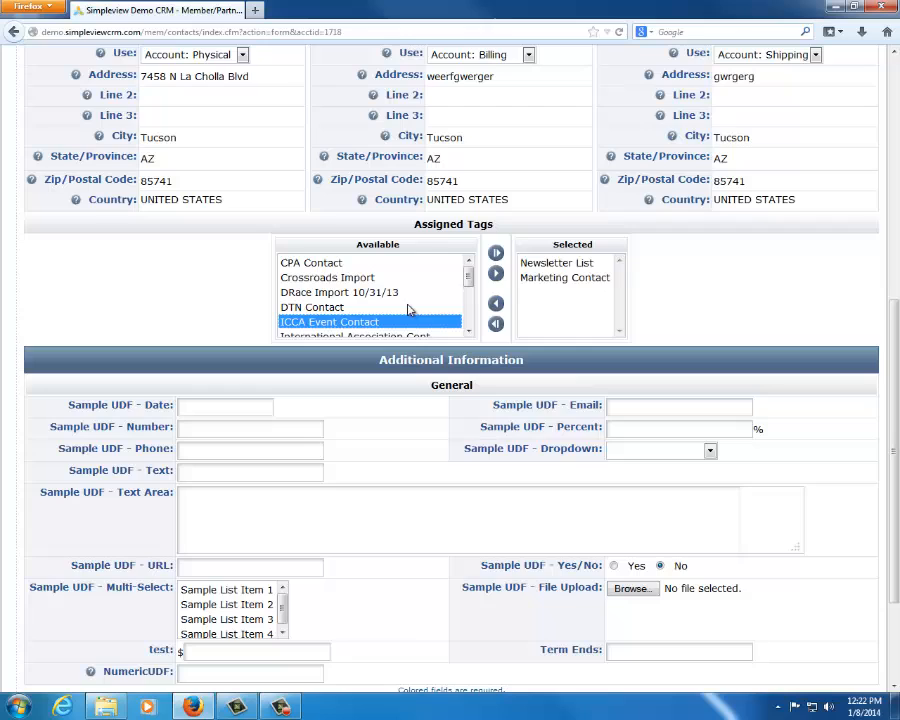
{"action": "left_click", "coordinate": [495, 273]}
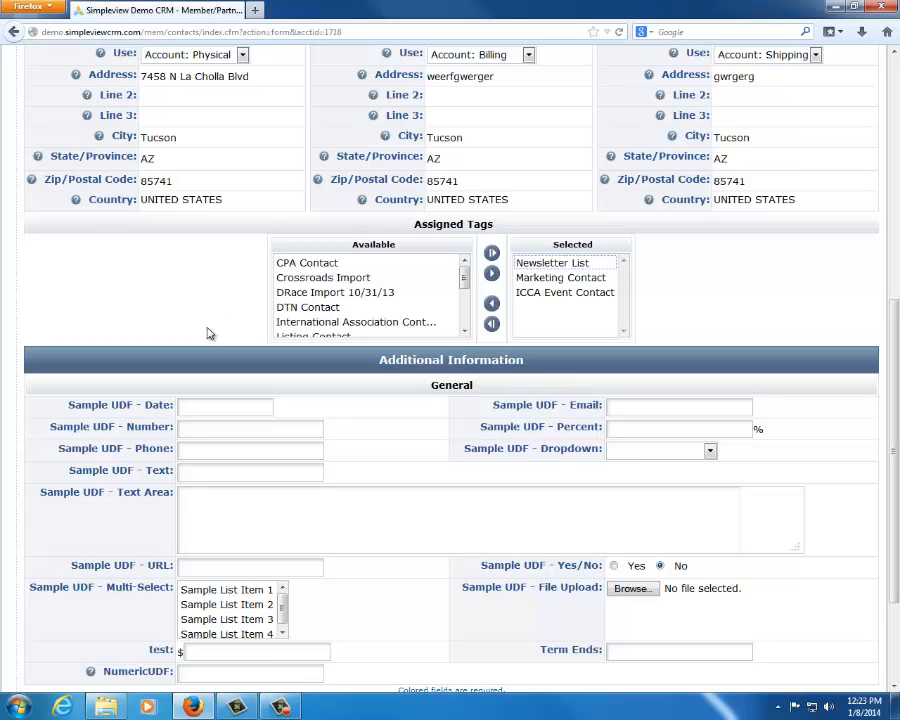
Enter General Manager as the new contact's title
{"action": "scroll", "coordinate": [205, 332], "scroll_direction": "up", "scroll_amount": 1}
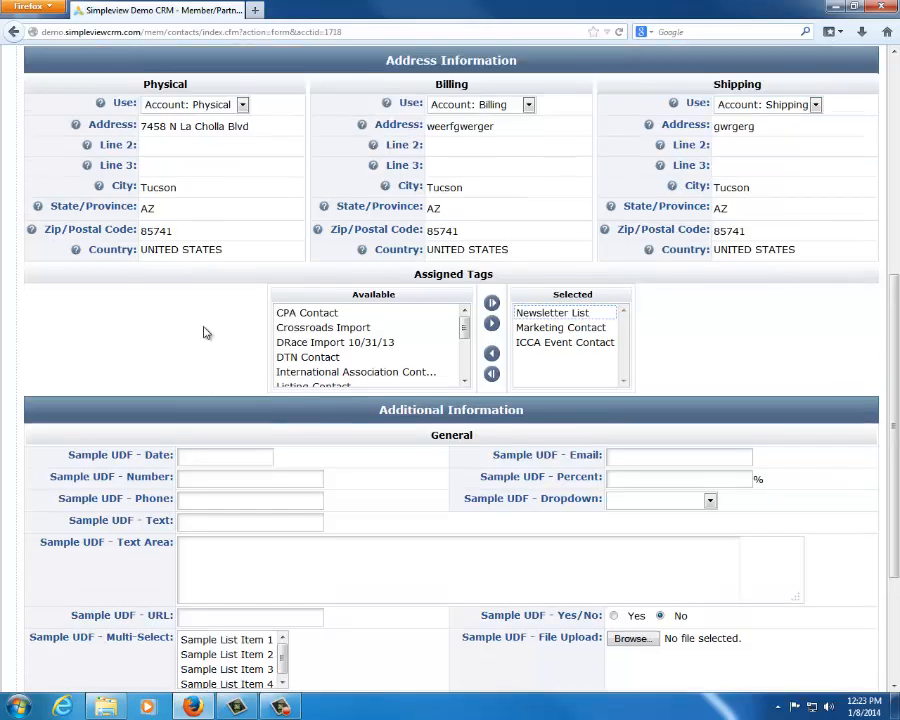
{"action": "scroll", "coordinate": [205, 332], "scroll_direction": "up", "scroll_amount": 5}
{"action": "left_click", "coordinate": [195, 278]}
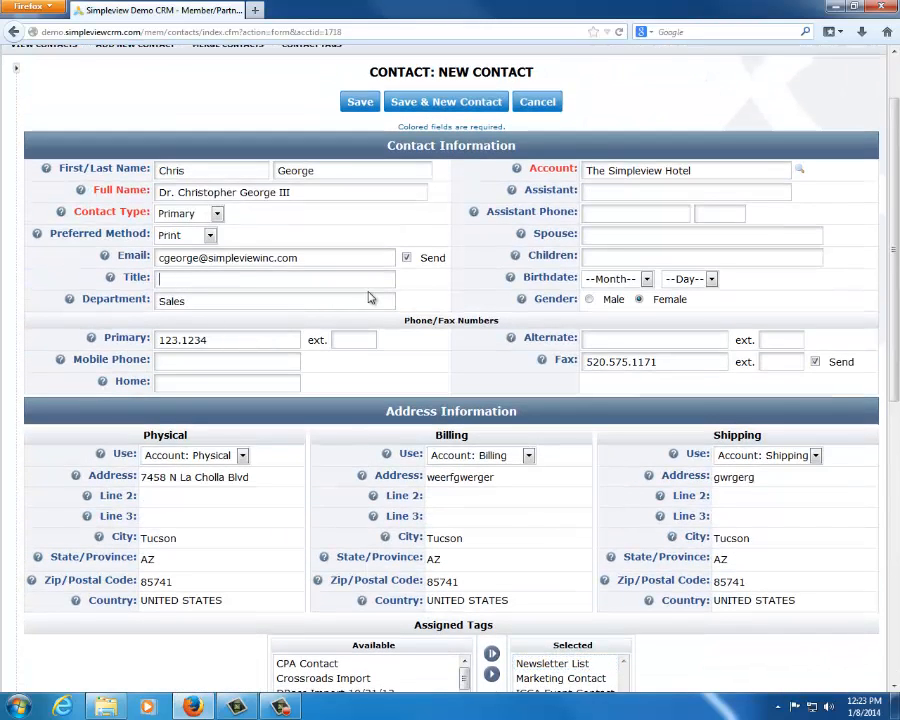
{"action": "type", "text": "Gen"}
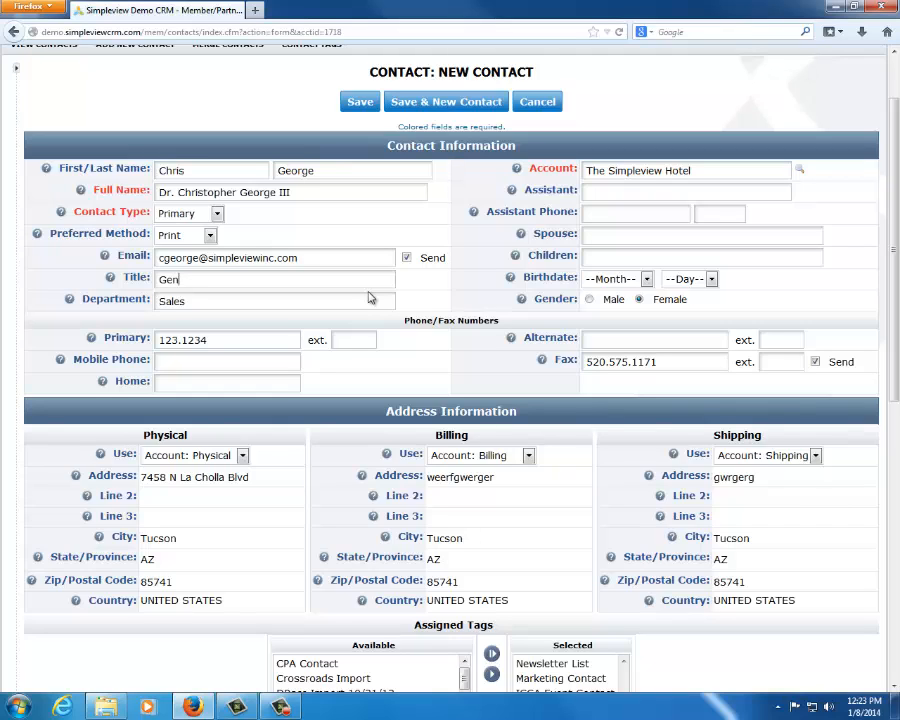
{"action": "type", "text": "eral Manager"}
{"action": "double_click", "coordinate": [301, 278]}
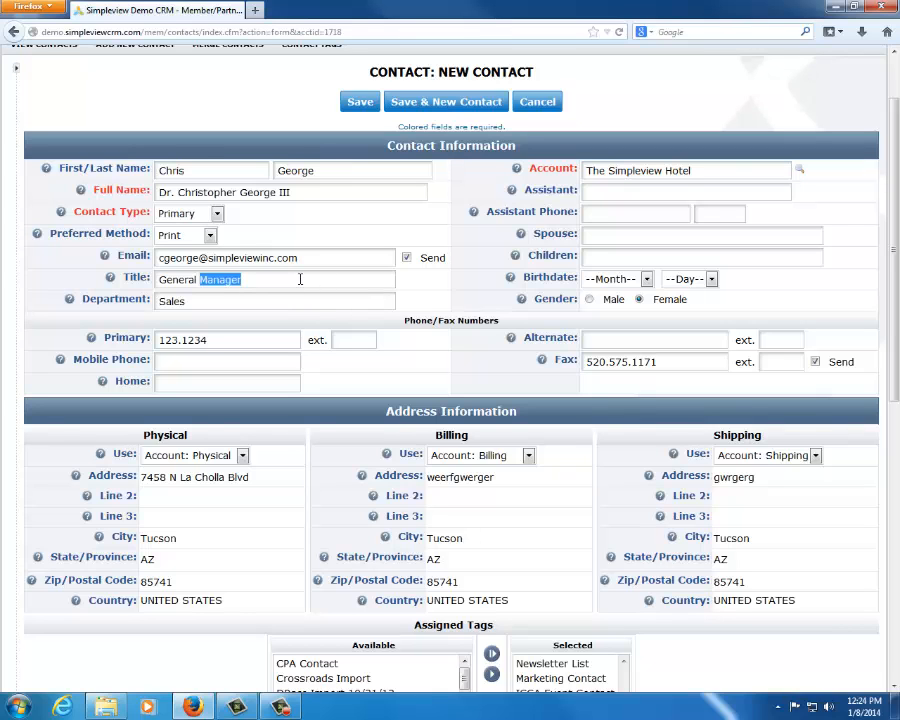
{"action": "left_click", "coordinate": [528, 550]}
Replace the contact's title with President
{"action": "scroll", "coordinate": [531, 545], "scroll_direction": "down", "scroll_amount": 1}
{"action": "scroll", "coordinate": [533, 540], "scroll_direction": "down", "scroll_amount": 3}
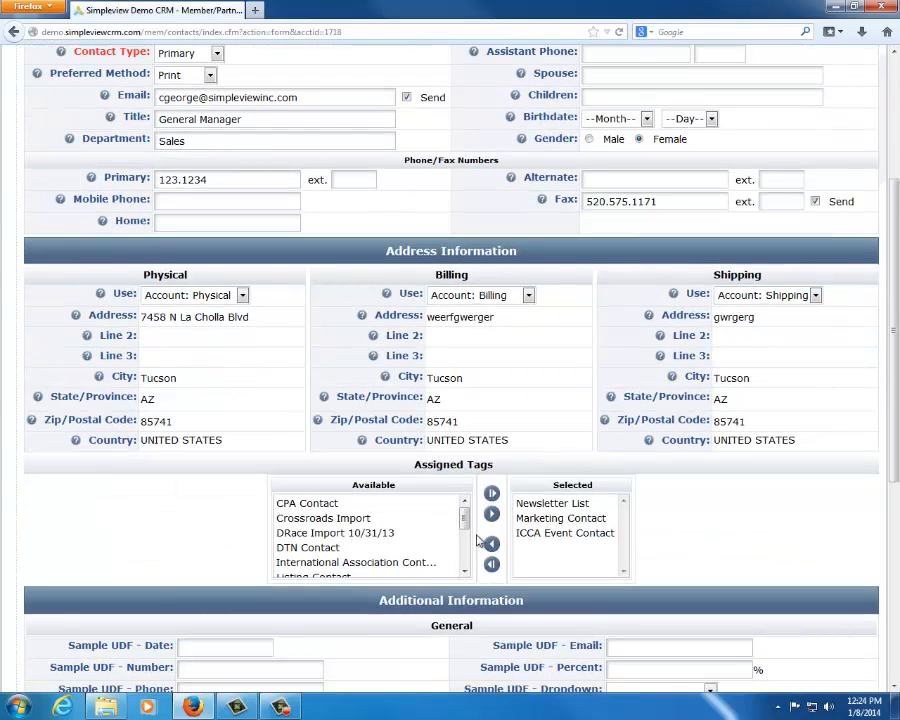
{"action": "left_click_drag", "start_coordinate": [285, 123], "coordinate": [60, 86]}
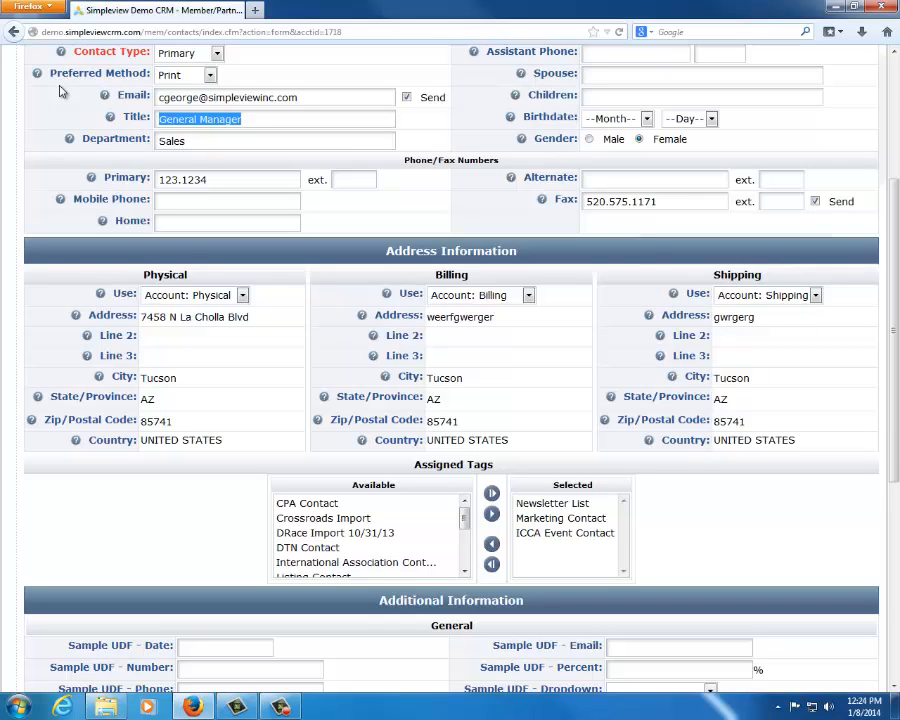
{"action": "type", "text": "PR"}
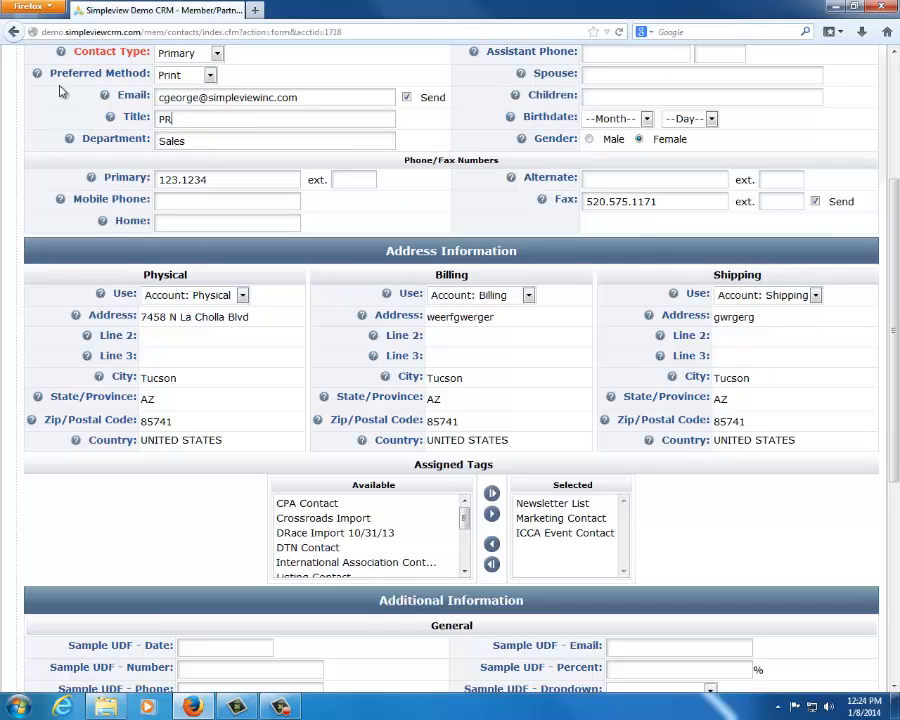
{"action": "key", "text": "BackSpace"}
{"action": "type", "text": "residenb"}
{"action": "key", "text": "BackSpace"}
Add the CPA Contact tag to the contact's assigned tags and select it there
{"action": "left_click", "coordinate": [352, 506]}
{"action": "left_click", "coordinate": [491, 514]}
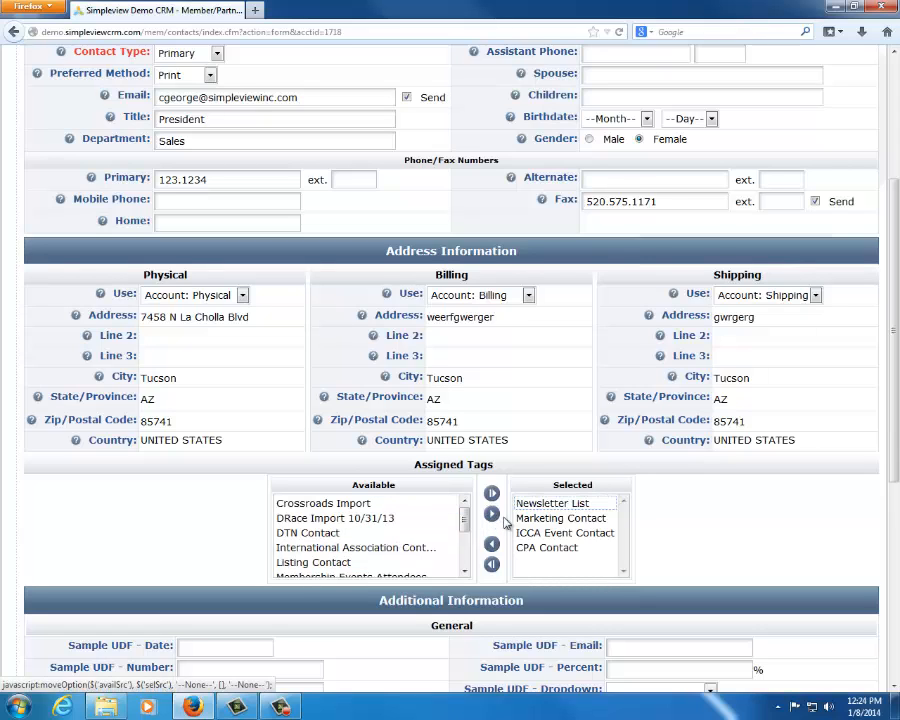
{"action": "left_click", "coordinate": [566, 549]}
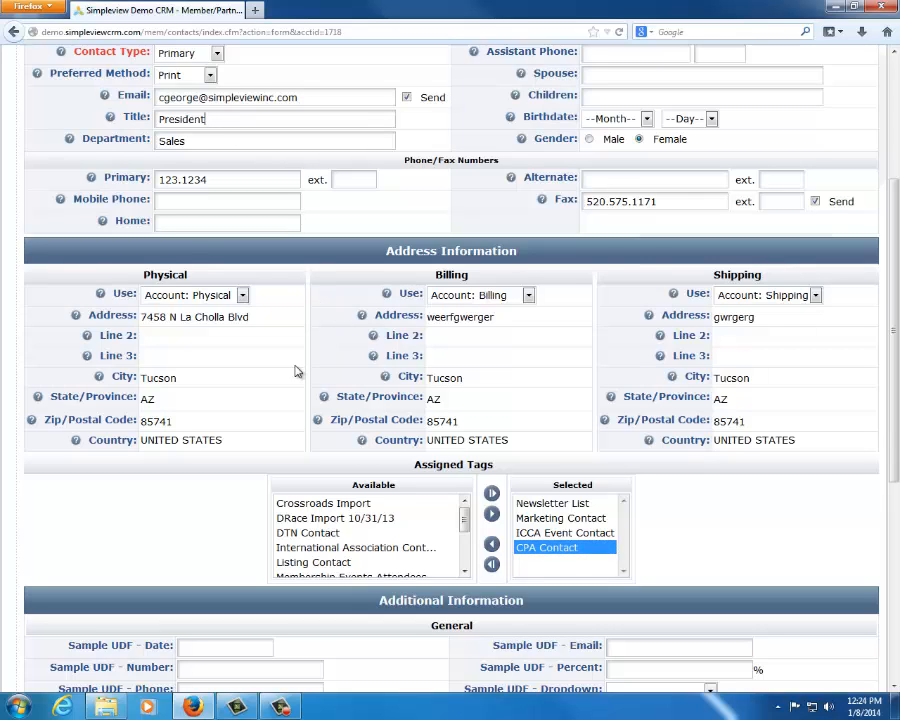
Replace the contact's title with General
{"action": "left_click_drag", "start_coordinate": [222, 116], "coordinate": [34, 110]}
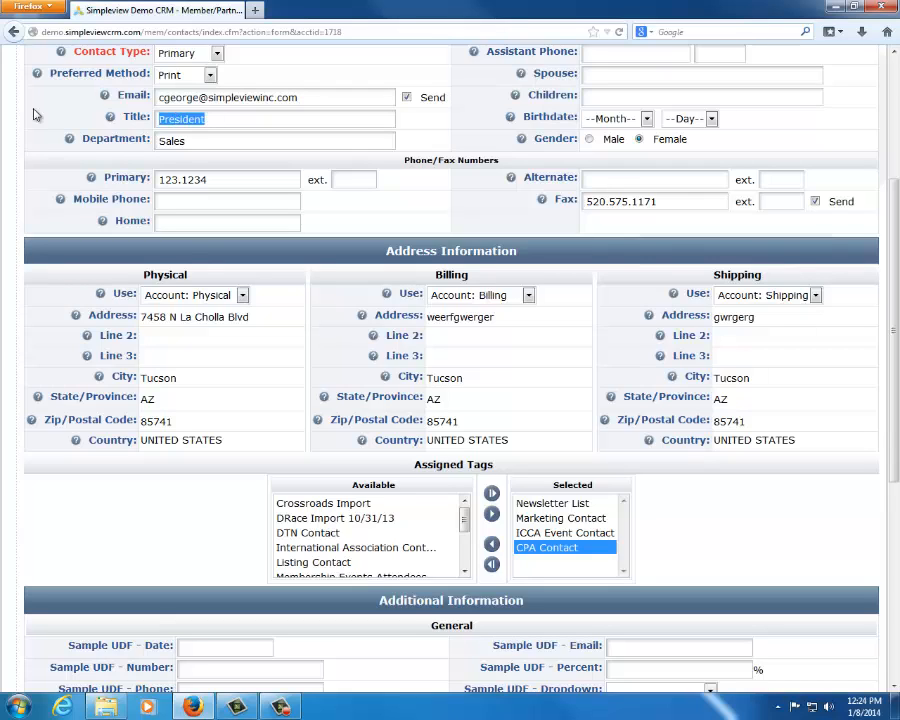
{"action": "type", "text": "G"}
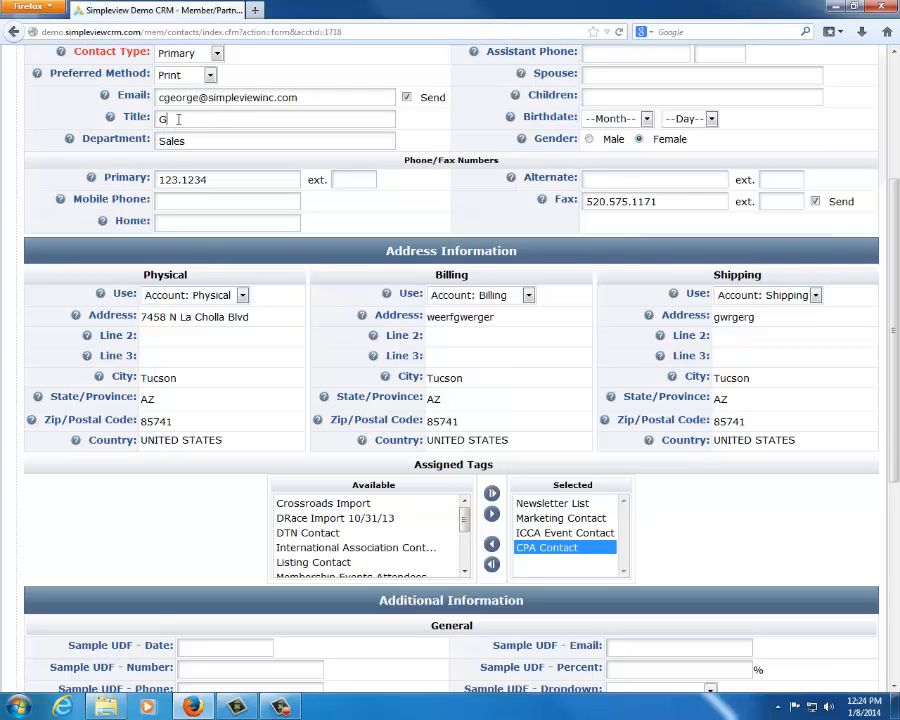
{"action": "left_click_drag", "start_coordinate": [177, 118], "coordinate": [85, 108]}
{"action": "key", "text": "BackSpace"}
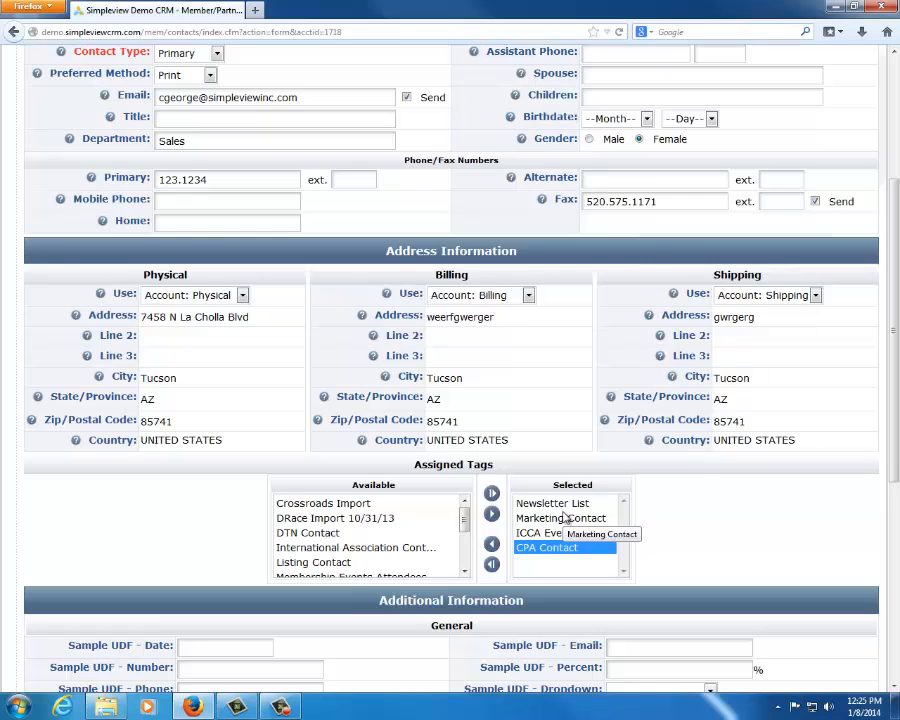
{"action": "left_click", "coordinate": [169, 114]}
{"action": "type", "text": "G"}
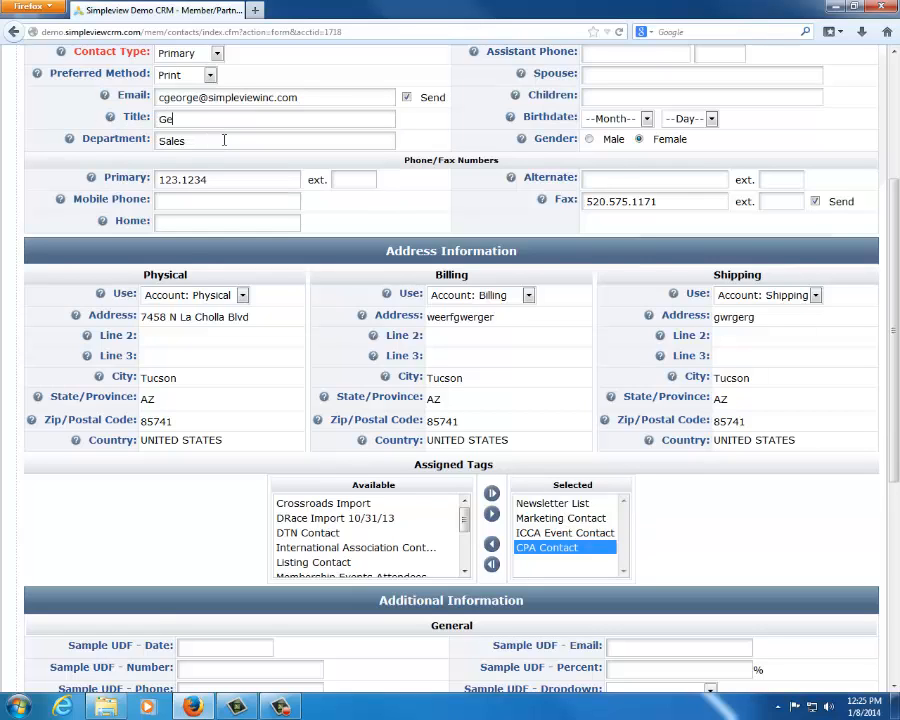
{"action": "type", "text": "eneral"}
Add the Sales Contact tag to the contact's assigned tags
{"action": "scroll", "coordinate": [440, 535], "scroll_direction": "down", "scroll_amount": 2}
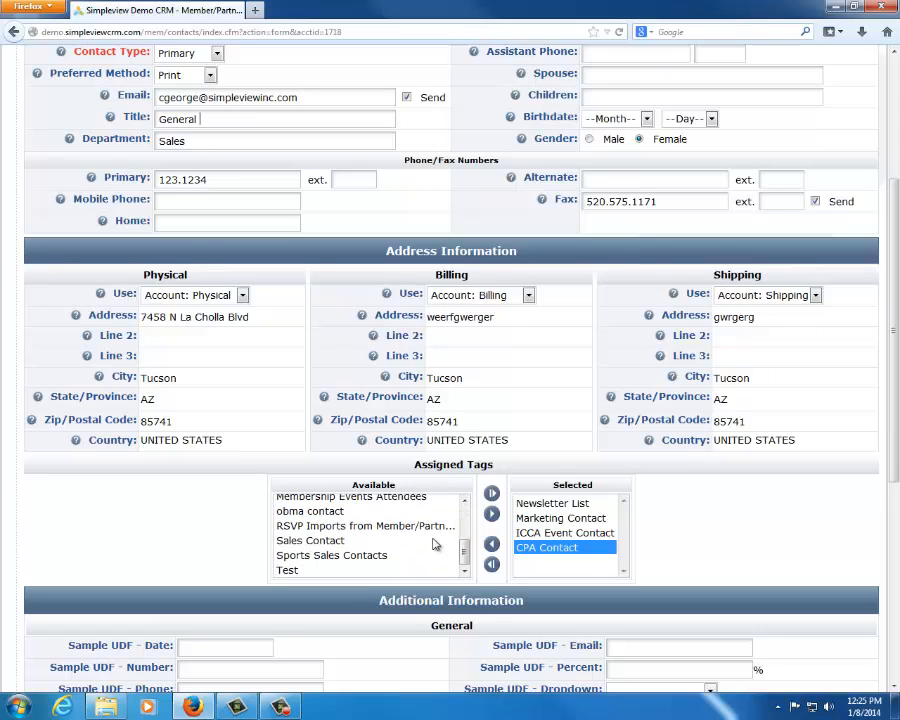
{"action": "left_click", "coordinate": [362, 541]}
{"action": "left_click", "coordinate": [491, 513]}
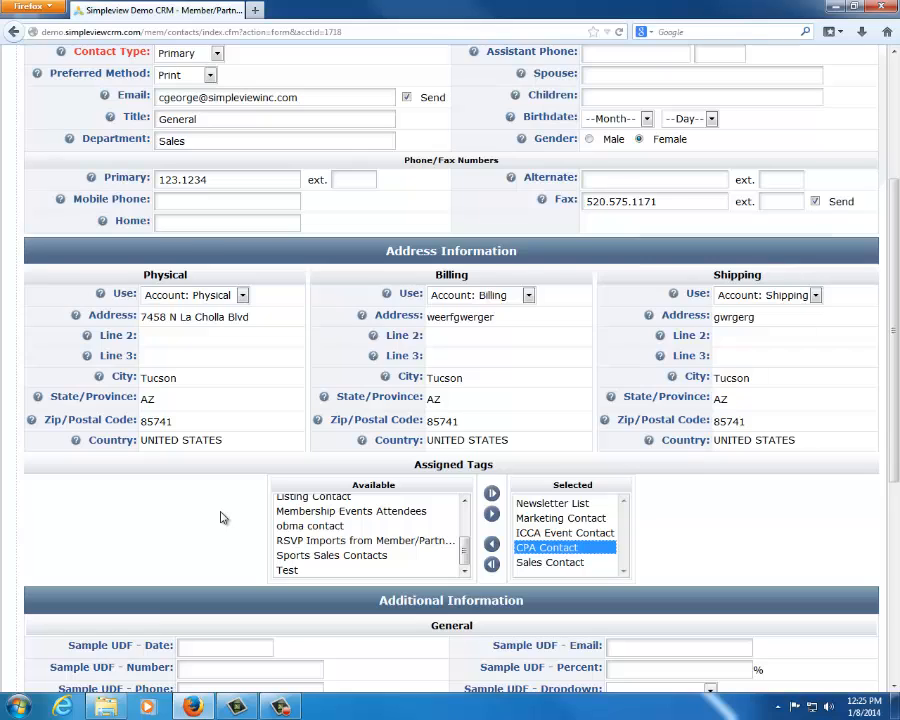
Highlight the contact's department and title values
{"action": "left_click_drag", "start_coordinate": [198, 141], "coordinate": [37, 115]}
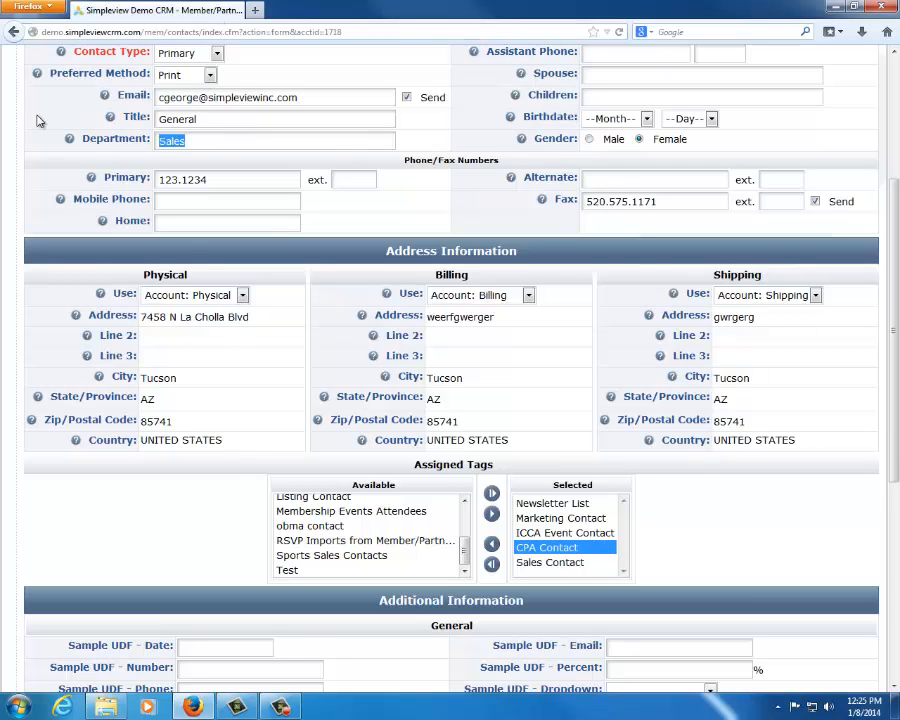
{"action": "left_click_drag", "start_coordinate": [233, 121], "coordinate": [63, 112]}
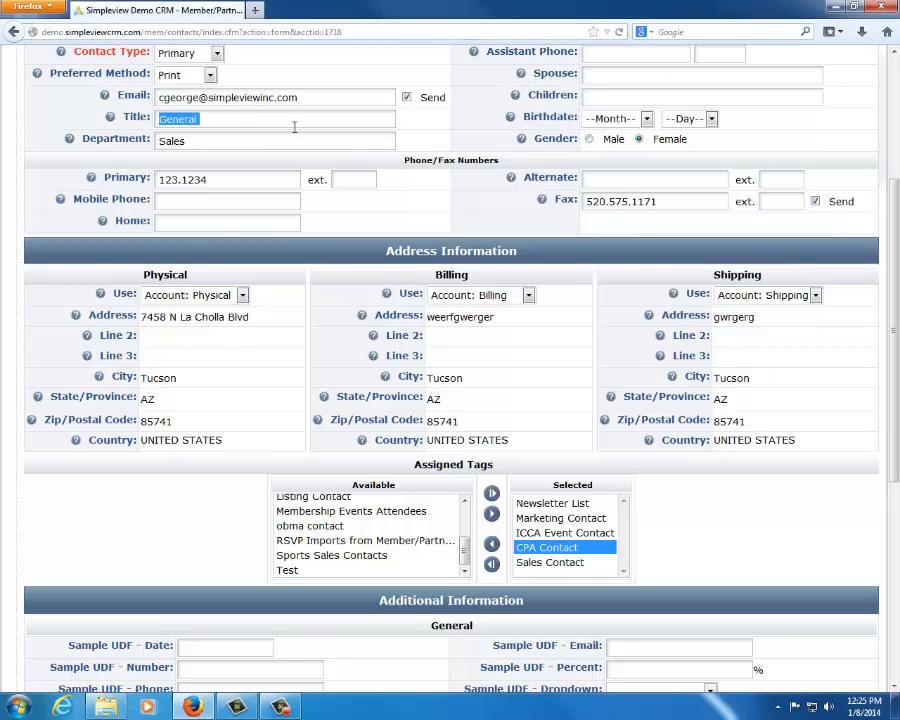
{"action": "left_click_drag", "start_coordinate": [293, 122], "coordinate": [42, 108]}
{"action": "left_click", "coordinate": [304, 421]}
Go to the contact's spouse field and choose the birth month for the birthdate
{"action": "scroll", "coordinate": [253, 447], "scroll_direction": "up", "scroll_amount": 5}
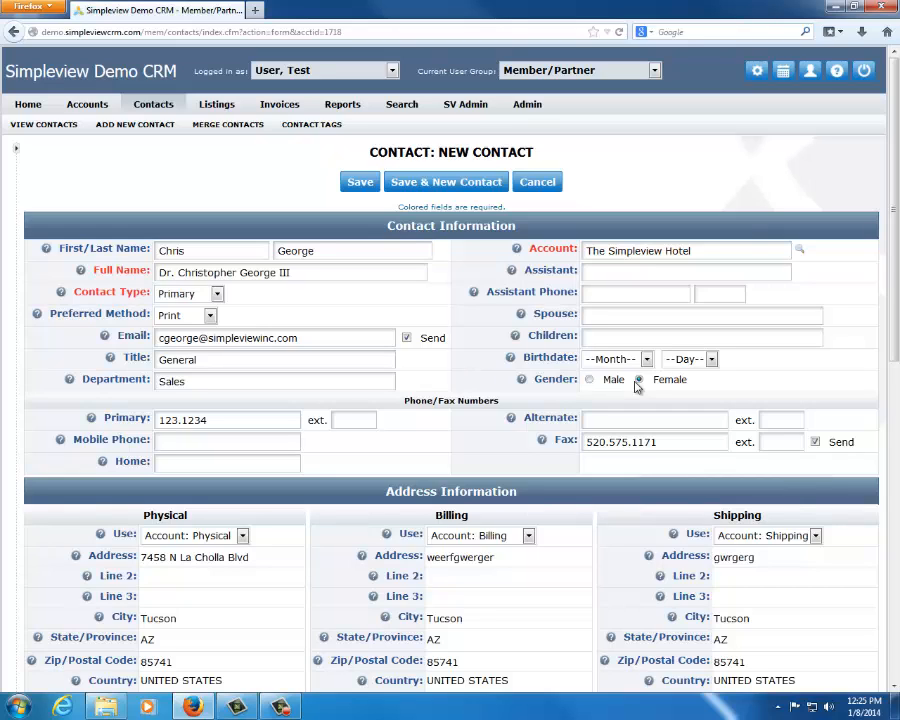
{"action": "left_click", "coordinate": [600, 313]}
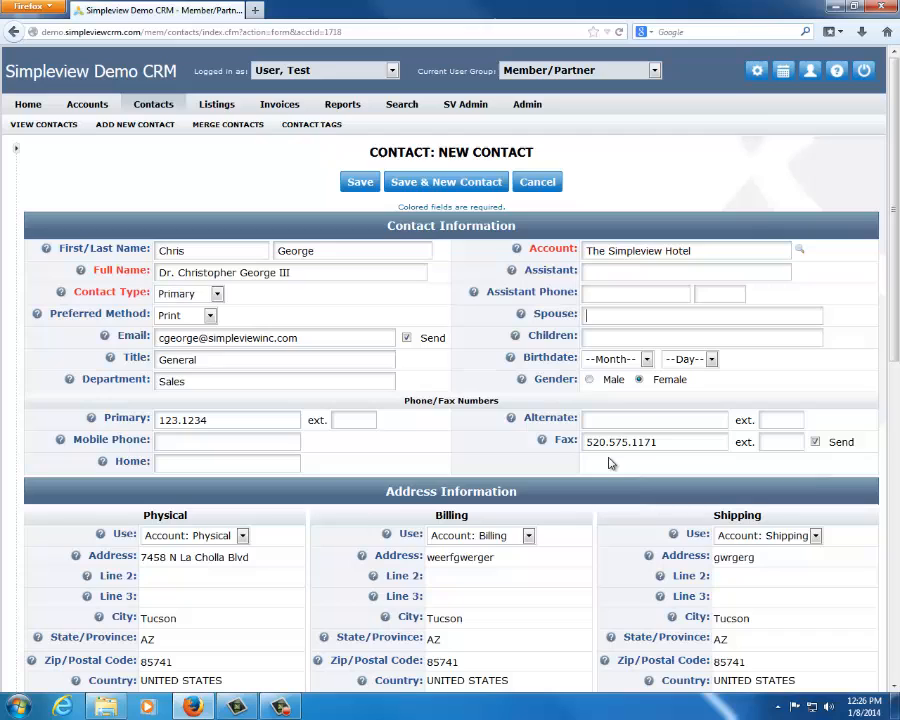
{"action": "left_click", "coordinate": [632, 362]}
{"action": "left_click", "coordinate": [603, 450]}
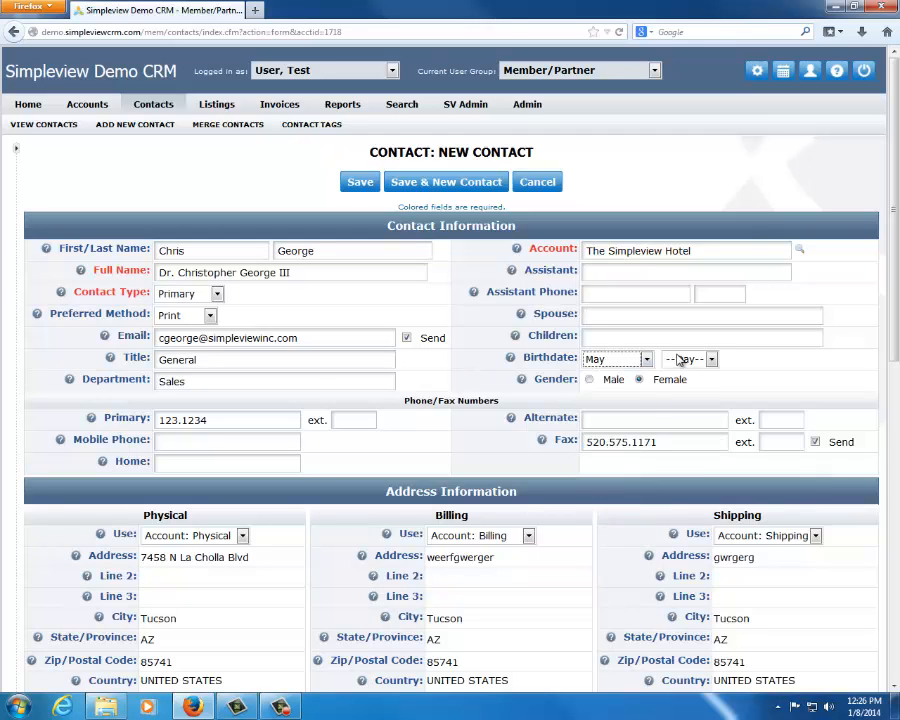
{"action": "left_click", "coordinate": [589, 398]}
Enter the contact's mobile phone number
{"action": "scroll", "coordinate": [575, 403], "scroll_direction": "down", "scroll_amount": 3}
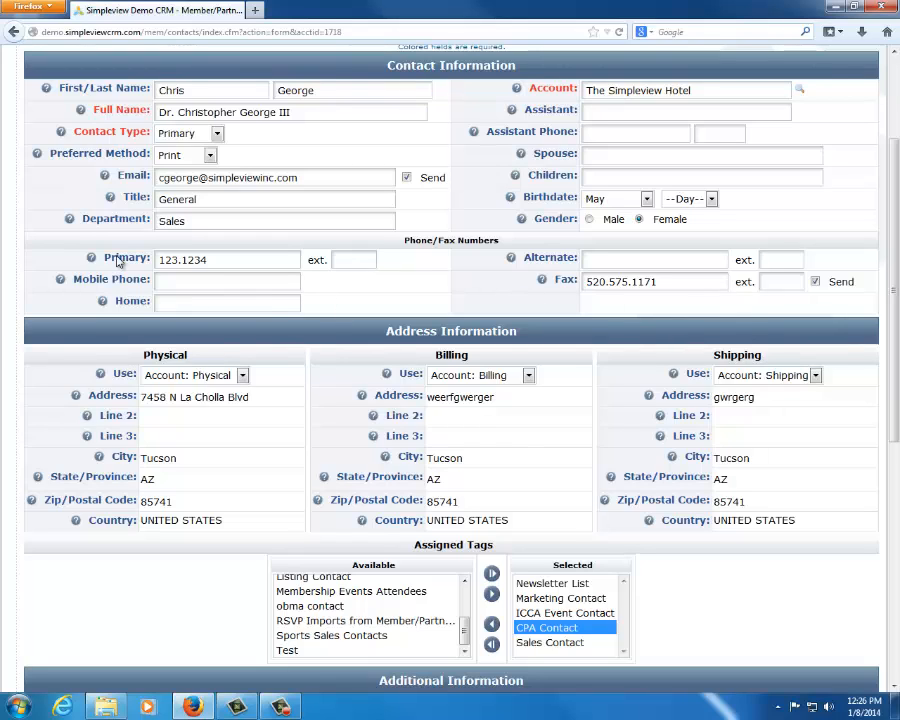
{"action": "left_click", "coordinate": [209, 283]}
{"action": "type", "text": "5555555"}
{"action": "left_click", "coordinate": [369, 314]}
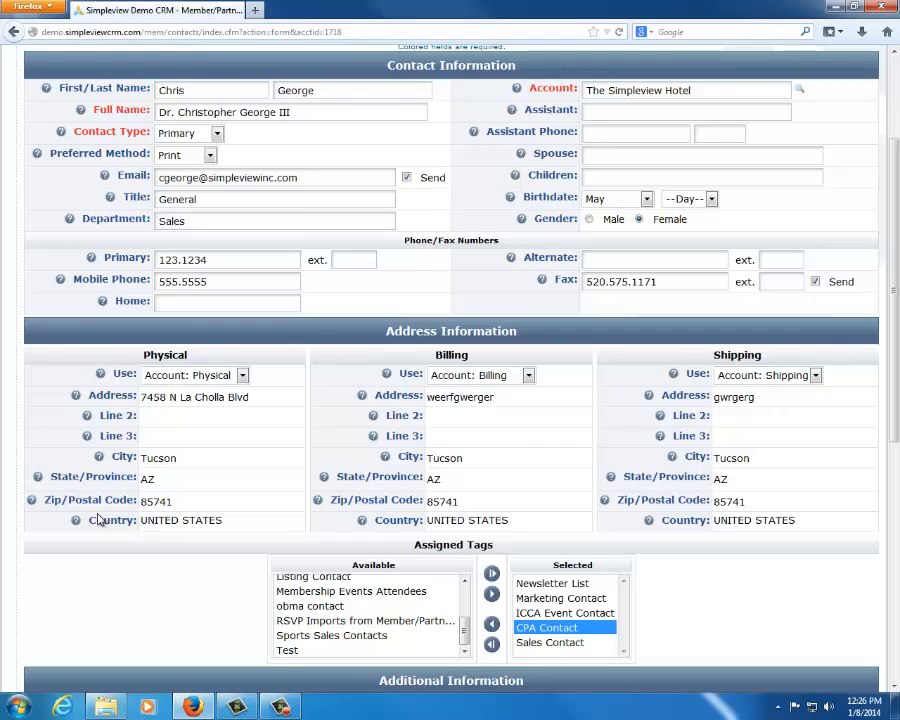
{"action": "scroll", "coordinate": [440, 286], "scroll_direction": "down", "scroll_amount": 3}
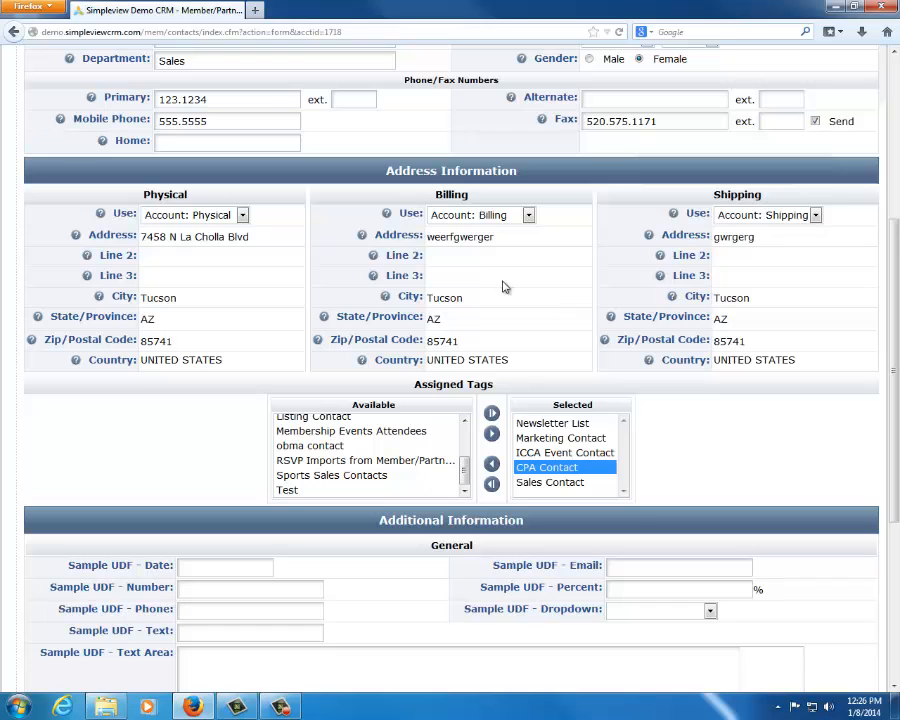
Leave the unsaved contact form and open a blank new contact form for The Simpleview Hotel
{"action": "left_click", "coordinate": [14, 31]}
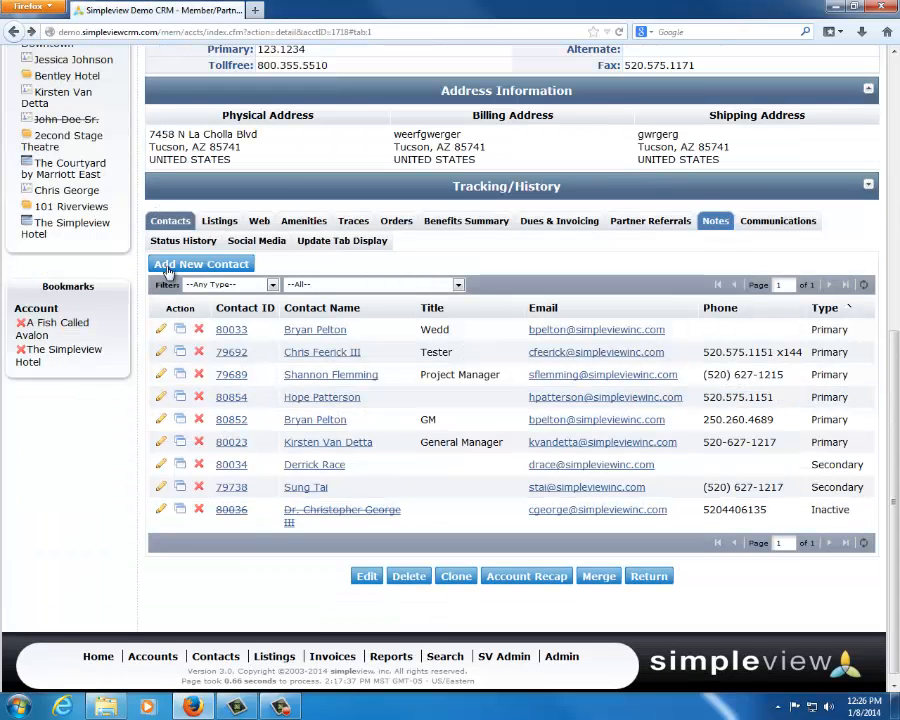
{"action": "left_click", "coordinate": [168, 266]}
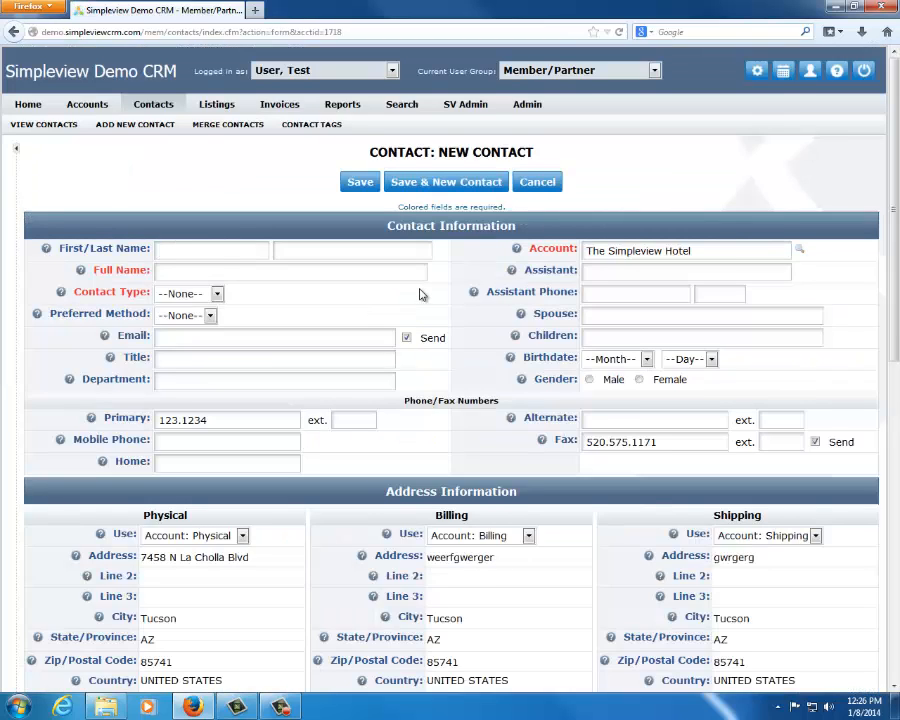
{"action": "scroll", "coordinate": [420, 293], "scroll_direction": "down", "scroll_amount": 3}
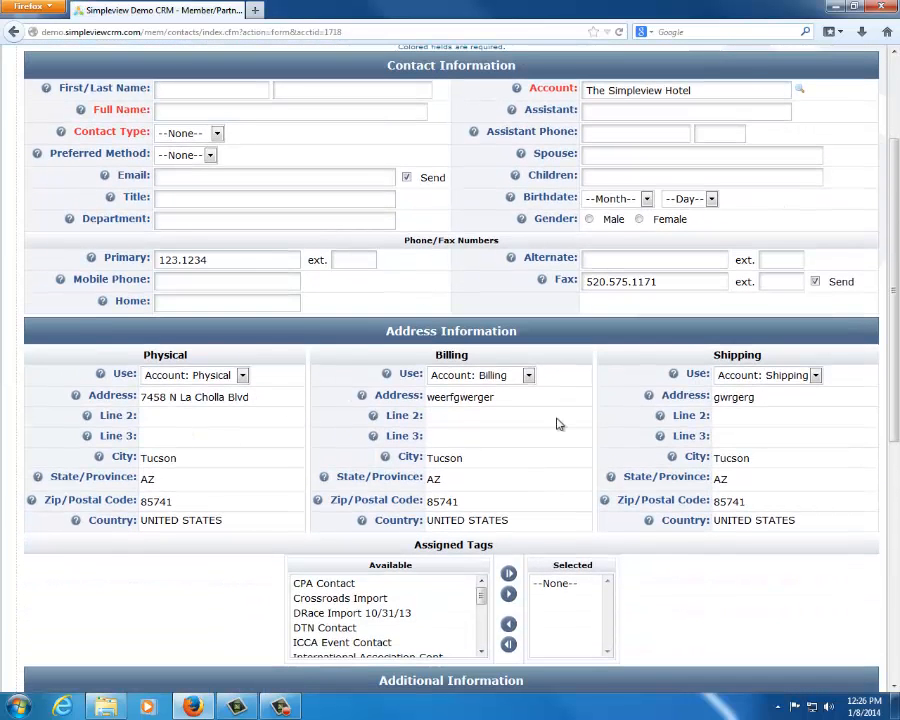
Set the billing and shipping addresses to use Account: Physical, and switch the physical address to Custom Address
{"action": "left_click", "coordinate": [237, 375]}
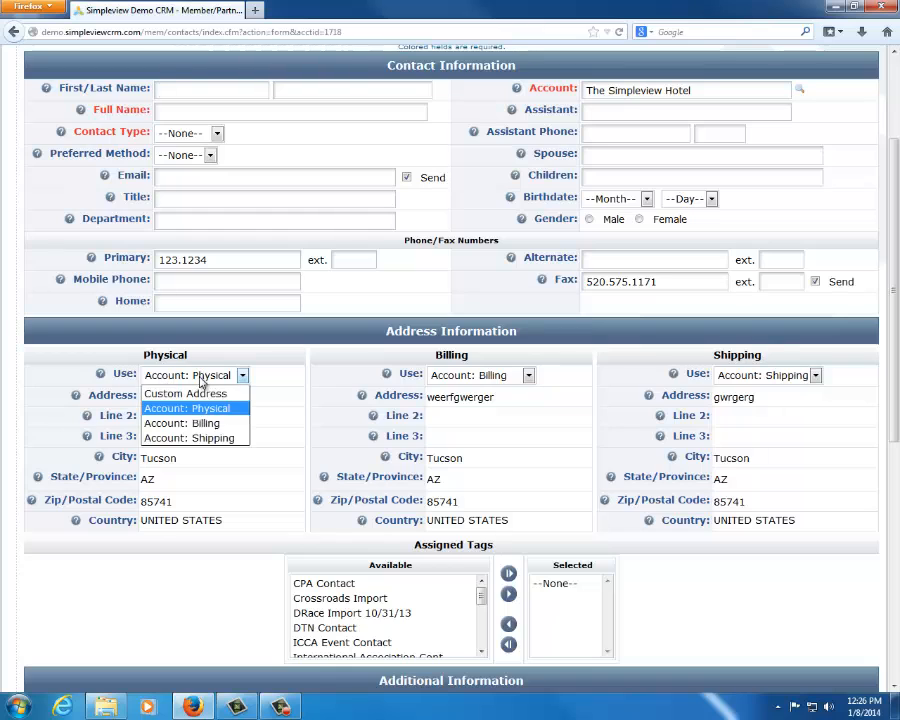
{"action": "left_click", "coordinate": [180, 407]}
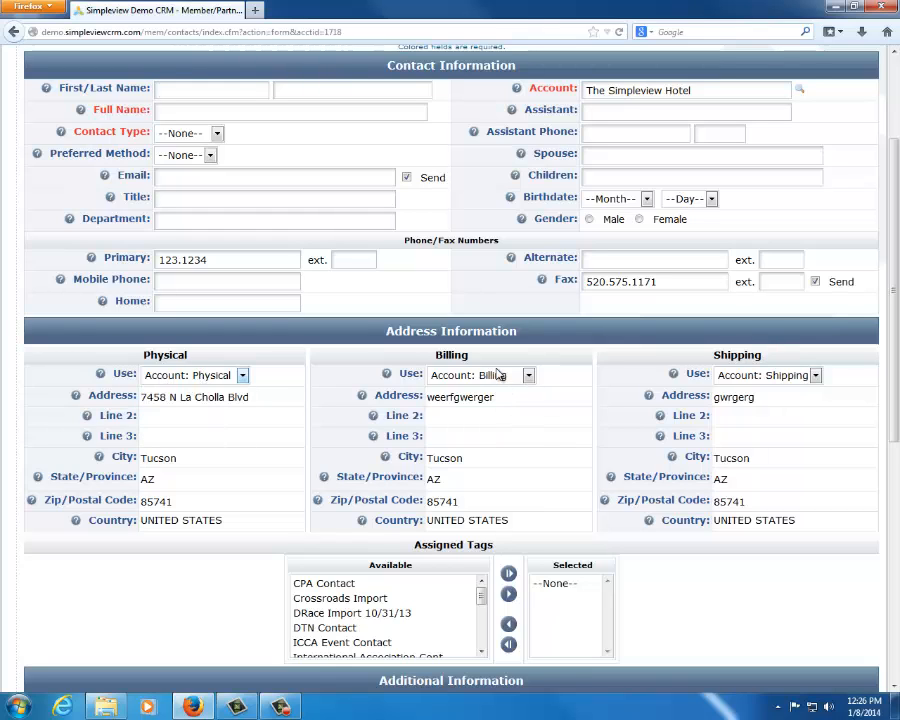
{"action": "left_click", "coordinate": [499, 375]}
{"action": "left_click", "coordinate": [490, 408]}
{"action": "left_click", "coordinate": [745, 375]}
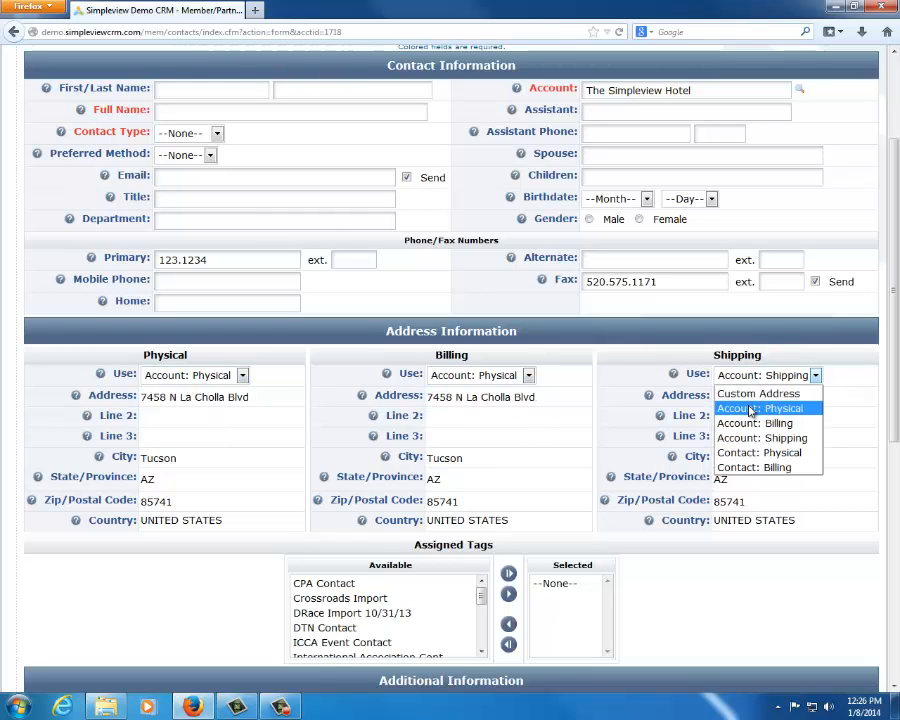
{"action": "left_click", "coordinate": [758, 408]}
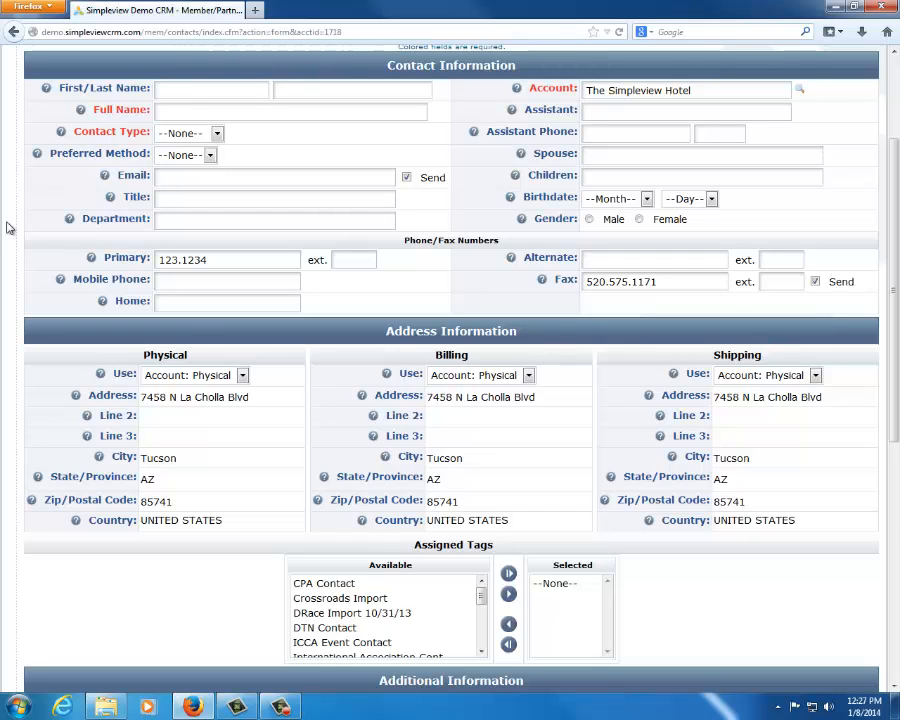
{"action": "left_click", "coordinate": [165, 377]}
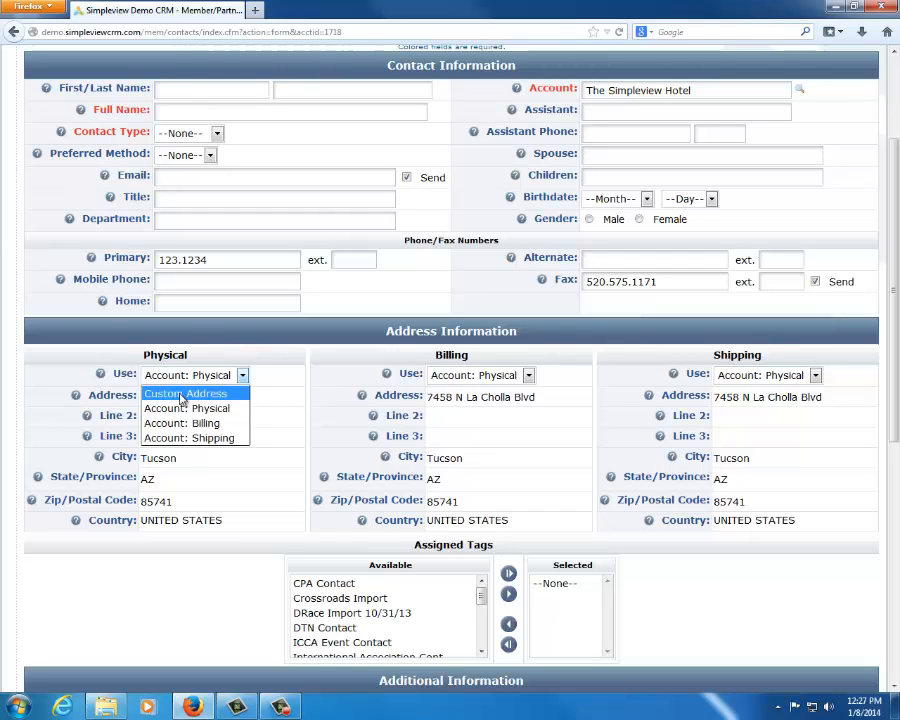
{"action": "left_click", "coordinate": [180, 393]}
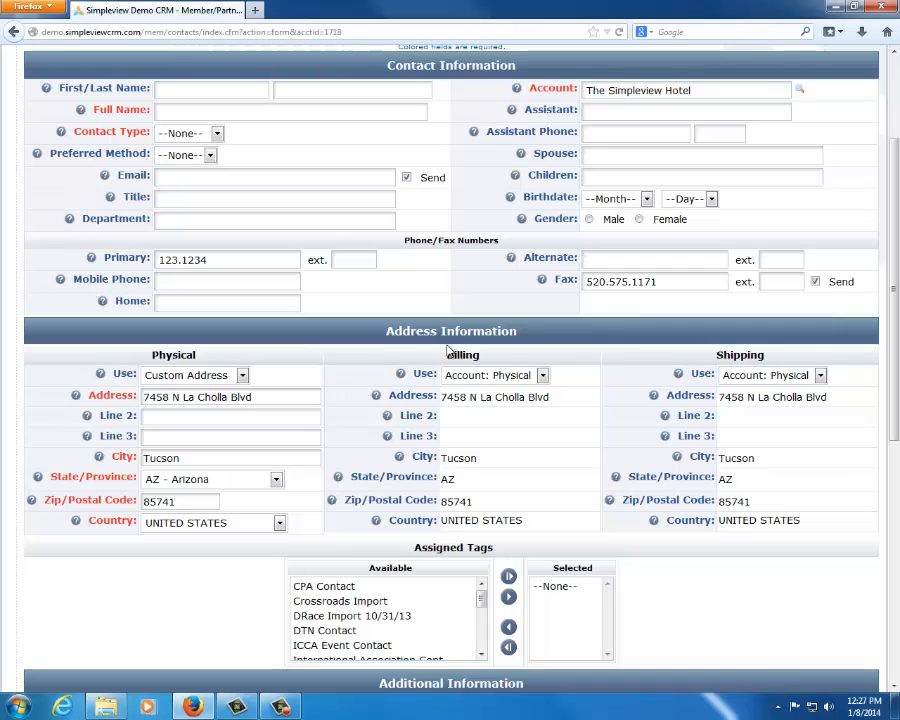
Open the first contact in the recently viewed records and collapse the side column
{"action": "scroll", "coordinate": [448, 349], "scroll_direction": "up", "scroll_amount": 3}
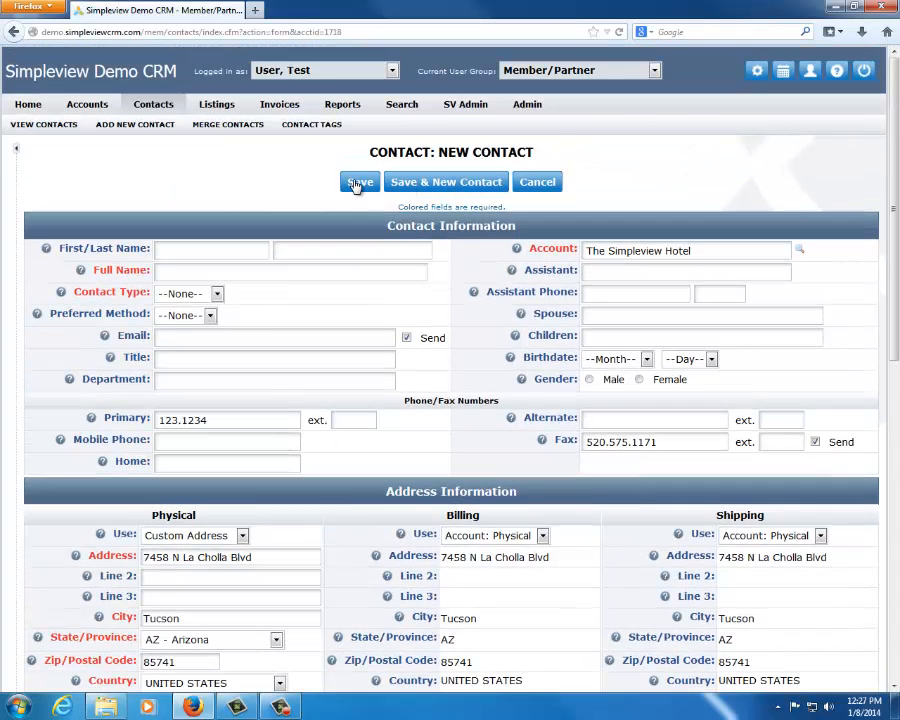
{"action": "left_click", "coordinate": [16, 148]}
{"action": "left_click", "coordinate": [66, 311]}
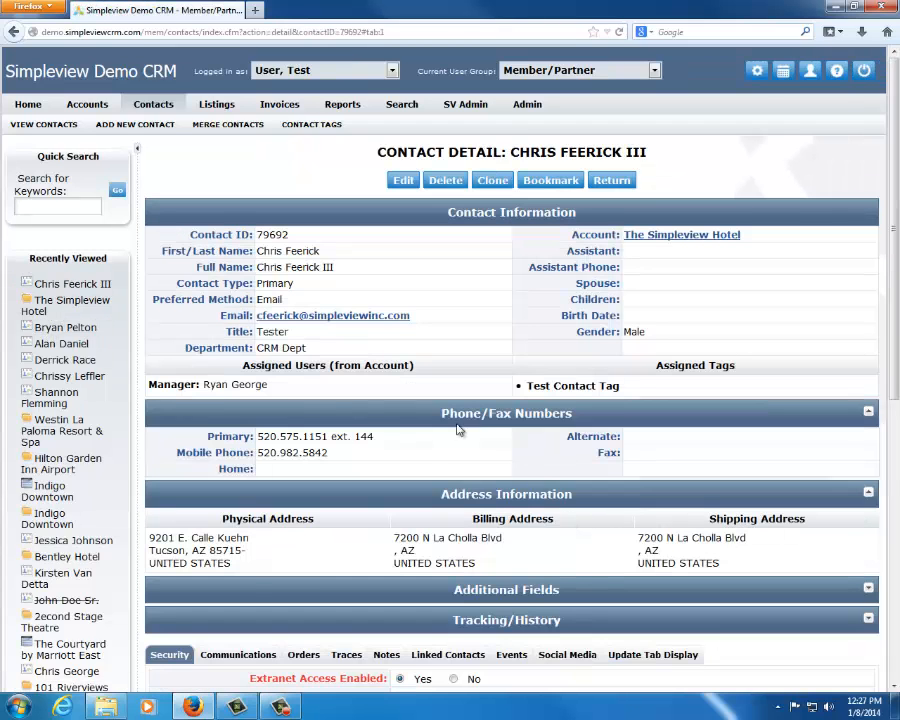
{"action": "left_click", "coordinate": [137, 149]}
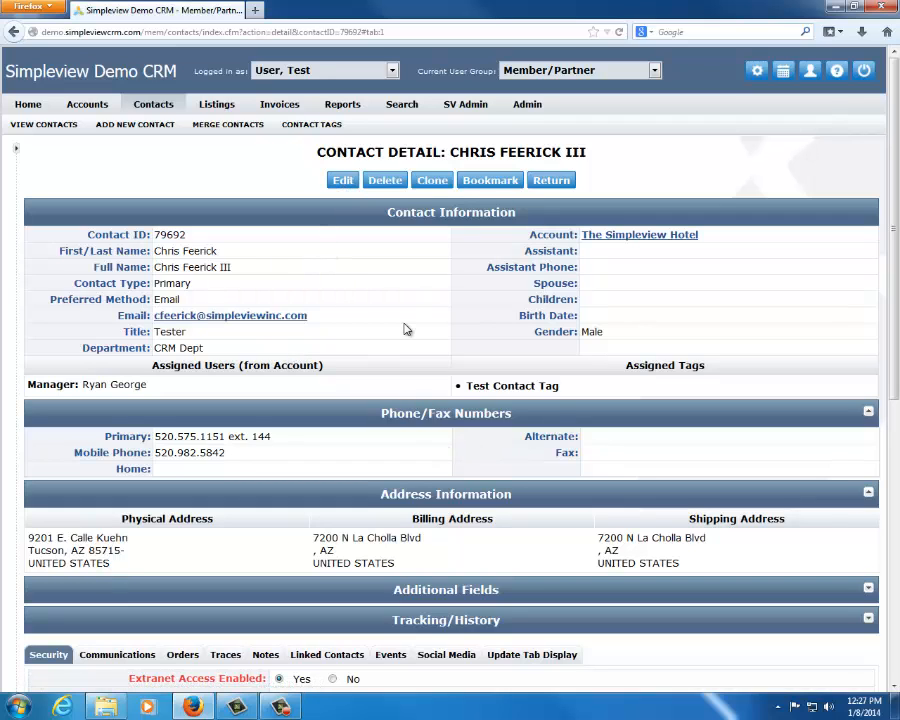
Collapse the Phone/Fax Numbers and Address Information sections of the contact detail
{"action": "scroll", "coordinate": [406, 329], "scroll_direction": "down", "scroll_amount": 1}
{"action": "scroll", "coordinate": [406, 329], "scroll_direction": "down", "scroll_amount": 4}
{"action": "left_click", "coordinate": [426, 174]}
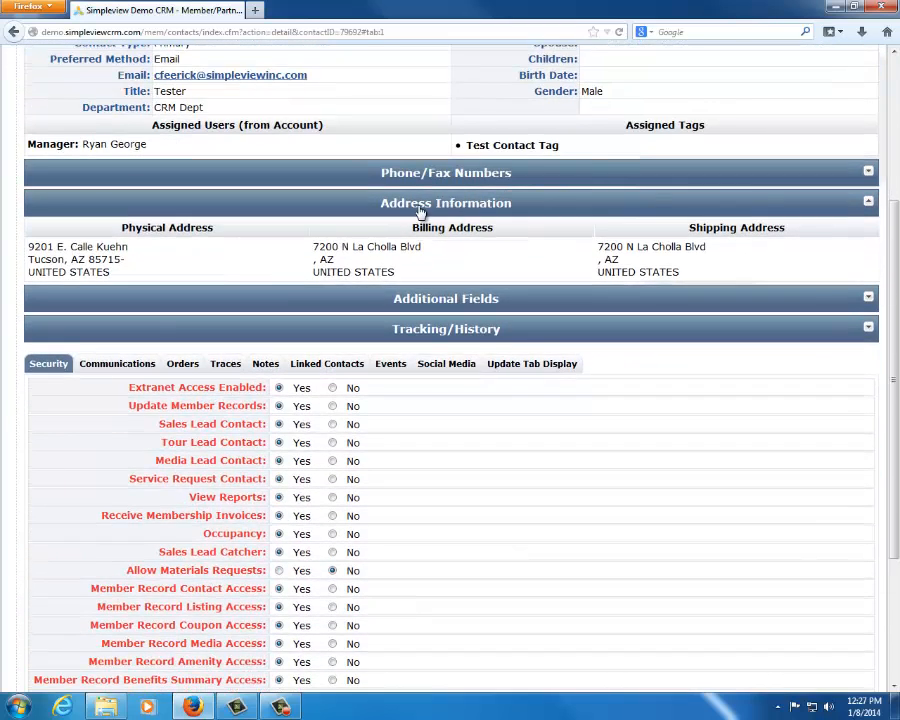
{"action": "left_click", "coordinate": [420, 206]}
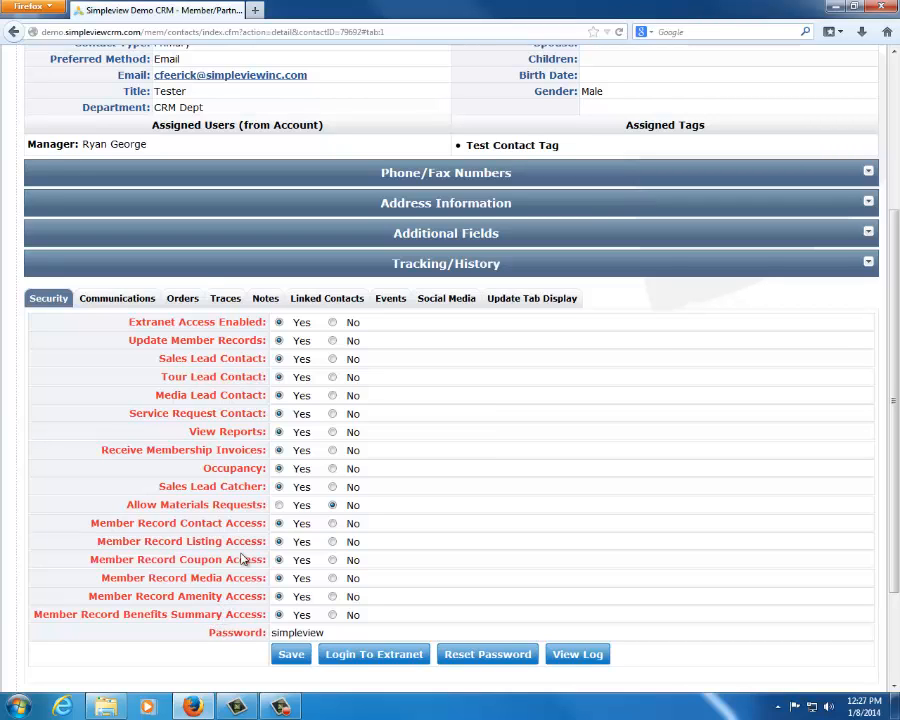
{"action": "scroll", "coordinate": [291, 112], "scroll_direction": "up", "scroll_amount": 3}
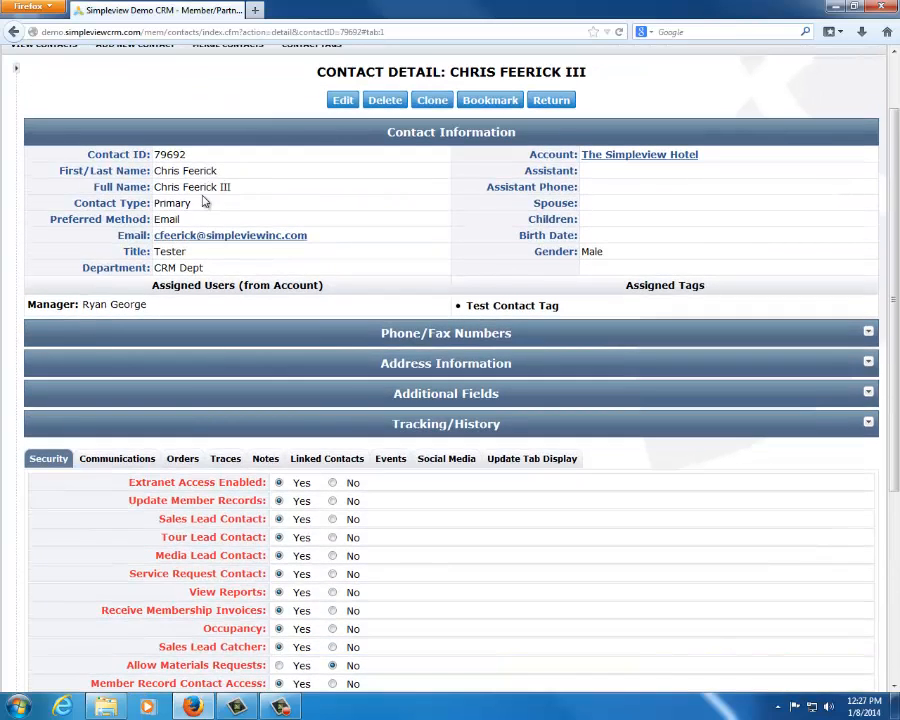
Review the contact's Security settings, highlighting the Extranet Access Enabled option
{"action": "scroll", "coordinate": [541, 397], "scroll_direction": "down", "scroll_amount": 3}
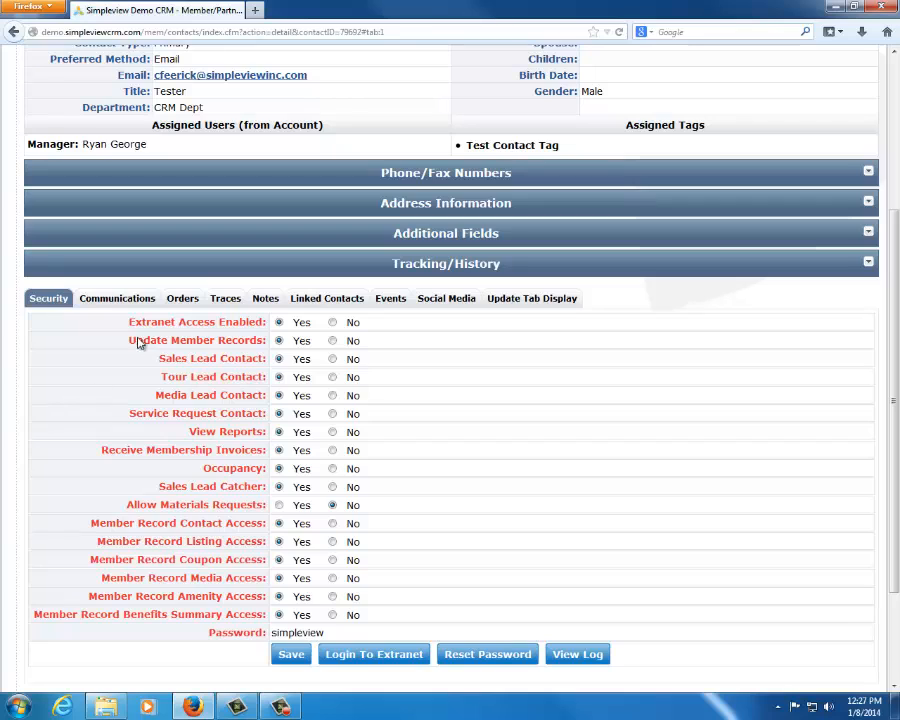
{"action": "left_click_drag", "start_coordinate": [136, 323], "coordinate": [264, 325]}
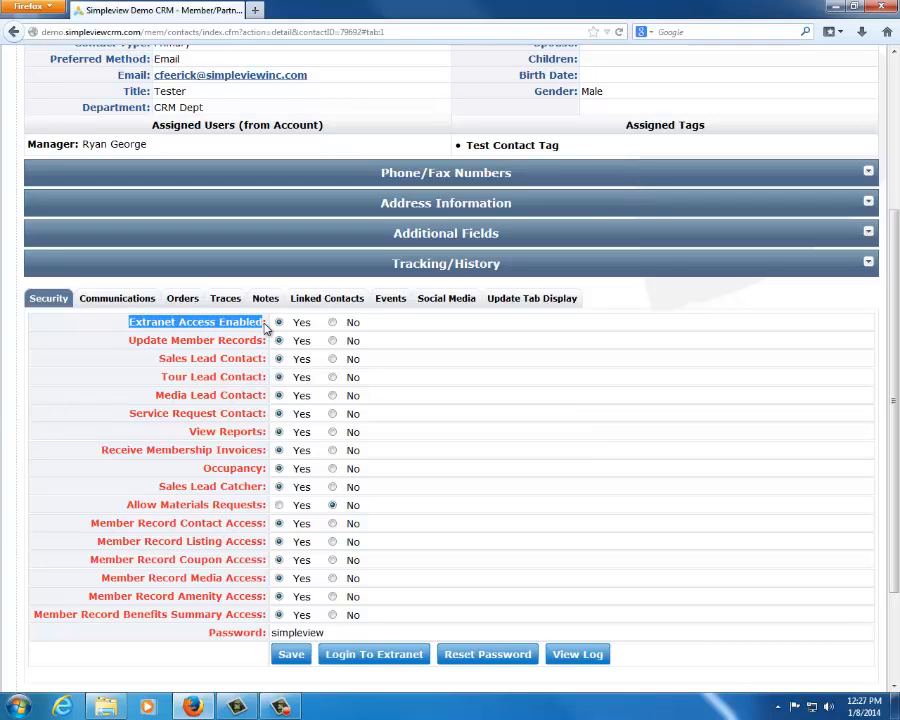
{"action": "left_click", "coordinate": [232, 332]}
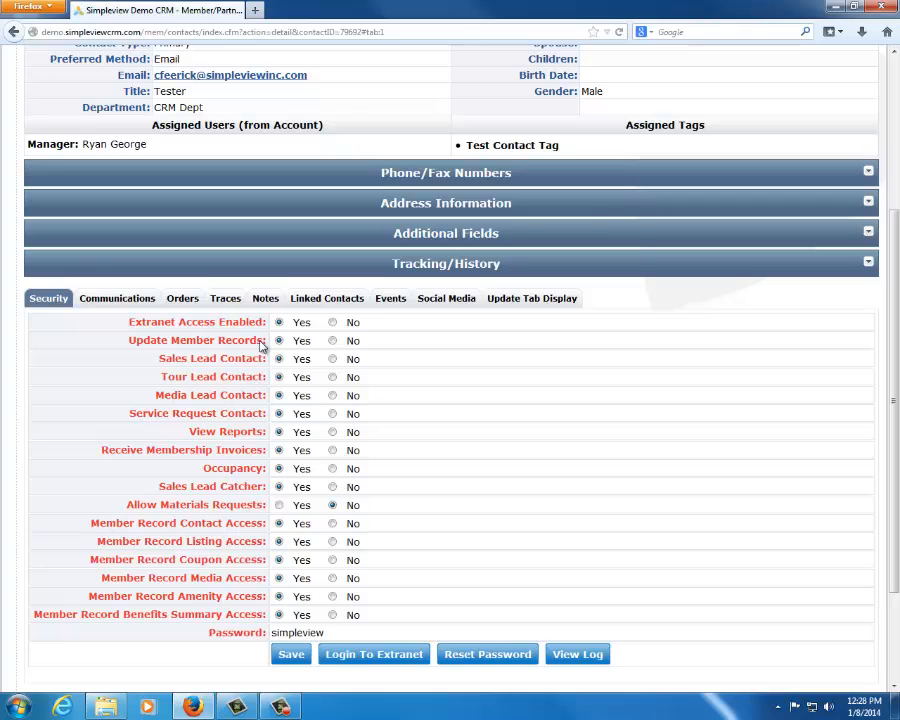
Open the detail page of the contact's account, The Simpleview Hotel, and view its list of contacts
{"action": "scroll", "coordinate": [262, 344], "scroll_direction": "up", "scroll_amount": 5}
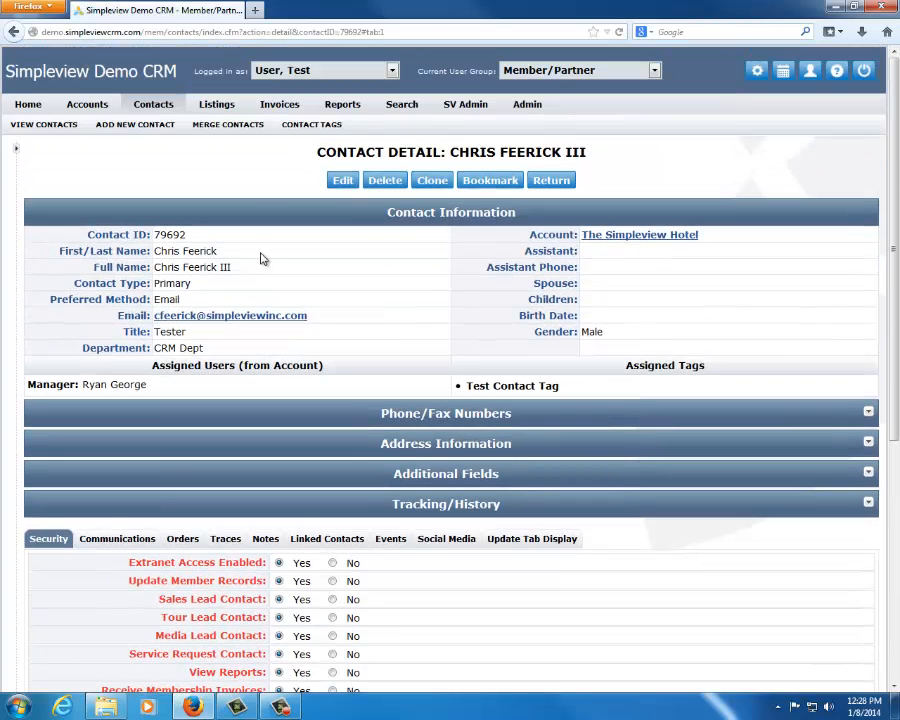
{"action": "left_click", "coordinate": [680, 238]}
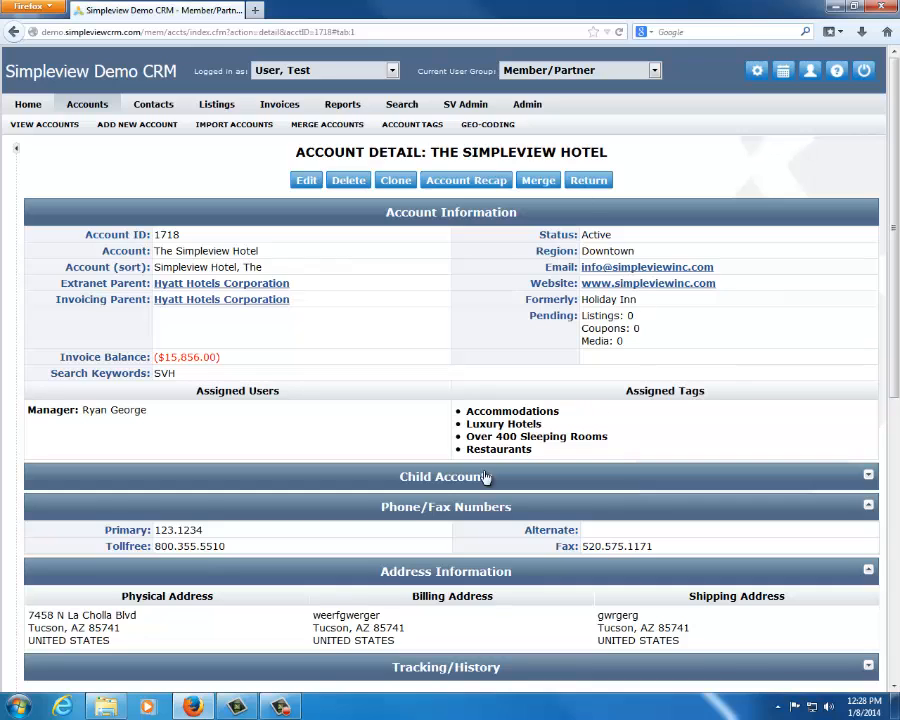
{"action": "scroll", "coordinate": [395, 388], "scroll_direction": "down", "scroll_amount": 1}
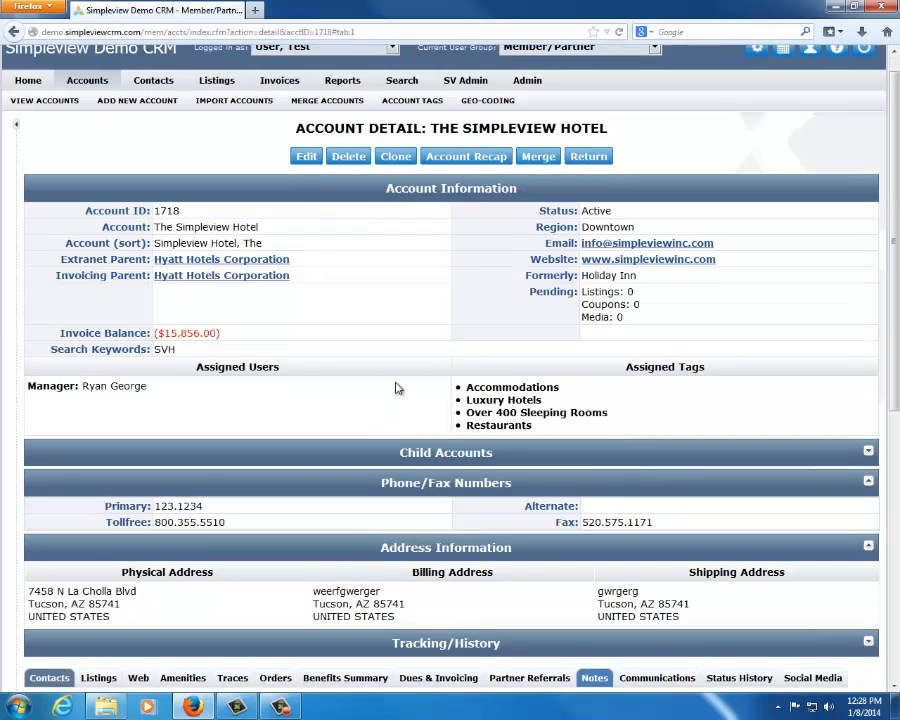
{"action": "scroll", "coordinate": [395, 388], "scroll_direction": "down", "scroll_amount": 4}
{"action": "scroll", "coordinate": [396, 311], "scroll_direction": "down", "scroll_amount": 3}
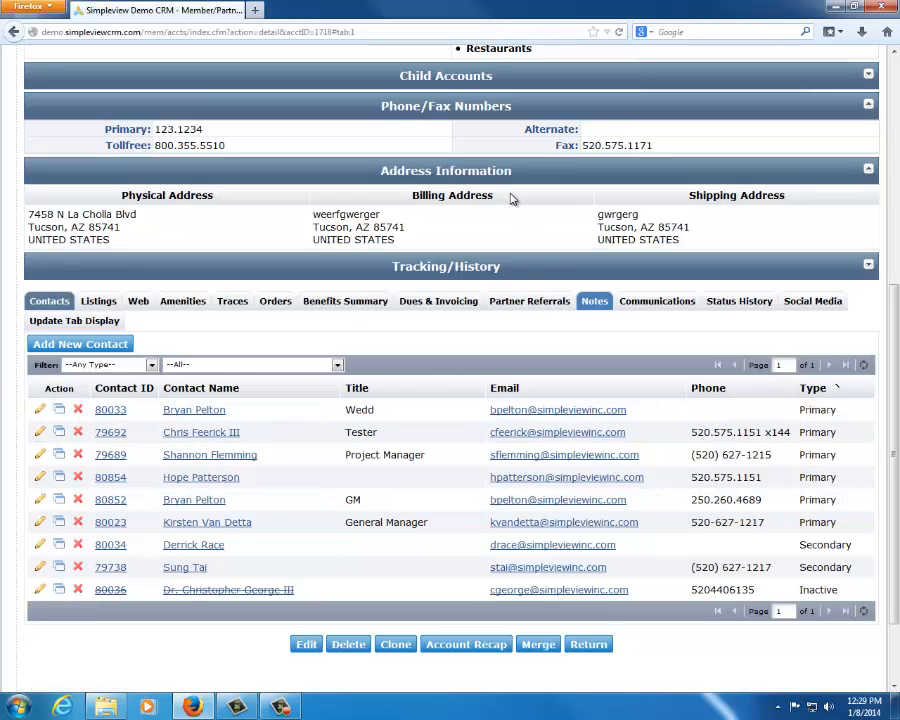
Open the email communication form for the account's primary contact whose title is Wedd
{"action": "scroll", "coordinate": [510, 196], "scroll_direction": "up", "scroll_amount": 5}
{"action": "left_click_drag", "start_coordinate": [154, 251], "coordinate": [389, 265]}
{"action": "left_click", "coordinate": [389, 265]}
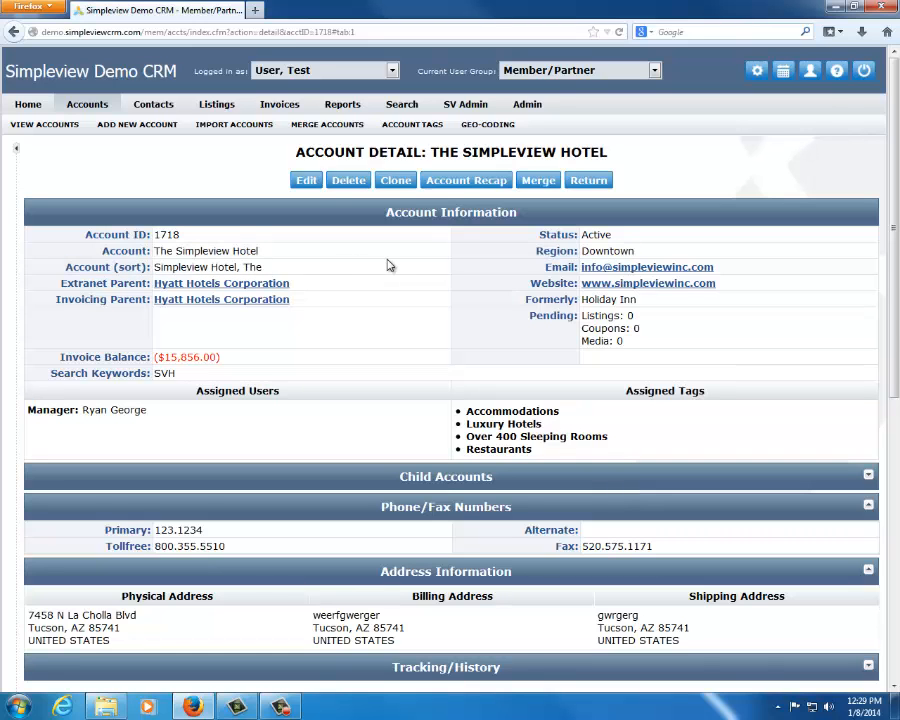
{"action": "scroll", "coordinate": [404, 267], "scroll_direction": "down", "scroll_amount": 3}
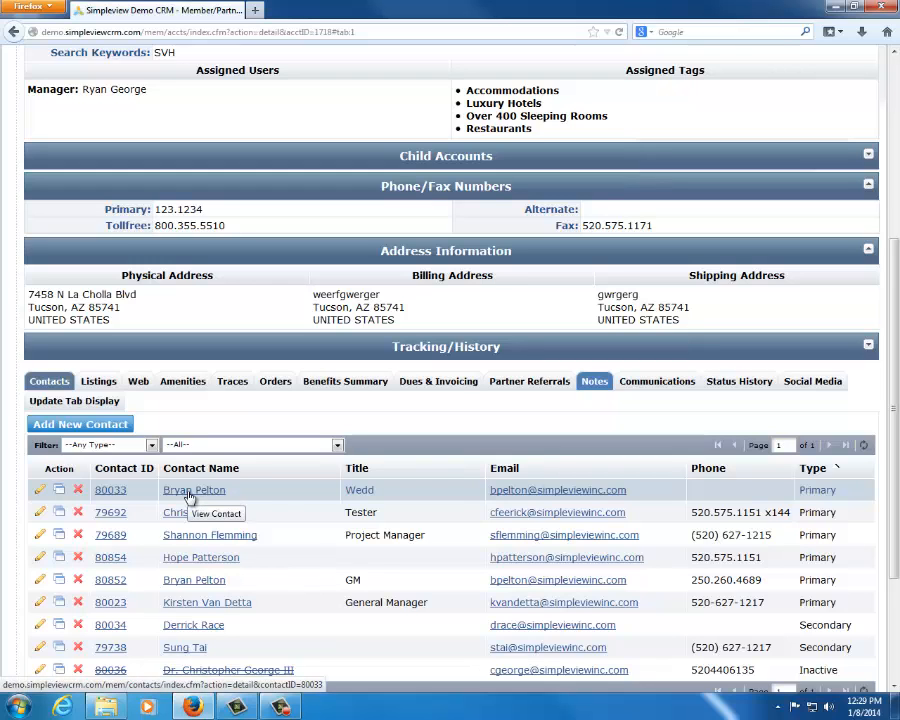
{"action": "left_click", "coordinate": [515, 492]}
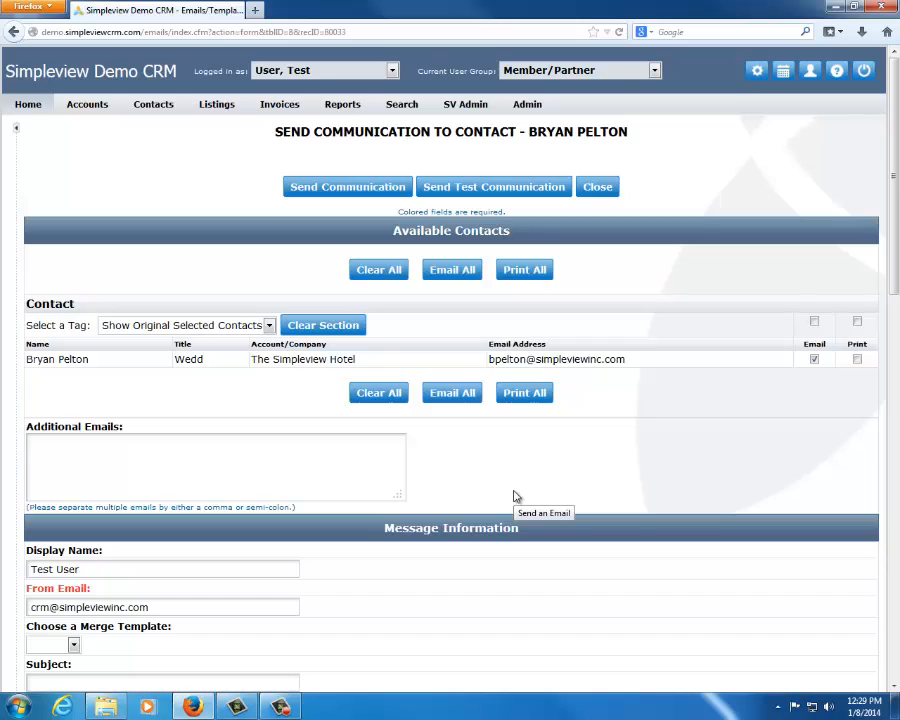
Check the recipient row under Available Contacts and toggle its delivery option to Print and back to Email
{"action": "scroll", "coordinate": [474, 508], "scroll_direction": "down", "scroll_amount": 2}
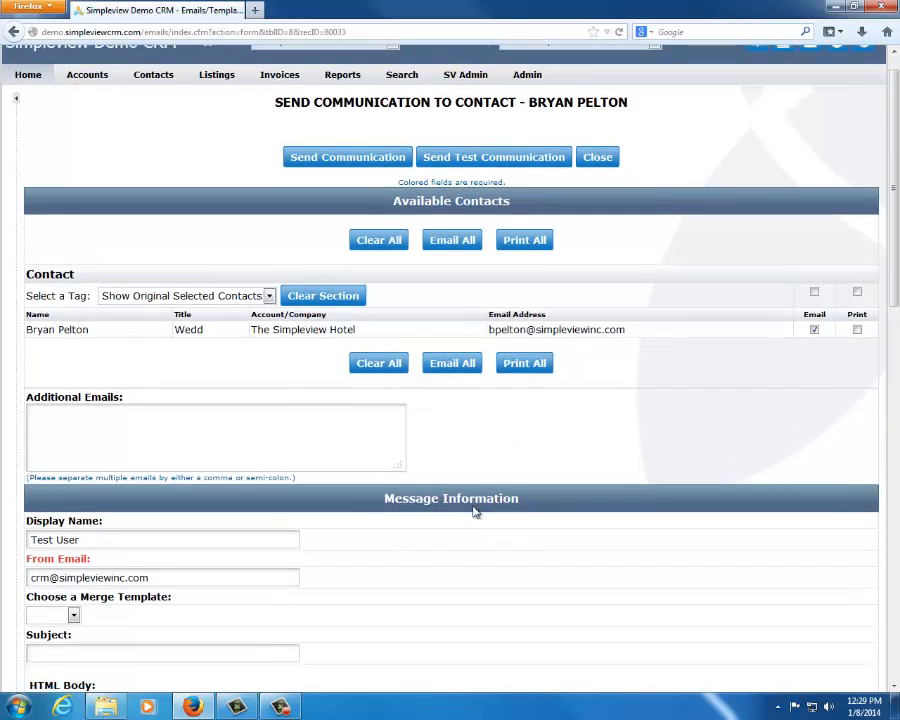
{"action": "left_click_drag", "start_coordinate": [30, 279], "coordinate": [738, 296]}
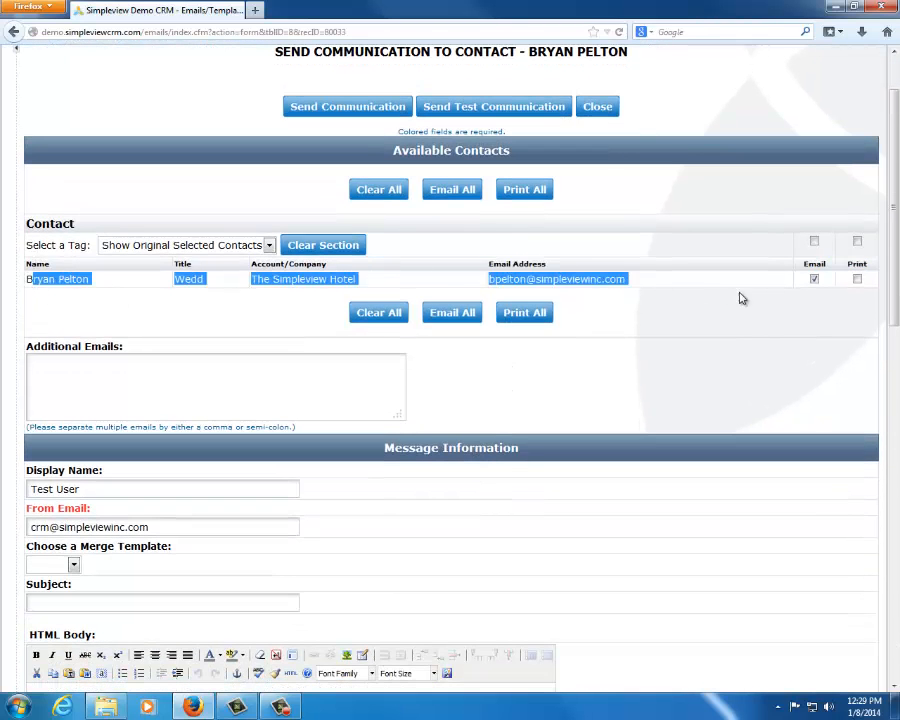
{"action": "left_click", "coordinate": [756, 352]}
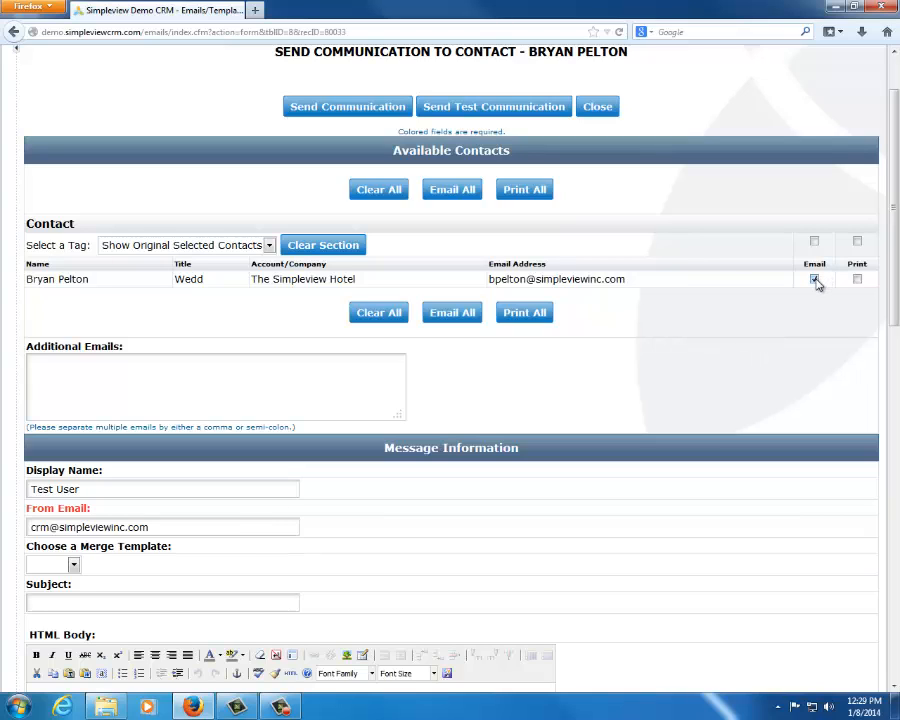
{"action": "left_click", "coordinate": [857, 279]}
{"action": "left_click", "coordinate": [857, 281]}
{"action": "left_click", "coordinate": [814, 280]}
Examine the message's display name, sender email, subject and body fields, along with the signature, attachment and sending options
{"action": "scroll", "coordinate": [484, 398], "scroll_direction": "down", "scroll_amount": 7}
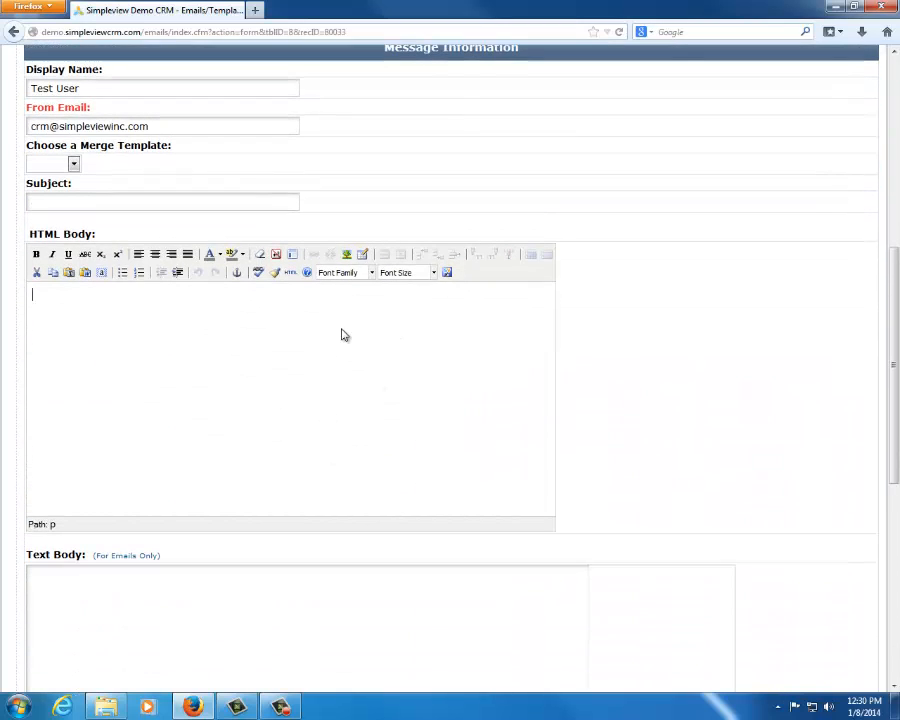
{"action": "left_click_drag", "start_coordinate": [86, 89], "coordinate": [10, 91]}
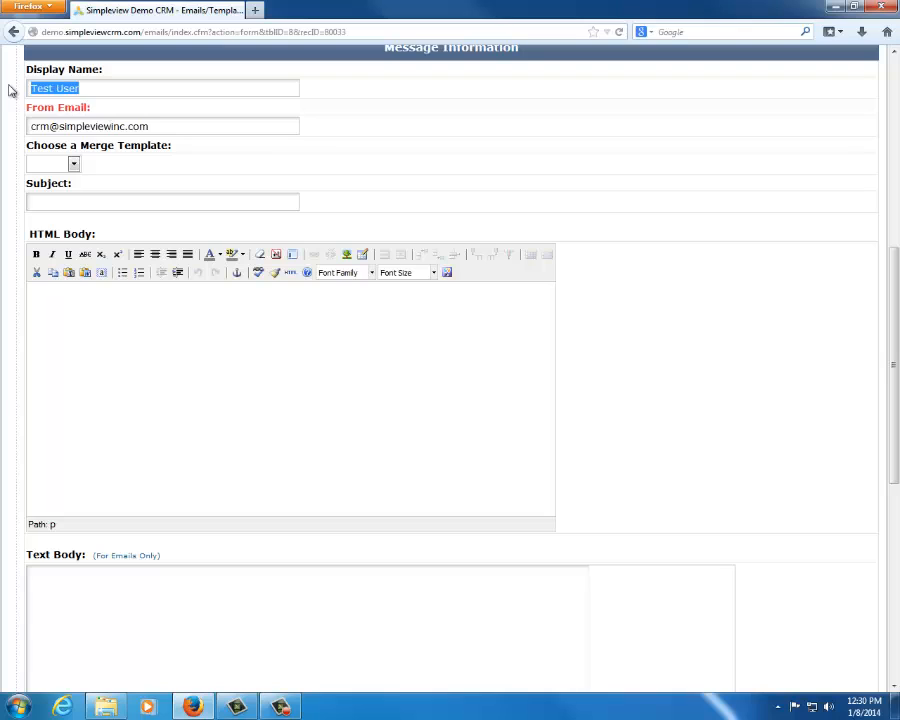
{"action": "left_click_drag", "start_coordinate": [177, 125], "coordinate": [2, 125]}
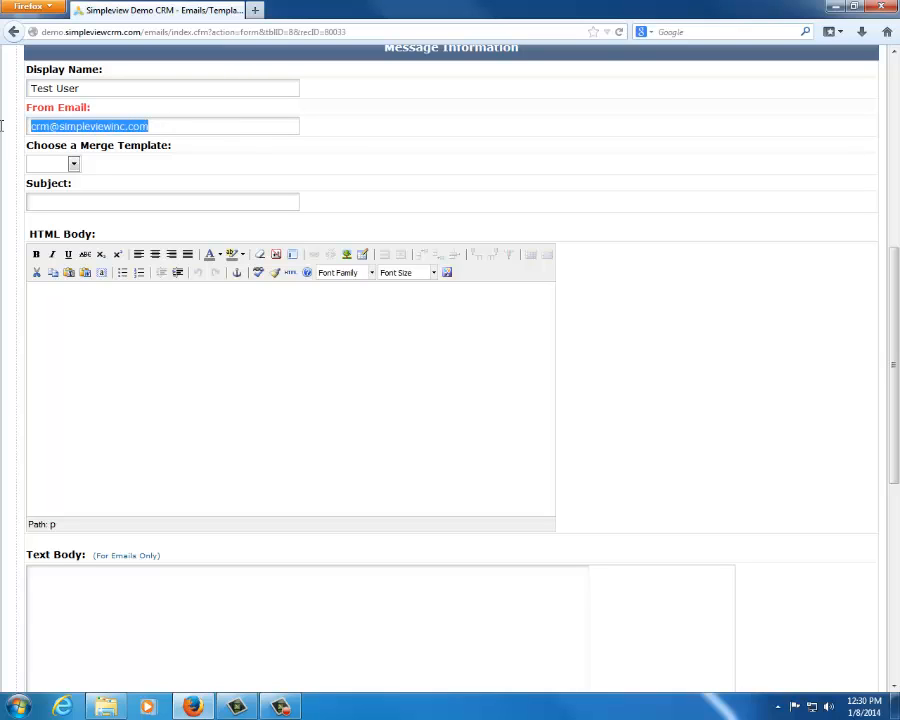
{"action": "left_click", "coordinate": [498, 146]}
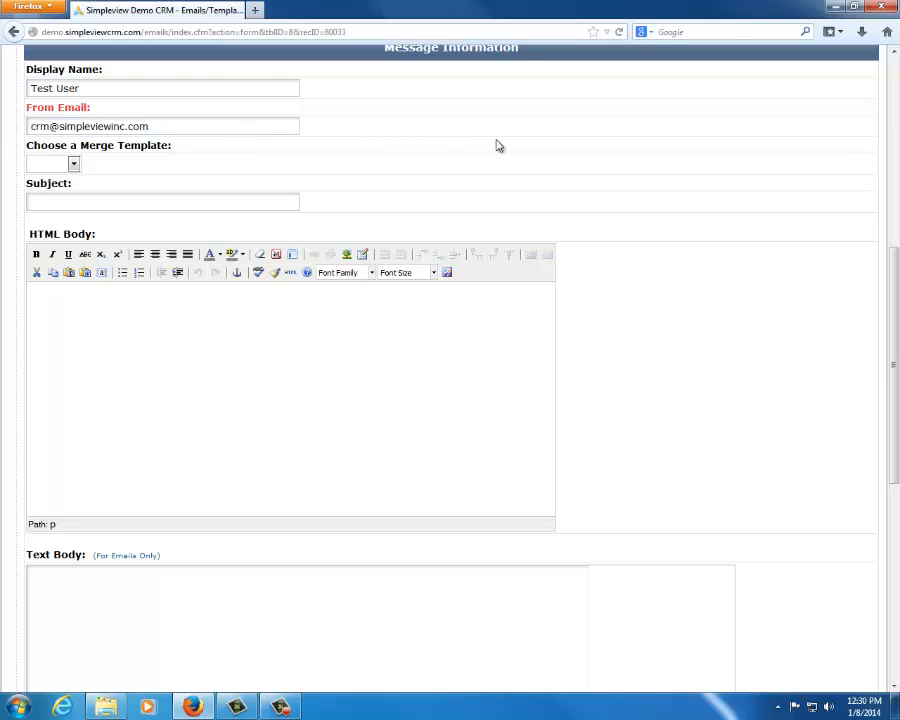
{"action": "left_click", "coordinate": [32, 201]}
{"action": "left_click", "coordinate": [410, 377]}
{"action": "scroll", "coordinate": [685, 390], "scroll_direction": "up", "scroll_amount": 8}
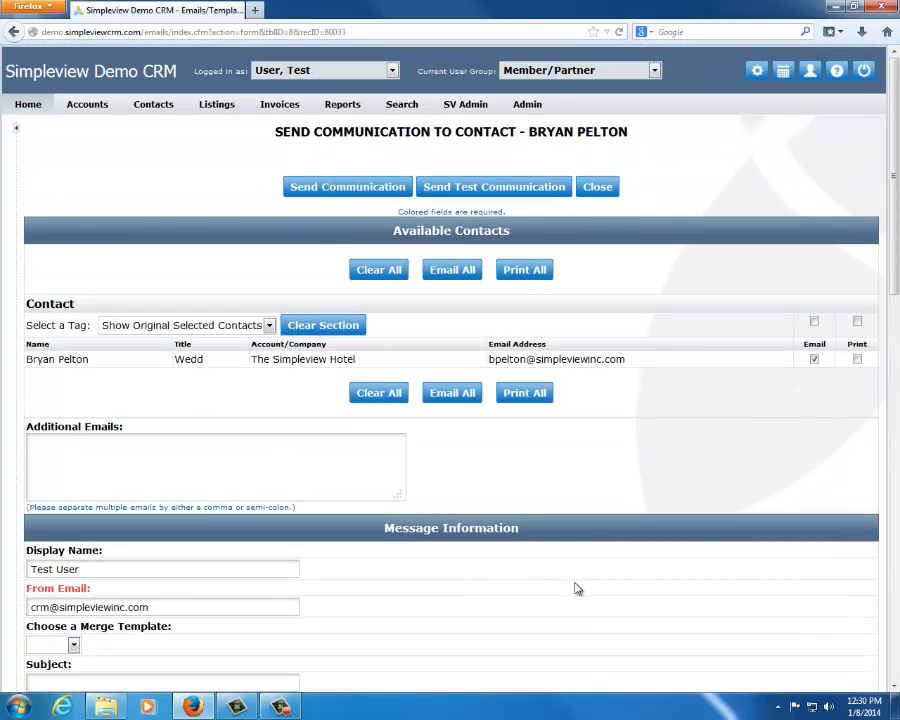
{"action": "scroll", "coordinate": [574, 588], "scroll_direction": "down", "scroll_amount": 10}
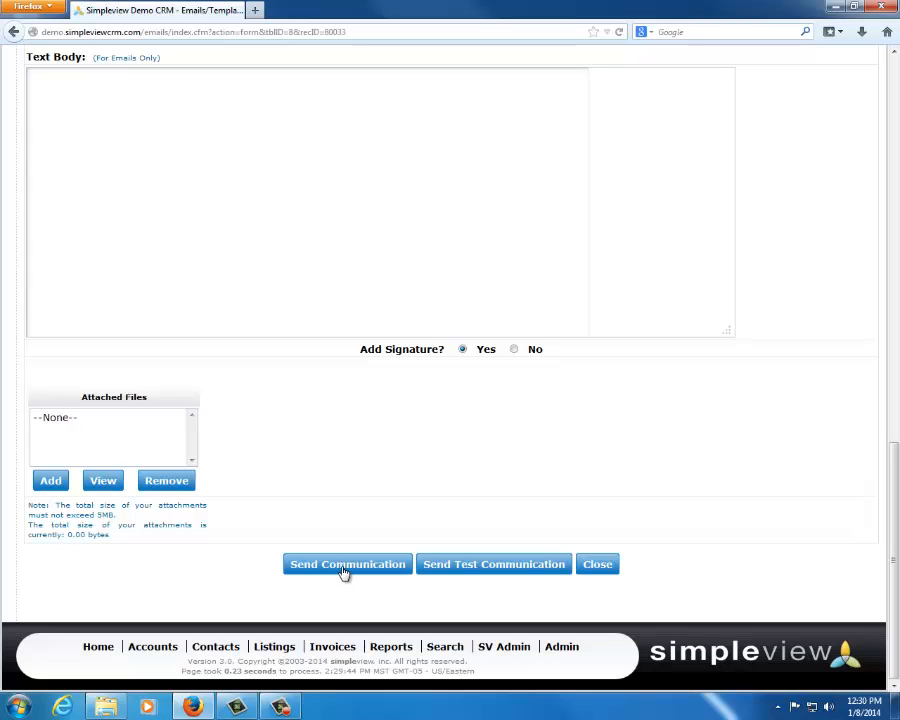
{"action": "scroll", "coordinate": [477, 462], "scroll_direction": "up", "scroll_amount": 6}
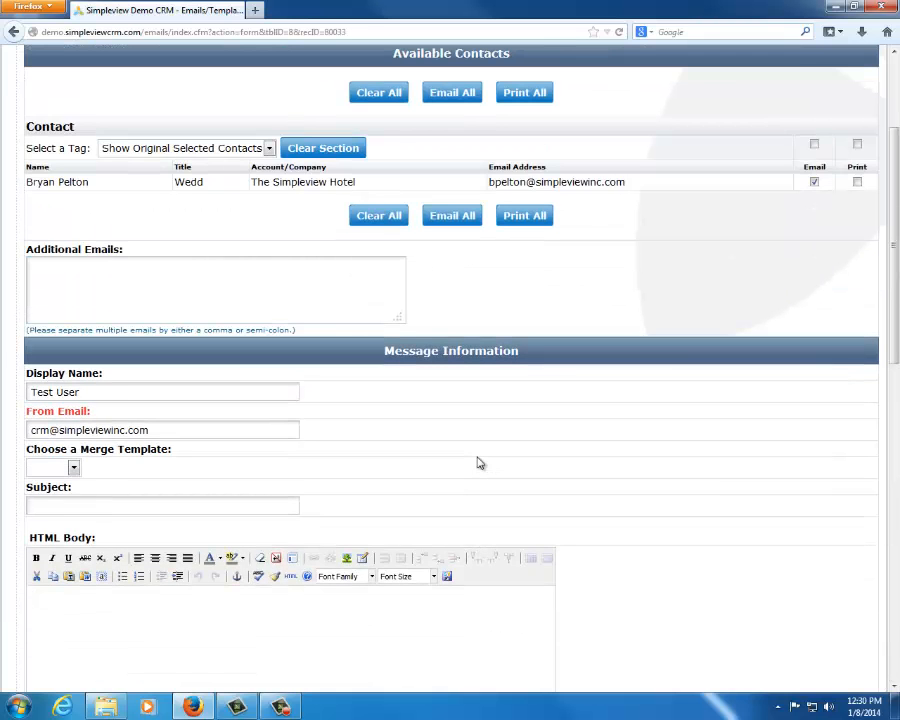
Enter the sample text "hrthrthrth" in the HTML body of the message
{"action": "left_click_drag", "start_coordinate": [626, 182], "coordinate": [308, 519]}
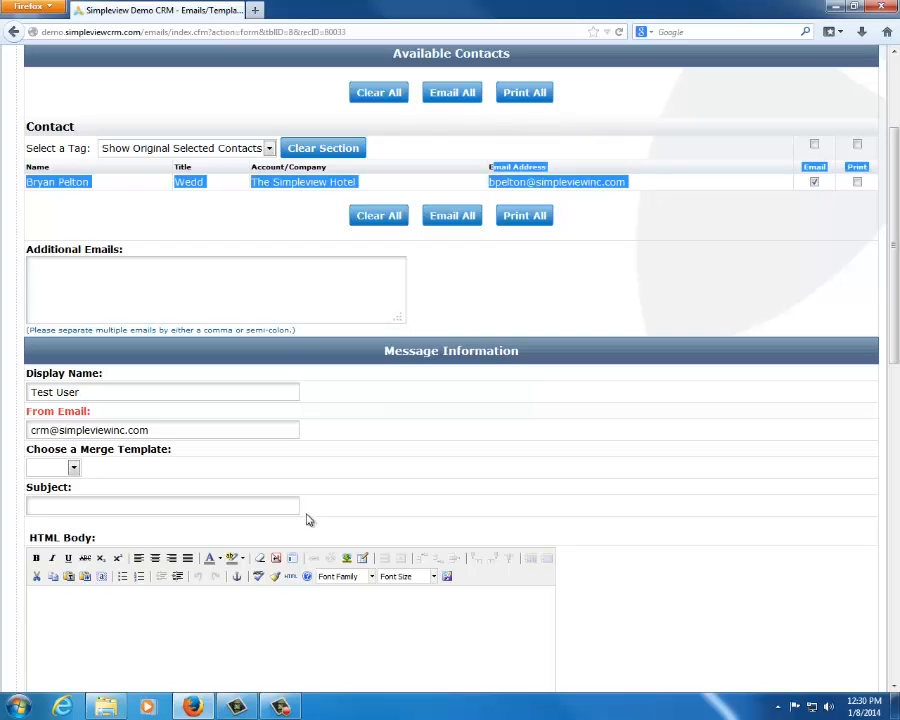
{"action": "left_click", "coordinate": [200, 600]}
{"action": "type", "text": "hrthrthrth"}
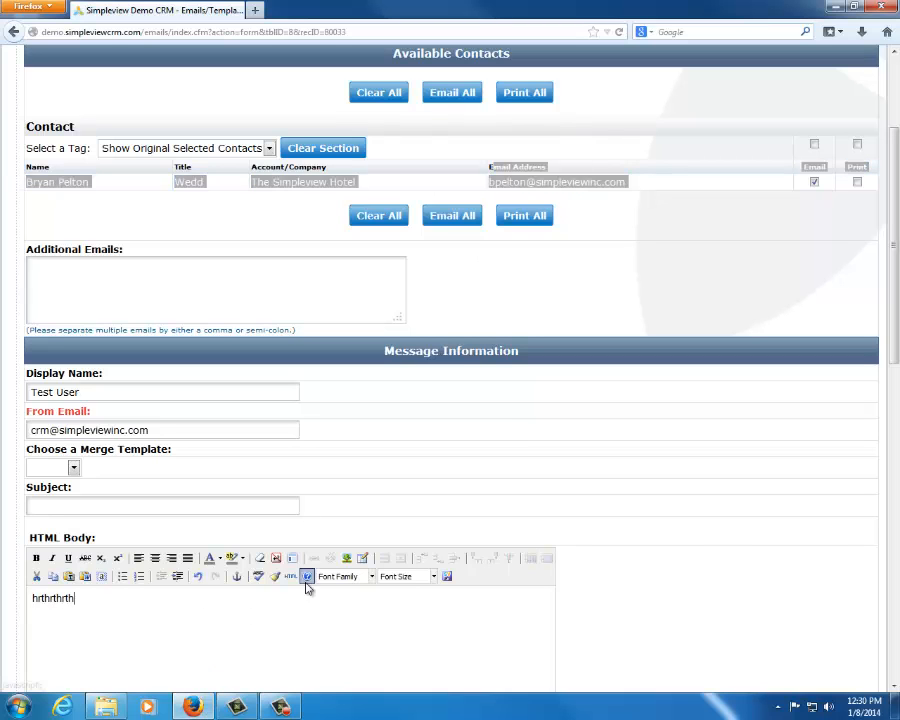
Change the recipient's delivery option from Email to Print and review the message form
{"action": "scroll", "coordinate": [462, 128], "scroll_direction": "up", "scroll_amount": 3}
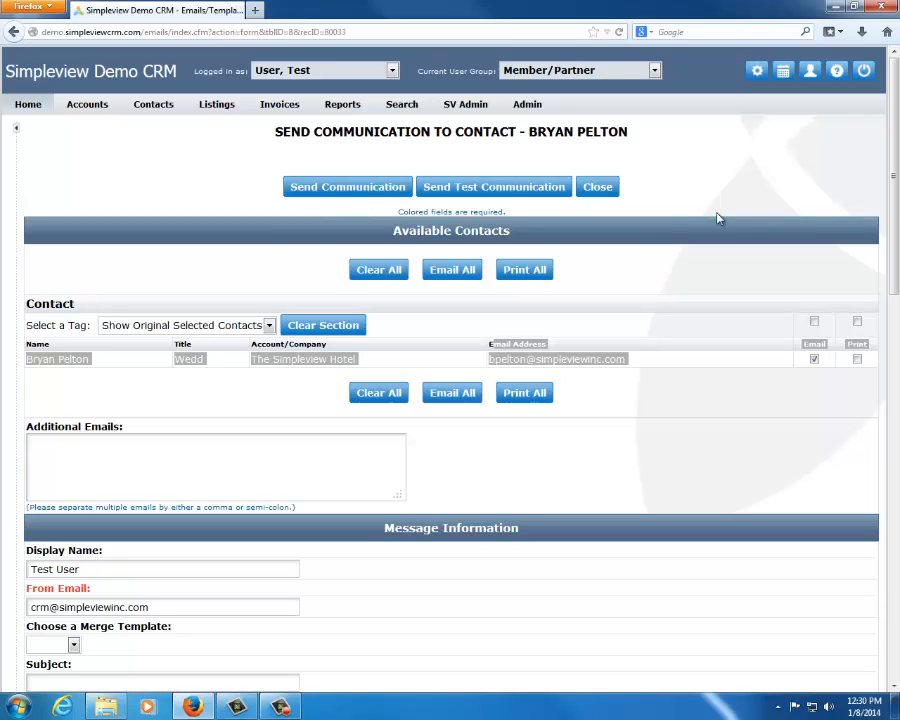
{"action": "left_click", "coordinate": [857, 359]}
{"action": "left_click", "coordinate": [815, 362]}
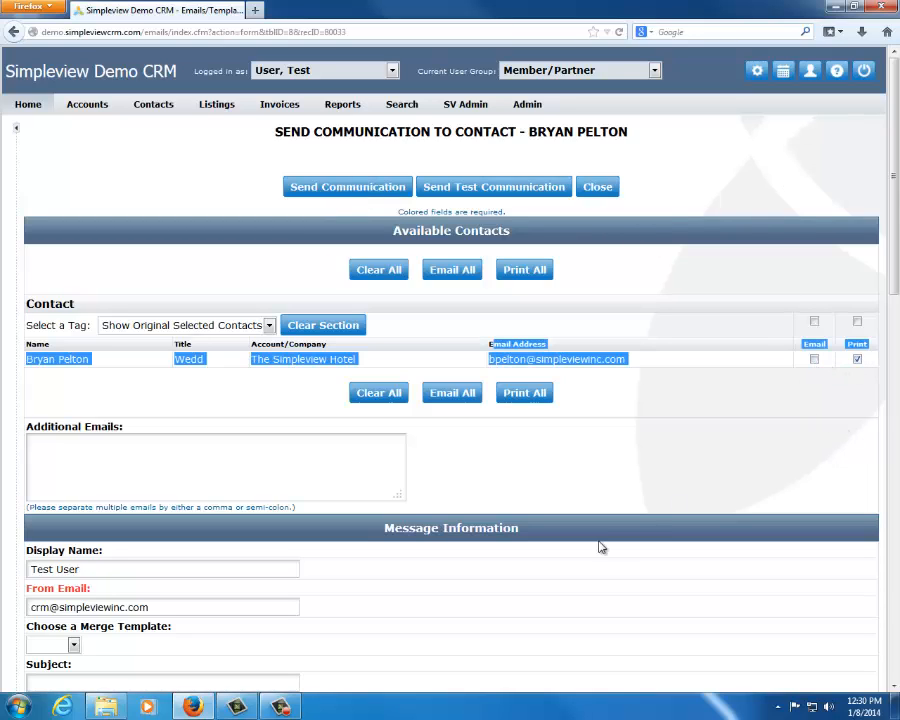
{"action": "scroll", "coordinate": [166, 512], "scroll_direction": "down", "scroll_amount": 5}
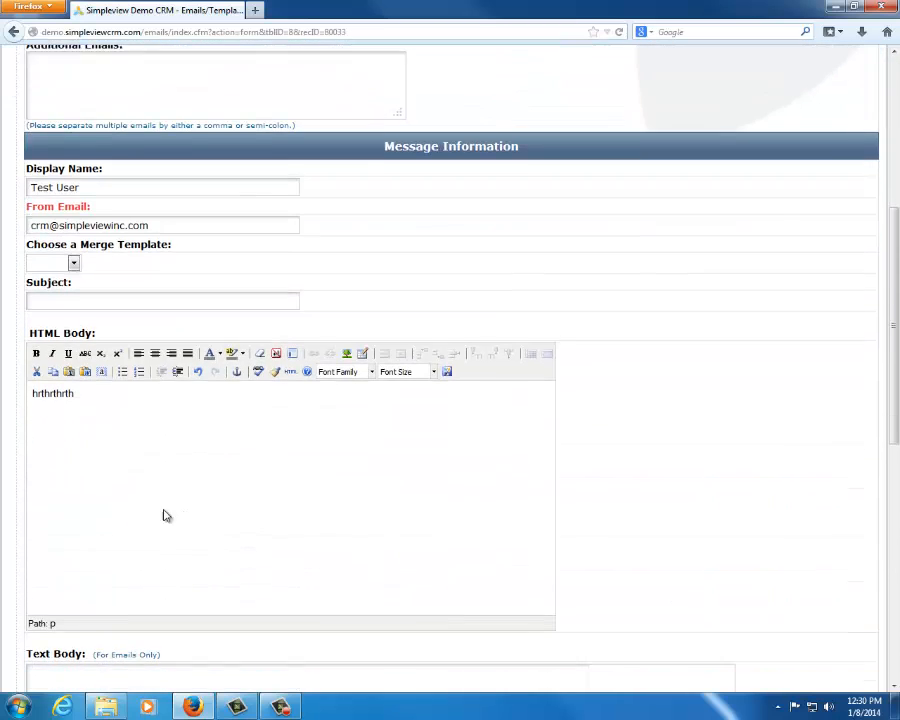
{"action": "scroll", "coordinate": [390, 307], "scroll_direction": "up", "scroll_amount": 4}
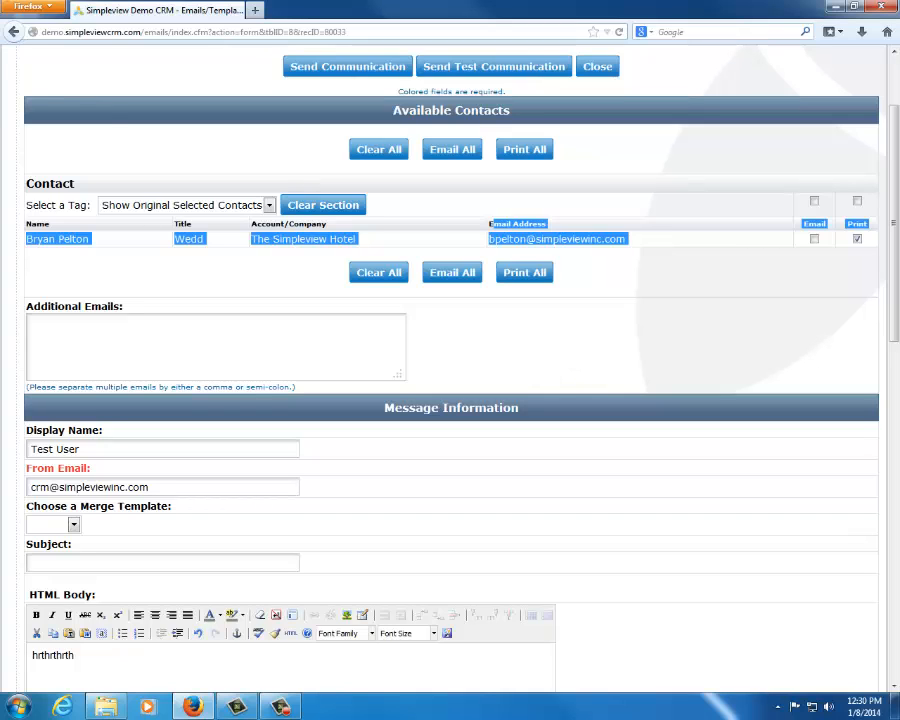
Leave the unsent message and reopen a blank communication form for the same contact
{"action": "left_click", "coordinate": [14, 31]}
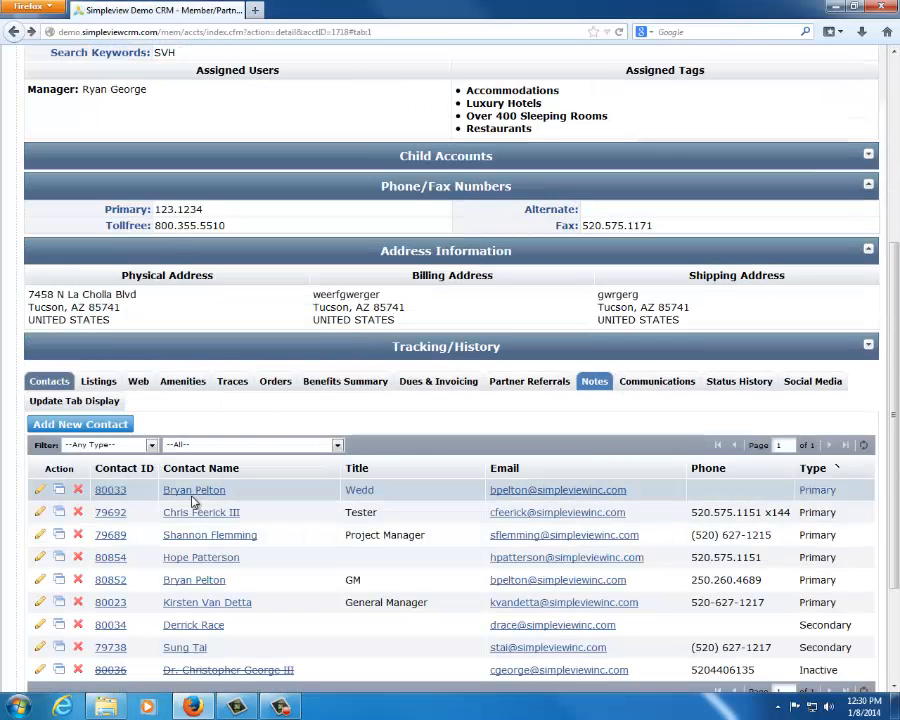
{"action": "left_click", "coordinate": [526, 491]}
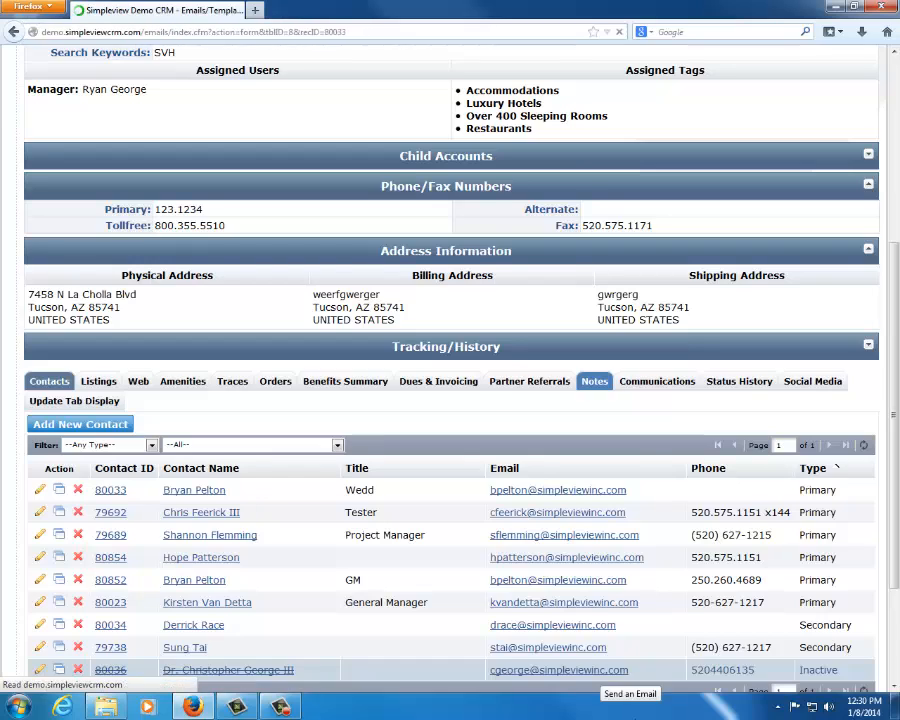
{"action": "scroll", "coordinate": [255, 372], "scroll_direction": "down", "scroll_amount": 5}
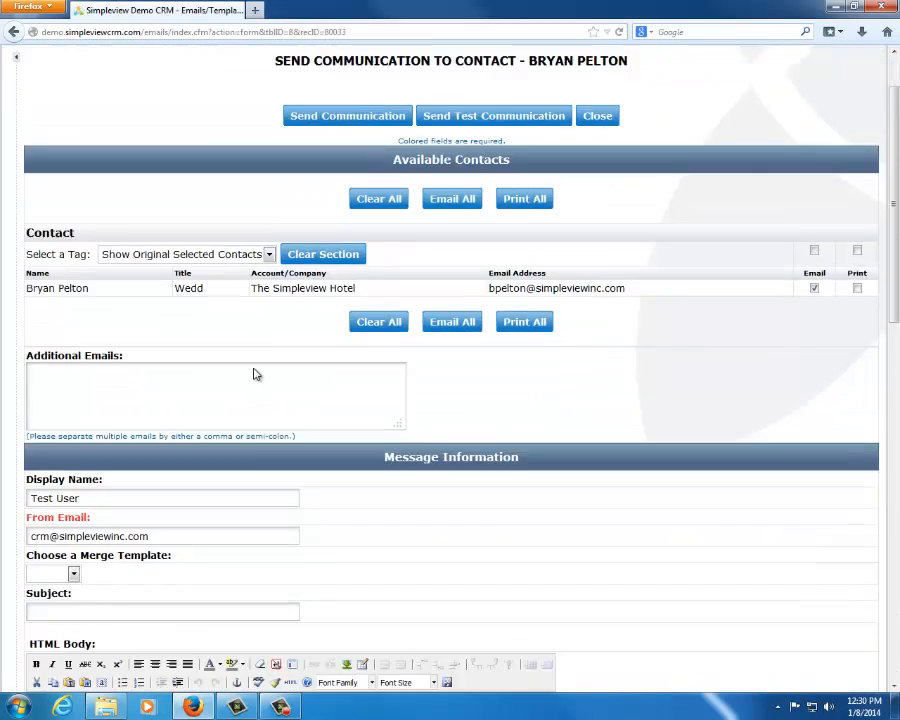
Insert the predefined Welcome Letter template into the HTML body
{"action": "left_click", "coordinate": [363, 395]}
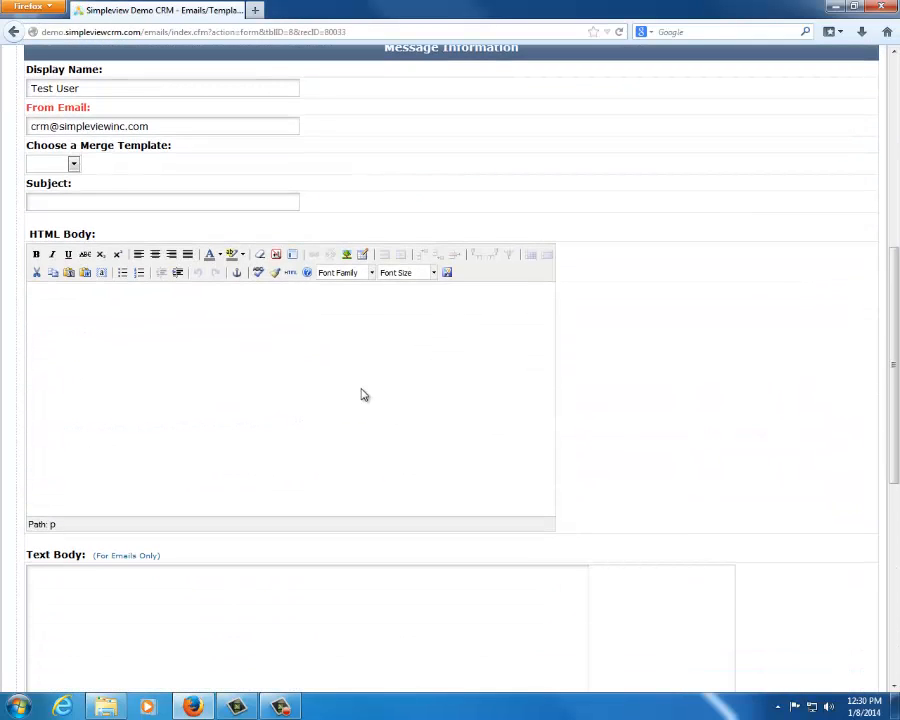
{"action": "left_click", "coordinate": [293, 255]}
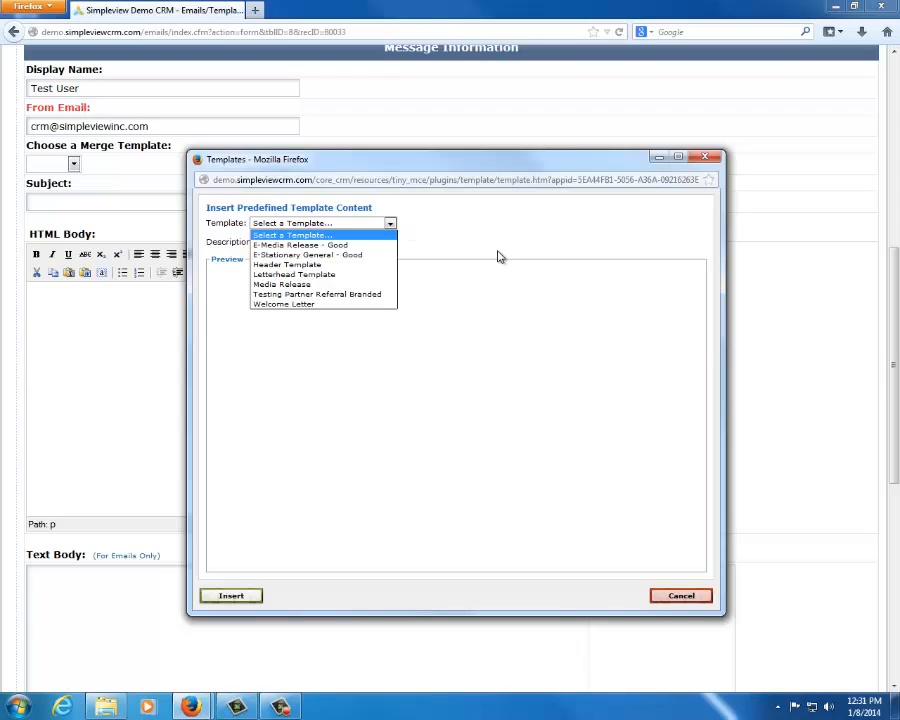
{"action": "left_click", "coordinate": [354, 305]}
{"action": "left_click", "coordinate": [235, 597]}
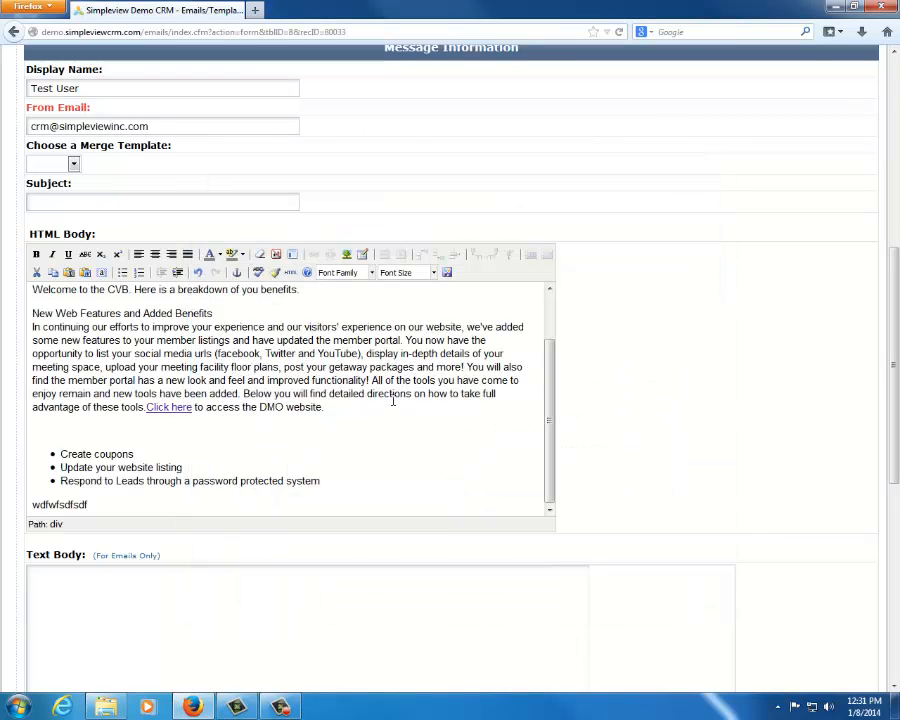
Replace "wn of you benefi" in the letter's welcome sentence with the sample text "rgterkgpoerkjgopk"
{"action": "scroll", "coordinate": [396, 400], "scroll_direction": "up", "scroll_amount": 2}
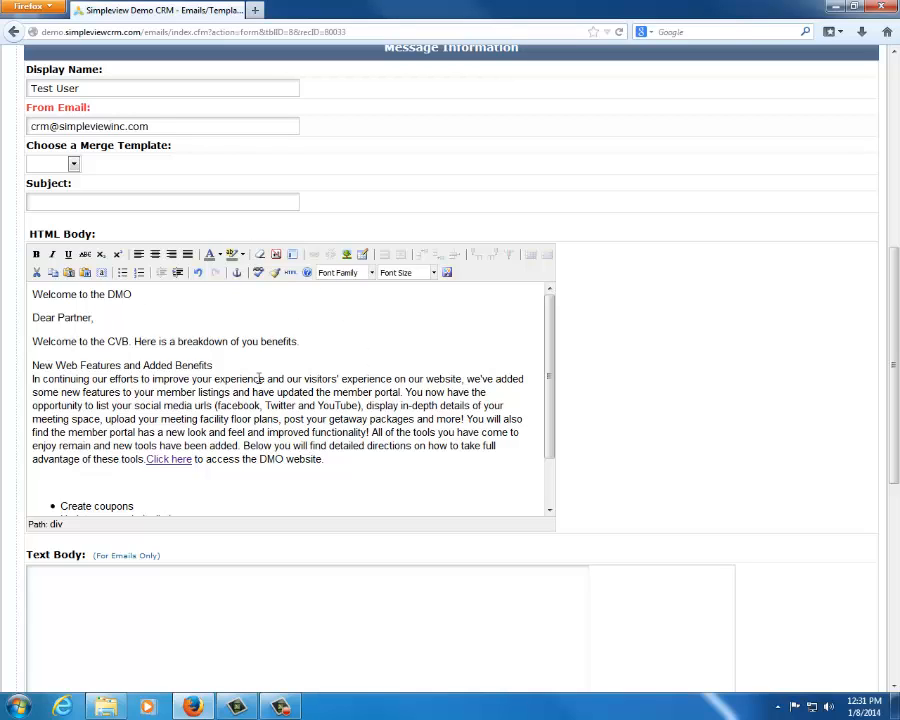
{"action": "left_click_drag", "start_coordinate": [285, 341], "coordinate": [215, 341]}
{"action": "type", "text": "gterkgpoerkjgopk"}
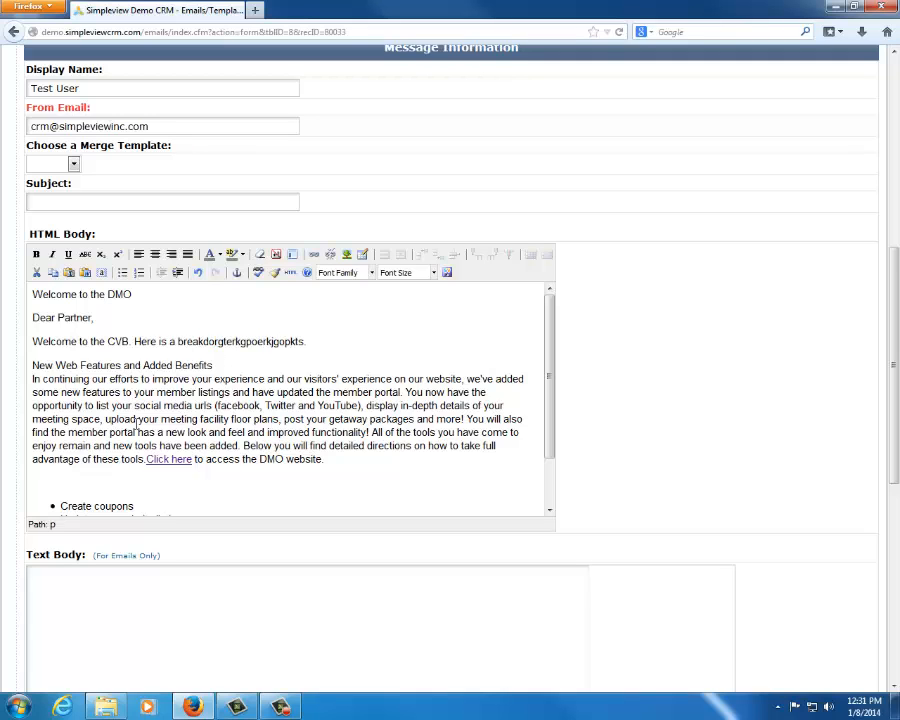
Clear the whole letter from the HTML body and insert the predefined E-Stationary General - Good template instead
{"action": "scroll", "coordinate": [160, 460], "scroll_direction": "down", "scroll_amount": 2}
{"action": "left_click_drag", "start_coordinate": [136, 508], "coordinate": [3, 262]}
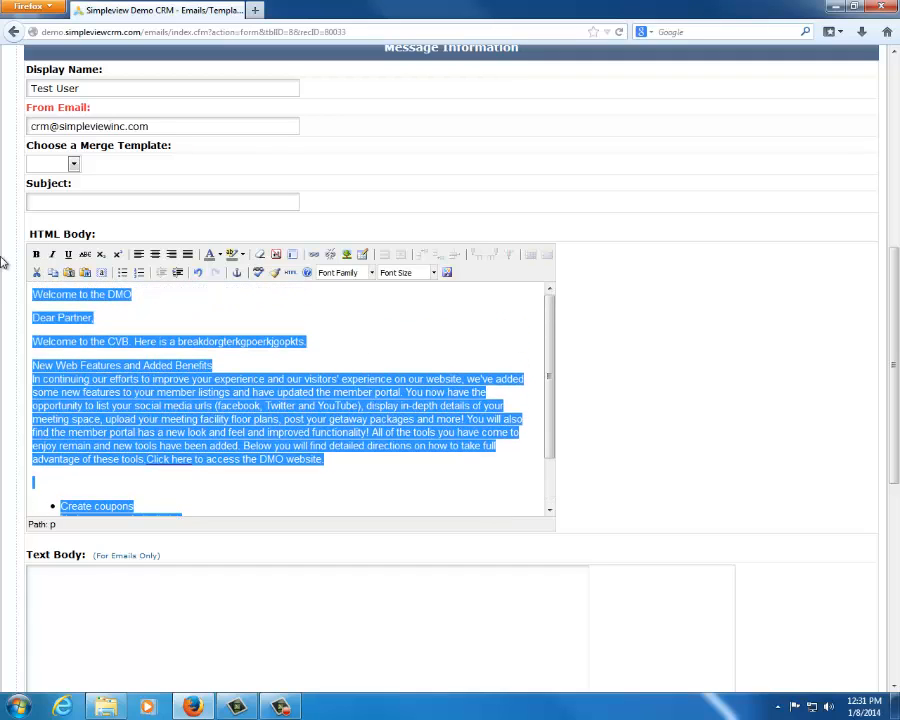
{"action": "key", "text": "Delete"}
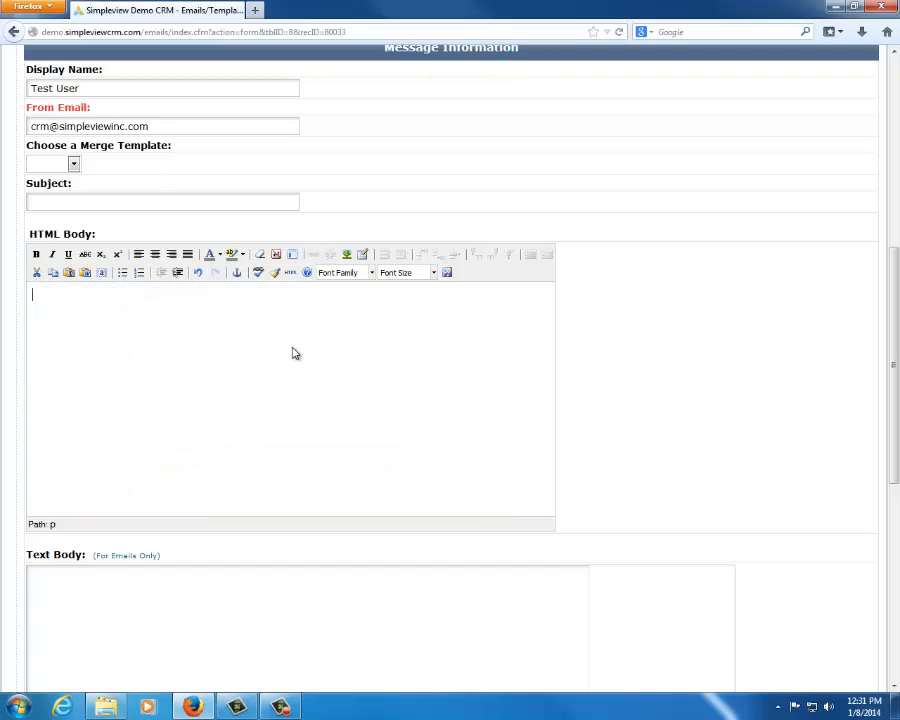
{"action": "left_click", "coordinate": [293, 254]}
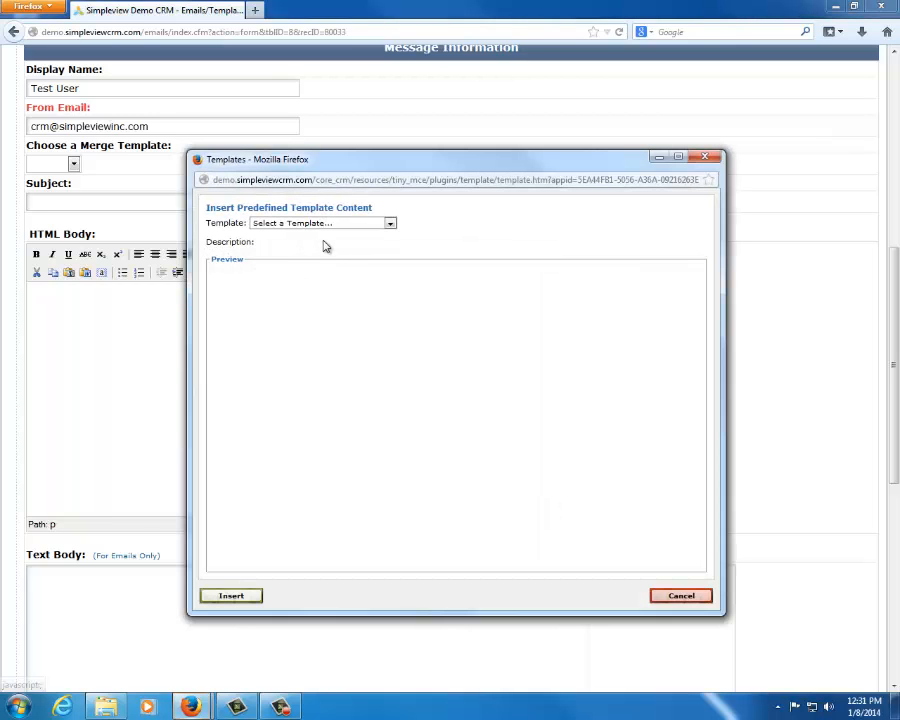
{"action": "left_click", "coordinate": [340, 224]}
{"action": "left_click", "coordinate": [322, 254]}
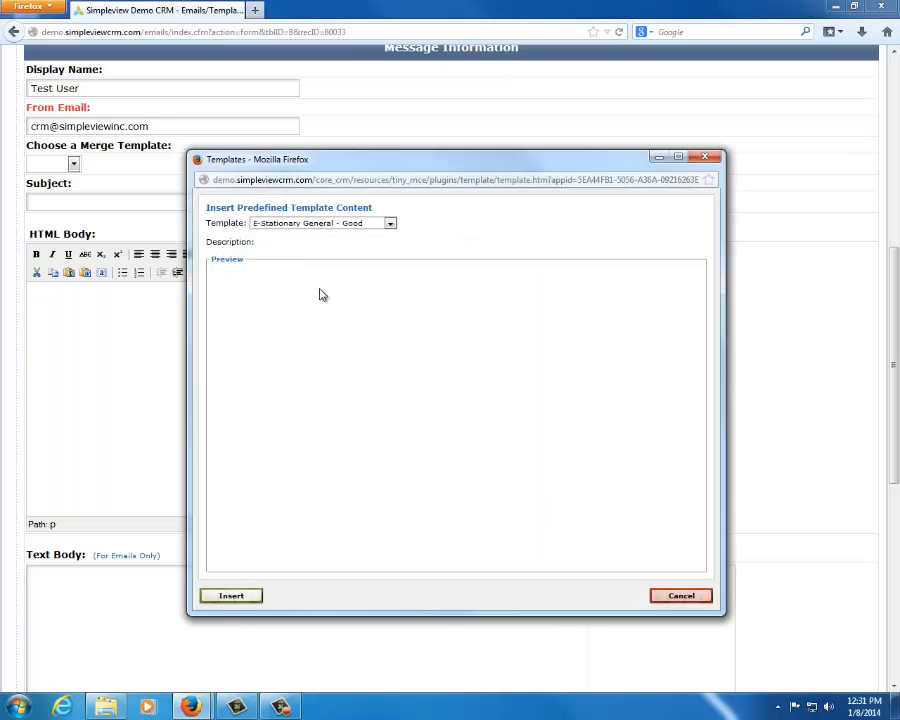
{"action": "left_click", "coordinate": [231, 595]}
Give the message the subject "test" and send the communication to the contact by email
{"action": "scroll", "coordinate": [356, 390], "scroll_direction": "up", "scroll_amount": 5}
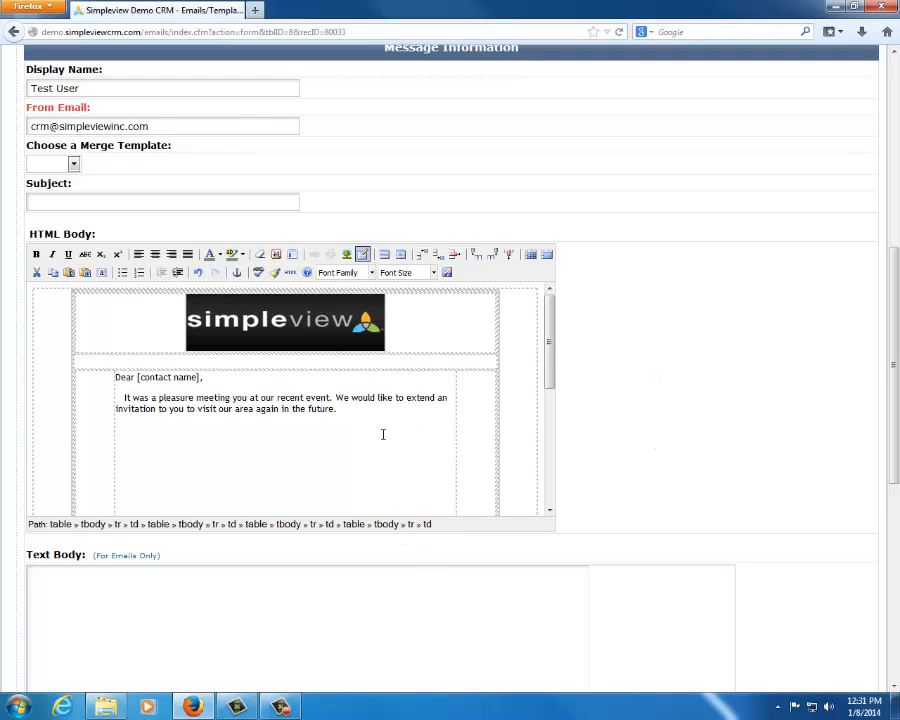
{"action": "scroll", "coordinate": [694, 317], "scroll_direction": "up", "scroll_amount": 8}
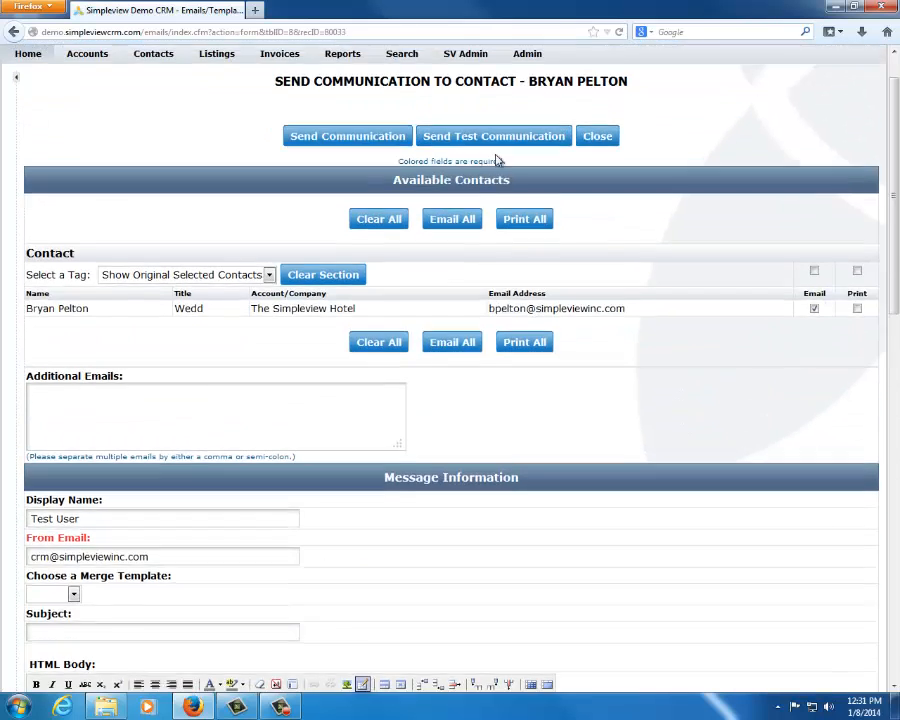
{"action": "left_click", "coordinate": [324, 186]}
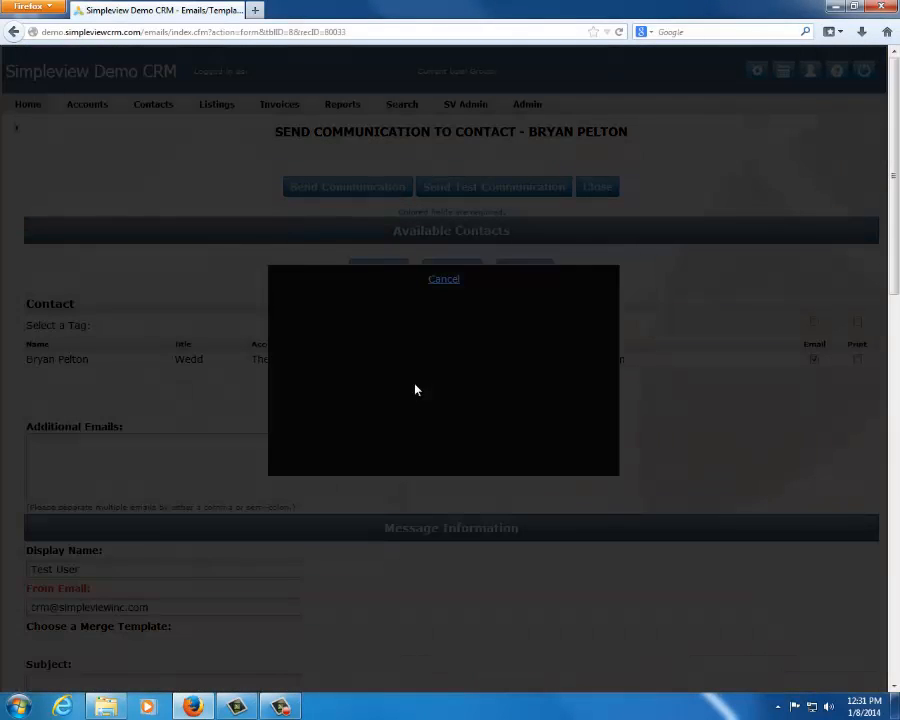
{"action": "left_click", "coordinate": [614, 482]}
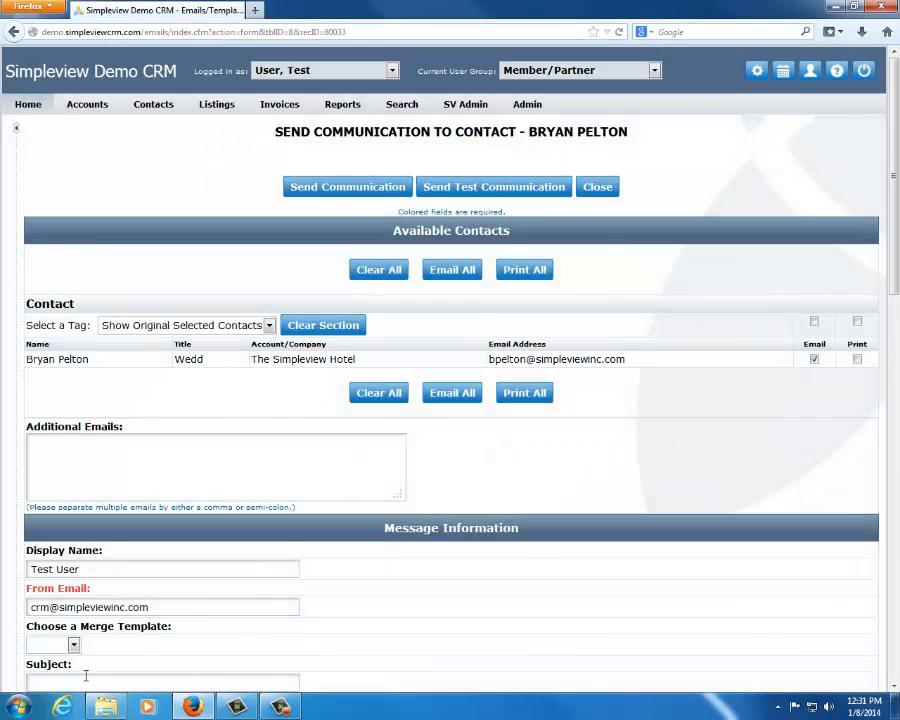
{"action": "type", "text": "test"}
{"action": "left_click", "coordinate": [338, 186]}
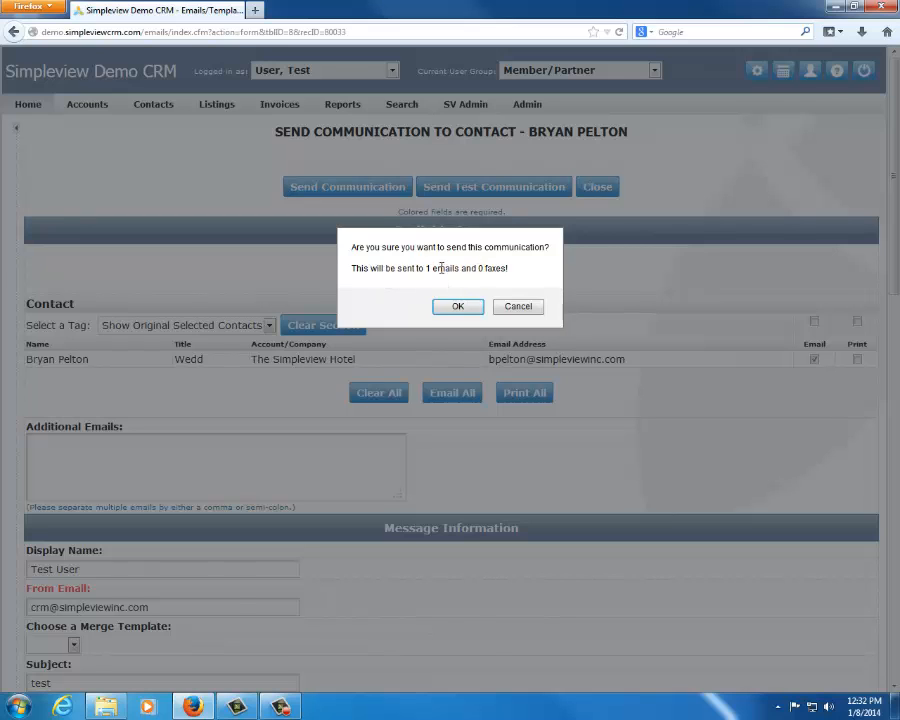
{"action": "left_click", "coordinate": [456, 306]}
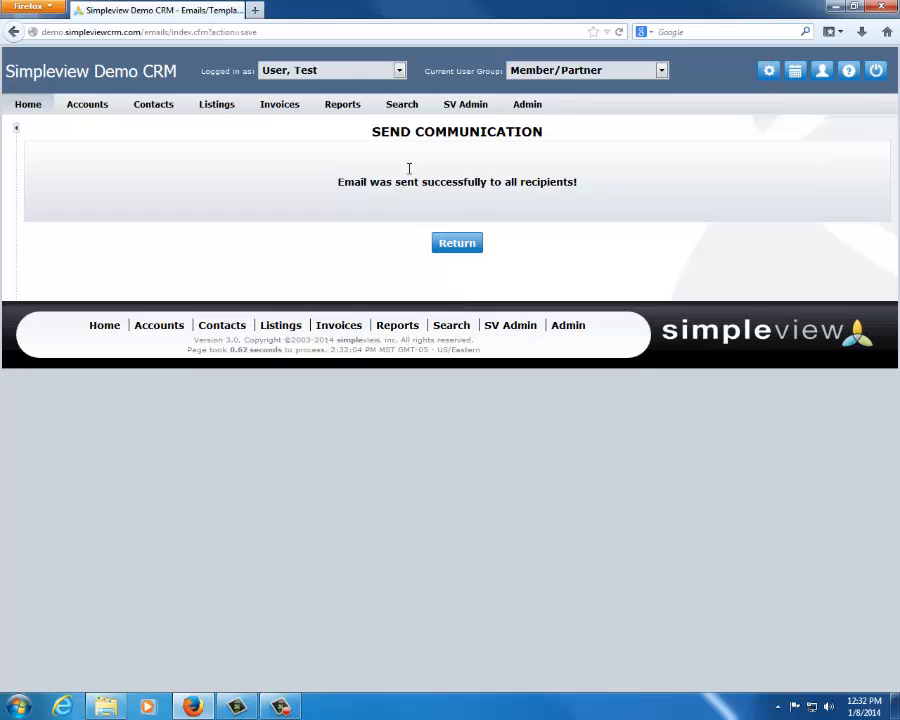
Return to The Simpleview Hotel account and open the communications list of its primary contact titled Wedd
{"action": "left_click", "coordinate": [16, 129]}
{"action": "left_click", "coordinate": [60, 266]}
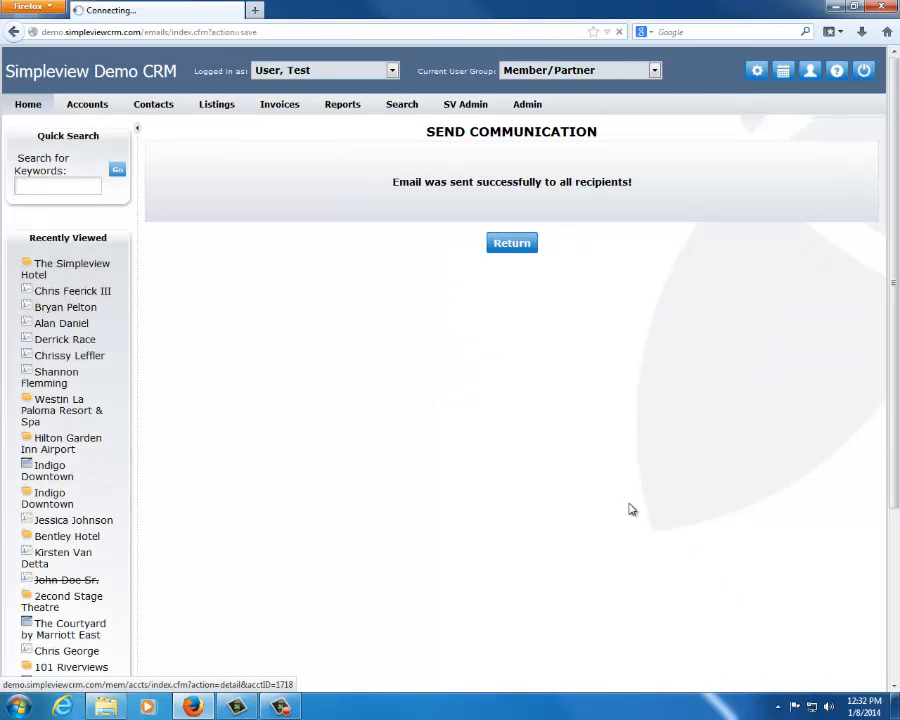
{"action": "scroll", "coordinate": [467, 400], "scroll_direction": "down", "scroll_amount": 5}
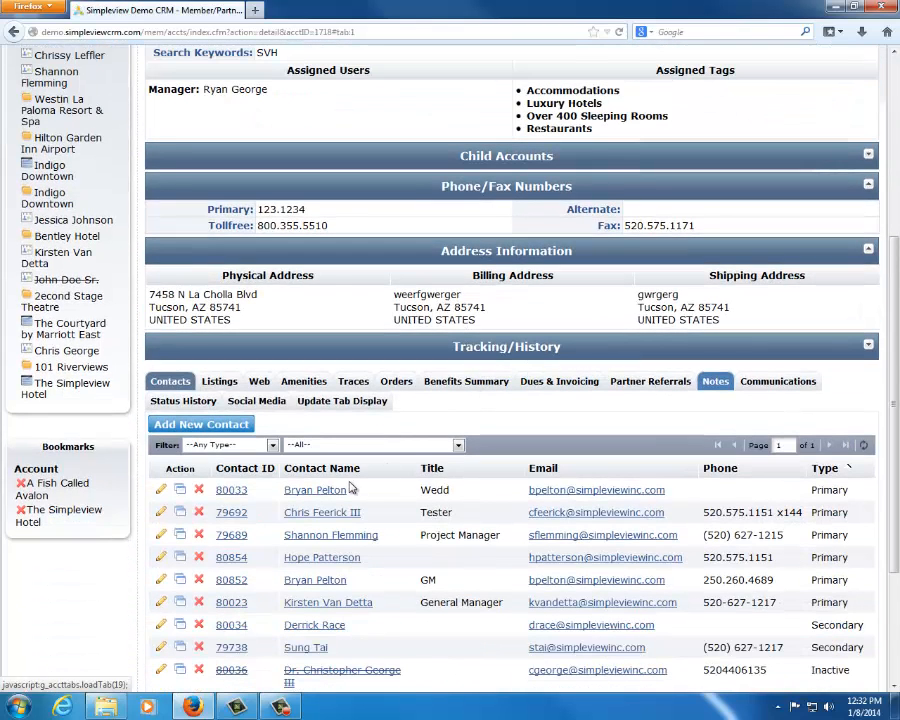
{"action": "left_click", "coordinate": [318, 489]}
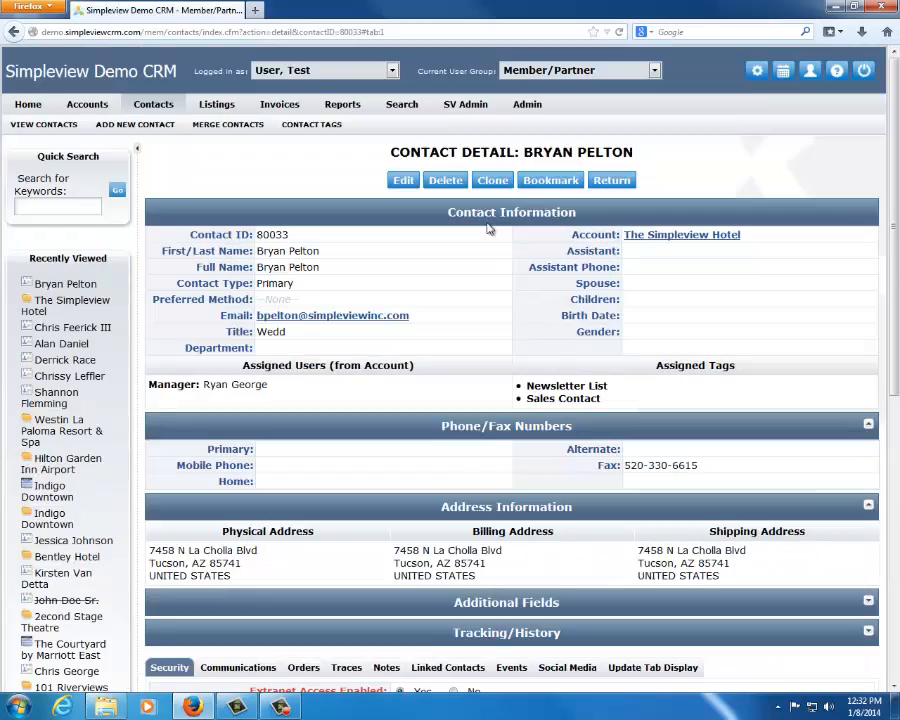
{"action": "scroll", "coordinate": [330, 320], "scroll_direction": "down", "scroll_amount": 5}
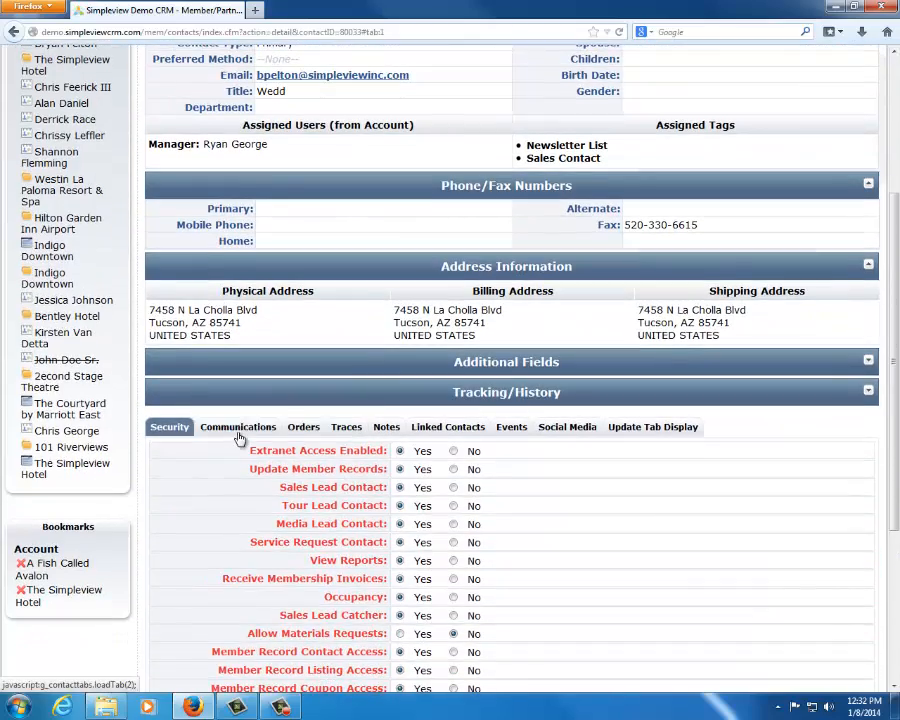
{"action": "left_click", "coordinate": [232, 426]}
{"action": "scroll", "coordinate": [578, 258], "scroll_direction": "down", "scroll_amount": 2}
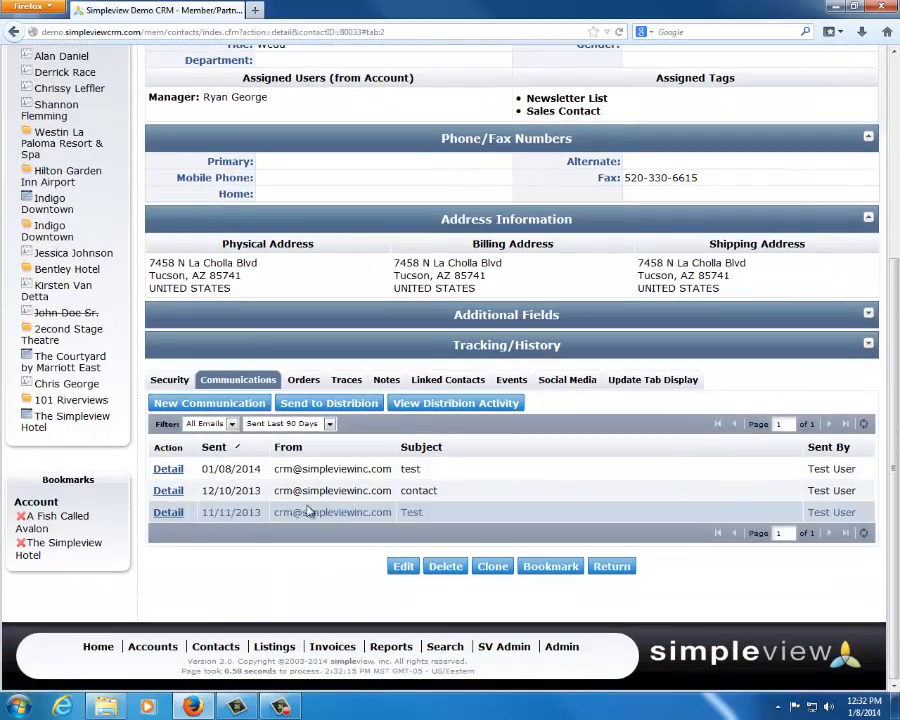
Open the details of the 01/08/2014 "test" communication, view the message that was sent, and check its recipient record
{"action": "left_click_drag", "start_coordinate": [205, 472], "coordinate": [455, 481]}
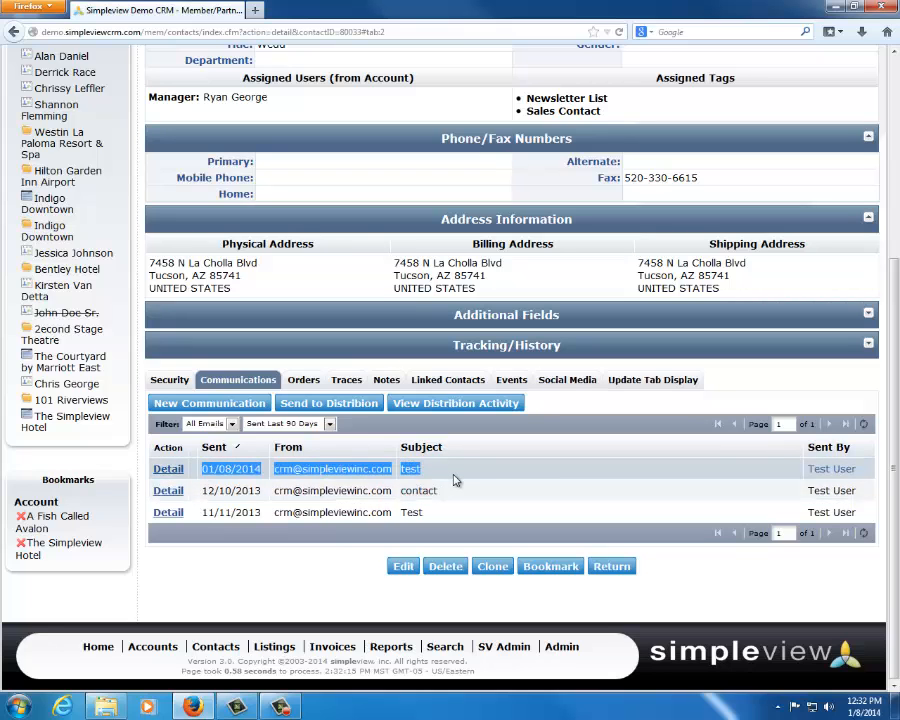
{"action": "left_click", "coordinate": [168, 468]}
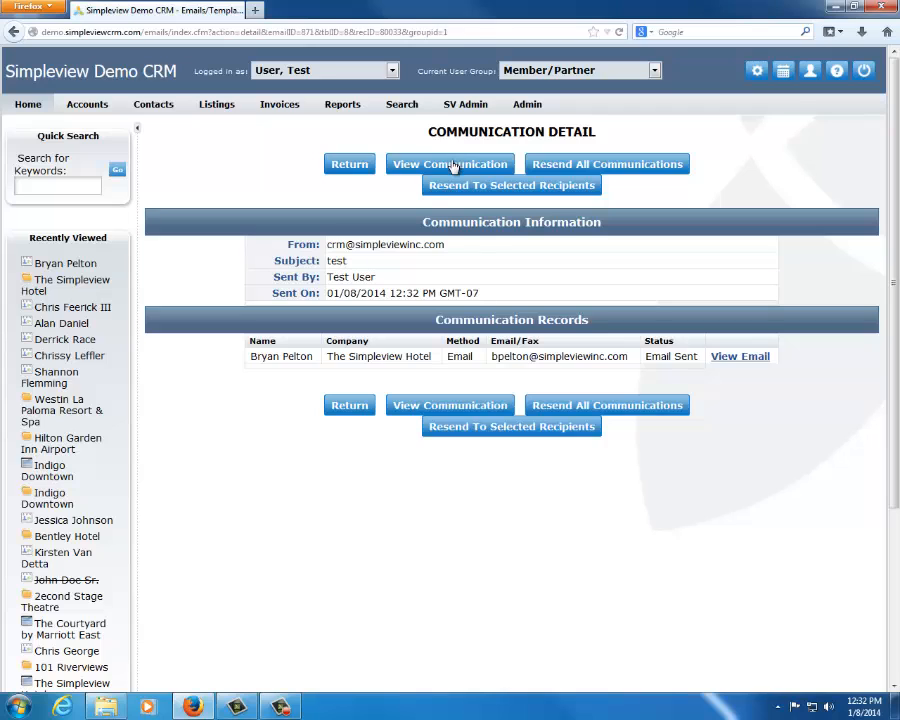
{"action": "left_click", "coordinate": [453, 167]}
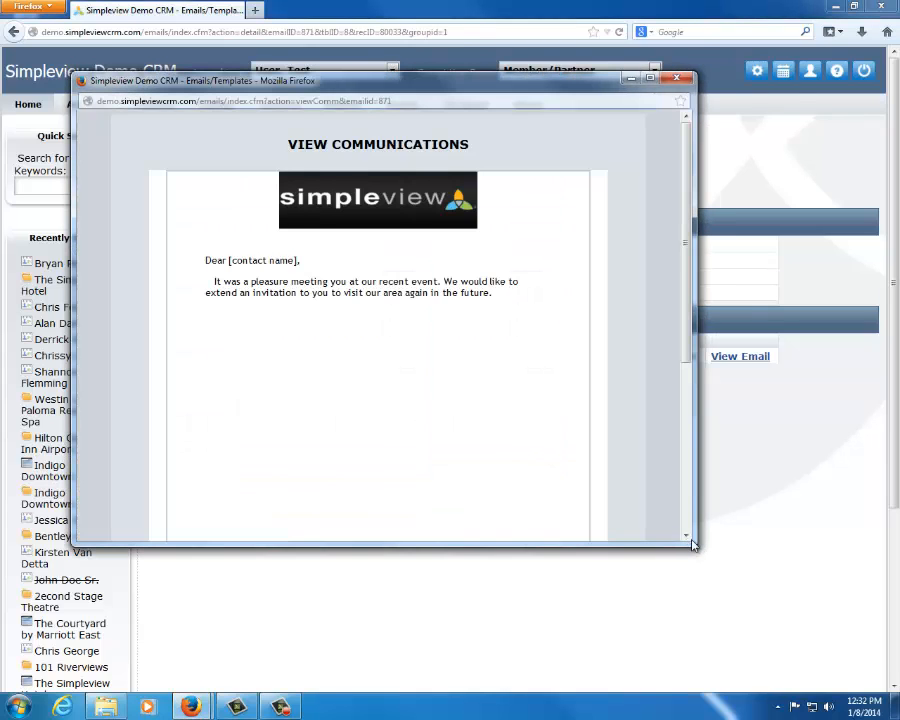
{"action": "left_click", "coordinate": [677, 79]}
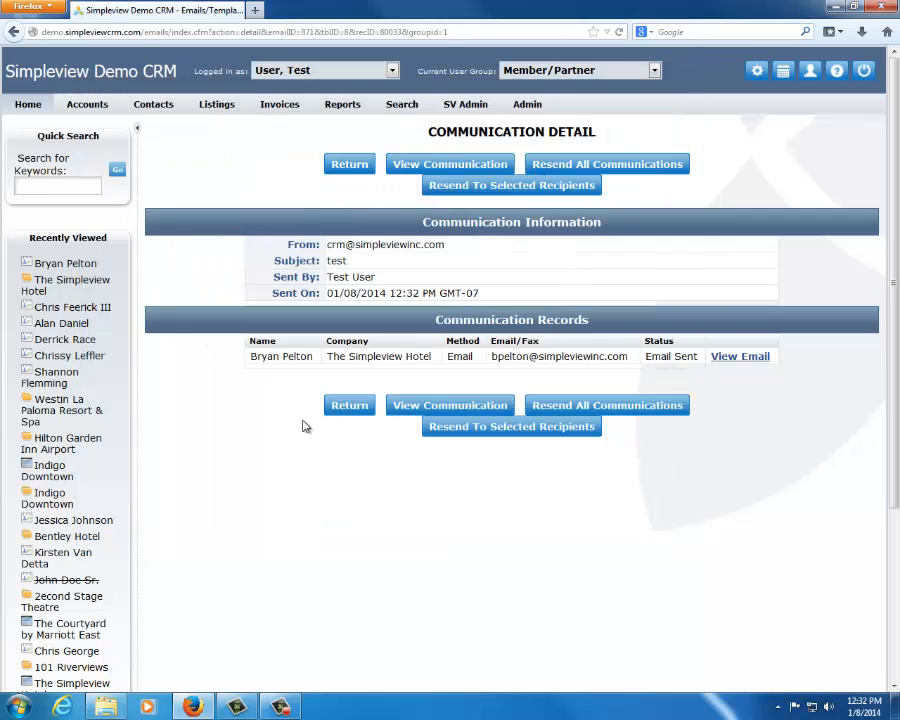
{"action": "left_click_drag", "start_coordinate": [250, 357], "coordinate": [315, 355]}
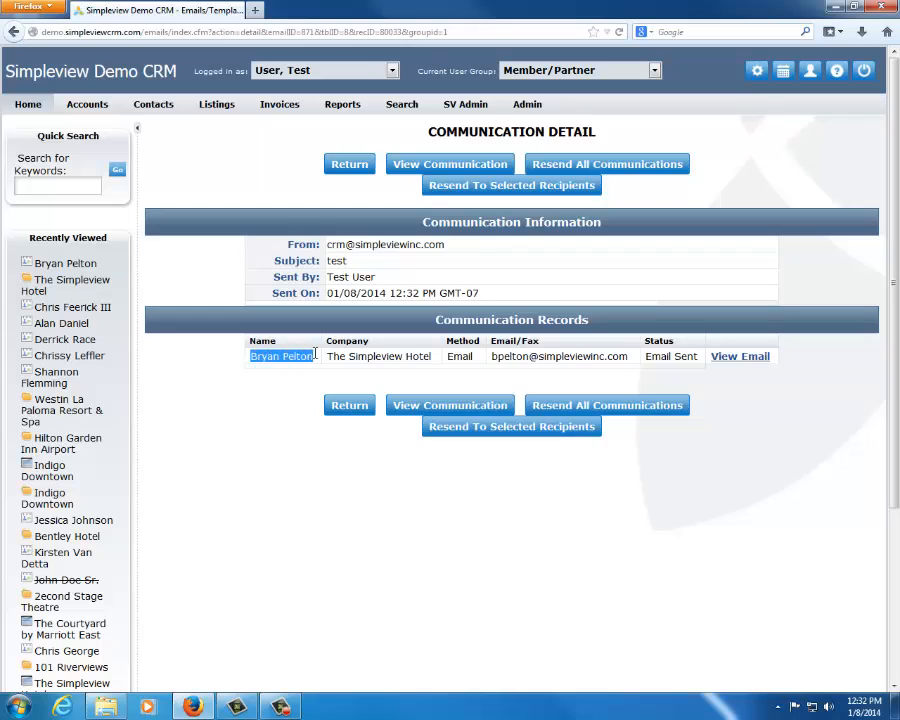
{"action": "left_click", "coordinate": [277, 422]}
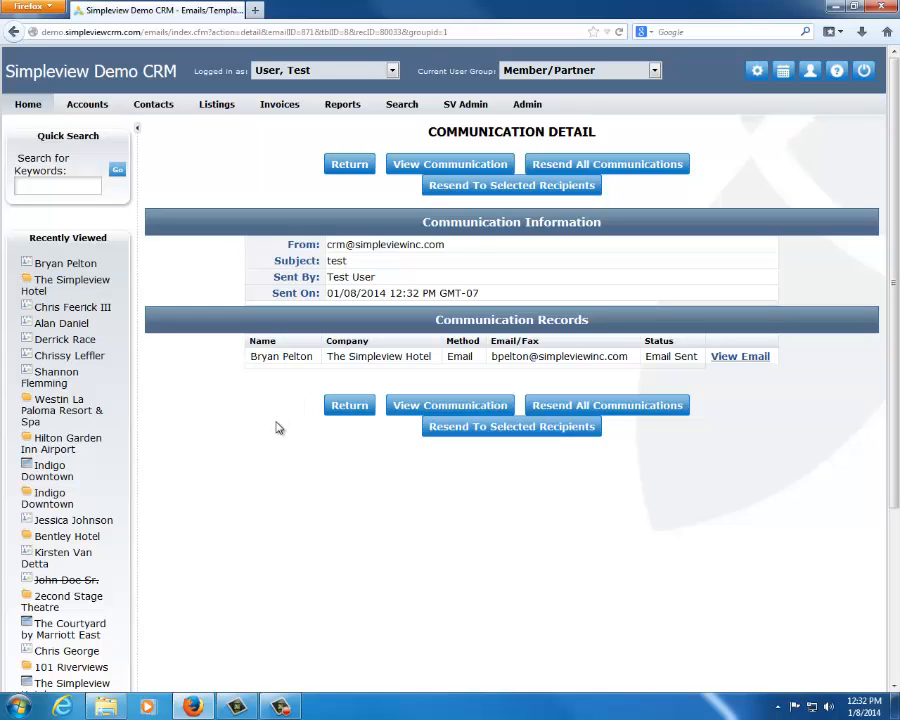
Go back to the contact's communications list and filter it to Show All Sent
{"action": "left_click", "coordinate": [45, 263]}
{"action": "scroll", "coordinate": [259, 500], "scroll_direction": "down", "scroll_amount": 3}
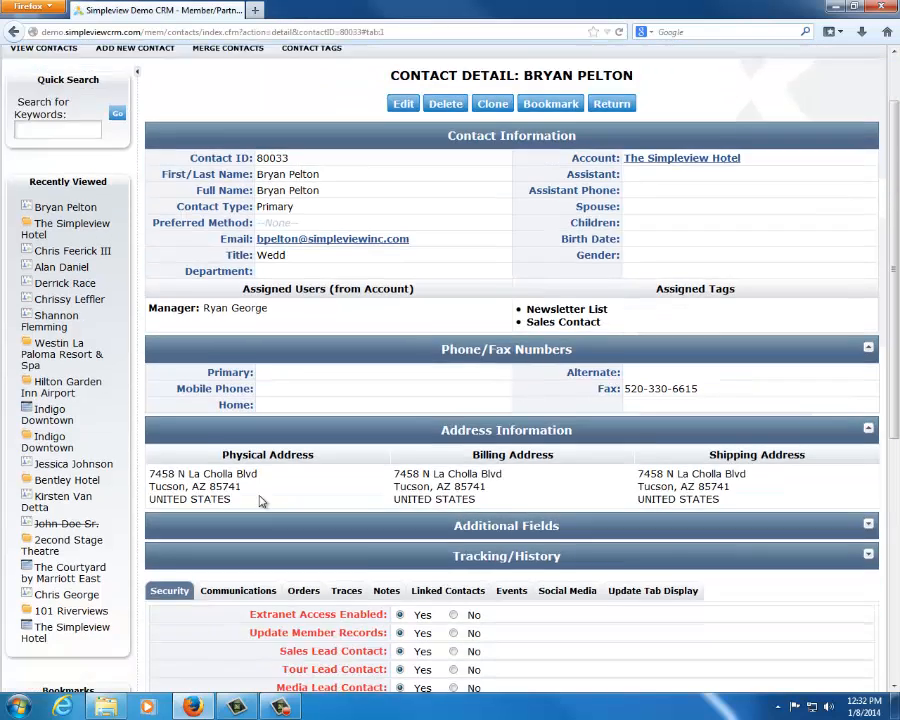
{"action": "left_click", "coordinate": [235, 427]}
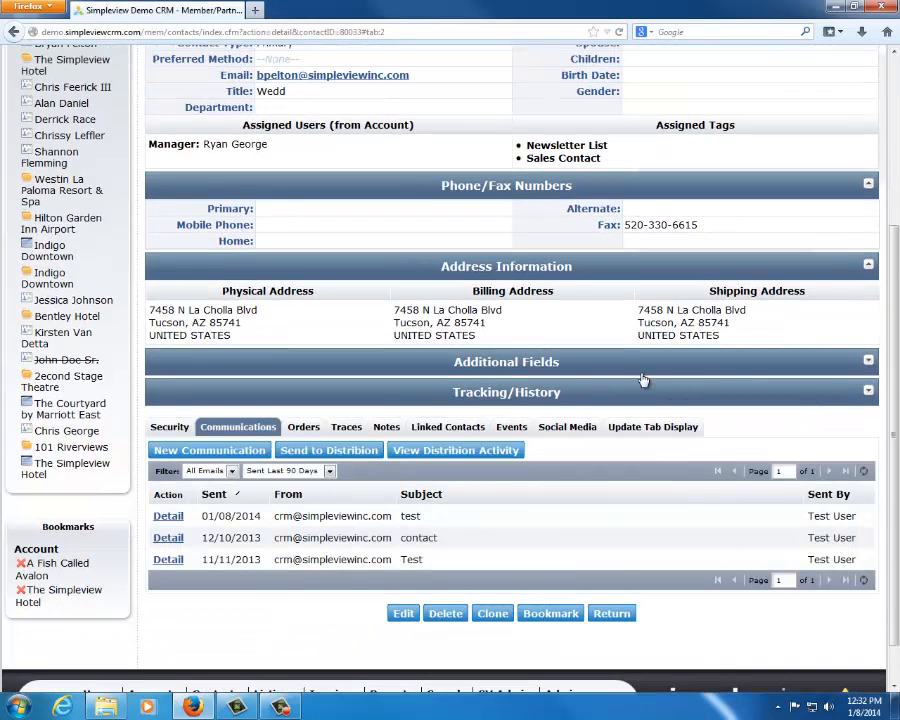
{"action": "left_click", "coordinate": [291, 472]}
{"action": "left_click", "coordinate": [302, 543]}
{"action": "scroll", "coordinate": [570, 450], "scroll_direction": "up", "scroll_amount": 5}
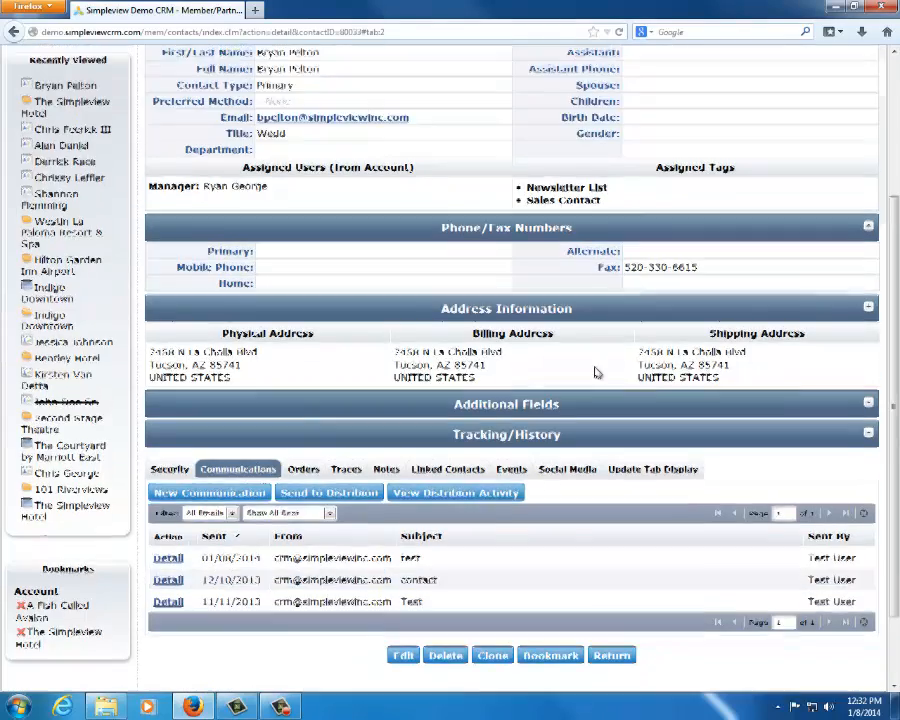
Open The Simpleview Hotel account's communications and start a new communication to the account
{"action": "left_click", "coordinate": [672, 240]}
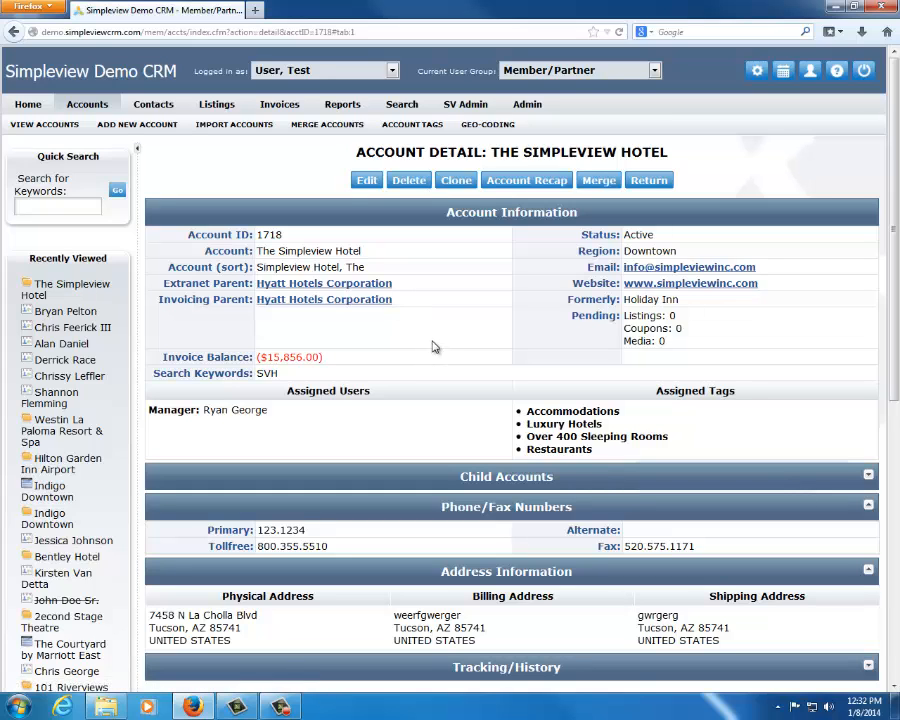
{"action": "scroll", "coordinate": [432, 347], "scroll_direction": "down", "scroll_amount": 5}
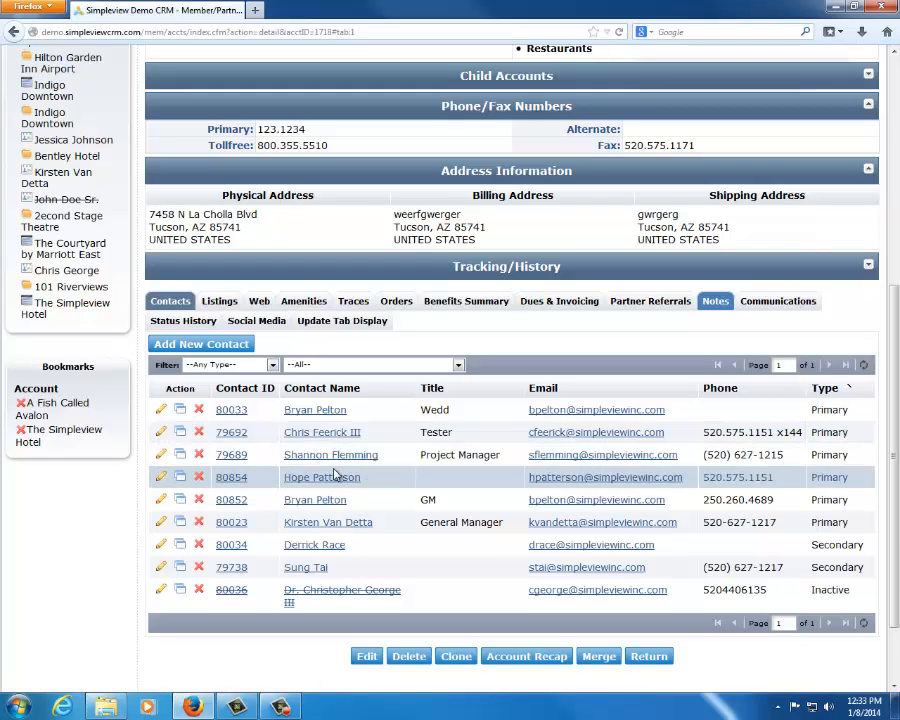
{"action": "scroll", "coordinate": [426, 426], "scroll_direction": "up", "scroll_amount": 4}
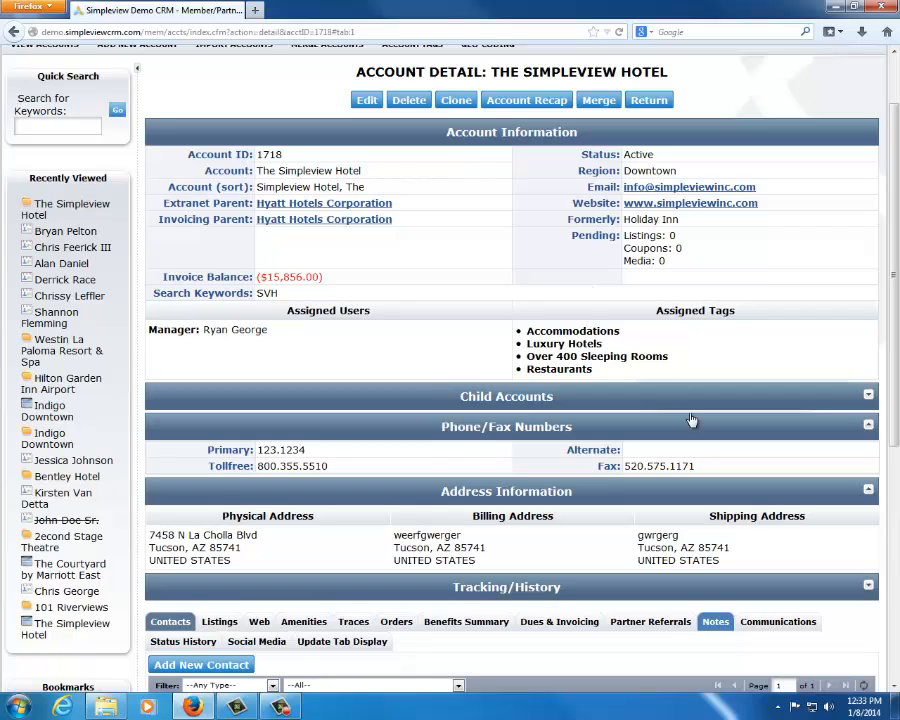
{"action": "scroll", "coordinate": [688, 362], "scroll_direction": "down", "scroll_amount": 3}
{"action": "left_click", "coordinate": [788, 384]}
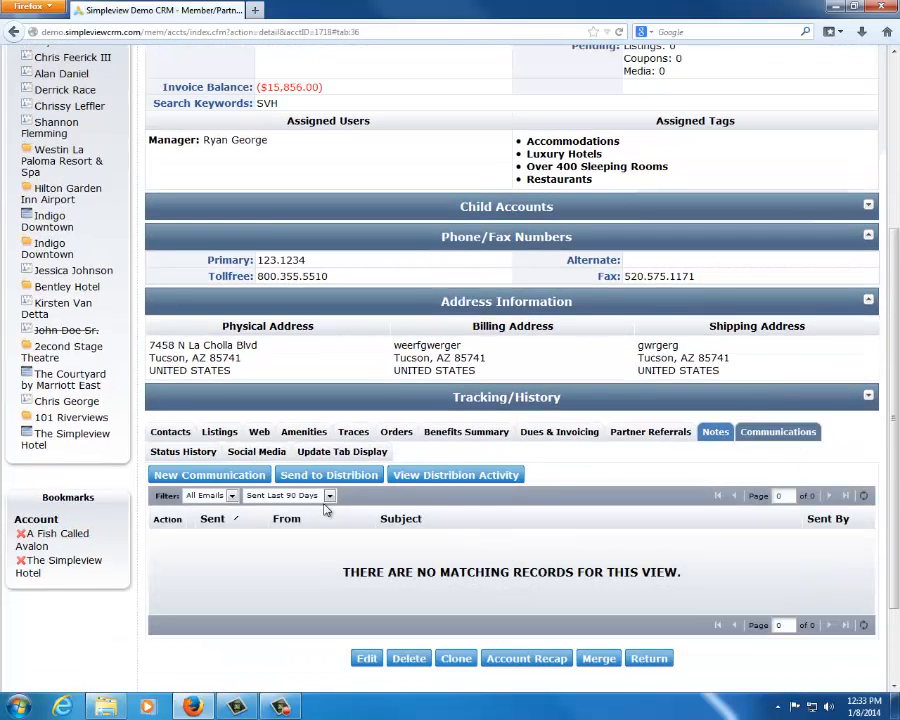
{"action": "left_click", "coordinate": [192, 476]}
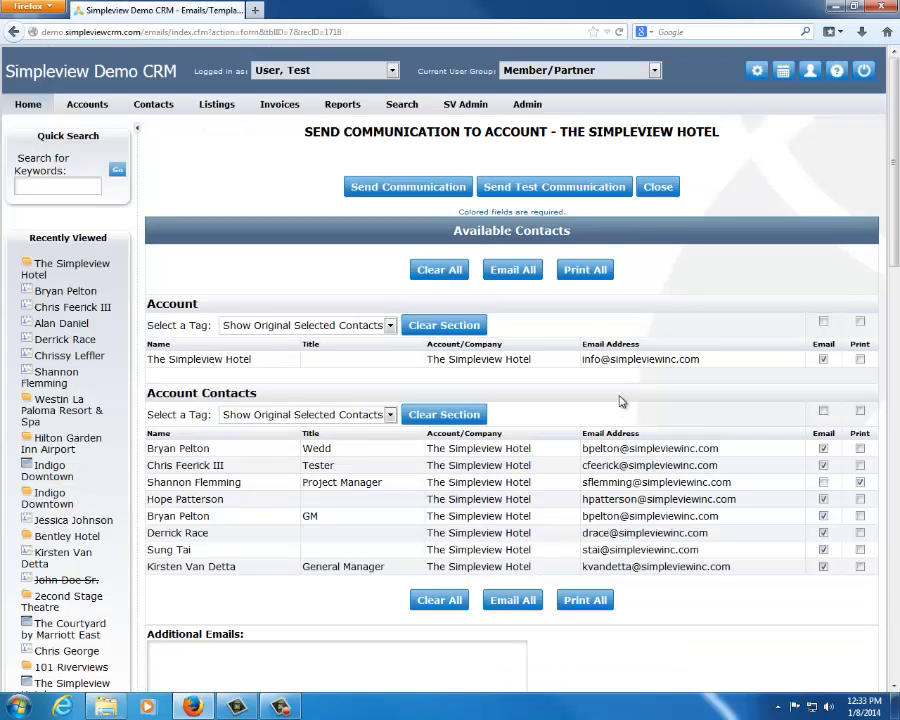
Exclude the account itself and the last three account contacts from the email recipients, and review the message form
{"action": "scroll", "coordinate": [585, 280], "scroll_direction": "down", "scroll_amount": 2}
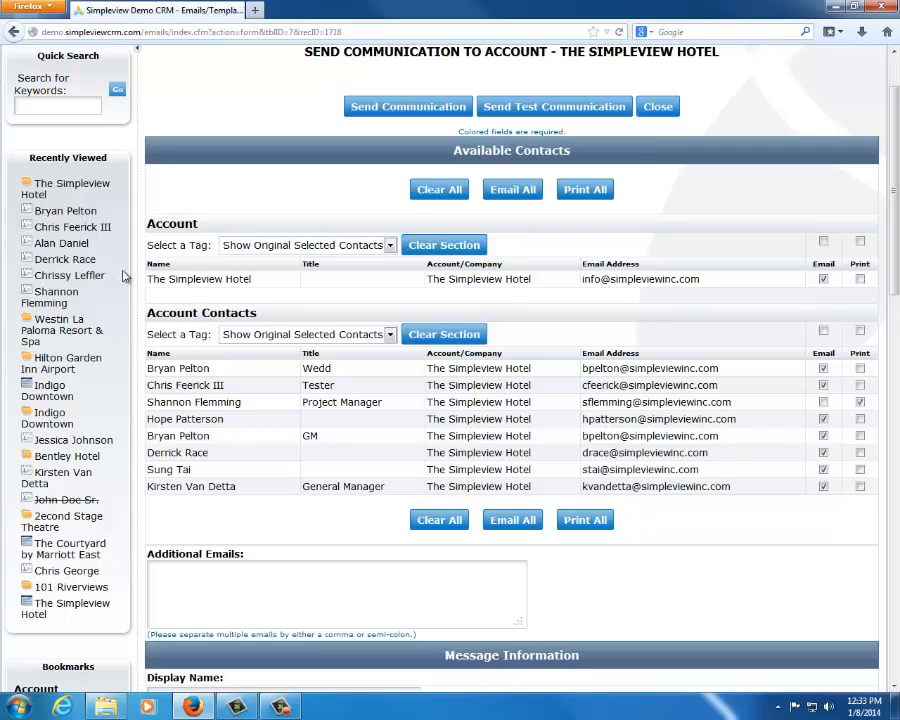
{"action": "left_click_drag", "start_coordinate": [147, 279], "coordinate": [500, 296]}
{"action": "left_click", "coordinate": [589, 390]}
{"action": "left_click", "coordinate": [823, 279]}
{"action": "left_click", "coordinate": [823, 486]}
{"action": "left_click", "coordinate": [823, 469]}
{"action": "left_click", "coordinate": [823, 452]}
{"action": "left_click", "coordinate": [859, 402]}
{"action": "scroll", "coordinate": [281, 466], "scroll_direction": "down", "scroll_amount": 5}
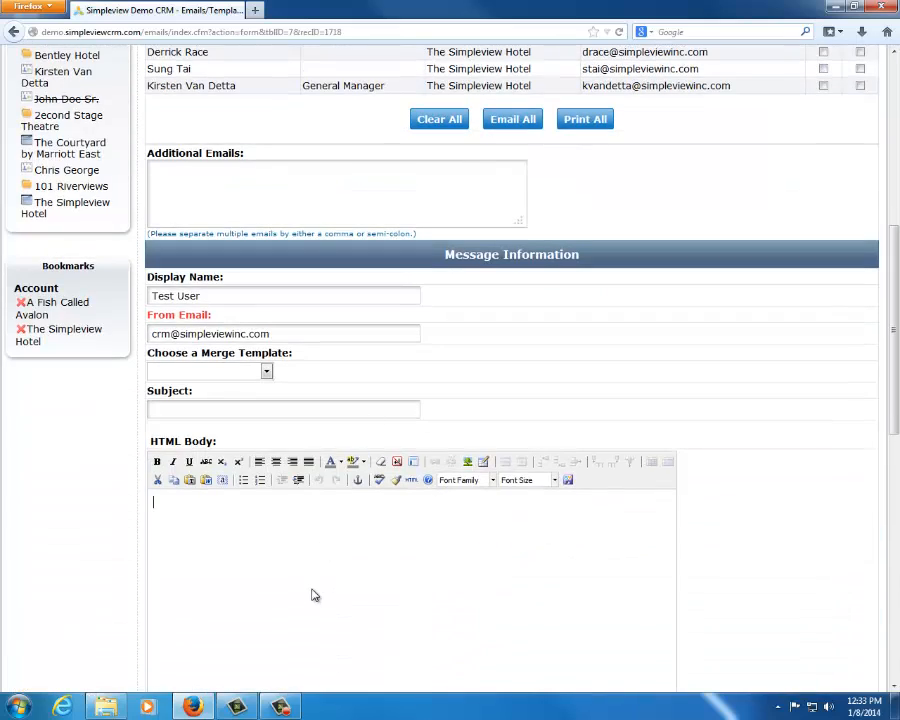
{"action": "scroll", "coordinate": [331, 553], "scroll_direction": "up", "scroll_amount": 6}
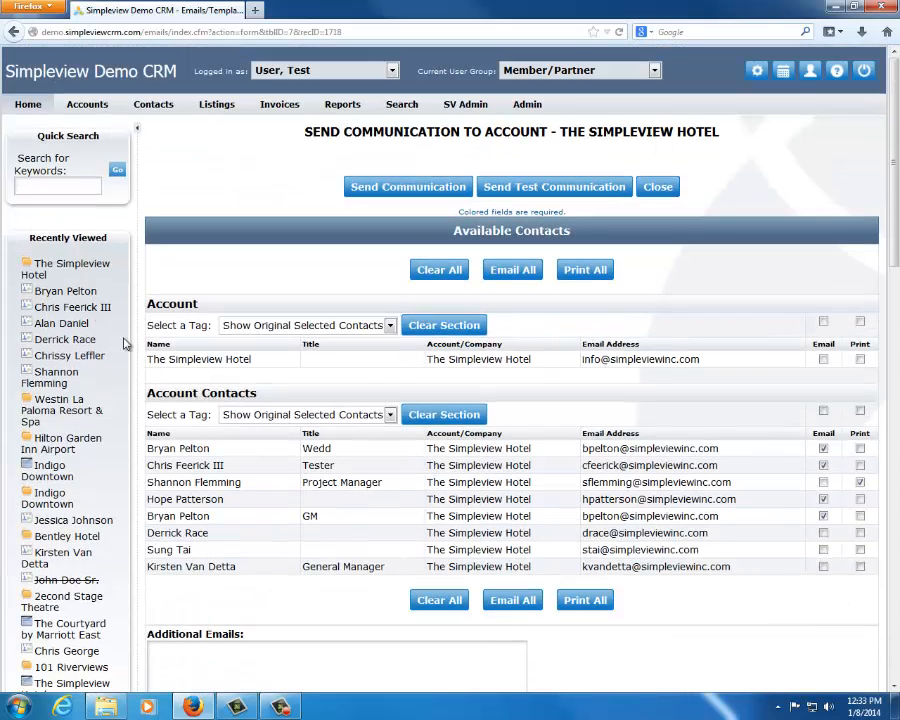
Leave the unsent account message and reopen the communications list of The Simpleview Hotel account
{"action": "left_click", "coordinate": [59, 265]}
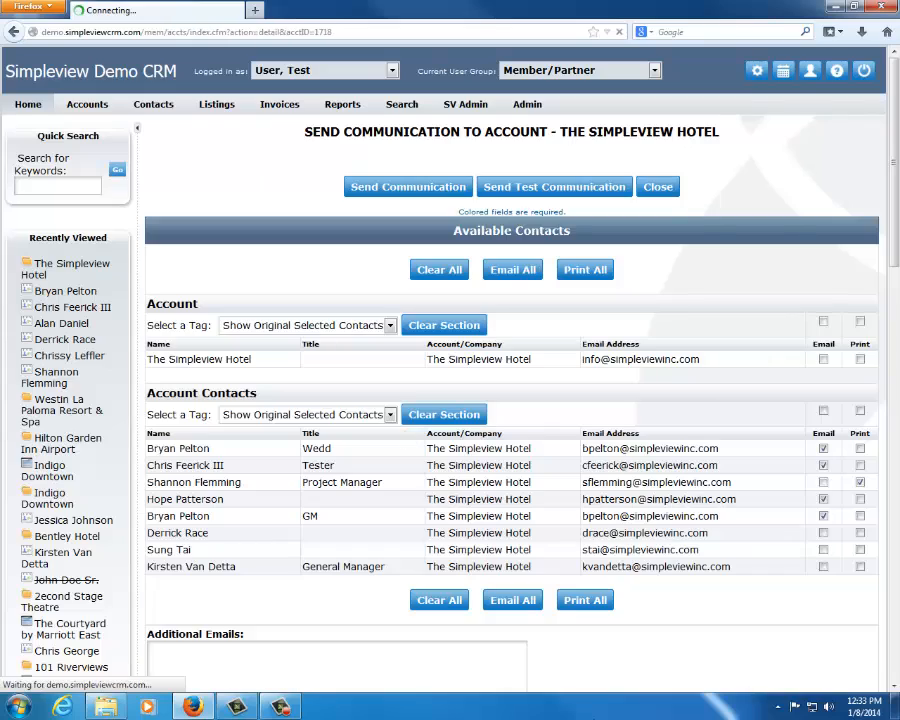
{"action": "scroll", "coordinate": [592, 672], "scroll_direction": "down", "scroll_amount": 4}
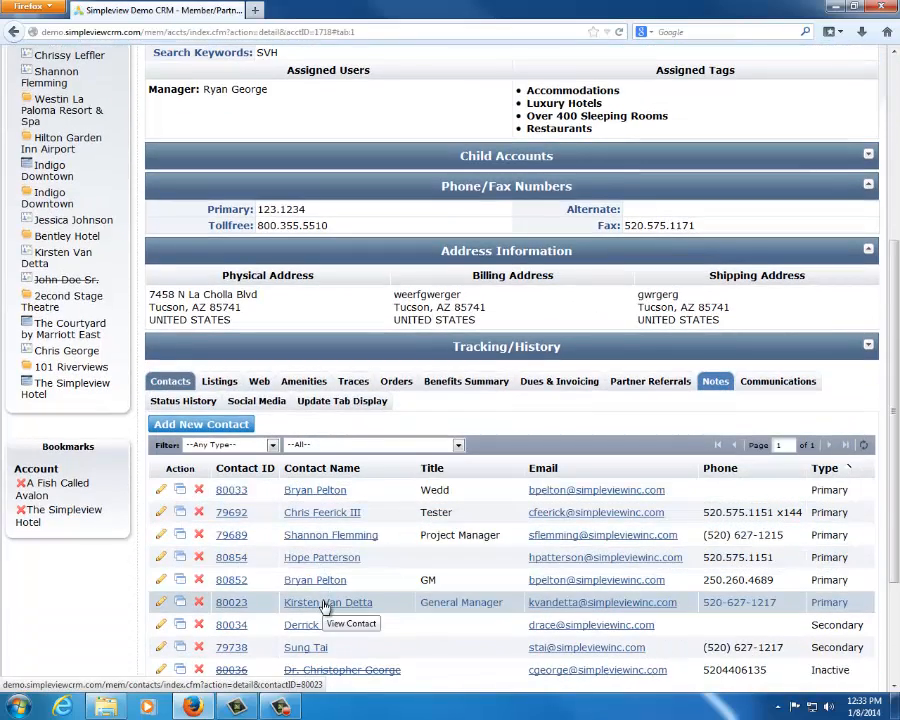
{"action": "left_click", "coordinate": [779, 385]}
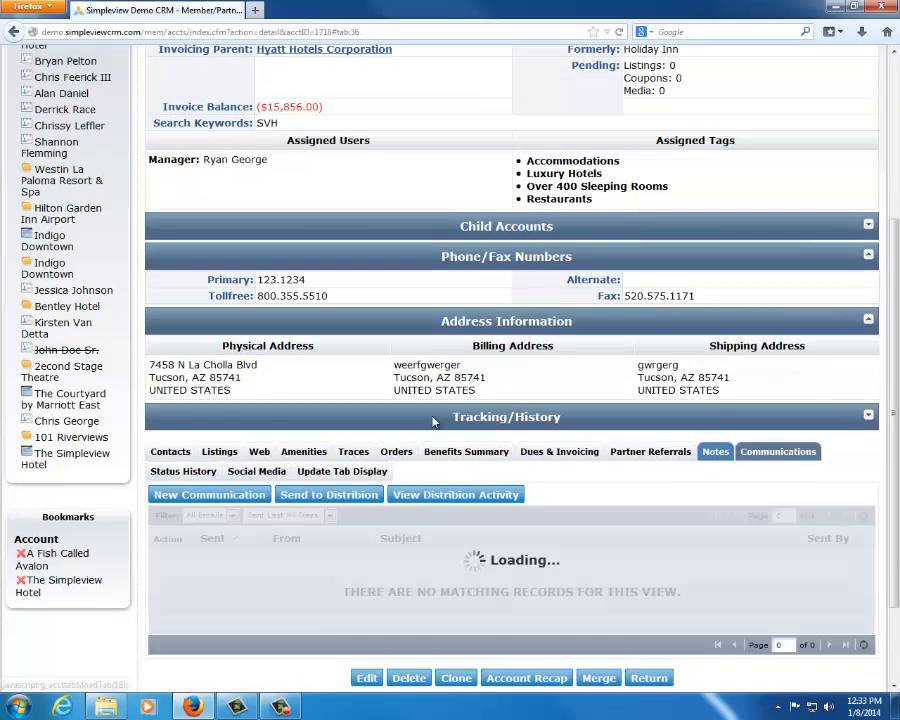
Filter The Simpleview Hotel account's communications list to Show All Sent
{"action": "left_click", "coordinate": [290, 515]}
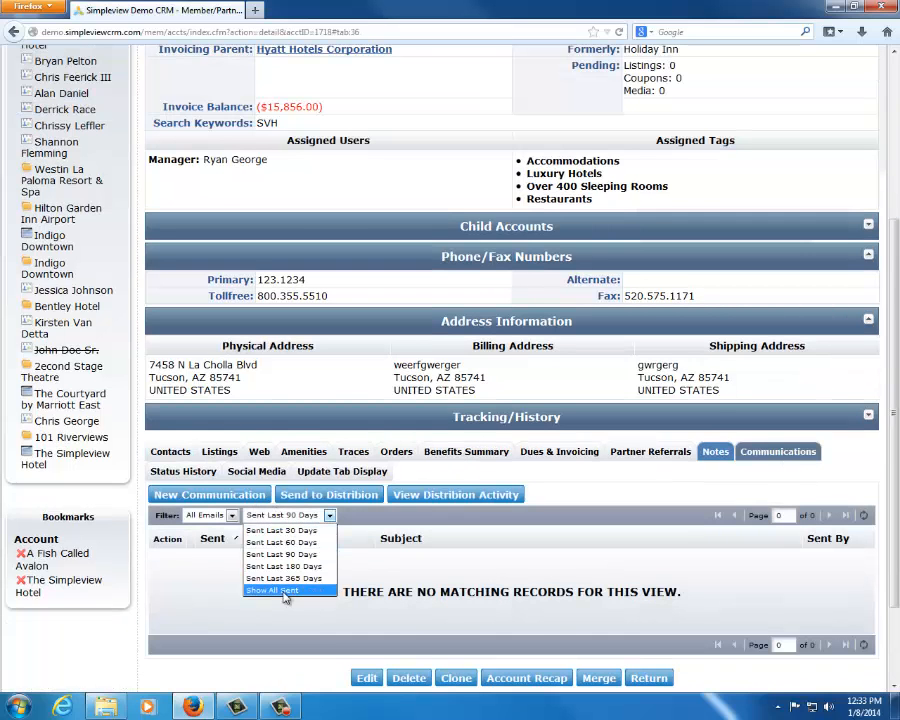
{"action": "left_click", "coordinate": [287, 595]}
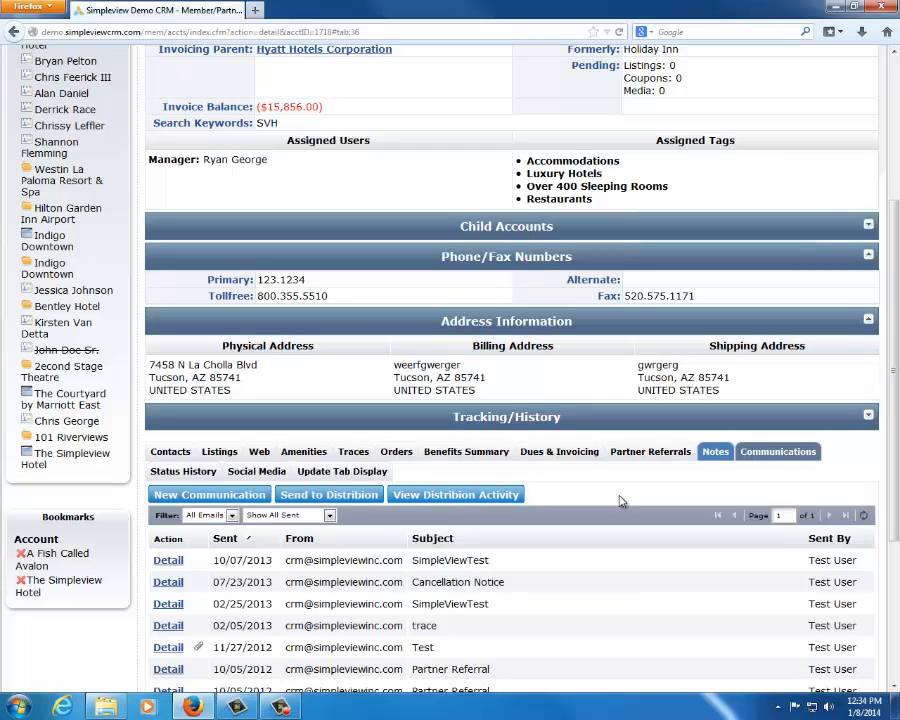
{"action": "scroll", "coordinate": [620, 497], "scroll_direction": "up", "scroll_amount": 5}
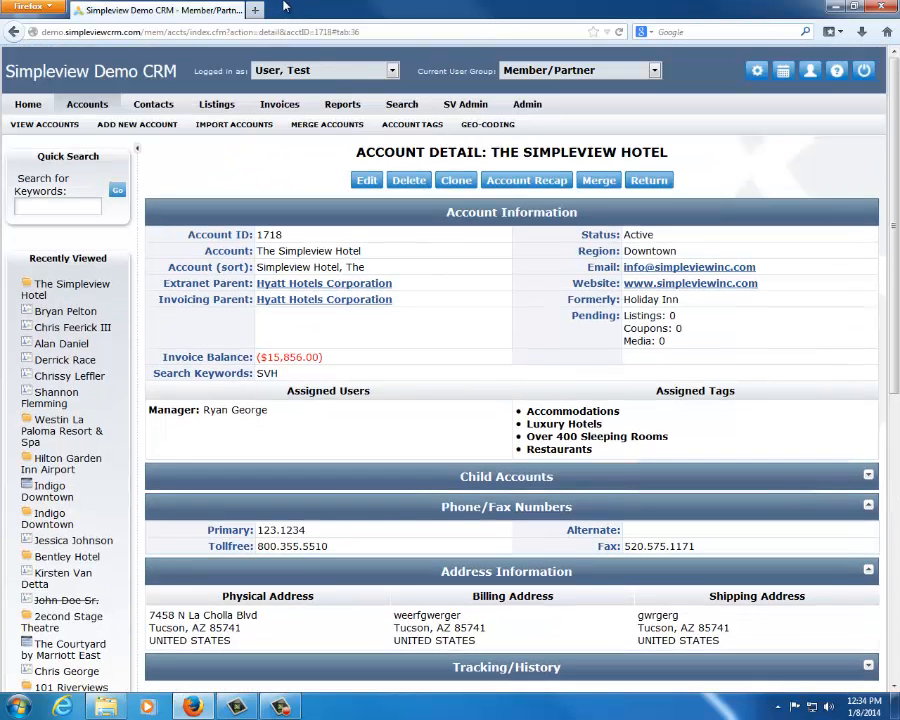
Open the saved searches and run the General Manager List contact search
{"action": "left_click", "coordinate": [401, 104]}
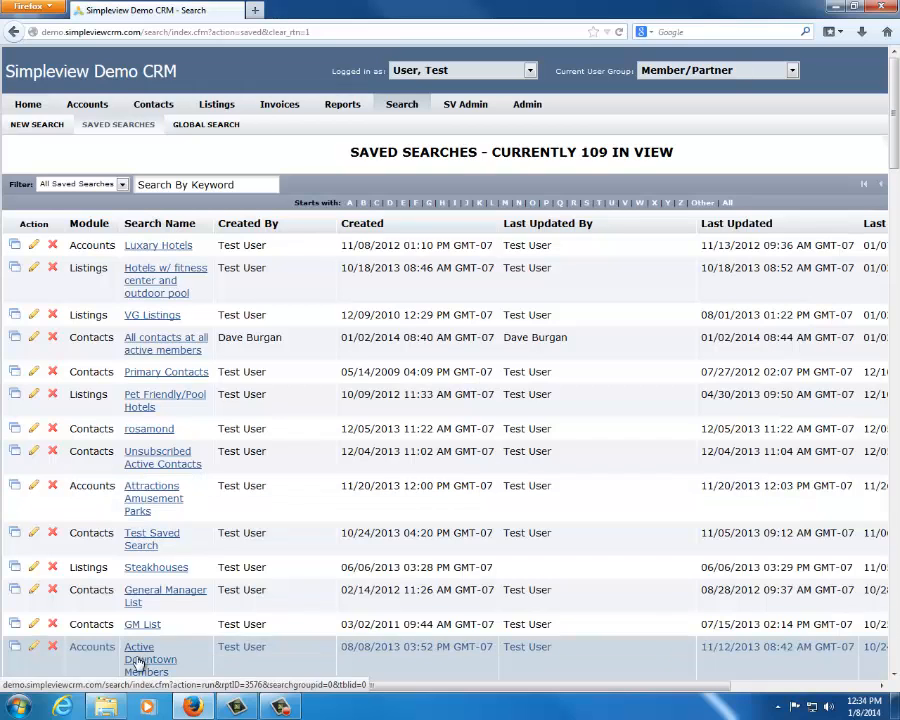
{"action": "left_click_drag", "start_coordinate": [147, 600], "coordinate": [124, 591]}
{"action": "left_click", "coordinate": [140, 597]}
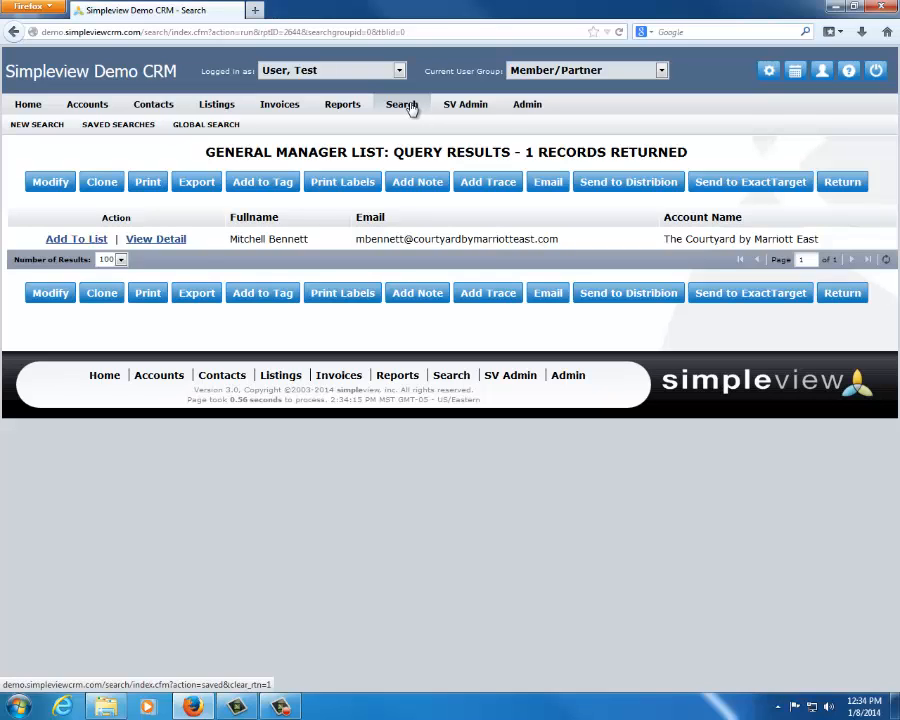
Return to the dashboard, reopen The Simpleview Hotel from the recently viewed records, and show the account's traces
{"action": "left_click", "coordinate": [34, 110]}
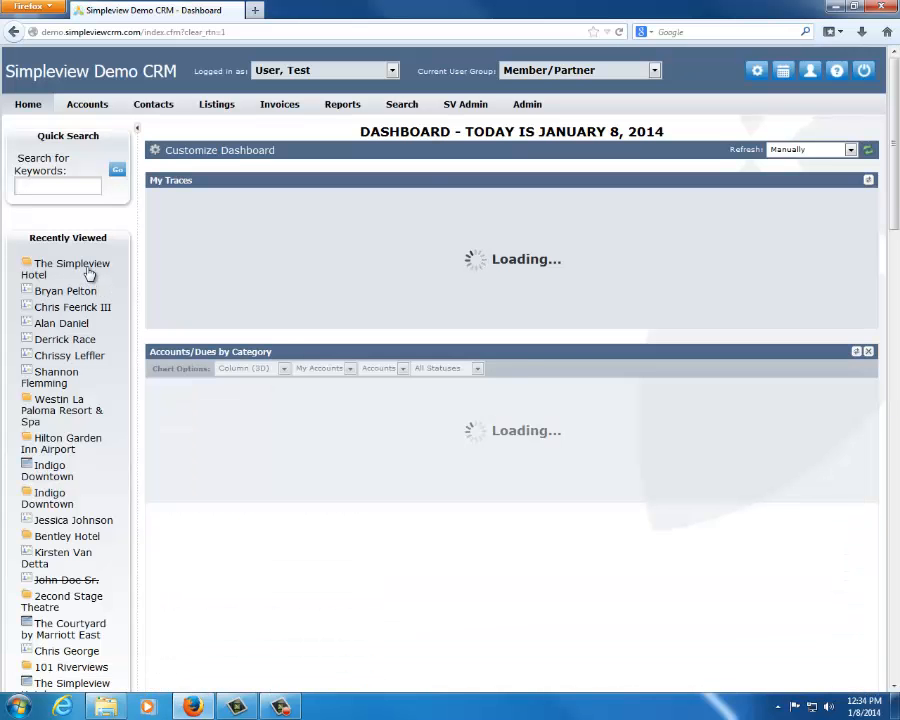
{"action": "left_click", "coordinate": [108, 270]}
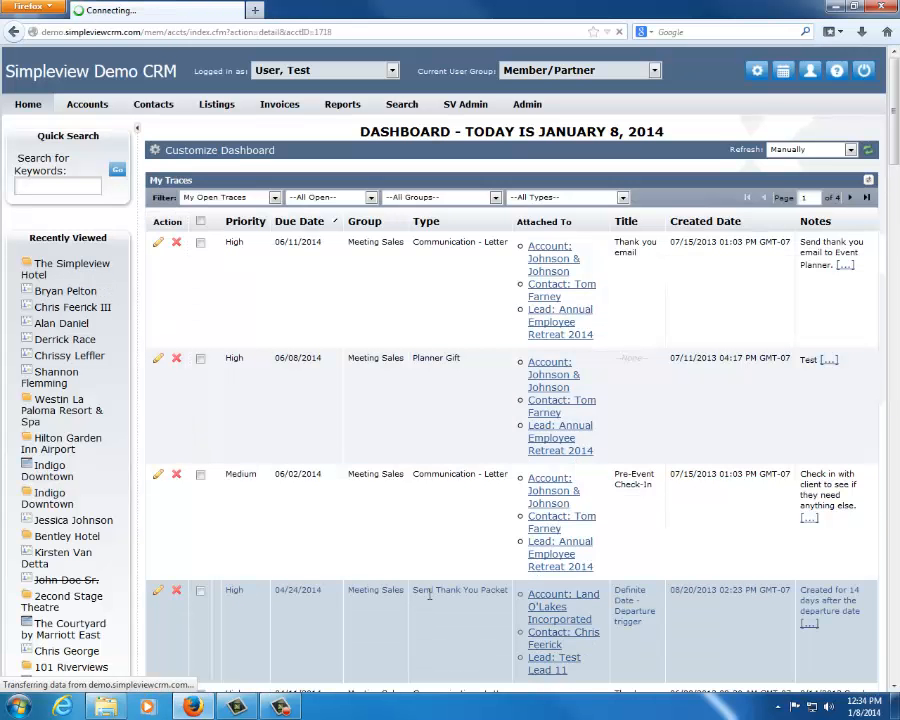
{"action": "scroll", "coordinate": [458, 554], "scroll_direction": "down", "scroll_amount": 3}
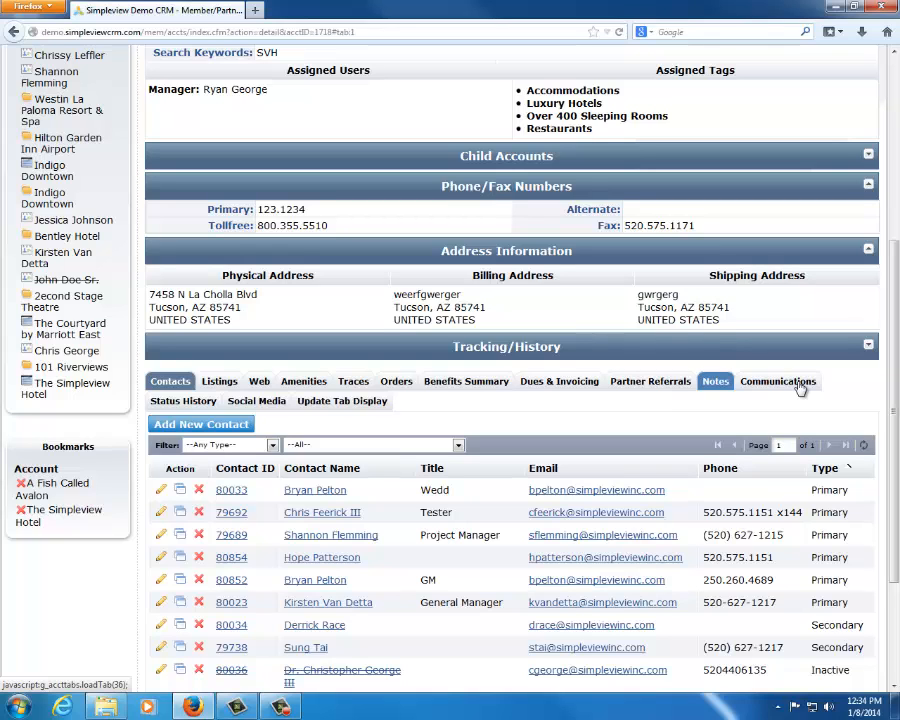
{"action": "left_click", "coordinate": [354, 381]}
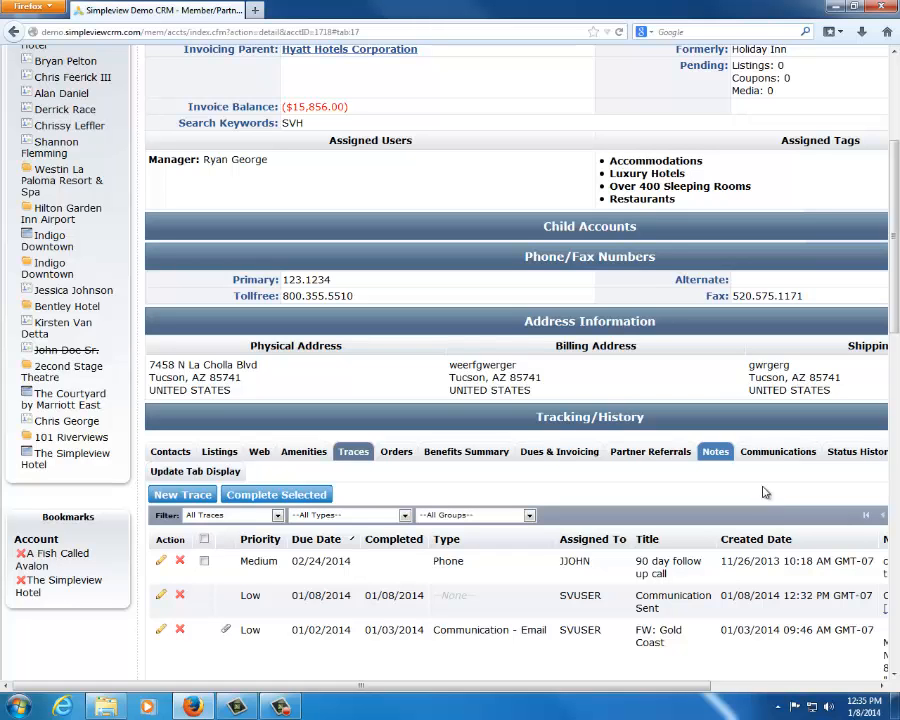
{"action": "scroll", "coordinate": [305, 280], "scroll_direction": "up", "scroll_amount": 5}
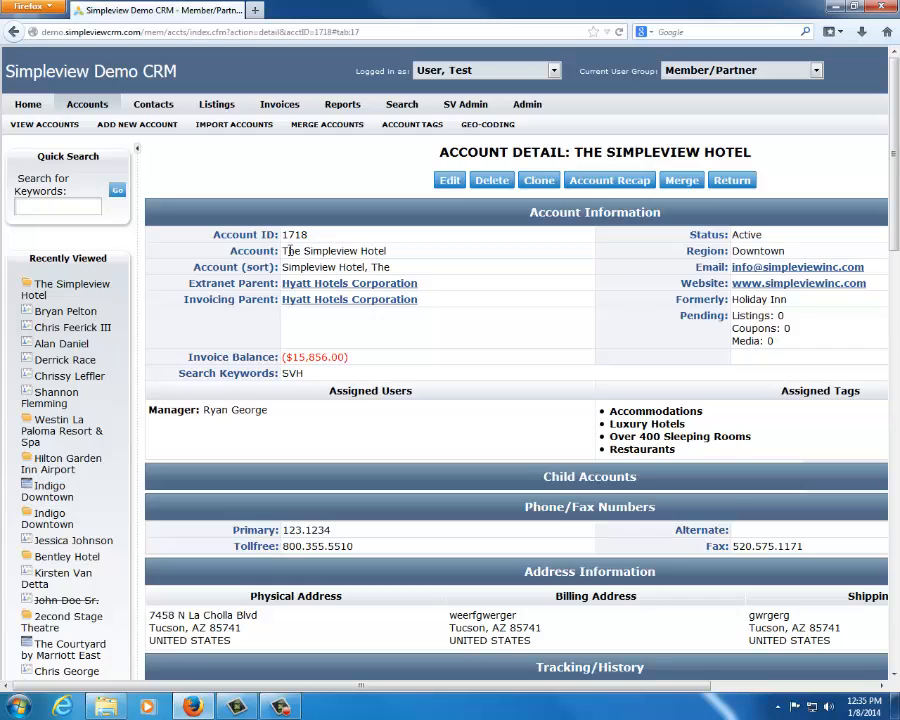
{"action": "left_click_drag", "start_coordinate": [289, 251], "coordinate": [428, 249]}
{"action": "left_click", "coordinate": [505, 320]}
{"action": "left_click_drag", "start_coordinate": [285, 248], "coordinate": [398, 252]}
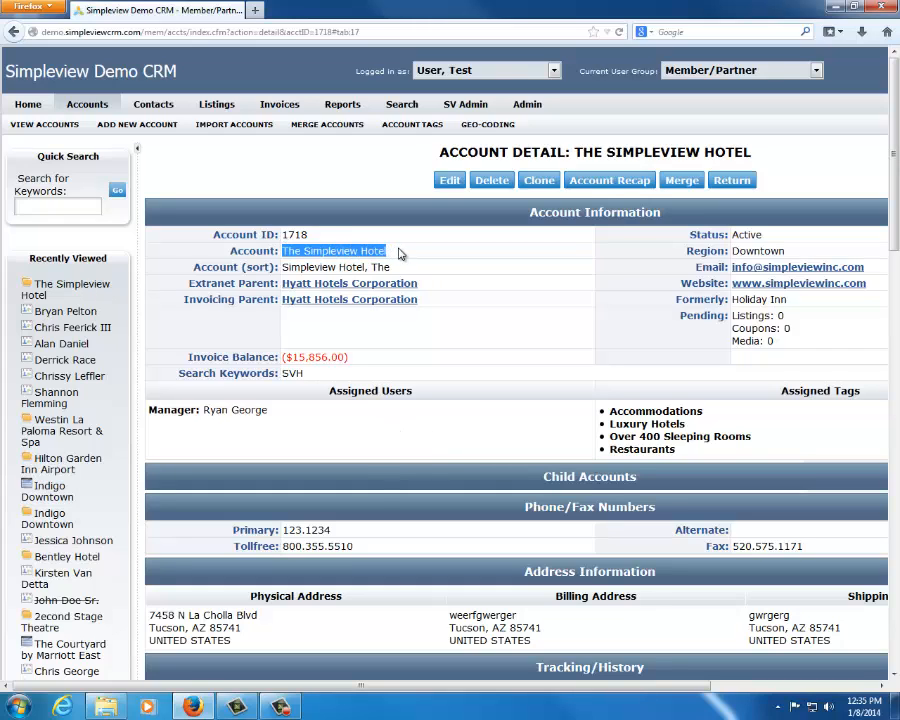
{"action": "left_click", "coordinate": [398, 252]}
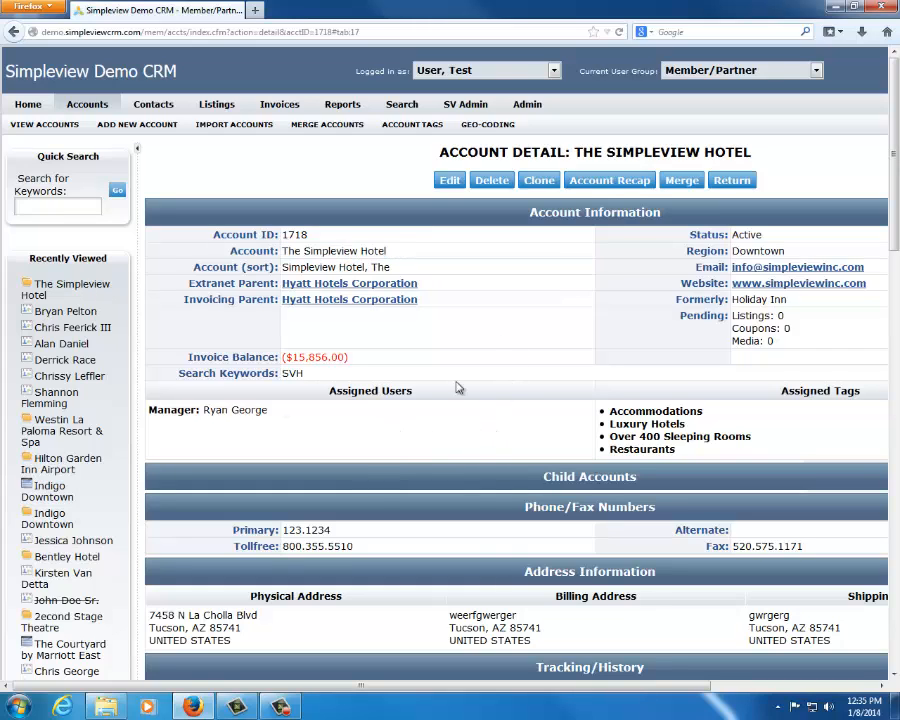
{"action": "double_click", "coordinate": [328, 251]}
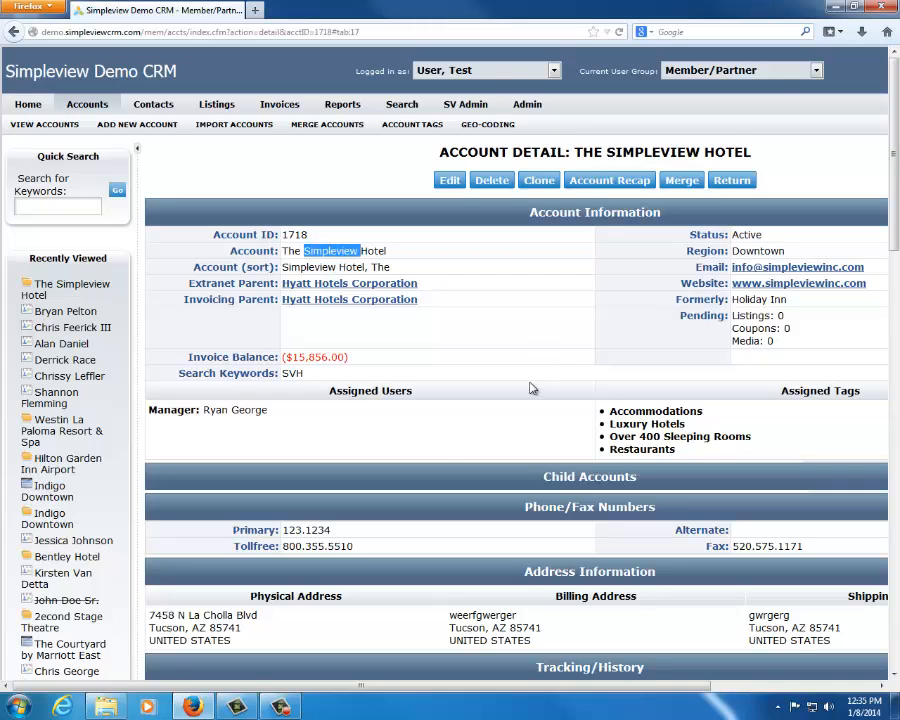
{"action": "left_click", "coordinate": [438, 454]}
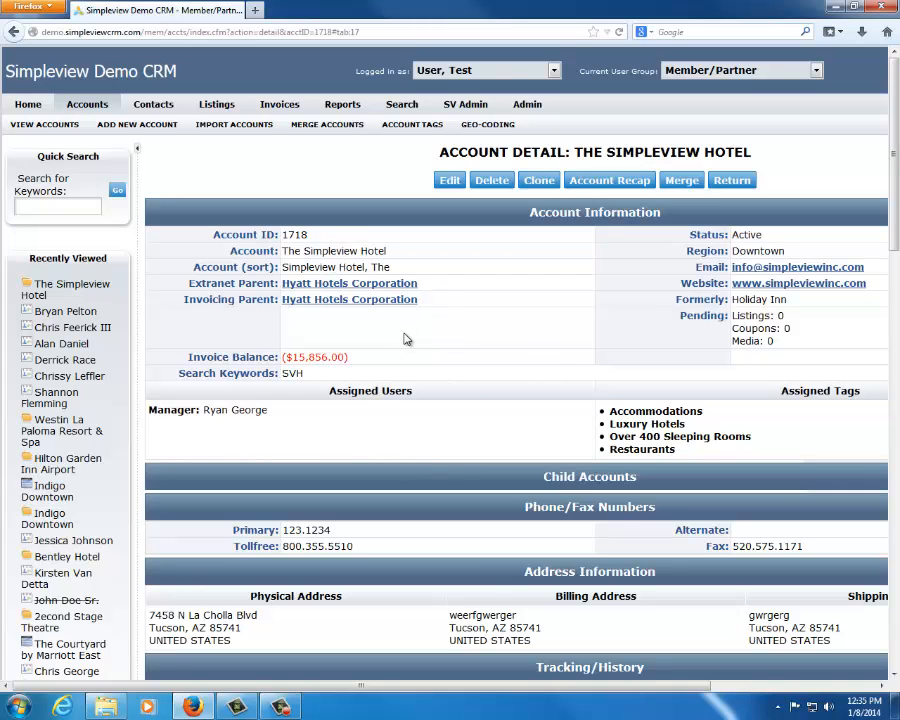
Start a new trace for the account with the sidebar collapsed, titled Follow Up and due 01/15/2014
{"action": "scroll", "coordinate": [404, 339], "scroll_direction": "down", "scroll_amount": 5}
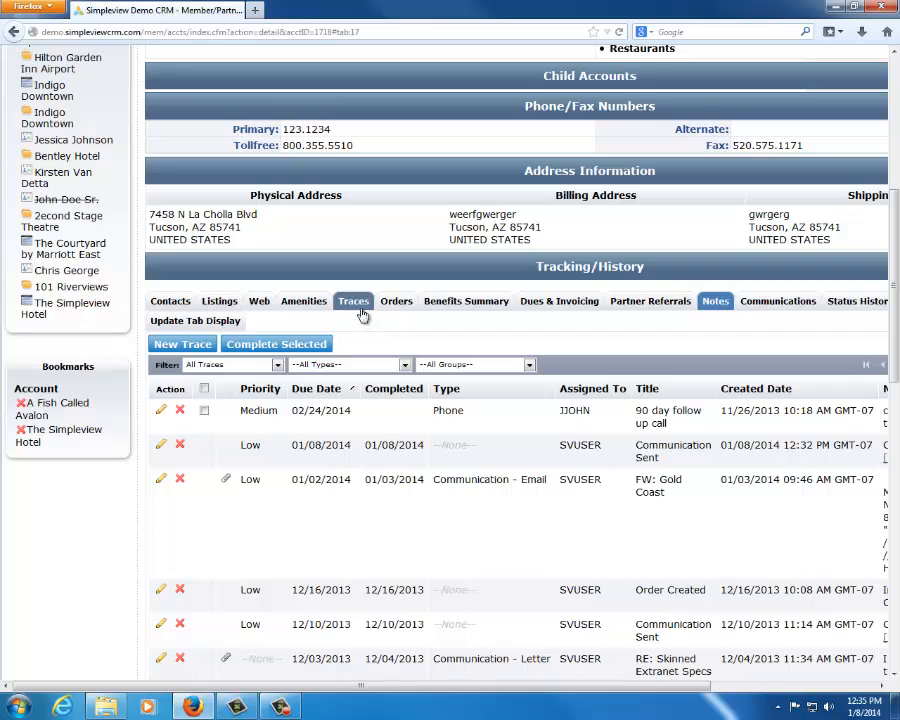
{"action": "left_click", "coordinate": [172, 347]}
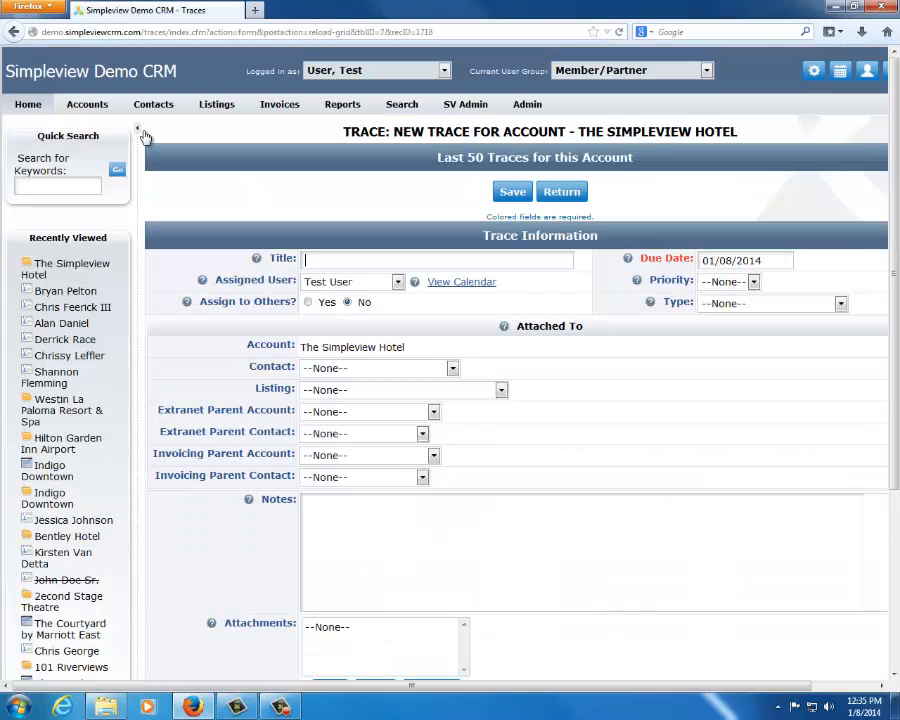
{"action": "left_click", "coordinate": [138, 128]}
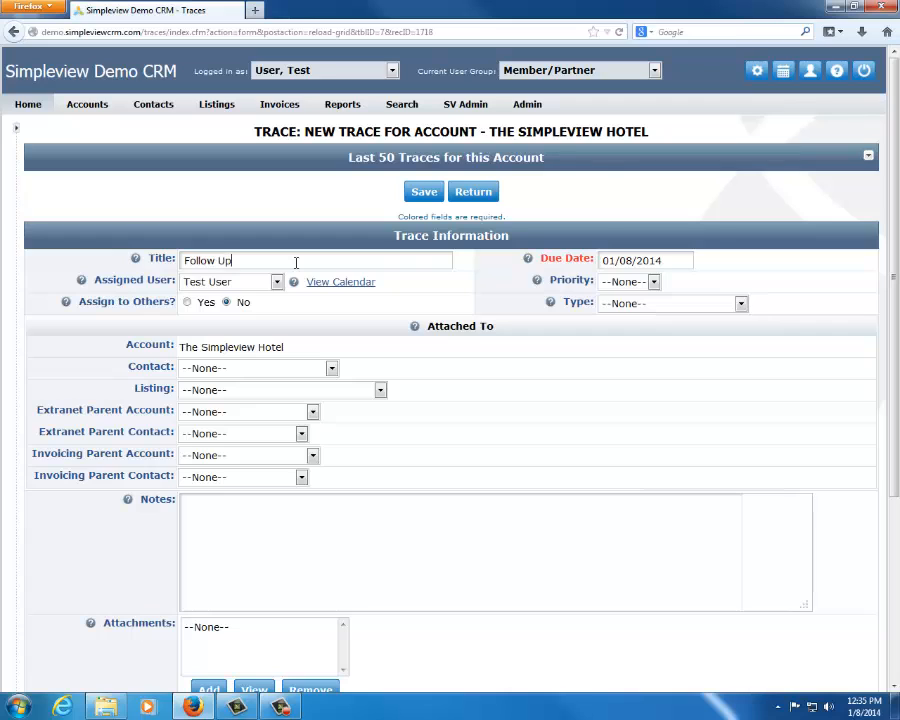
{"action": "left_click", "coordinate": [629, 262]}
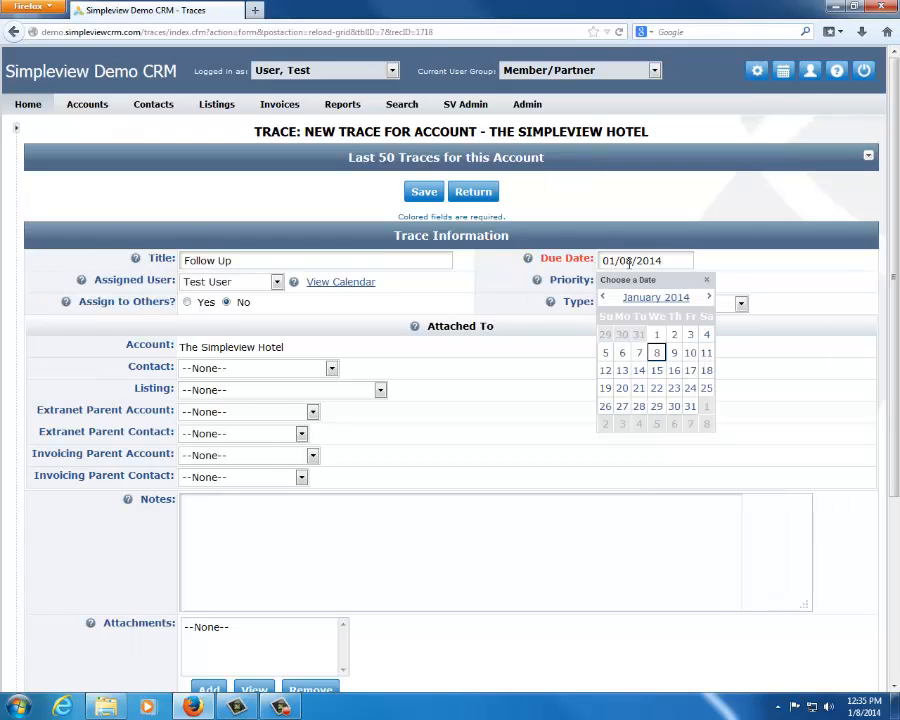
{"action": "left_click", "coordinate": [656, 371]}
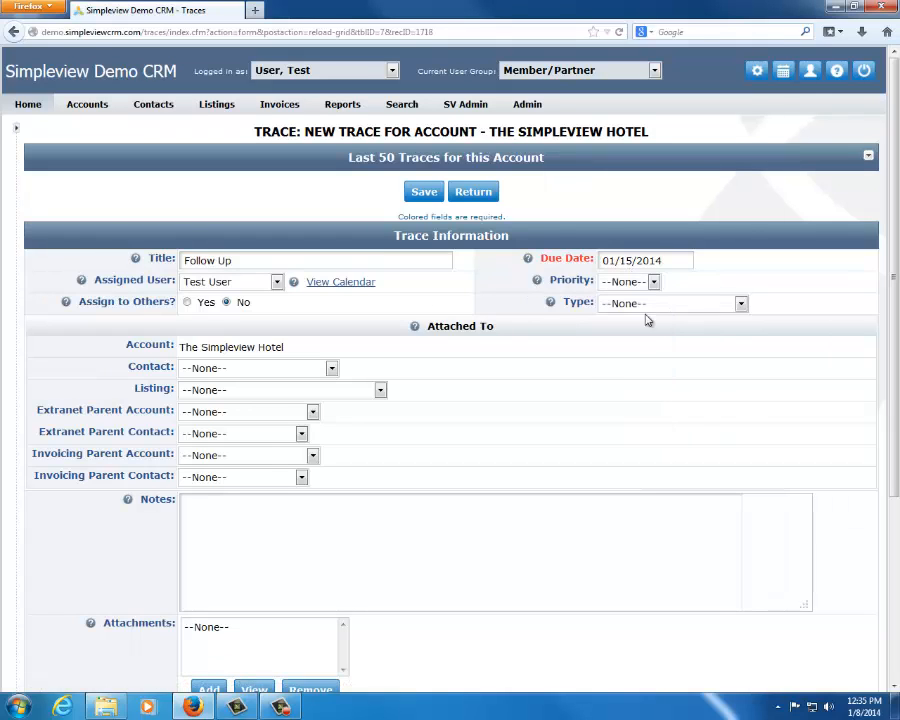
Set the trace's priority to Medium and its type to Phone
{"action": "left_click", "coordinate": [651, 282]}
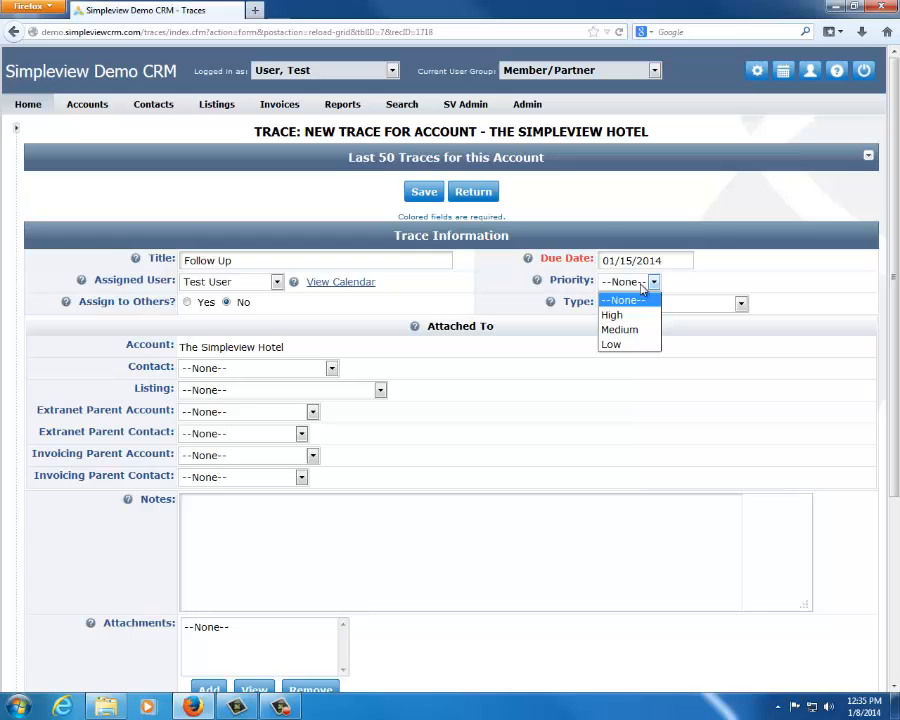
{"action": "left_click", "coordinate": [626, 329]}
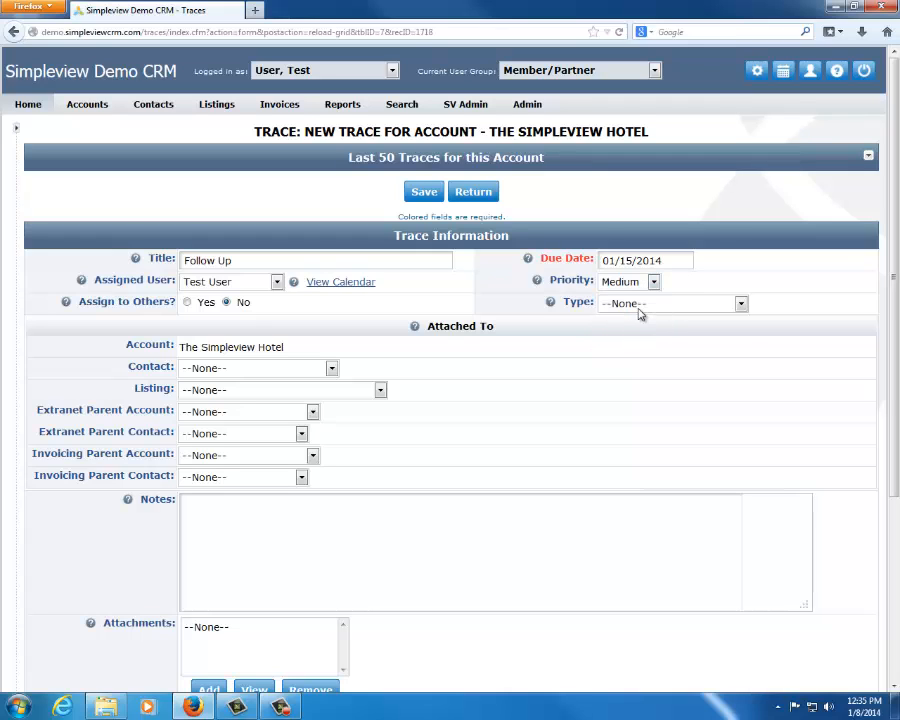
{"action": "left_click", "coordinate": [646, 306]}
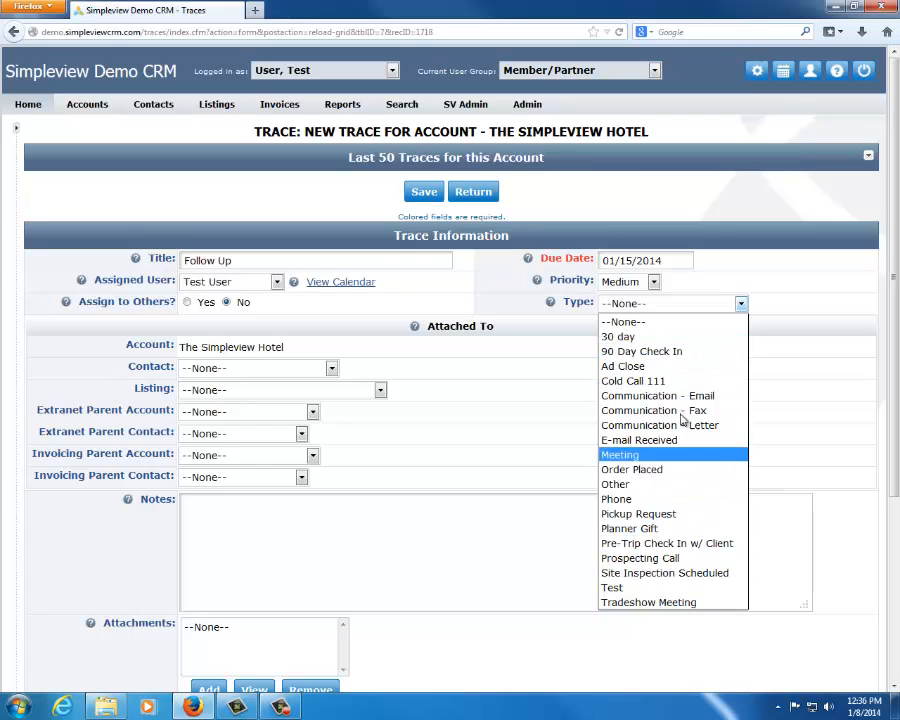
{"action": "left_click", "coordinate": [615, 499]}
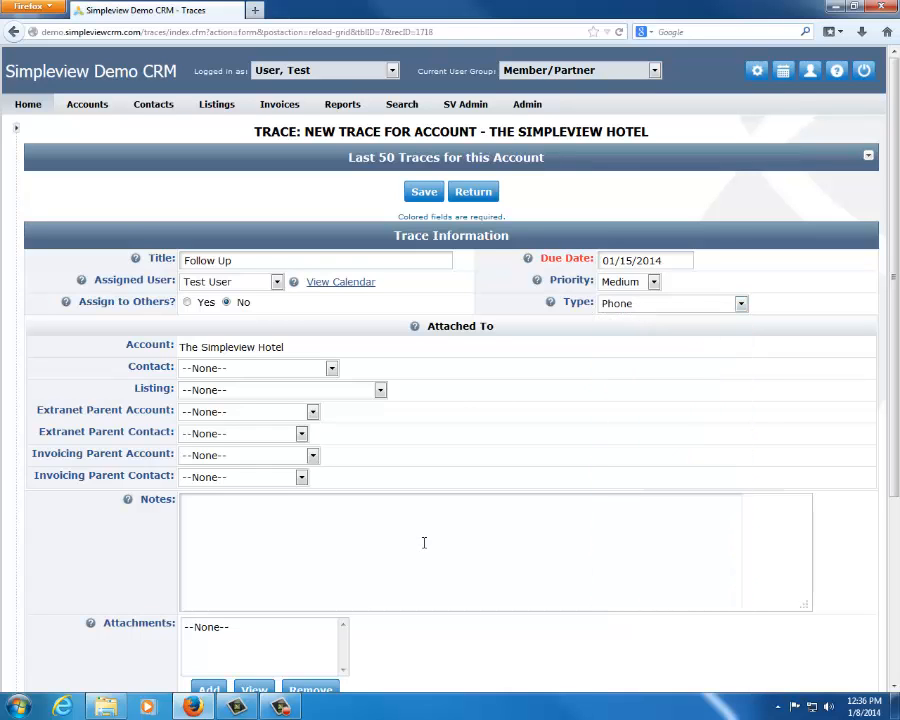
Check the trace's due date and attached account, and raise the priority to High
{"action": "left_click", "coordinate": [629, 259]}
{"action": "left_click", "coordinate": [783, 253]}
{"action": "left_click", "coordinate": [630, 282]}
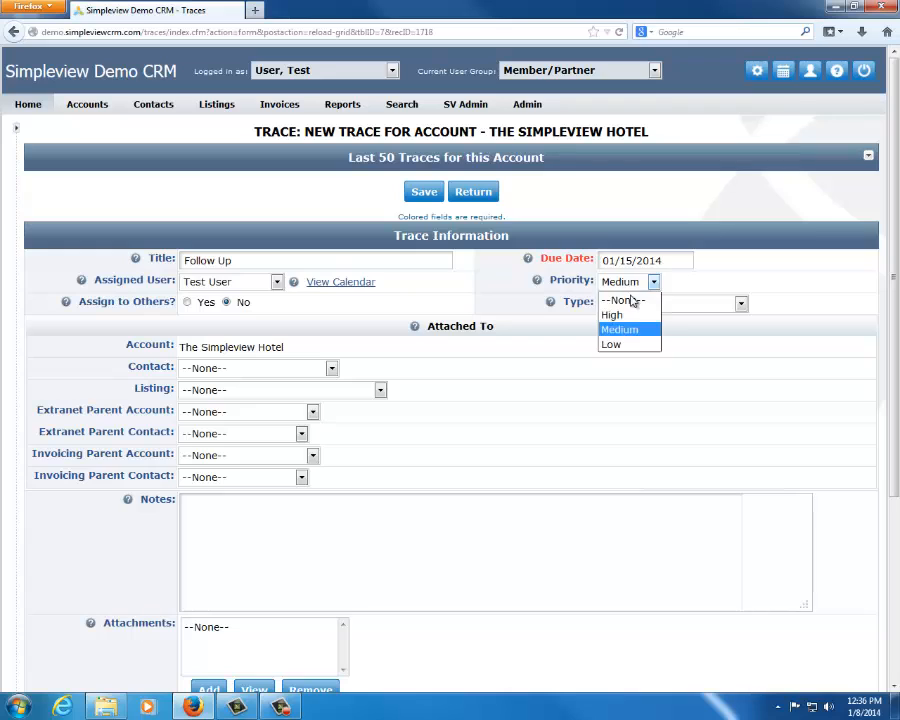
{"action": "left_click", "coordinate": [629, 313]}
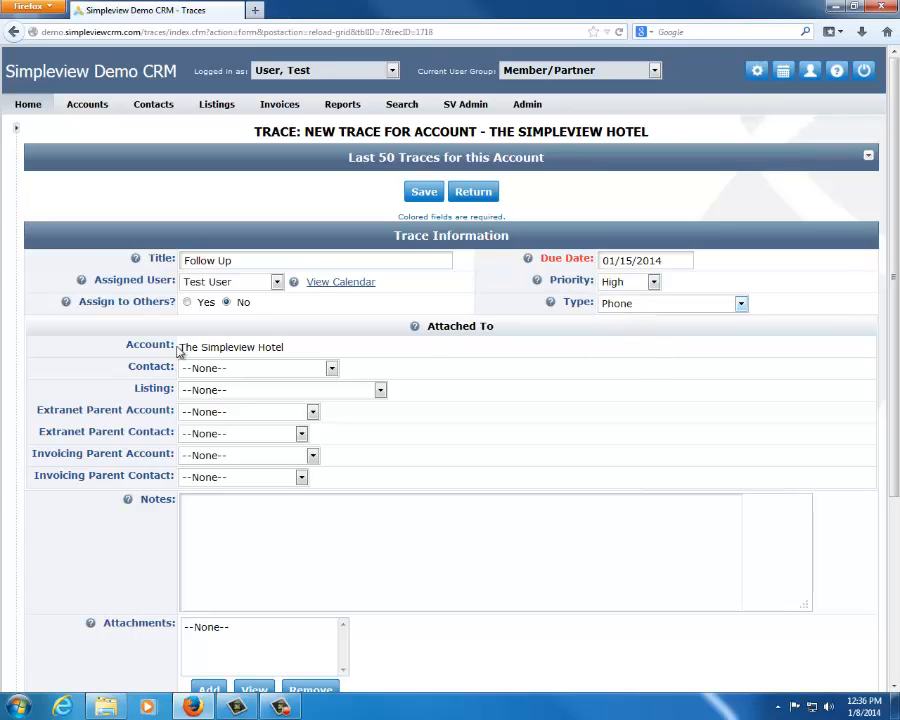
{"action": "left_click_drag", "start_coordinate": [179, 346], "coordinate": [308, 348]}
{"action": "left_click", "coordinate": [308, 323]}
Assign the trace to a different user than Test User
{"action": "left_click", "coordinate": [272, 283]}
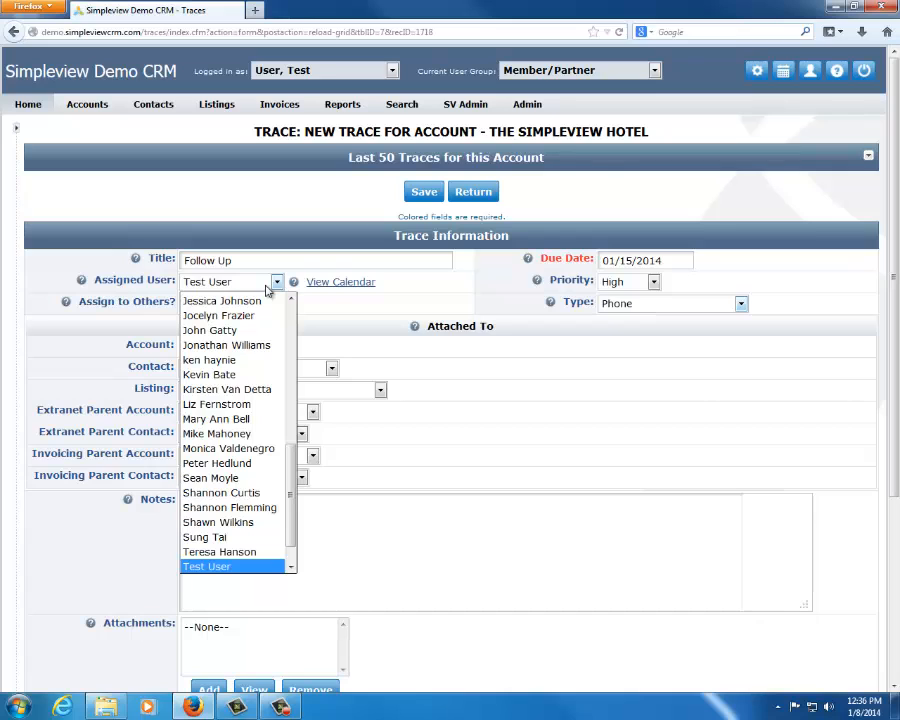
{"action": "left_click", "coordinate": [266, 567]}
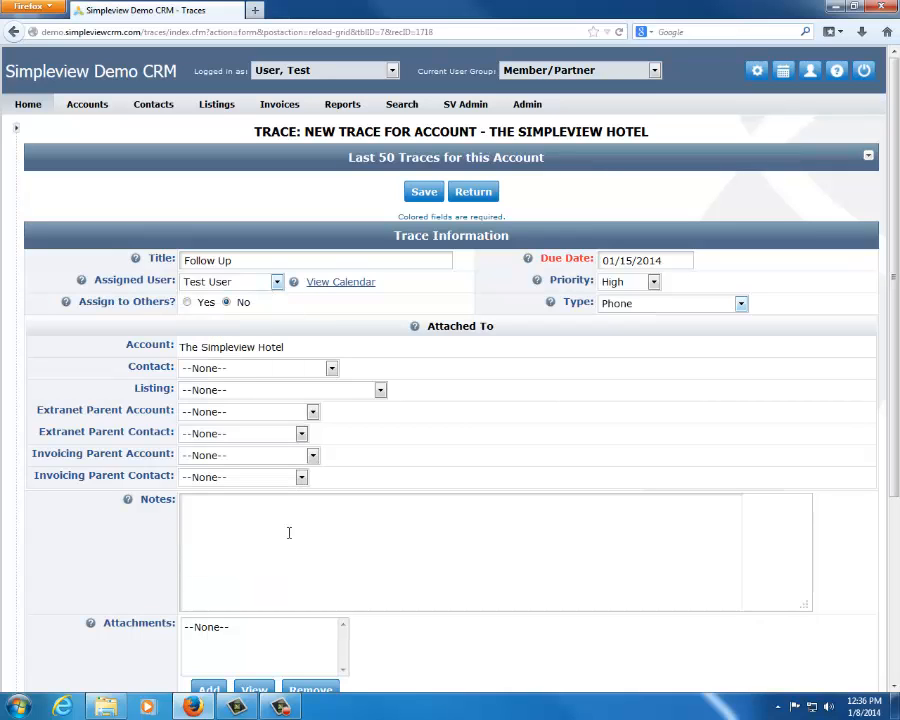
{"action": "left_click", "coordinate": [274, 284]}
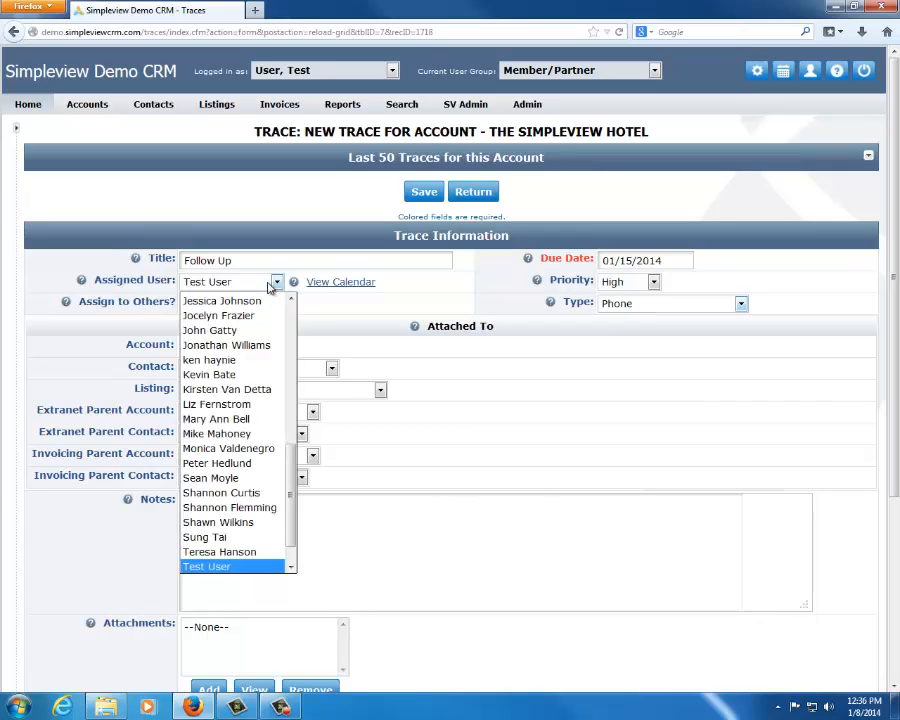
{"action": "scroll", "coordinate": [240, 322], "scroll_direction": "up", "scroll_amount": 1}
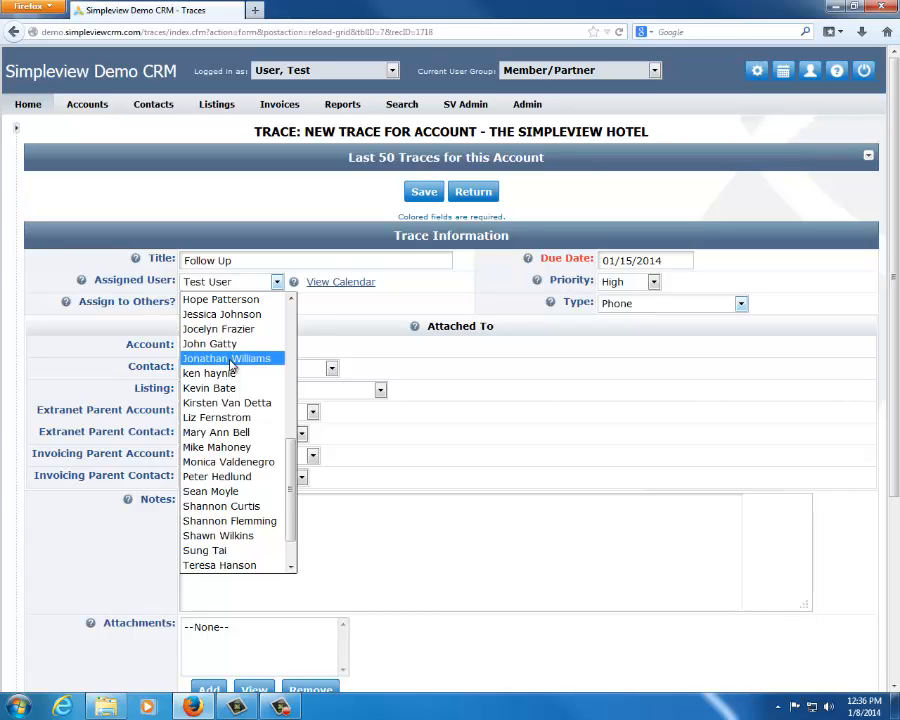
{"action": "left_click", "coordinate": [231, 359]}
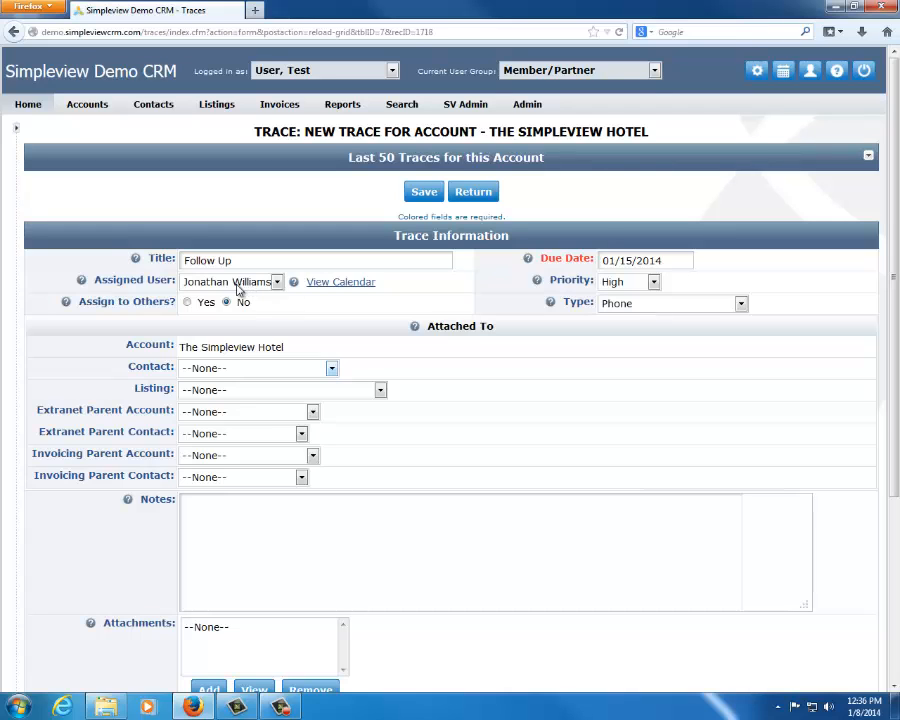
Review the trace calendars of the assigned user and one other user in an enlarged calendar window, and close it
{"action": "left_click", "coordinate": [341, 282]}
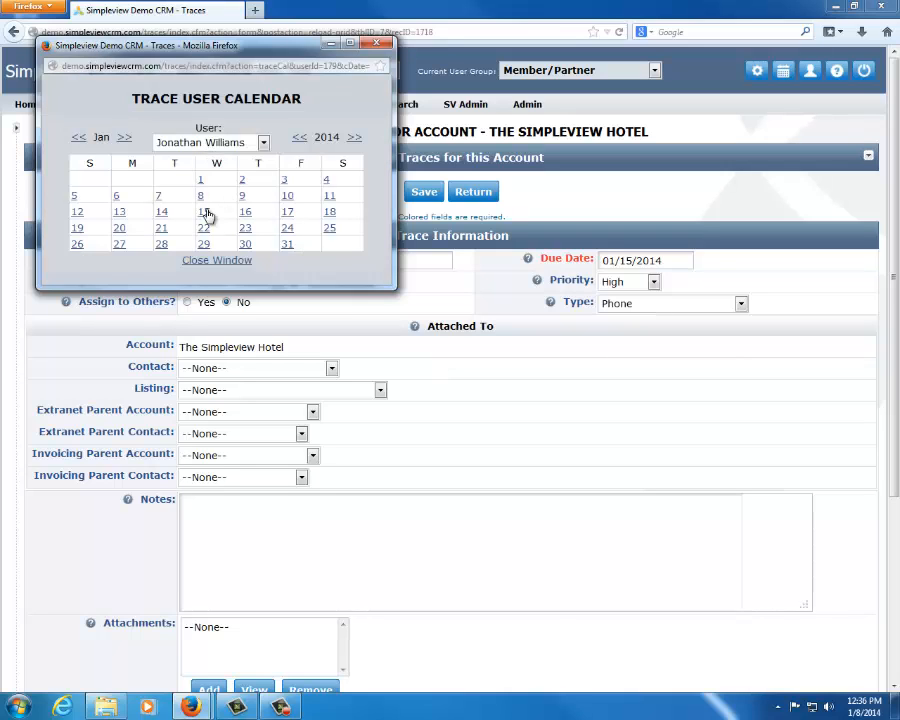
{"action": "left_click", "coordinate": [262, 143]}
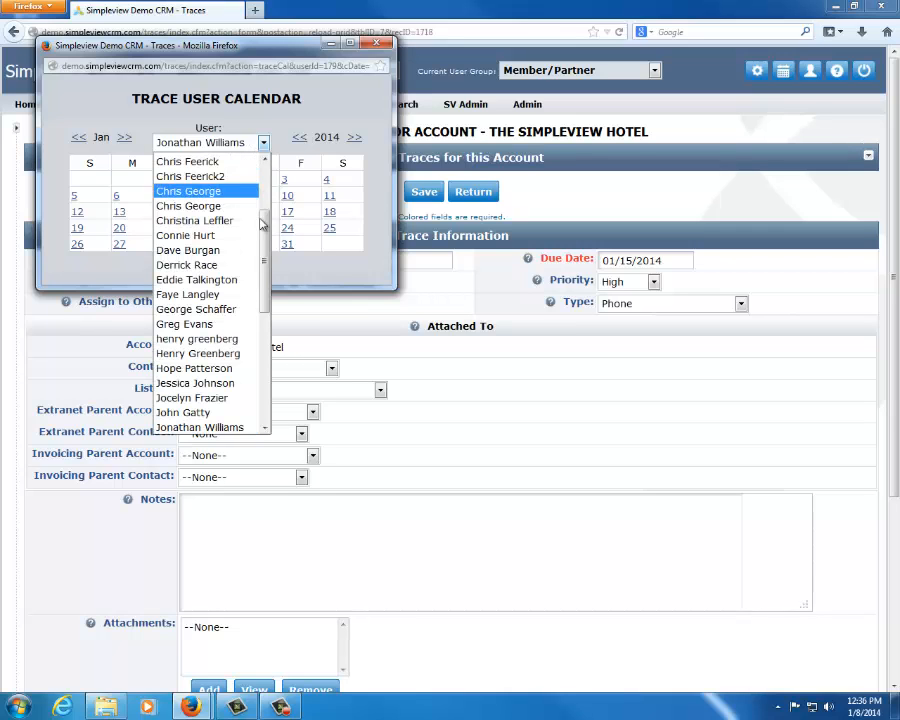
{"action": "left_click", "coordinate": [229, 194]}
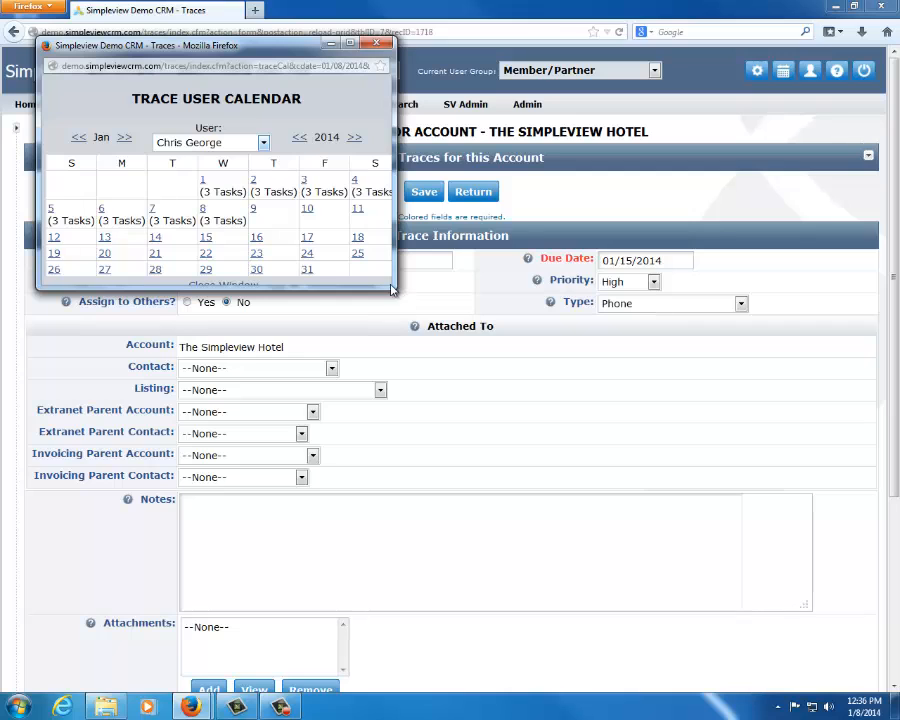
{"action": "left_click_drag", "start_coordinate": [395, 289], "coordinate": [481, 357]}
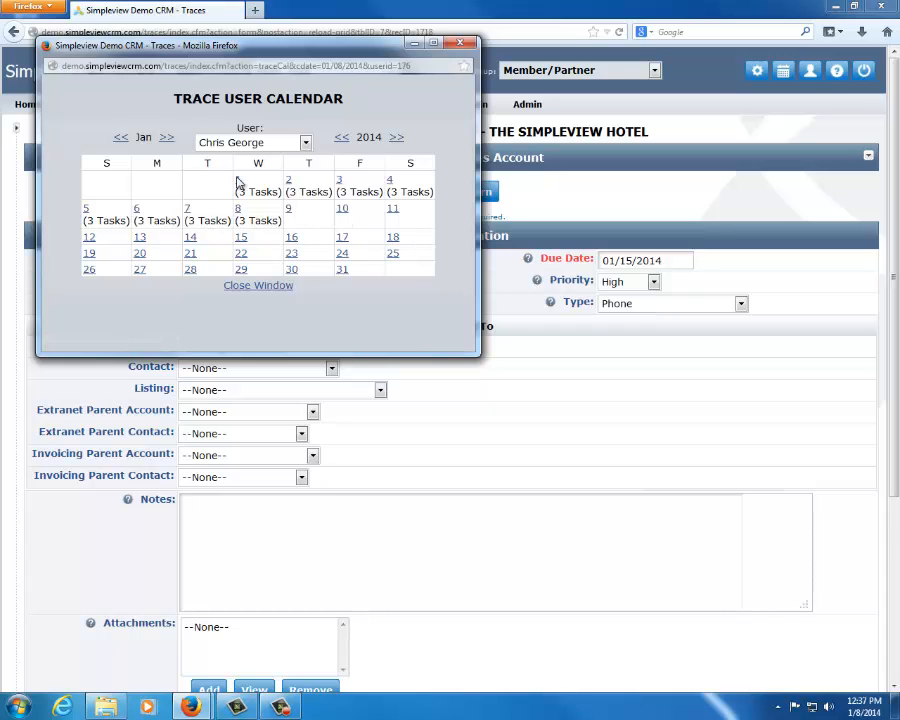
{"action": "left_click", "coordinate": [460, 43]}
Set the trace's assigned user to Test User
{"action": "left_click", "coordinate": [257, 284]}
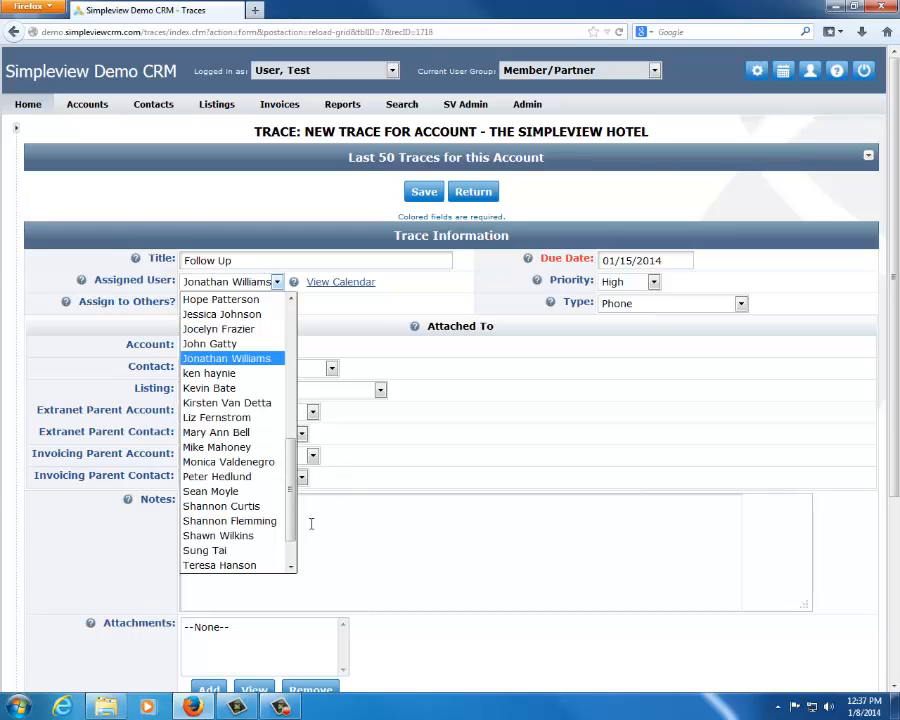
{"action": "left_click_drag", "start_coordinate": [291, 525], "coordinate": [289, 560]}
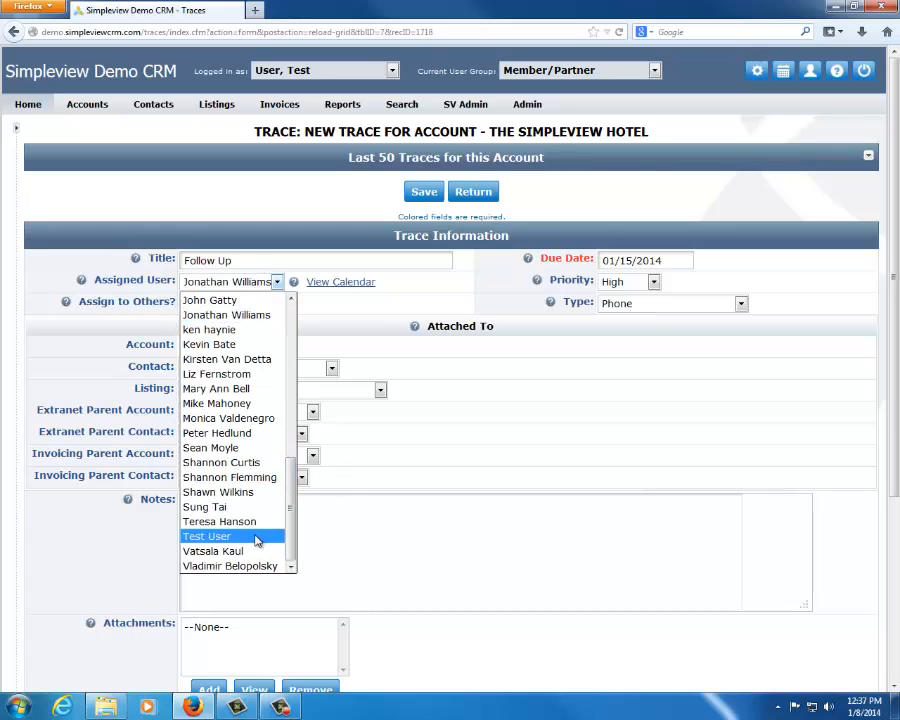
{"action": "left_click", "coordinate": [257, 539]}
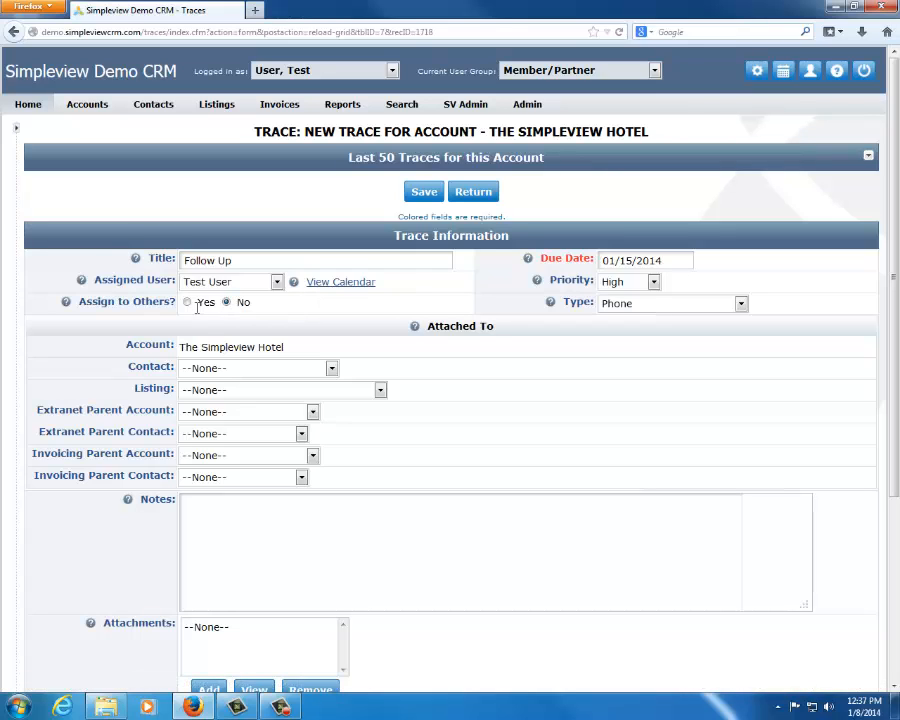
Try assigning the trace to four additional users, remove them all from the selection, and turn off assigning to others
{"action": "left_click", "coordinate": [188, 301]}
{"action": "left_click_drag", "start_coordinate": [240, 360], "coordinate": [238, 404]}
{"action": "left_click", "coordinate": [343, 355]}
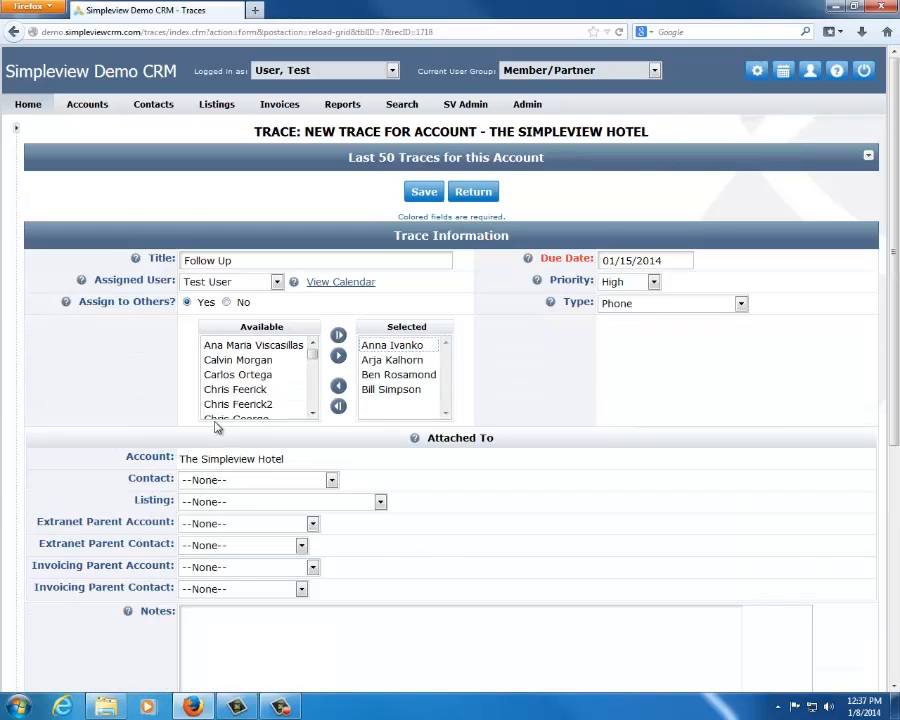
{"action": "left_click_drag", "start_coordinate": [400, 347], "coordinate": [397, 403]}
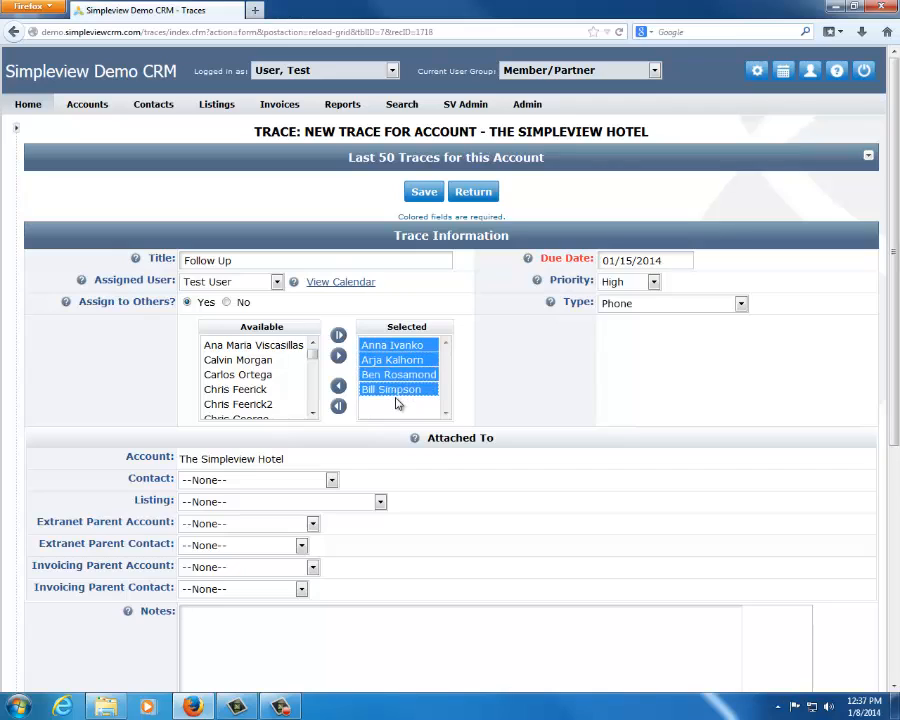
{"action": "left_click", "coordinate": [641, 456]}
{"action": "left_click", "coordinate": [340, 407]}
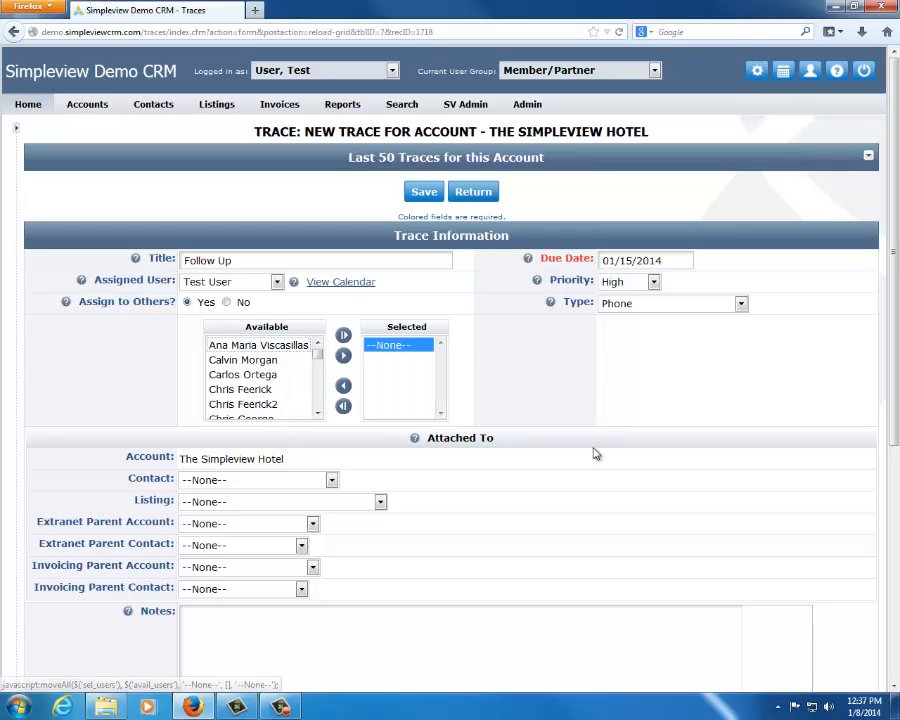
{"action": "left_click", "coordinate": [228, 303]}
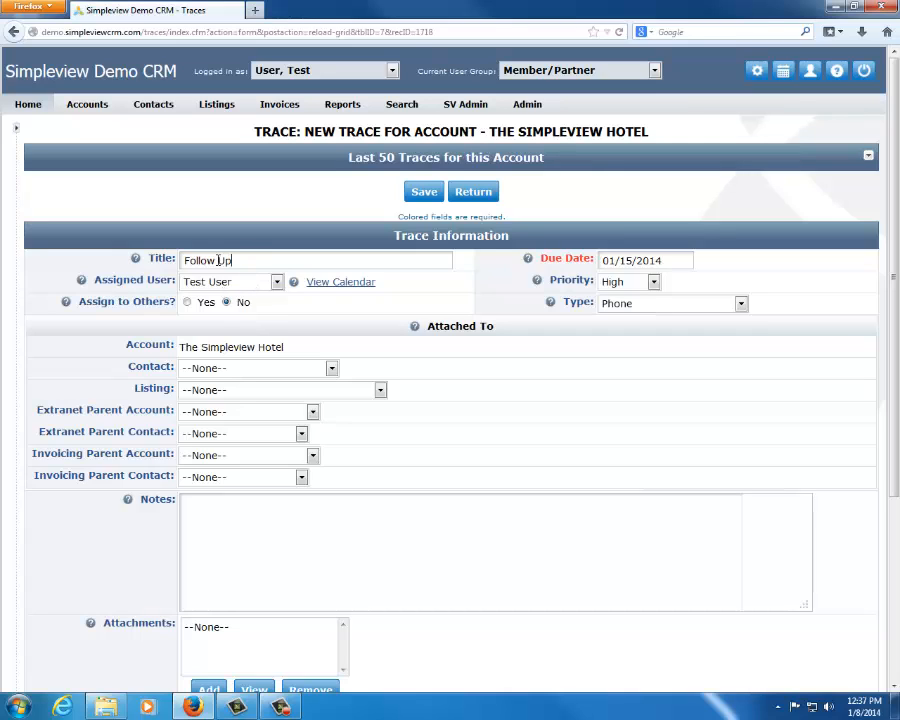
Attach a primary contact and the Website - Accommodations listing to the trace, add the note "Call to check on policies.", and save it
{"action": "triple_click", "coordinate": [218, 260]}
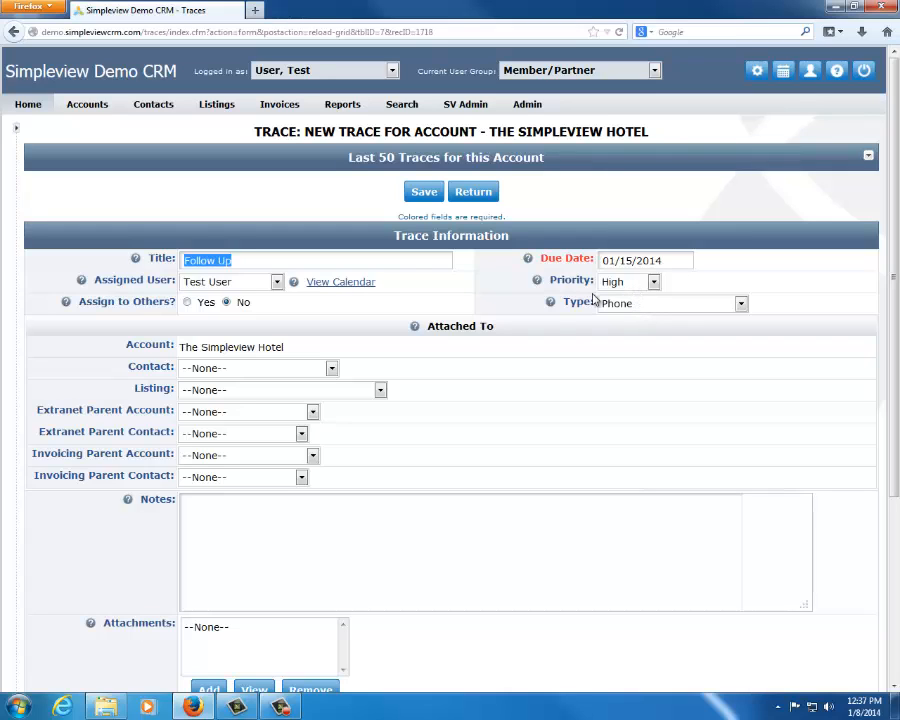
{"action": "left_click_drag", "start_coordinate": [297, 333], "coordinate": [238, 348]}
{"action": "left_click", "coordinate": [325, 348]}
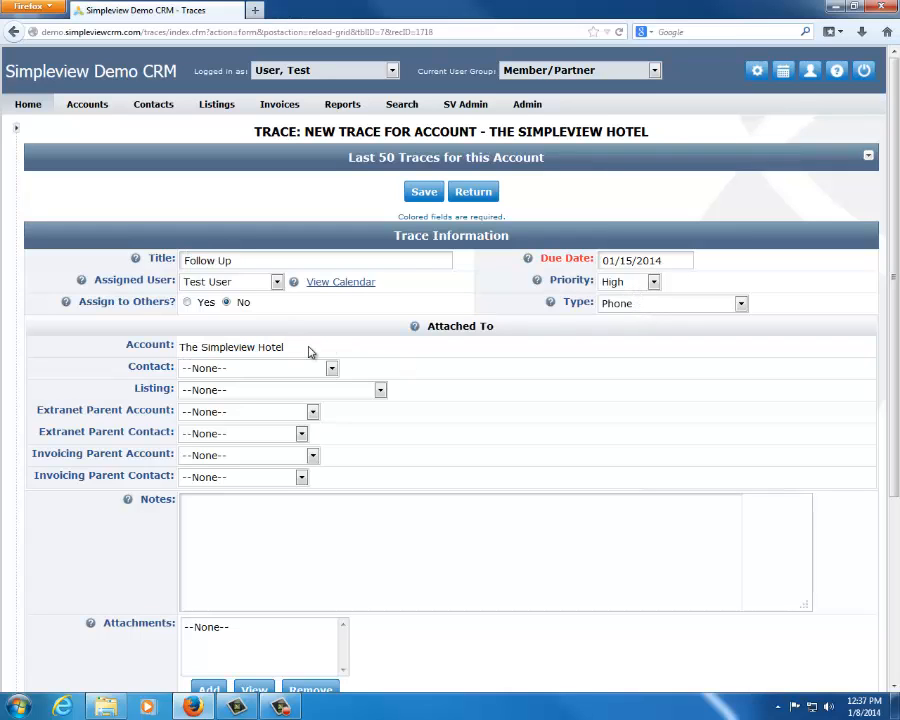
{"action": "left_click", "coordinate": [296, 371]}
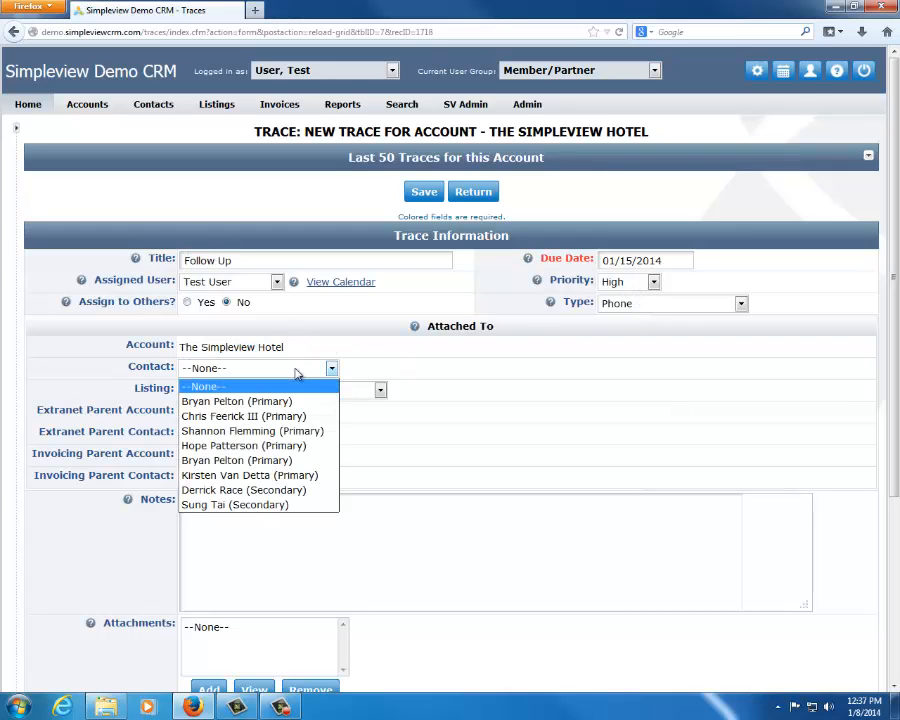
{"action": "left_click", "coordinate": [262, 446]}
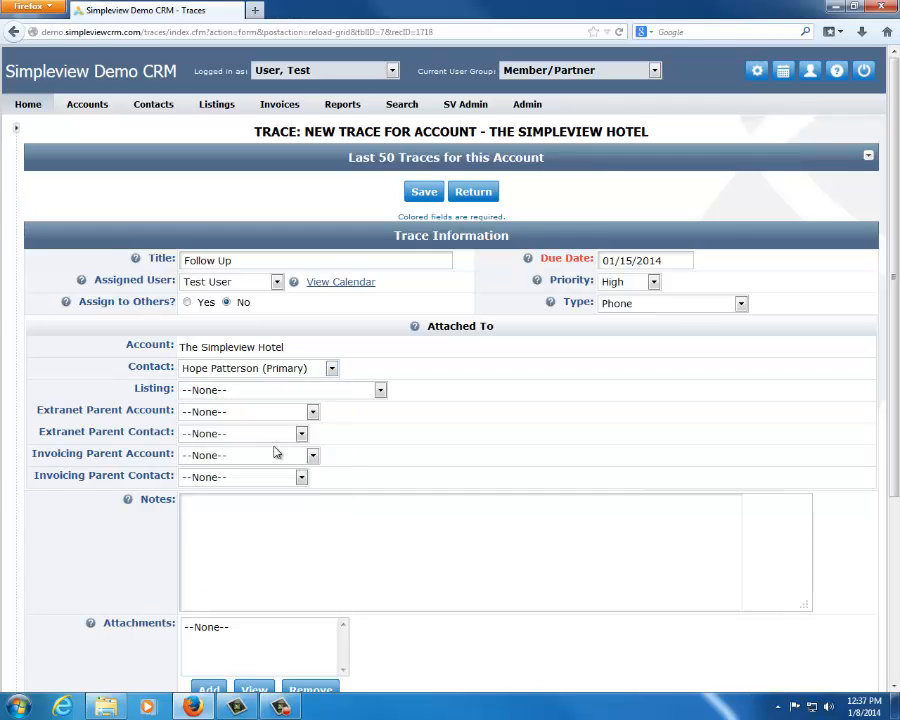
{"action": "left_click", "coordinate": [273, 396]}
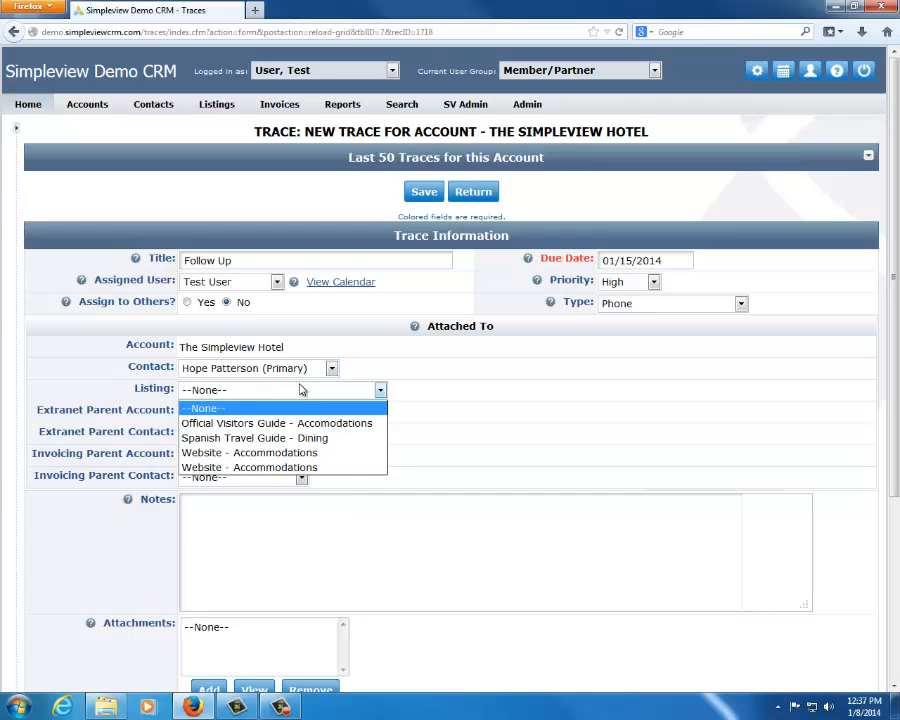
{"action": "left_click", "coordinate": [289, 453]}
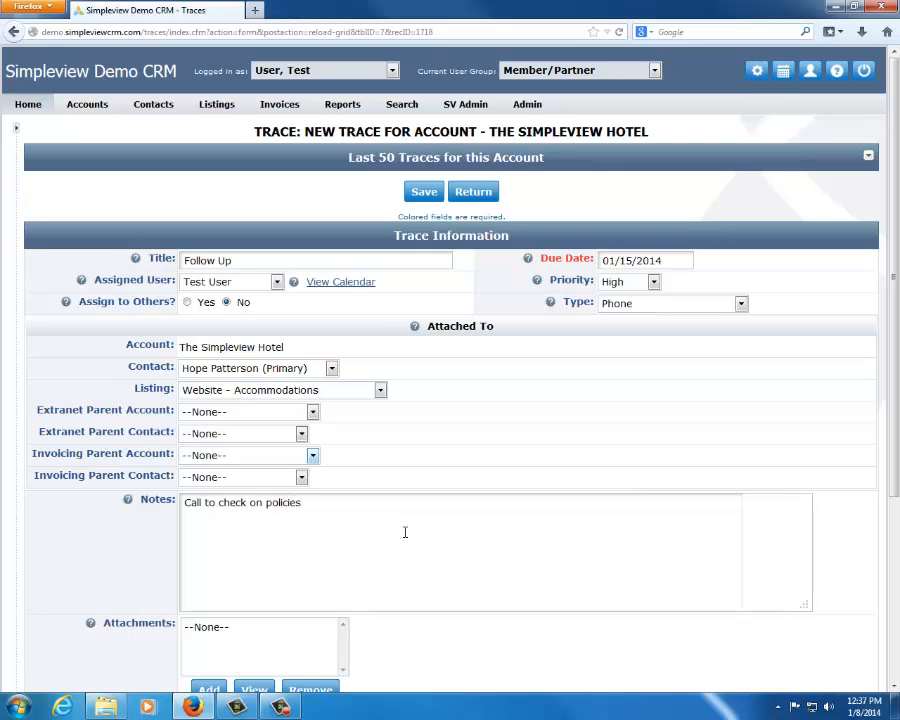
{"action": "left_click", "coordinate": [430, 194]}
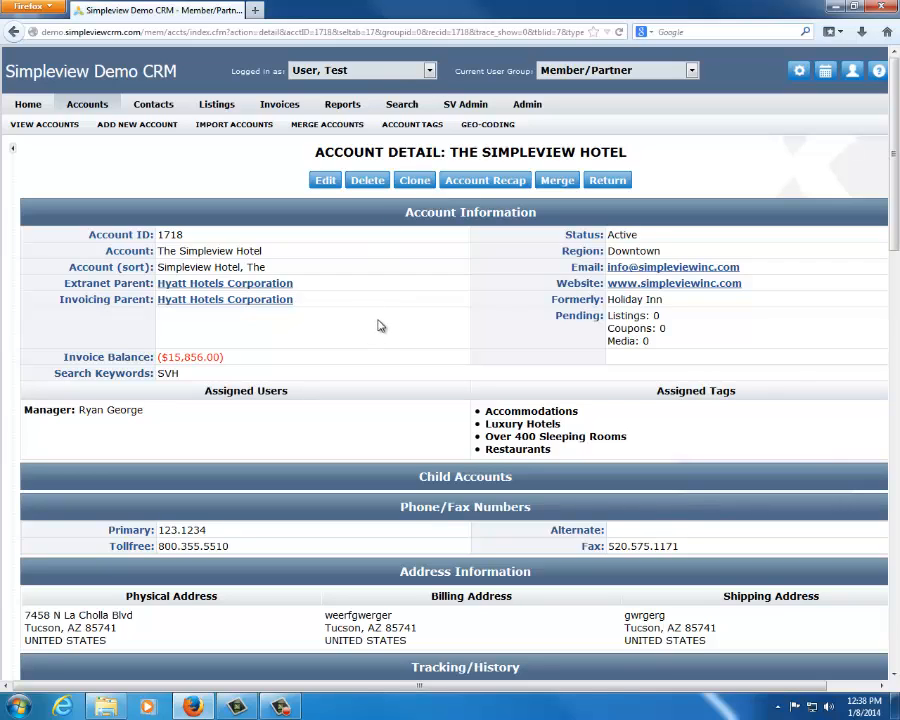
Review the Follow Up trace's entry in the account's trace history, including its full notes and attached files
{"action": "scroll", "coordinate": [378, 325], "scroll_direction": "down", "scroll_amount": 5}
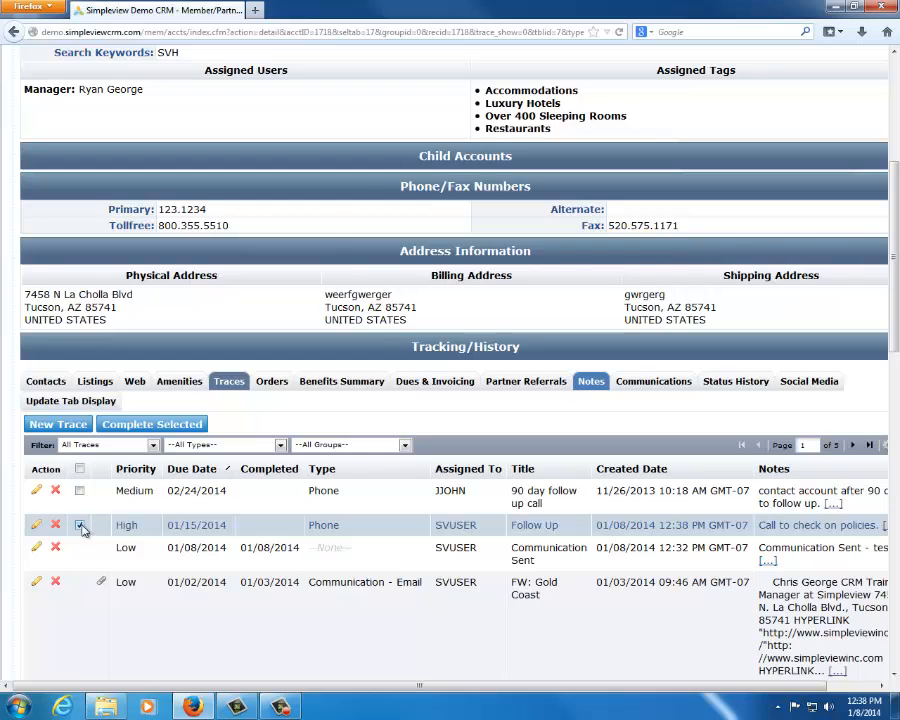
{"action": "left_click", "coordinate": [81, 527]}
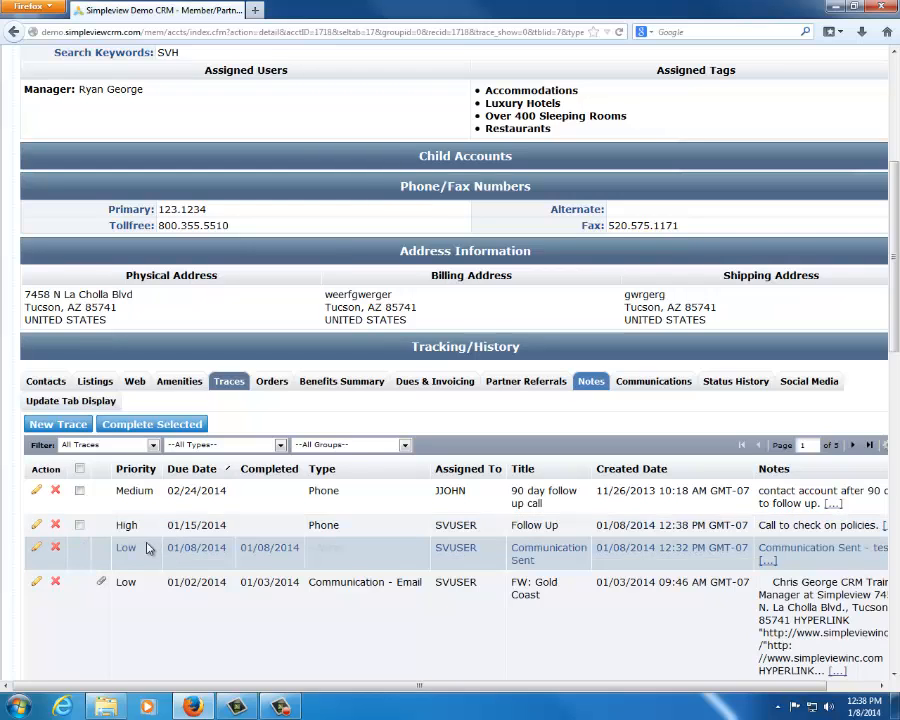
{"action": "mouse_move", "coordinate": [196, 522]}
{"action": "left_mouse_down"}
{"action": "mouse_move", "coordinate": [484, 538]}
{"action": "mouse_move", "coordinate": [885, 530]}
{"action": "left_mouse_up"}
{"action": "left_click", "coordinate": [885, 529]}
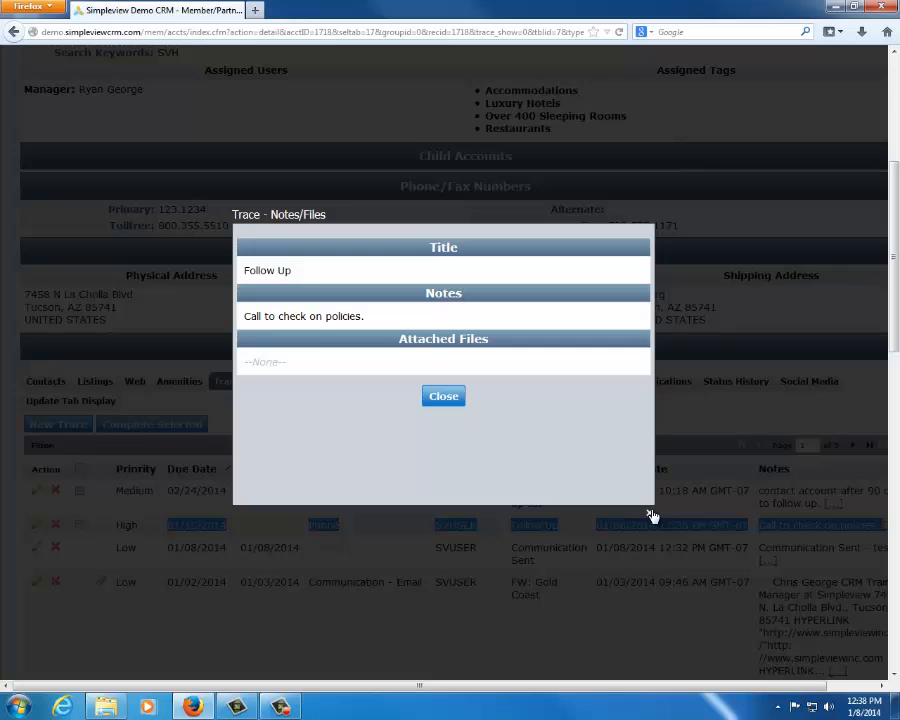
{"action": "left_click", "coordinate": [648, 513]}
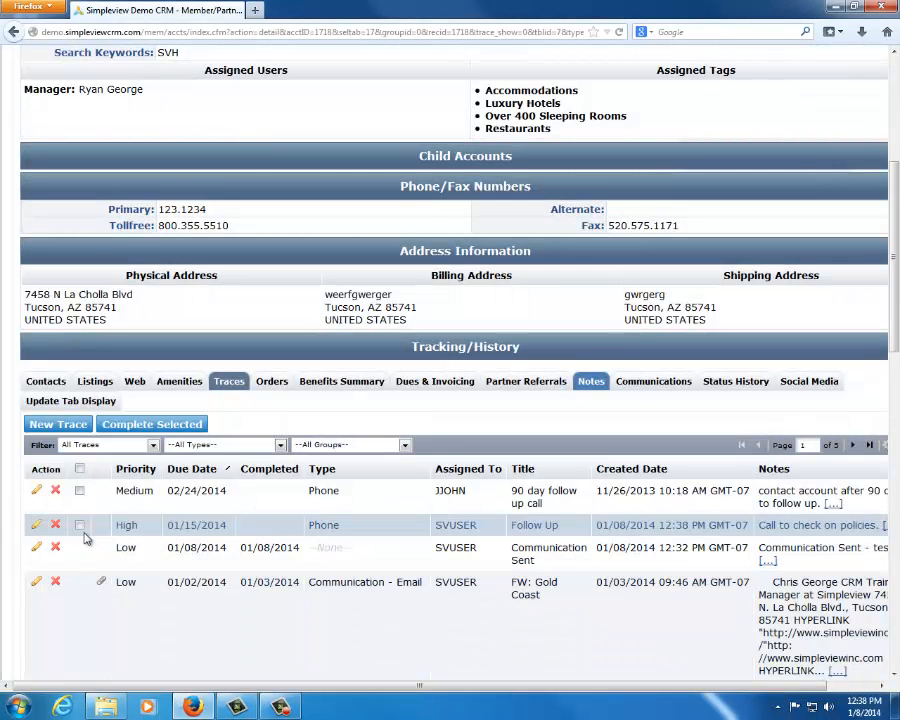
Complete the Follow Up trace with the completed notes "gwknrgklenrklg" and check its completion date
{"action": "left_click", "coordinate": [80, 525]}
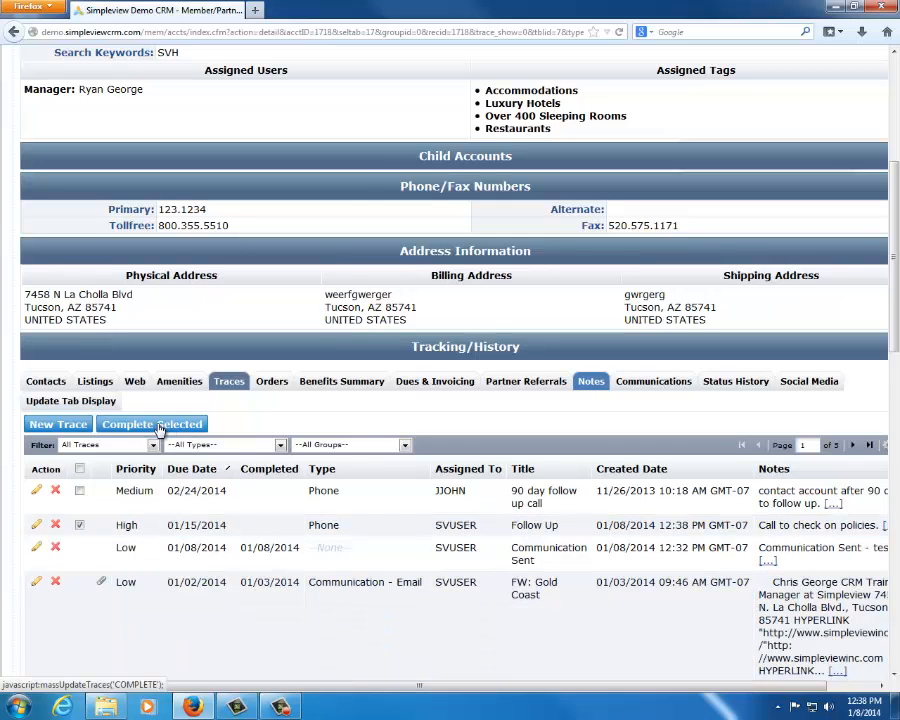
{"action": "left_click", "coordinate": [160, 427]}
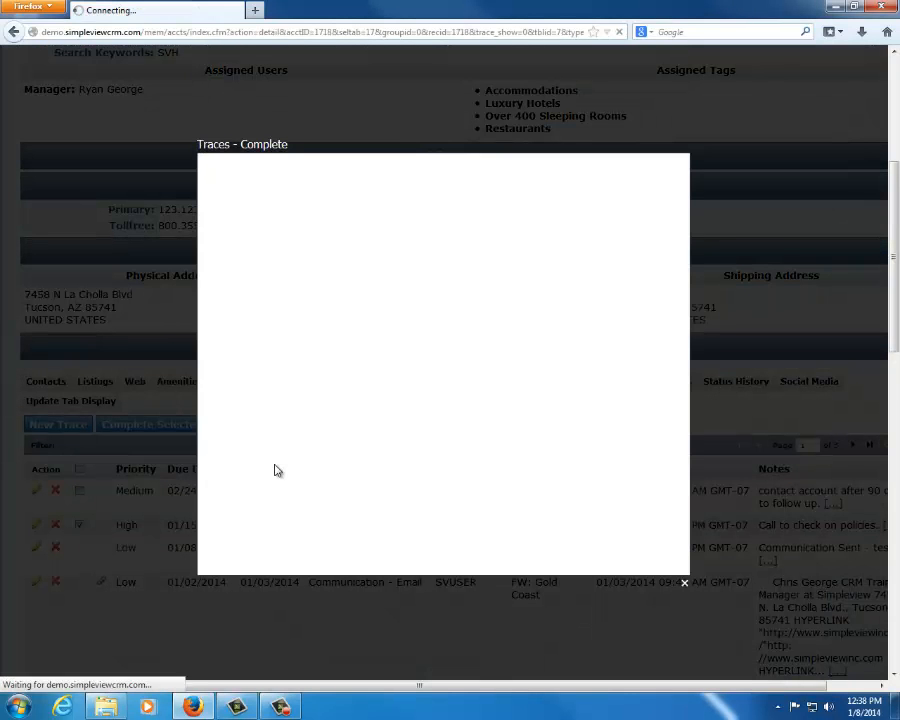
{"action": "type", "text": "gwknrgklenrklg"}
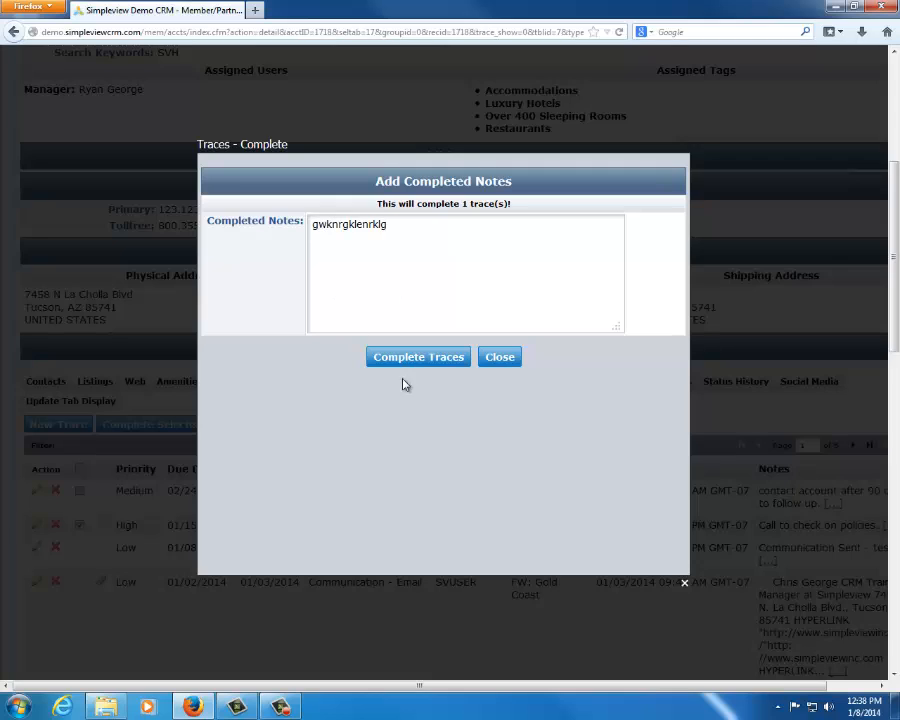
{"action": "left_click", "coordinate": [410, 357]}
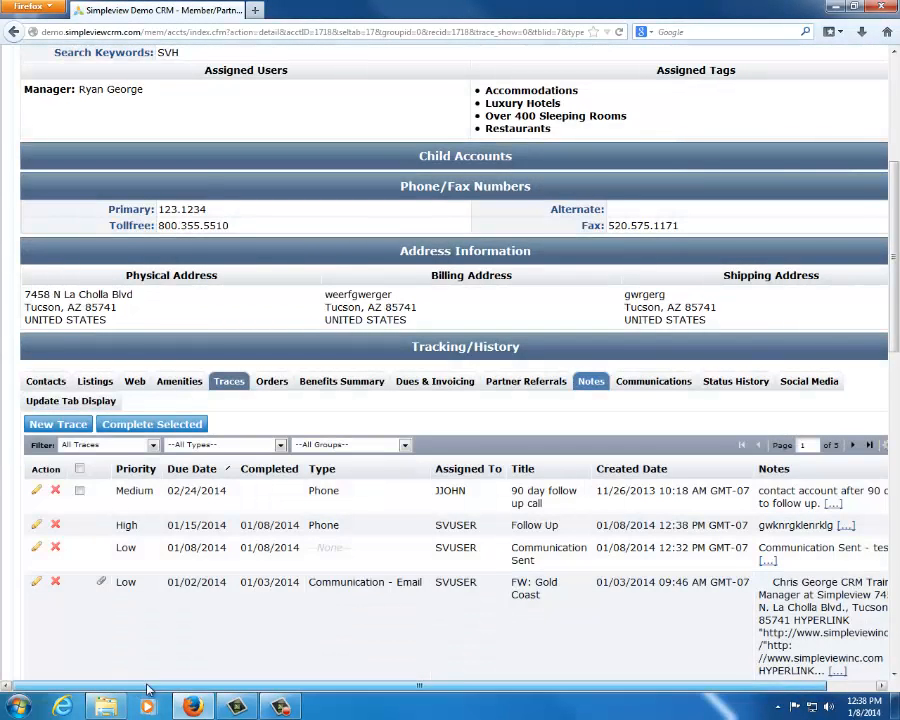
{"action": "left_click_drag", "start_coordinate": [147, 688], "coordinate": [195, 688]}
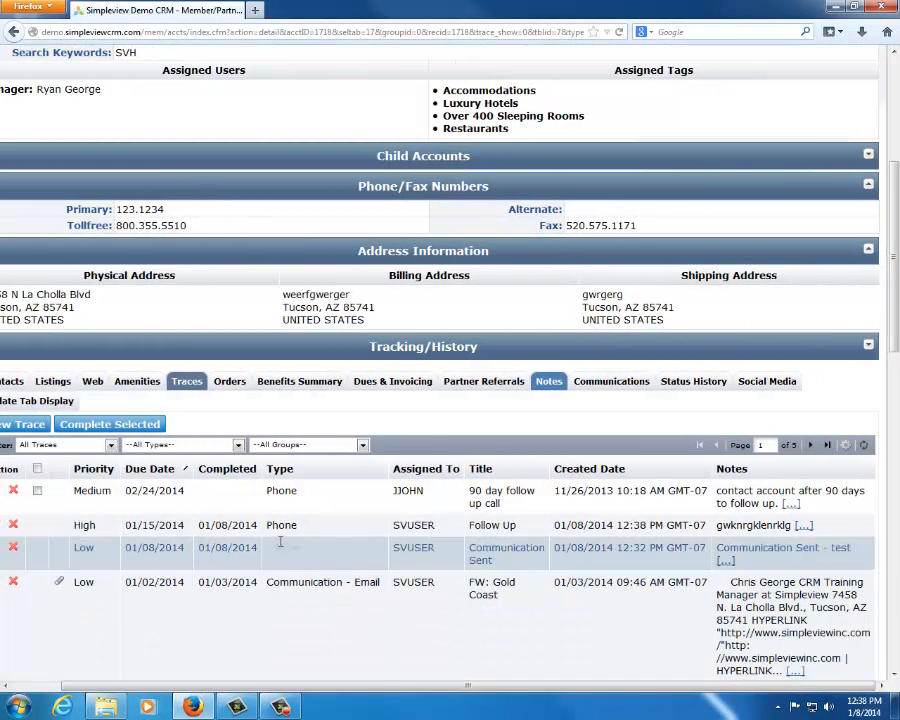
{"action": "triple_click", "coordinate": [212, 530]}
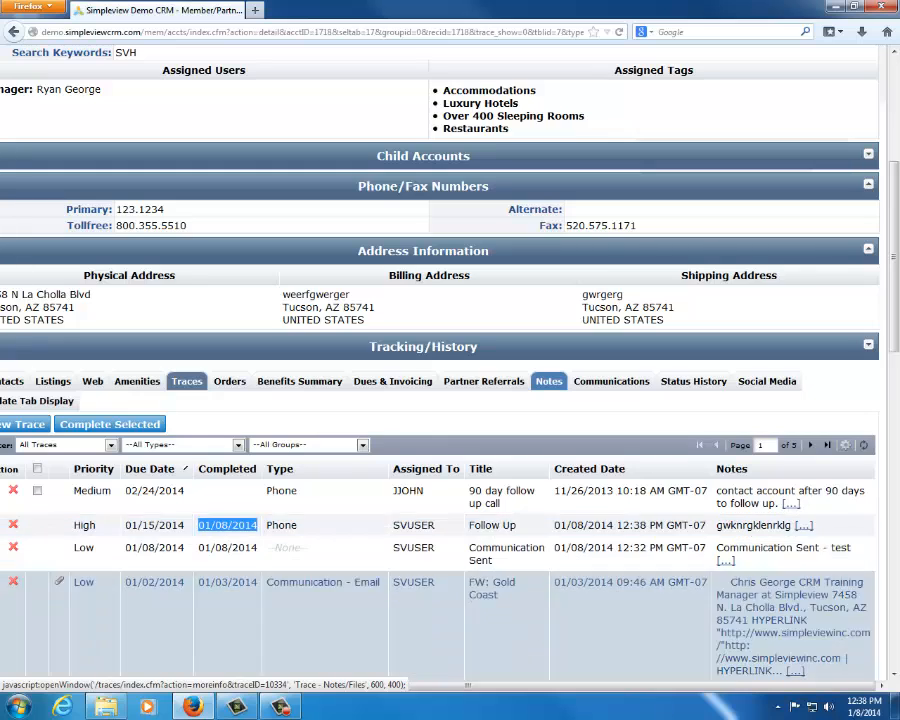
Go to the home dashboard and review the open traces down to the last Pre-Event Check-In entry due 04/02/2014
{"action": "scroll", "coordinate": [16, 157], "scroll_direction": "up", "scroll_amount": 3}
{"action": "scroll", "coordinate": [16, 157], "scroll_direction": "up", "scroll_amount": 2}
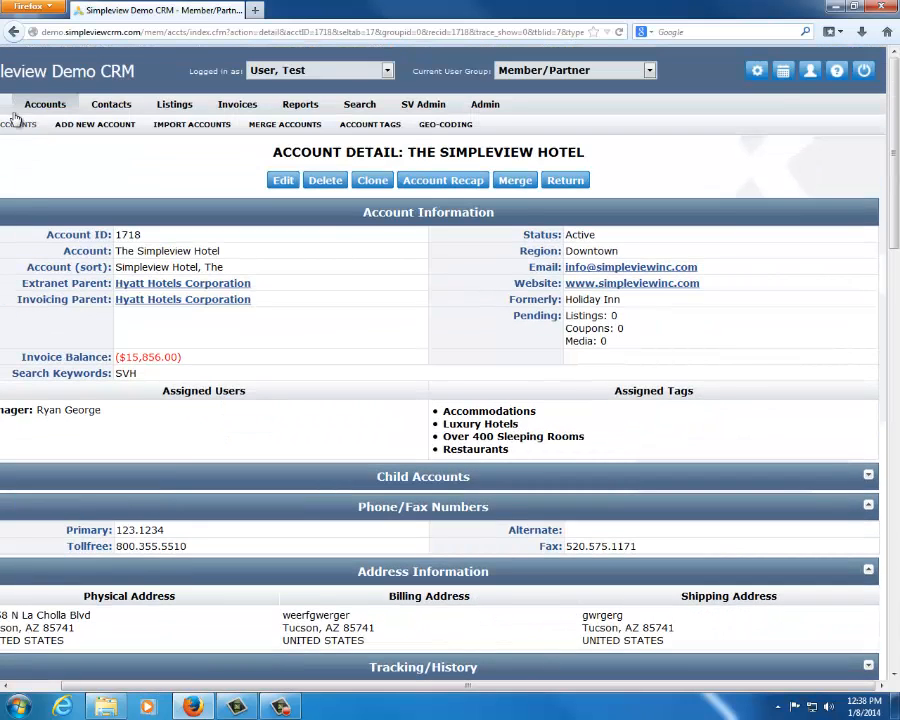
{"action": "scroll", "coordinate": [33, 521], "scroll_direction": "left", "scroll_amount": 1}
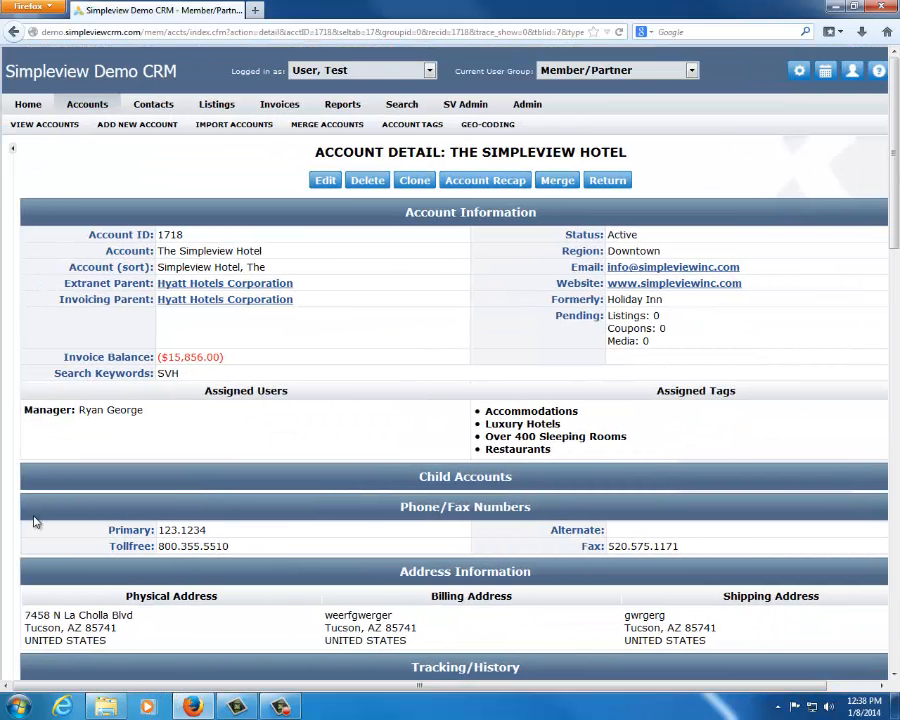
{"action": "left_click", "coordinate": [24, 105]}
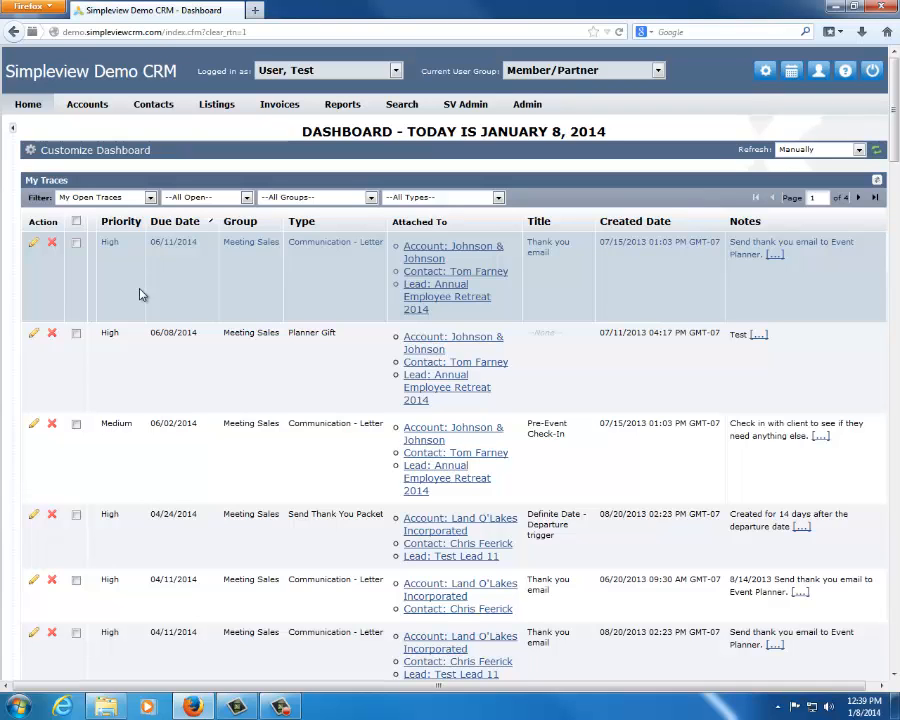
{"action": "scroll", "coordinate": [380, 342], "scroll_direction": "down", "scroll_amount": 7}
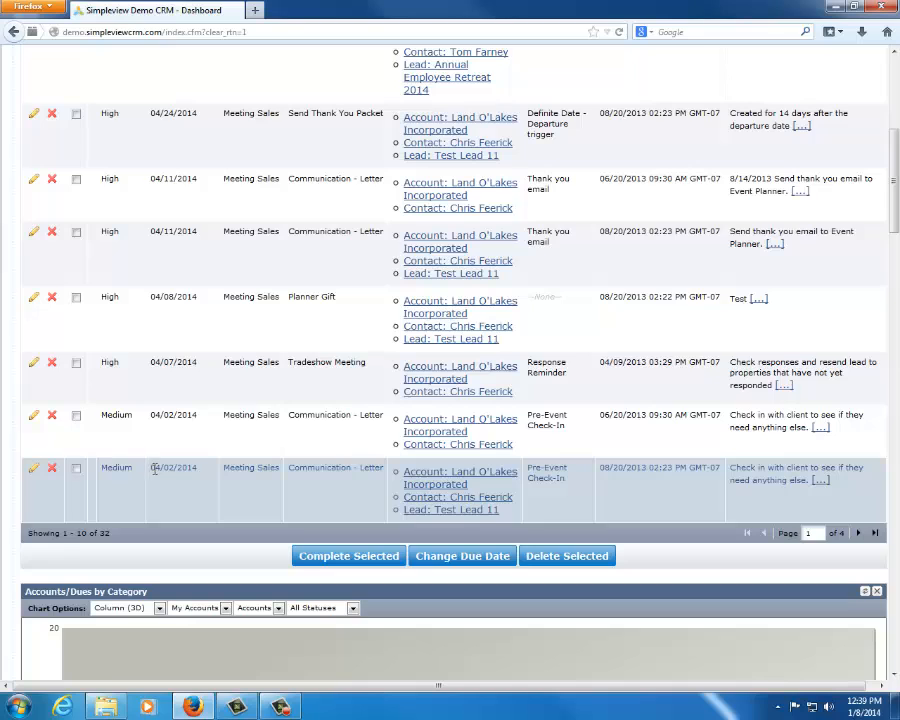
{"action": "left_click_drag", "start_coordinate": [154, 470], "coordinate": [212, 473]}
{"action": "left_click", "coordinate": [259, 468]}
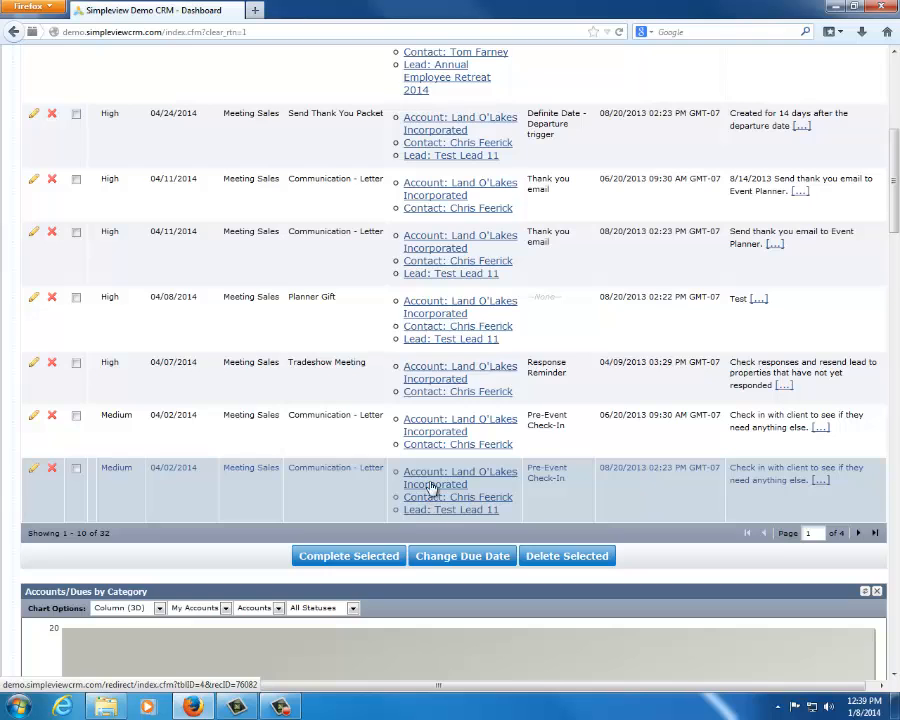
Open the Land O'Lakes Incorporated account from its Pre-Event Check-In trace and review its primary phone number and contacts
{"action": "left_click", "coordinate": [440, 485]}
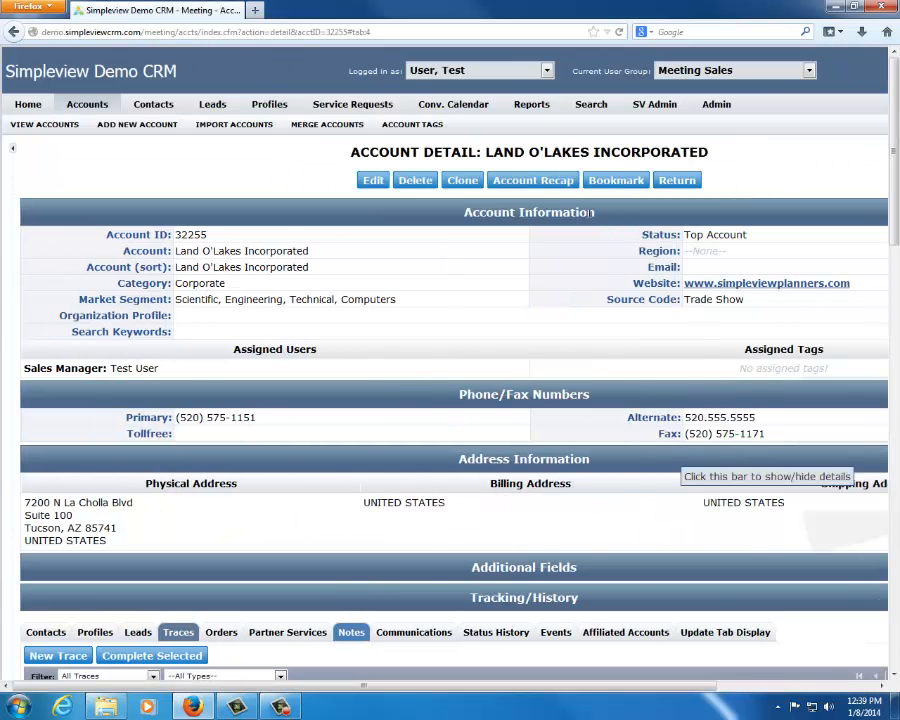
{"action": "left_click_drag", "start_coordinate": [178, 421], "coordinate": [267, 421]}
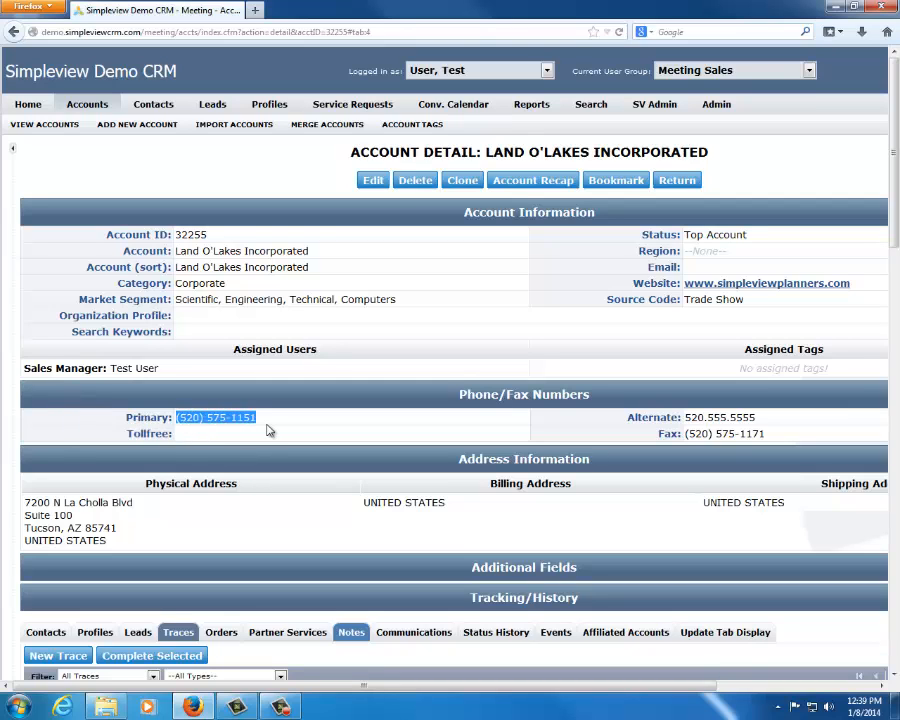
{"action": "left_click", "coordinate": [271, 427]}
{"action": "scroll", "coordinate": [271, 427], "scroll_direction": "down", "scroll_amount": 3}
{"action": "left_click", "coordinate": [44, 478]}
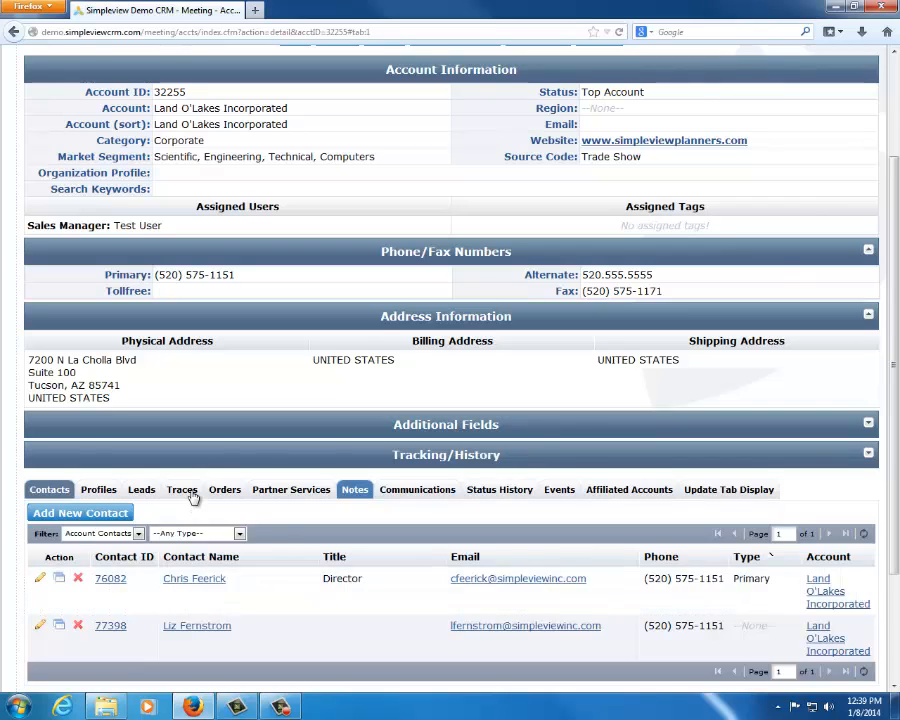
Complete the account's Post Event Survey trace due 04/24/2014 with the completed notes "fjnrfjhryj"
{"action": "left_click", "coordinate": [187, 491]}
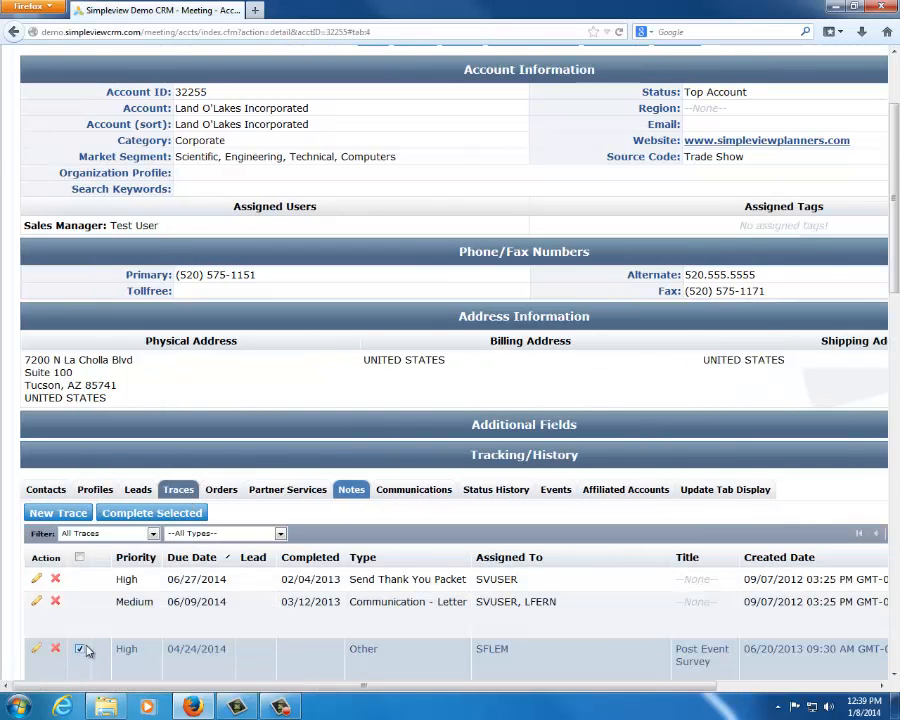
{"action": "left_click", "coordinate": [137, 512]}
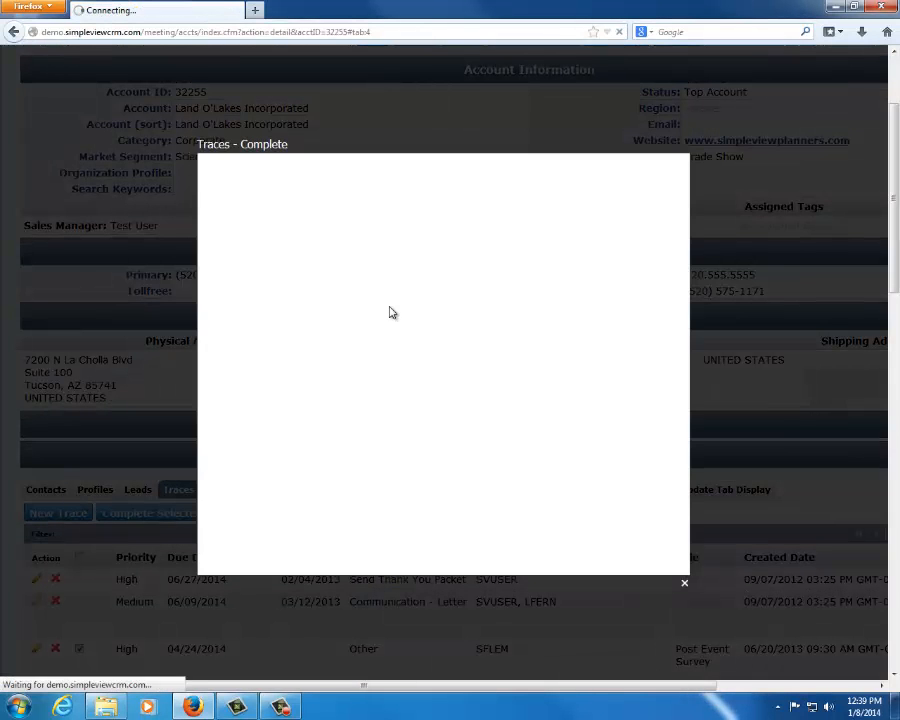
{"action": "left_click", "coordinate": [380, 280]}
{"action": "type", "text": "fjnrfjhry"}
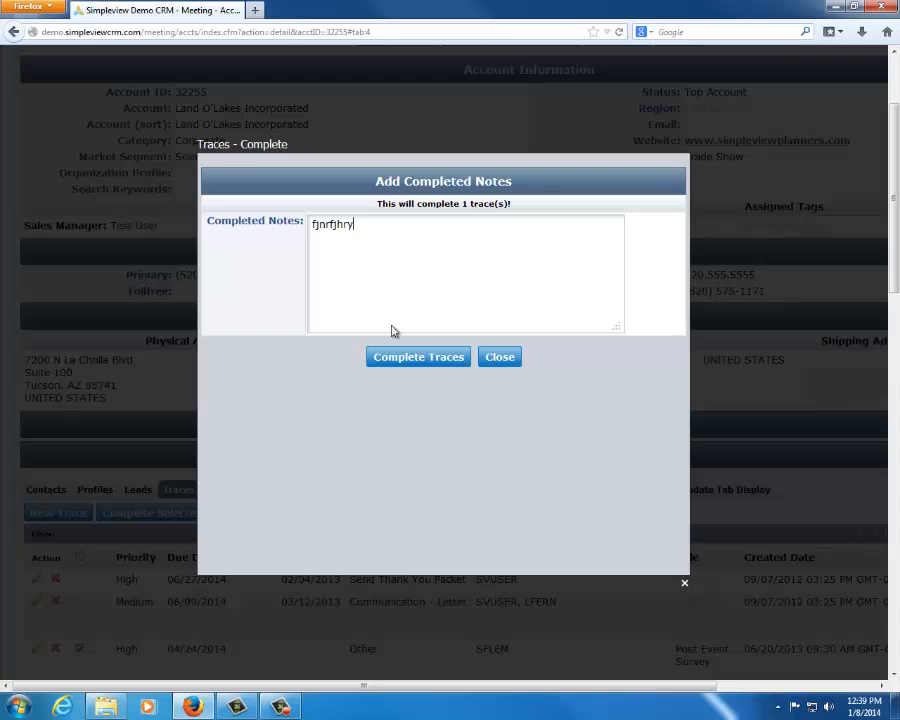
{"action": "left_click", "coordinate": [433, 362]}
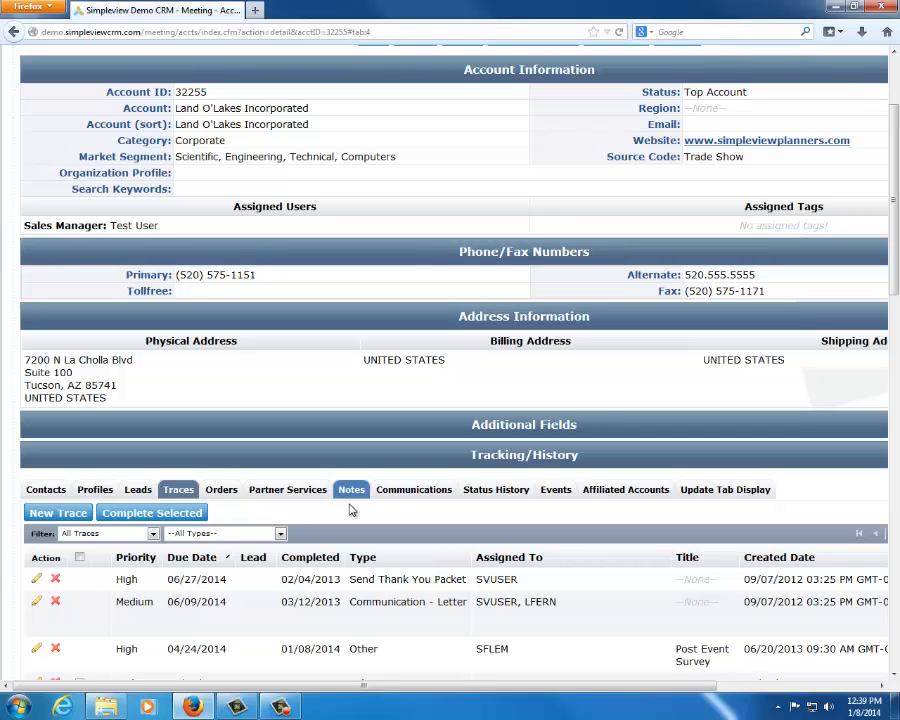
Switch the current user group from the Land O'Lakes Incorporated account page to Member/Partner
{"action": "scroll", "coordinate": [700, 272], "scroll_direction": "up", "scroll_amount": 3}
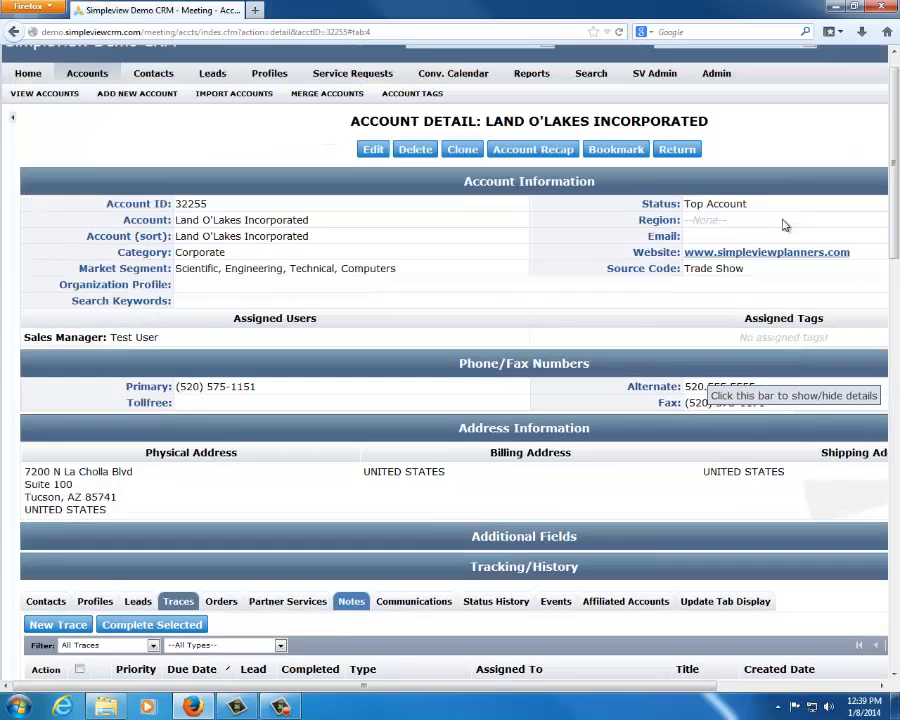
{"action": "left_click", "coordinate": [688, 74]}
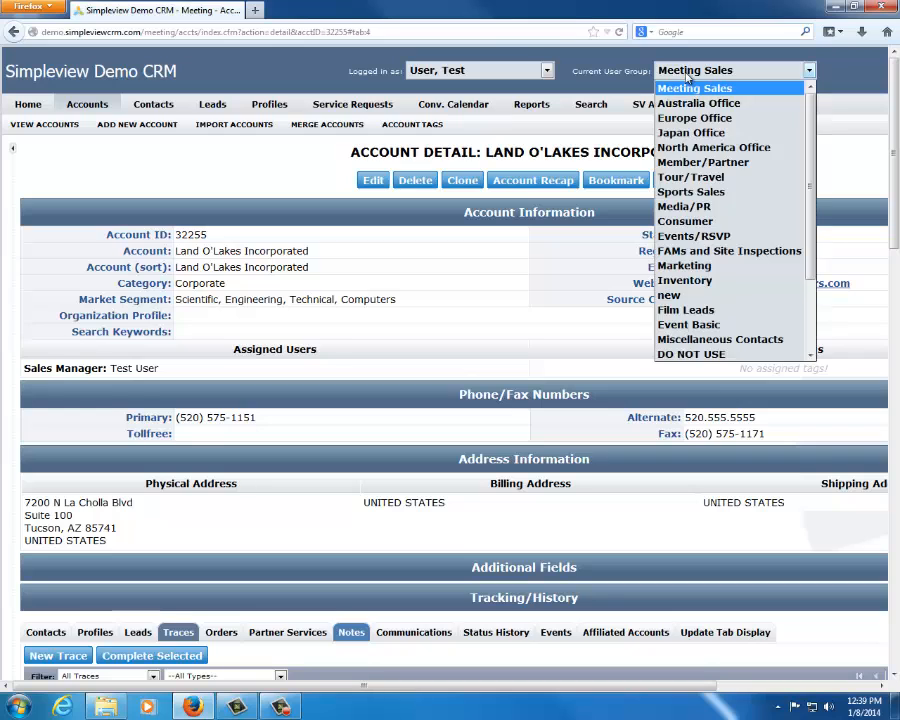
{"action": "left_click", "coordinate": [704, 165]}
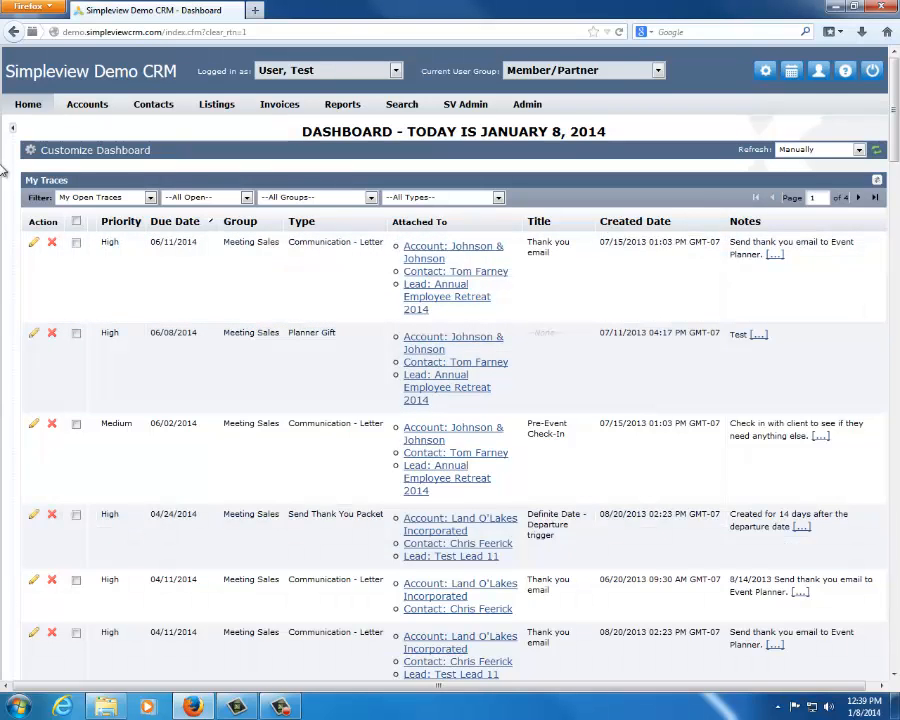
Open The Simpleview Hotel account from the recently viewed records and hide the search and recent-records sidebar
{"action": "left_click", "coordinate": [12, 127]}
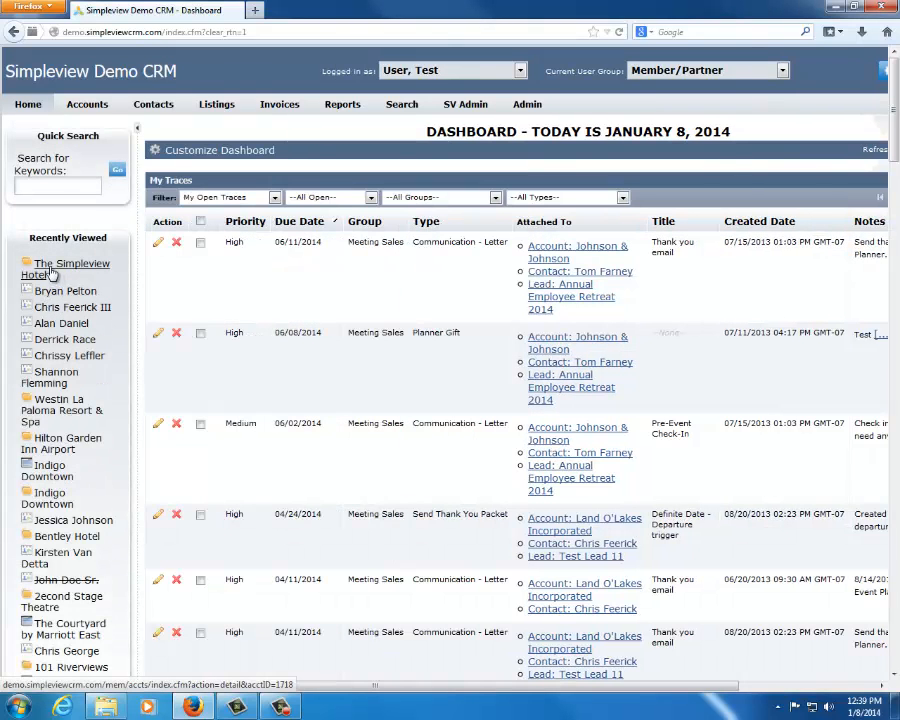
{"action": "left_click", "coordinate": [54, 291]}
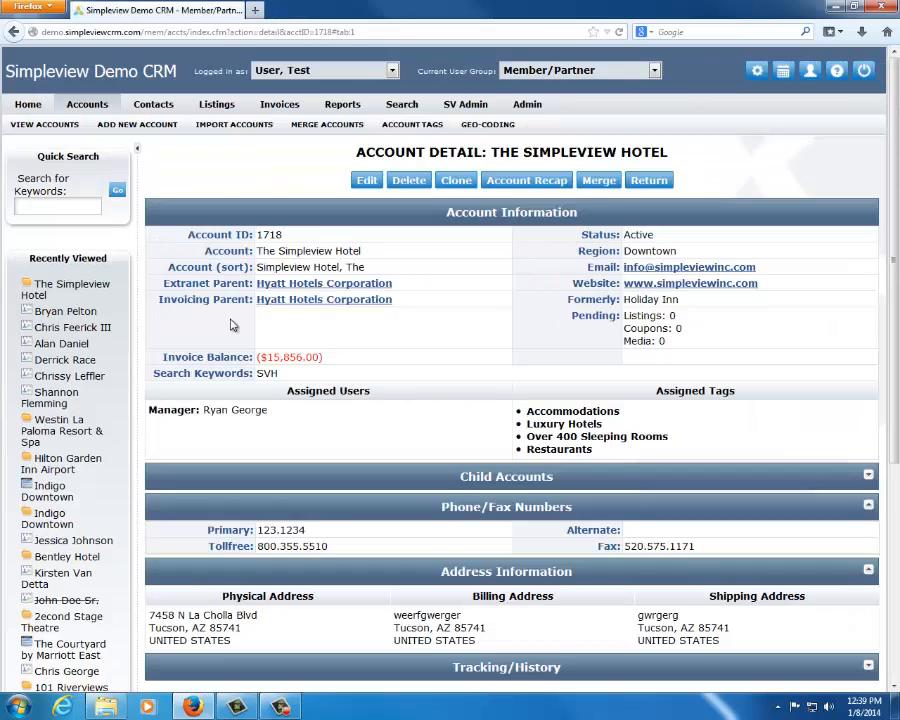
{"action": "left_click", "coordinate": [138, 152]}
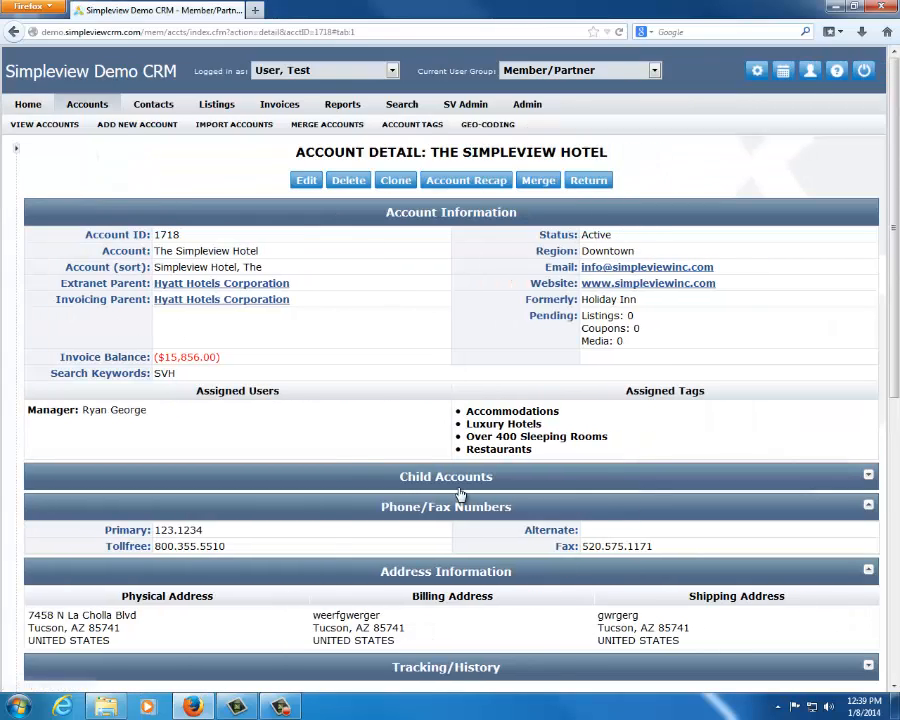
Start a new trace from the account's traces and reuse the suggested title for a call with the primary contact
{"action": "scroll", "coordinate": [148, 393], "scroll_direction": "down", "scroll_amount": 1}
{"action": "scroll", "coordinate": [148, 393], "scroll_direction": "down", "scroll_amount": 3}
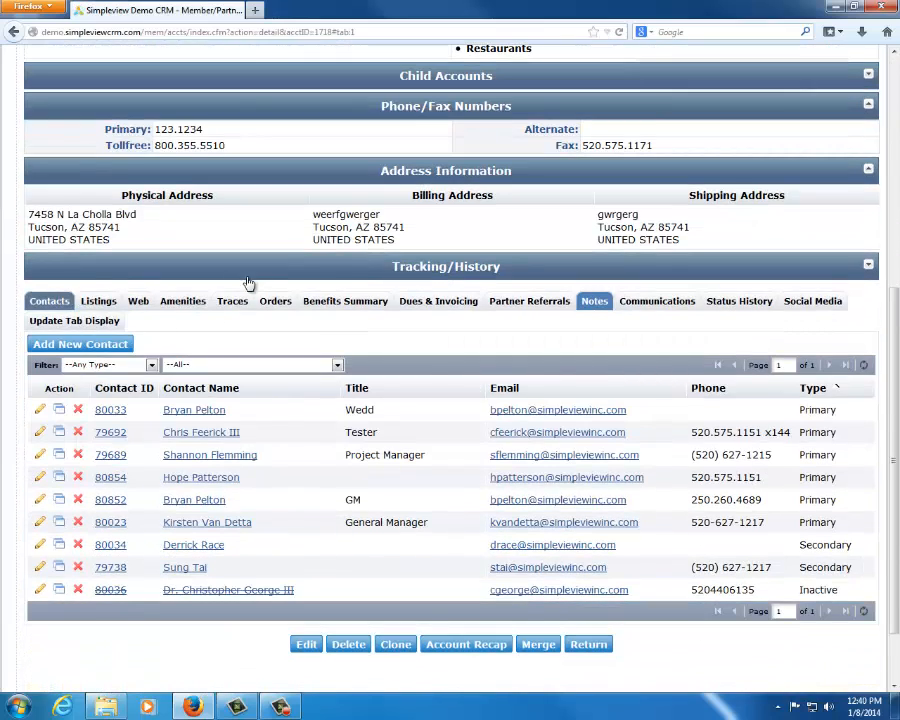
{"action": "left_click", "coordinate": [238, 303]}
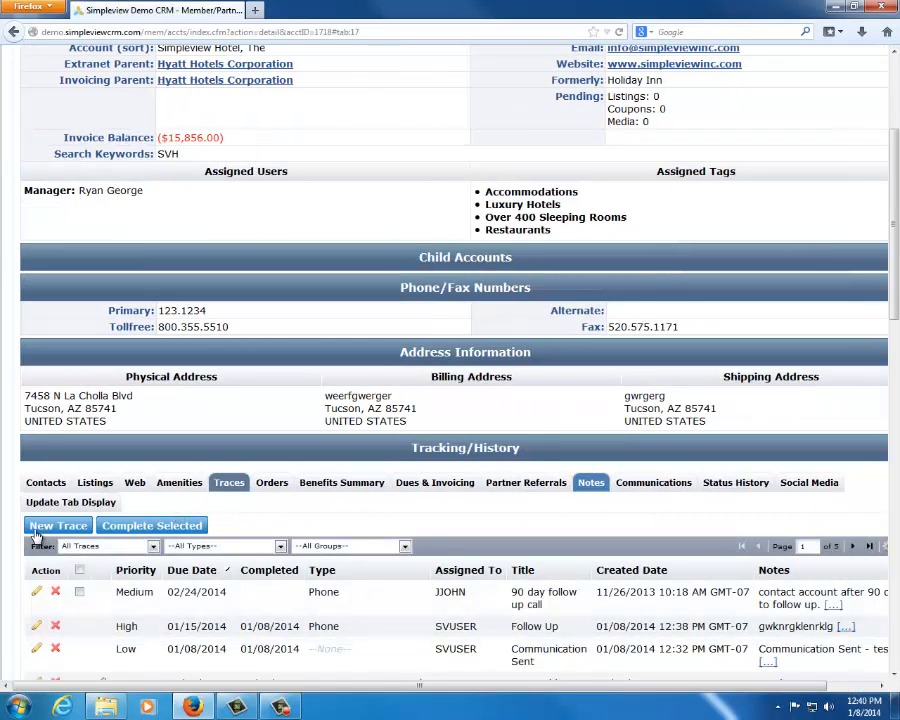
{"action": "left_click", "coordinate": [240, 484]}
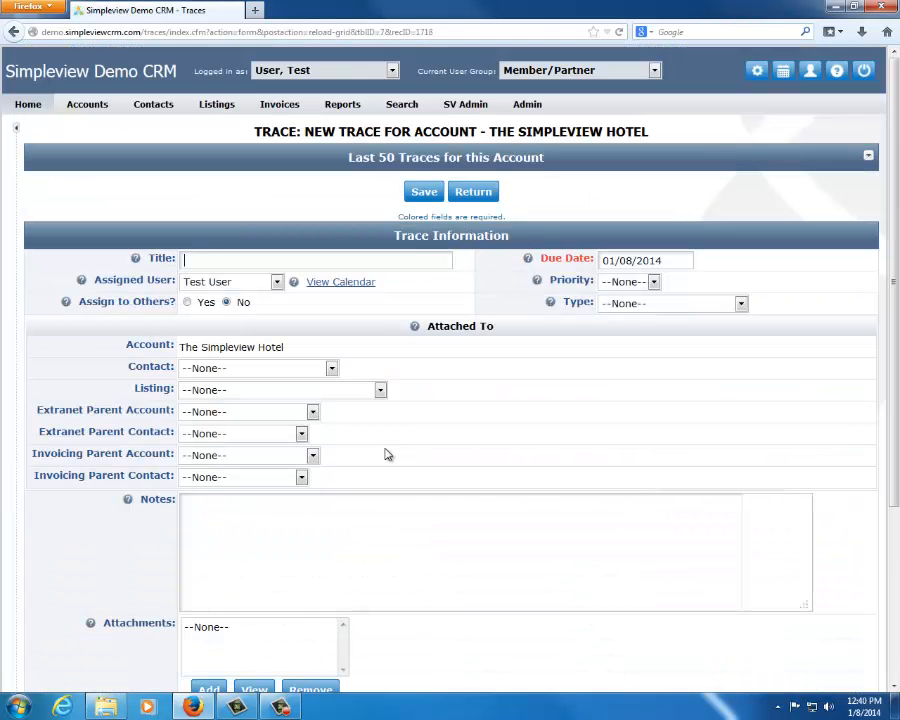
{"action": "type", "text": "Ca"}
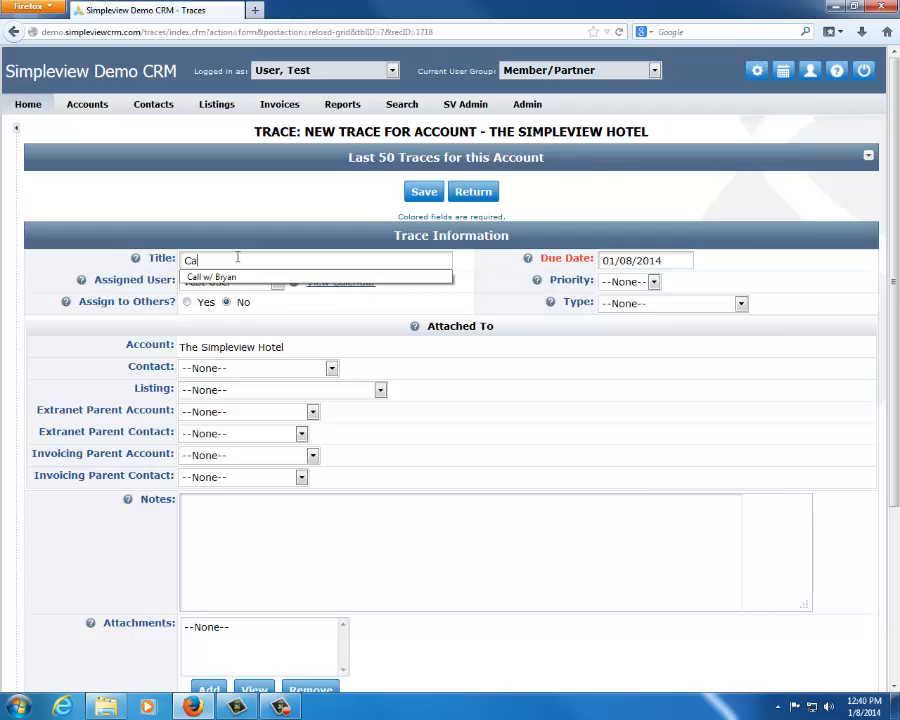
{"action": "type", "text": "ll"}
{"action": "key", "text": "Down"}
{"action": "key", "text": "Return"}
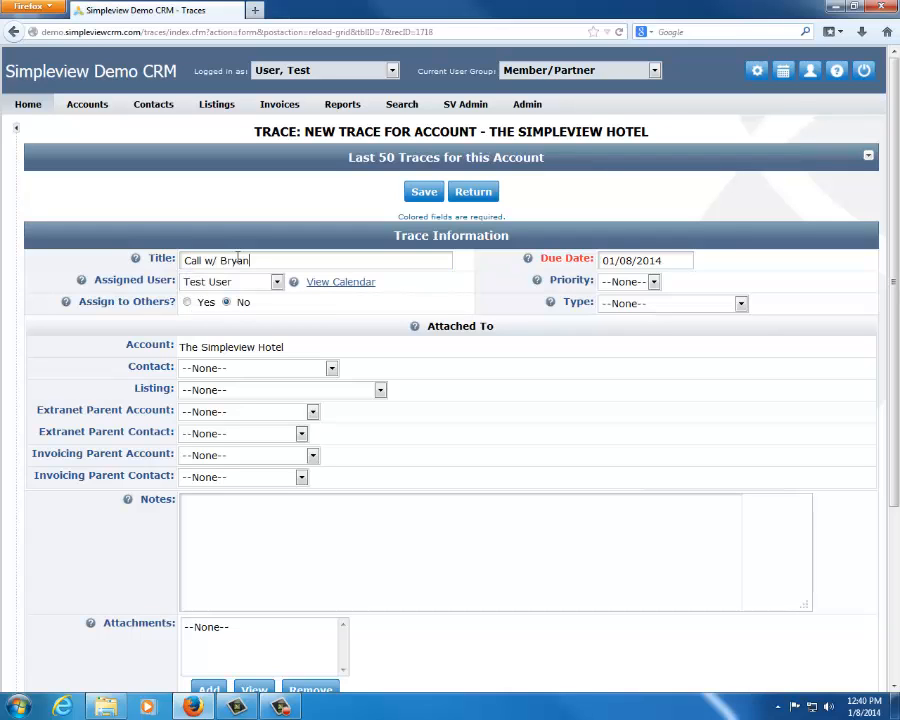
Set the new trace's type to Phone and attach it to the account's primary contact named in the title
{"action": "left_click", "coordinate": [635, 307]}
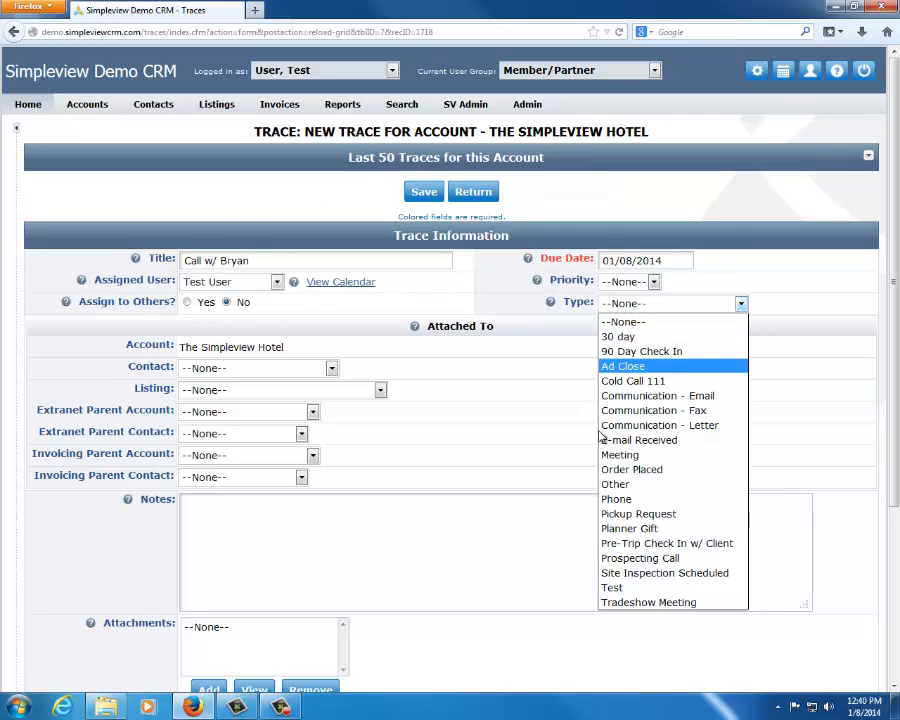
{"action": "left_click", "coordinate": [620, 499]}
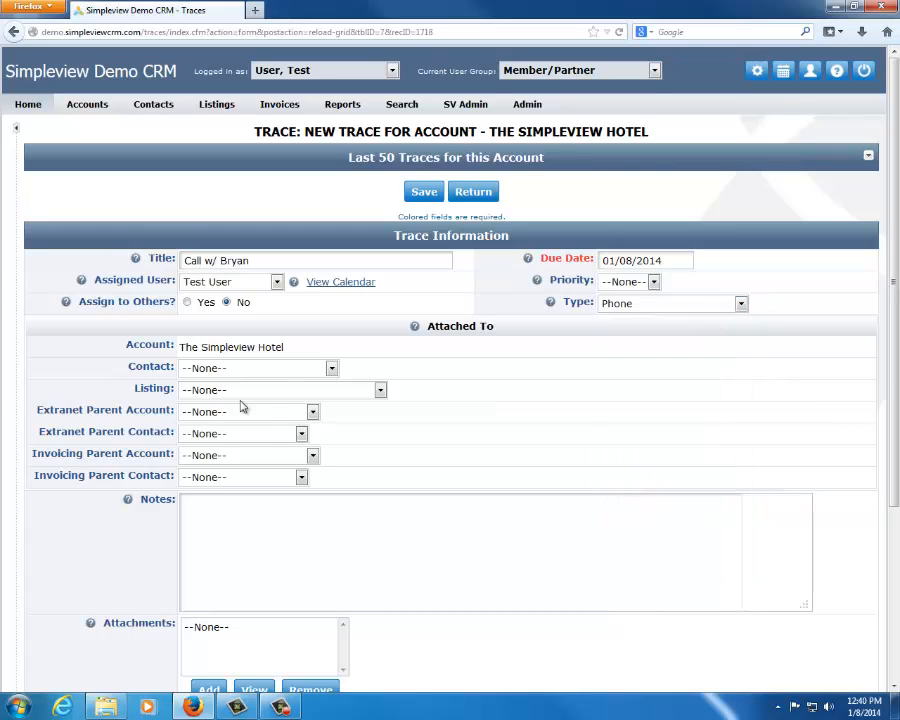
{"action": "left_click", "coordinate": [331, 368]}
{"action": "left_click", "coordinate": [268, 402]}
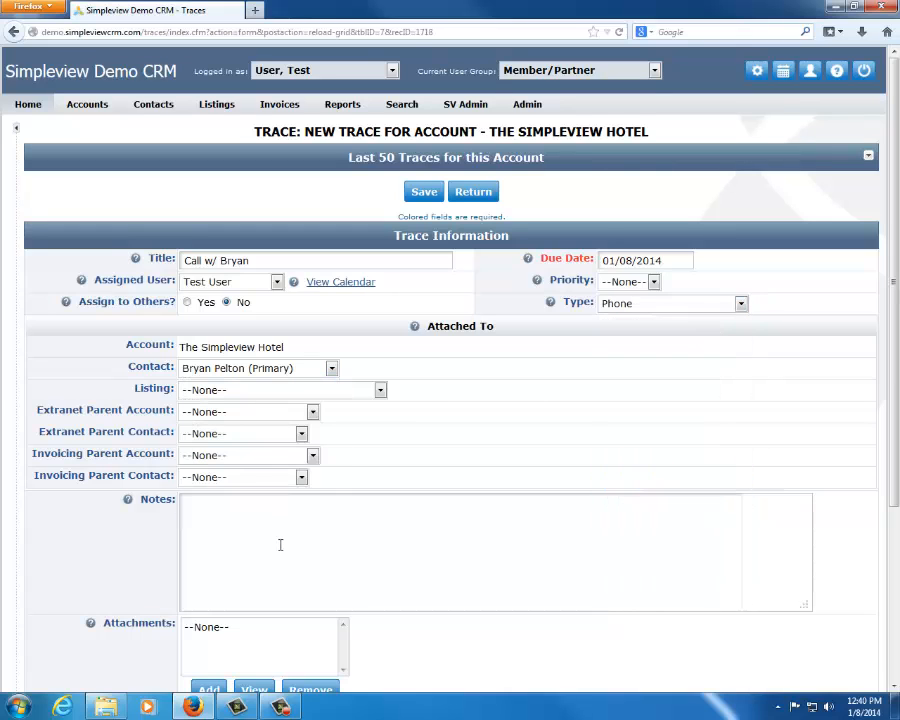
Mark the phone trace as complete with the completed notes "irewjhgi[erjig je[ioag" and save it
{"action": "scroll", "coordinate": [268, 533], "scroll_direction": "down", "scroll_amount": 5}
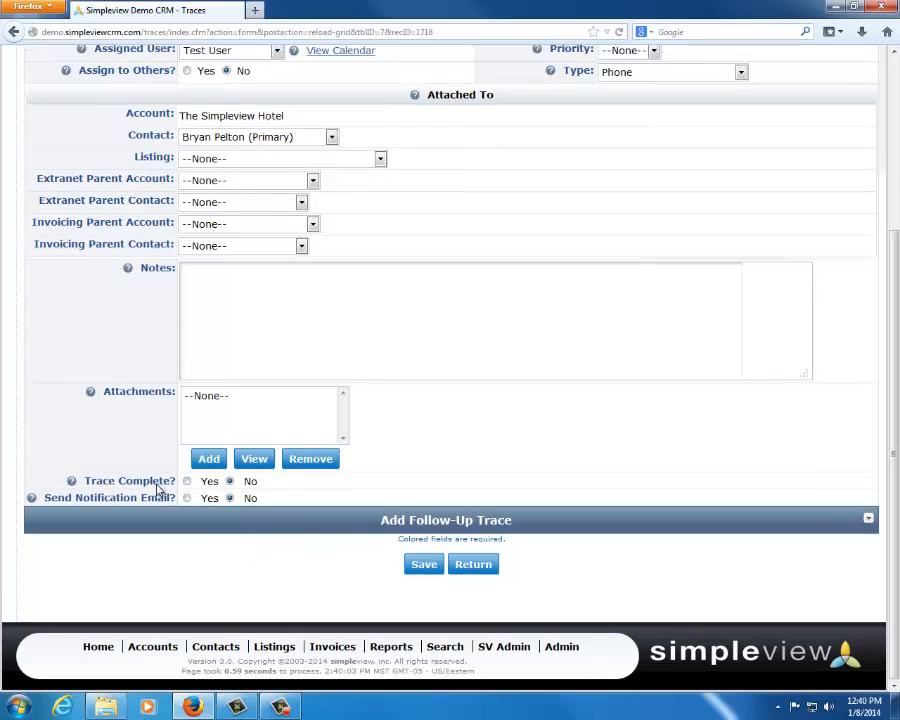
{"action": "left_click", "coordinate": [187, 482]}
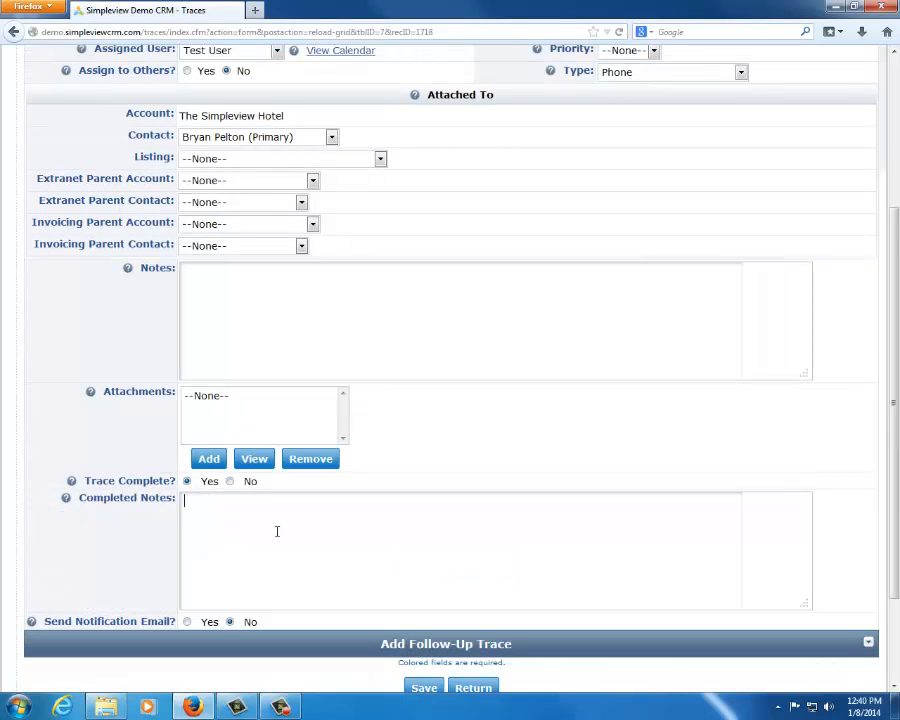
{"action": "type", "text": "irewjhgi[erjig je[ioag"}
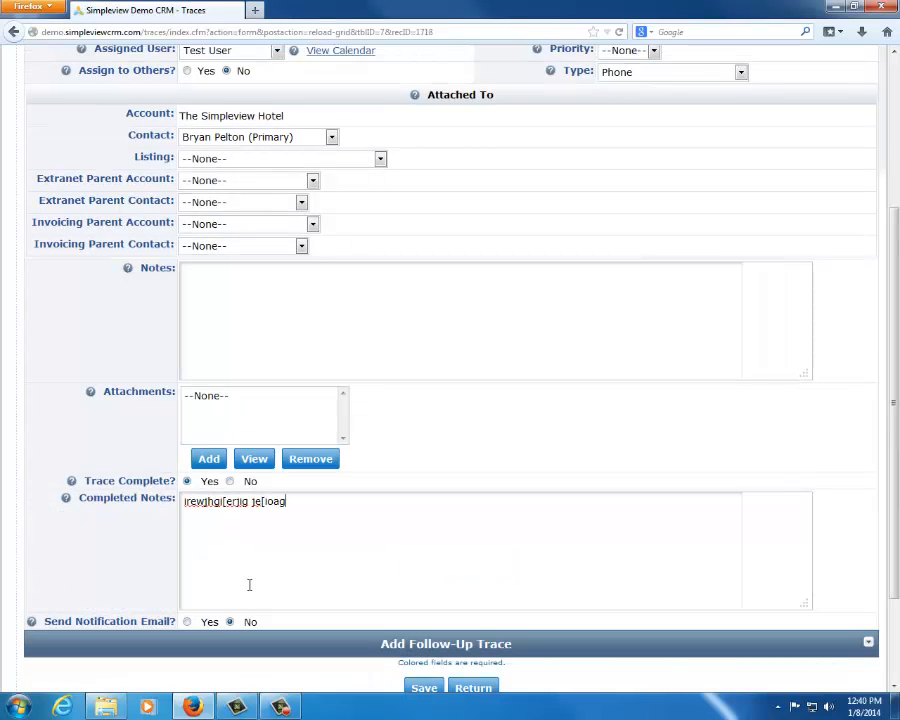
{"action": "left_click", "coordinate": [436, 688]}
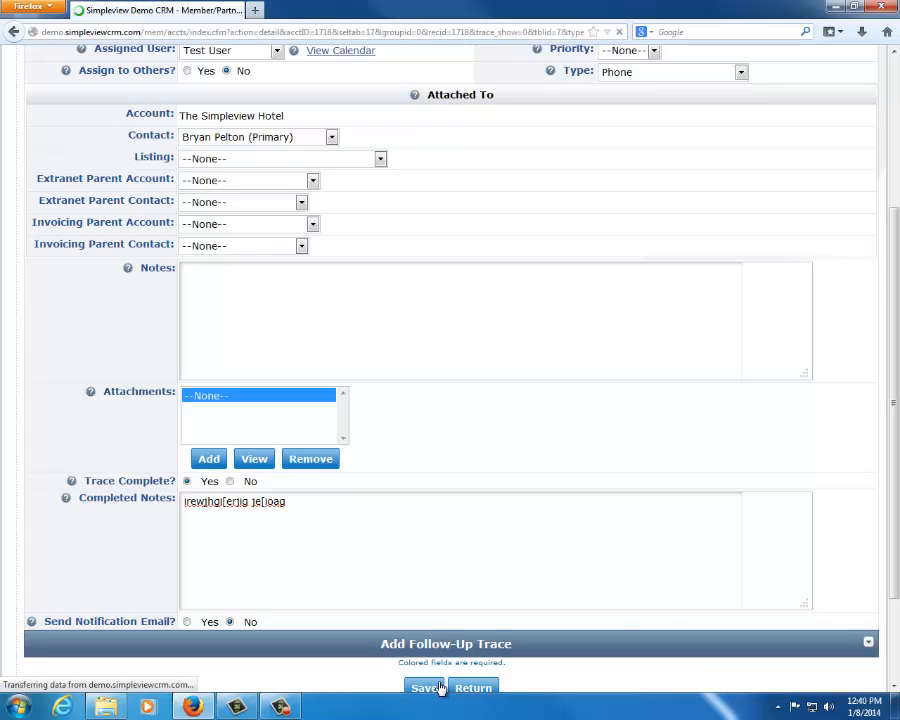
Check the newly saved phone trace in The Simpleview Hotel's trace list, including its title and created date
{"action": "scroll", "coordinate": [215, 491], "scroll_direction": "down", "scroll_amount": 3}
{"action": "scroll", "coordinate": [215, 491], "scroll_direction": "down", "scroll_amount": 1}
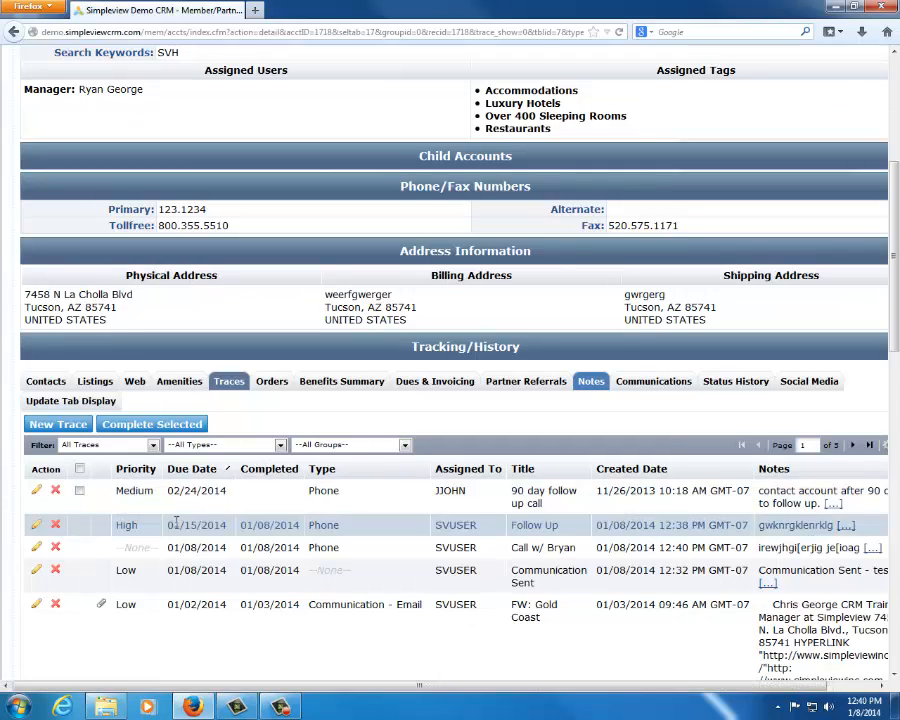
{"action": "left_click_drag", "start_coordinate": [175, 523], "coordinate": [654, 544]}
{"action": "left_click", "coordinate": [650, 546]}
{"action": "triple_click", "coordinate": [650, 546]}
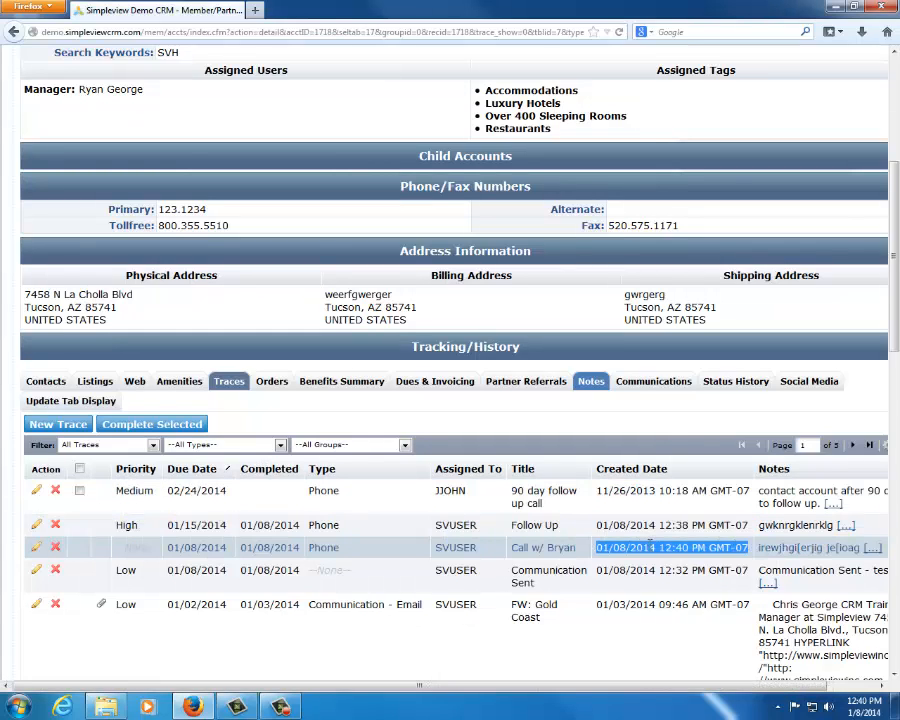
{"action": "double_click", "coordinate": [650, 546]}
{"action": "left_click", "coordinate": [572, 559]}
{"action": "left_click_drag", "start_coordinate": [511, 547], "coordinate": [760, 552]}
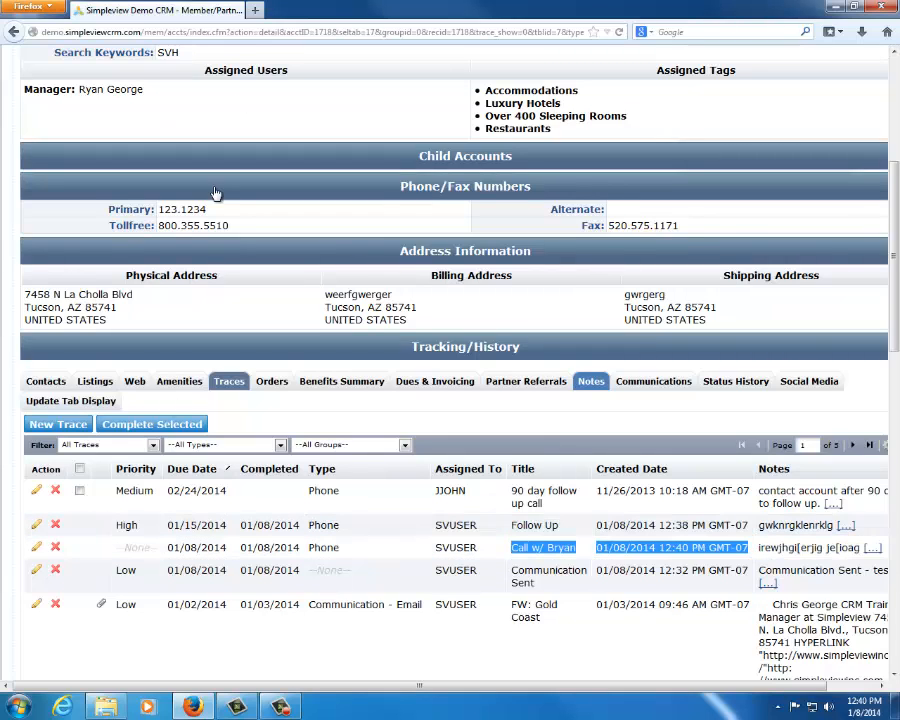
Look over the hotel account's details and history categories, collapsing its Address Information and Phone/Fax Numbers sections
{"action": "scroll", "coordinate": [217, 194], "scroll_direction": "up", "scroll_amount": 3}
{"action": "scroll", "coordinate": [217, 194], "scroll_direction": "up", "scroll_amount": 3}
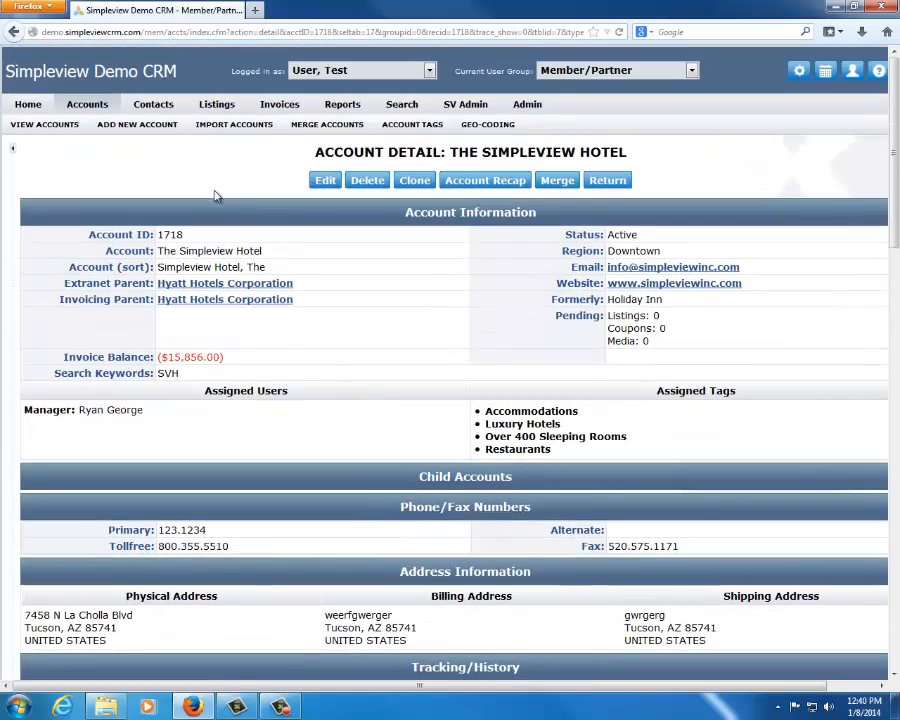
{"action": "scroll", "coordinate": [217, 196], "scroll_direction": "down", "scroll_amount": 2}
{"action": "scroll", "coordinate": [215, 190], "scroll_direction": "down", "scroll_amount": 3}
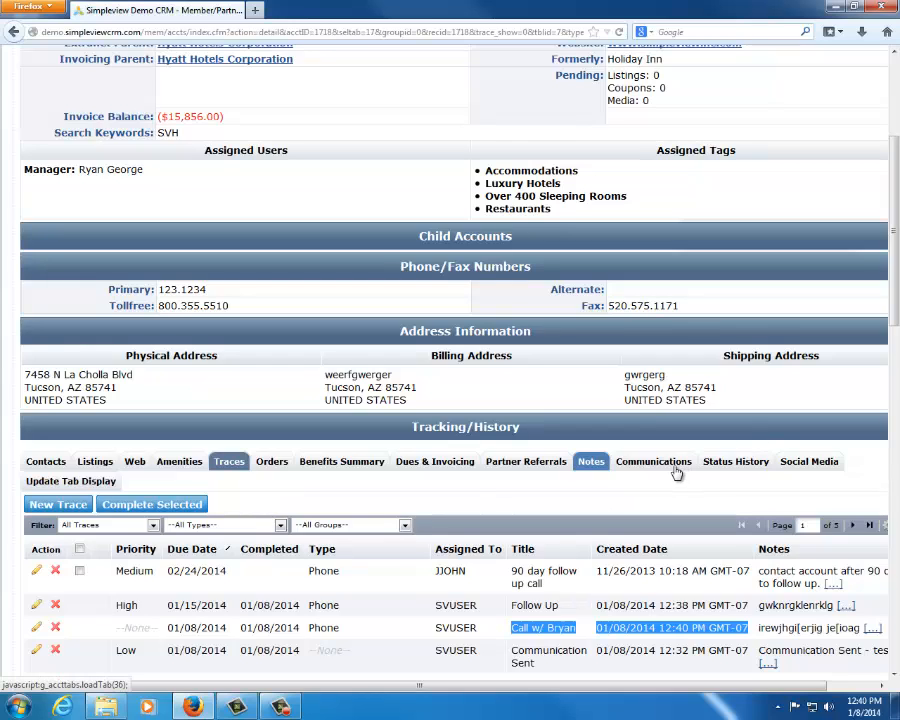
{"action": "left_click", "coordinate": [582, 496]}
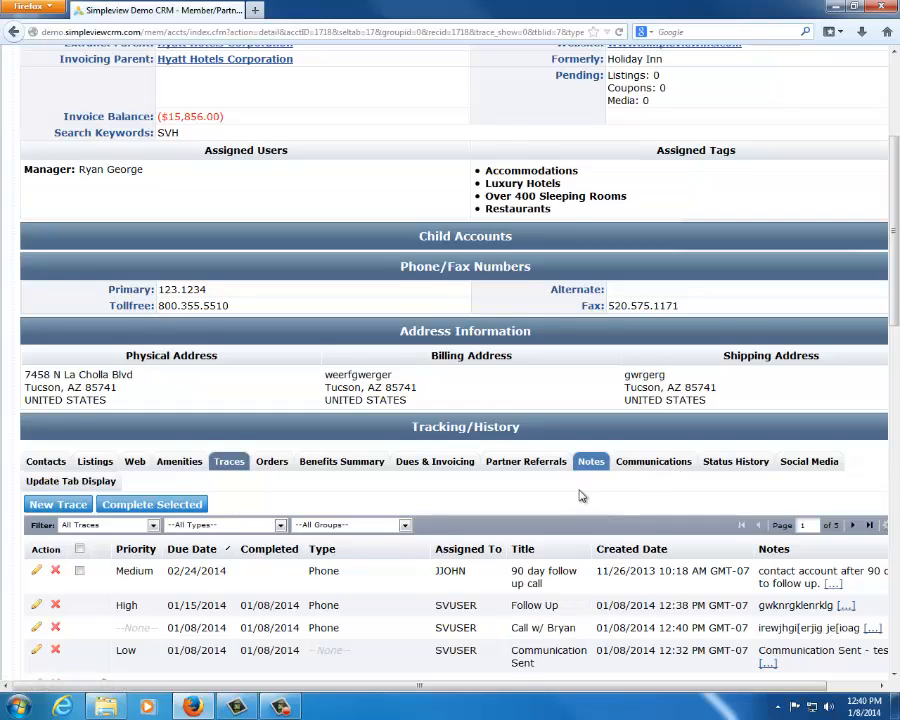
{"action": "scroll", "coordinate": [582, 496], "scroll_direction": "down", "scroll_amount": 3}
{"action": "scroll", "coordinate": [580, 490], "scroll_direction": "up", "scroll_amount": 8}
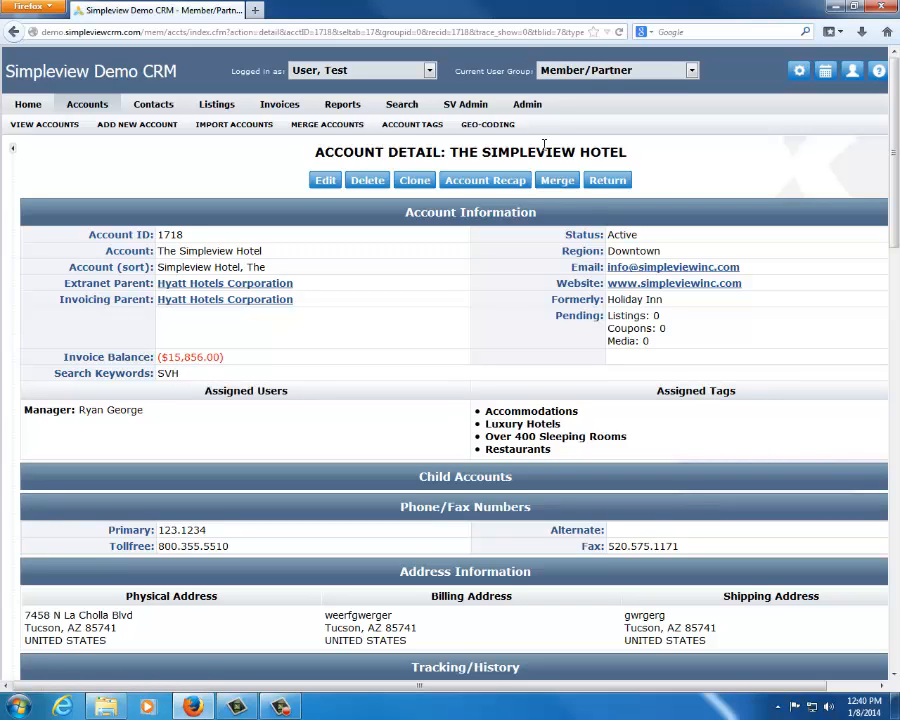
{"action": "scroll", "coordinate": [380, 400], "scroll_direction": "down", "scroll_amount": 3}
{"action": "left_click", "coordinate": [386, 406]}
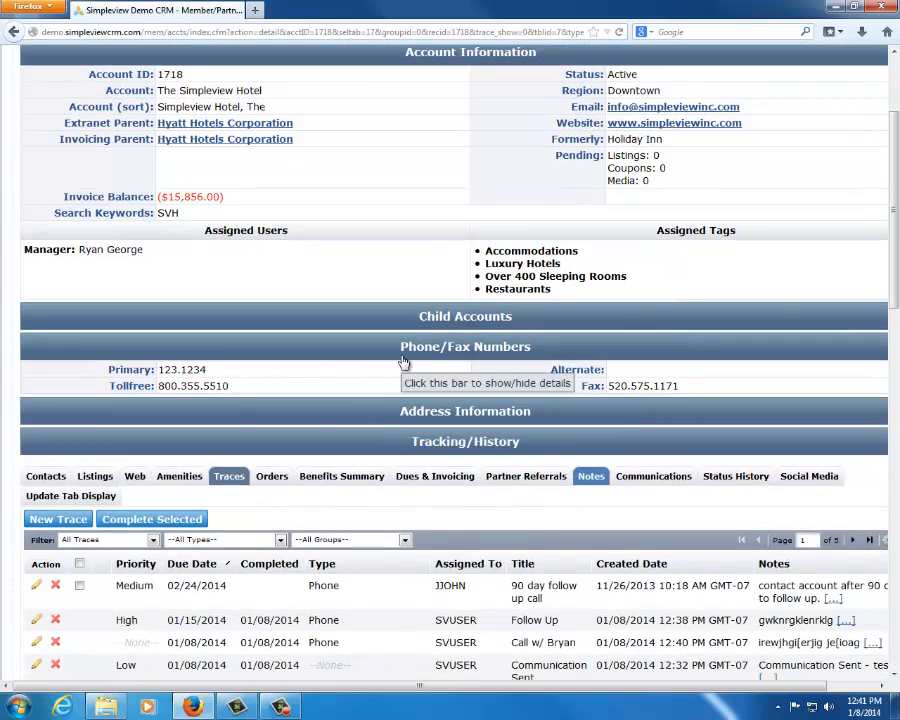
{"action": "left_click", "coordinate": [404, 360]}
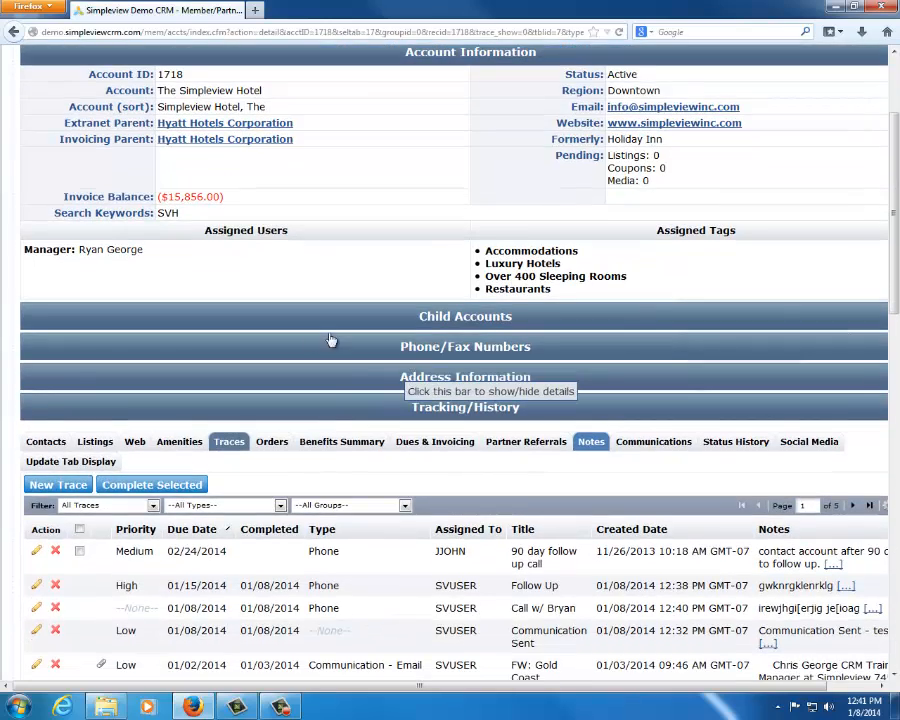
Show the hotel account's listings and review the Website, Official Visitors Guide and Spanish Travel Guide listing types
{"action": "scroll", "coordinate": [300, 333], "scroll_direction": "down", "scroll_amount": 3}
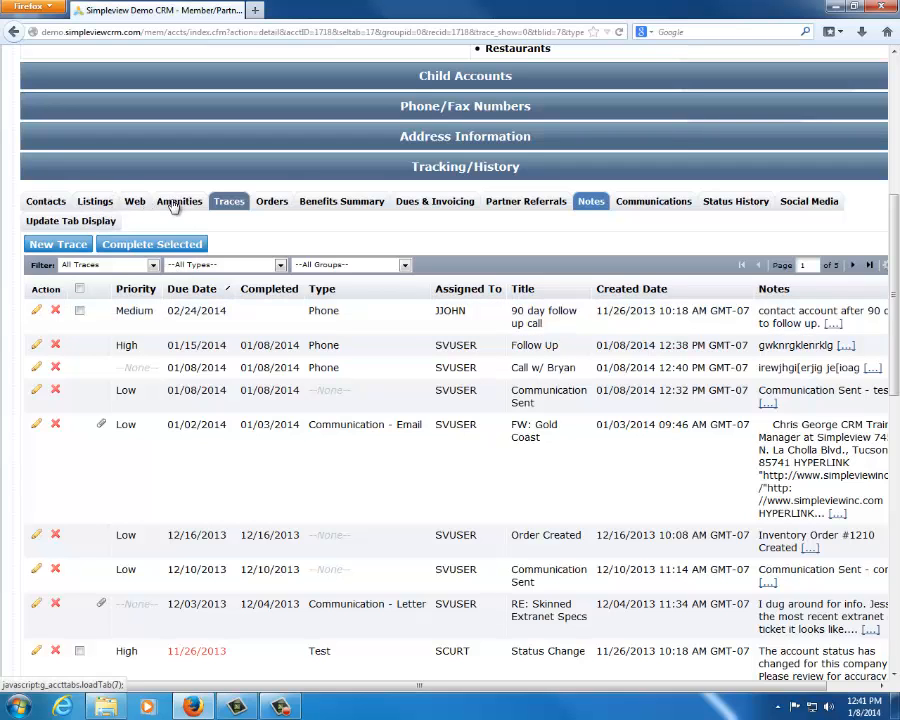
{"action": "left_click", "coordinate": [90, 204]}
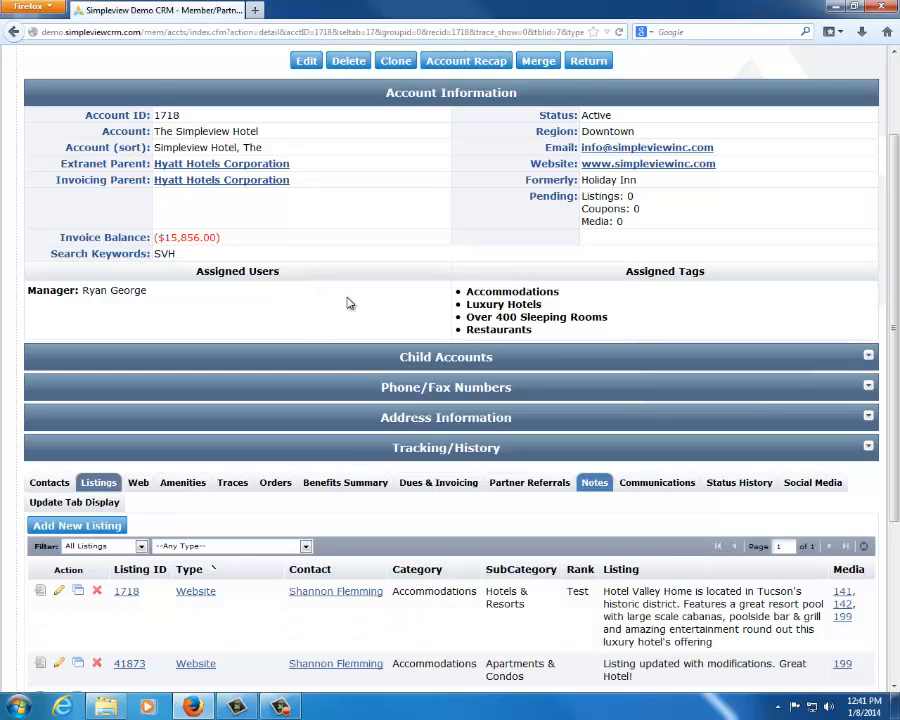
{"action": "scroll", "coordinate": [348, 288], "scroll_direction": "down", "scroll_amount": 3}
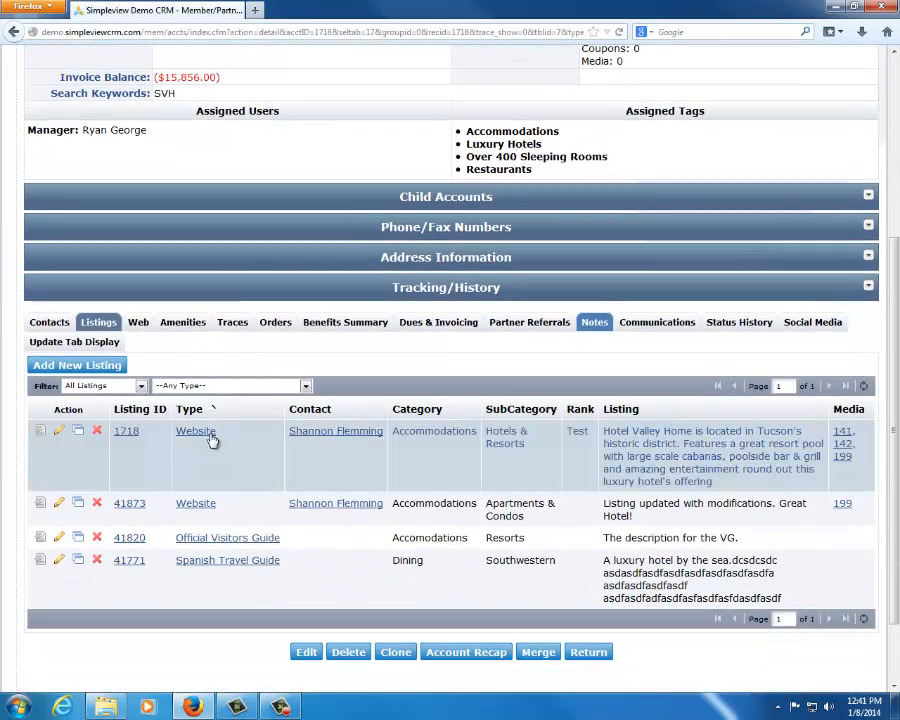
{"action": "left_click_drag", "start_coordinate": [215, 438], "coordinate": [172, 442]}
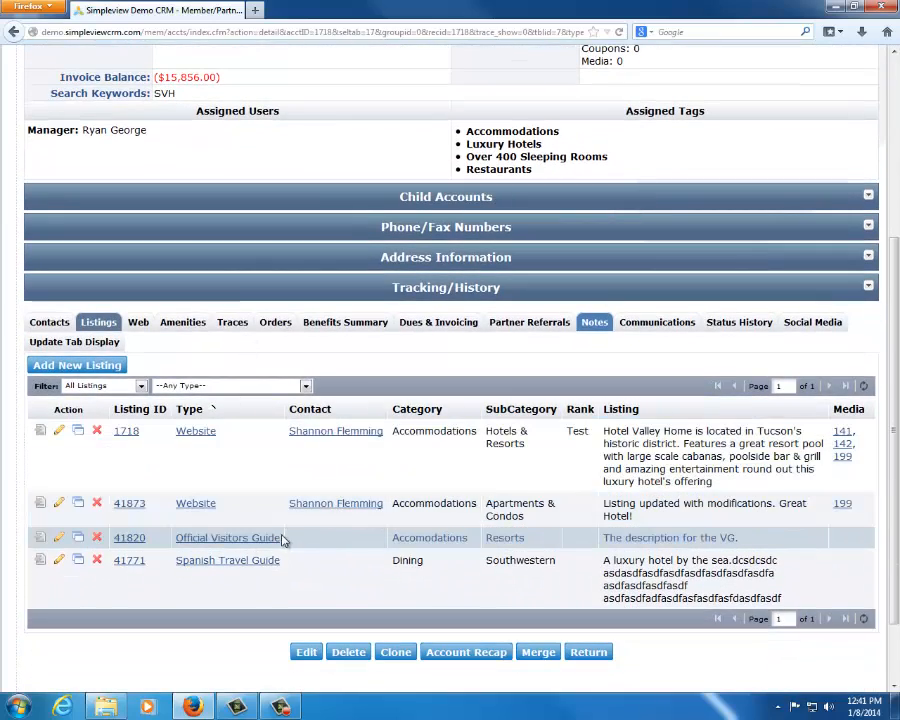
{"action": "left_click_drag", "start_coordinate": [283, 535], "coordinate": [175, 540]}
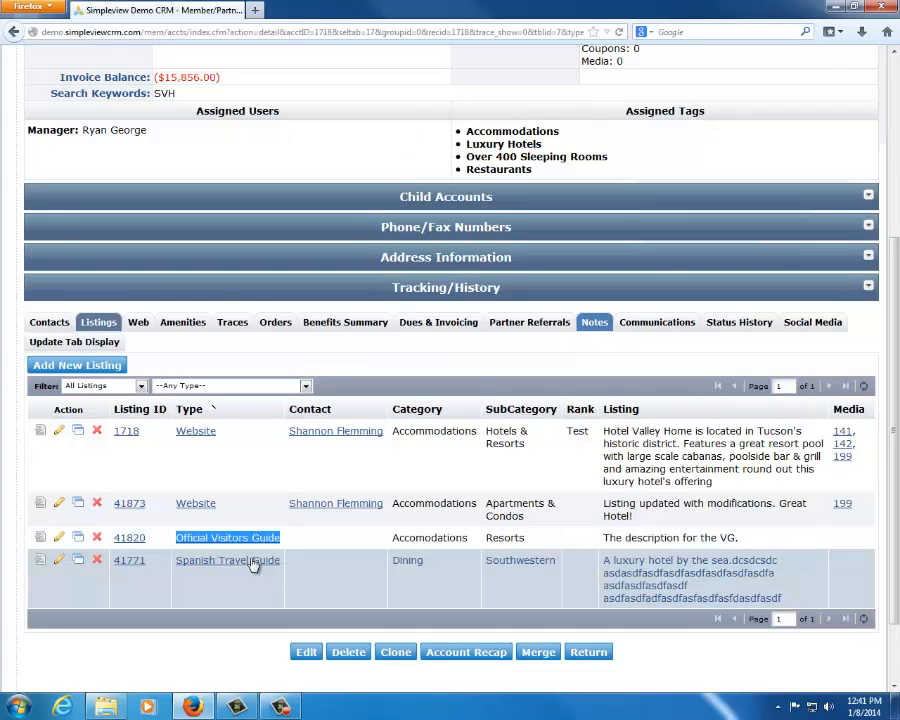
{"action": "left_click_drag", "start_coordinate": [283, 564], "coordinate": [188, 570]}
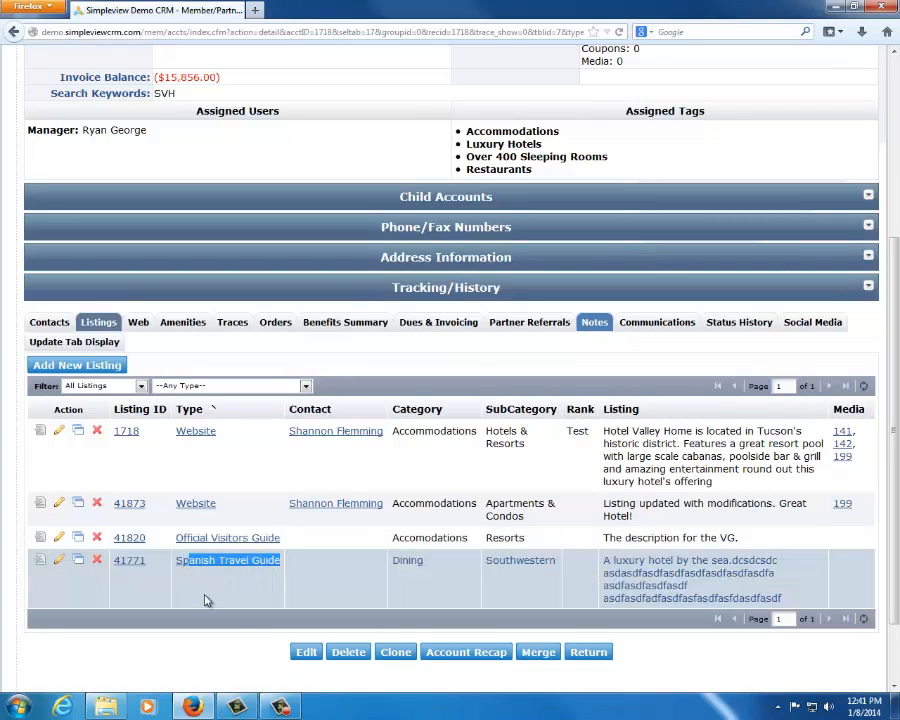
{"action": "left_click", "coordinate": [260, 645]}
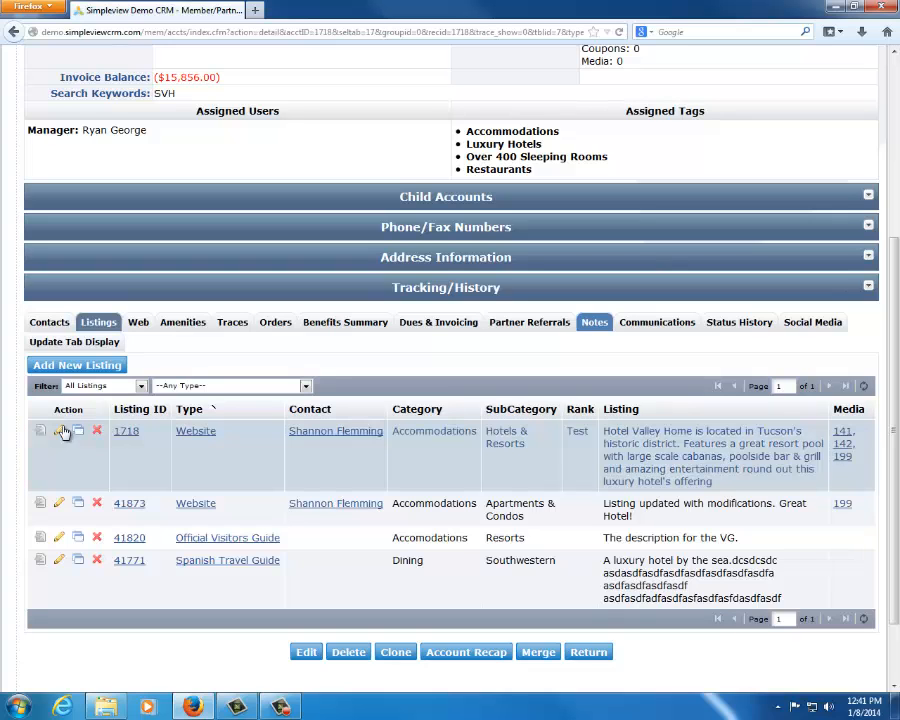
Open the Hotels & Resorts website listing for editing, return to the account's listings and compare their types again
{"action": "left_click", "coordinate": [62, 433]}
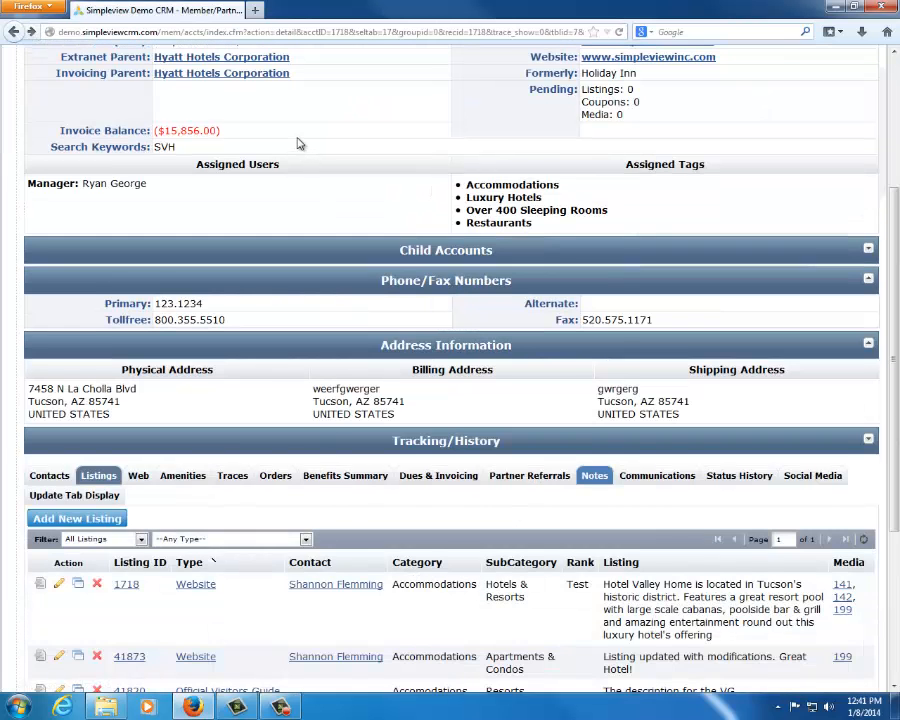
{"action": "scroll", "coordinate": [299, 145], "scroll_direction": "down", "scroll_amount": 4}
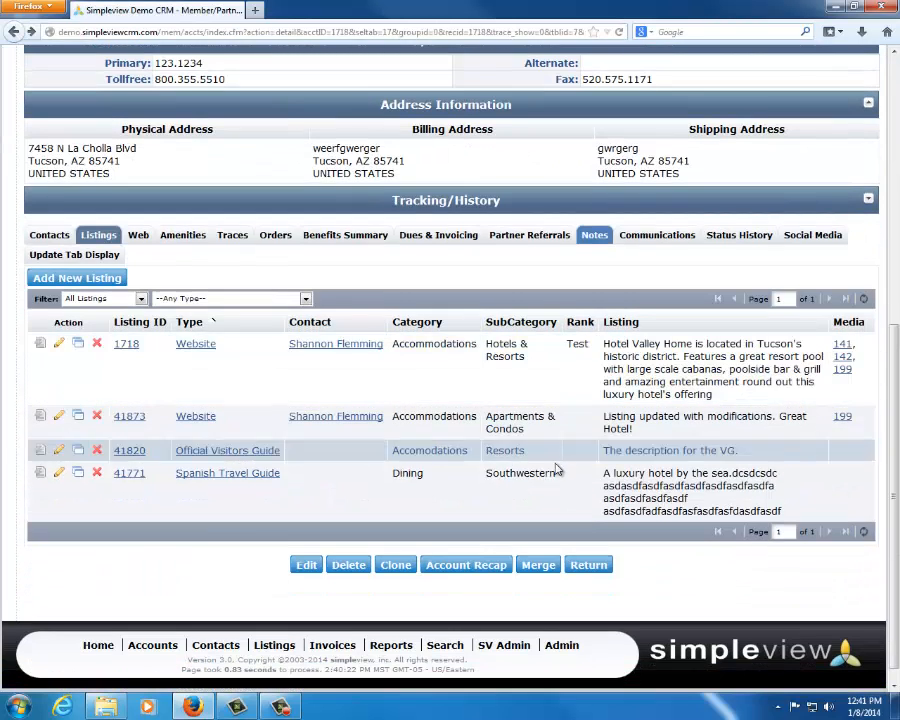
{"action": "left_click_drag", "start_coordinate": [274, 348], "coordinate": [180, 352]}
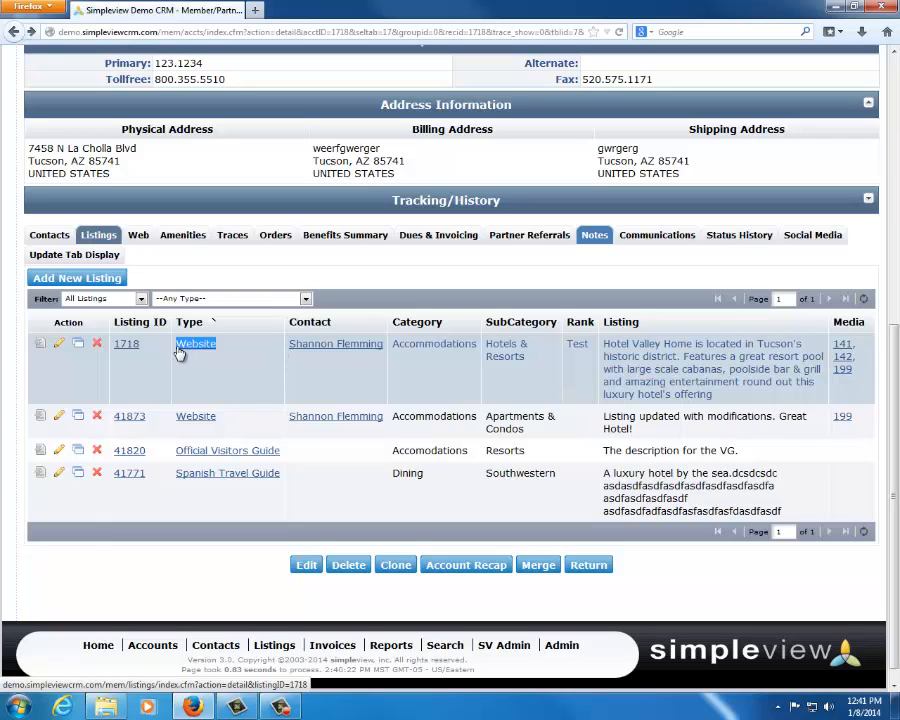
{"action": "left_click_drag", "start_coordinate": [296, 452], "coordinate": [190, 455]}
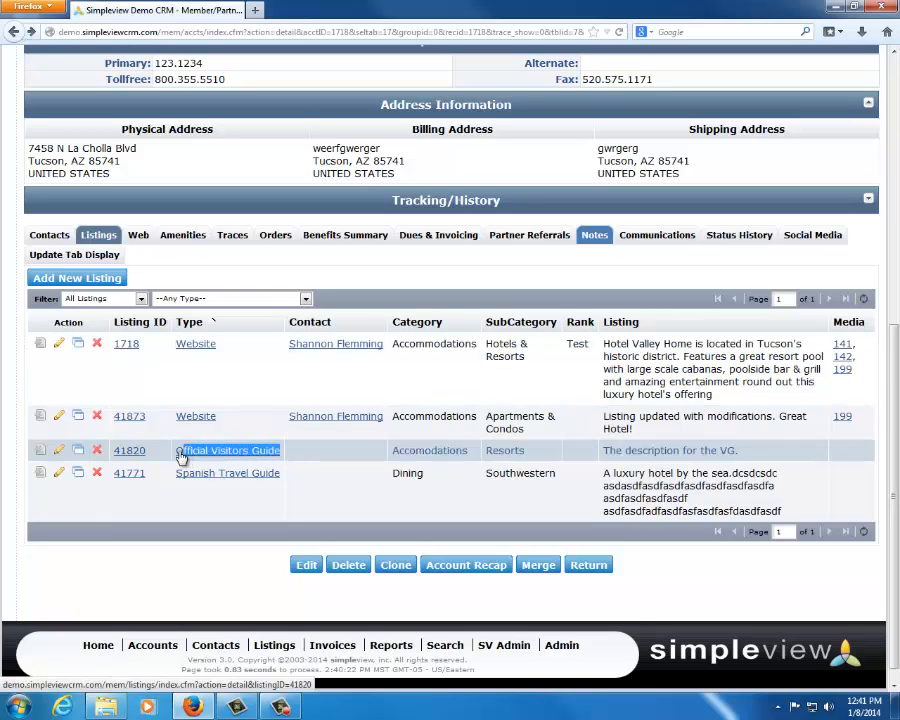
{"action": "left_click_drag", "start_coordinate": [342, 498], "coordinate": [174, 476]}
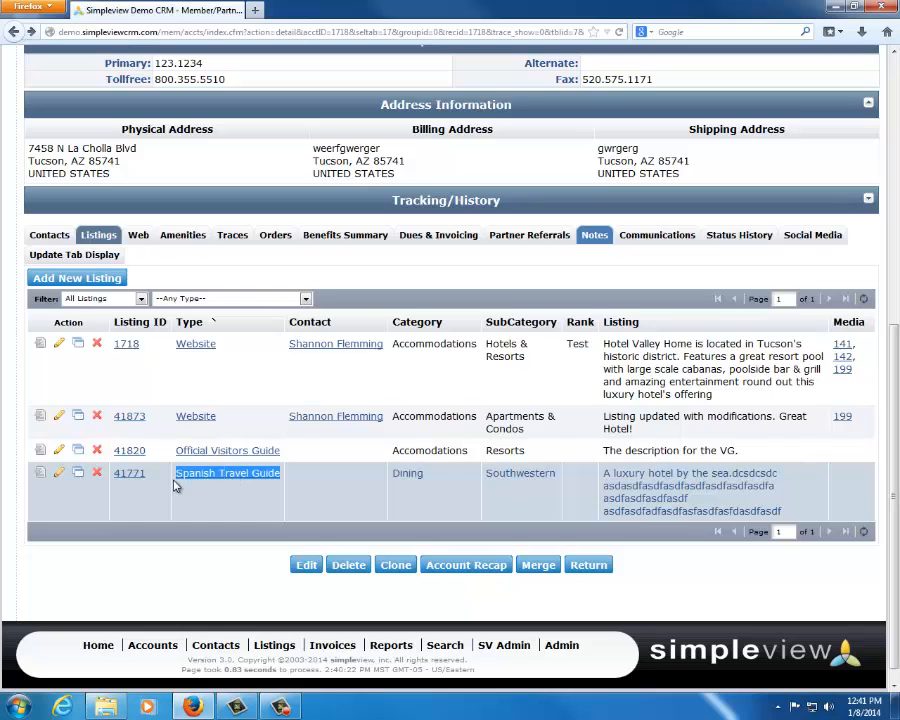
{"action": "left_click", "coordinate": [262, 574]}
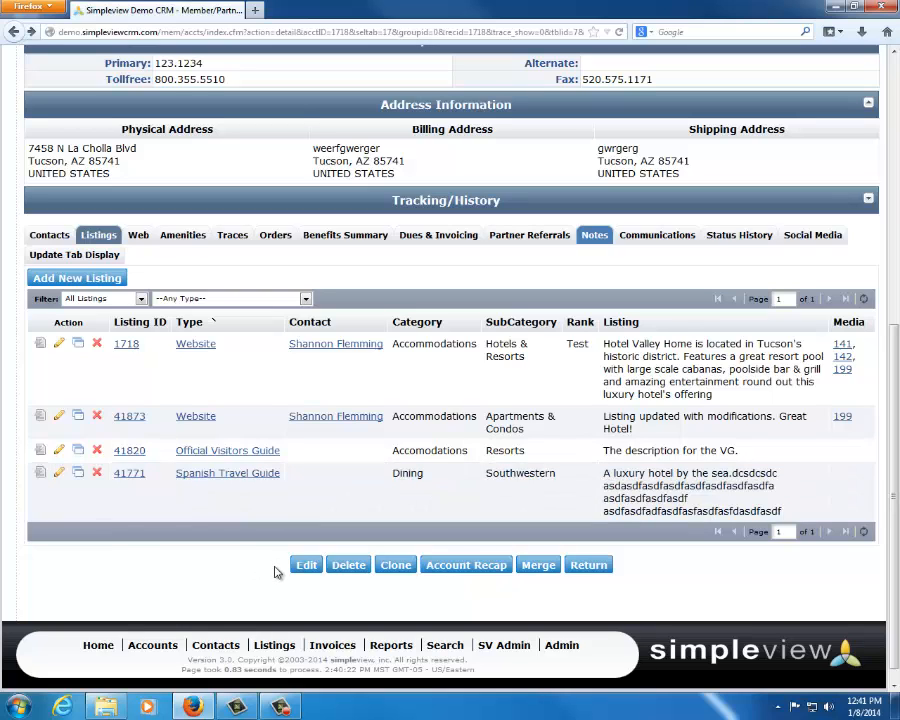
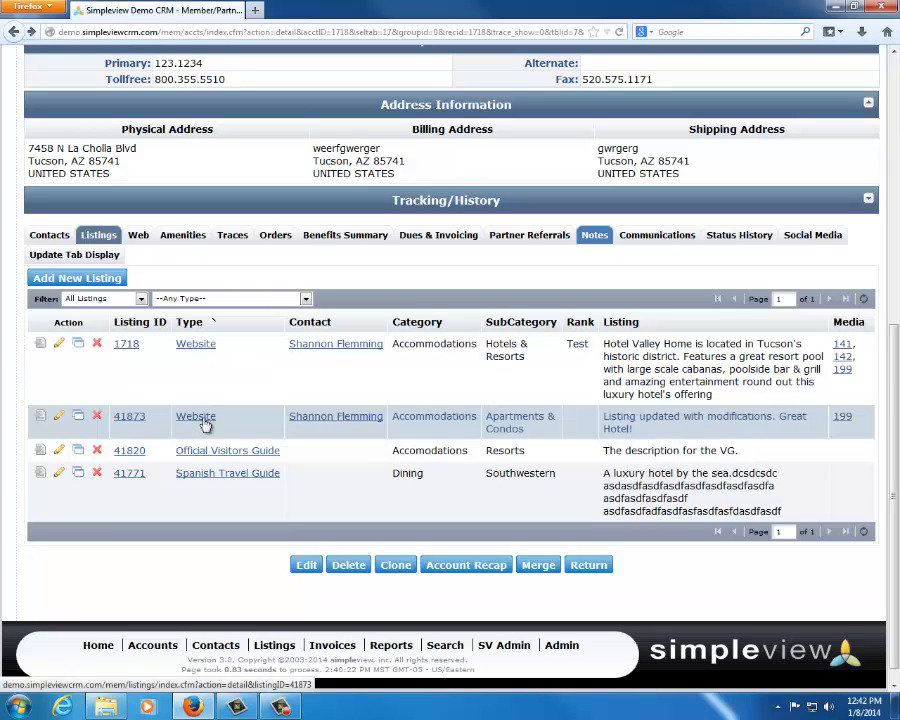
Compare the categories, subcategories and description texts of the two Website listings in the hotel account's listings
{"action": "double_click", "coordinate": [440, 346]}
{"action": "left_click_drag", "start_coordinate": [487, 344], "coordinate": [533, 366]}
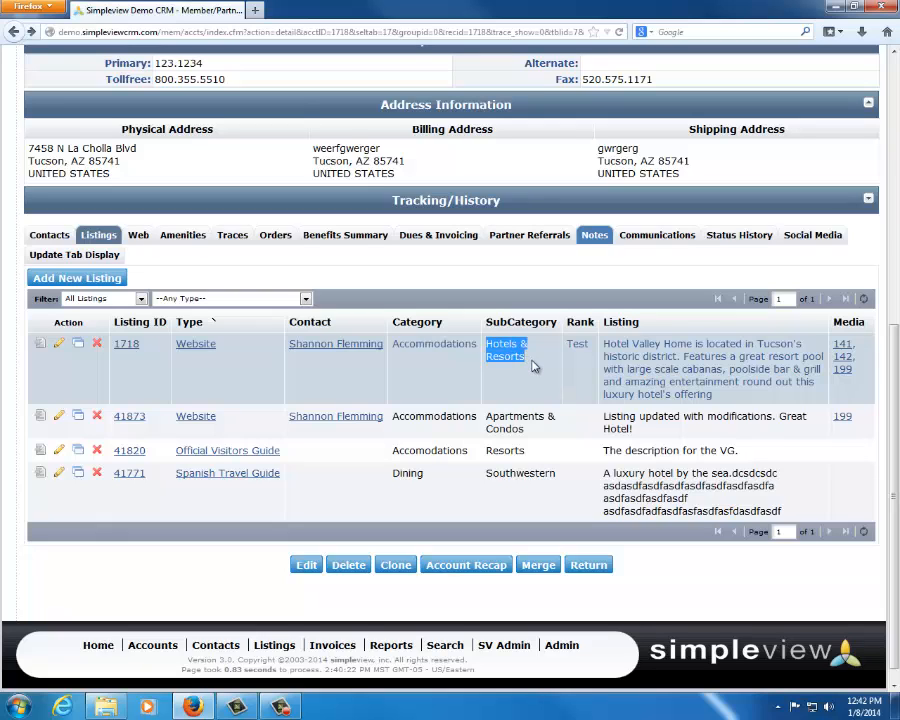
{"action": "left_click_drag", "start_coordinate": [600, 342], "coordinate": [728, 396]}
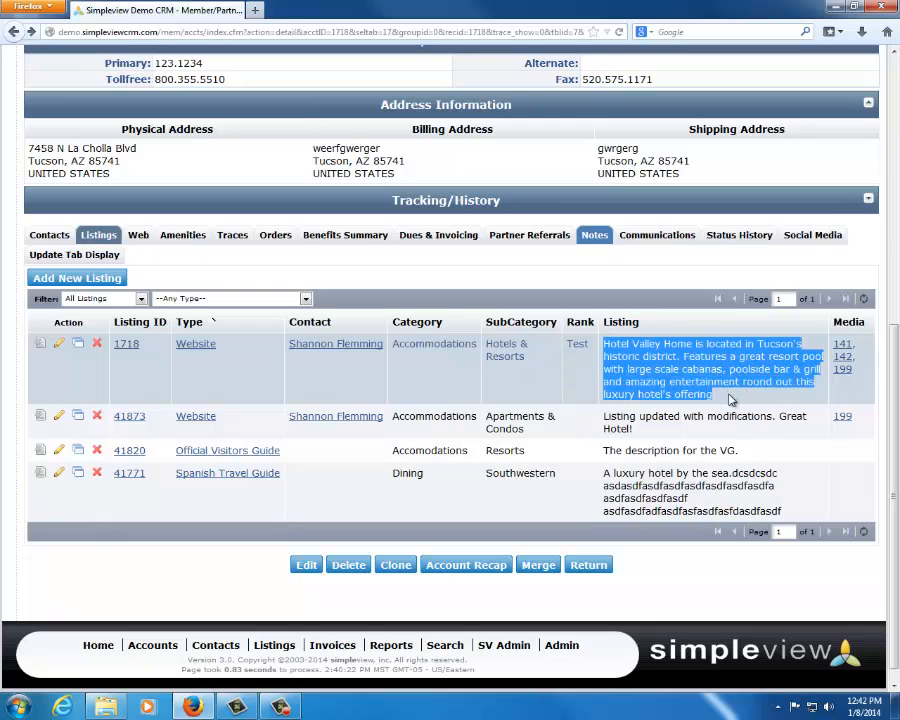
{"action": "left_click", "coordinate": [725, 396]}
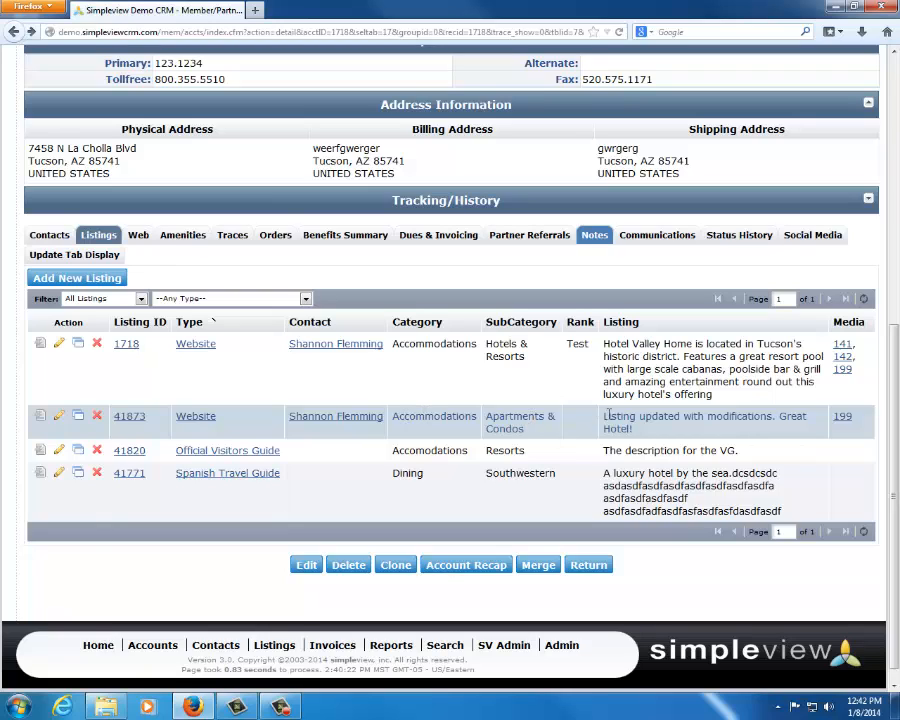
{"action": "left_click_drag", "start_coordinate": [605, 415], "coordinate": [645, 433]}
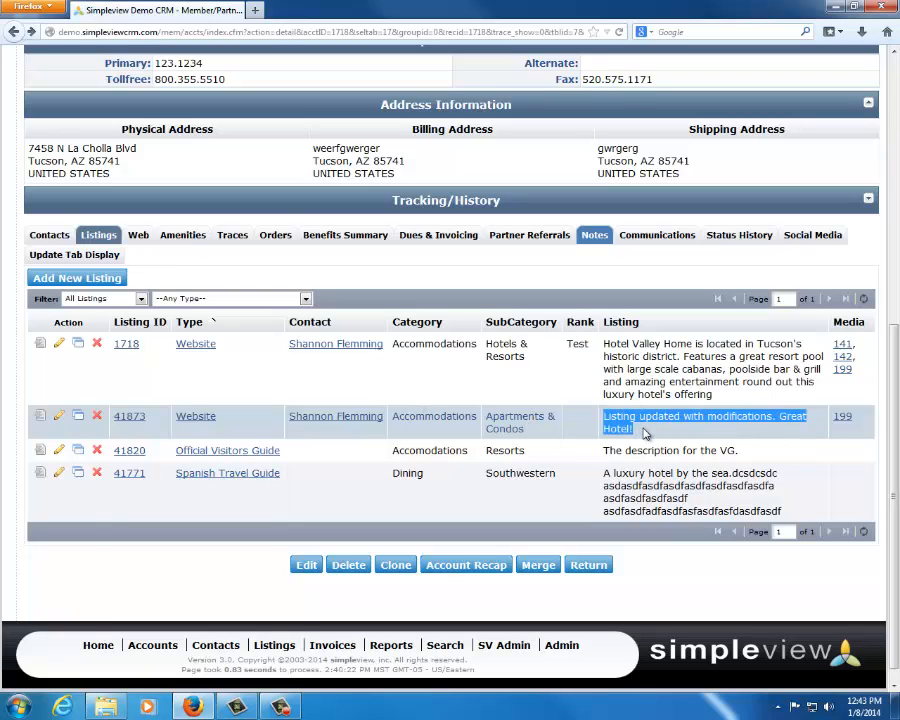
{"action": "left_click", "coordinate": [645, 433]}
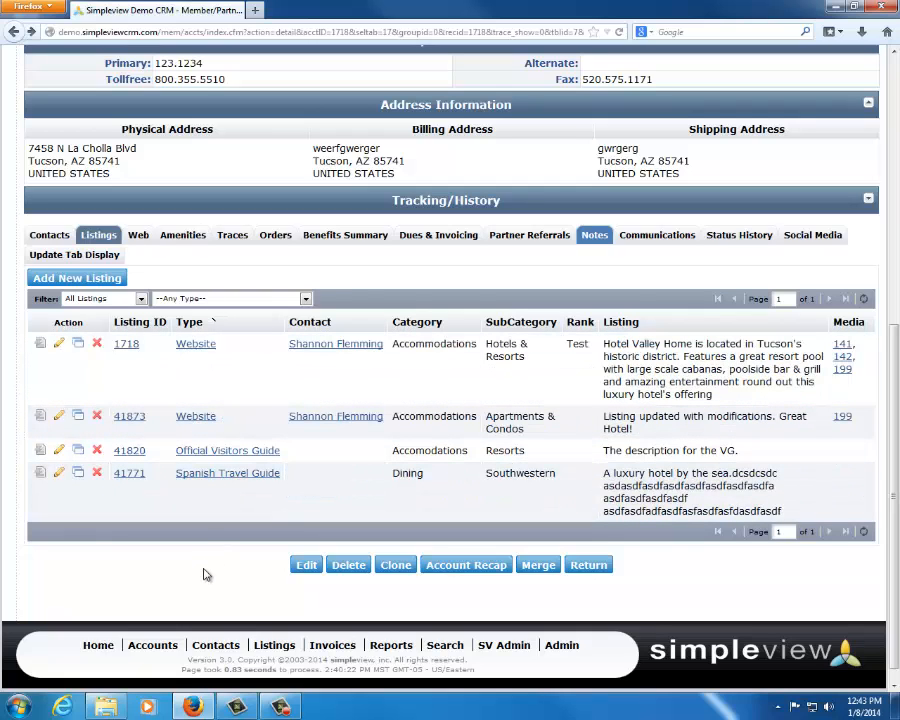
{"action": "left_click_drag", "start_coordinate": [605, 344], "coordinate": [733, 403]}
{"action": "left_click", "coordinate": [733, 403]}
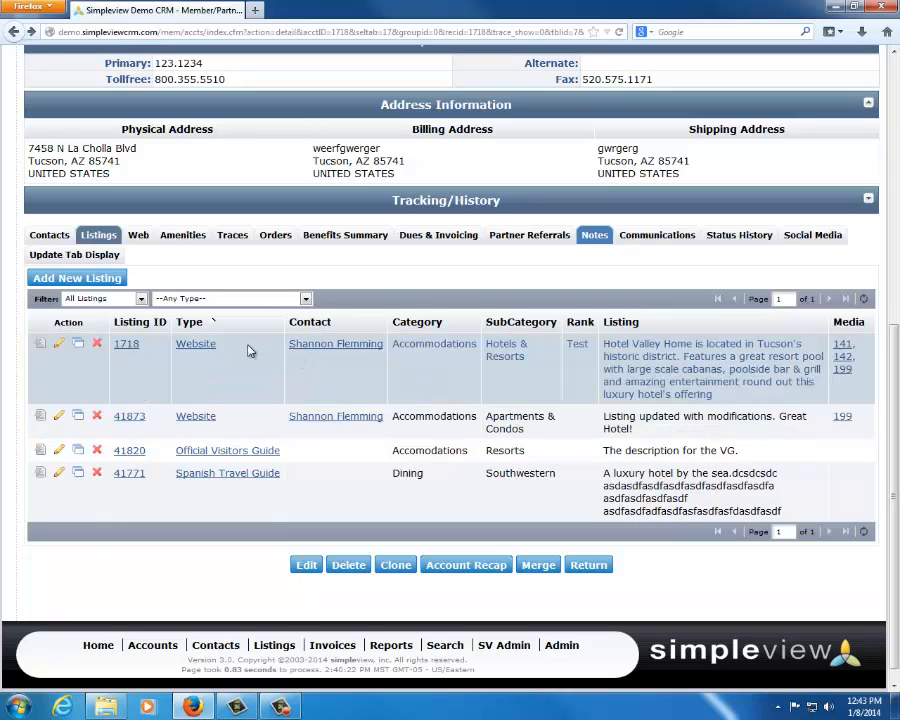
{"action": "left_click_drag", "start_coordinate": [250, 349], "coordinate": [175, 357]}
{"action": "left_click", "coordinate": [344, 400]}
Open the Hotels & Resorts website listing for editing and review the available listing types and categories
{"action": "left_click", "coordinate": [78, 344]}
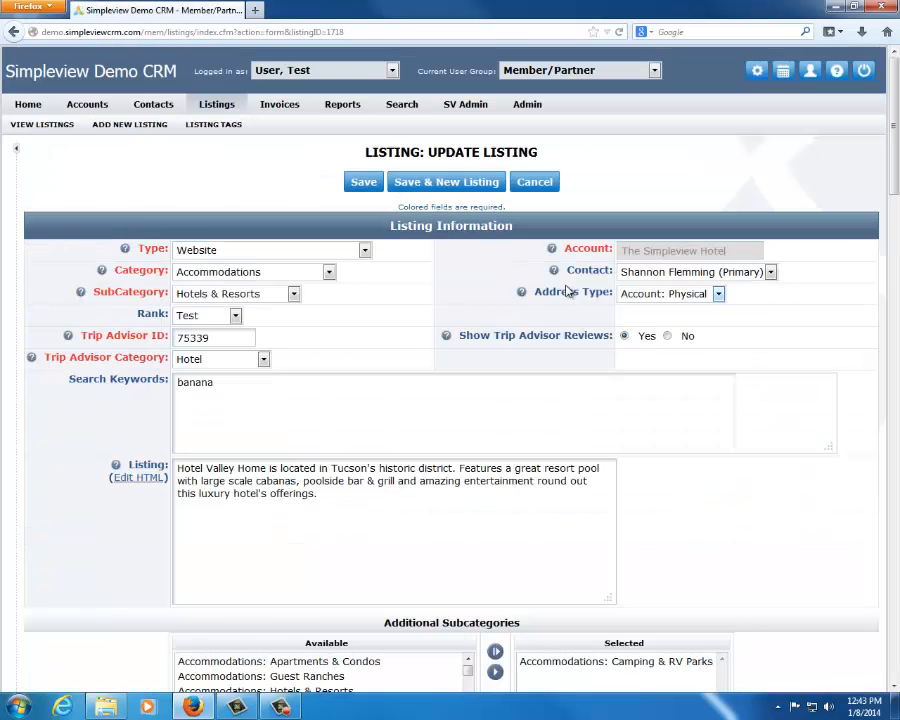
{"action": "scroll", "coordinate": [845, 316], "scroll_direction": "down", "scroll_amount": 2}
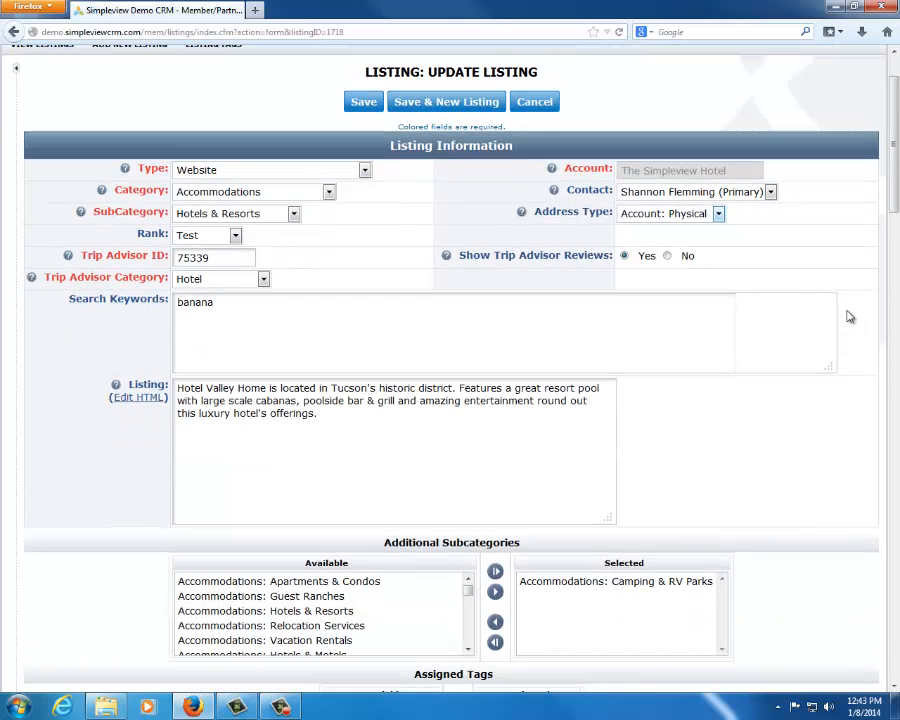
{"action": "left_click", "coordinate": [315, 175]}
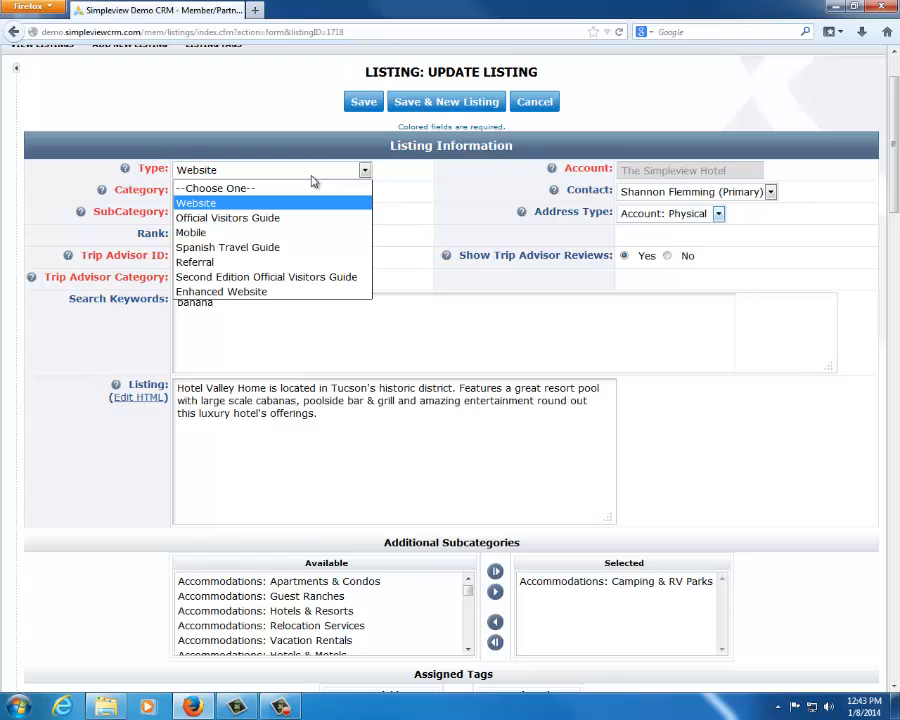
{"action": "left_click", "coordinate": [411, 202]}
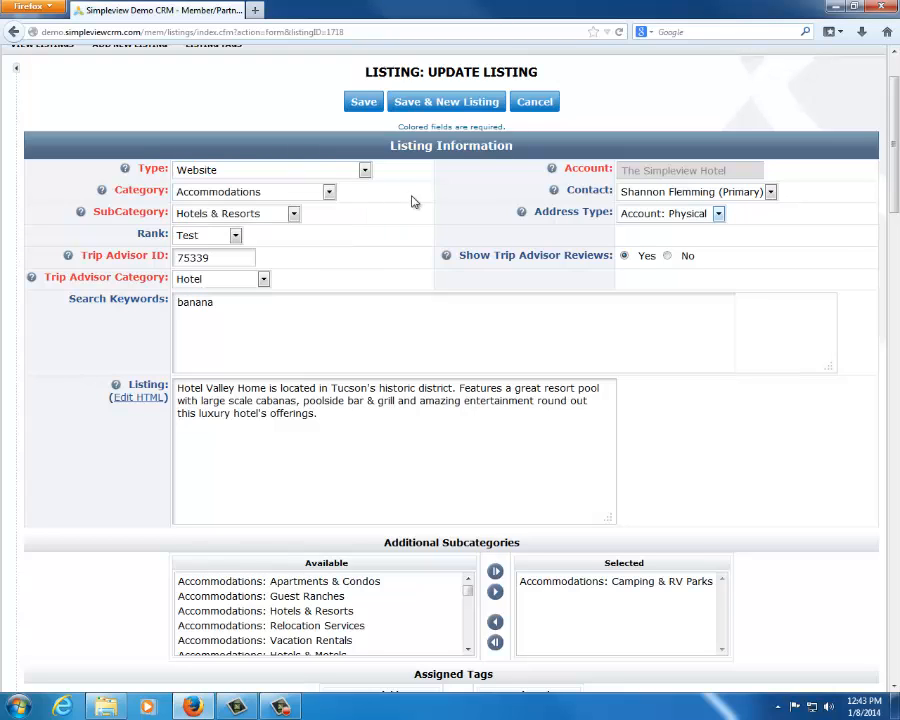
{"action": "left_click", "coordinate": [246, 175]}
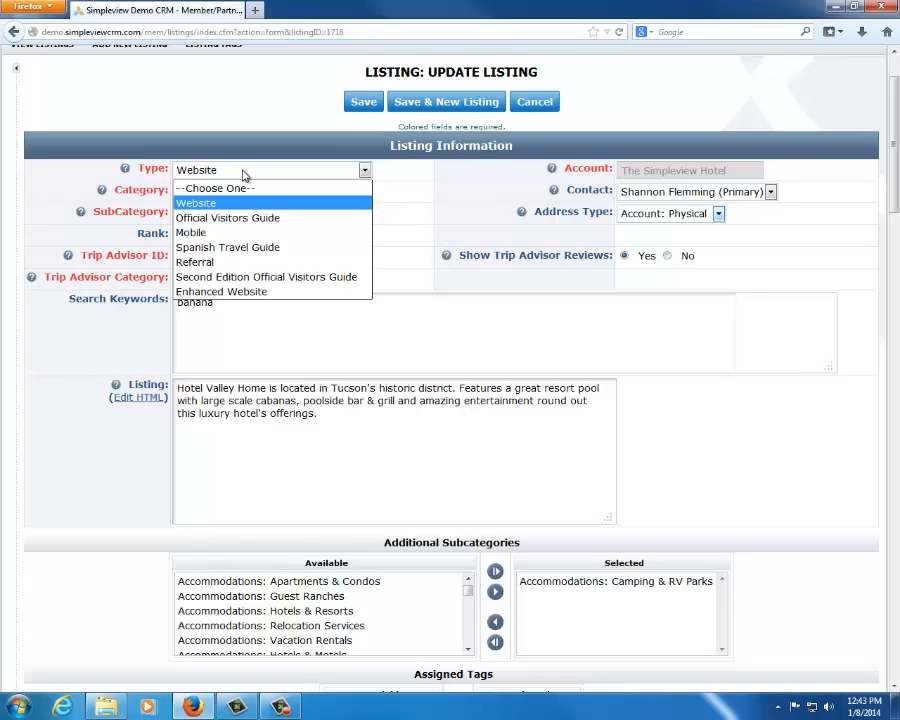
{"action": "left_click", "coordinate": [252, 145]}
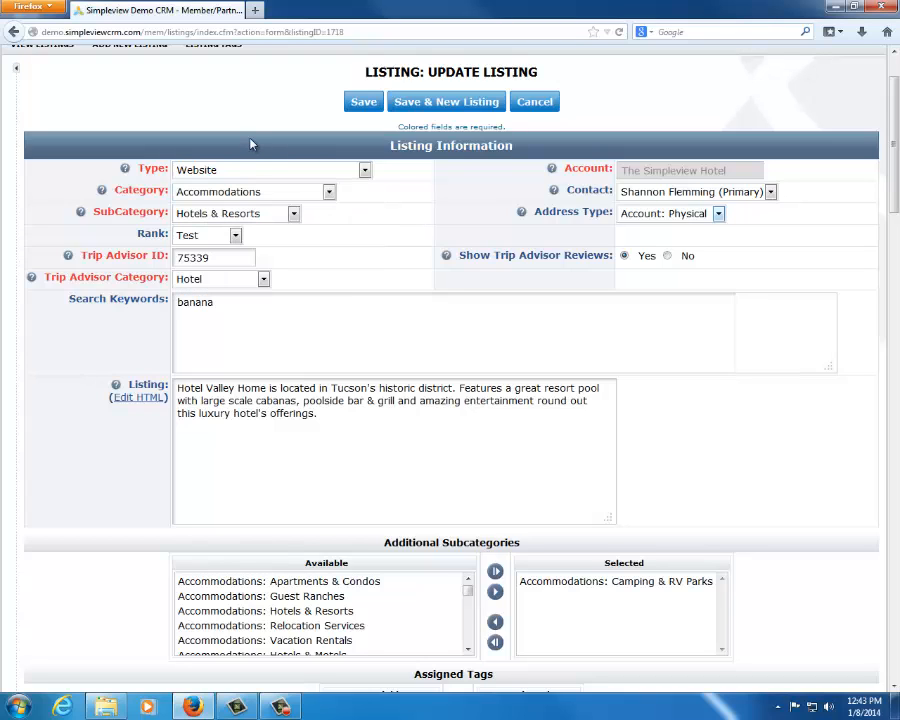
{"action": "left_click", "coordinate": [236, 191]}
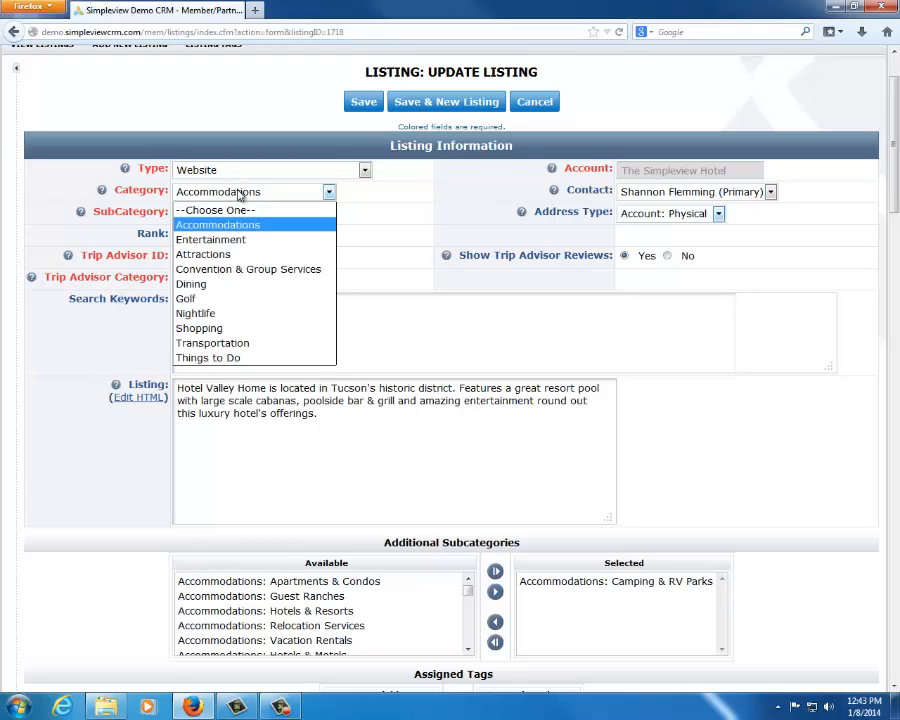
{"action": "left_click", "coordinate": [410, 199]}
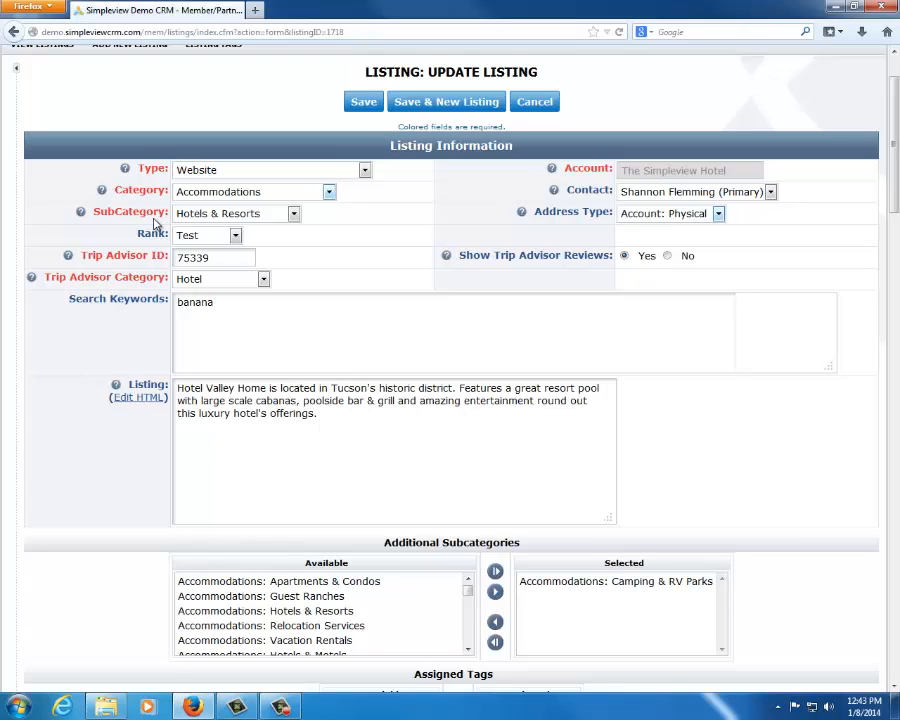
Review the listing's description text and its linked account in the Listing Information section
{"action": "left_click_drag", "start_coordinate": [336, 426], "coordinate": [177, 373]}
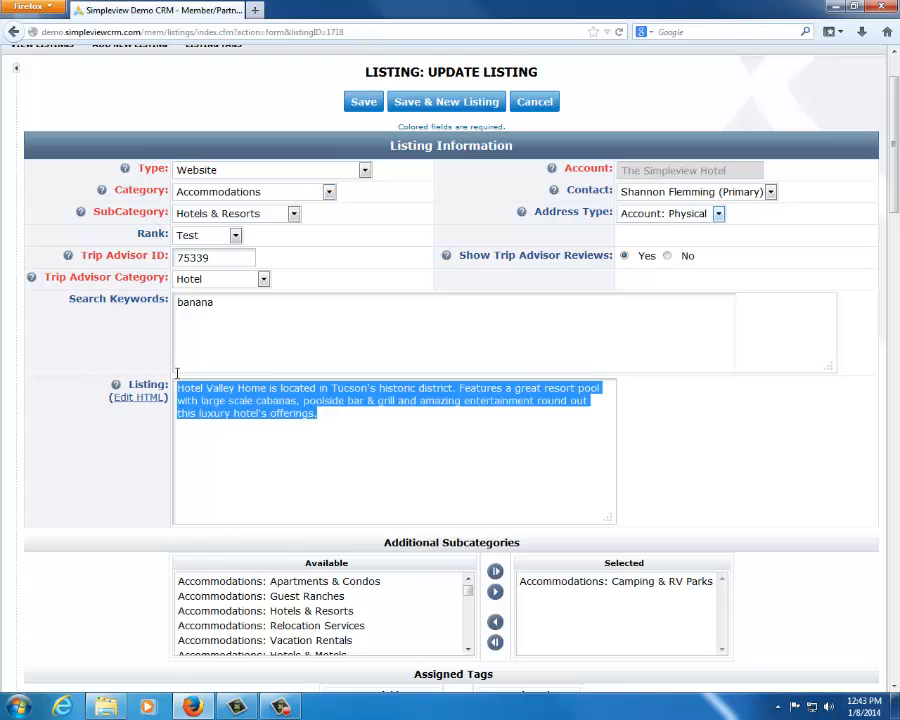
{"action": "triple_click", "coordinate": [671, 172]}
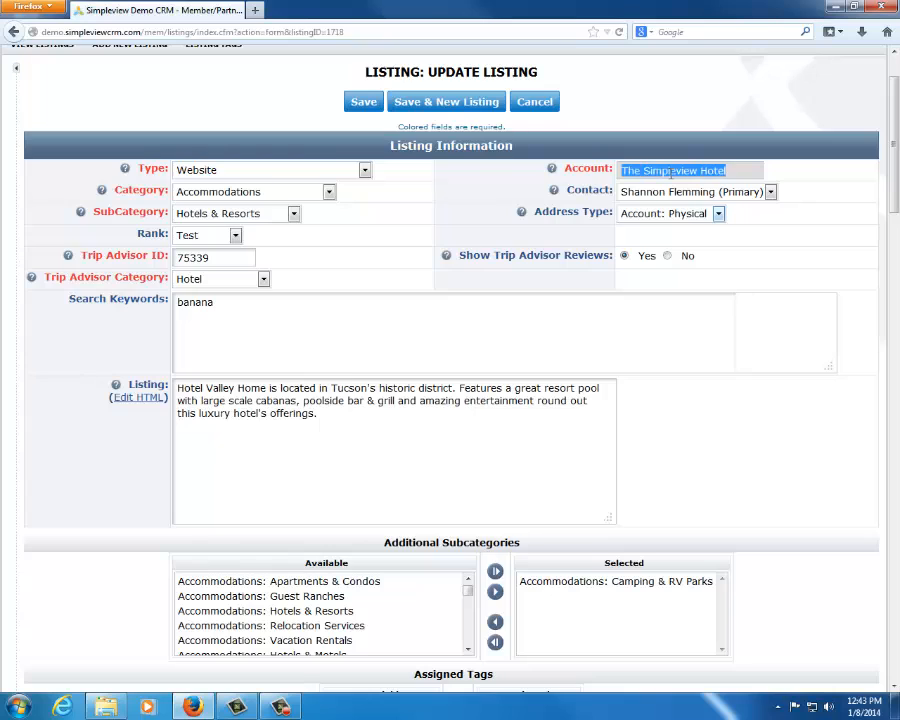
{"action": "left_click", "coordinate": [366, 226]}
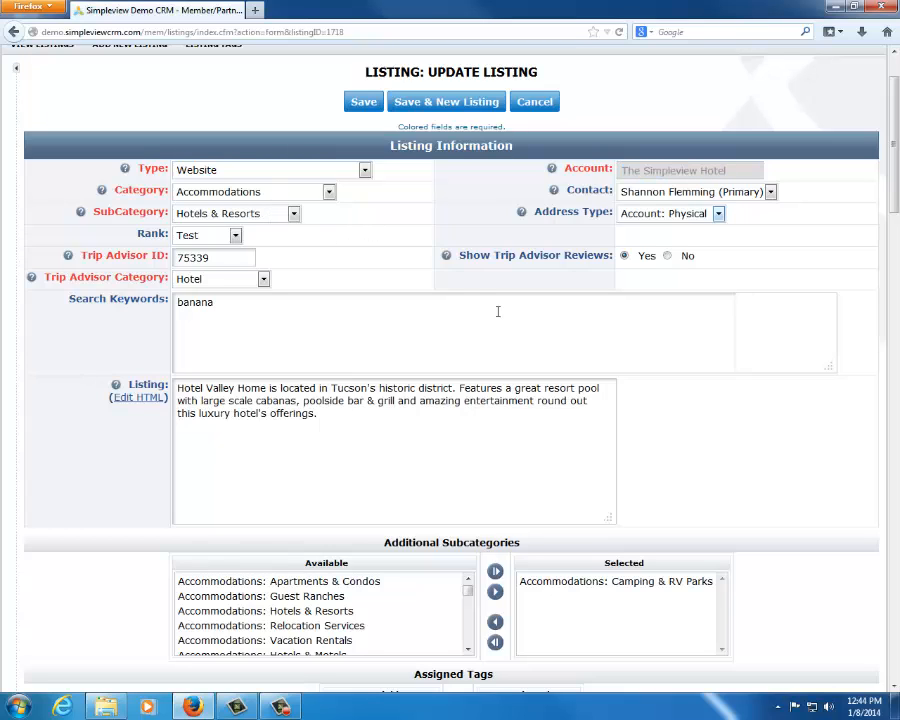
{"action": "triple_click", "coordinate": [239, 388]}
{"action": "left_click", "coordinate": [239, 388]}
{"action": "scroll", "coordinate": [689, 402], "scroll_direction": "down", "scroll_amount": 1}
{"action": "scroll", "coordinate": [689, 402], "scroll_direction": "down", "scroll_amount": 1}
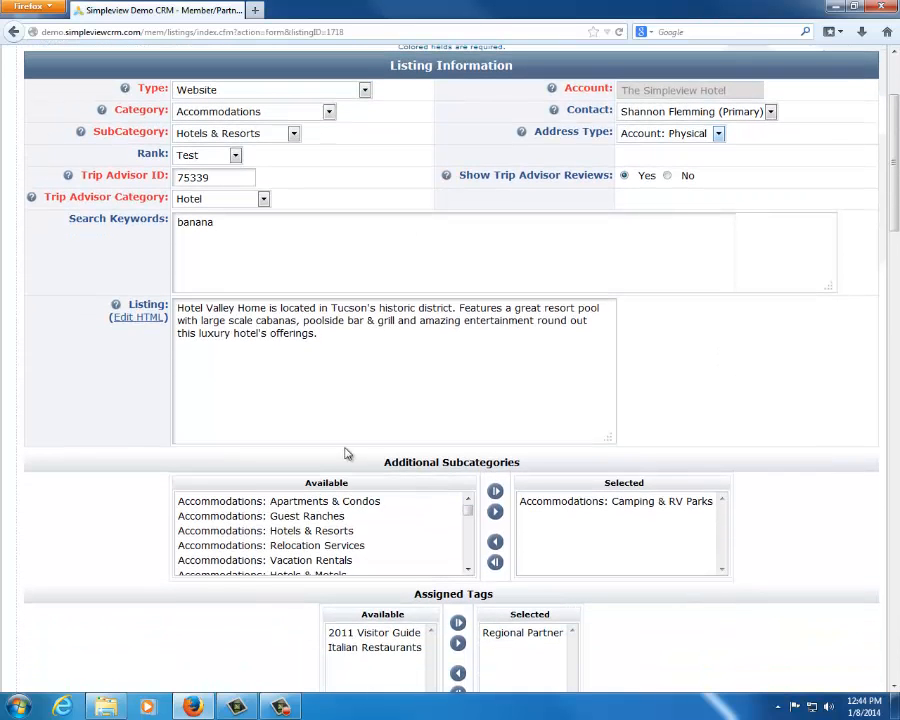
Add Accommodations: Vacation Rentals to the listing's selected additional subcategories
{"action": "left_click_drag", "start_coordinate": [386, 462], "coordinate": [518, 462]}
{"action": "left_click", "coordinate": [706, 396]}
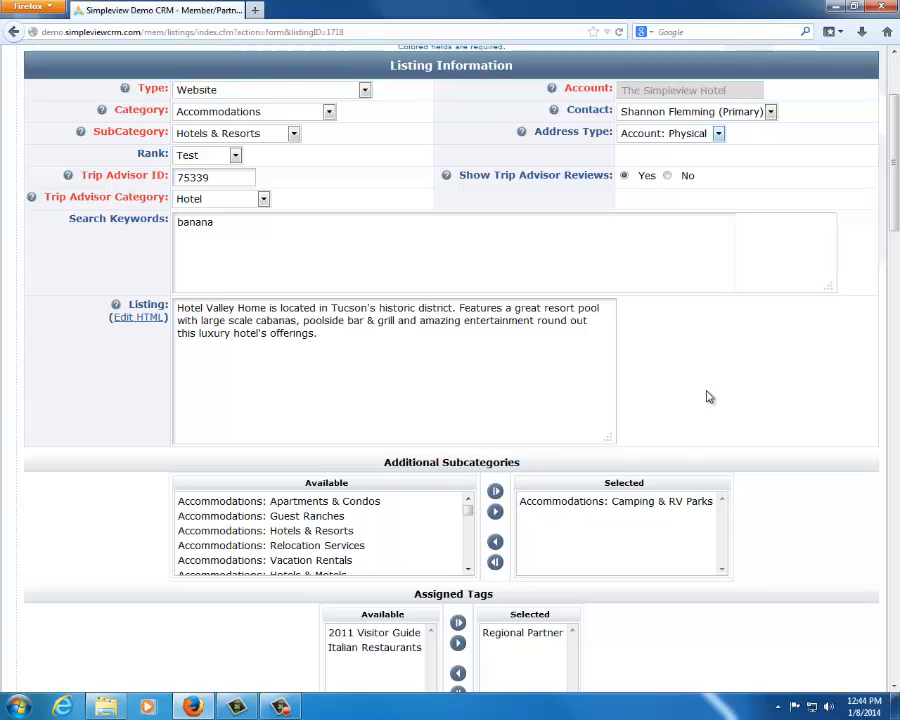
{"action": "triple_click", "coordinate": [424, 370]}
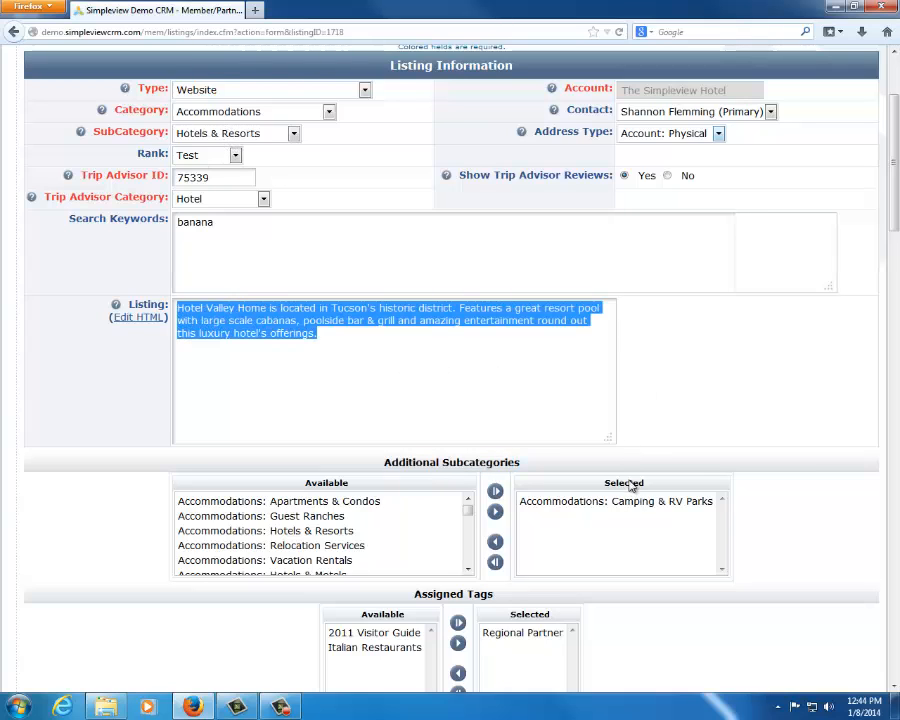
{"action": "scroll", "coordinate": [352, 532], "scroll_direction": "down", "scroll_amount": 3}
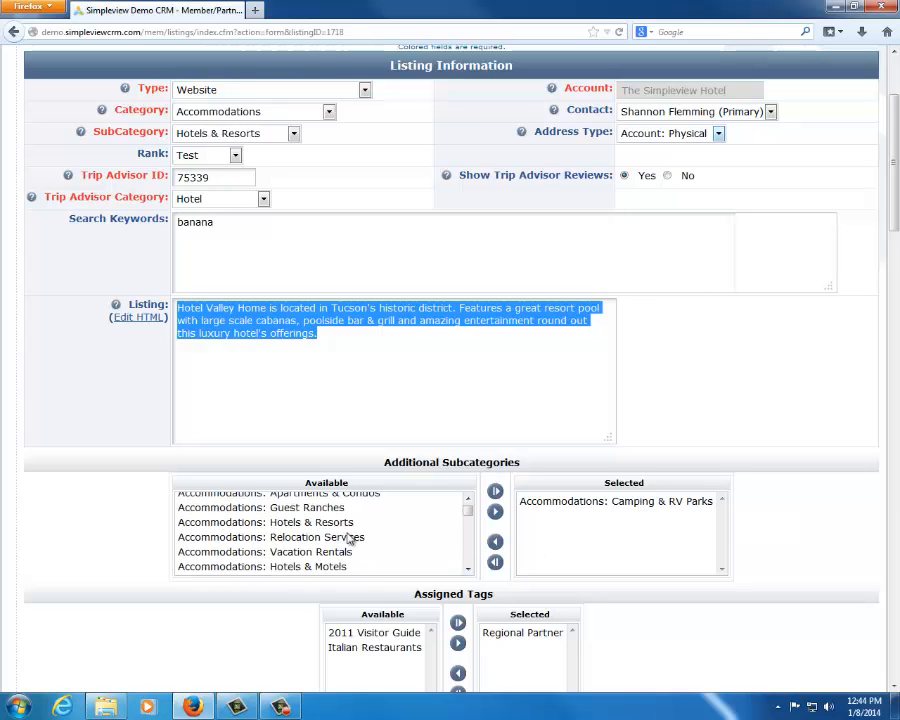
{"action": "scroll", "coordinate": [345, 541], "scroll_direction": "up", "scroll_amount": 3}
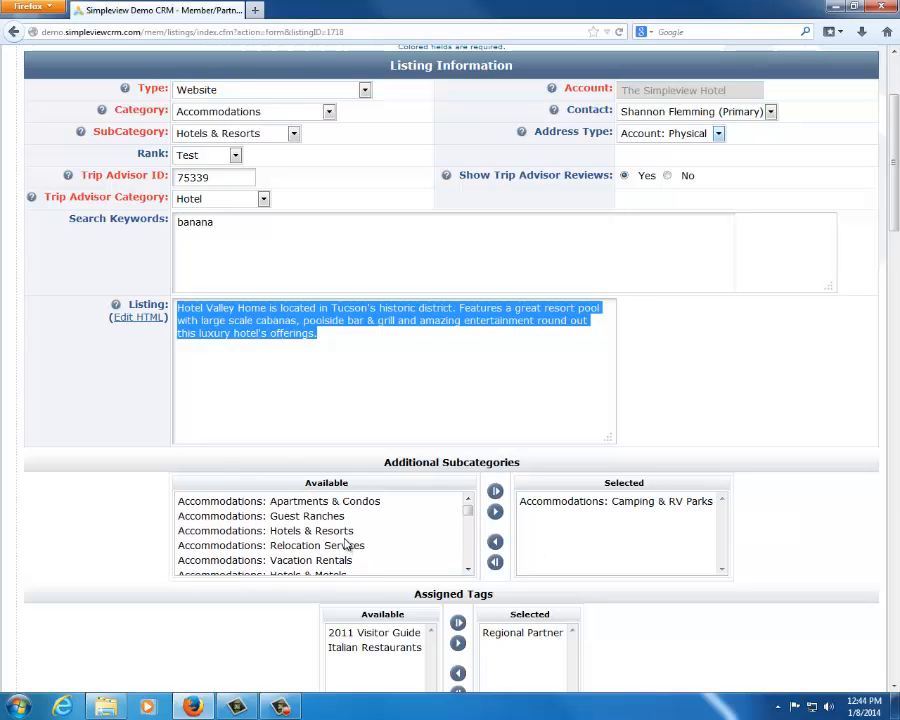
{"action": "left_click", "coordinate": [340, 561]}
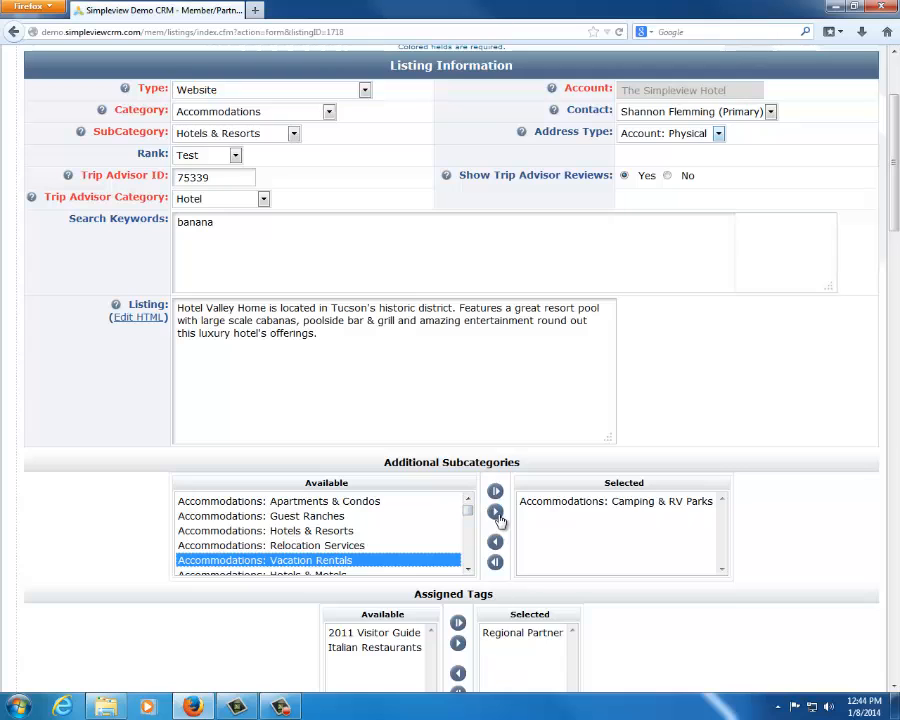
{"action": "left_click", "coordinate": [496, 514]}
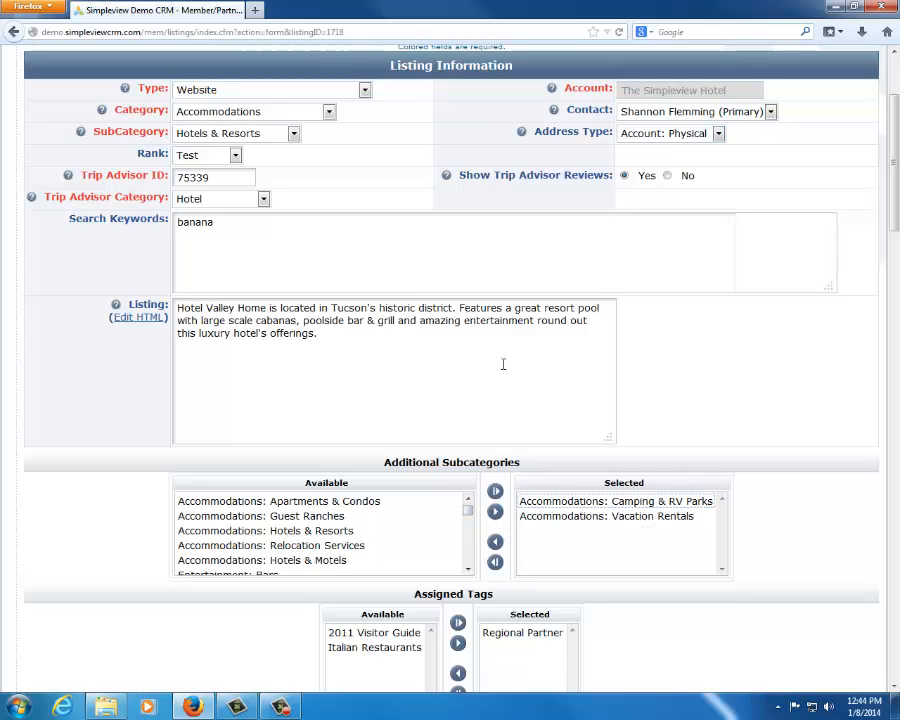
Leave the listing form without saving and check the Apartments & Condos listing's description in the account's listings
{"action": "left_click_drag", "start_coordinate": [518, 364], "coordinate": [25, 224]}
{"action": "left_click", "coordinate": [134, 219]}
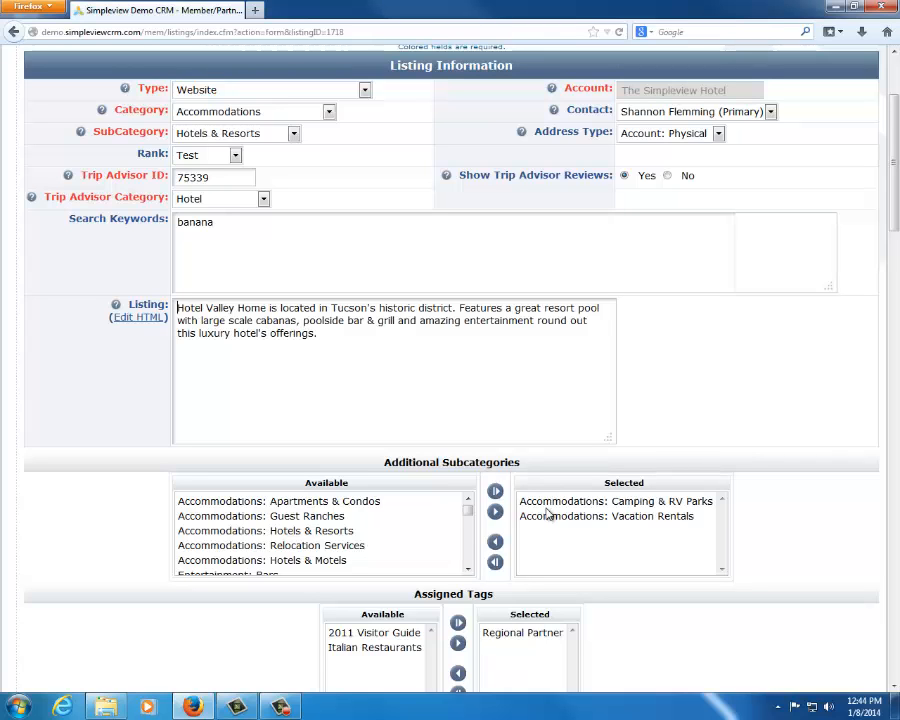
{"action": "left_click", "coordinate": [14, 32]}
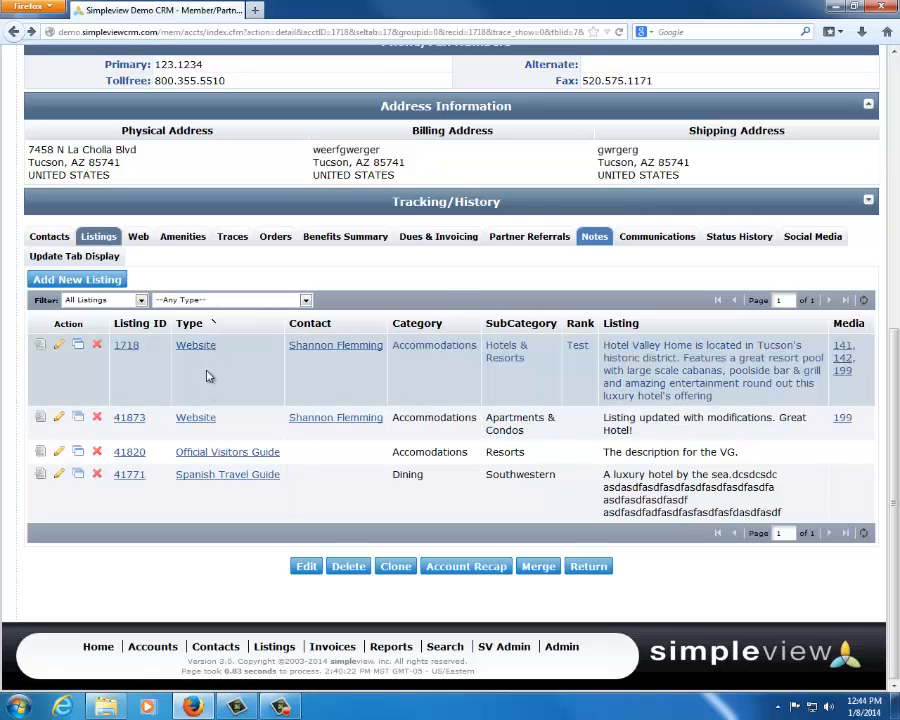
{"action": "left_click_drag", "start_coordinate": [632, 430], "coordinate": [616, 412]}
{"action": "left_click", "coordinate": [638, 423]}
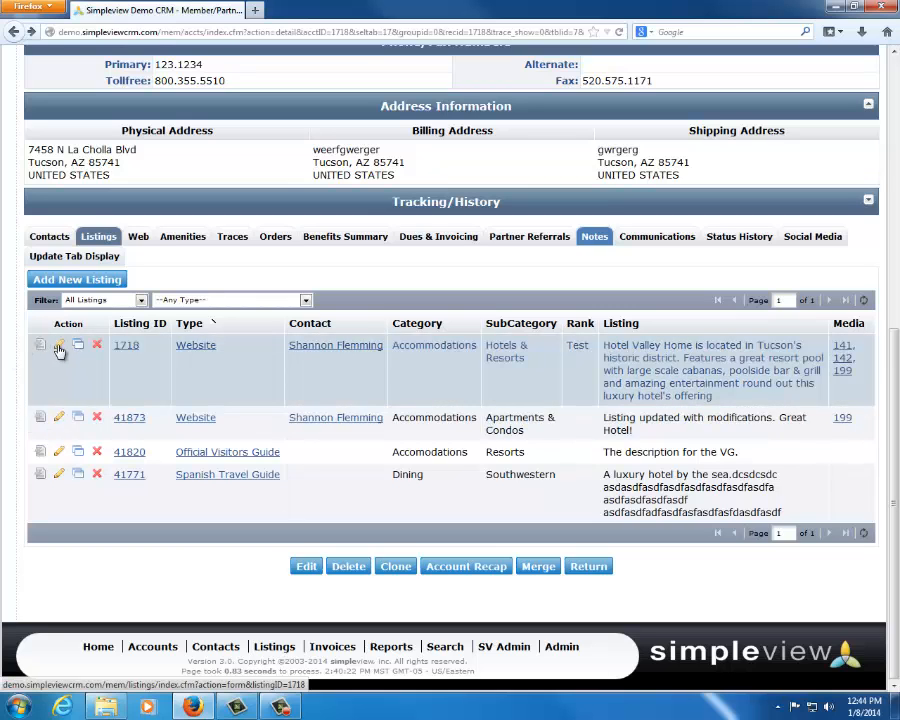
Reopen the Hotels & Resorts website listing for editing and review its category, contact and address type choices, keeping Account: Physical
{"action": "left_click", "coordinate": [58, 344]}
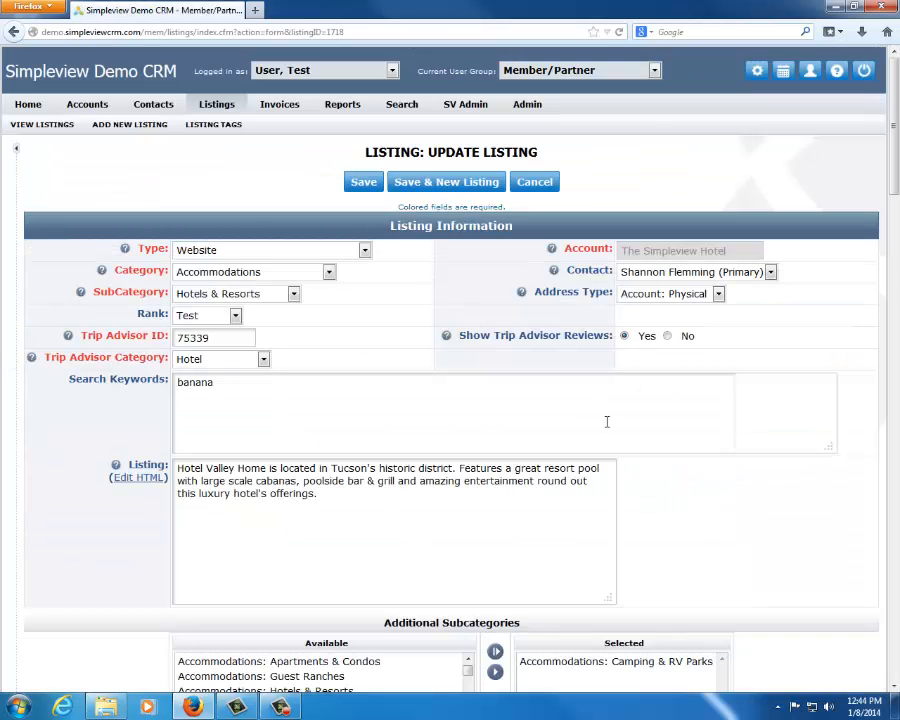
{"action": "left_click", "coordinate": [266, 273]}
{"action": "left_click", "coordinate": [266, 273]}
{"action": "left_click", "coordinate": [699, 278]}
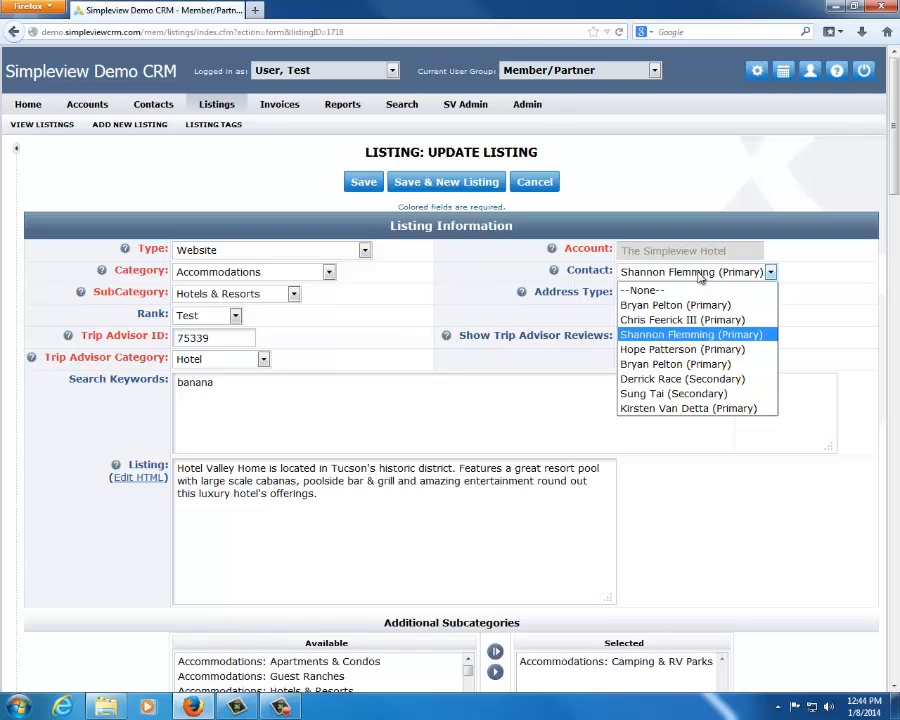
{"action": "left_click", "coordinate": [699, 278]}
{"action": "left_click", "coordinate": [690, 294]}
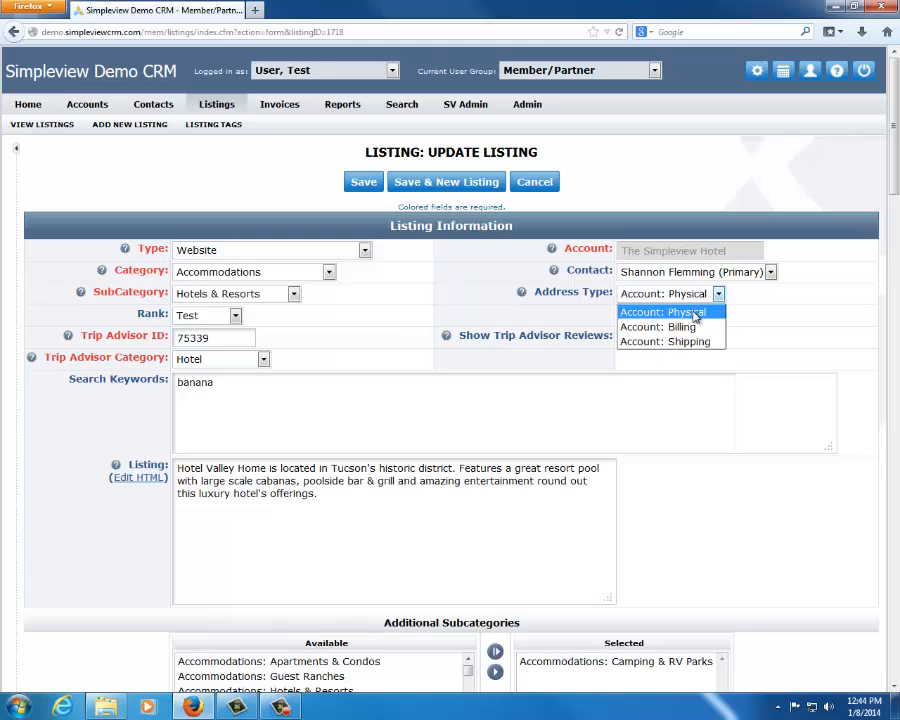
{"action": "left_click", "coordinate": [694, 313]}
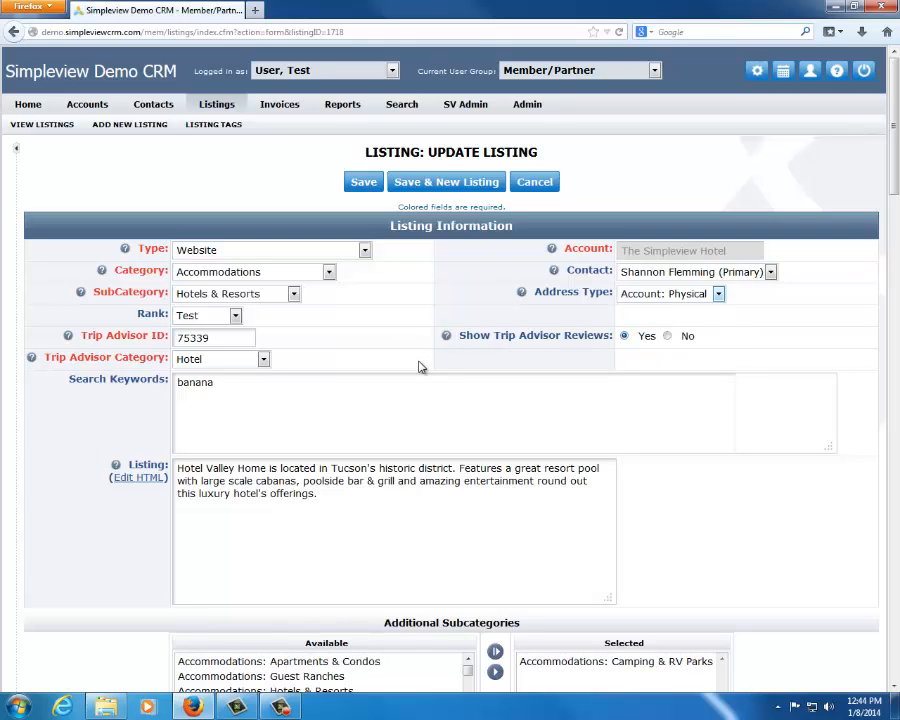
Review the listing's rank options, Trip Advisor ID and Trip Advisor category choices without changing them
{"action": "left_click", "coordinate": [235, 317]}
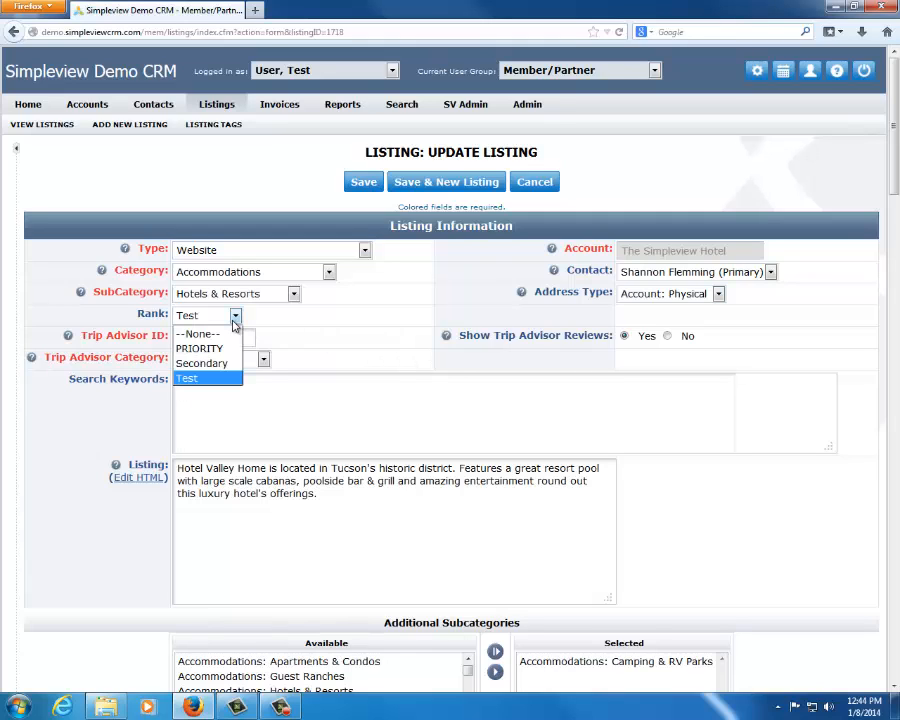
{"action": "left_click", "coordinate": [359, 333]}
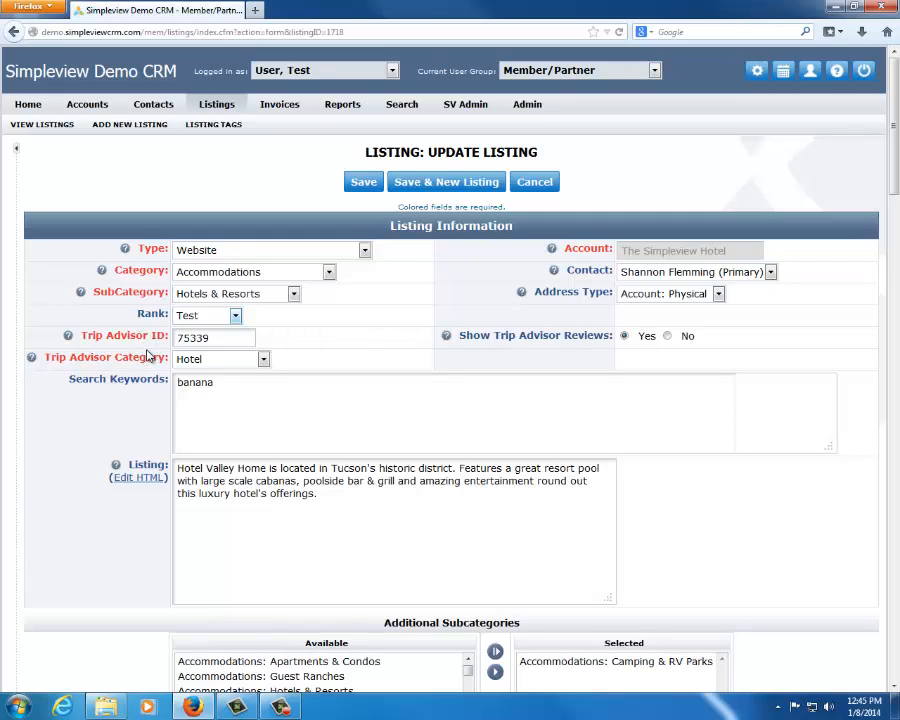
{"action": "double_click", "coordinate": [231, 337]}
{"action": "left_click", "coordinate": [251, 362]}
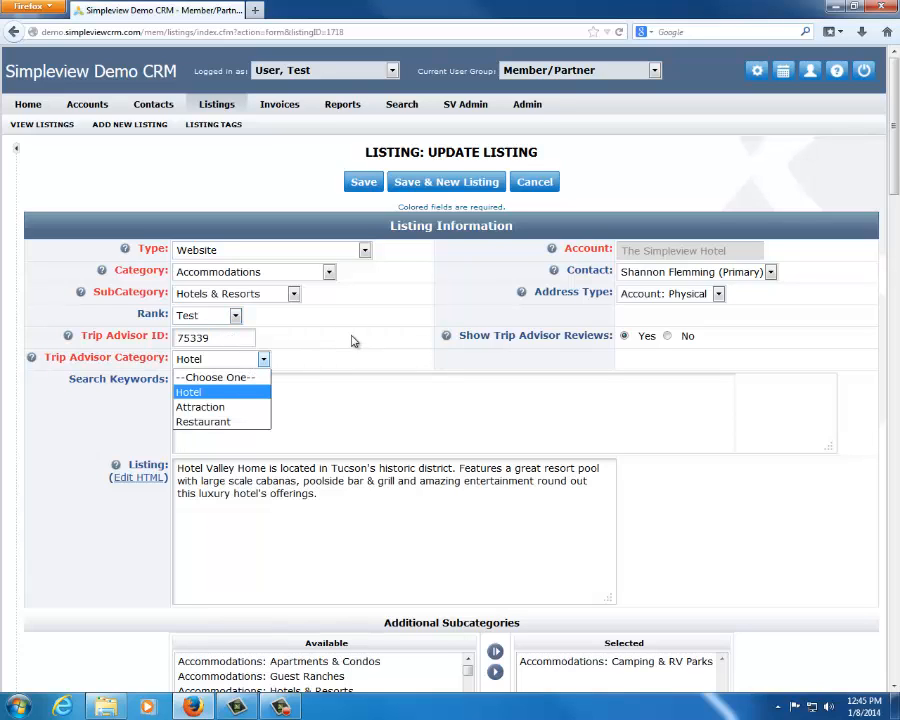
{"action": "left_click", "coordinate": [352, 342]}
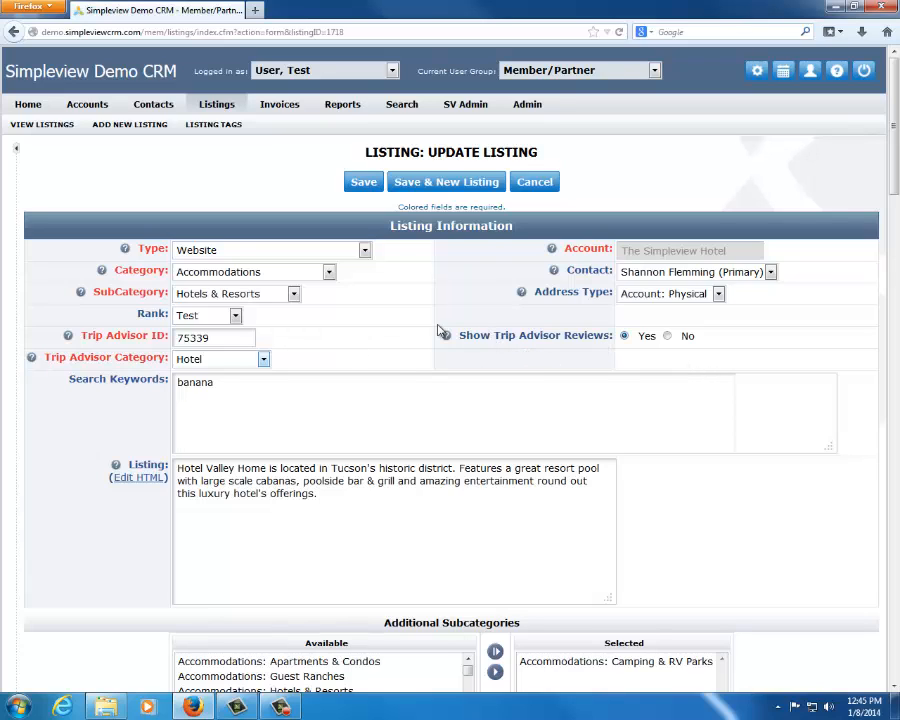
Turn off Show Trip Advisor Reviews for the listing by choosing No
{"action": "left_click", "coordinate": [668, 336]}
{"action": "left_click", "coordinate": [625, 337]}
{"action": "left_click", "coordinate": [667, 336]}
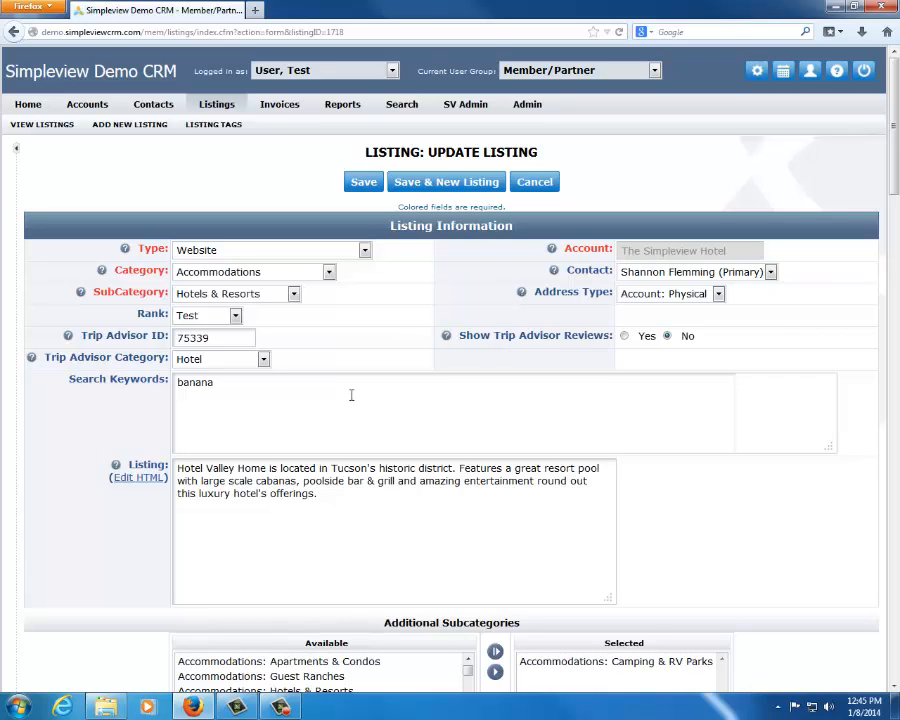
Review the listing's search keywords and description text, briefly expanding and collapsing the quick search column
{"action": "left_click_drag", "start_coordinate": [360, 390], "coordinate": [1, 325]}
{"action": "left_click", "coordinate": [378, 341]}
{"action": "left_click", "coordinate": [25, 205]}
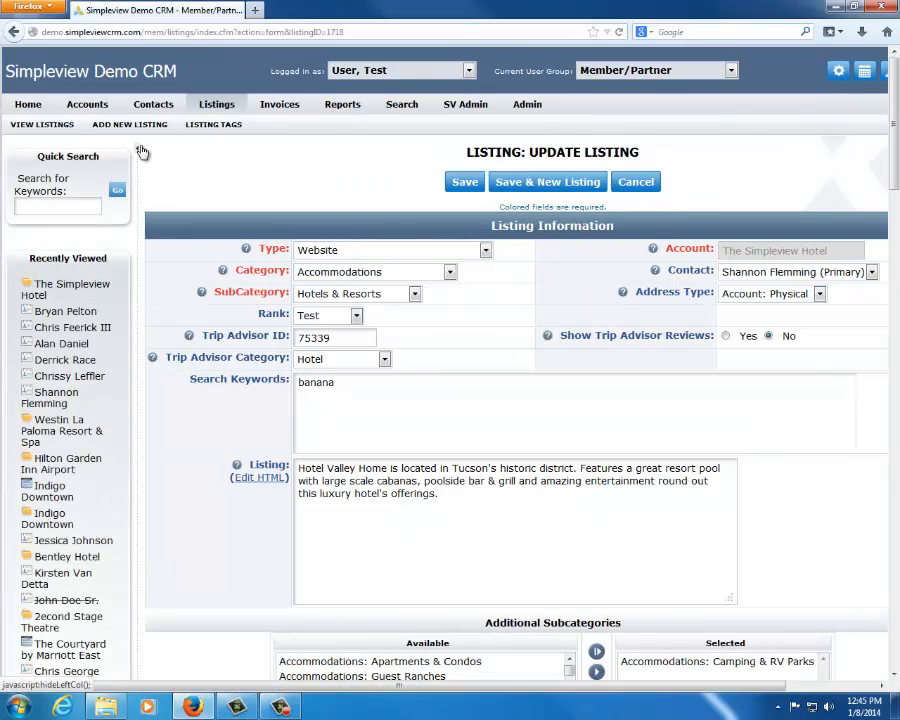
{"action": "left_click", "coordinate": [141, 151]}
{"action": "scroll", "coordinate": [391, 348], "scroll_direction": "down", "scroll_amount": 3}
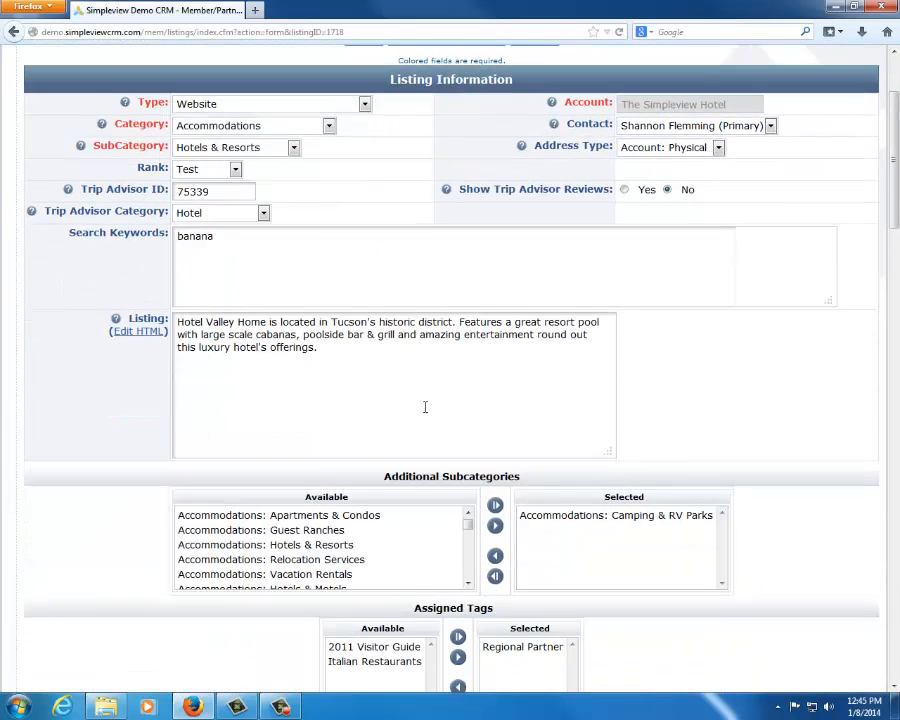
{"action": "left_click_drag", "start_coordinate": [424, 406], "coordinate": [118, 464]}
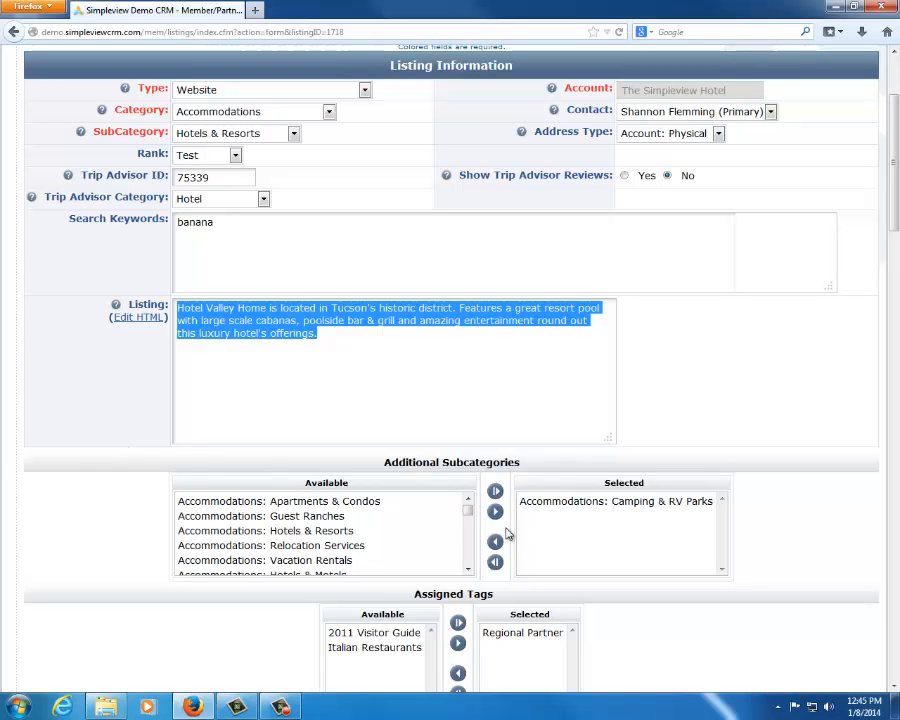
Examine the listing's assigned tags and the Listing Details account values, including the company name and the overwrite options
{"action": "scroll", "coordinate": [843, 553], "scroll_direction": "down", "scroll_amount": 10}
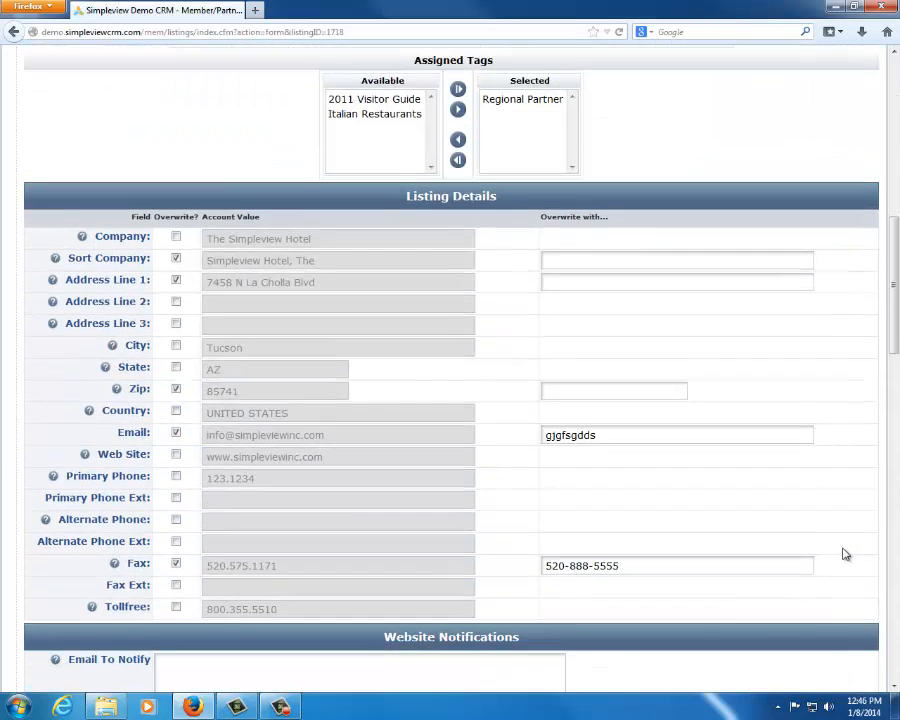
{"action": "scroll", "coordinate": [406, 446], "scroll_direction": "up", "scroll_amount": 1}
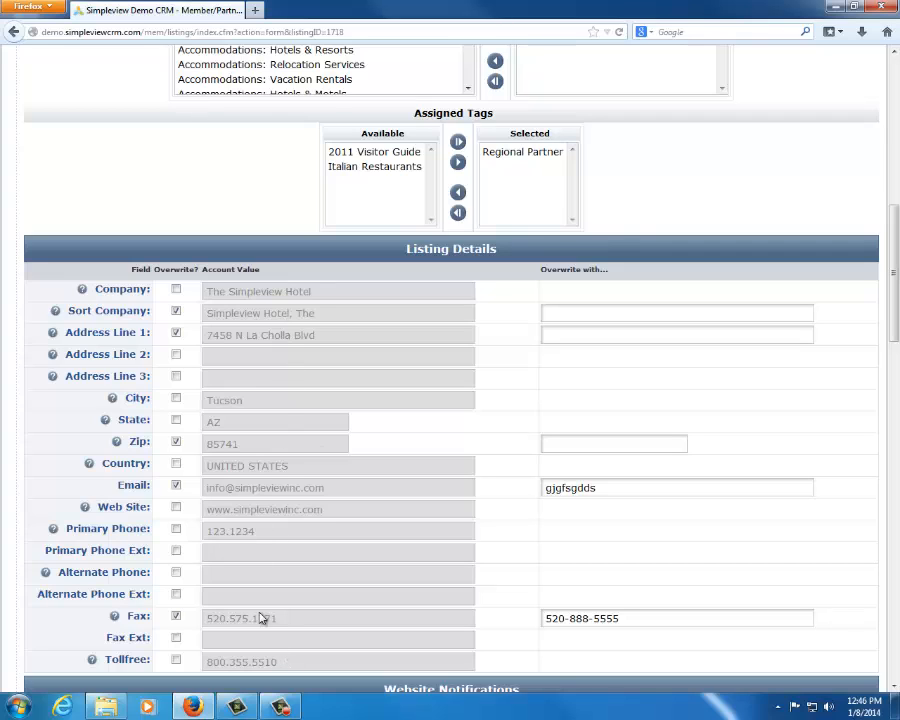
{"action": "double_click", "coordinate": [126, 292]}
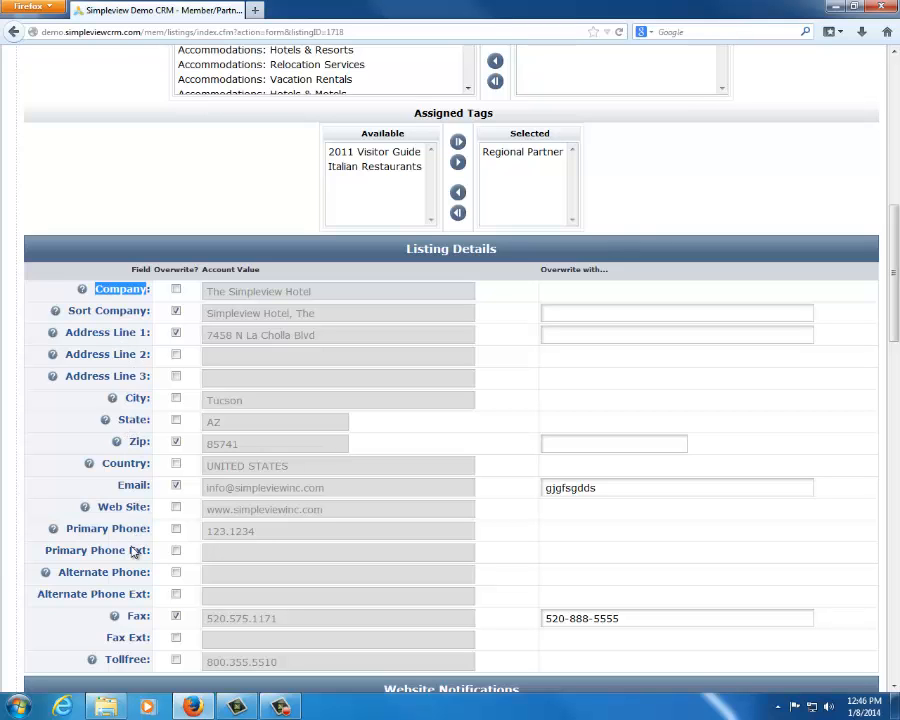
{"action": "scroll", "coordinate": [468, 492], "scroll_direction": "down", "scroll_amount": 1}
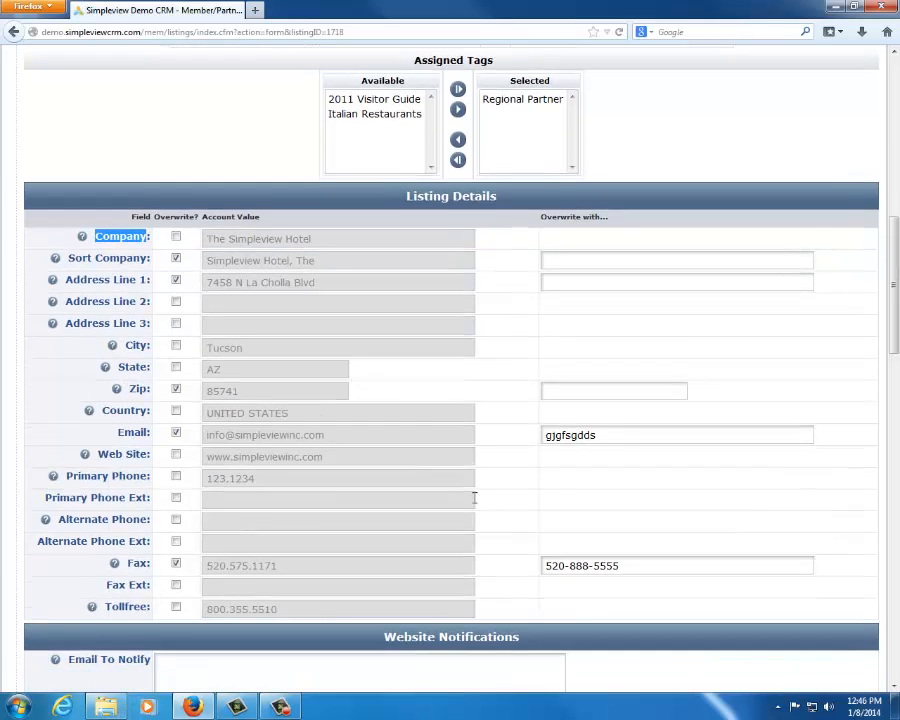
{"action": "scroll", "coordinate": [568, 394], "scroll_direction": "up", "scroll_amount": 5}
{"action": "left_click_drag", "start_coordinate": [468, 180], "coordinate": [86, 14]}
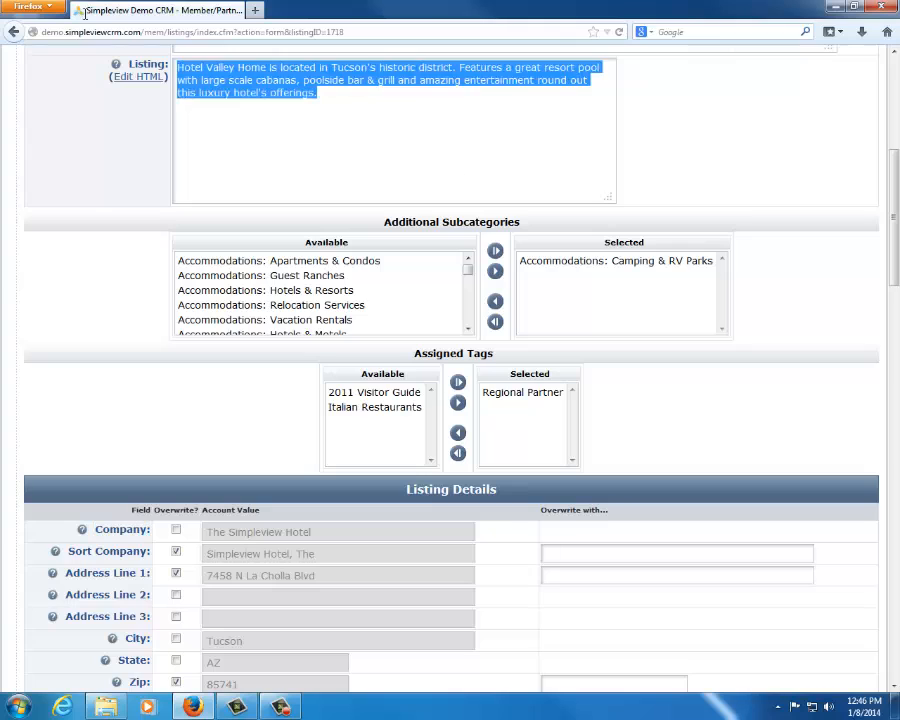
{"action": "left_click", "coordinate": [66, 294]}
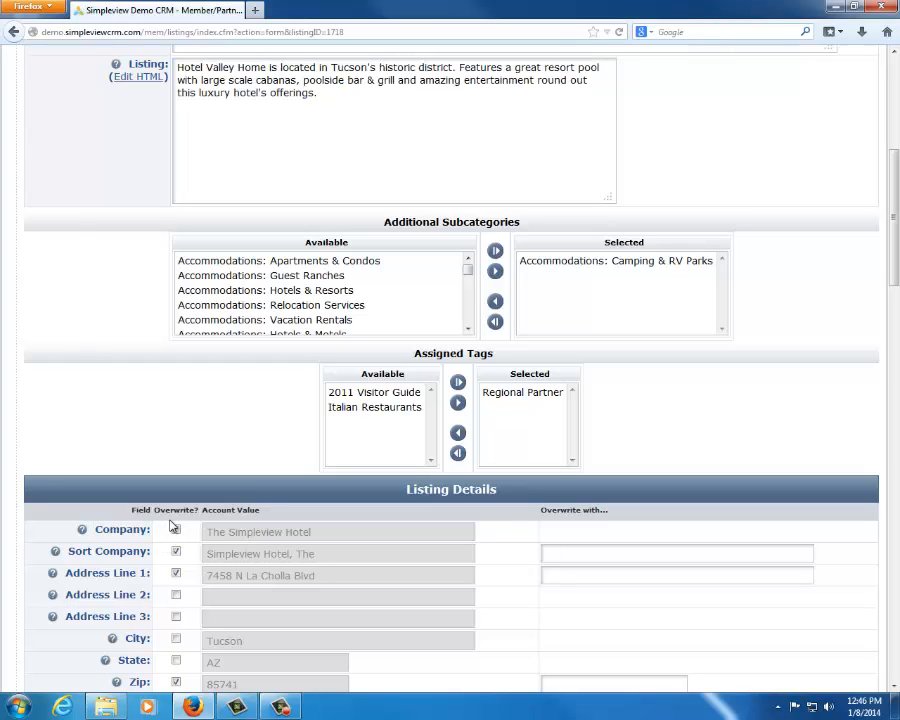
{"action": "left_click_drag", "start_coordinate": [334, 531], "coordinate": [133, 500]}
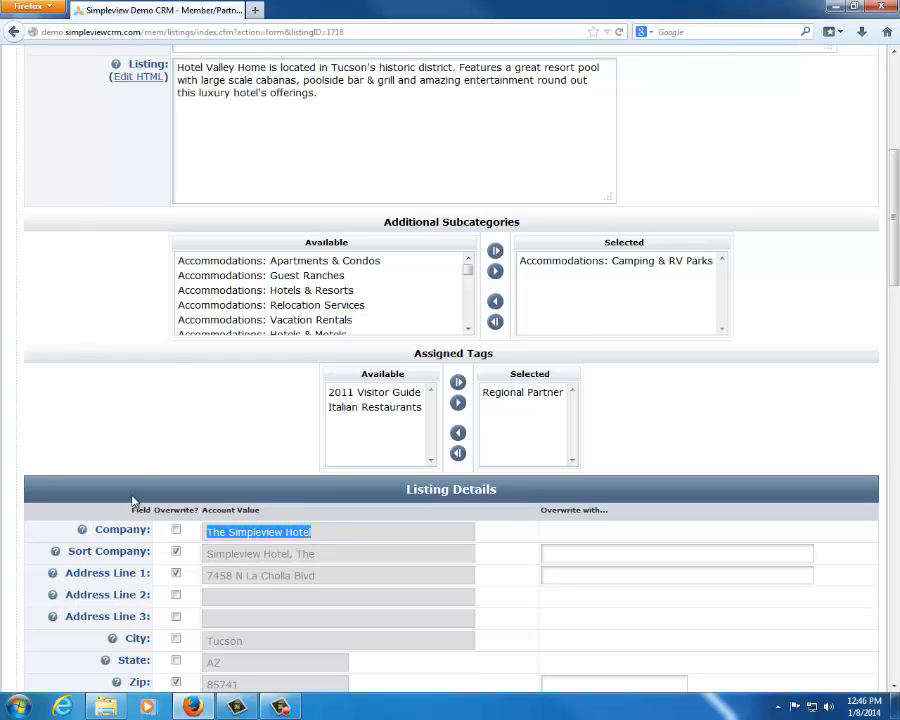
{"action": "left_click", "coordinate": [167, 358]}
{"action": "scroll", "coordinate": [187, 352], "scroll_direction": "down", "scroll_amount": 3}
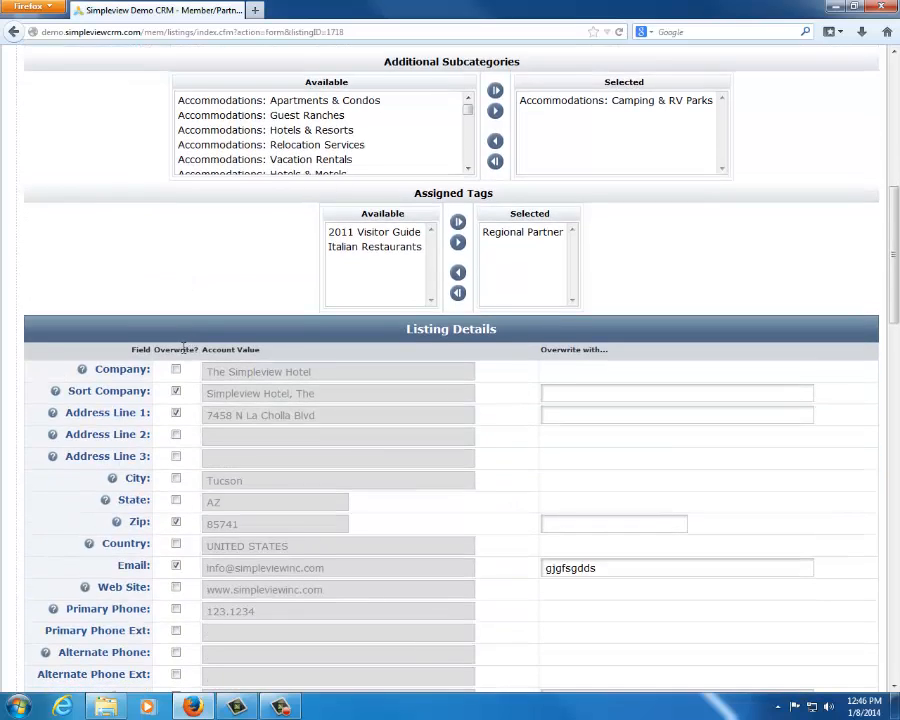
{"action": "scroll", "coordinate": [180, 342], "scroll_direction": "down", "scroll_amount": 2}
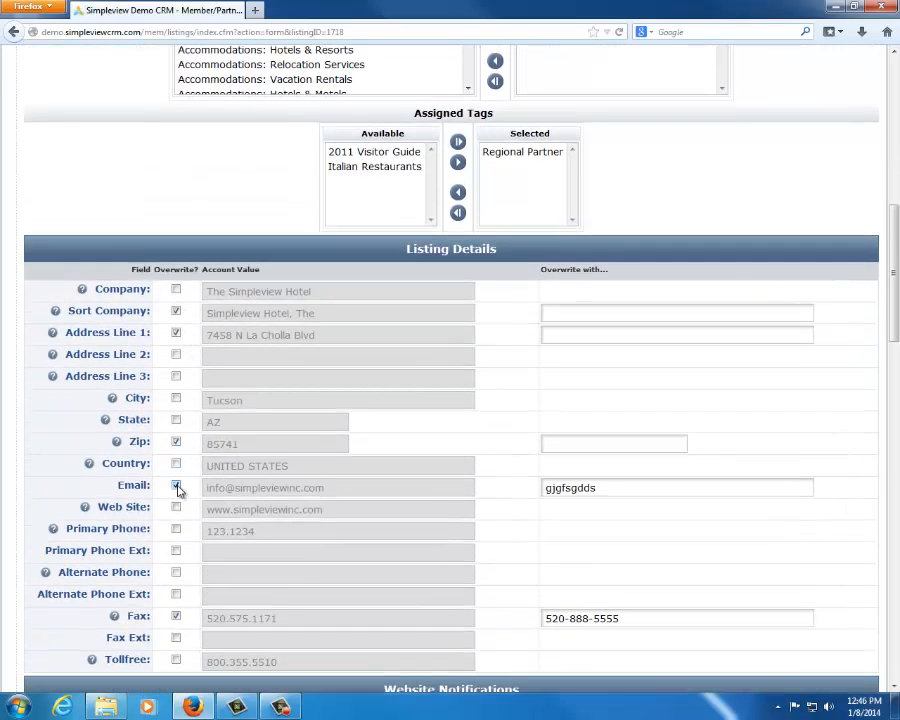
Replace the Email overwrite value in Listing Details with an e-mail address dedicated to tee times
{"action": "left_click_drag", "start_coordinate": [635, 485], "coordinate": [241, 431]}
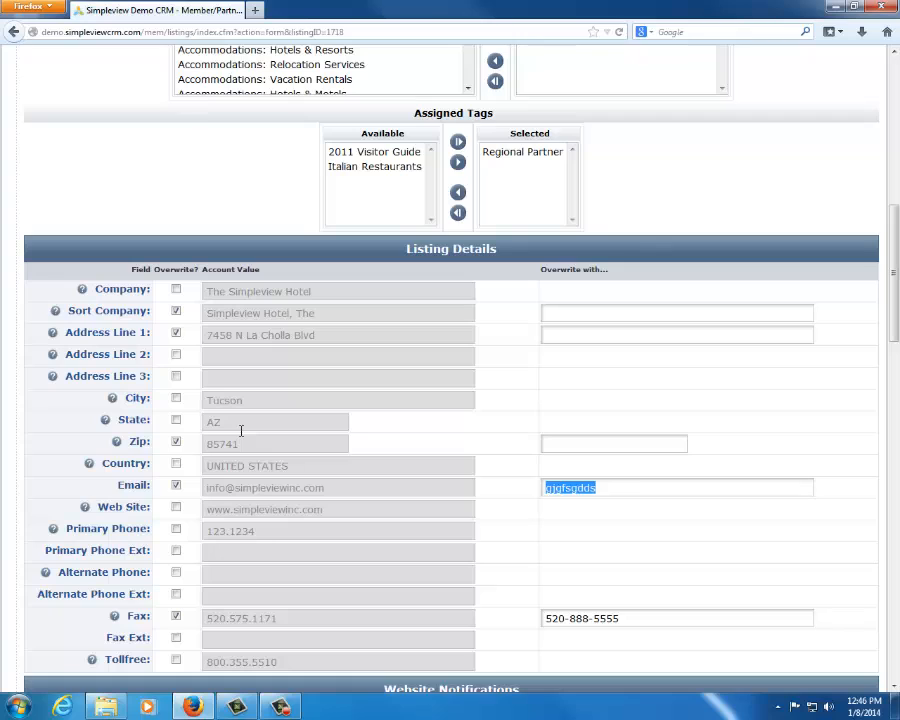
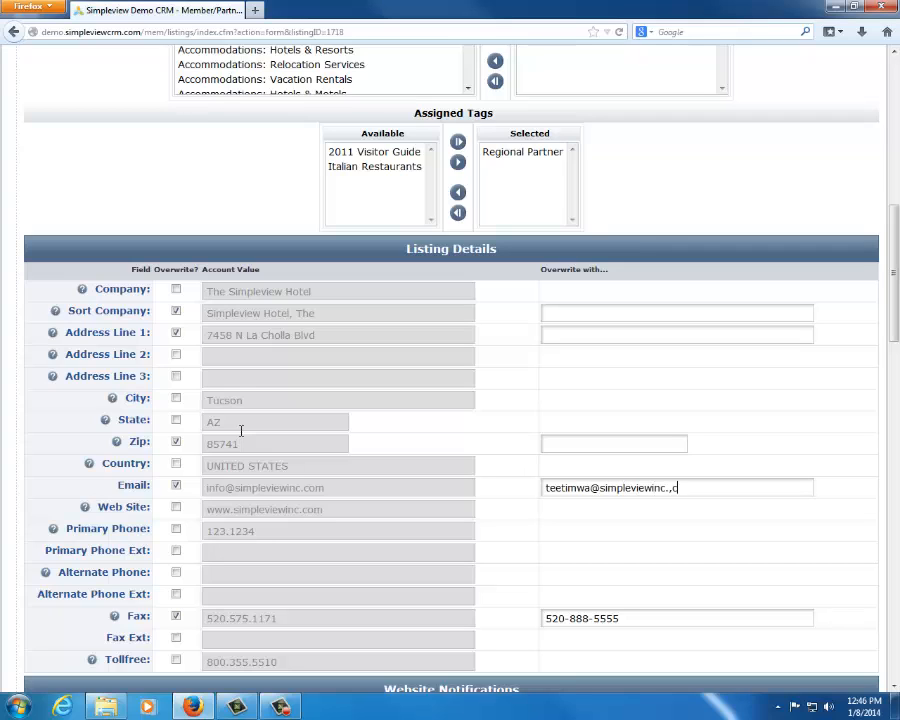
{"action": "type", "text": "com"}
{"action": "left_click", "coordinate": [176, 508]}
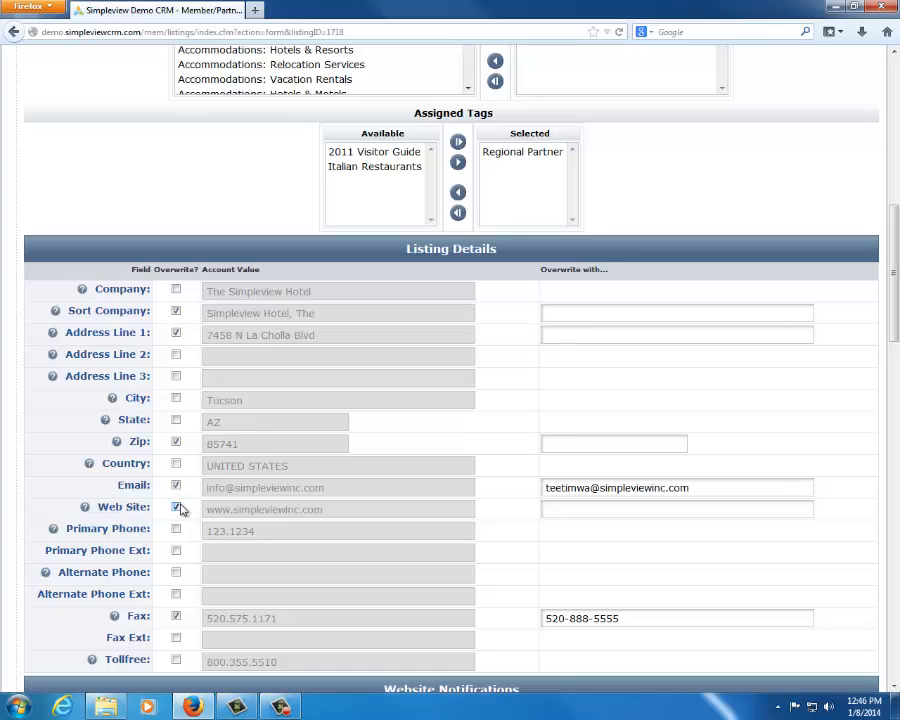
{"action": "left_click_drag", "start_coordinate": [335, 510], "coordinate": [145, 508]}
{"action": "key", "text": "ctrl+c"}
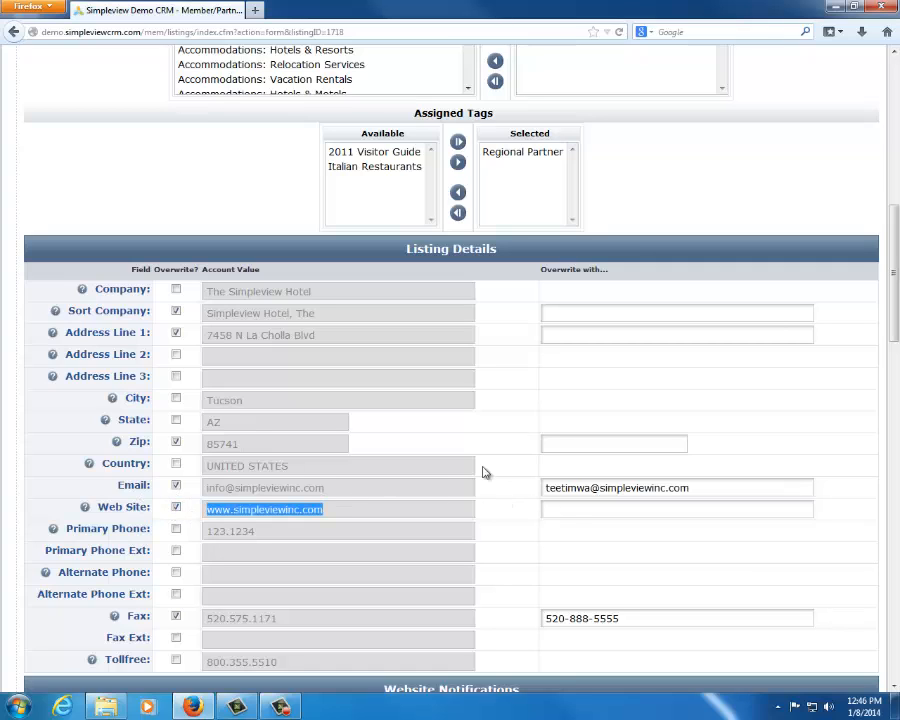
{"action": "left_click", "coordinate": [581, 510]}
{"action": "key", "text": "ctrl+v"}
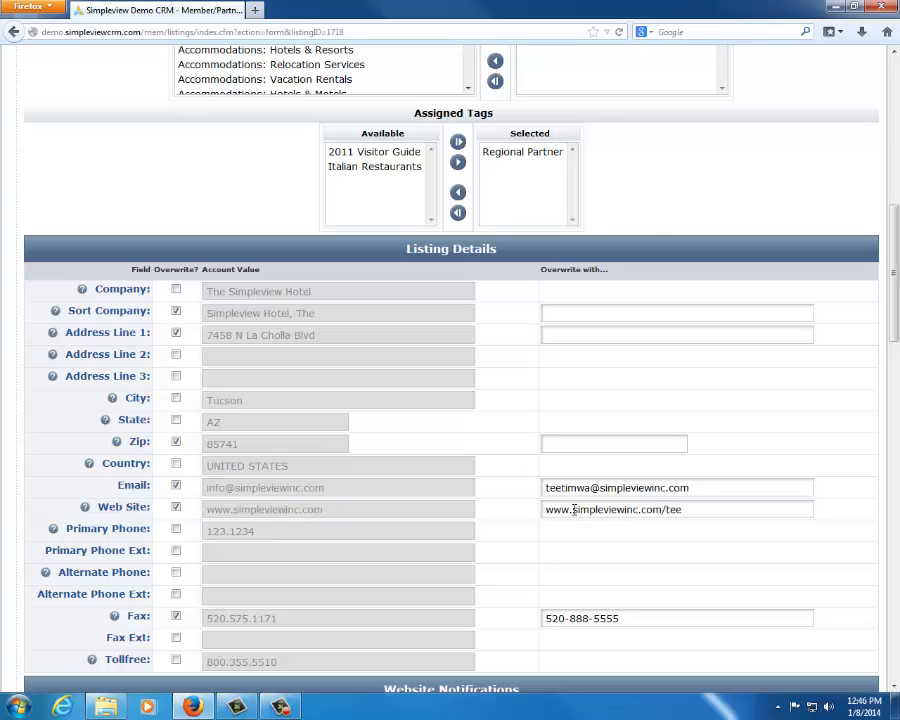
{"action": "type", "text": "/teetimes"}
Compare the account's e-mail value with the overwrite e-mail in Listing Details
{"action": "left_click_drag", "start_coordinate": [337, 488], "coordinate": [204, 490]}
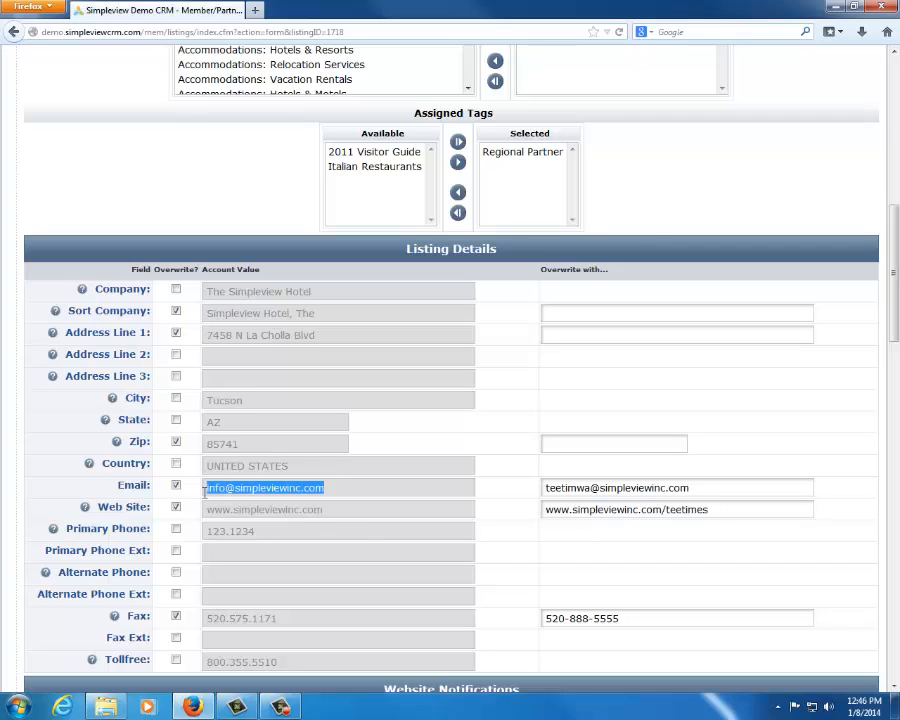
{"action": "left_click_drag", "start_coordinate": [748, 486], "coordinate": [480, 483]}
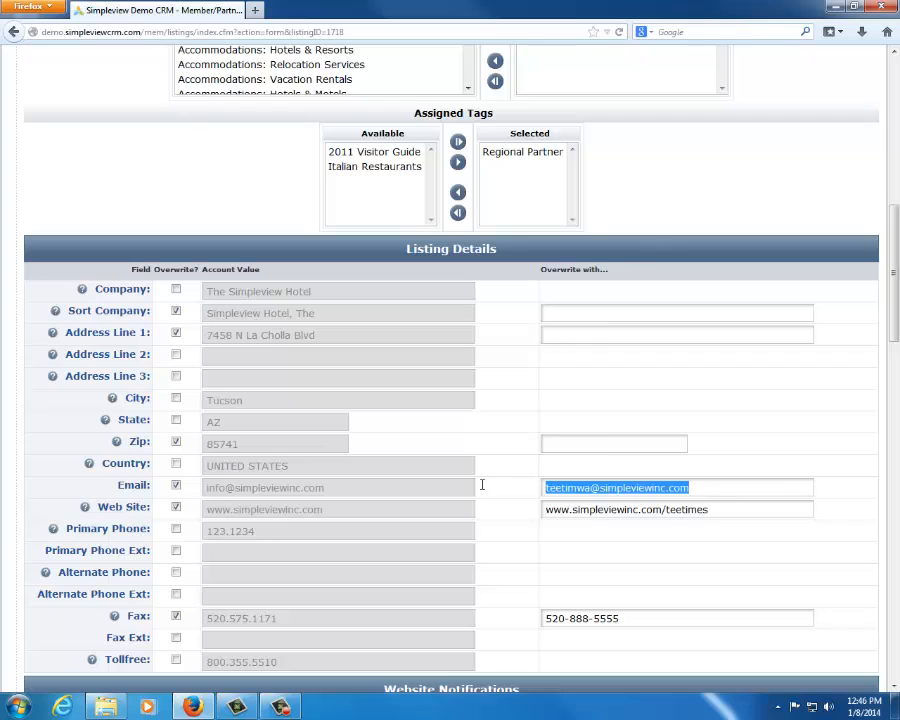
{"action": "left_click", "coordinate": [640, 562]}
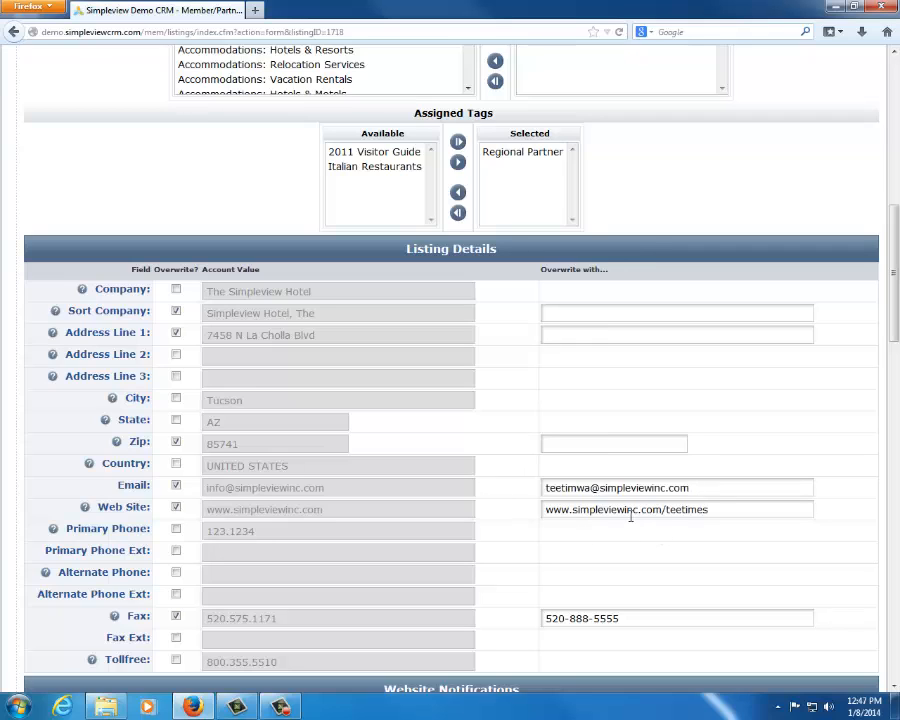
Try the listing type Mobile, and switch the type to Official Visitors Guide to compare the description's character limits
{"action": "scroll", "coordinate": [630, 517], "scroll_direction": "up", "scroll_amount": 7}
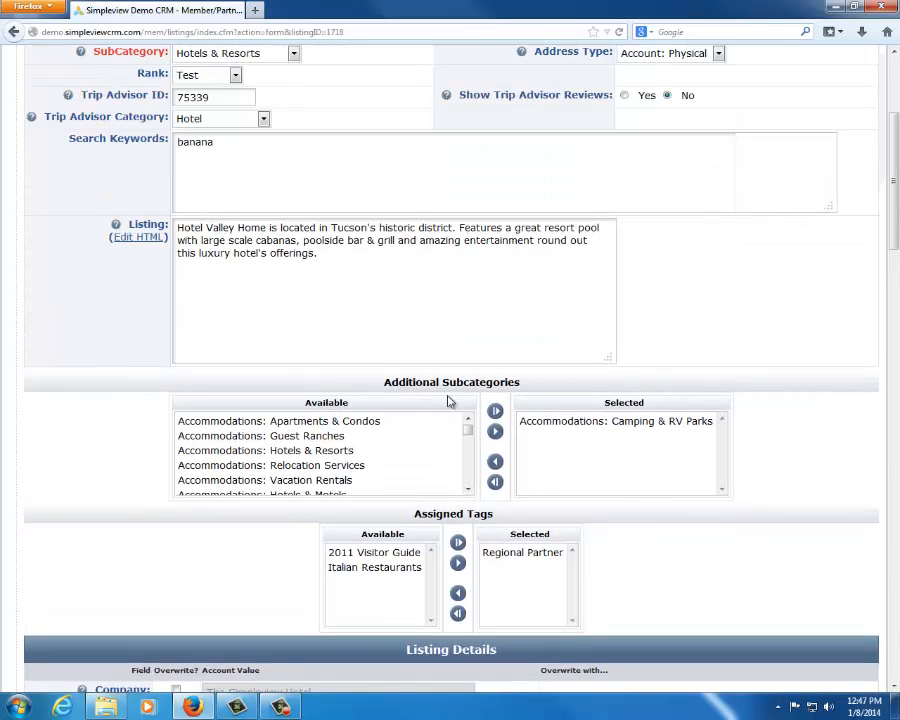
{"action": "scroll", "coordinate": [370, 260], "scroll_direction": "up", "scroll_amount": 4}
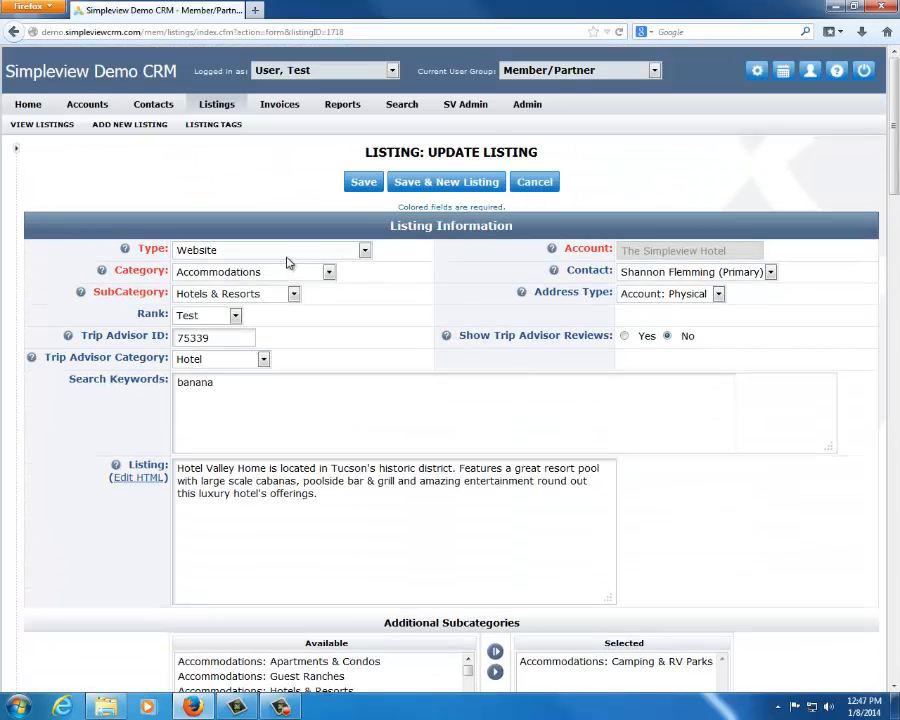
{"action": "left_click", "coordinate": [292, 252]}
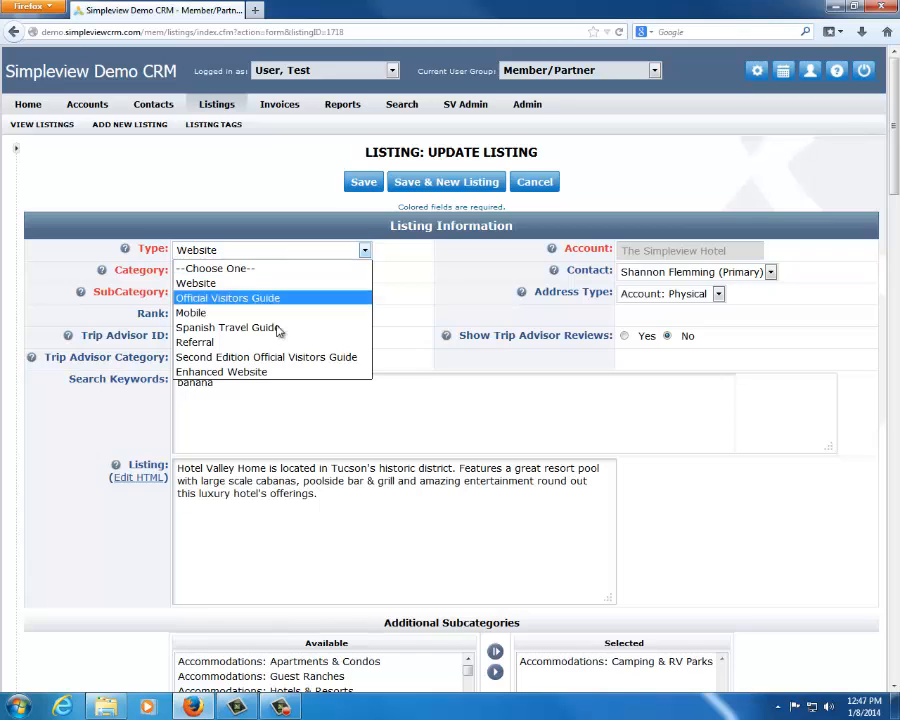
{"action": "left_click", "coordinate": [279, 313]}
{"action": "left_click", "coordinate": [281, 258]}
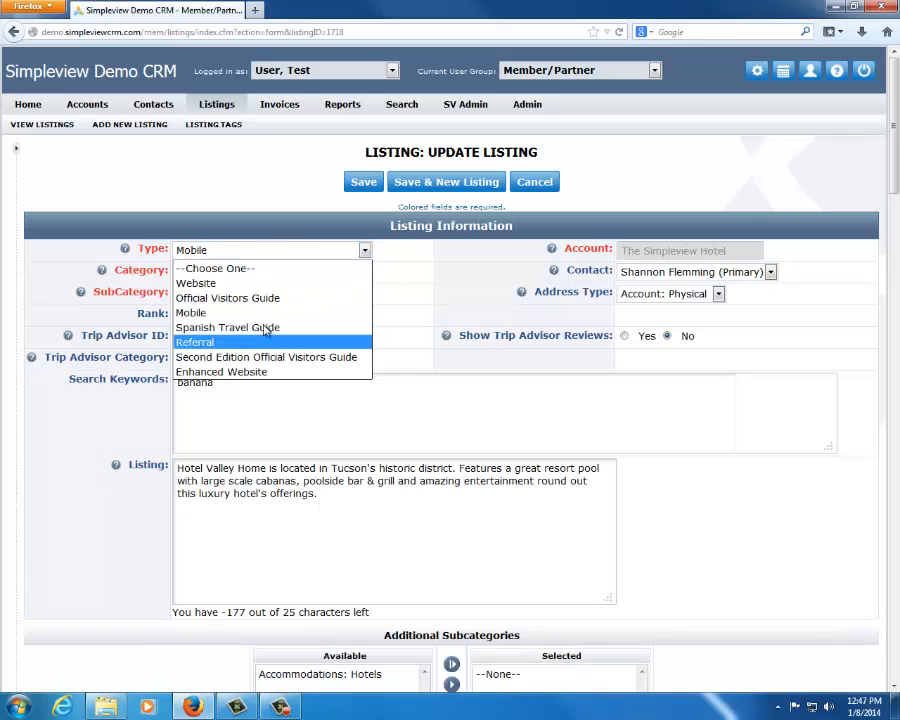
{"action": "left_click", "coordinate": [274, 296]}
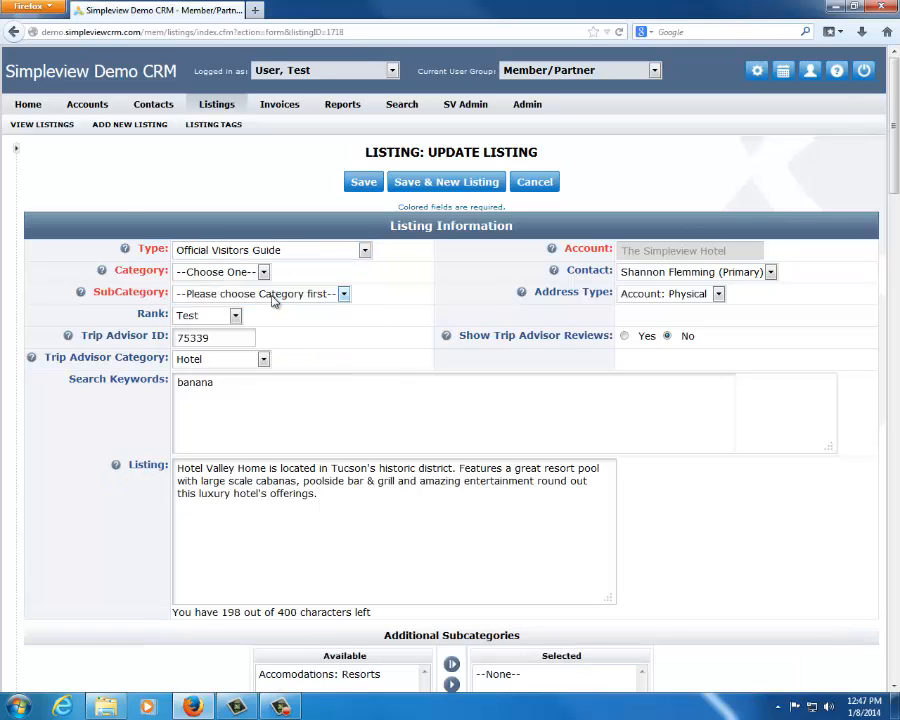
Leave the listing form without saving and show the coupons among The Simpleview Hotel account's web content
{"action": "left_click", "coordinate": [16, 150]}
{"action": "left_click", "coordinate": [56, 286]}
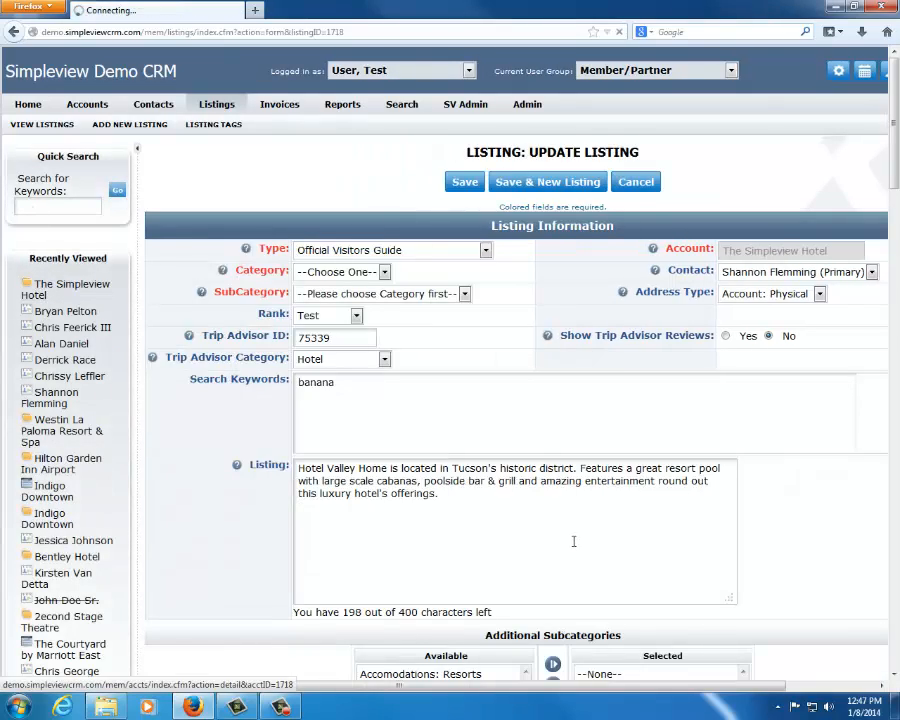
{"action": "scroll", "coordinate": [330, 495], "scroll_direction": "down", "scroll_amount": 5}
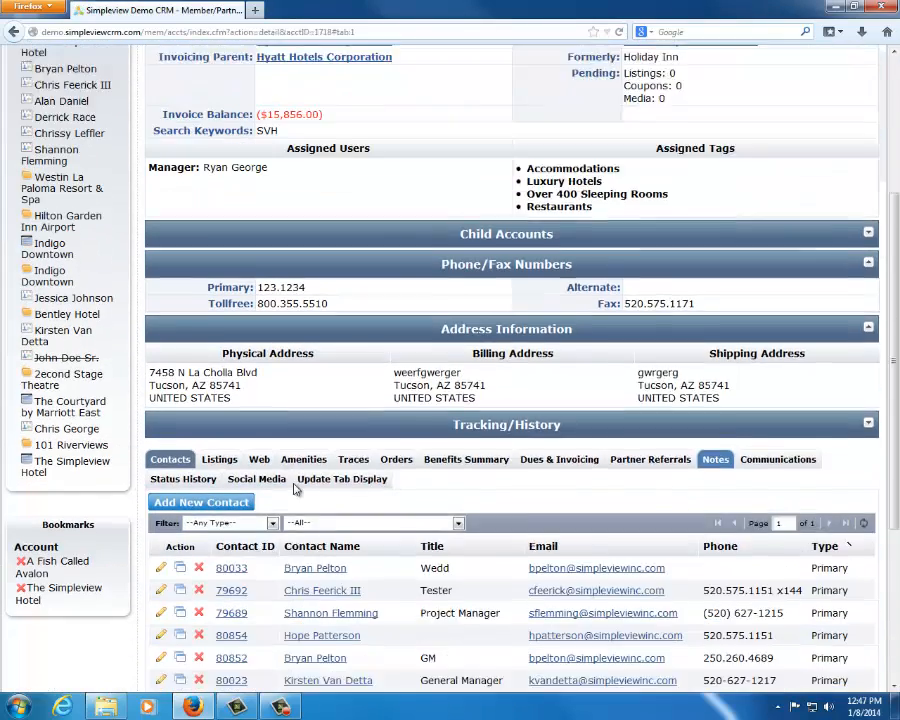
{"action": "left_click", "coordinate": [257, 543]}
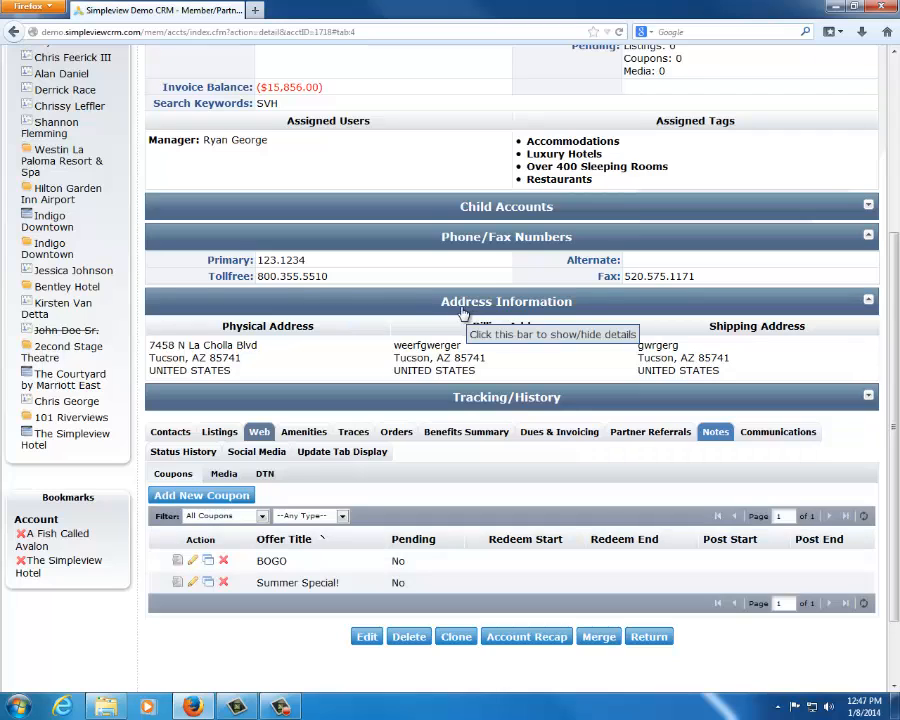
{"action": "scroll", "coordinate": [438, 301], "scroll_direction": "down", "scroll_amount": 1}
{"action": "scroll", "coordinate": [428, 275], "scroll_direction": "down", "scroll_amount": 1}
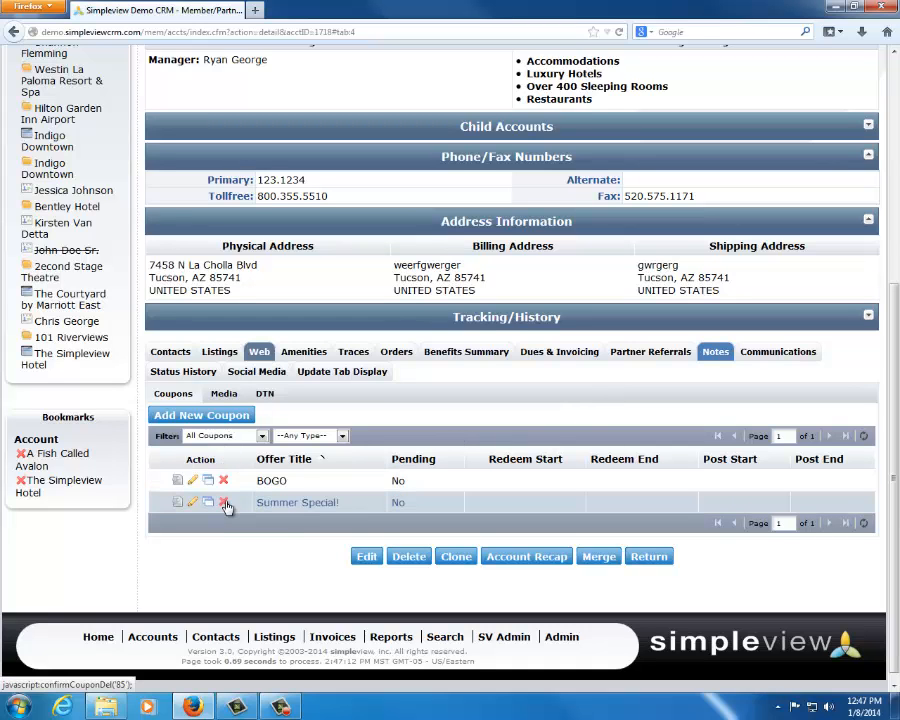
Open the BOGO coupon for editing, enter the offer text "Bring this" and check the available coupon images
{"action": "left_click", "coordinate": [194, 481]}
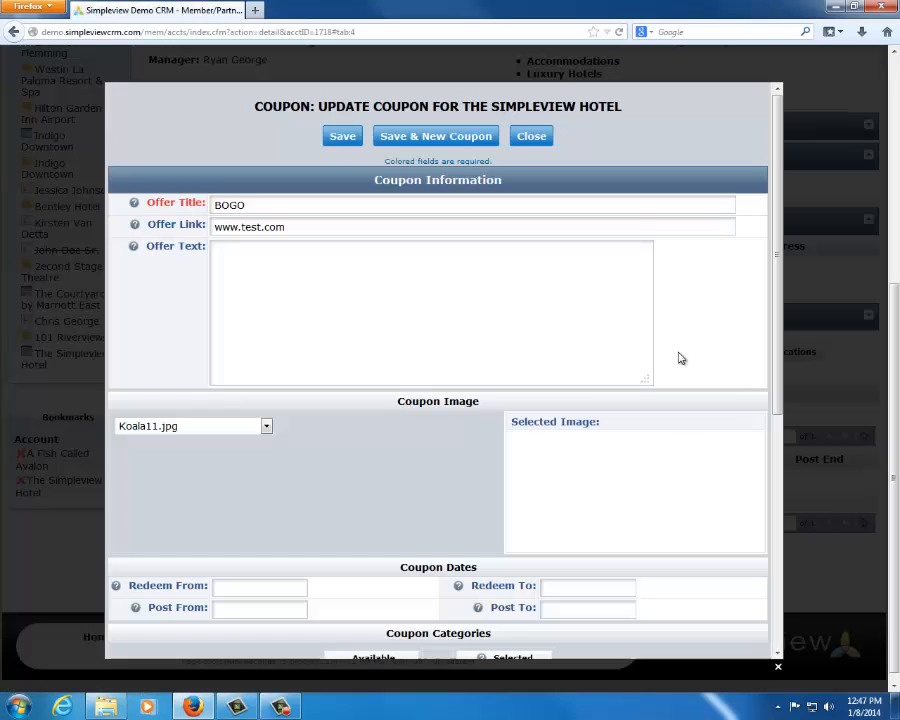
{"action": "left_click", "coordinate": [290, 205]}
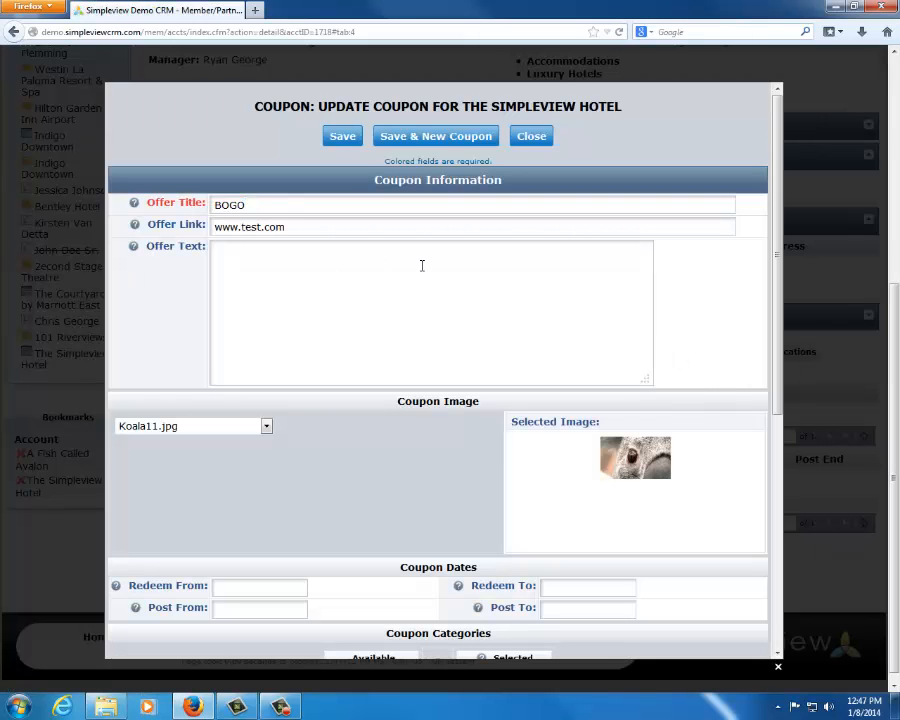
{"action": "key", "text": "Tab"}
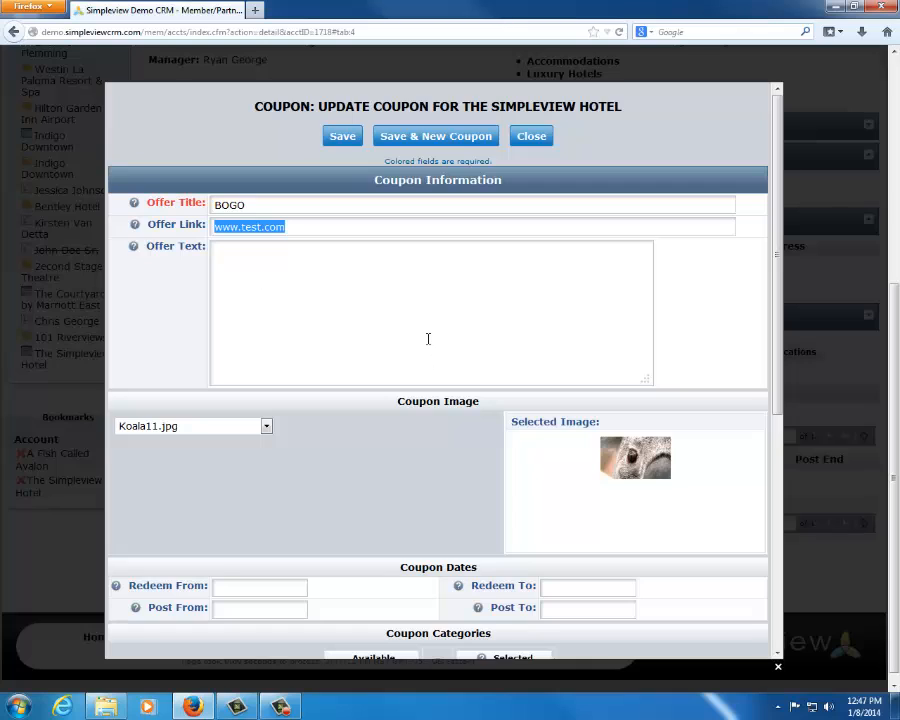
{"action": "key", "text": "Tab"}
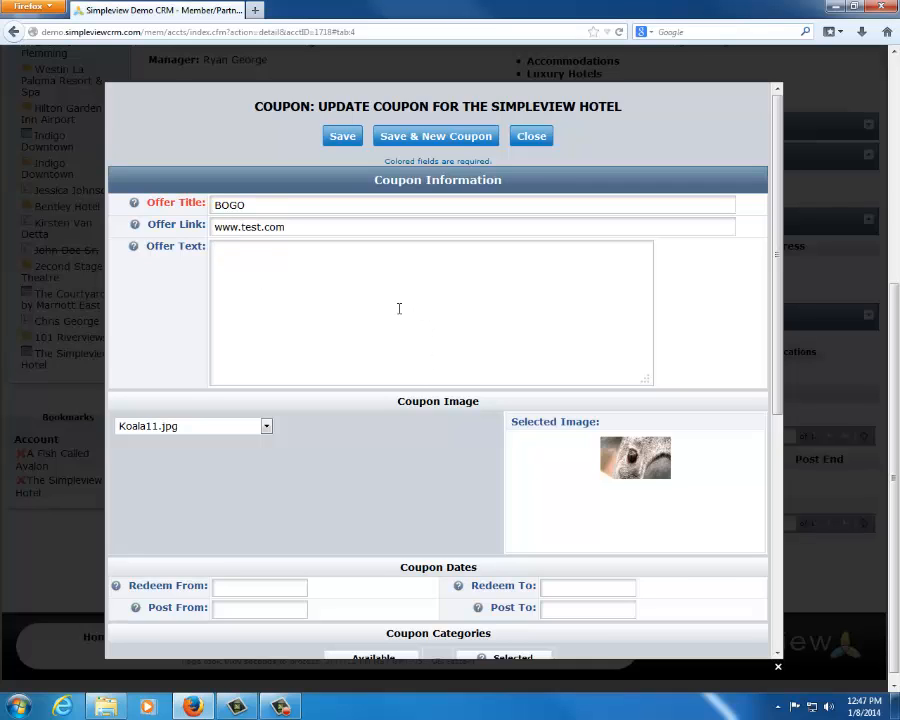
{"action": "type", "text": "Bring this"}
{"action": "left_click", "coordinate": [250, 429]}
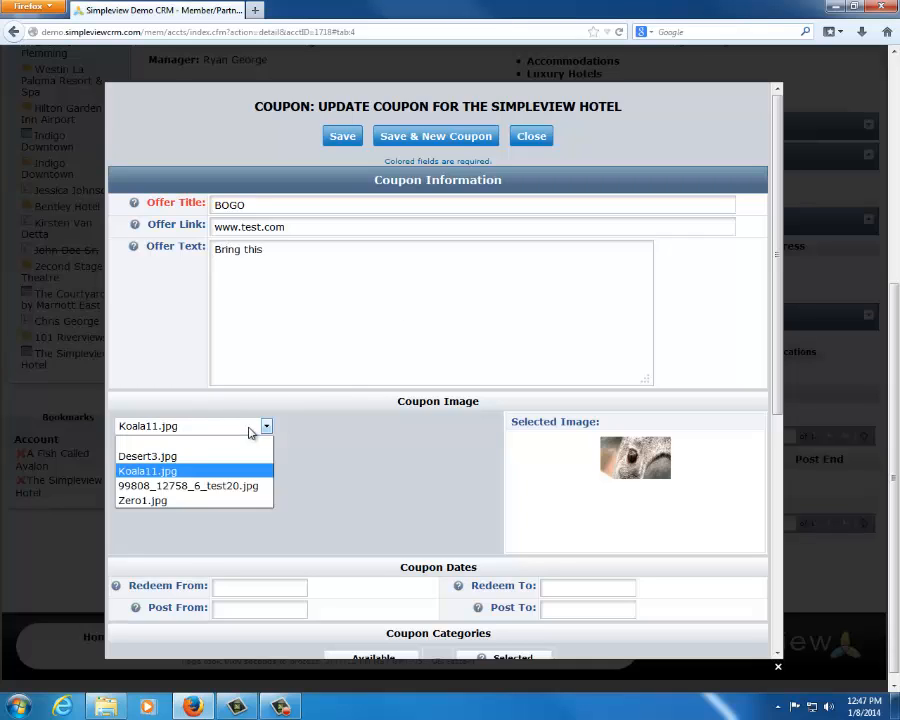
{"action": "left_click", "coordinate": [311, 432]}
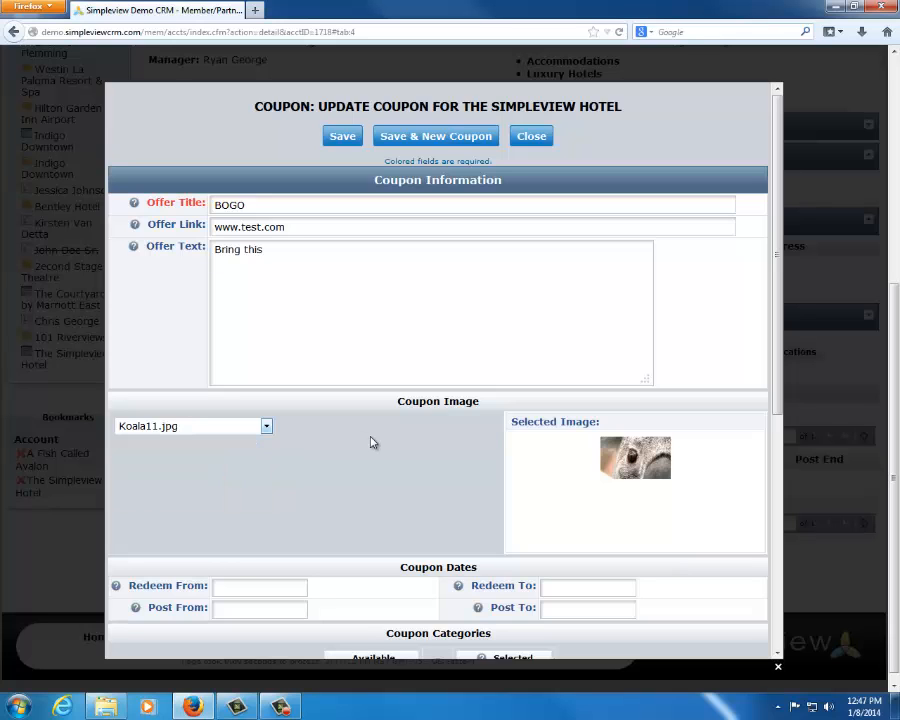
Review the coupon's redeem and post date fields, and set Post To to 01/01/2014
{"action": "scroll", "coordinate": [373, 433], "scroll_direction": "down", "scroll_amount": 3}
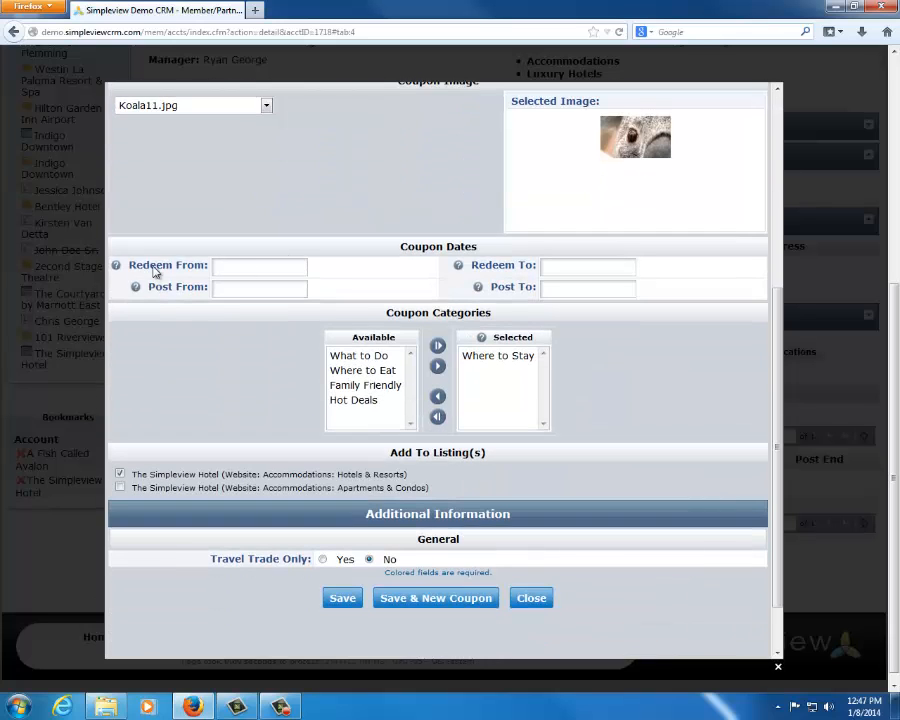
{"action": "left_click_drag", "start_coordinate": [130, 266], "coordinate": [214, 267]}
{"action": "left_click_drag", "start_coordinate": [471, 266], "coordinate": [532, 268]}
{"action": "scroll", "coordinate": [442, 280], "scroll_direction": "up", "scroll_amount": 2}
{"action": "scroll", "coordinate": [302, 352], "scroll_direction": "down", "scroll_amount": 2}
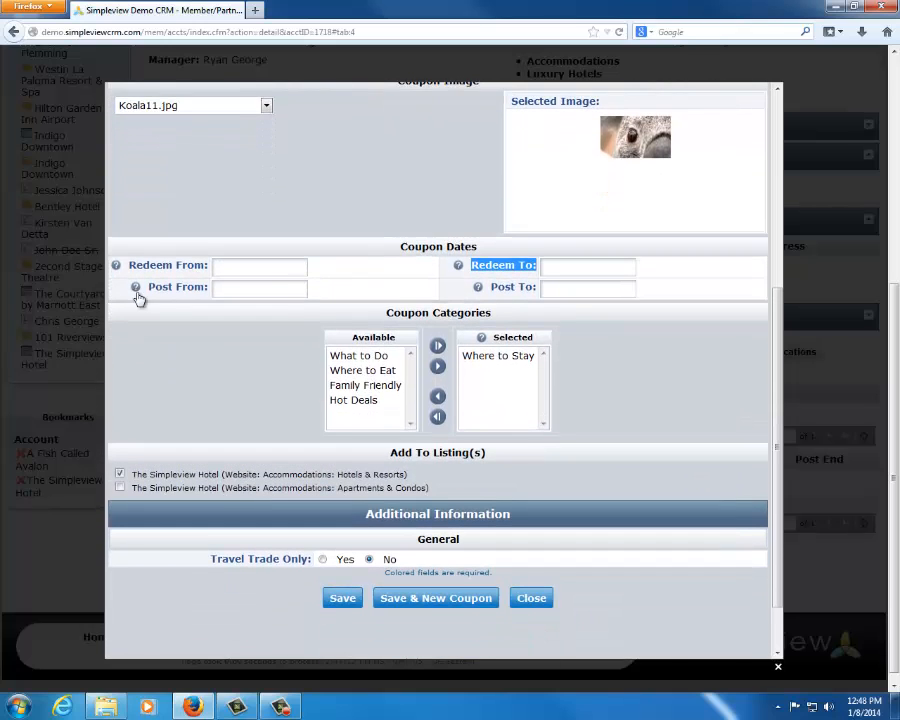
{"action": "left_click_drag", "start_coordinate": [148, 288], "coordinate": [196, 288]}
{"action": "left_click", "coordinate": [315, 315]}
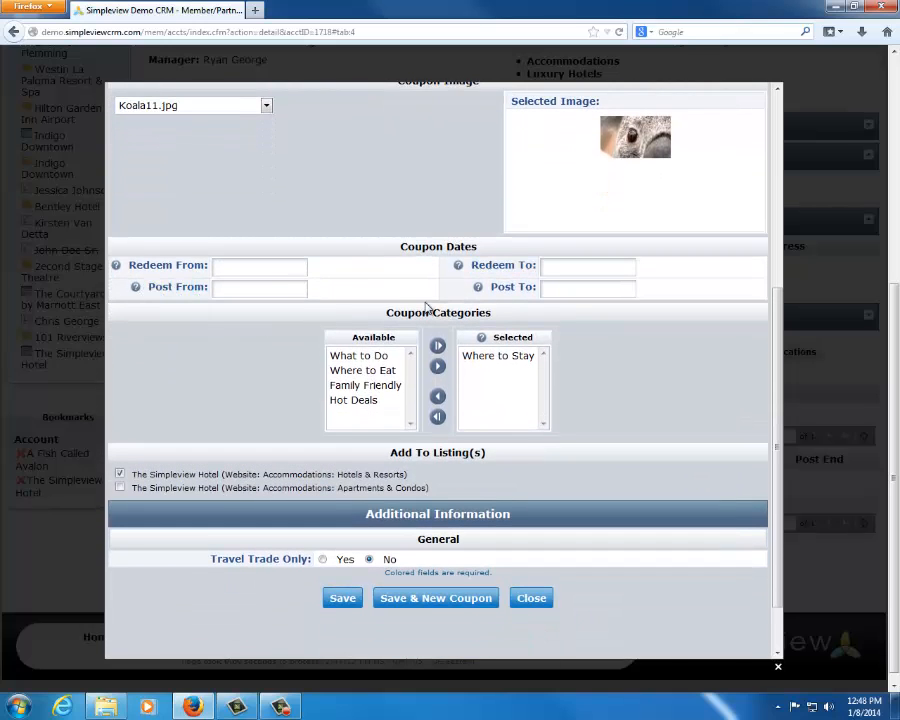
{"action": "left_click", "coordinate": [548, 289]}
{"action": "left_click", "coordinate": [601, 355]}
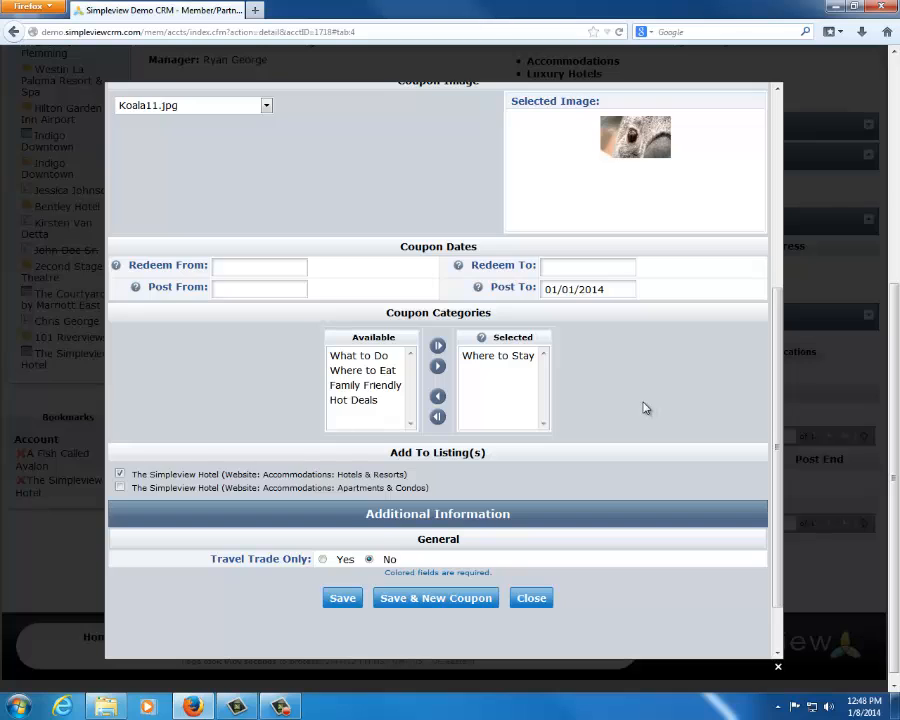
Review the coupon's category, add it to the Apartments & Condos listing as well, and close the coupon without saving
{"action": "left_click", "coordinate": [472, 357]}
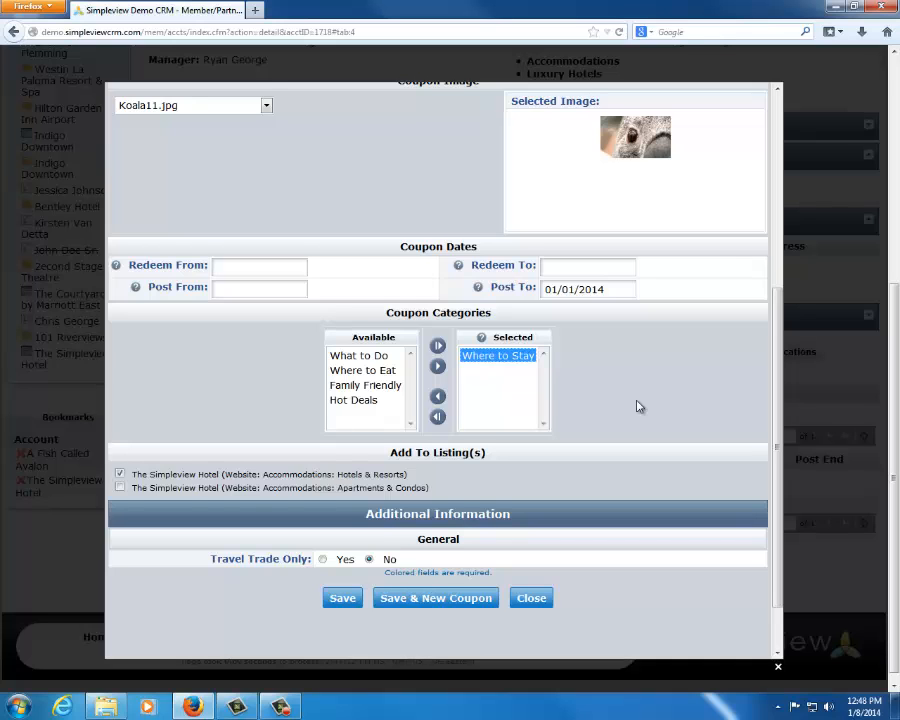
{"action": "scroll", "coordinate": [289, 409], "scroll_direction": "down", "scroll_amount": 2}
{"action": "left_click_drag", "start_coordinate": [129, 409], "coordinate": [447, 424]}
{"action": "left_click", "coordinate": [448, 423]}
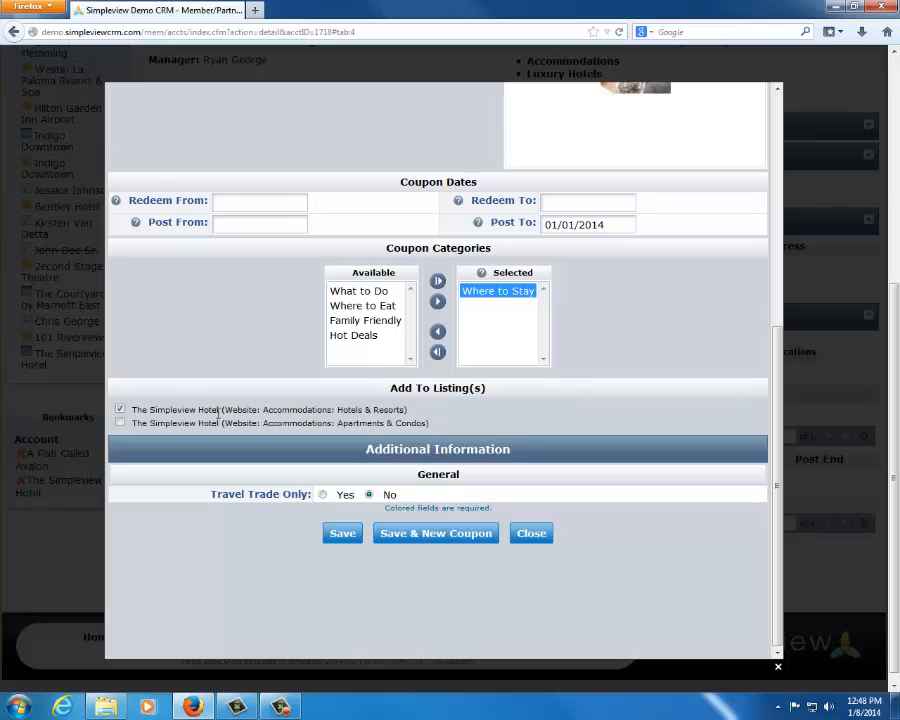
{"action": "left_click_drag", "start_coordinate": [132, 421], "coordinate": [233, 433]}
{"action": "left_click", "coordinate": [233, 432]}
{"action": "left_click", "coordinate": [120, 409]}
{"action": "left_click", "coordinate": [120, 422]}
{"action": "left_click", "coordinate": [120, 409]}
{"action": "left_click", "coordinate": [535, 535]}
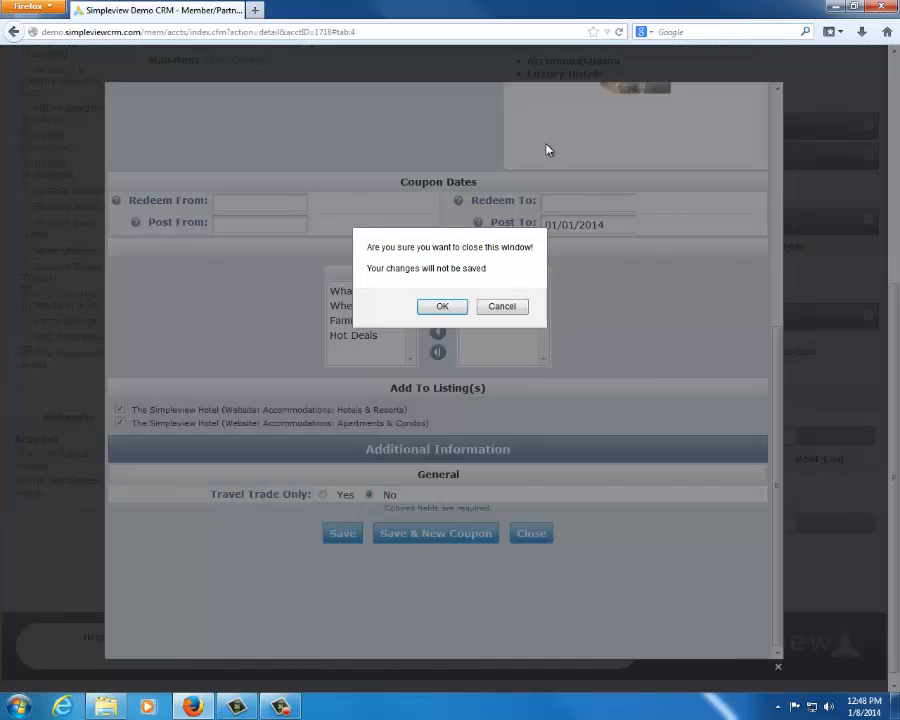
{"action": "left_click", "coordinate": [440, 308]}
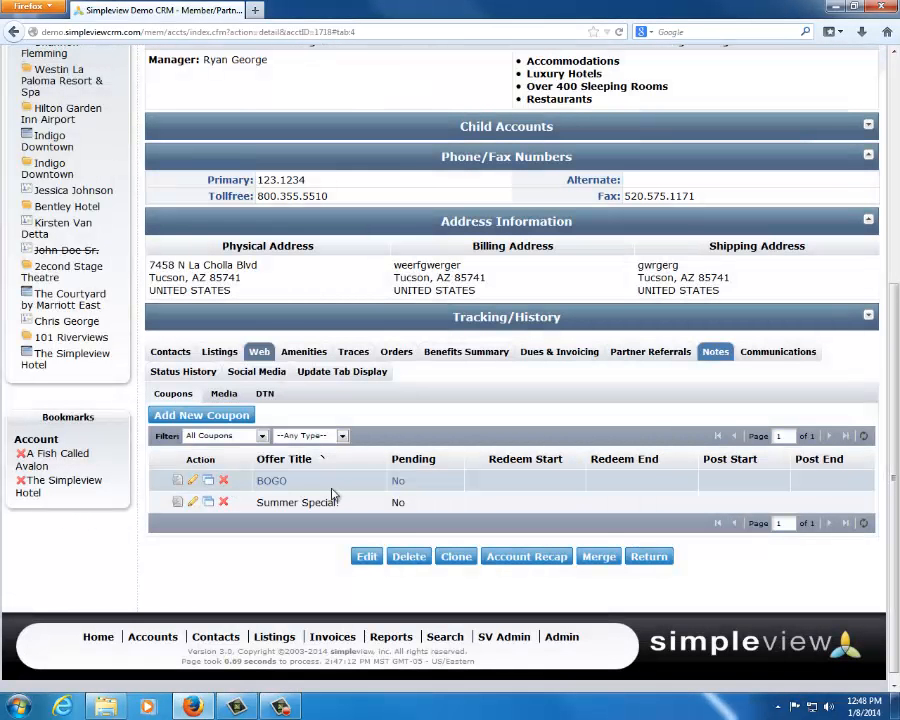
Show the account's media and look through the logos and images with their listing and creation columns
{"action": "left_click", "coordinate": [224, 393]}
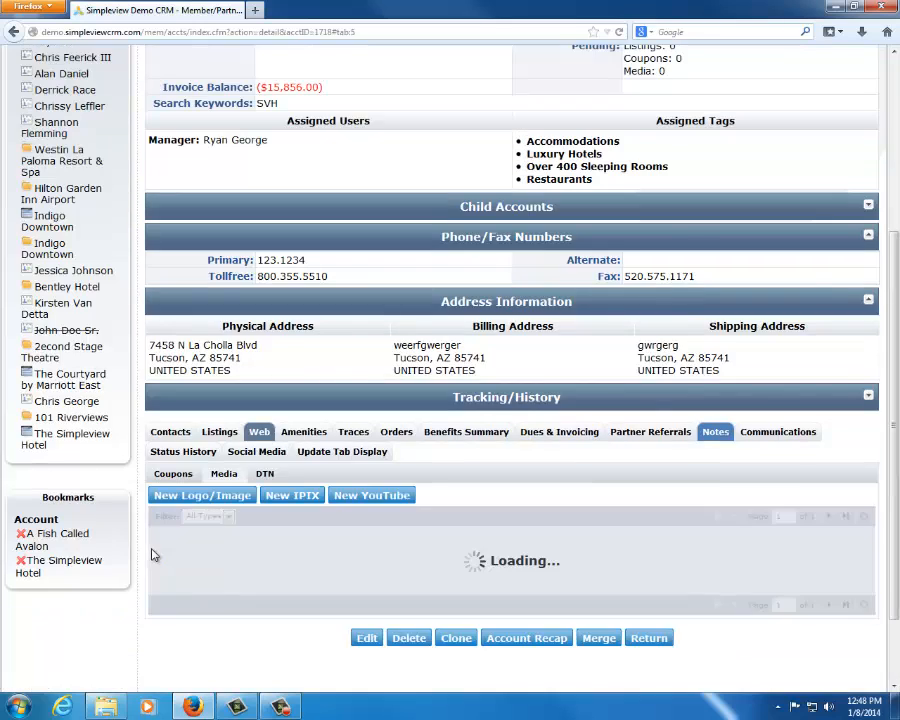
{"action": "scroll", "coordinate": [160, 545], "scroll_direction": "down", "scroll_amount": 3}
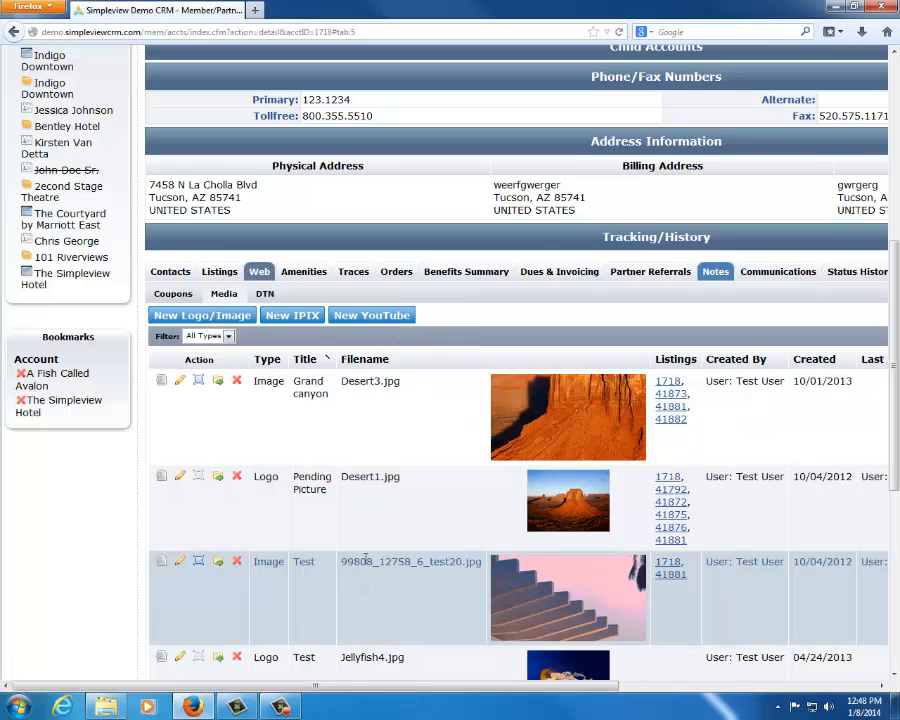
{"action": "scroll", "coordinate": [340, 620], "scroll_direction": "down", "scroll_amount": 4}
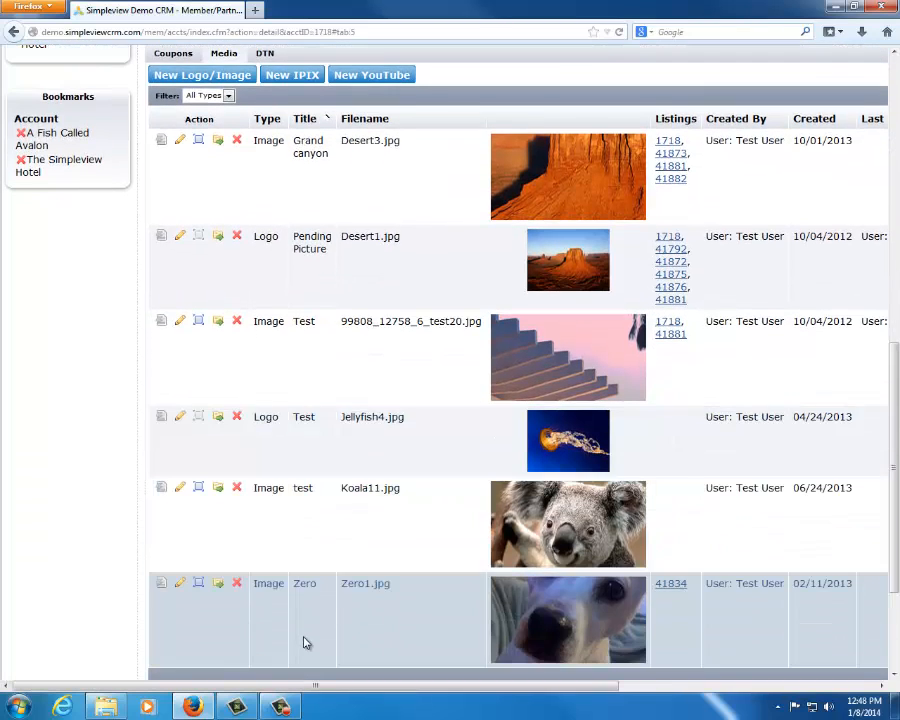
{"action": "left_click_drag", "start_coordinate": [307, 687], "coordinate": [380, 686]}
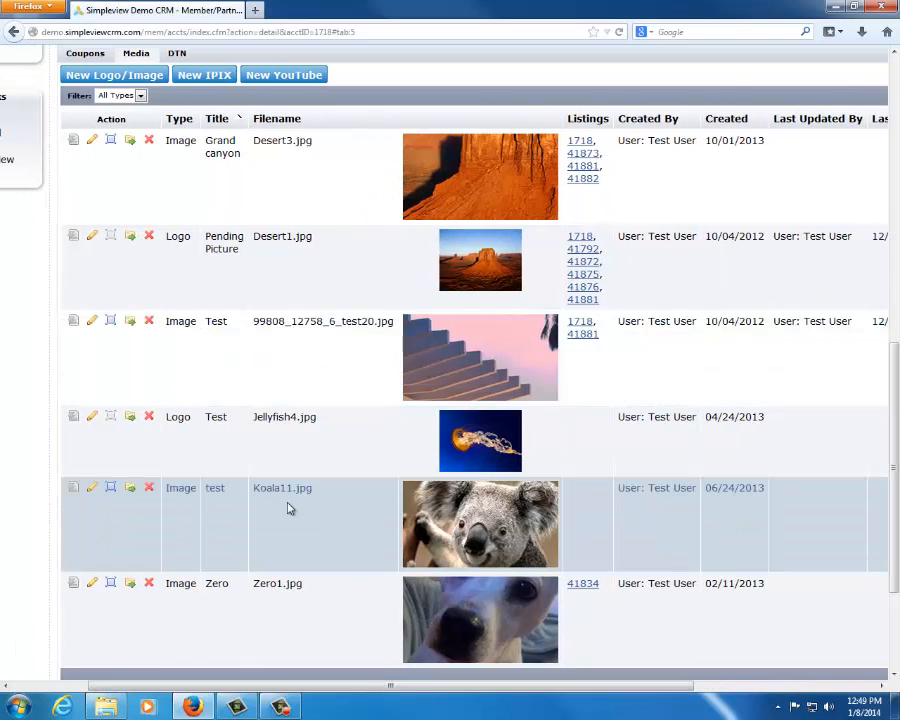
Start a new logo/image media item with the type Image and the title Dining Room
{"action": "left_click", "coordinate": [112, 76]}
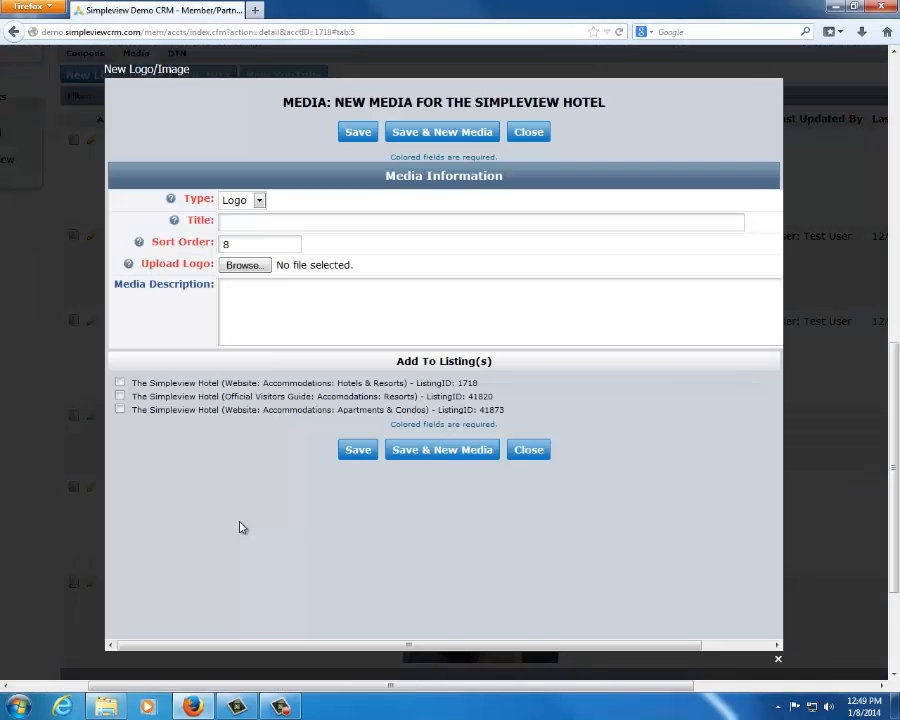
{"action": "left_click", "coordinate": [251, 201]}
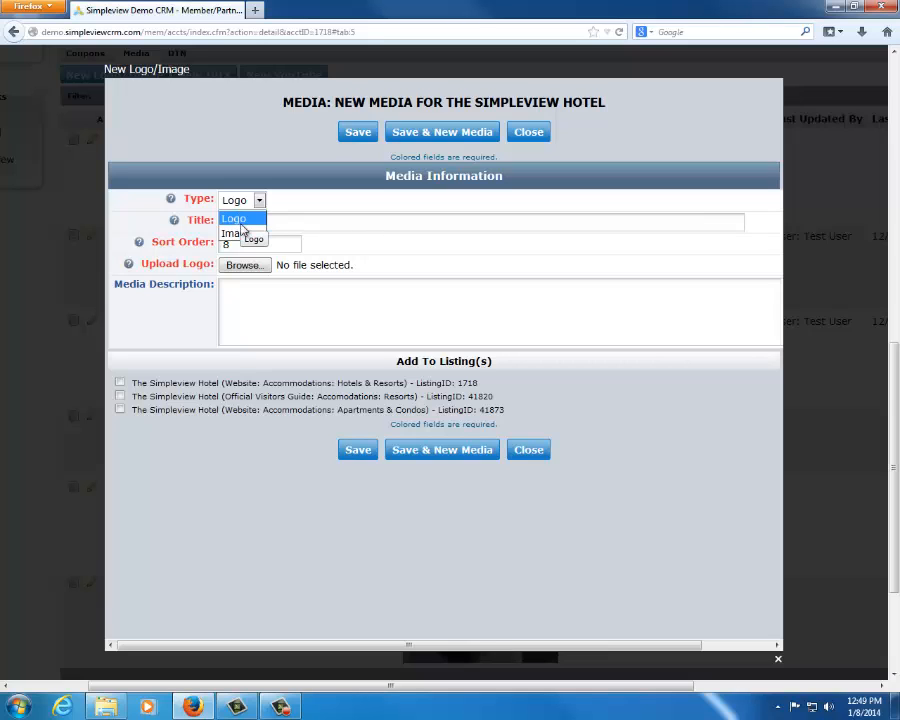
{"action": "left_click", "coordinate": [237, 234]}
{"action": "left_click", "coordinate": [252, 218]}
{"action": "type", "text": "D"}
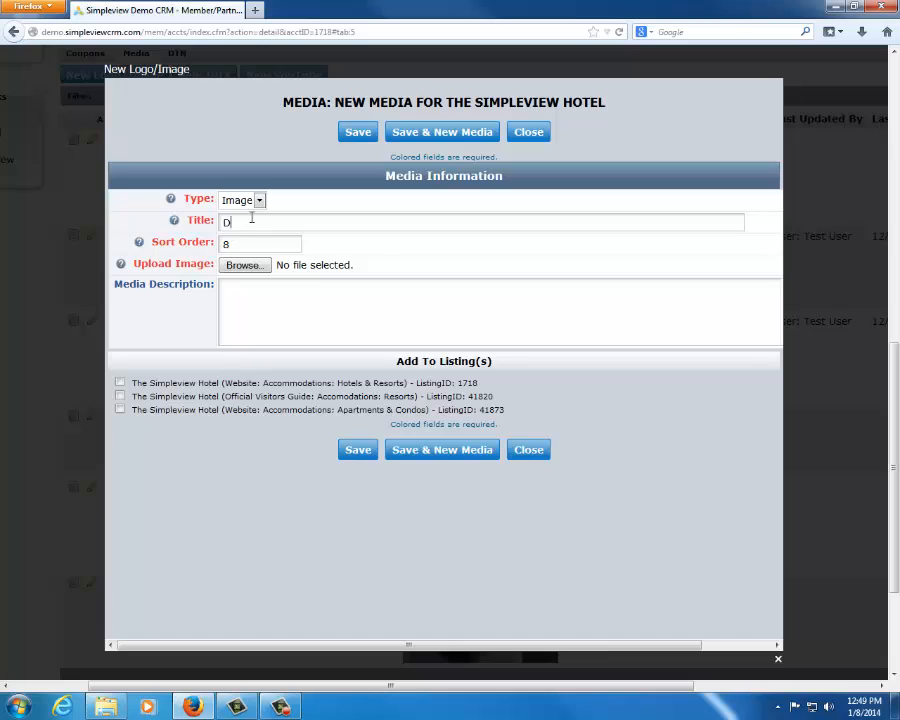
{"action": "type", "text": "ining Room"}
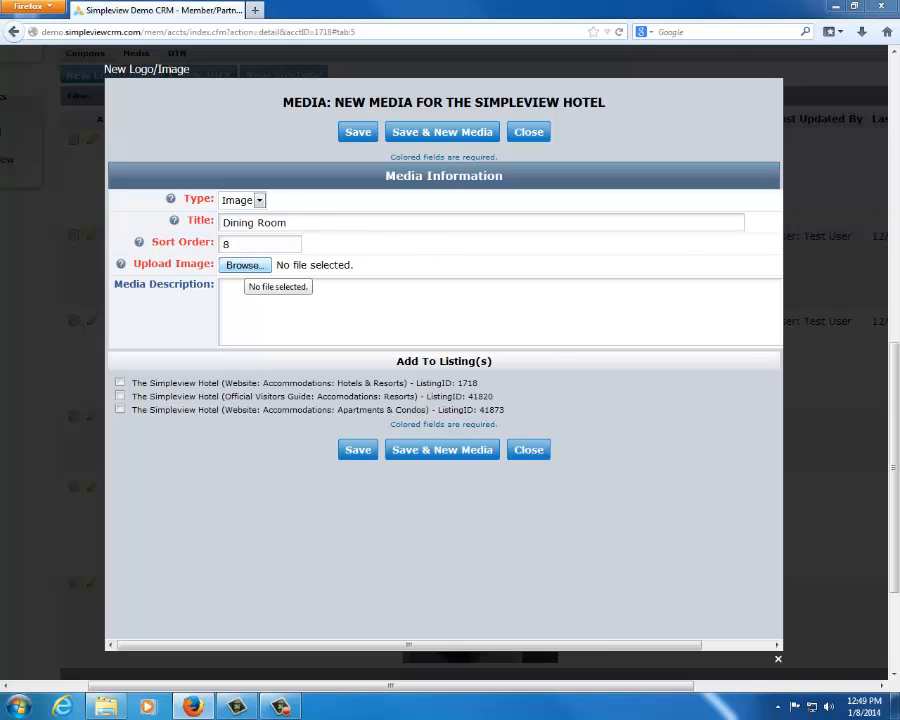
Try browsing for the Dining Room image file, and close the new media form without saving
{"action": "left_click", "coordinate": [245, 265]}
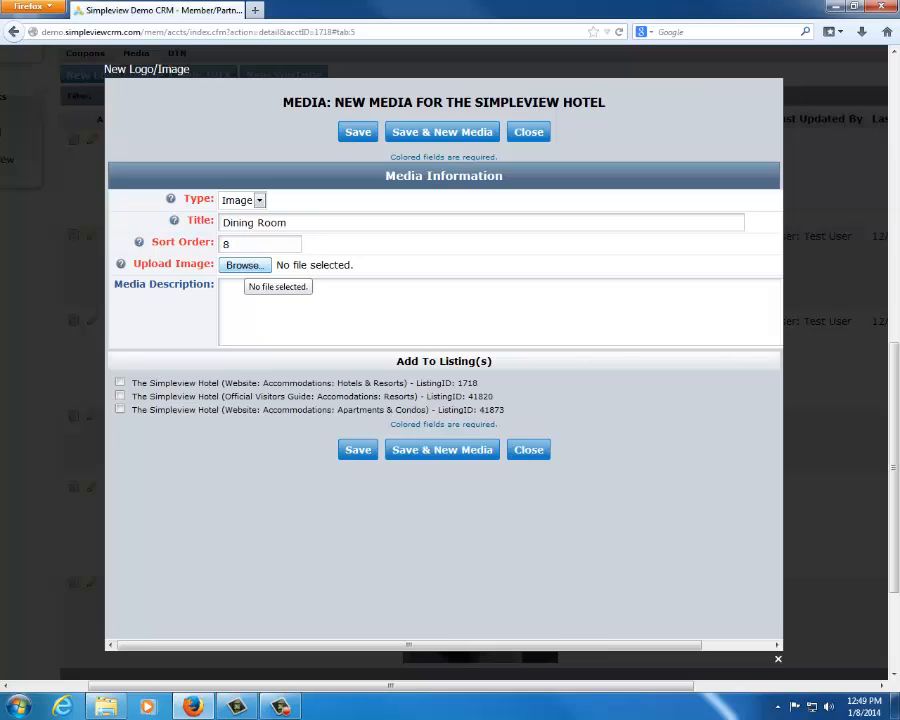
{"action": "left_click", "coordinate": [316, 319]}
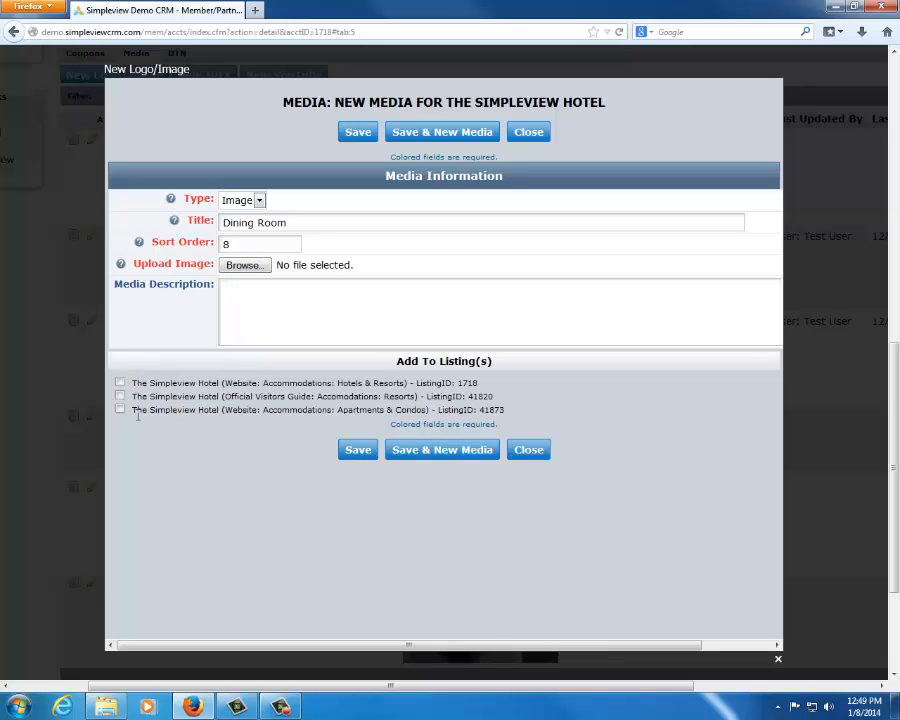
{"action": "left_click", "coordinate": [523, 142]}
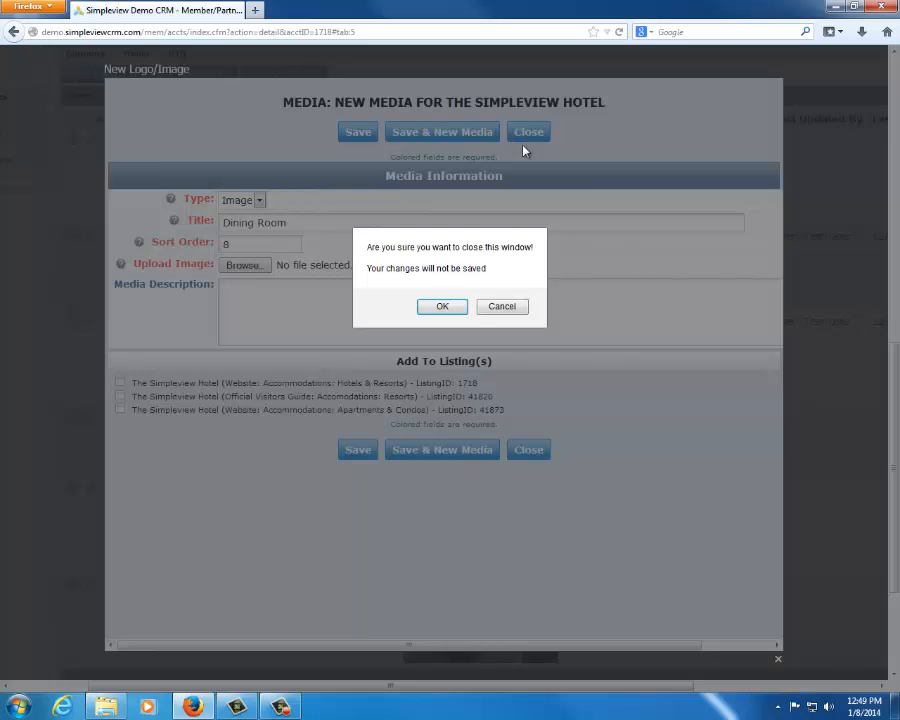
{"action": "left_click", "coordinate": [445, 310]}
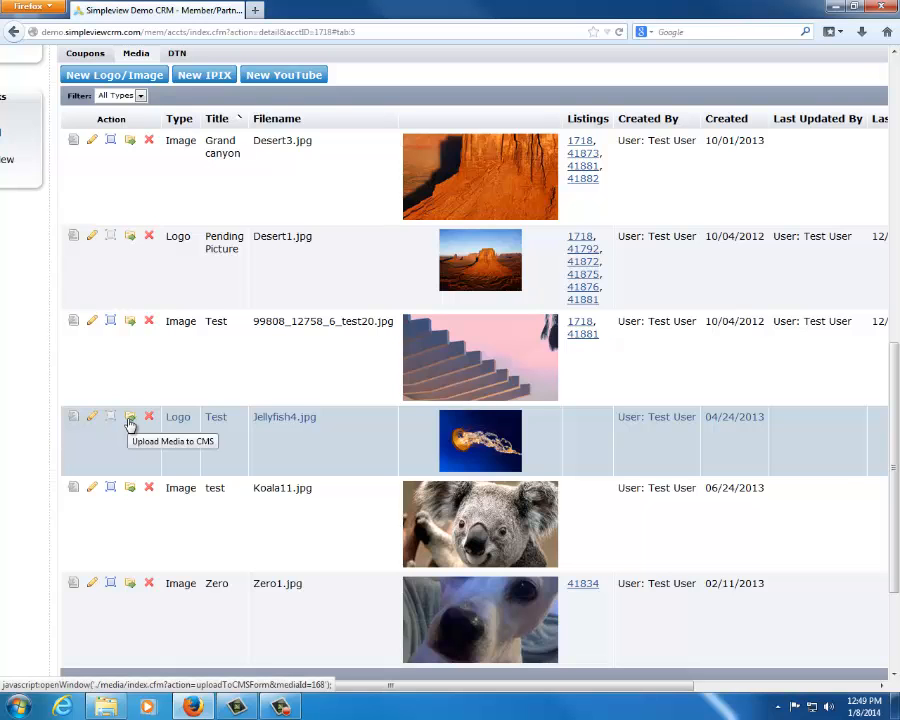
Start a new YouTube media item titled YouTube Video 1
{"action": "left_click", "coordinate": [300, 76]}
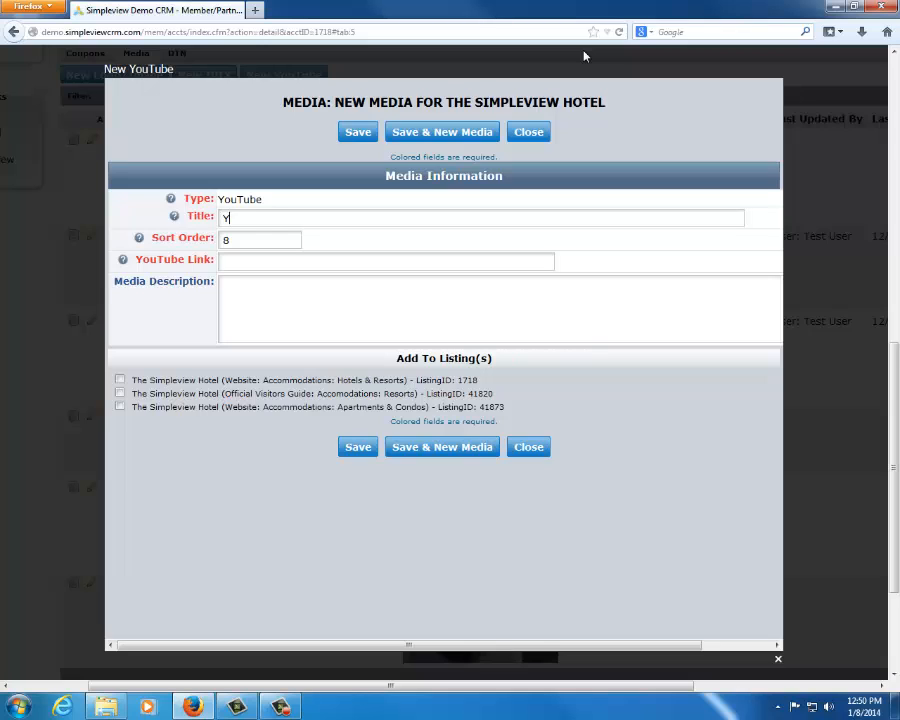
{"action": "type", "text": "out"}
{"action": "key", "text": "BackSpace"}
{"action": "key", "text": "BackSpace"}
{"action": "type", "text": "u Tu"}
{"action": "key", "text": "BackSpace"}
{"action": "key", "text": "BackSpace"}
{"action": "type", "text": "ube Video"}
{"action": "left_click", "coordinate": [280, 261]}
{"action": "type", "text": "www.y"}
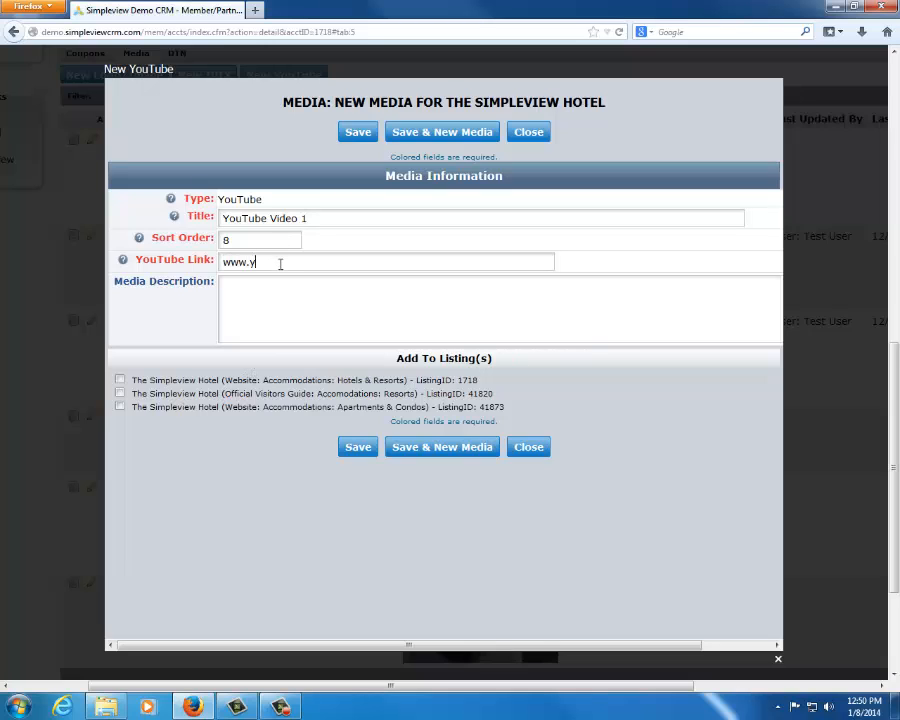
{"action": "type", "text": "outube.com/ugwhuiwehrgiuea"}
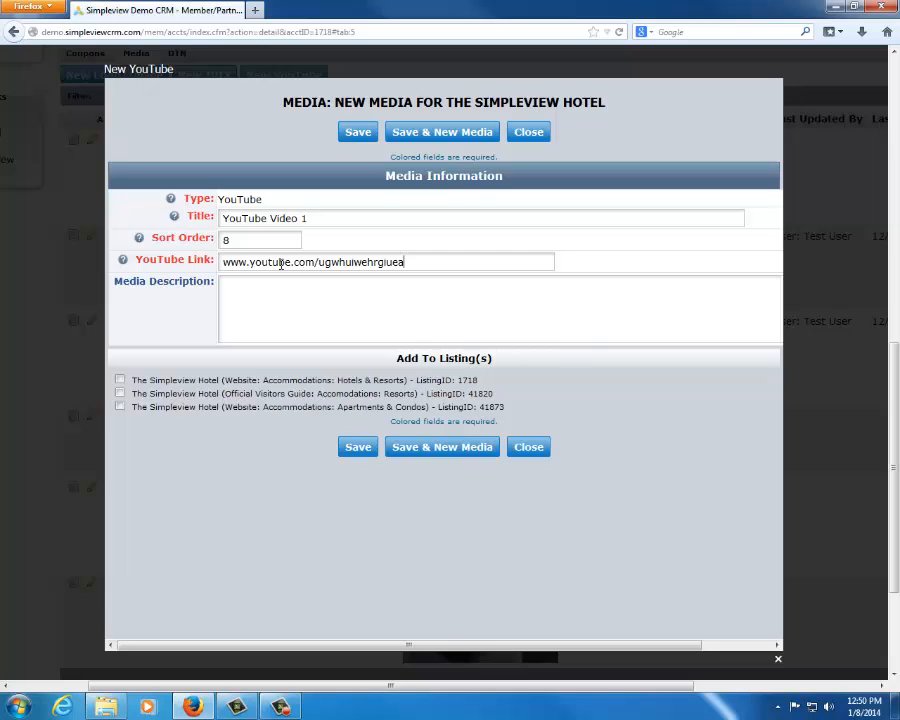
{"action": "left_click_drag", "start_coordinate": [426, 265], "coordinate": [31, 215]}
{"action": "left_click", "coordinate": [145, 322]}
Try assigning the video to the Hotels & Resorts listing, and close the YouTube form without saving
{"action": "left_click", "coordinate": [120, 380]}
{"action": "left_click", "coordinate": [120, 407]}
{"action": "left_click", "coordinate": [528, 134]}
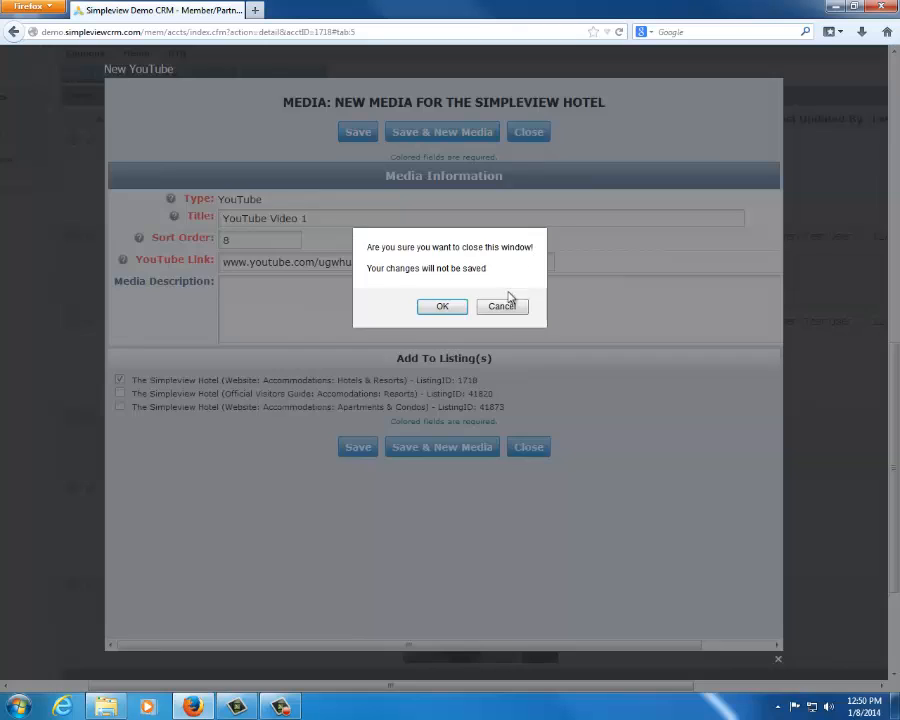
{"action": "left_click", "coordinate": [443, 308]}
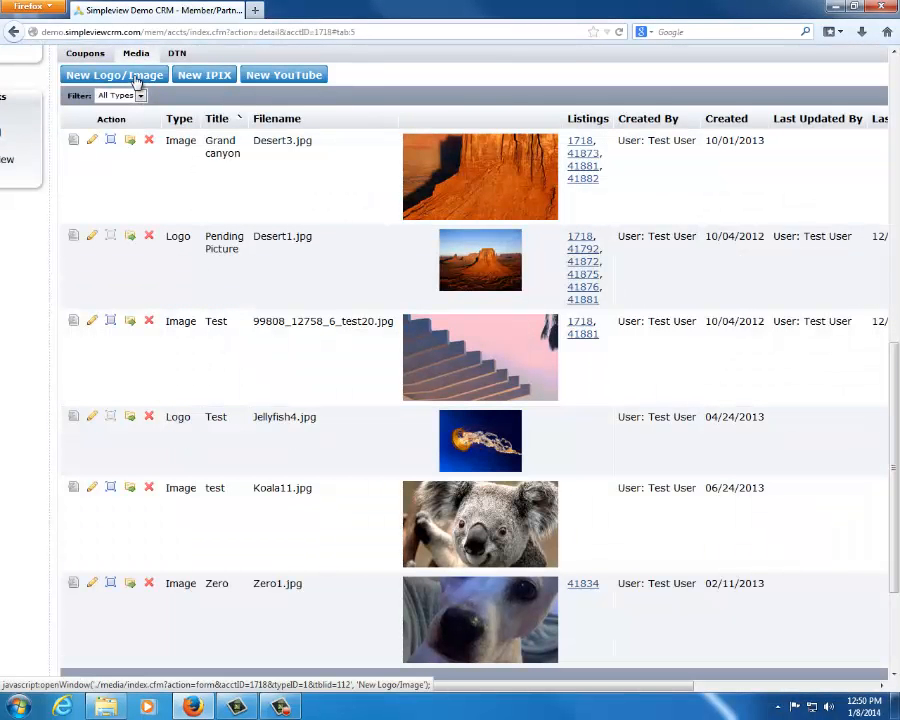
Review the account's General amenities with the hotel services, and show the Dining & Entertainment amenities
{"action": "scroll", "coordinate": [376, 148], "scroll_direction": "up", "scroll_amount": 2}
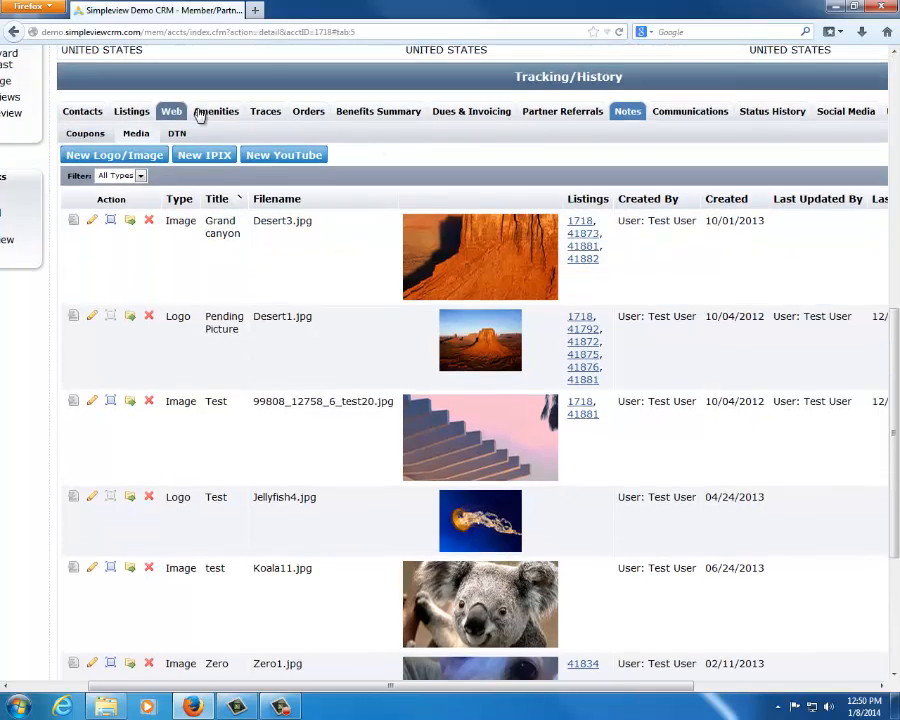
{"action": "left_click", "coordinate": [207, 111]}
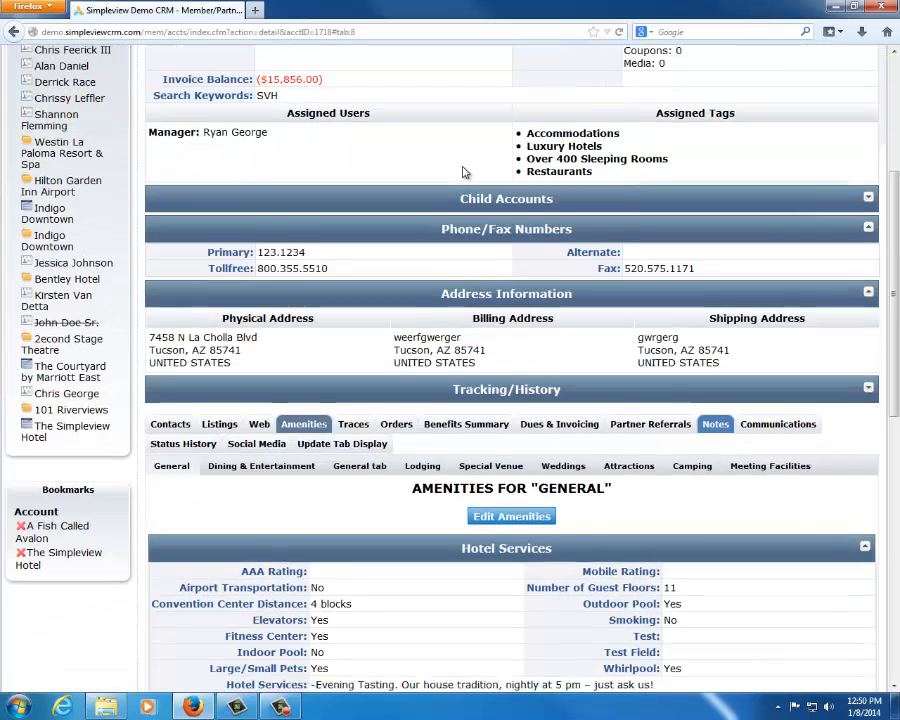
{"action": "scroll", "coordinate": [462, 172], "scroll_direction": "down", "scroll_amount": 5}
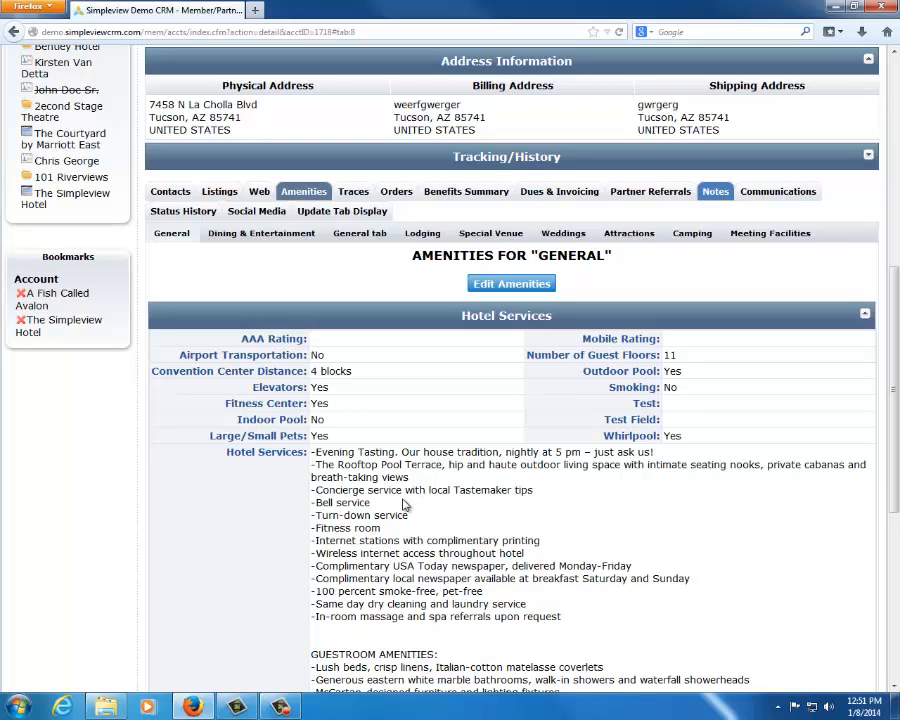
{"action": "left_click", "coordinate": [236, 236]}
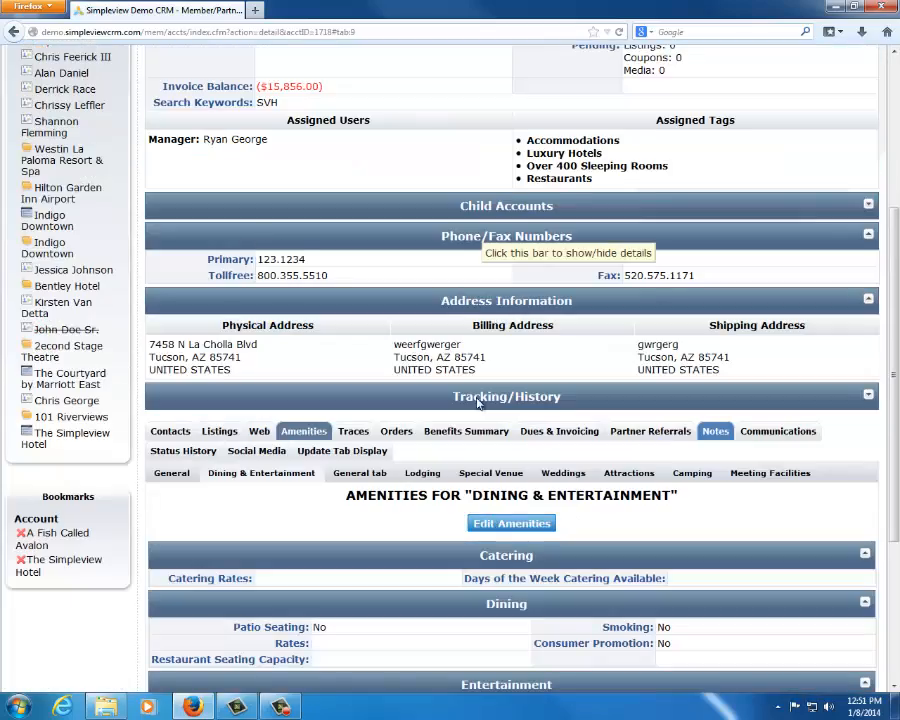
Review the account's Lodging, Special Venue and Attractions amenities, and return to the General amenities
{"action": "scroll", "coordinate": [478, 402], "scroll_direction": "down", "scroll_amount": 3}
{"action": "left_click", "coordinate": [424, 238]}
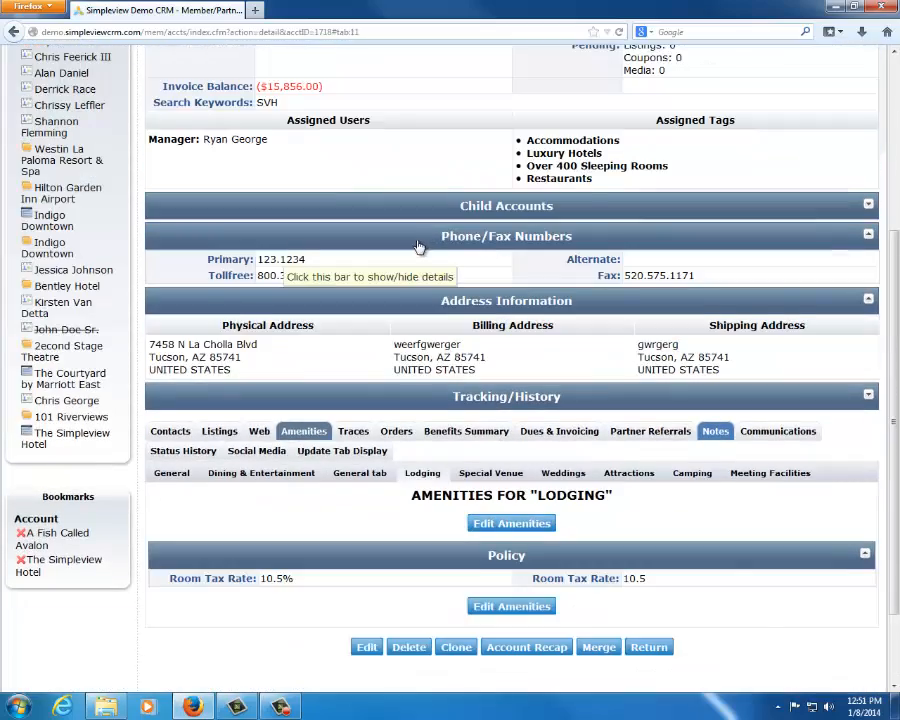
{"action": "scroll", "coordinate": [419, 247], "scroll_direction": "down", "scroll_amount": 2}
{"action": "left_click", "coordinate": [518, 373]}
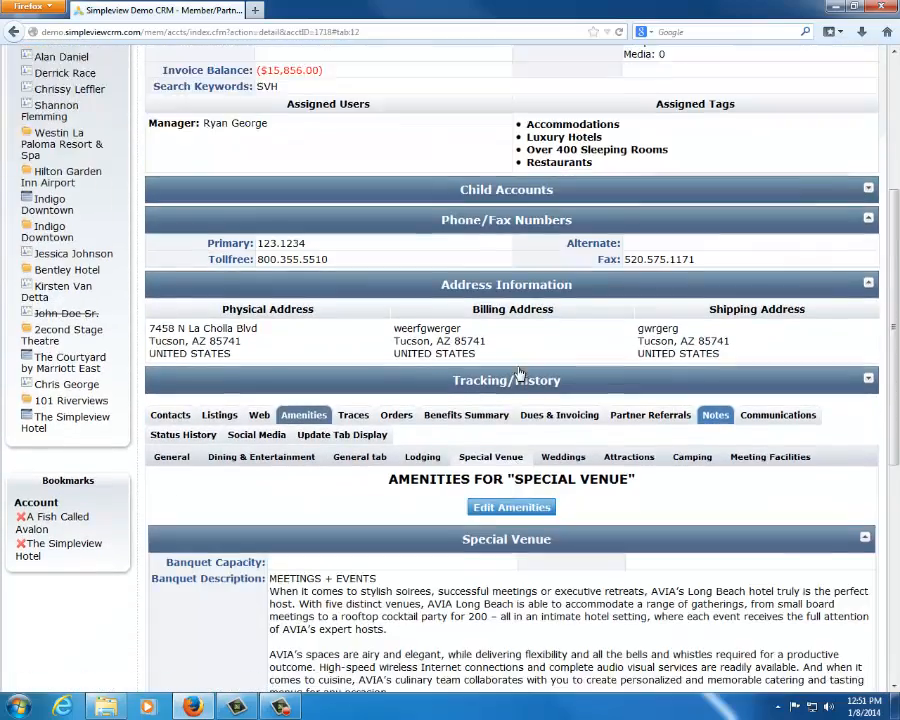
{"action": "scroll", "coordinate": [518, 373], "scroll_direction": "down", "scroll_amount": 3}
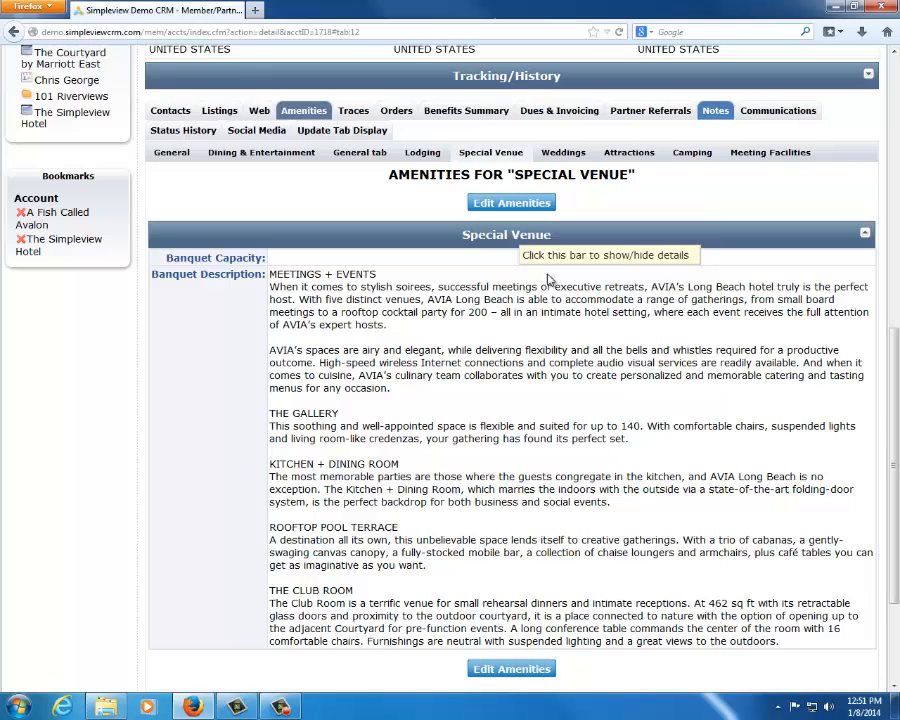
{"action": "left_click", "coordinate": [628, 154]}
{"action": "scroll", "coordinate": [487, 410], "scroll_direction": "down", "scroll_amount": 3}
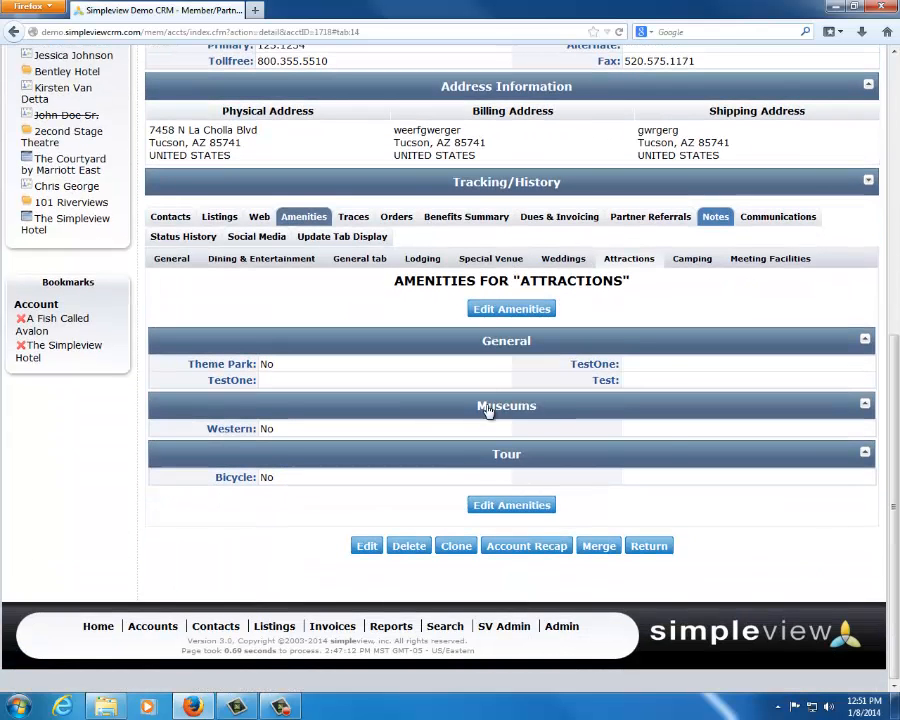
{"action": "left_click", "coordinate": [171, 259]}
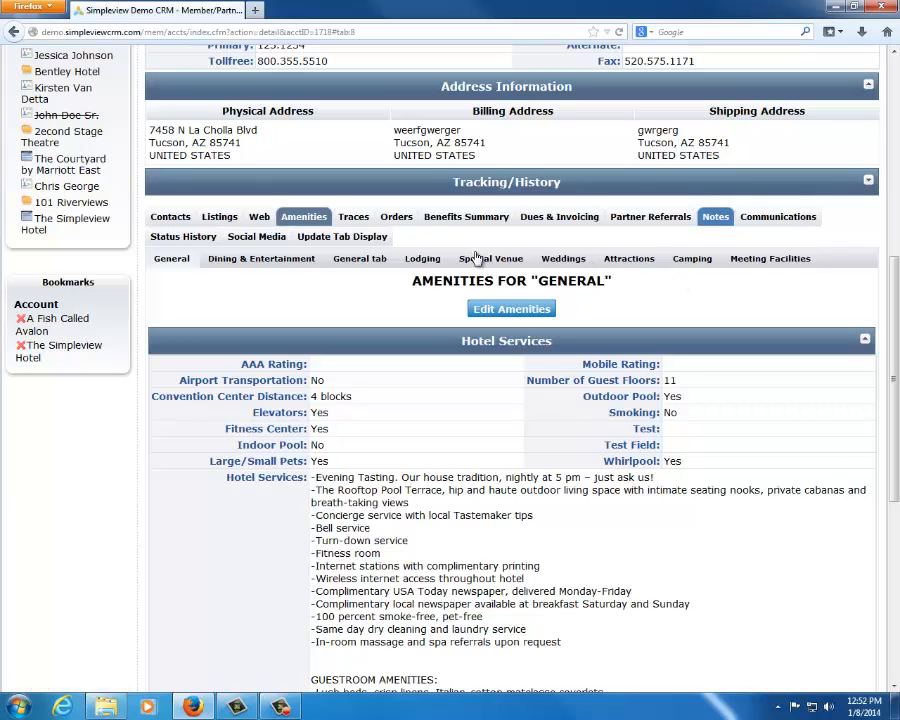
Show the account's benefits summary, and its dues information with the list of benefits
{"action": "left_click", "coordinate": [464, 216]}
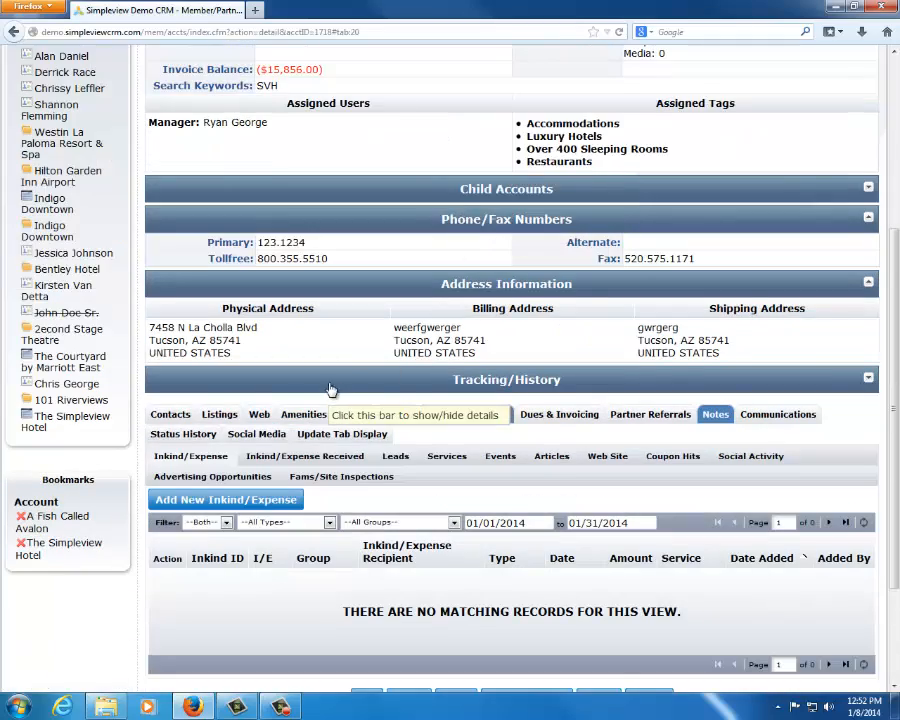
{"action": "scroll", "coordinate": [355, 350], "scroll_direction": "down", "scroll_amount": 2}
{"action": "left_click", "coordinate": [585, 334]}
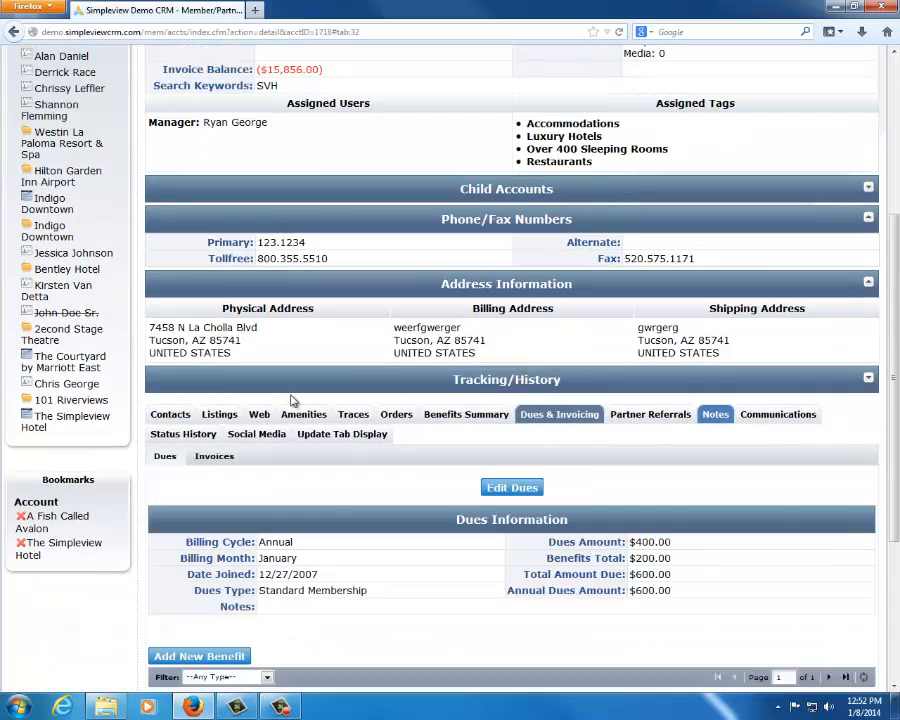
{"action": "scroll", "coordinate": [327, 304], "scroll_direction": "down", "scroll_amount": 3}
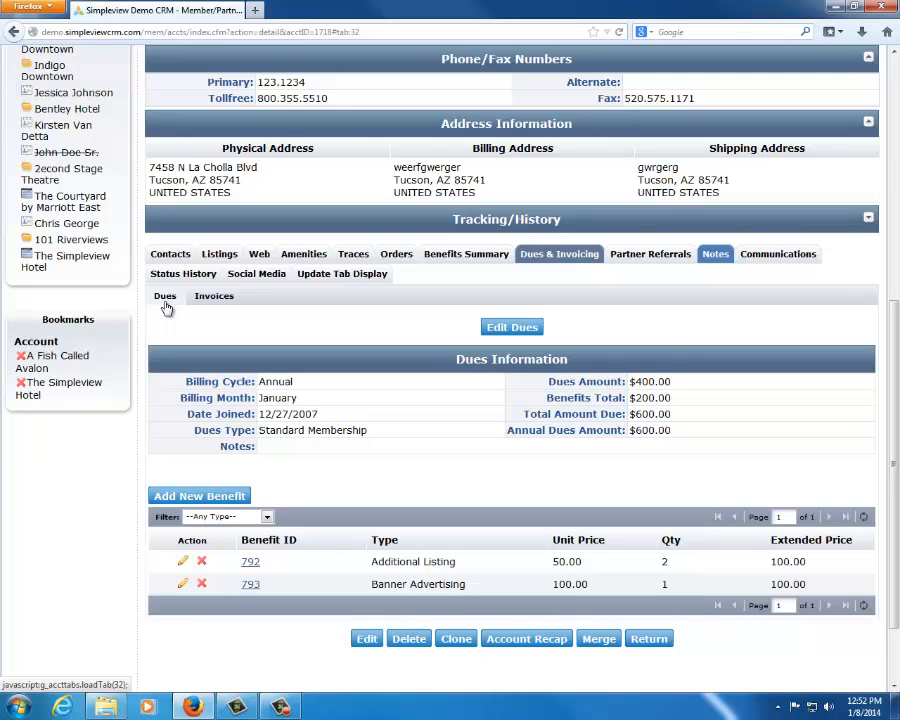
Open the dues for editing, check the billing cycle and dues type options, and cancel without saving
{"action": "left_click", "coordinate": [506, 327]}
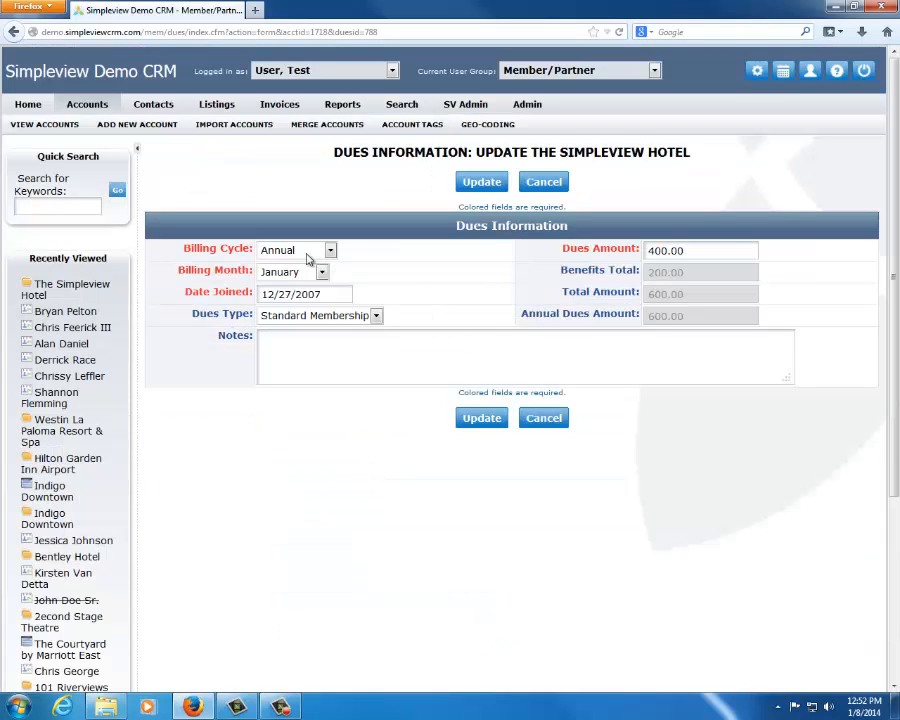
{"action": "left_click", "coordinate": [318, 250]}
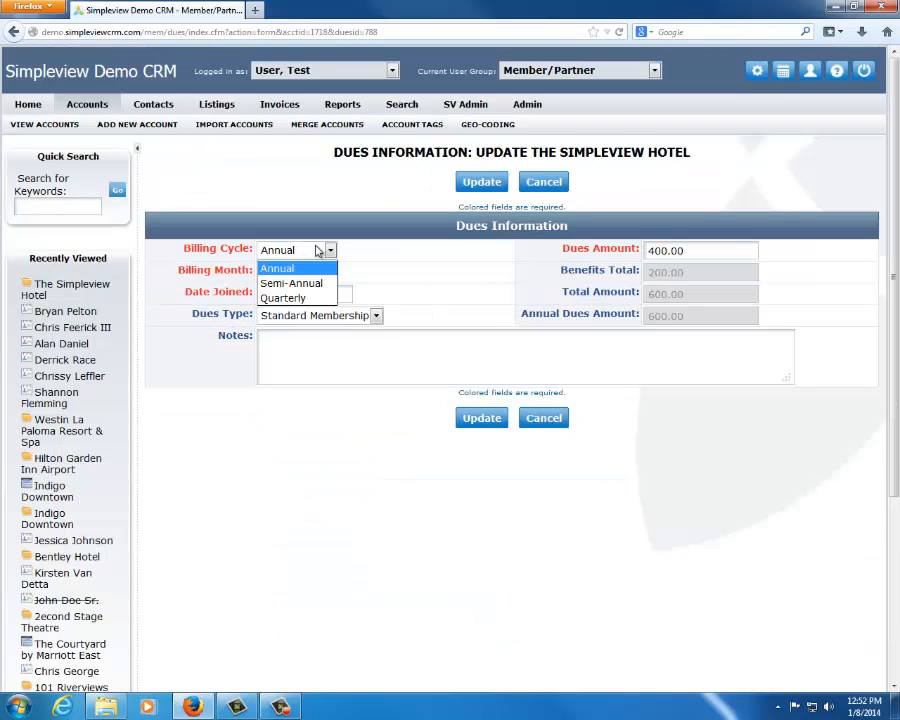
{"action": "left_click", "coordinate": [313, 266]}
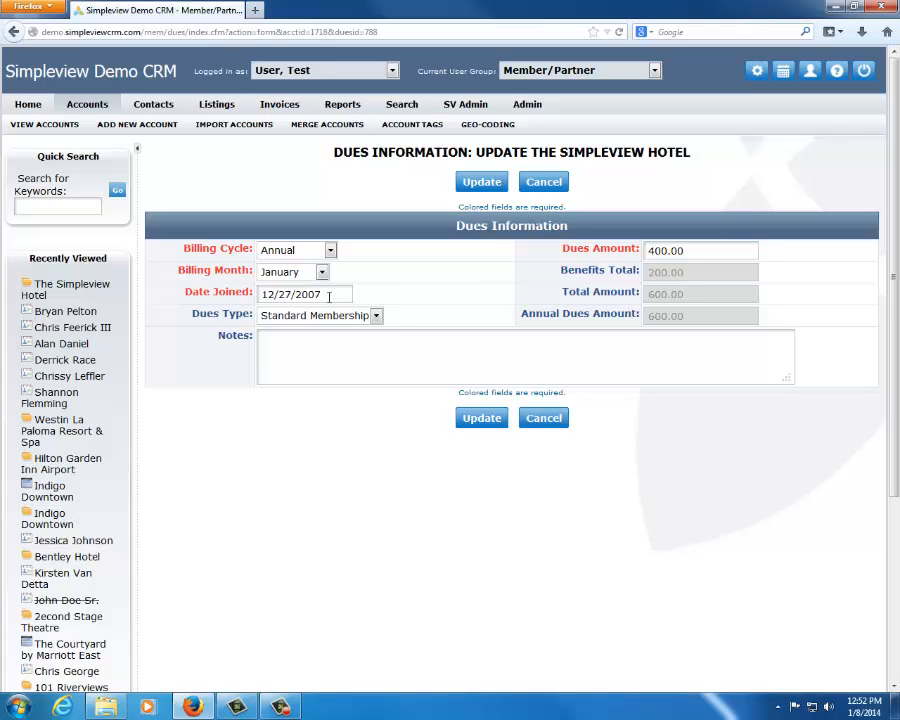
{"action": "left_click", "coordinate": [329, 296]}
{"action": "left_click", "coordinate": [421, 281]}
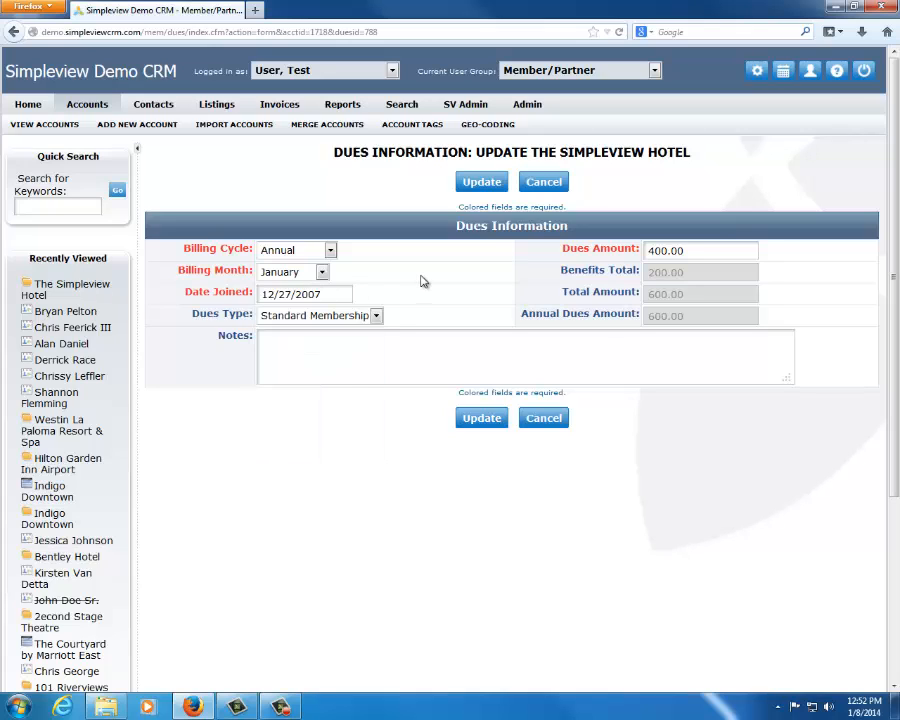
{"action": "left_click", "coordinate": [377, 315]}
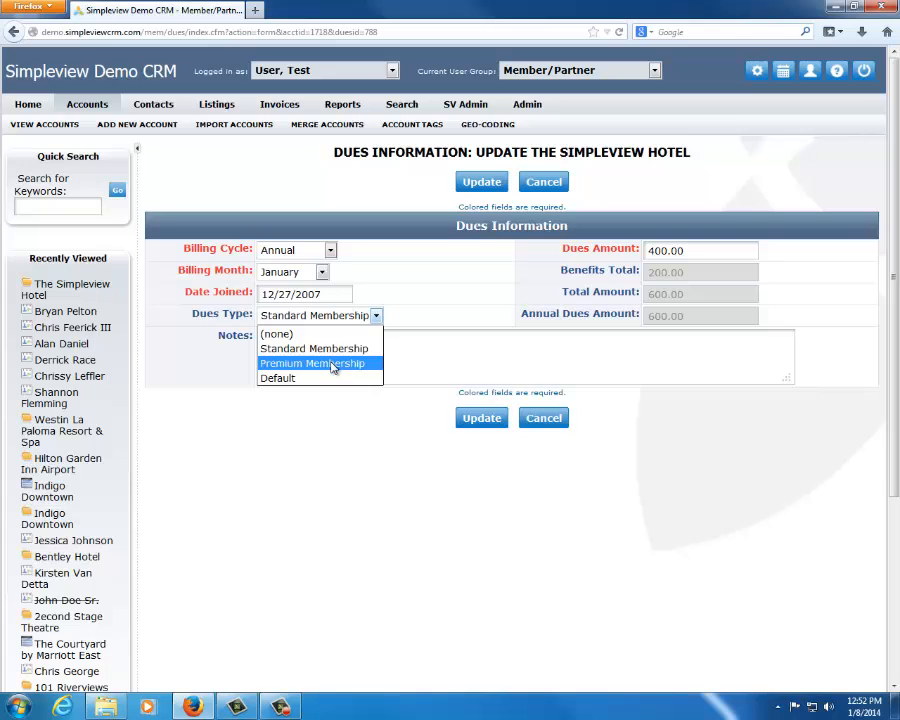
{"action": "left_click", "coordinate": [559, 186]}
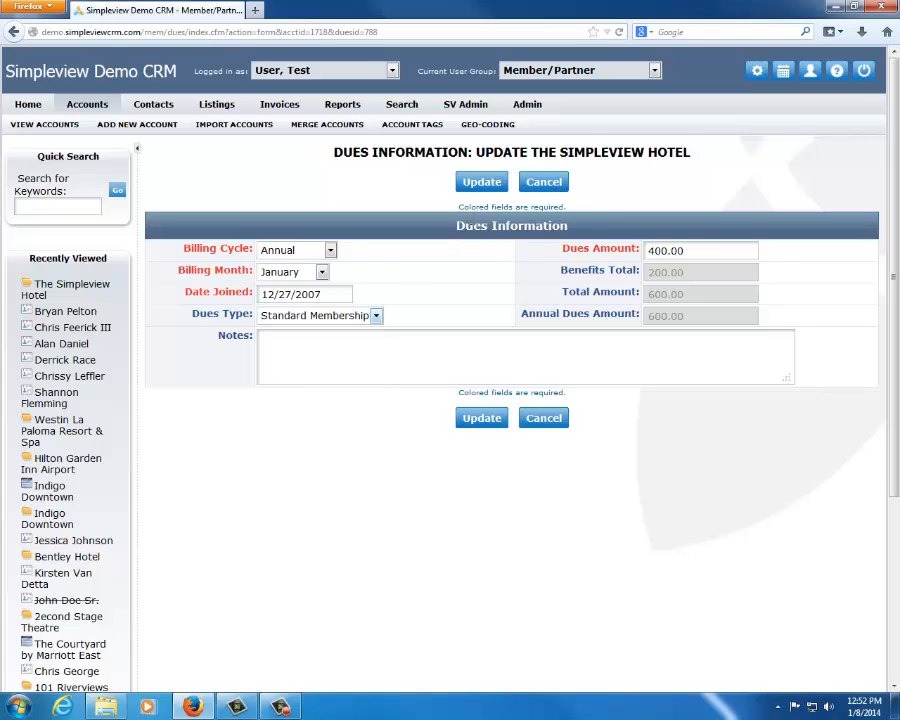
{"action": "left_click", "coordinate": [533, 185]}
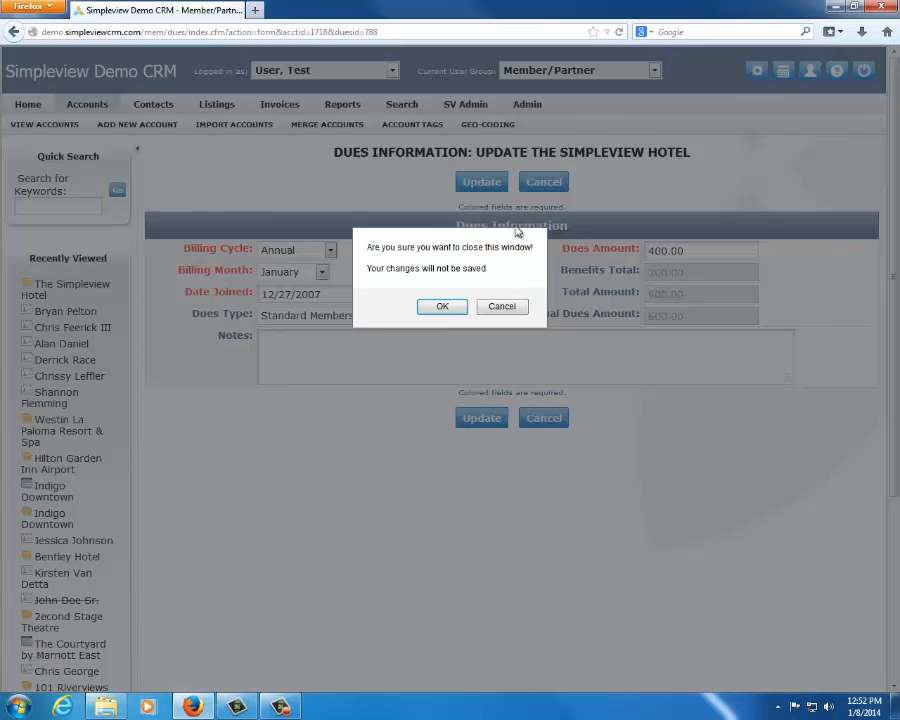
{"action": "left_click", "coordinate": [443, 307]}
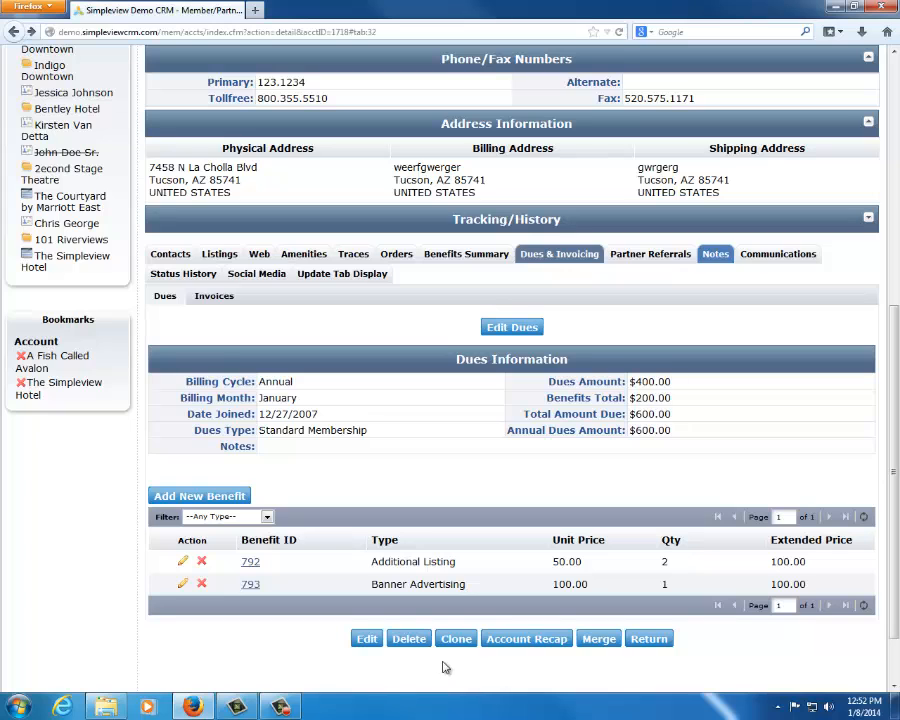
{"action": "left_click_drag", "start_coordinate": [259, 430], "coordinate": [424, 430]}
{"action": "left_click", "coordinate": [424, 430]}
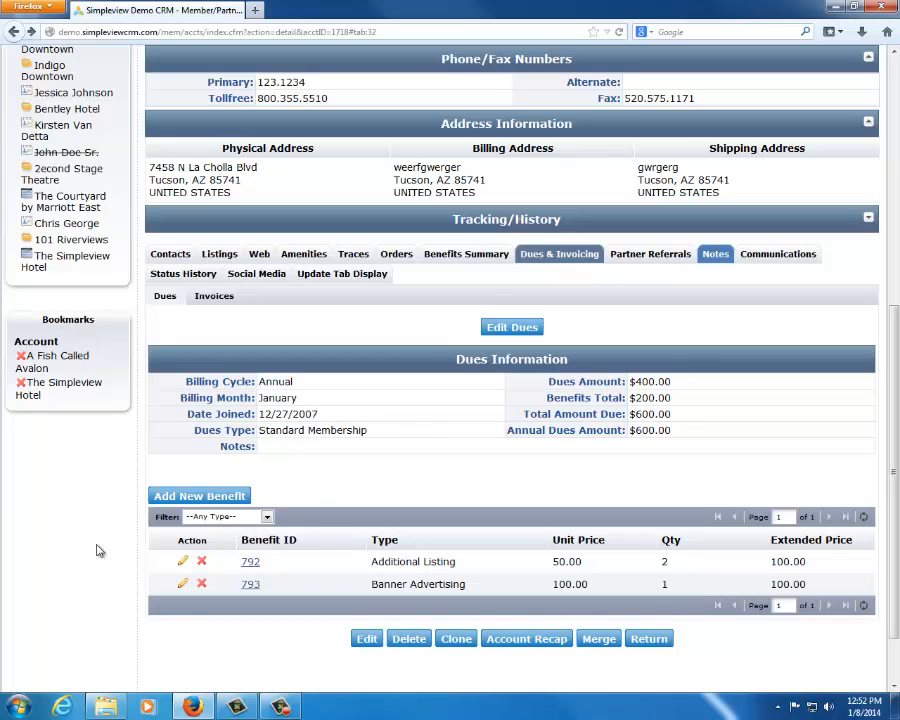
Add a new Banner Advertising benefit with a quantity of 2 to the account's dues and save it
{"action": "left_click", "coordinate": [197, 497]}
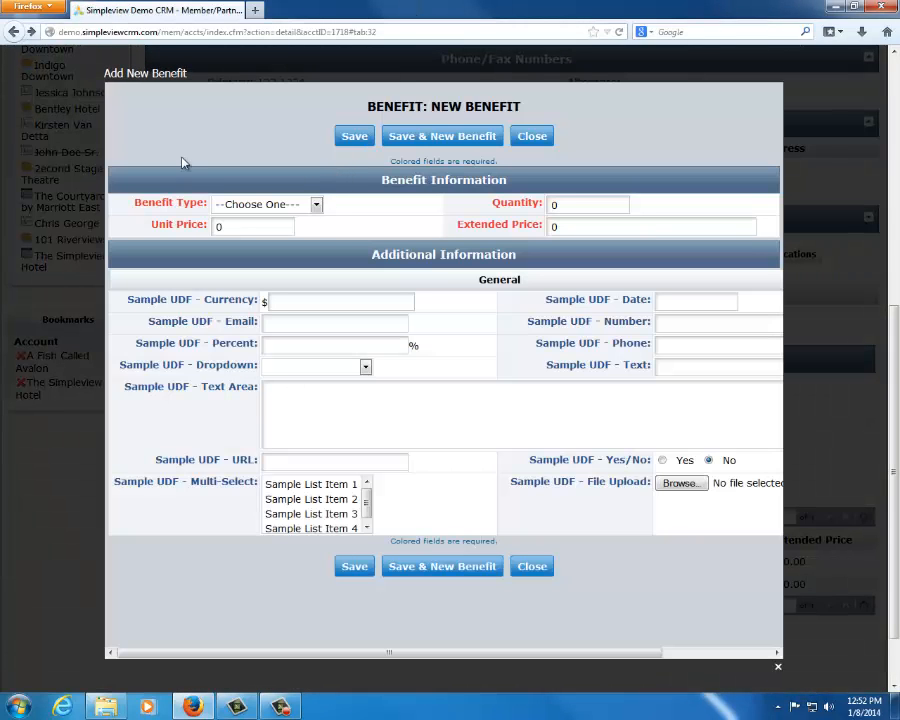
{"action": "left_click", "coordinate": [293, 204]}
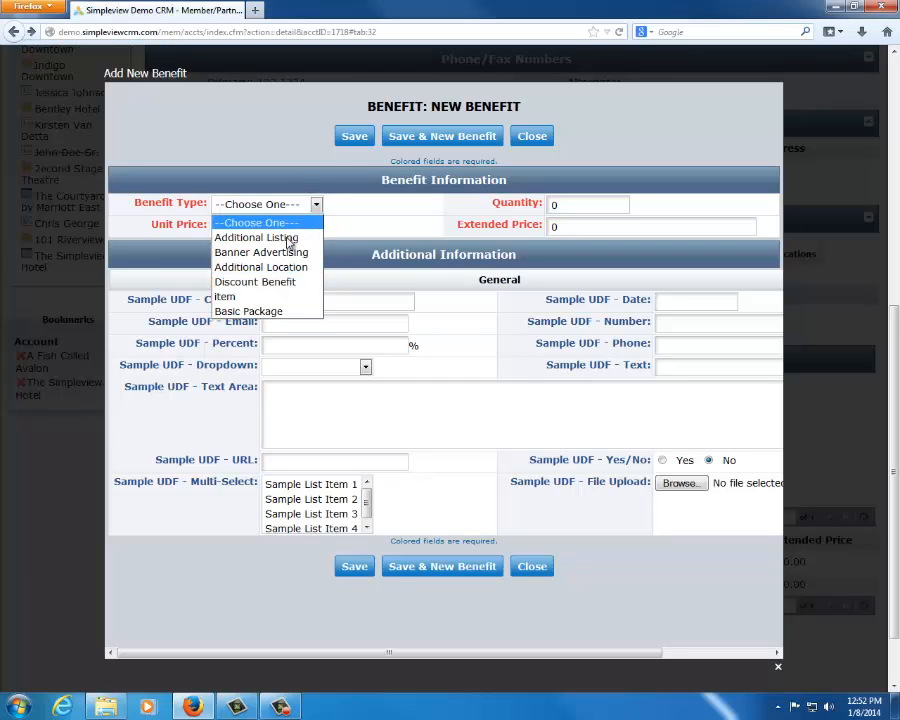
{"action": "left_click", "coordinate": [265, 252]}
{"action": "left_click", "coordinate": [553, 205]}
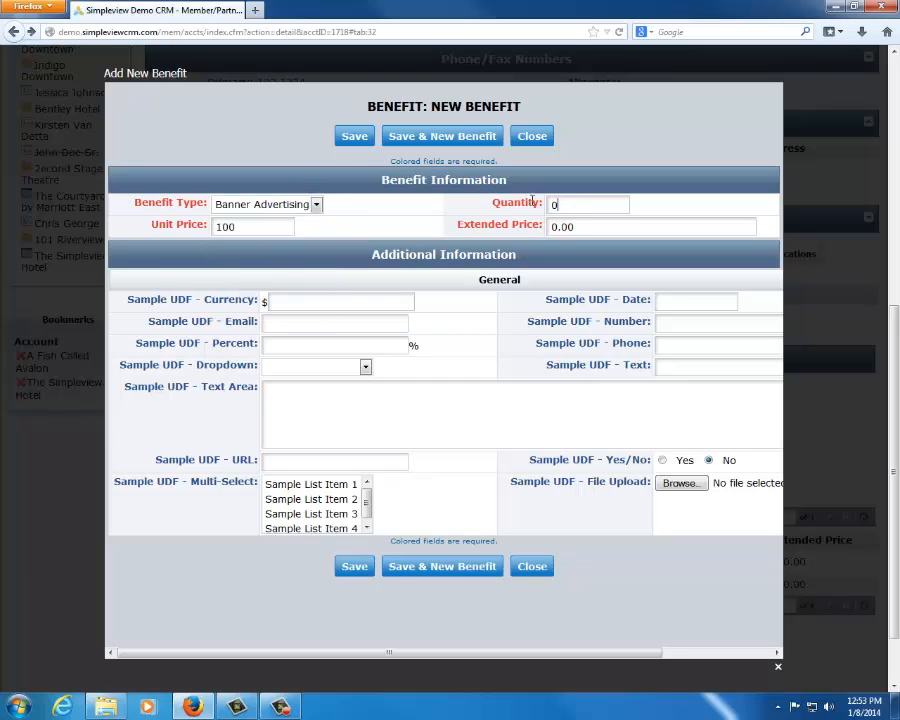
{"action": "type", "text": "2"}
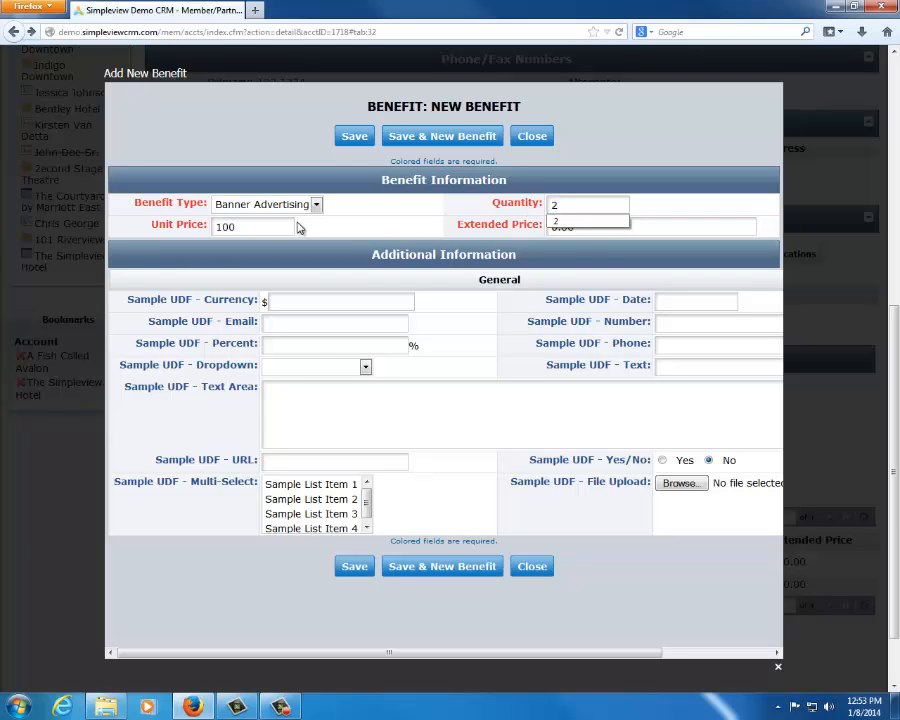
{"action": "left_click", "coordinate": [390, 233]}
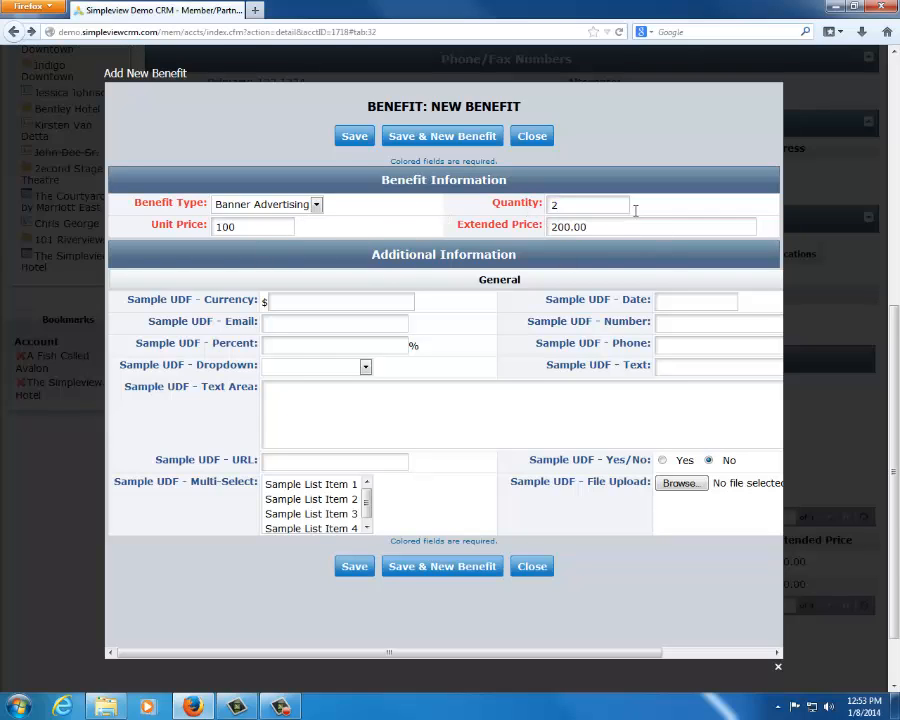
{"action": "left_click", "coordinate": [608, 227]}
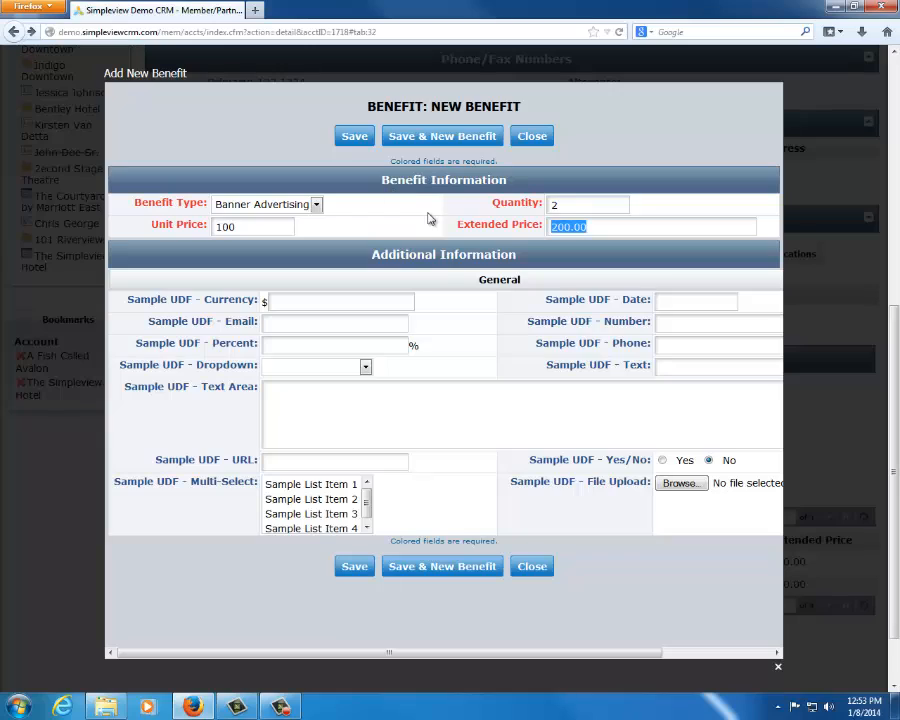
{"action": "left_click", "coordinate": [368, 146]}
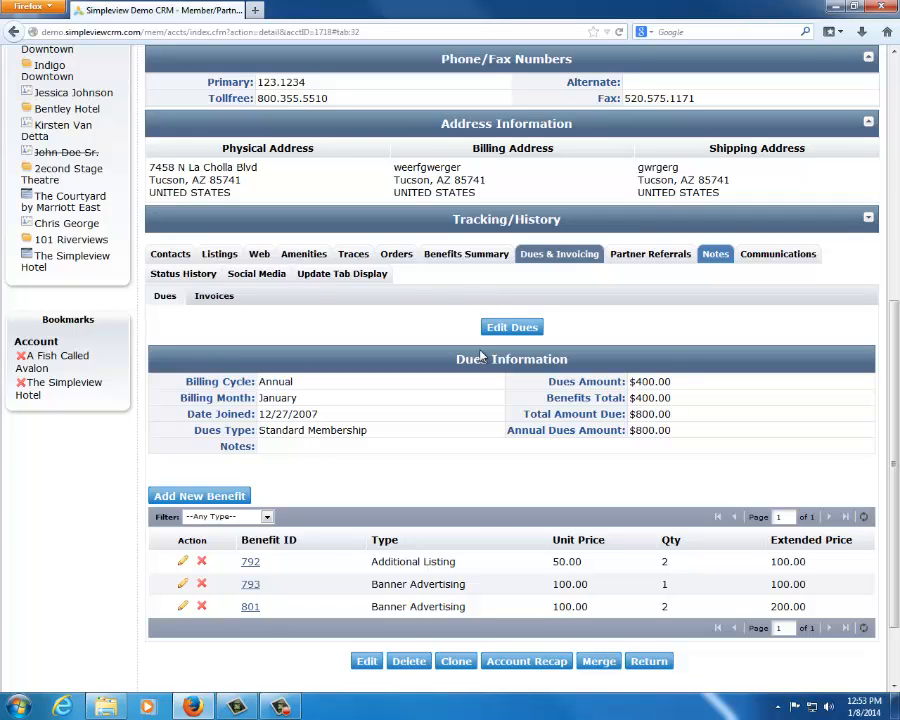
Review the dues information and the types, prices and quantities of the listed benefits
{"action": "left_click_drag", "start_coordinate": [262, 430], "coordinate": [502, 388]}
{"action": "left_click", "coordinate": [472, 440]}
{"action": "left_click_drag", "start_coordinate": [362, 560], "coordinate": [602, 618]}
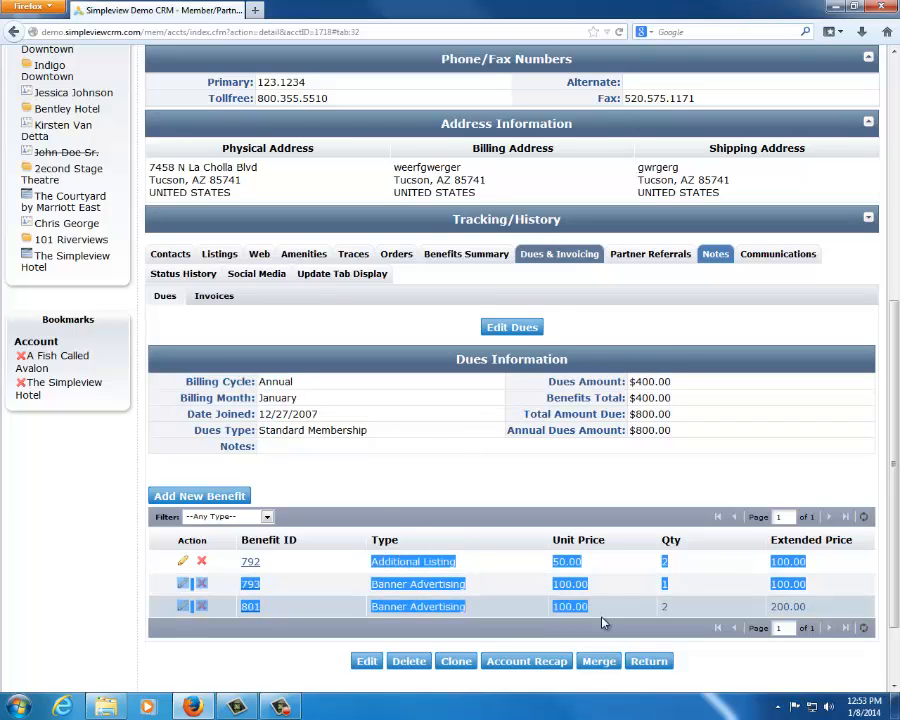
{"action": "left_click", "coordinate": [263, 649]}
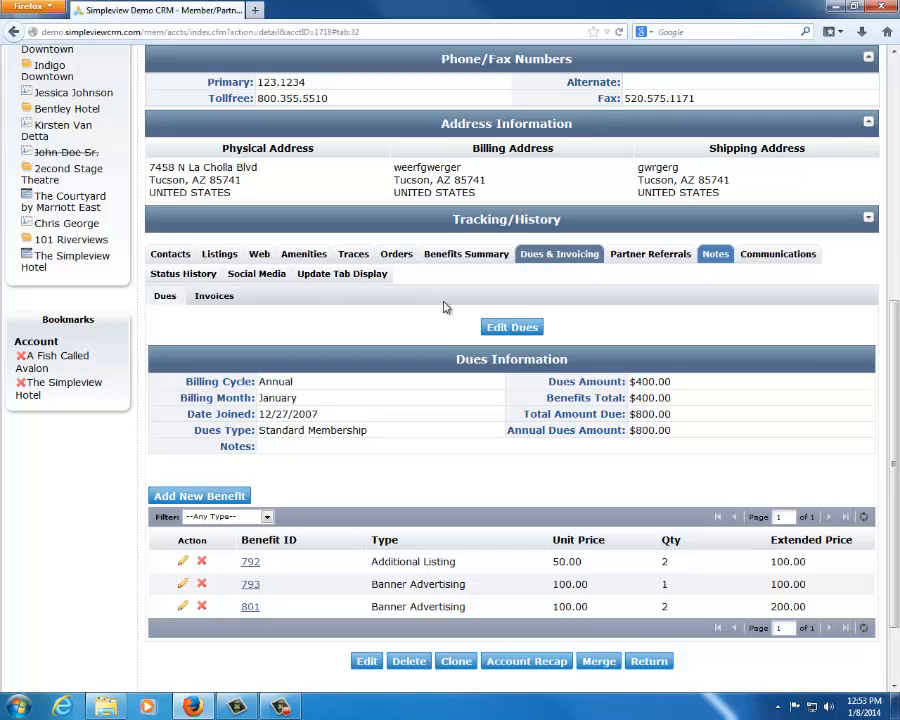
Show the Inkind/Expense records in the benefits summary with the date filter starting from 01/01/2012
{"action": "left_click", "coordinate": [470, 254]}
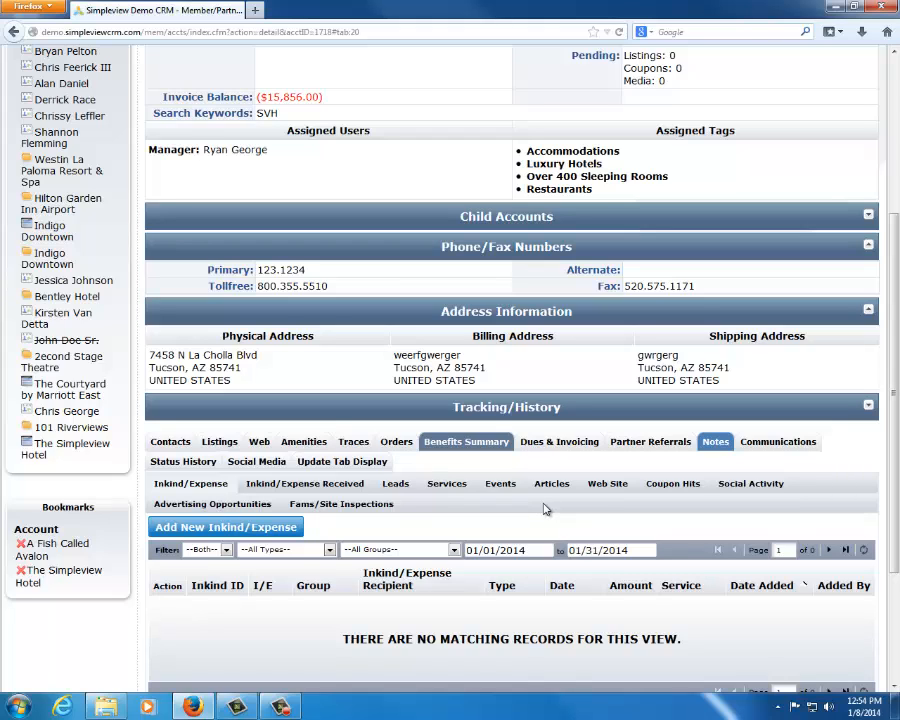
{"action": "left_click", "coordinate": [527, 550]}
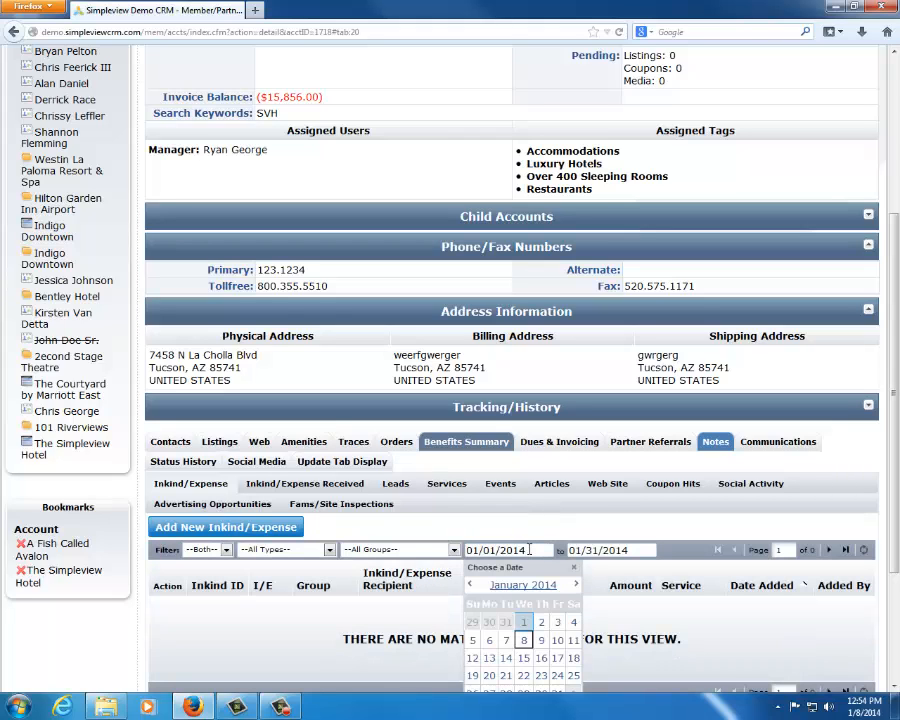
{"action": "key", "text": "BackSpace"}
{"action": "type", "text": "2"}
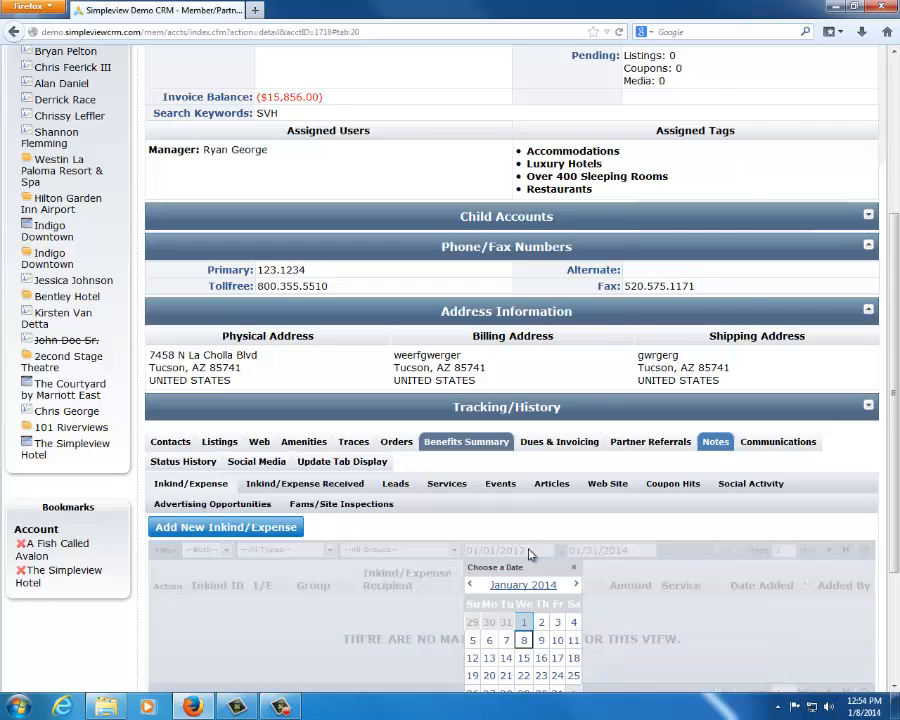
{"action": "left_click", "coordinate": [579, 513]}
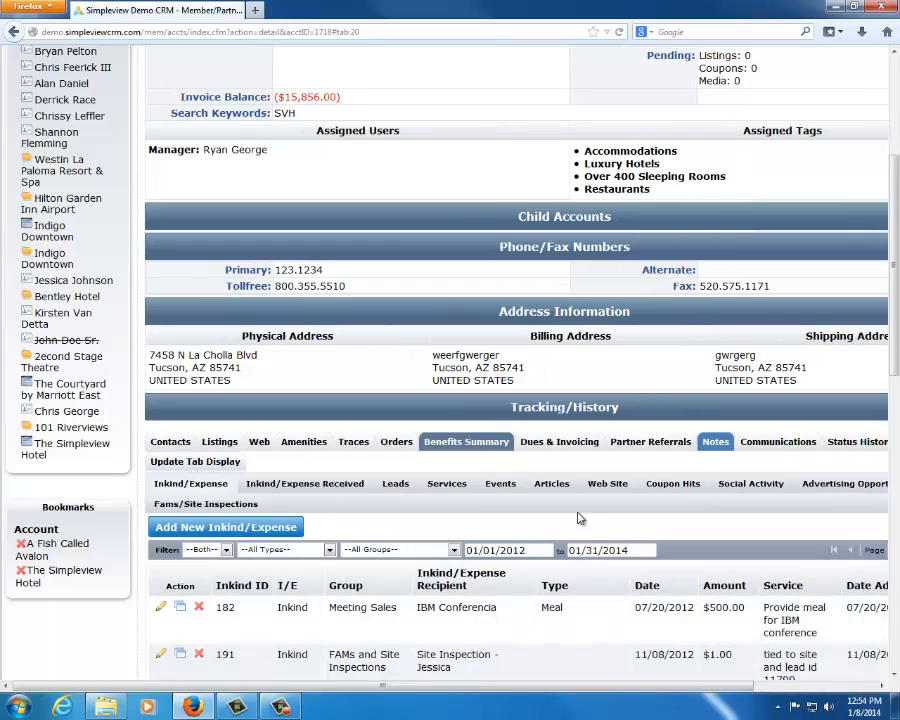
{"action": "scroll", "coordinate": [494, 427], "scroll_direction": "down", "scroll_amount": 2}
{"action": "left_click_drag", "start_coordinate": [434, 686], "coordinate": [564, 671]}
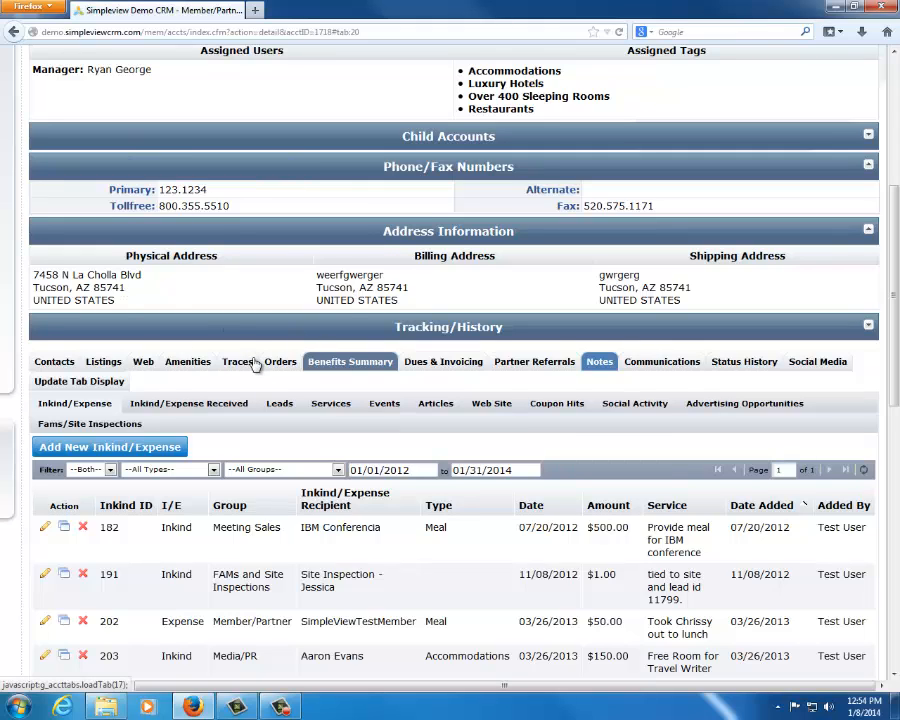
Check the available type filters for the Inkind/Expense records, and filter the list to Expense only
{"action": "left_click", "coordinate": [148, 471]}
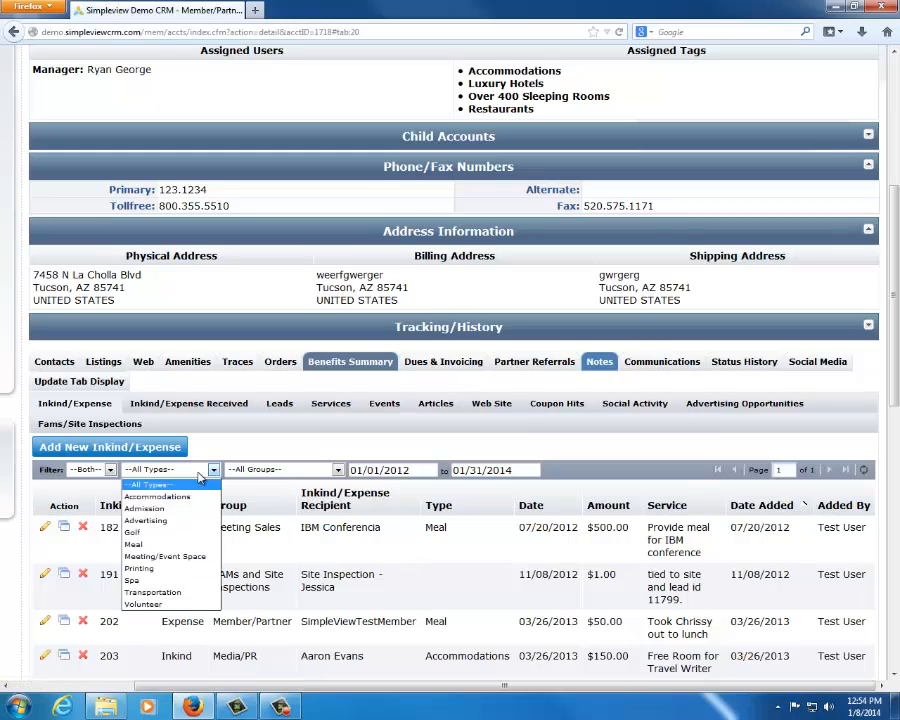
{"action": "left_click", "coordinate": [150, 474]}
{"action": "left_click", "coordinate": [88, 470]}
{"action": "left_click", "coordinate": [84, 502]}
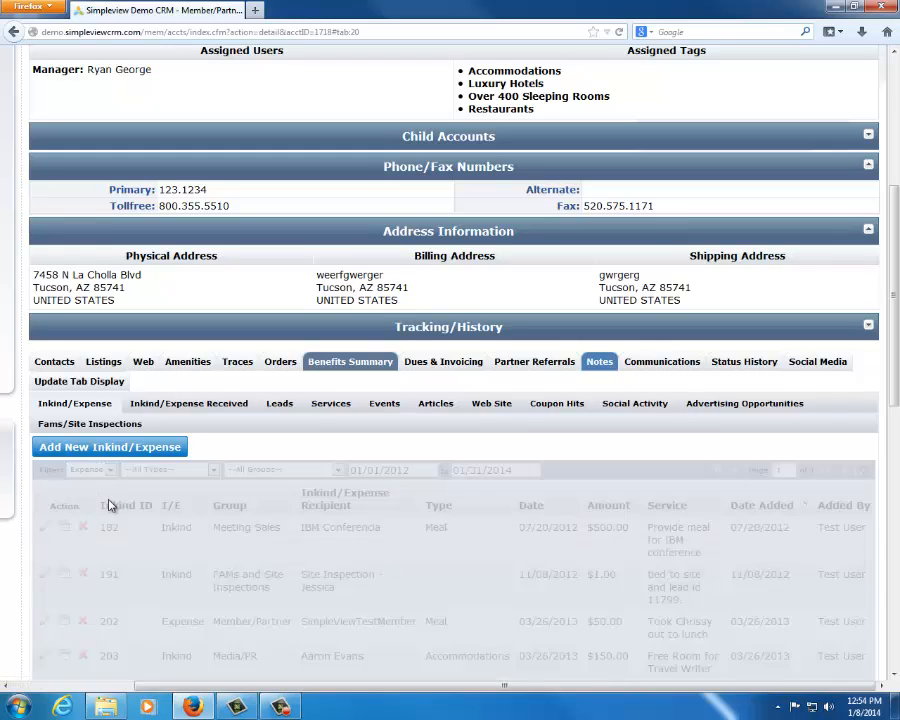
{"action": "scroll", "coordinate": [143, 488], "scroll_direction": "down", "scroll_amount": 4}
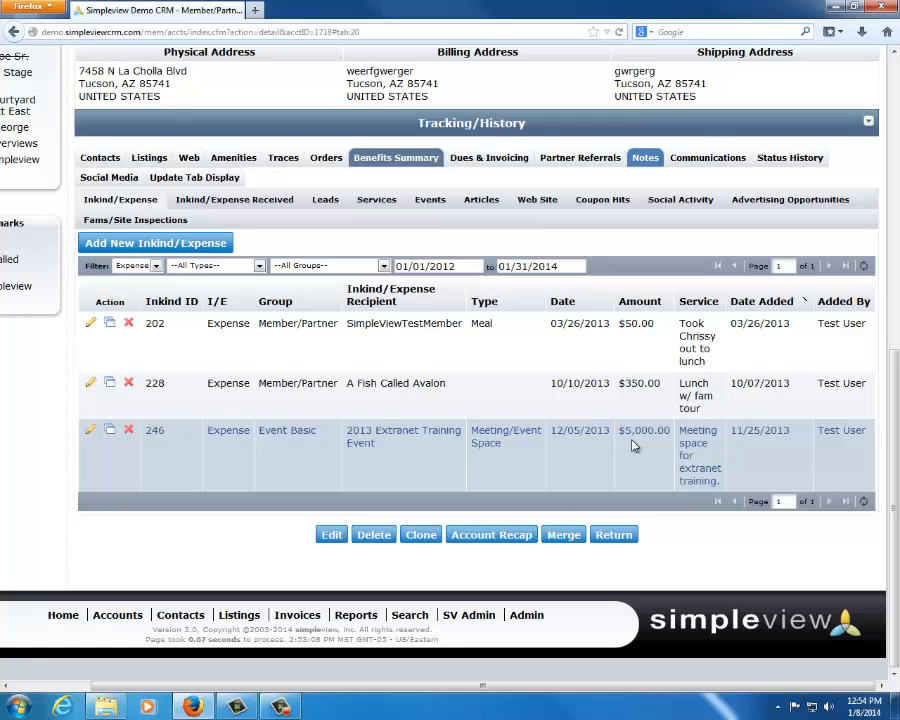
Examine the service description of the 2013 Extranet Training Event expense
{"action": "left_click_drag", "start_coordinate": [680, 383], "coordinate": [707, 470]}
{"action": "left_click", "coordinate": [692, 449]}
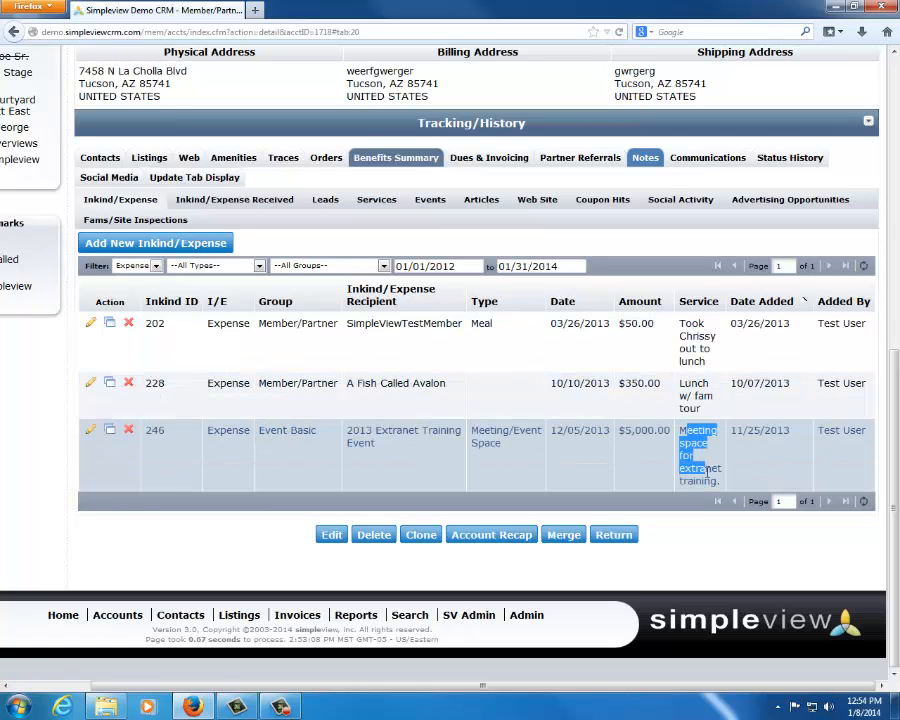
{"action": "left_click", "coordinate": [709, 475]}
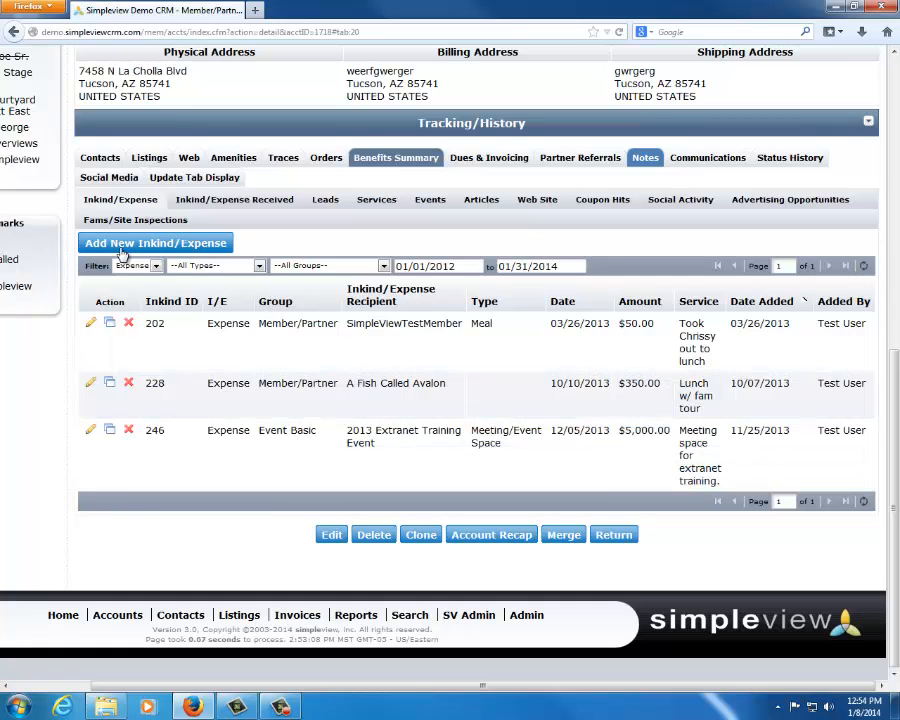
Filter the Inkind/Expense records to Inkind only and examine the service descriptions of the IBM Conferencia and Abbey Catalina Sentinel Vista Suites entries
{"action": "left_click", "coordinate": [135, 266]}
{"action": "left_click", "coordinate": [130, 303]}
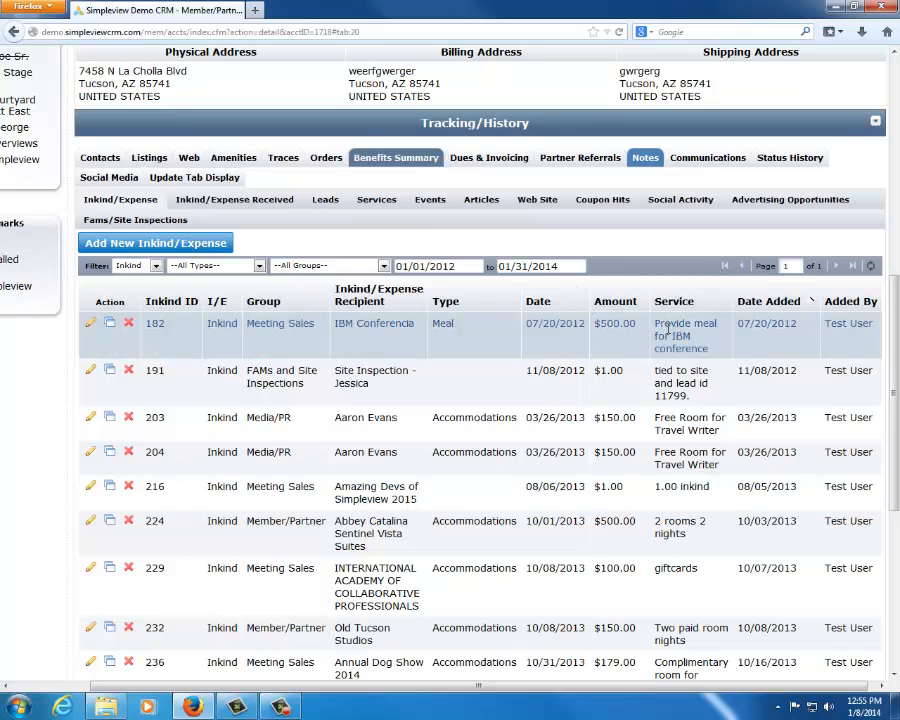
{"action": "left_click_drag", "start_coordinate": [656, 323], "coordinate": [707, 346]}
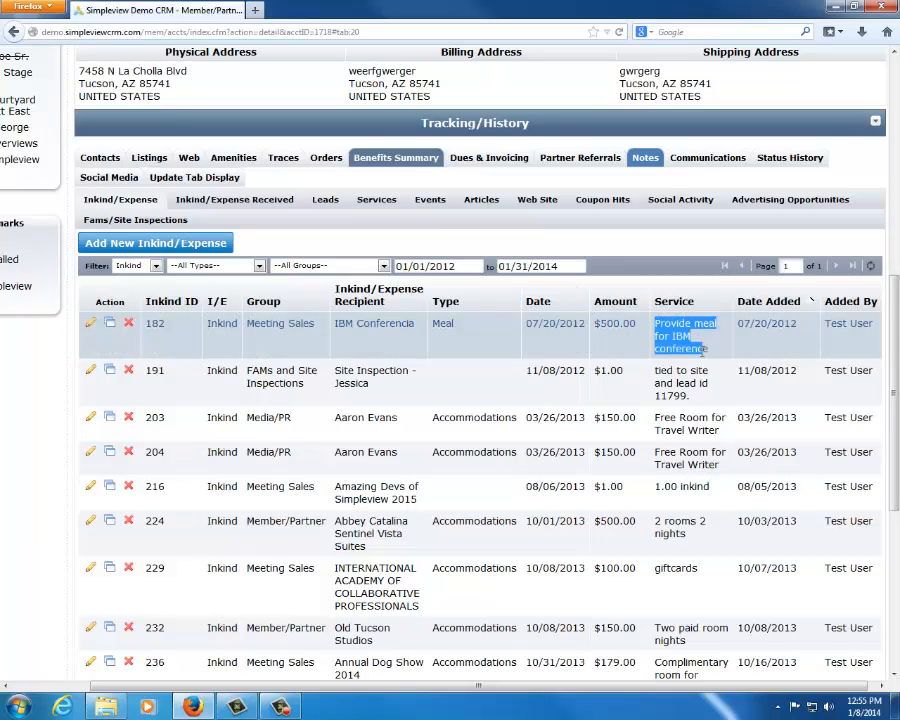
{"action": "left_click_drag", "start_coordinate": [655, 521], "coordinate": [709, 541]}
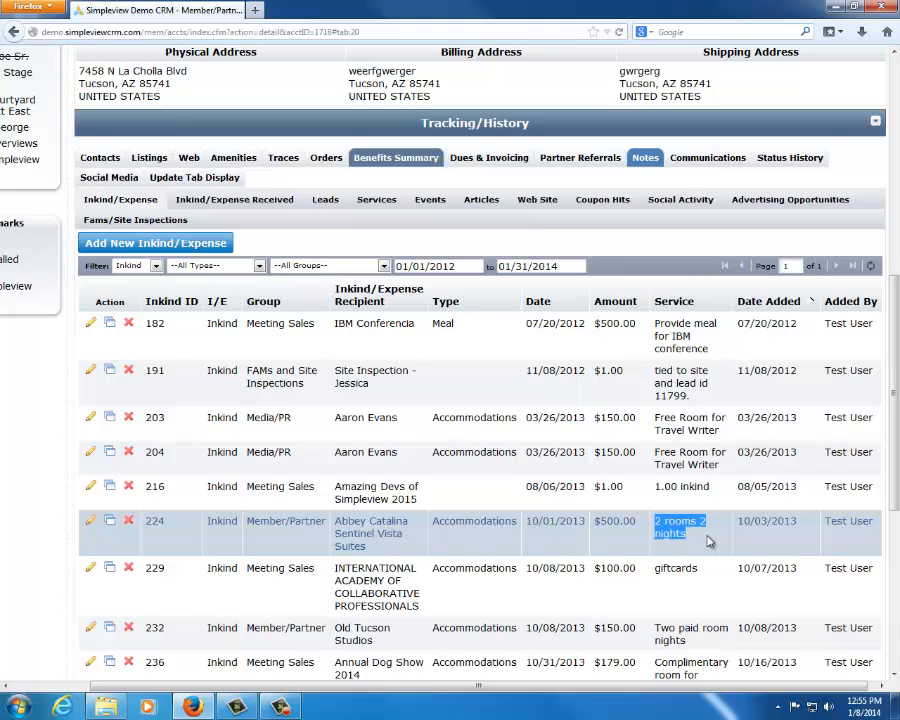
{"action": "left_click", "coordinate": [648, 543]}
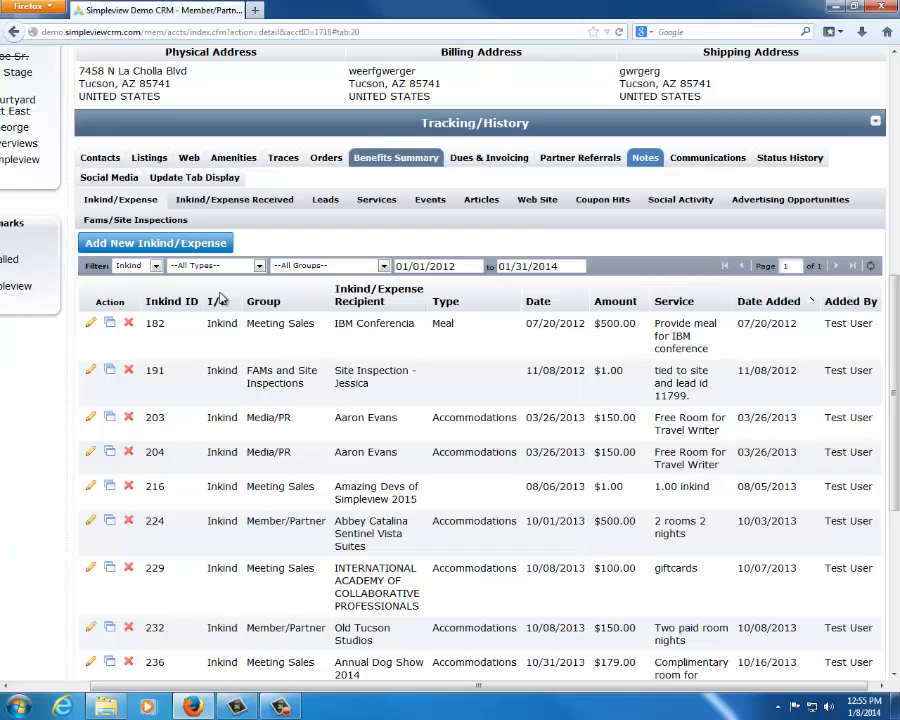
Show the leads in the benefits summary for a date range starting 07/01/2012
{"action": "left_click", "coordinate": [324, 200]}
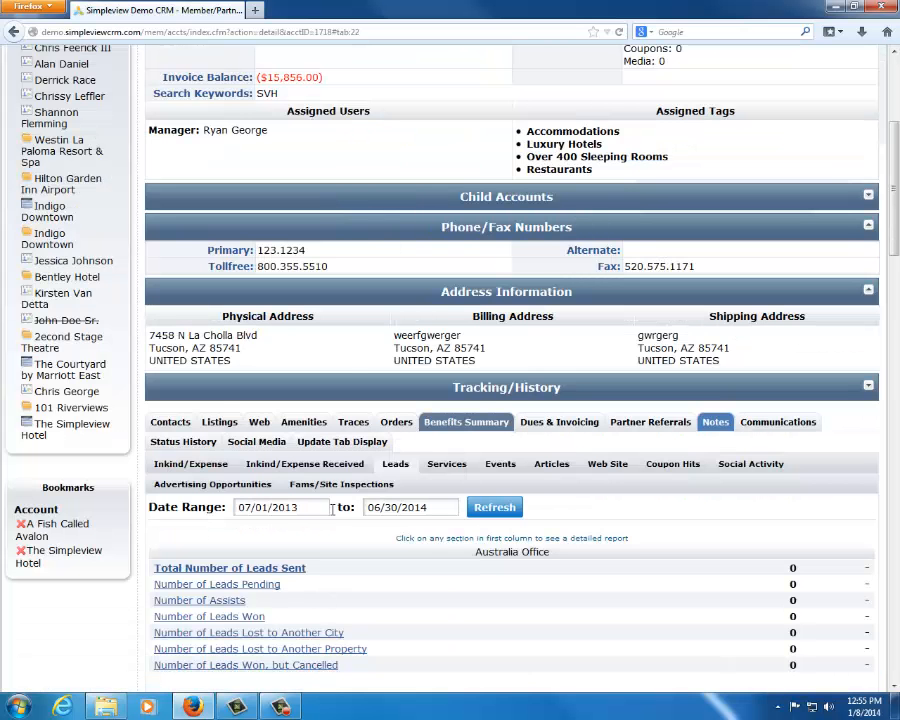
{"action": "left_click", "coordinate": [315, 505]}
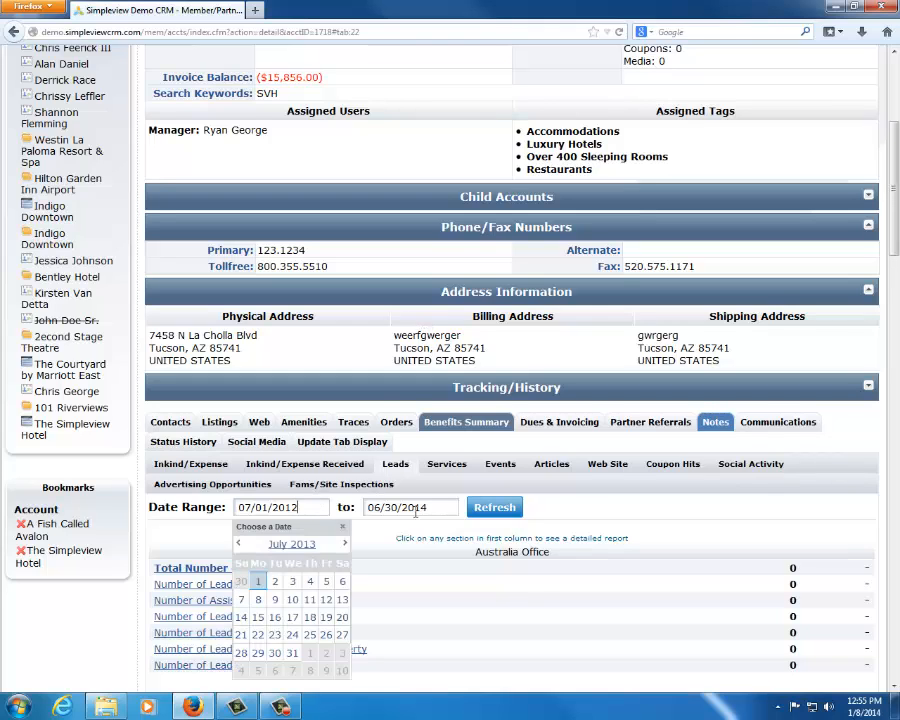
{"action": "left_click", "coordinate": [495, 507]}
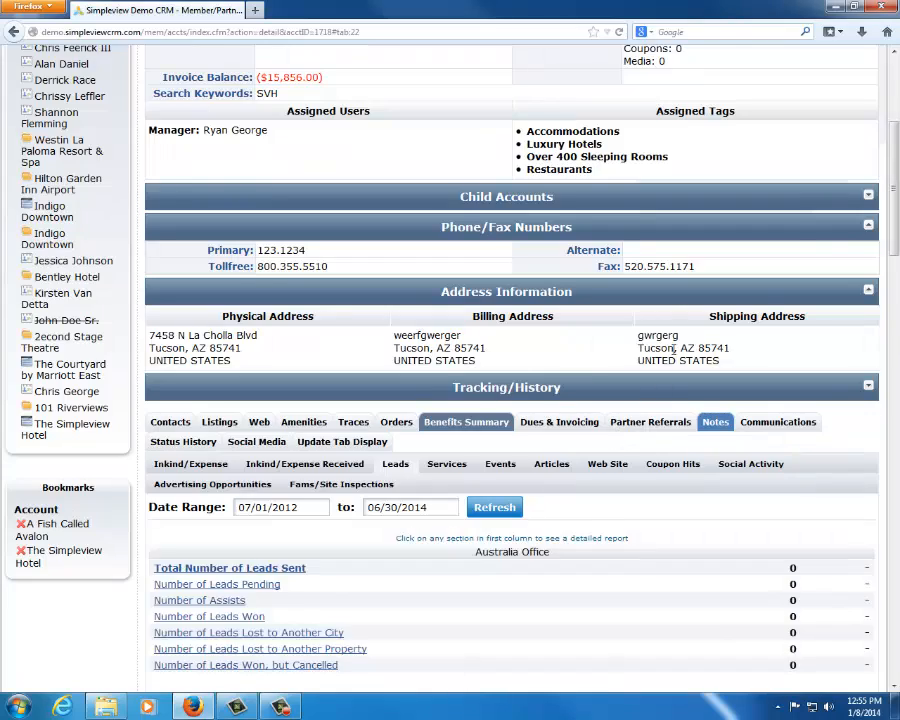
Examine the numbers of leads sent and leads won for the Meeting Sales group
{"action": "scroll", "coordinate": [673, 350], "scroll_direction": "down", "scroll_amount": 10}
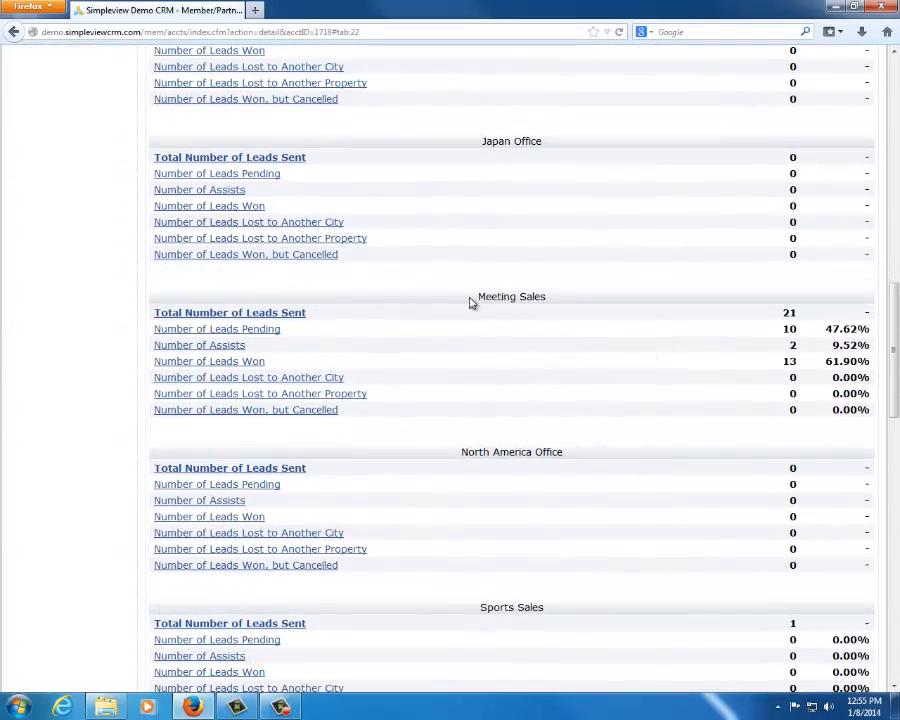
{"action": "left_click_drag", "start_coordinate": [470, 302], "coordinate": [560, 306]}
{"action": "left_click", "coordinate": [566, 314]}
{"action": "left_click_drag", "start_coordinate": [317, 315], "coordinate": [229, 314]}
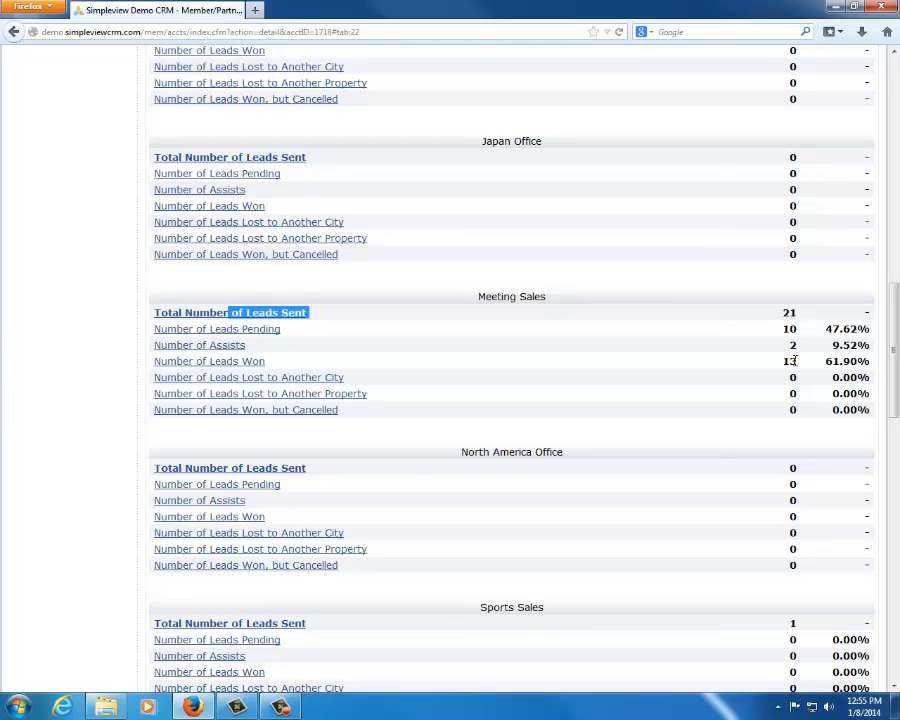
{"action": "left_click_drag", "start_coordinate": [792, 361], "coordinate": [241, 366]}
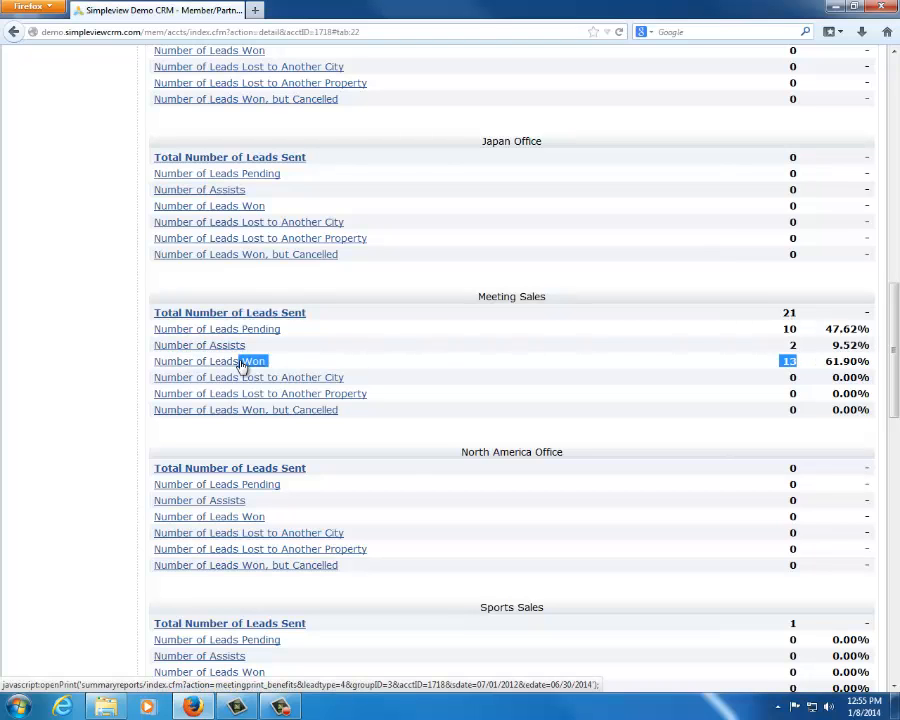
Open the detailed Leads Won report for Meeting Sales, enlarge it to check the total requested room nights, and close it
{"action": "left_click", "coordinate": [241, 366]}
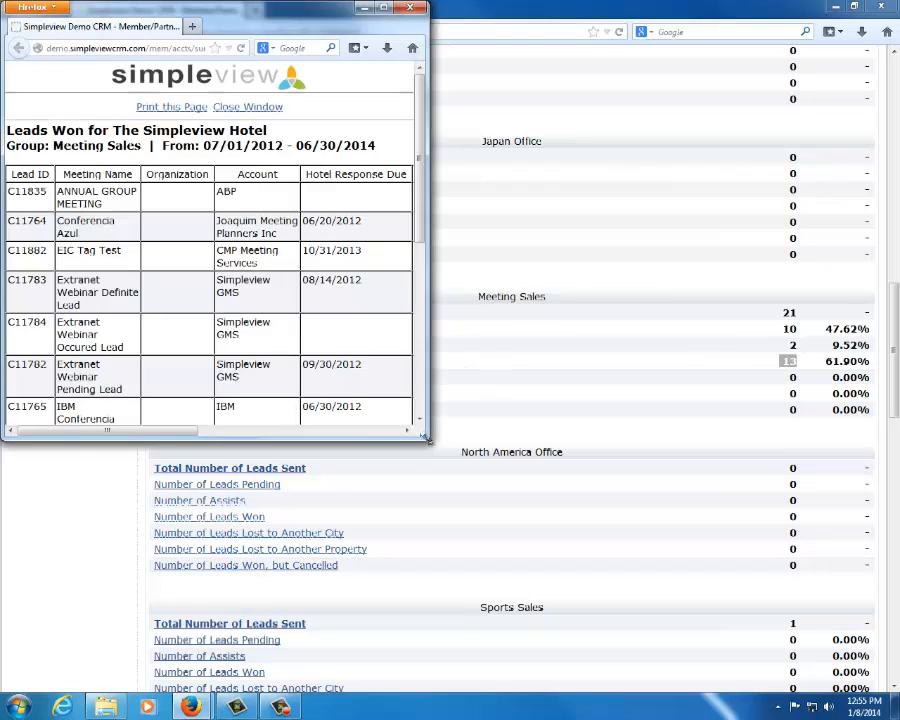
{"action": "left_click_drag", "start_coordinate": [424, 441], "coordinate": [843, 650]}
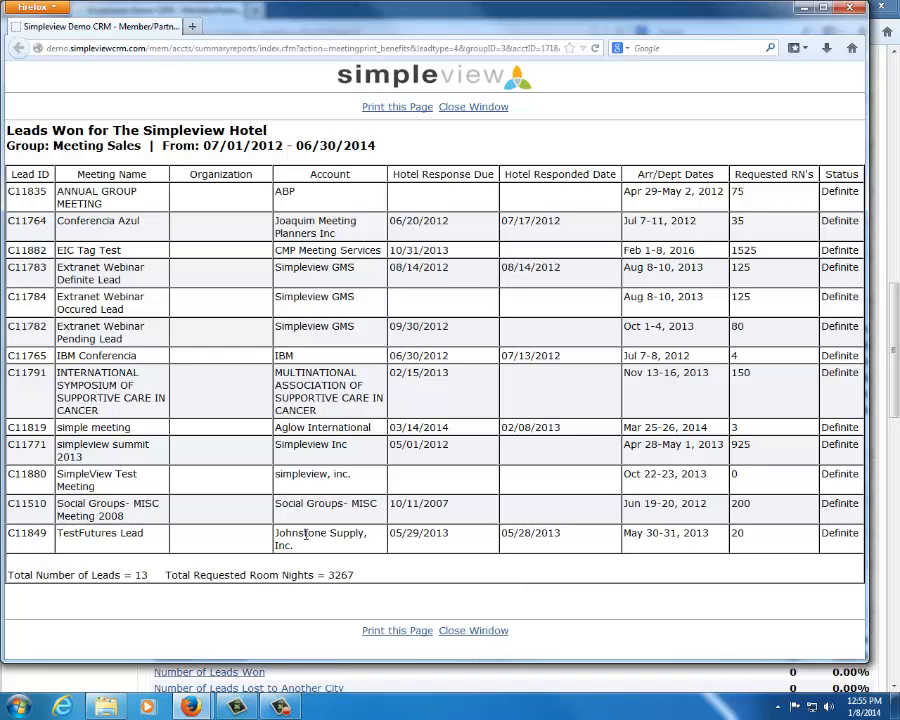
{"action": "double_click", "coordinate": [345, 575]}
{"action": "left_click", "coordinate": [323, 608]}
{"action": "left_click", "coordinate": [853, 8]}
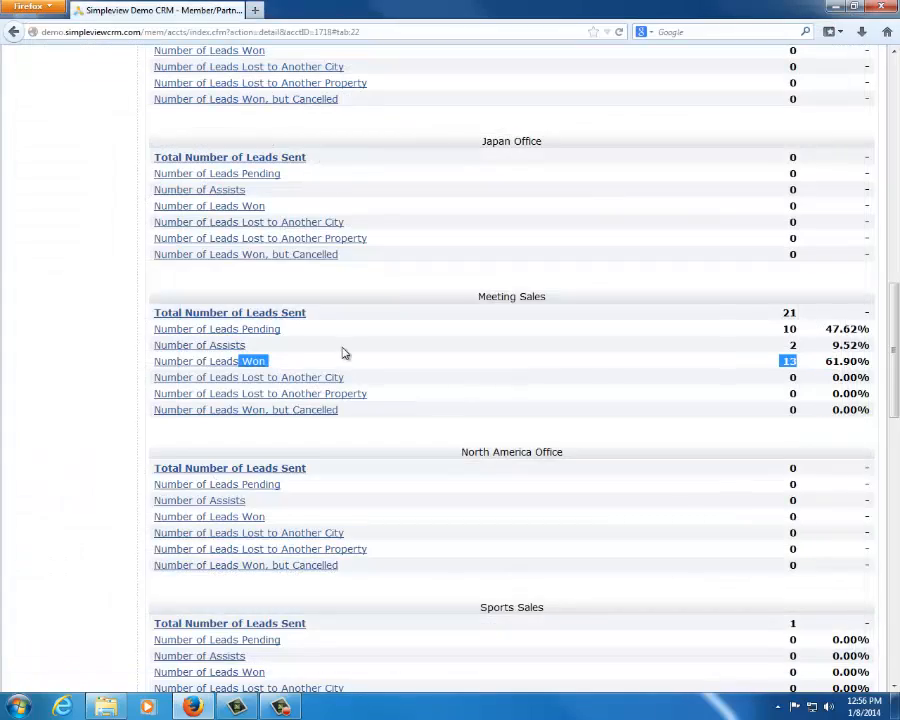
Show the service requests in the benefits summary for a date range starting 07/01/2012
{"action": "scroll", "coordinate": [342, 353], "scroll_direction": "up", "scroll_amount": 7}
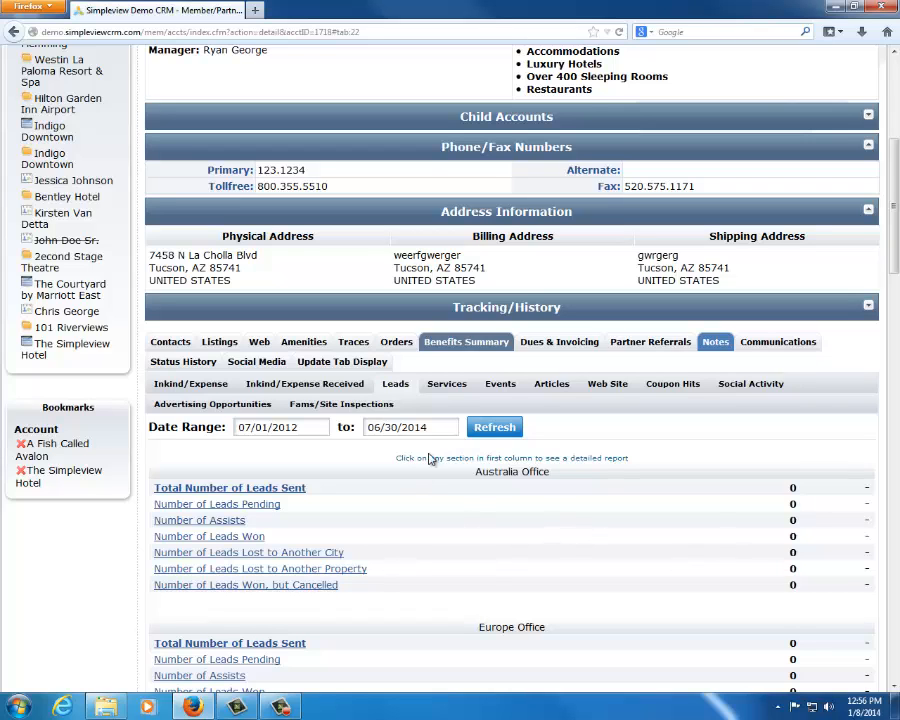
{"action": "left_click", "coordinate": [450, 384]}
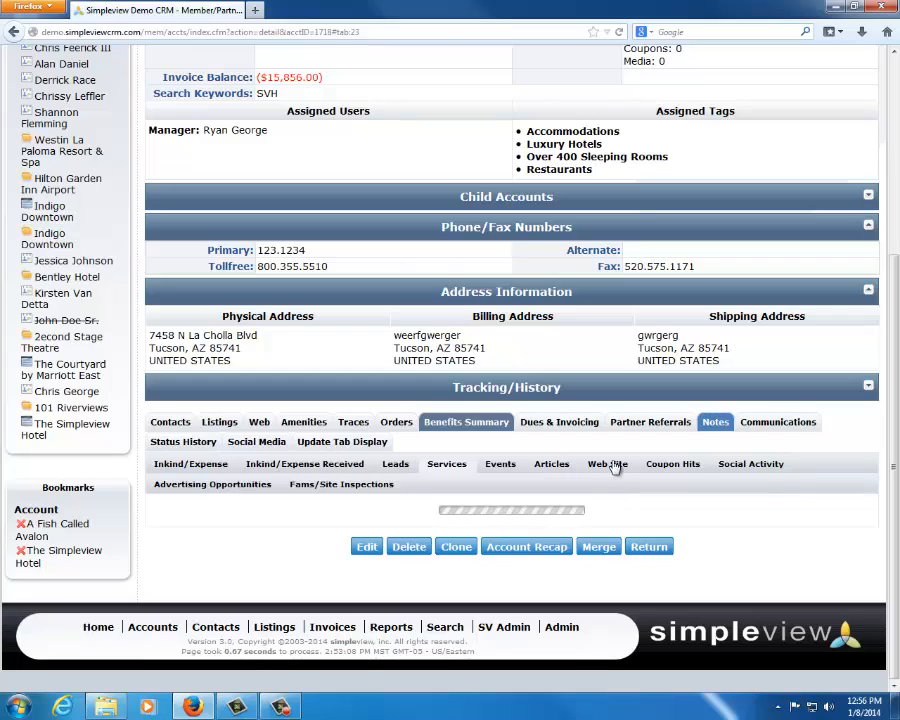
{"action": "scroll", "coordinate": [615, 468], "scroll_direction": "down", "scroll_amount": 4}
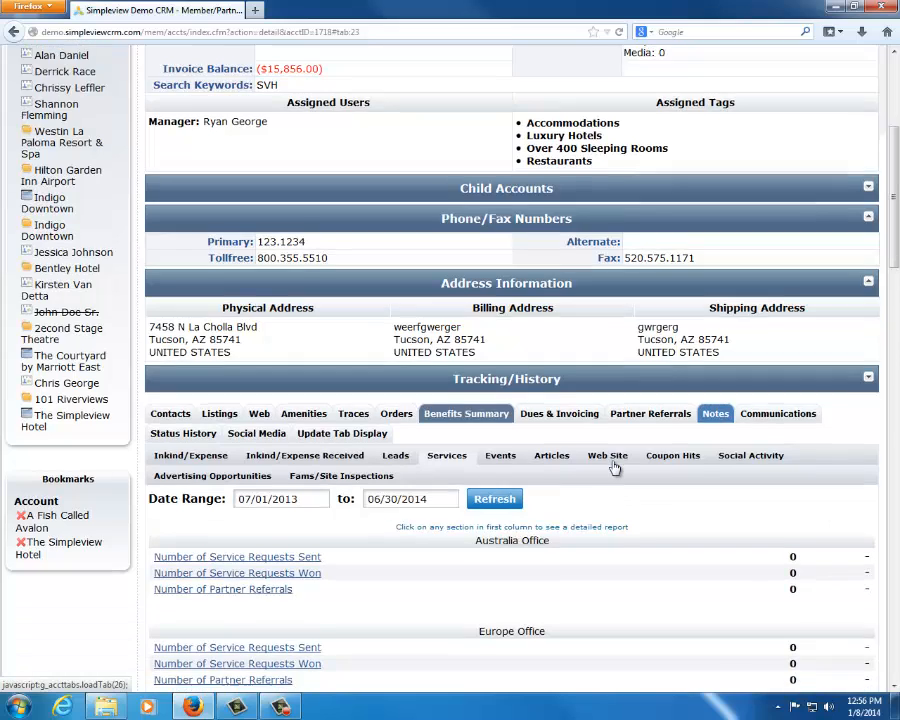
{"action": "scroll", "coordinate": [615, 468], "scroll_direction": "down", "scroll_amount": 2}
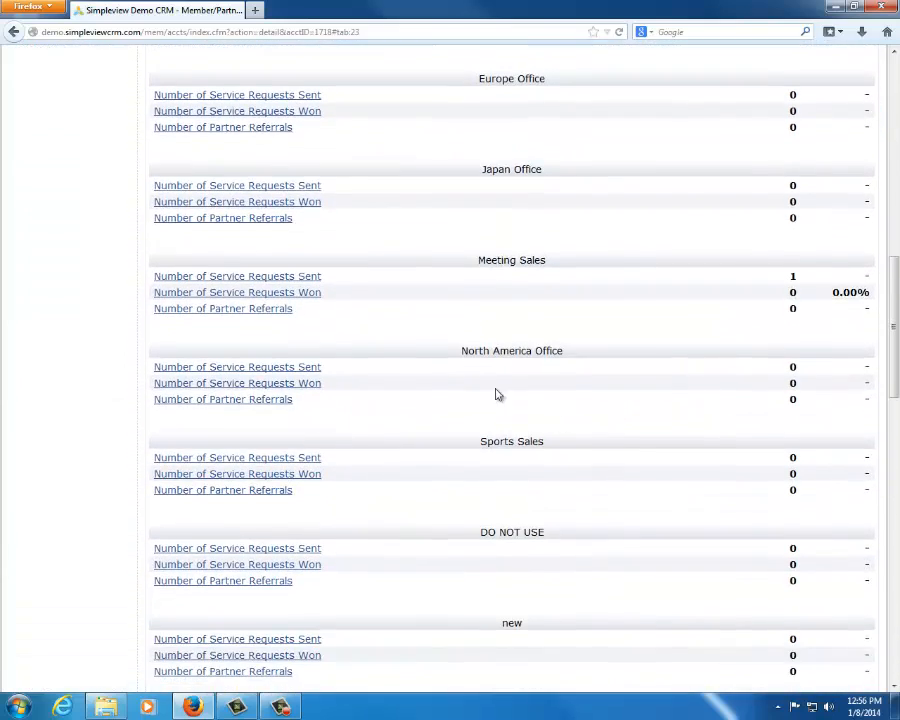
{"action": "scroll", "coordinate": [496, 394], "scroll_direction": "up", "scroll_amount": 4}
{"action": "left_click", "coordinate": [310, 267]}
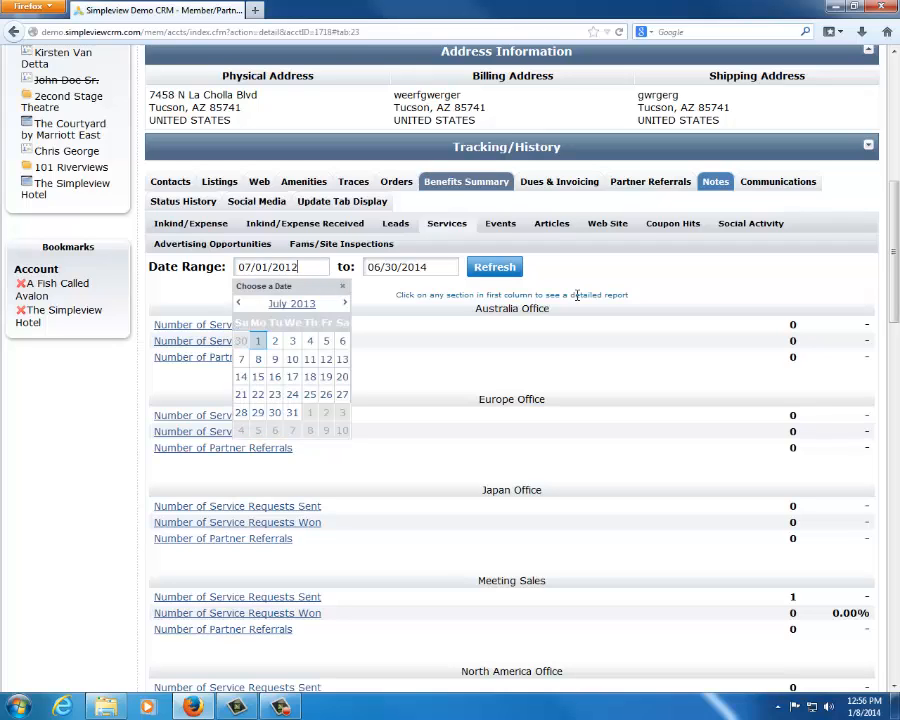
{"action": "left_click", "coordinate": [502, 272]}
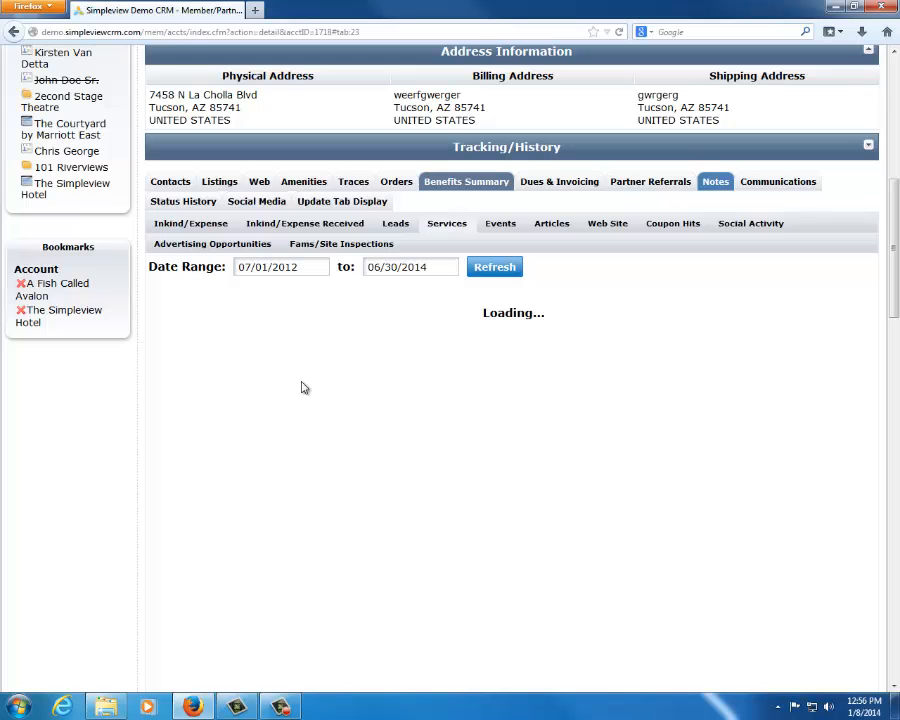
Examine the service requests sent and partner referrals for the Meeting Sales group
{"action": "scroll", "coordinate": [460, 352], "scroll_direction": "down", "scroll_amount": 1}
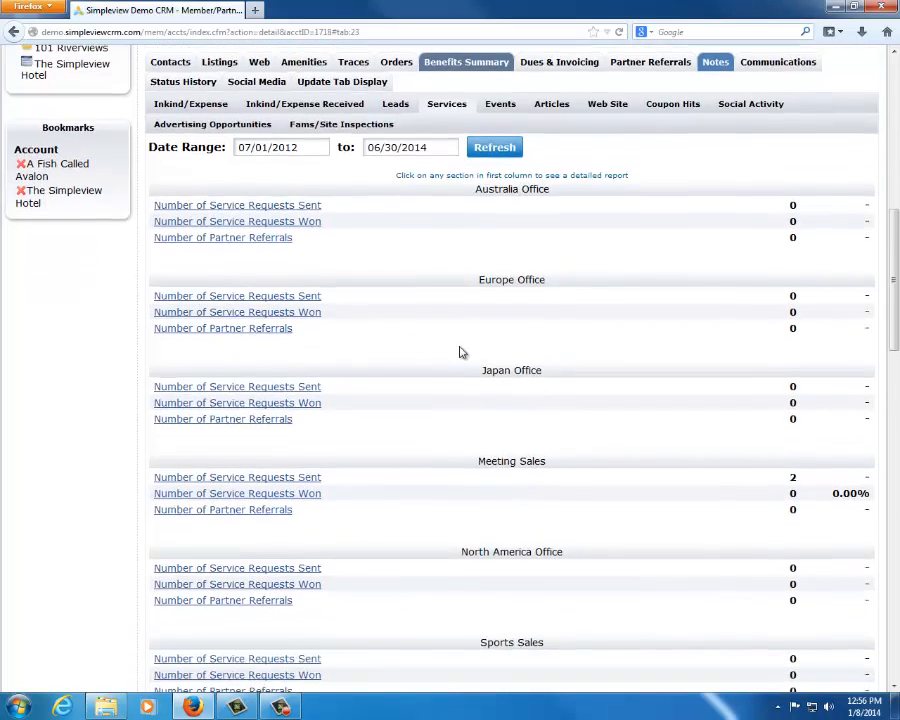
{"action": "scroll", "coordinate": [460, 352], "scroll_direction": "down", "scroll_amount": 1}
{"action": "left_click_drag", "start_coordinate": [472, 344], "coordinate": [590, 348]}
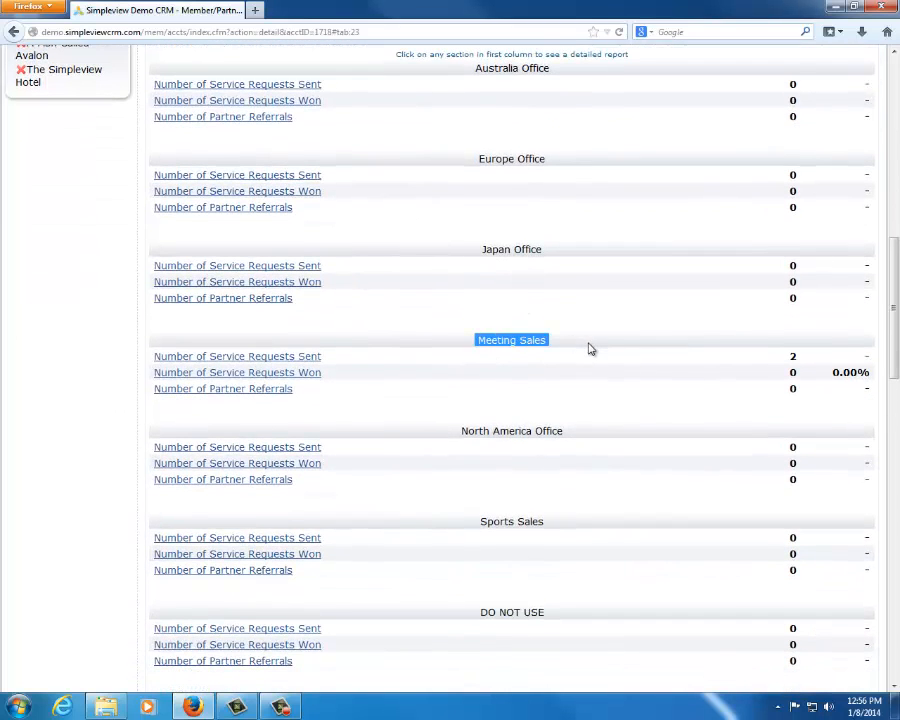
{"action": "left_click", "coordinate": [589, 349]}
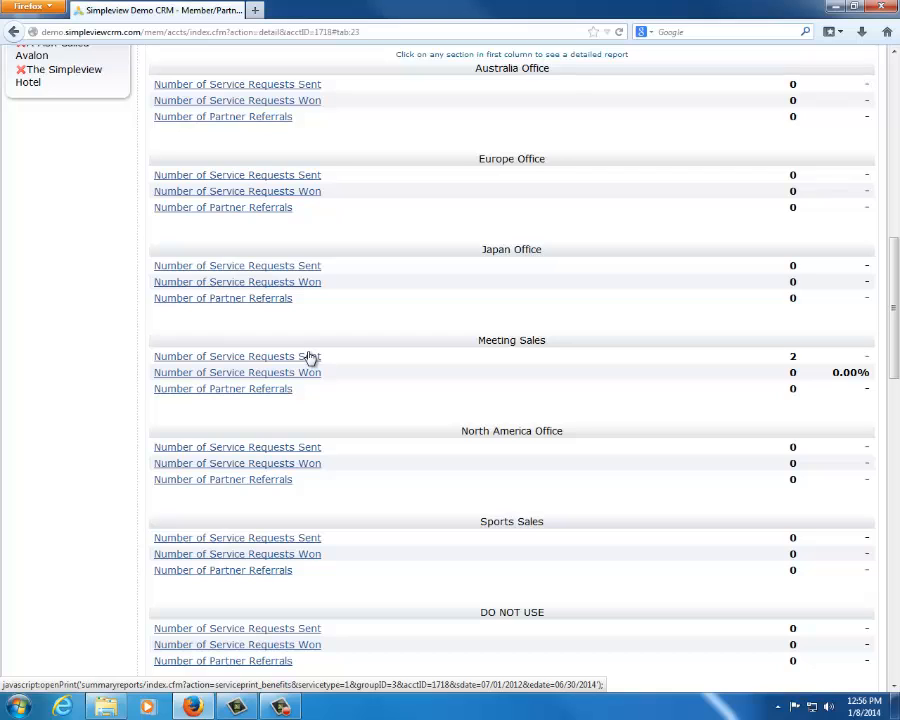
{"action": "left_click_drag", "start_coordinate": [315, 404], "coordinate": [162, 395]}
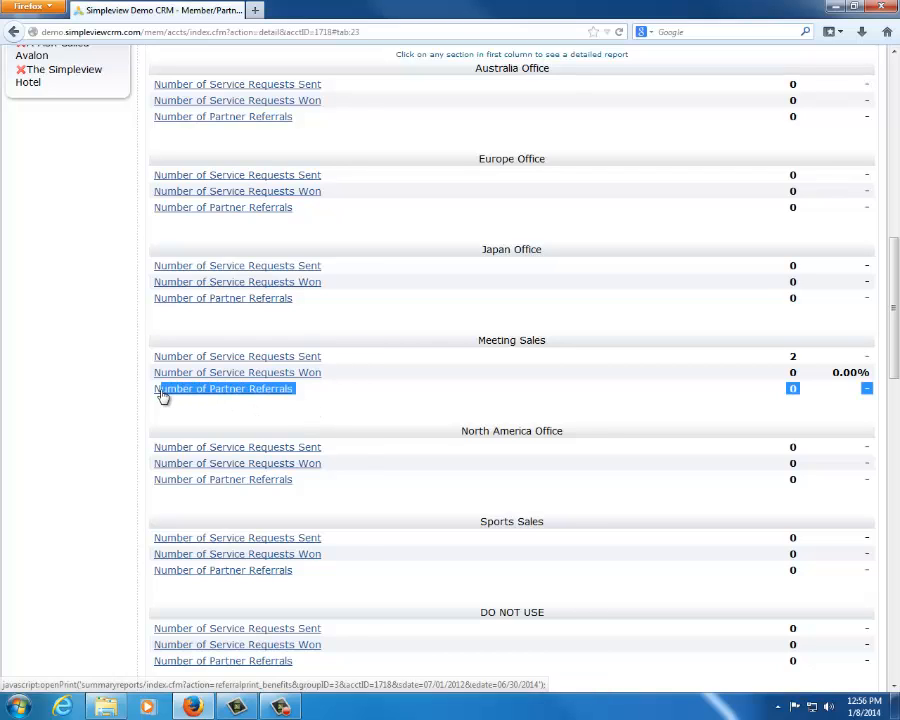
{"action": "left_click", "coordinate": [275, 432]}
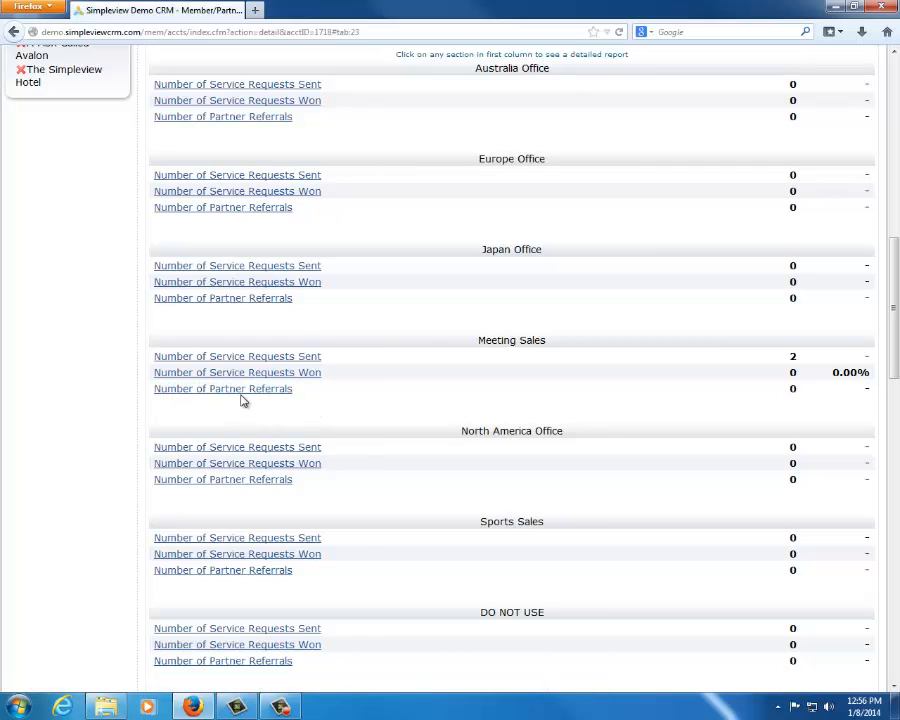
Check the number of partner referrals for the Consumer group
{"action": "scroll", "coordinate": [313, 479], "scroll_direction": "down", "scroll_amount": 7}
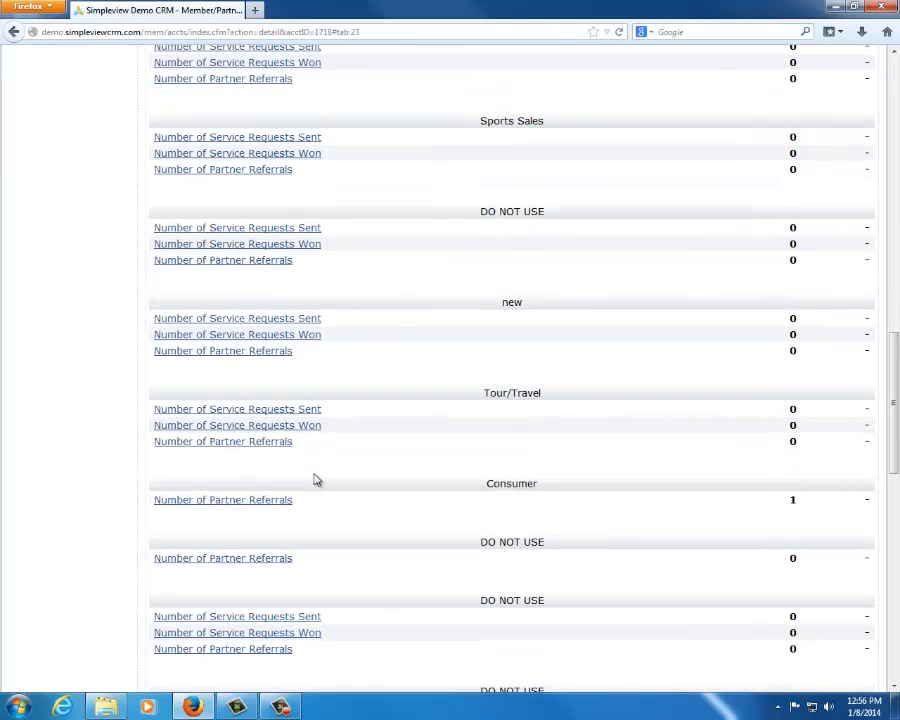
{"action": "left_click_drag", "start_coordinate": [288, 508], "coordinate": [157, 510]}
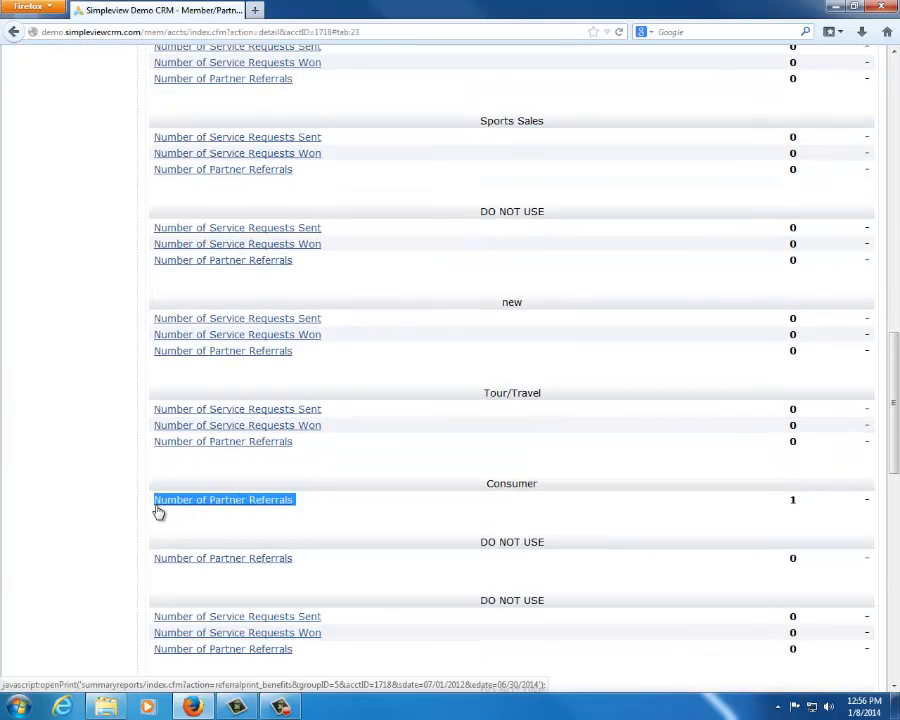
{"action": "double_click", "coordinate": [524, 483]}
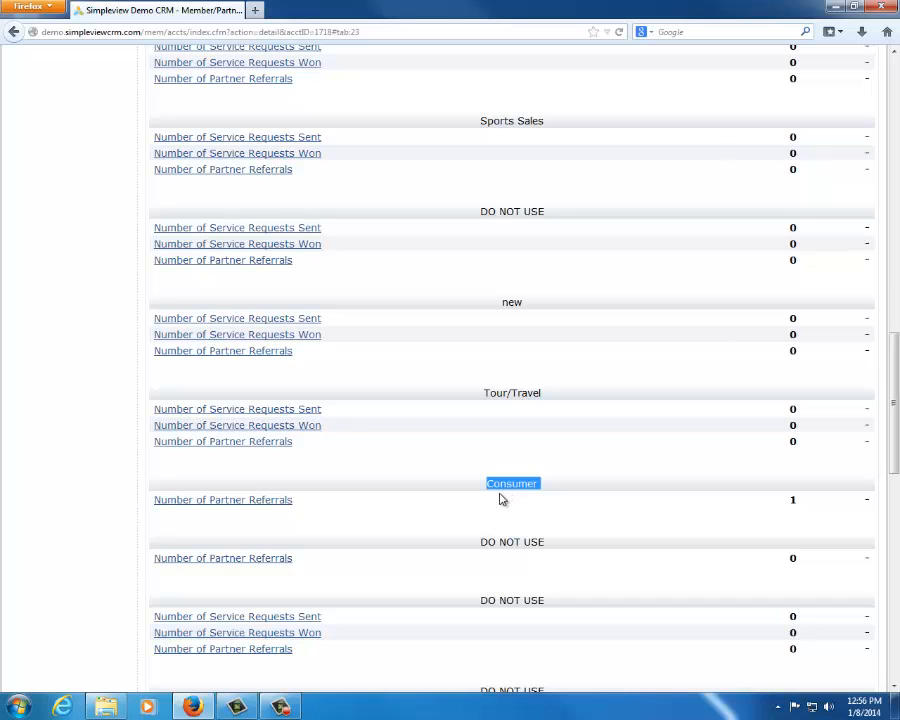
{"action": "scroll", "coordinate": [500, 410], "scroll_direction": "up", "scroll_amount": 3}
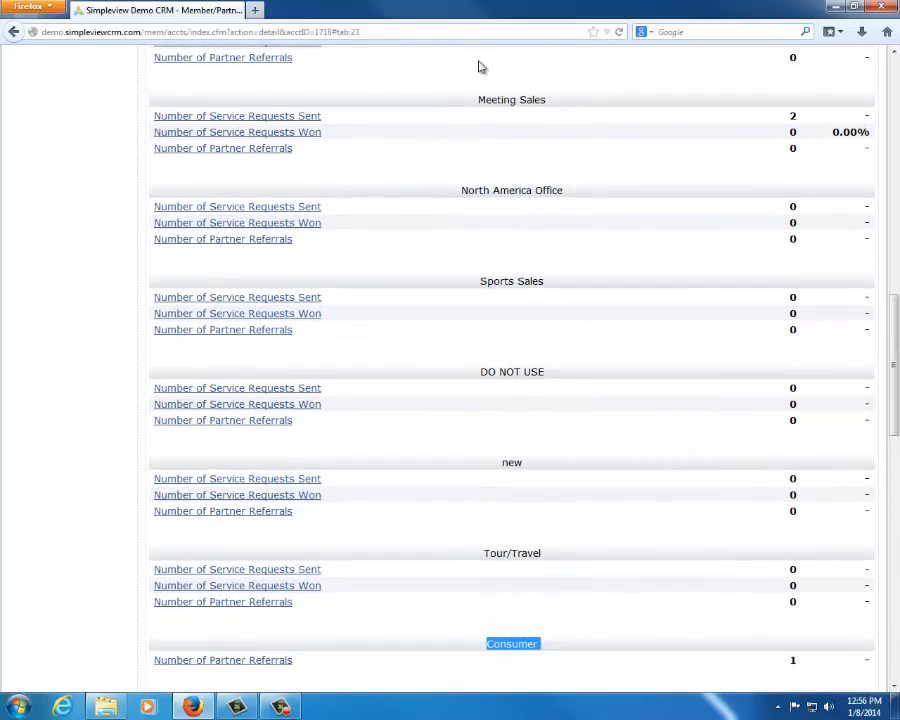
Review the remaining groups' service figures, examining the partner referrals under Media/PR
{"action": "scroll", "coordinate": [524, 535], "scroll_direction": "down", "scroll_amount": 12}
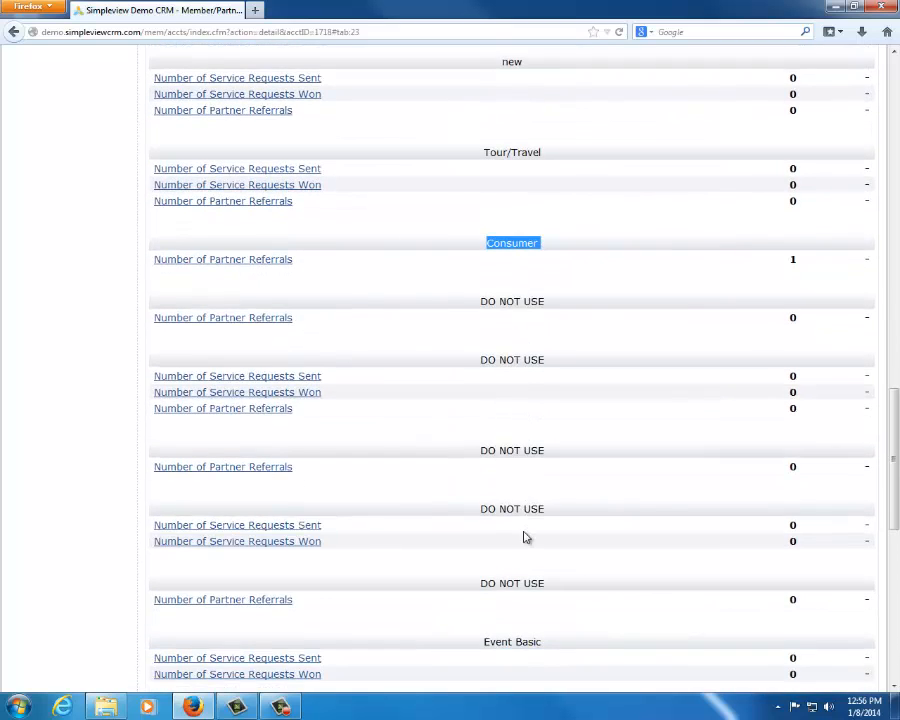
{"action": "scroll", "coordinate": [522, 536], "scroll_direction": "down", "scroll_amount": 5}
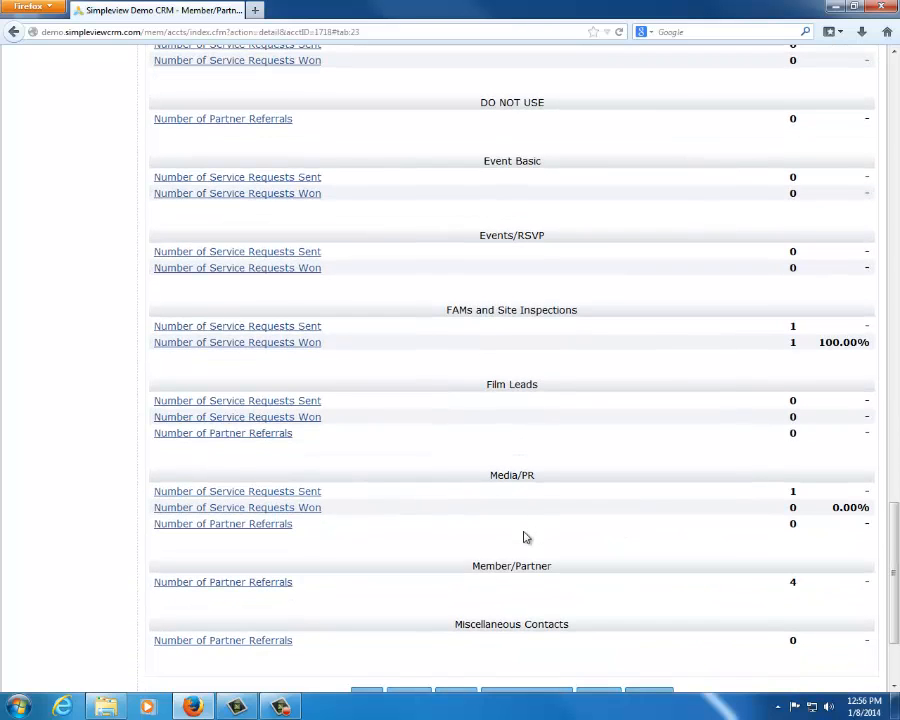
{"action": "left_click_drag", "start_coordinate": [468, 472], "coordinate": [545, 481]}
{"action": "left_click_drag", "start_coordinate": [296, 526], "coordinate": [154, 530]}
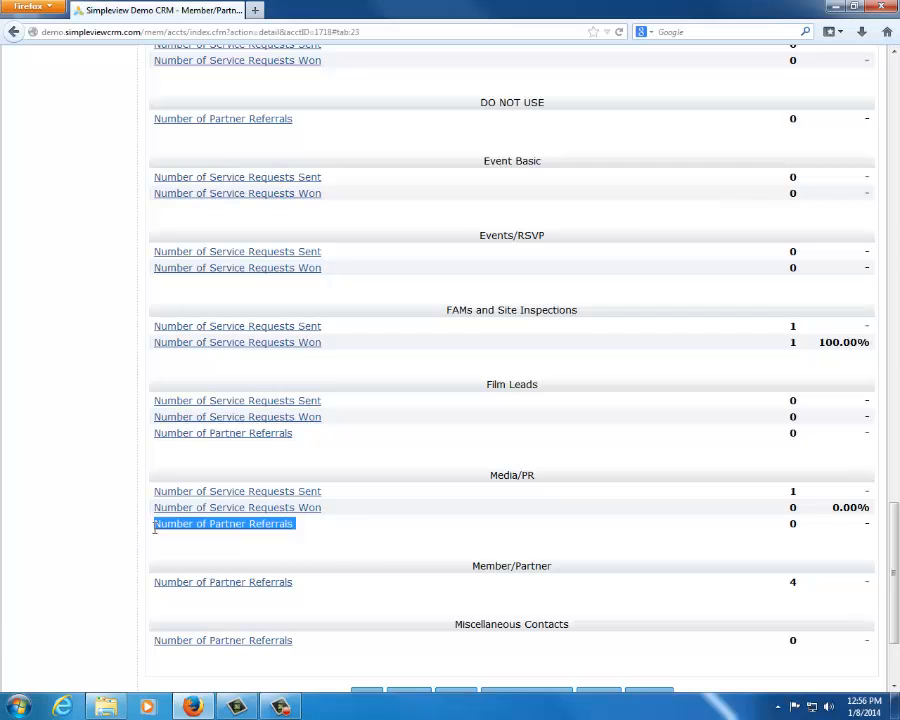
{"action": "left_click", "coordinate": [360, 551]}
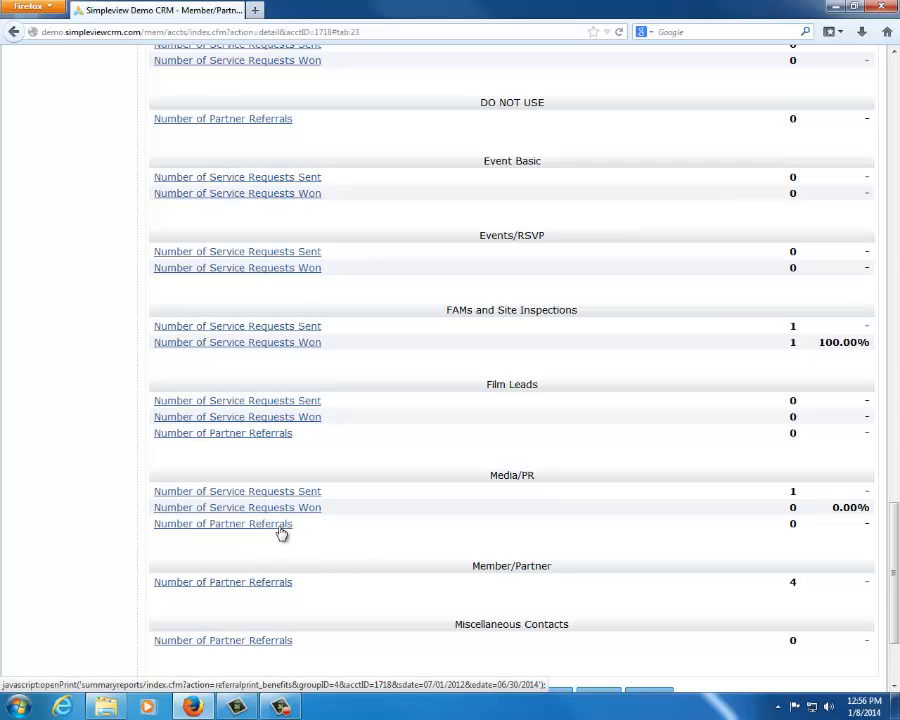
{"action": "left_click_drag", "start_coordinate": [484, 476], "coordinate": [570, 477]}
{"action": "left_click", "coordinate": [529, 514]}
Show the account's events in the benefits summary
{"action": "scroll", "coordinate": [513, 449], "scroll_direction": "up", "scroll_amount": 3}
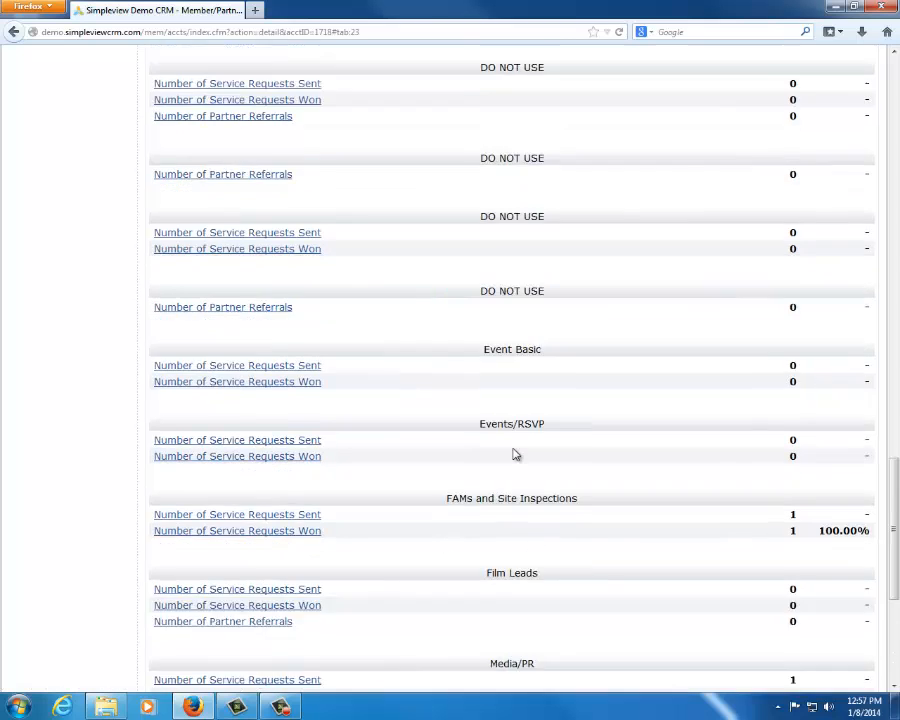
{"action": "scroll", "coordinate": [513, 453], "scroll_direction": "up", "scroll_amount": 10}
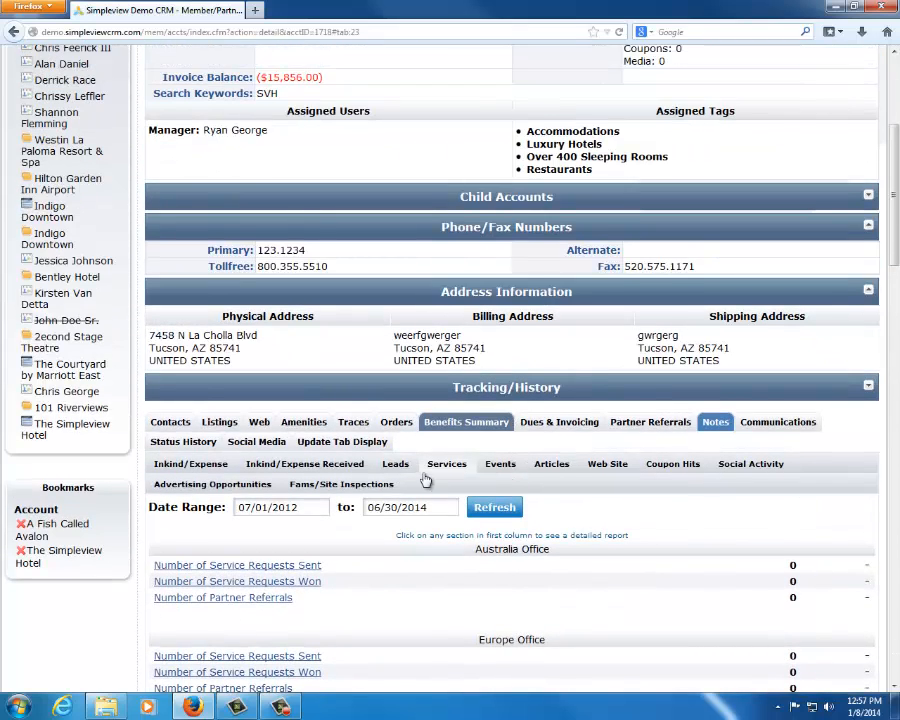
{"action": "left_click", "coordinate": [502, 464]}
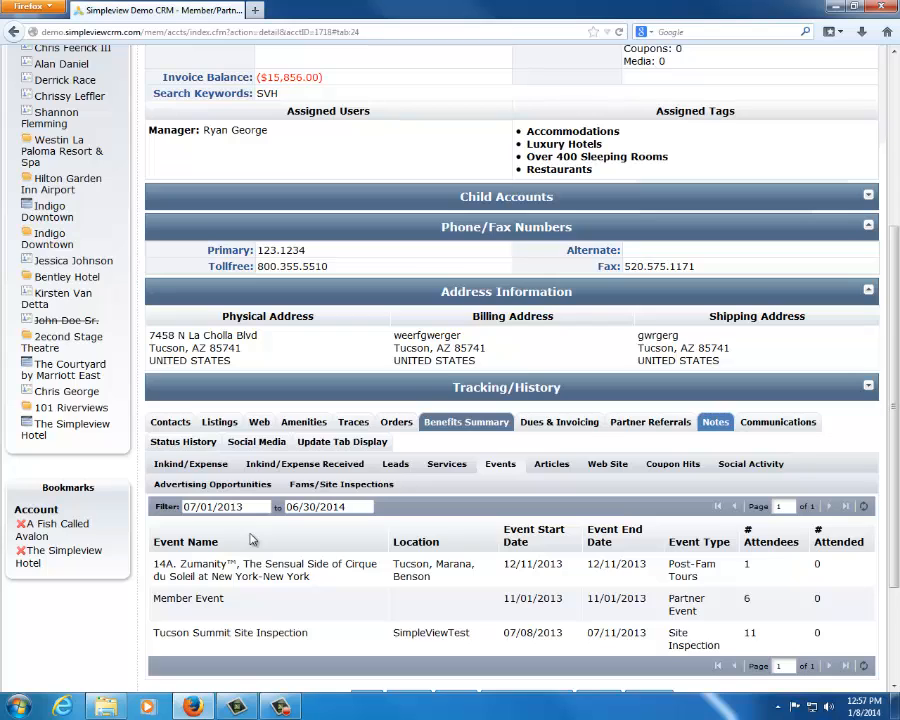
Check the list of available user groups and keep Member/Partner as the current group
{"action": "scroll", "coordinate": [670, 300], "scroll_direction": "up", "scroll_amount": 3}
{"action": "left_click", "coordinate": [580, 65]}
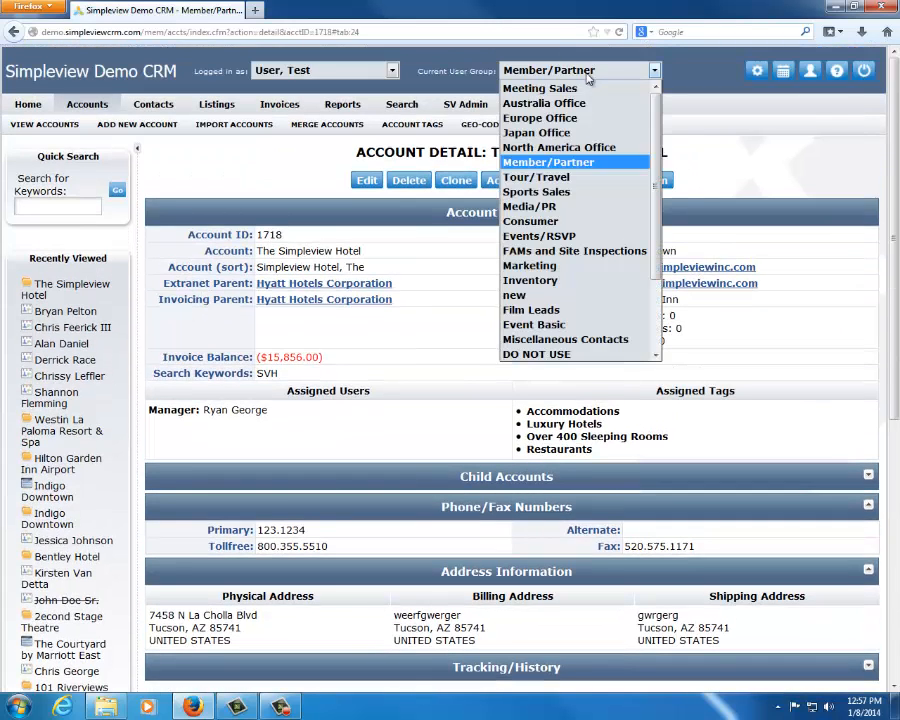
{"action": "left_click", "coordinate": [815, 168]}
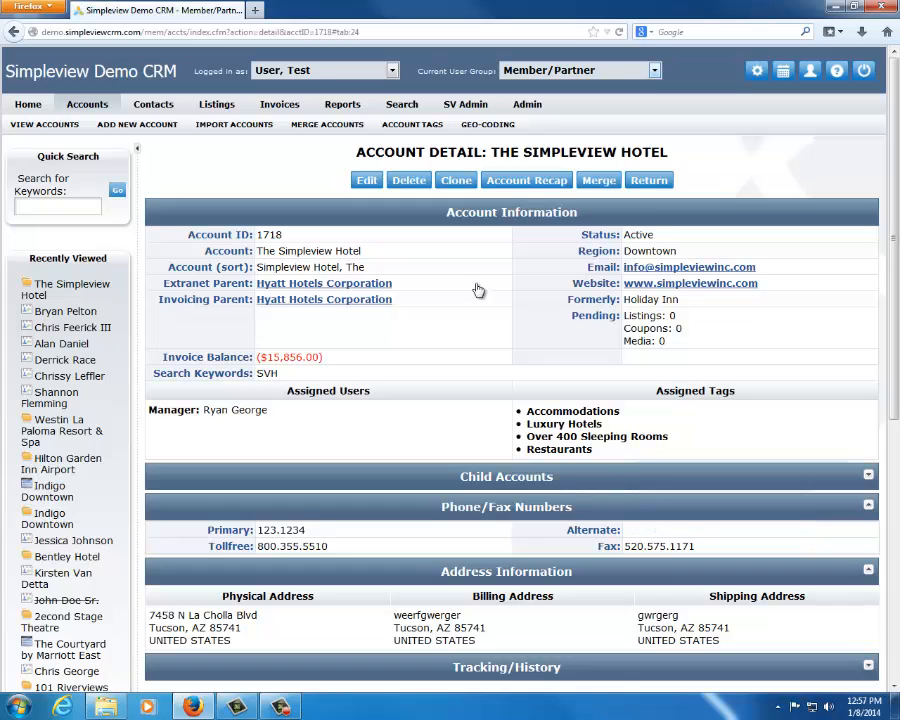
Show the account's articles in the benefits summary, filtered from a start date of 07/01/2011
{"action": "scroll", "coordinate": [454, 304], "scroll_direction": "down", "scroll_amount": 3}
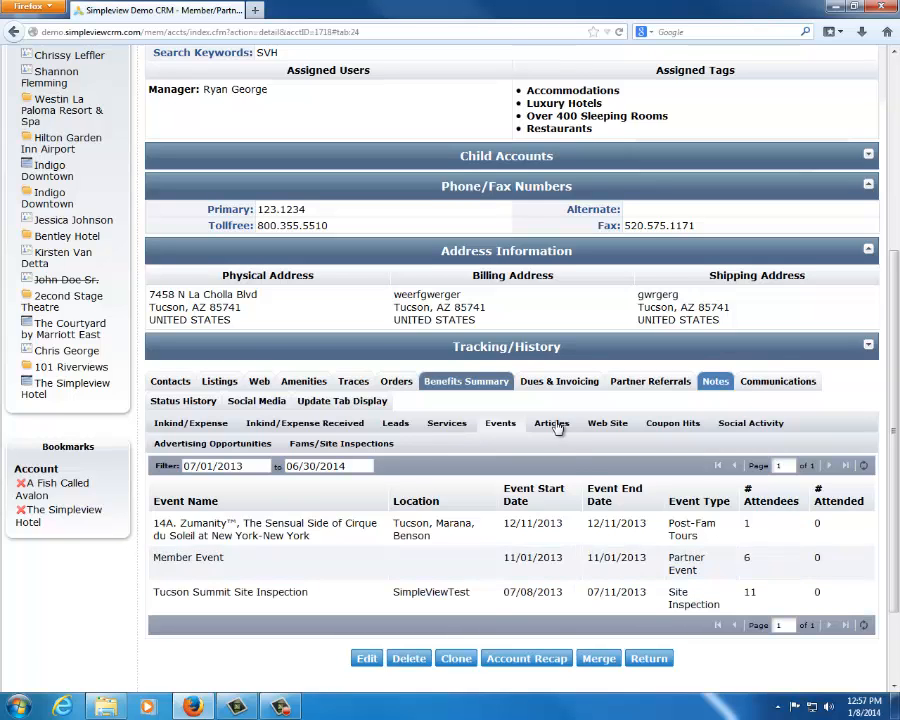
{"action": "left_click", "coordinate": [551, 423]}
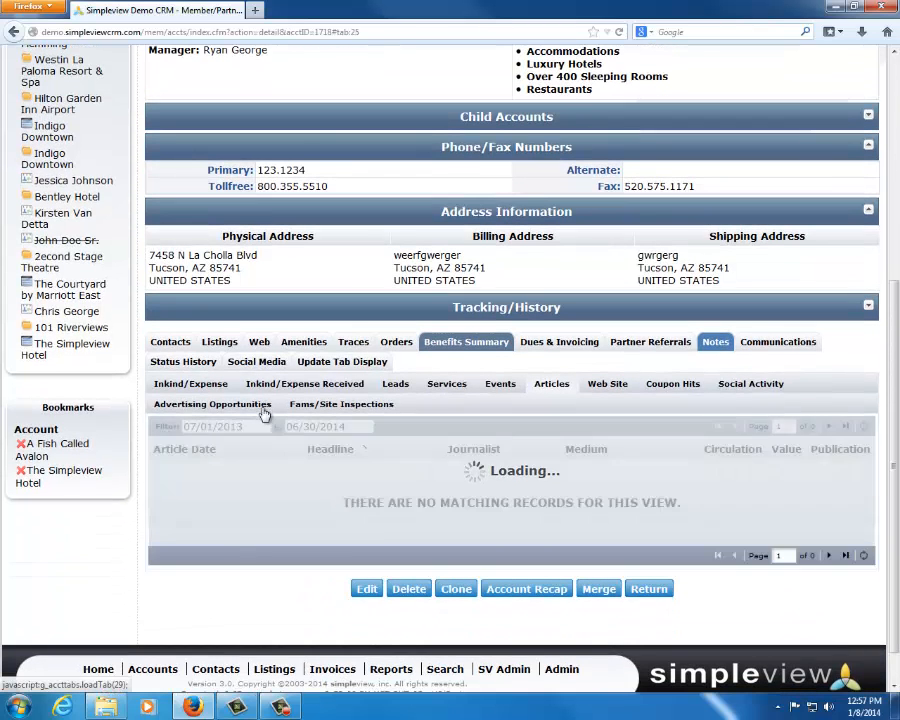
{"action": "left_click", "coordinate": [256, 425]}
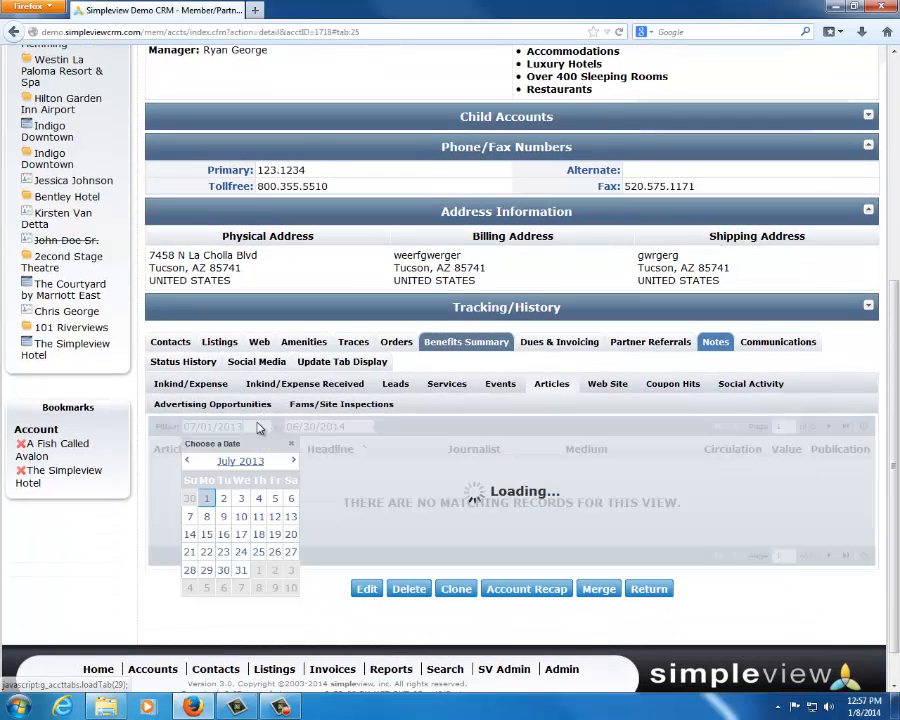
{"action": "key", "text": "Return"}
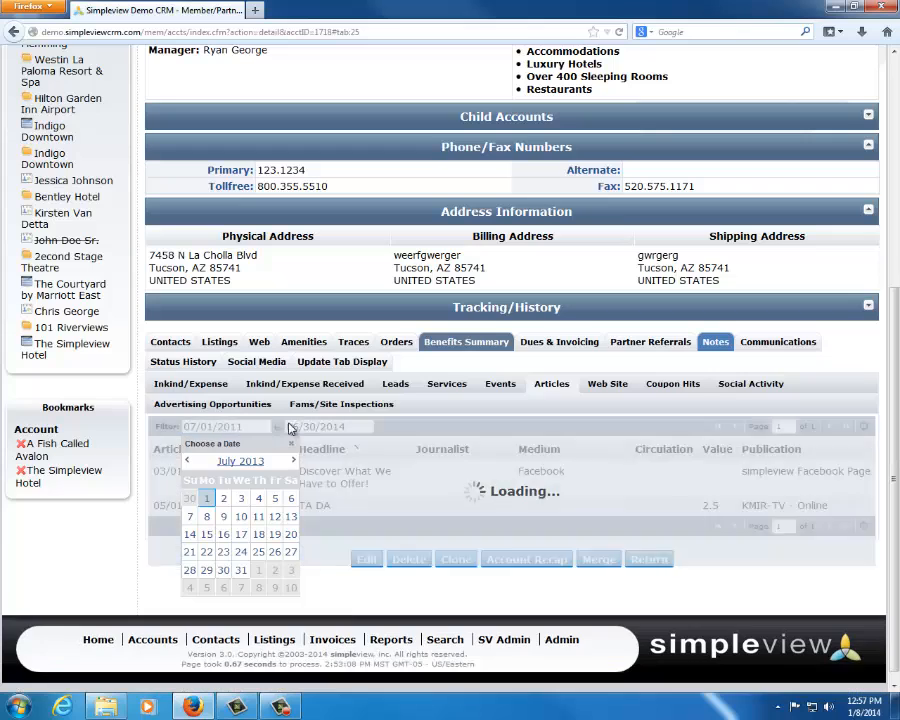
{"action": "left_click", "coordinate": [100, 576]}
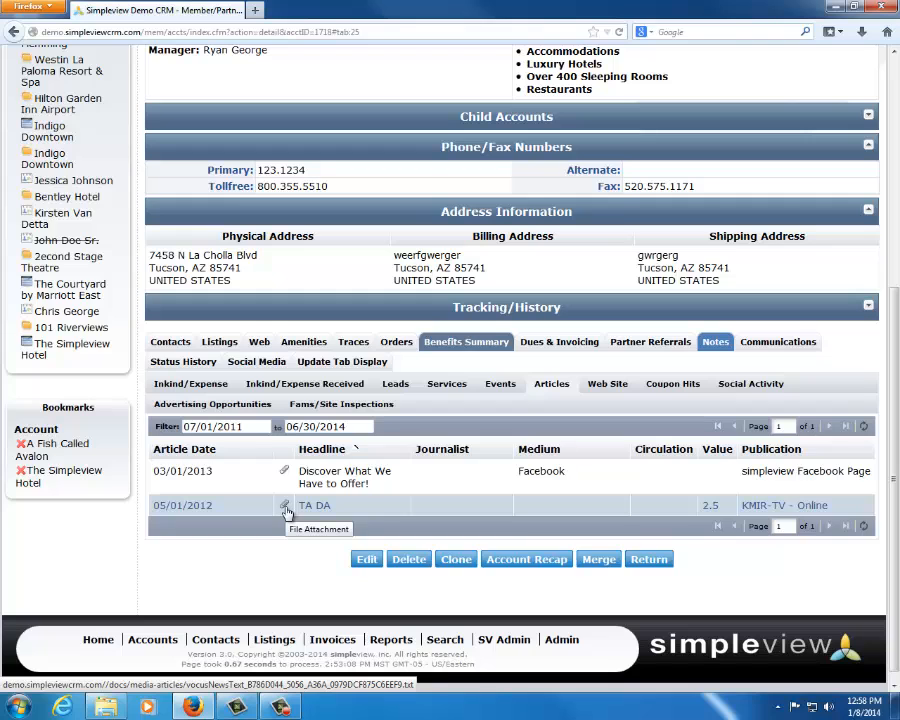
Show the benefits summary's website statistics and examine the listing views, reservation click-thrus and listing click-thrus for Hotels & Resorts
{"action": "left_click", "coordinate": [604, 386]}
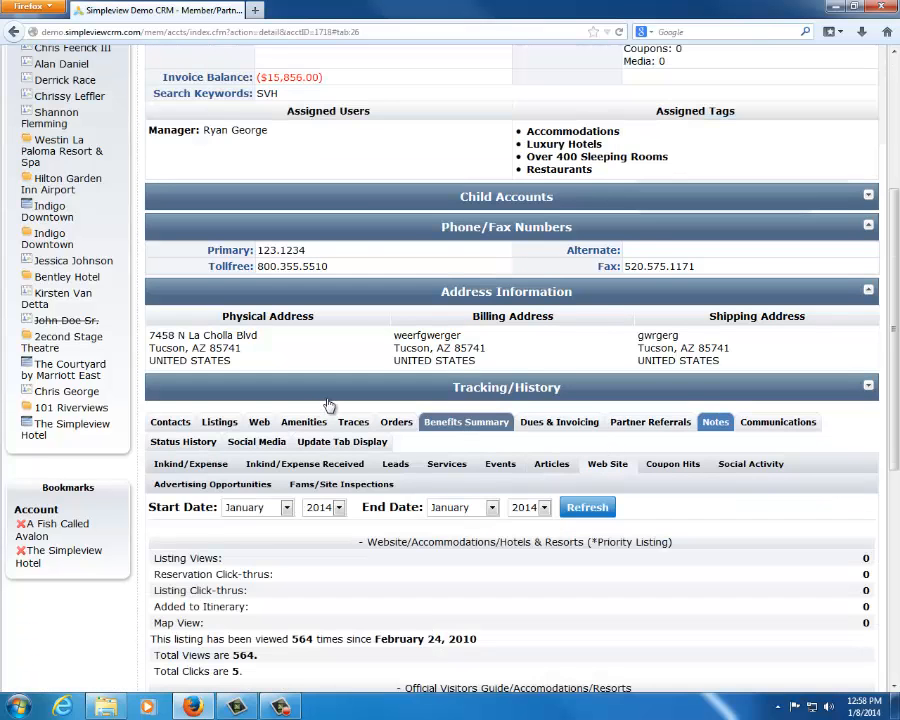
{"action": "scroll", "coordinate": [328, 403], "scroll_direction": "down", "scroll_amount": 3}
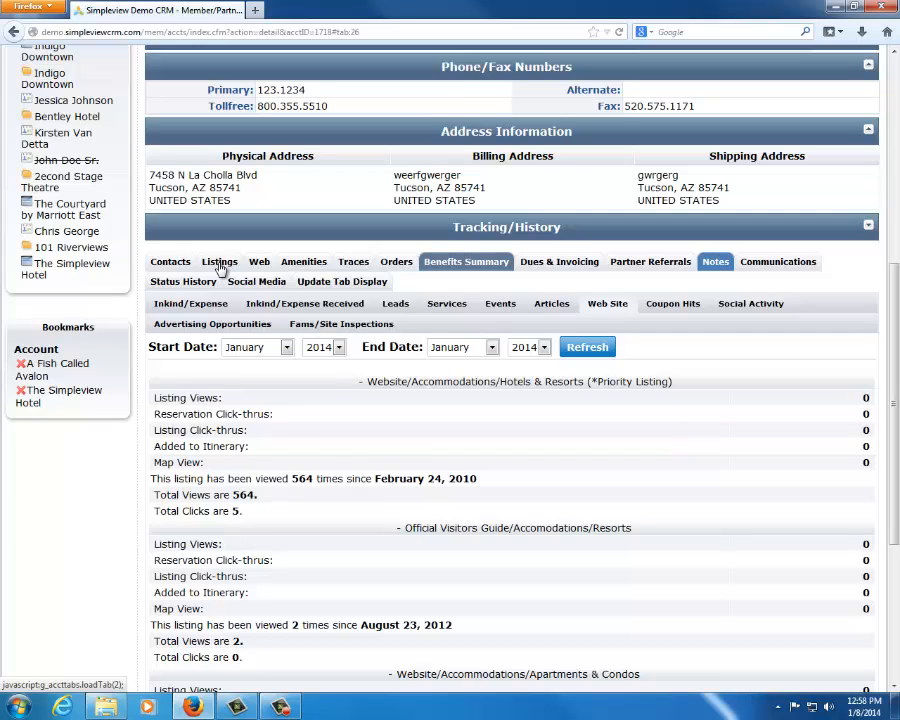
{"action": "left_click_drag", "start_coordinate": [158, 398], "coordinate": [420, 435]}
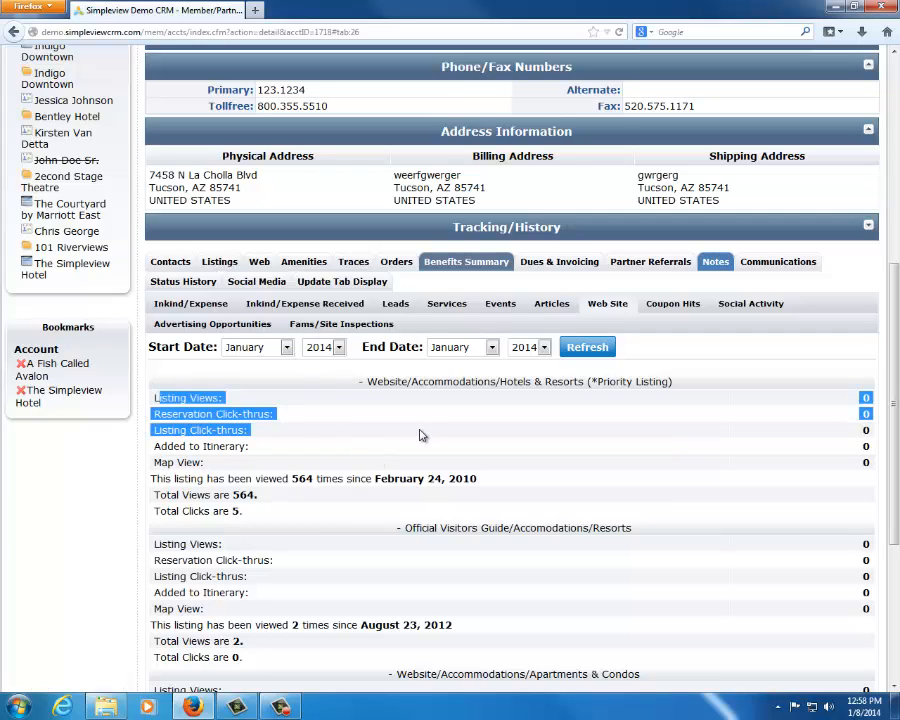
{"action": "left_click", "coordinate": [421, 434]}
{"action": "left_click_drag", "start_coordinate": [153, 398], "coordinate": [338, 405]}
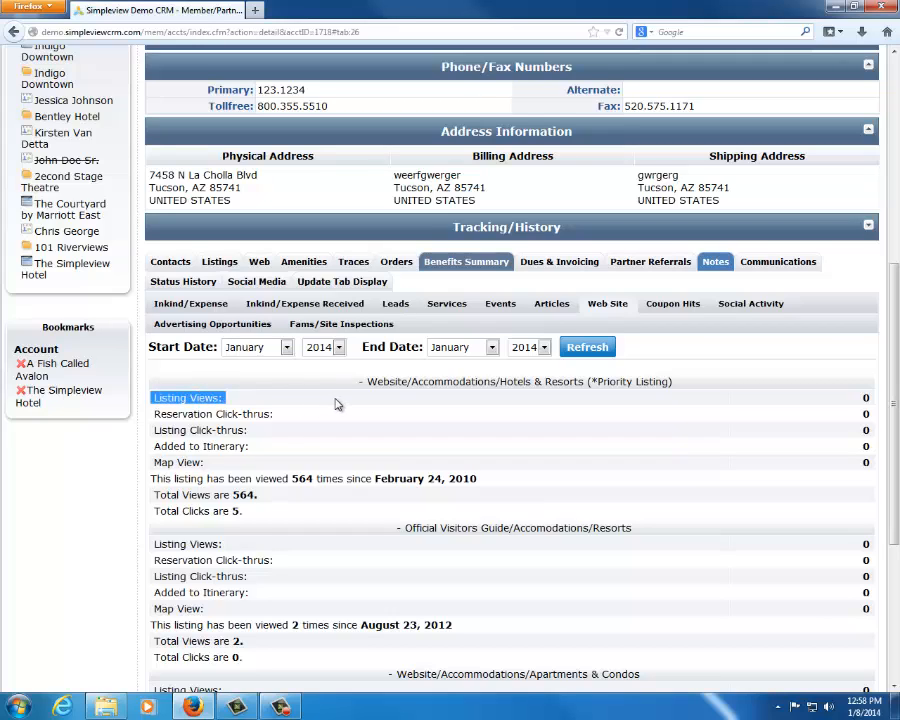
{"action": "left_click_drag", "start_coordinate": [338, 404], "coordinate": [335, 418]}
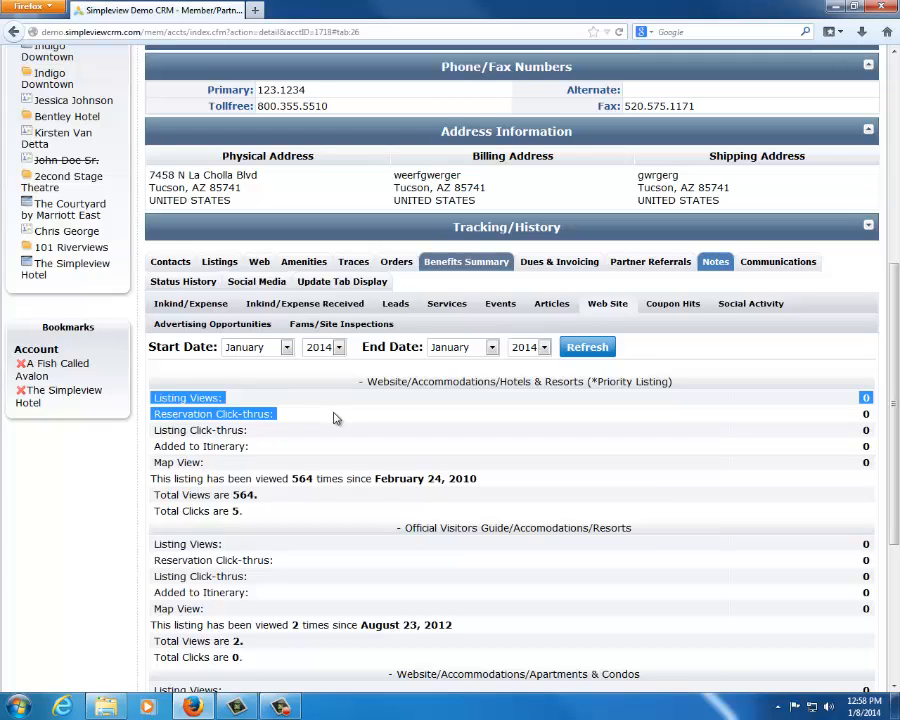
{"action": "left_click_drag", "start_coordinate": [335, 418], "coordinate": [335, 433]}
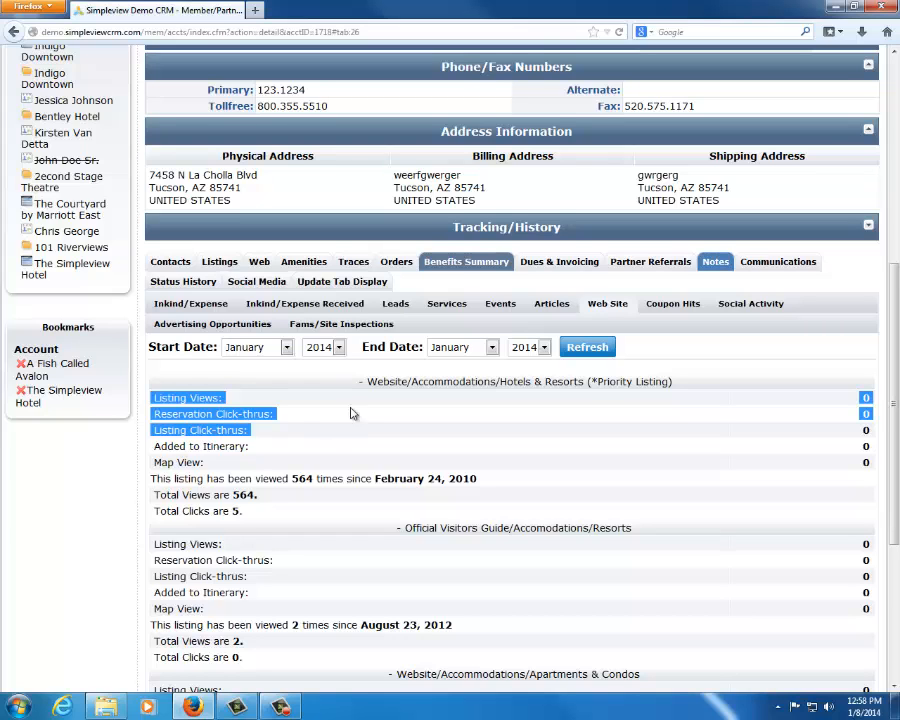
Check the account's website address and the statistics for the Official Visitors Guide and Apartments & Condos listings
{"action": "scroll", "coordinate": [362, 378], "scroll_direction": "up", "scroll_amount": 5}
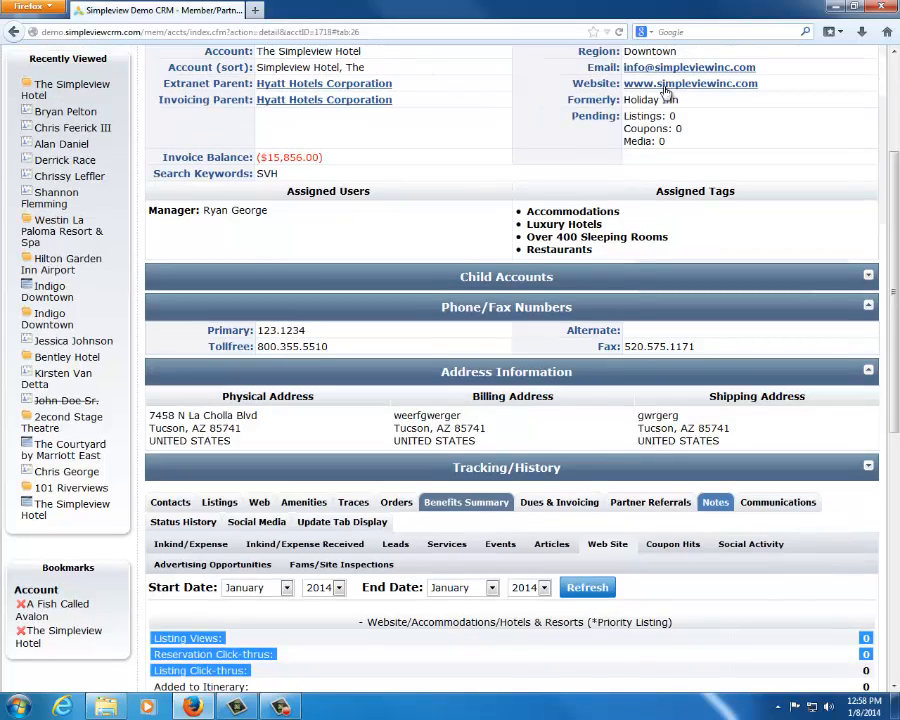
{"action": "scroll", "coordinate": [270, 538], "scroll_direction": "down", "scroll_amount": 2}
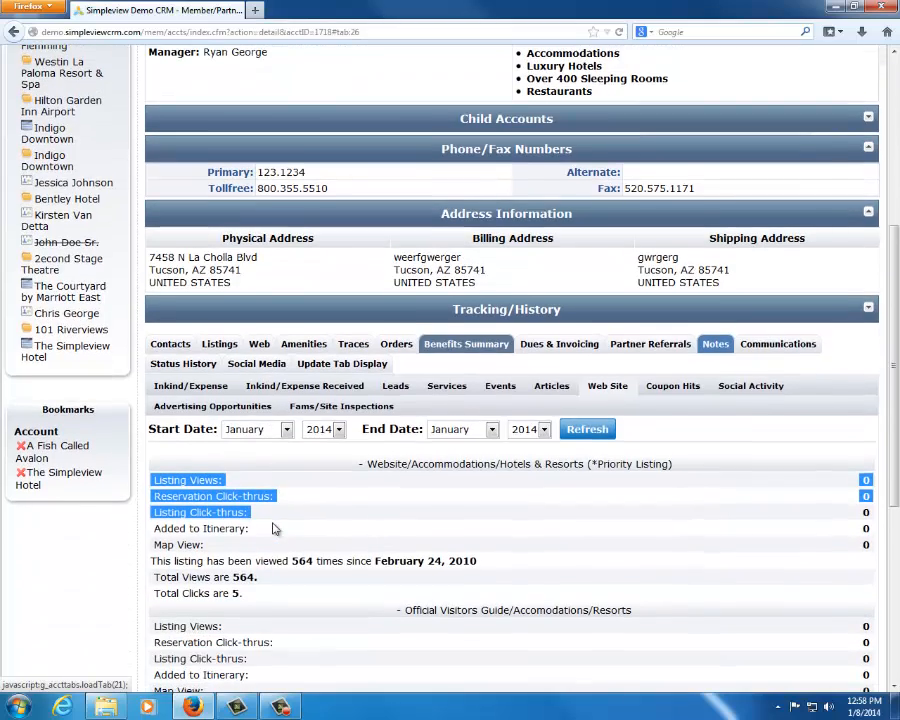
{"action": "scroll", "coordinate": [274, 532], "scroll_direction": "down", "scroll_amount": 6}
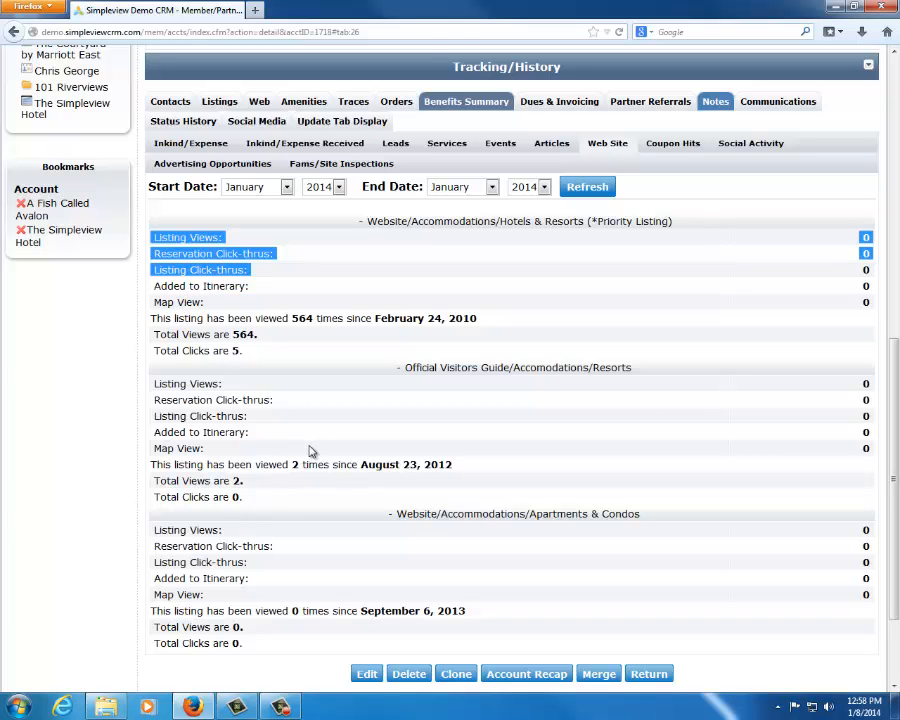
Show the account's coupon hits in the benefits summary
{"action": "scroll", "coordinate": [380, 394], "scroll_direction": "up", "scroll_amount": 6}
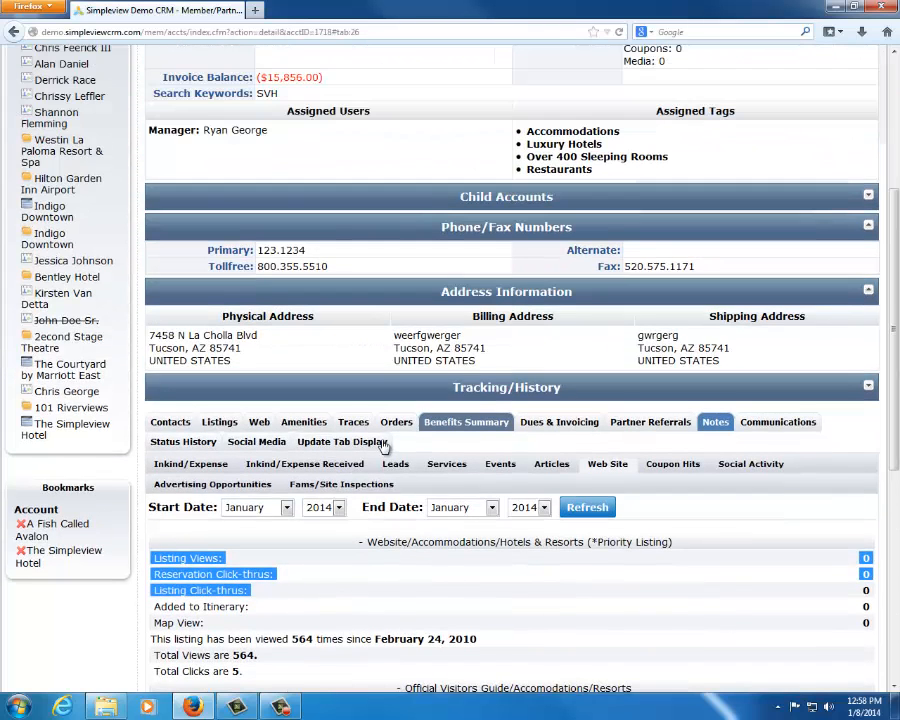
{"action": "left_click", "coordinate": [563, 424]}
{"action": "left_click", "coordinate": [468, 424]}
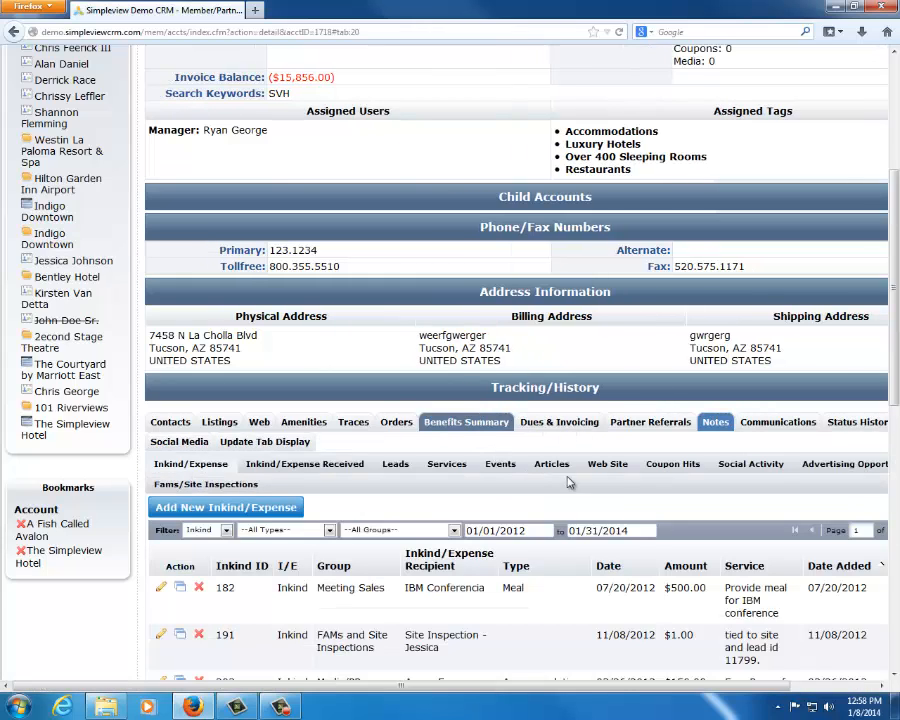
{"action": "left_click", "coordinate": [436, 465]}
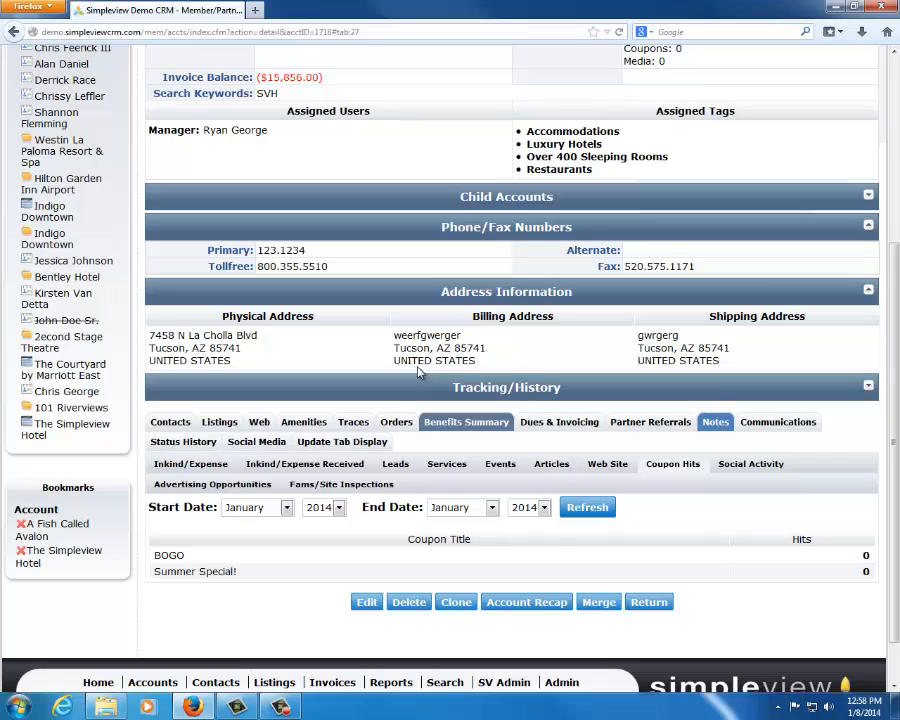
Show the account's social activity and examine the tweet date and user columns of the mentions table
{"action": "left_click", "coordinate": [725, 464]}
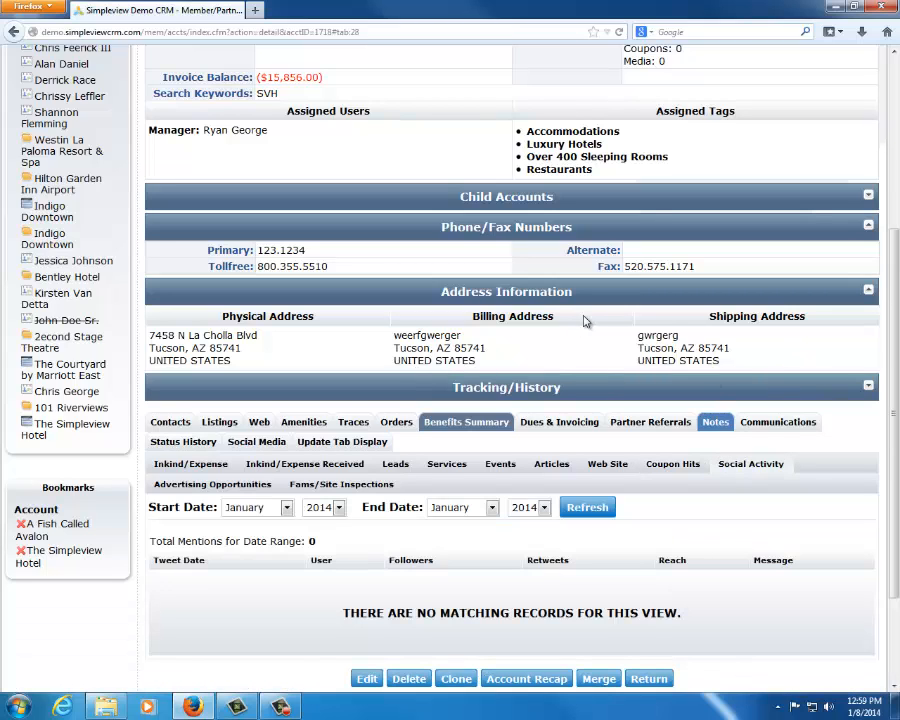
{"action": "scroll", "coordinate": [584, 322], "scroll_direction": "down", "scroll_amount": 2}
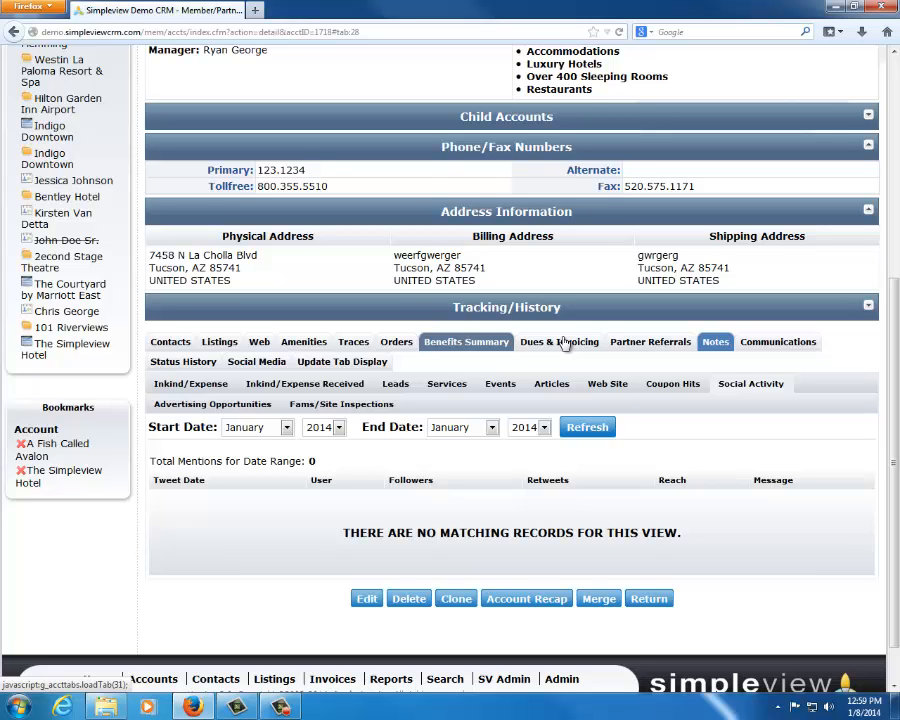
{"action": "scroll", "coordinate": [274, 146], "scroll_direction": "up", "scroll_amount": 3}
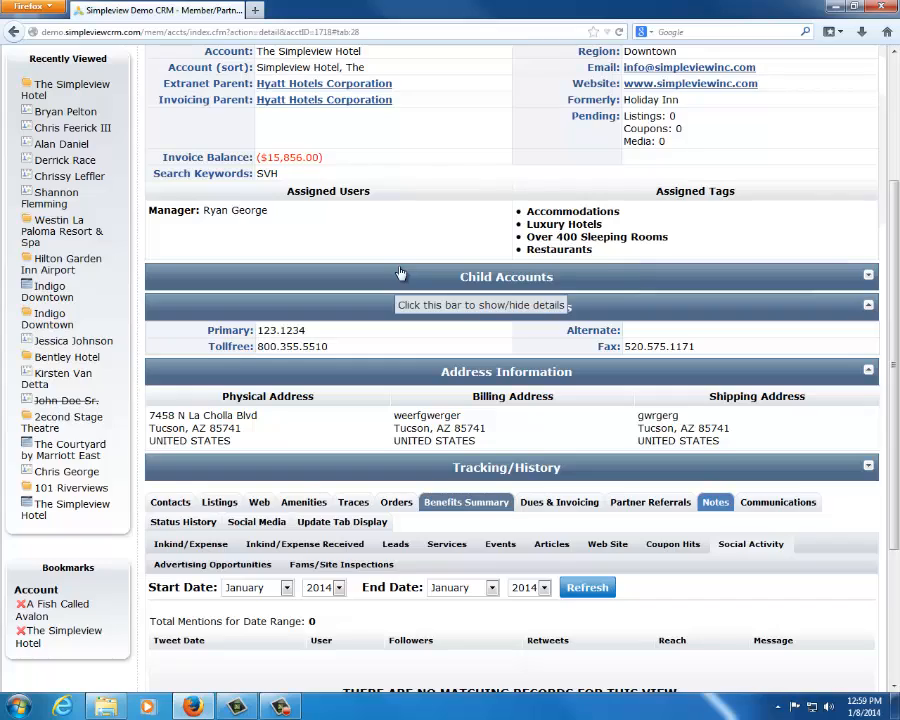
{"action": "scroll", "coordinate": [400, 271], "scroll_direction": "down", "scroll_amount": 5}
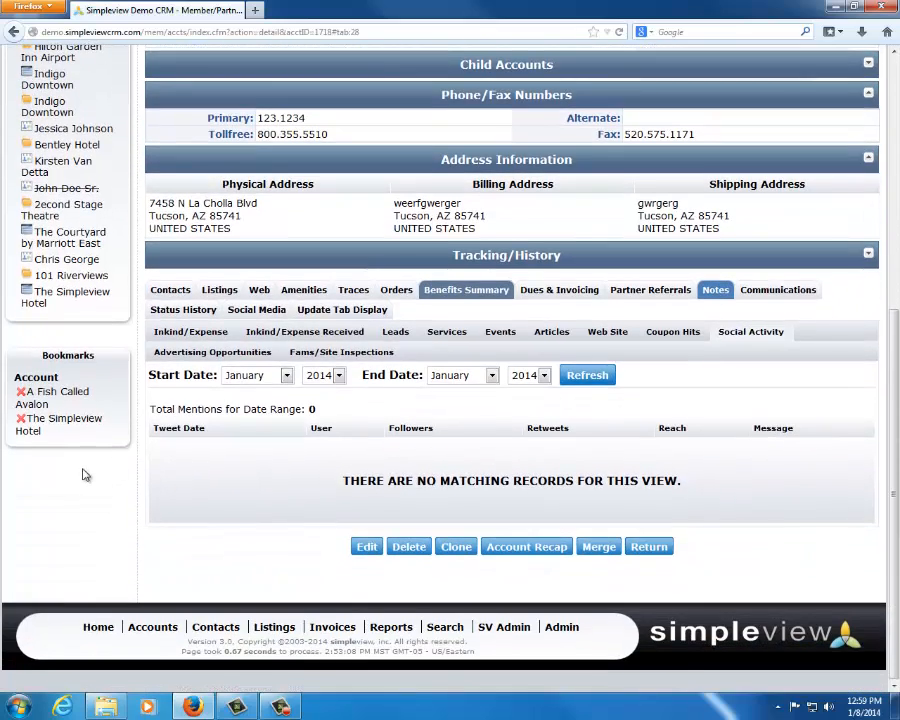
{"action": "left_click_drag", "start_coordinate": [153, 428], "coordinate": [226, 441]}
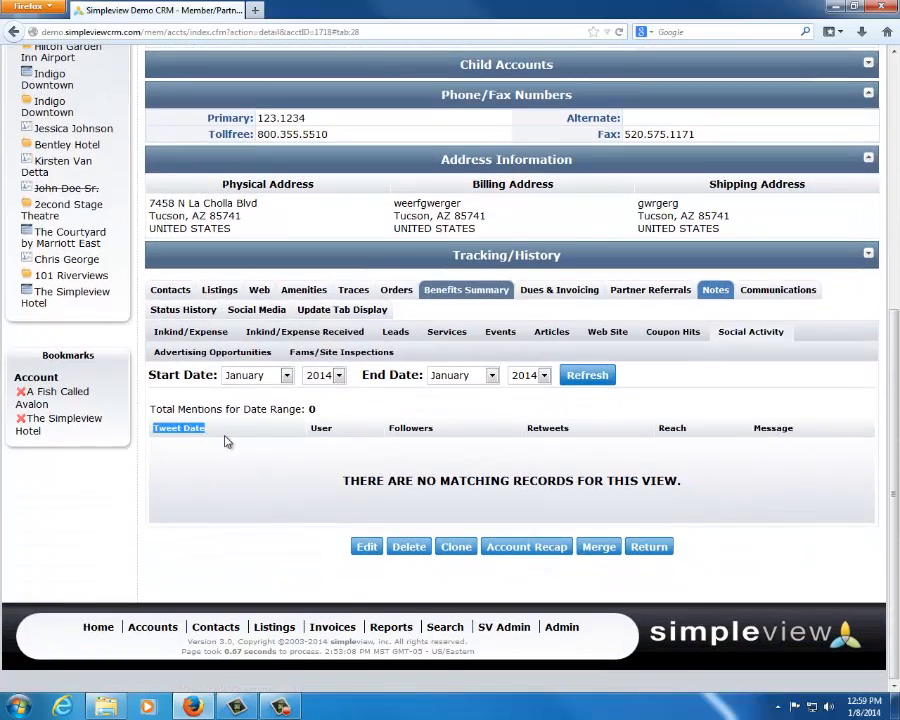
{"action": "left_click", "coordinate": [230, 439]}
{"action": "left_click_drag", "start_coordinate": [338, 430], "coordinate": [316, 431]}
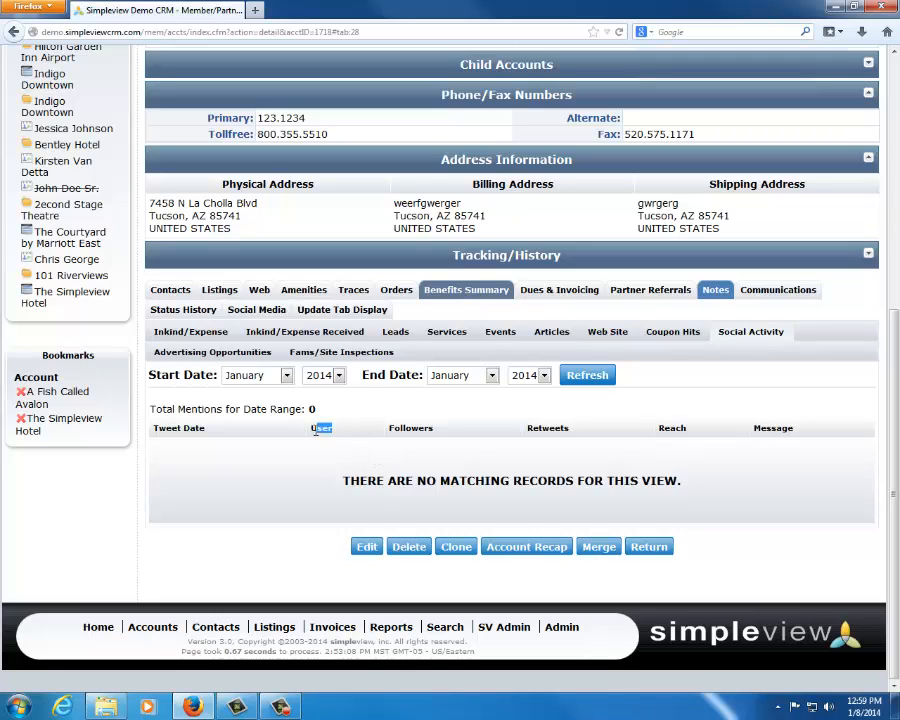
{"action": "left_click", "coordinate": [346, 429]}
Show the account's advertising opportunities, filtered from a start date of 07/01/2011
{"action": "left_click", "coordinate": [205, 352]}
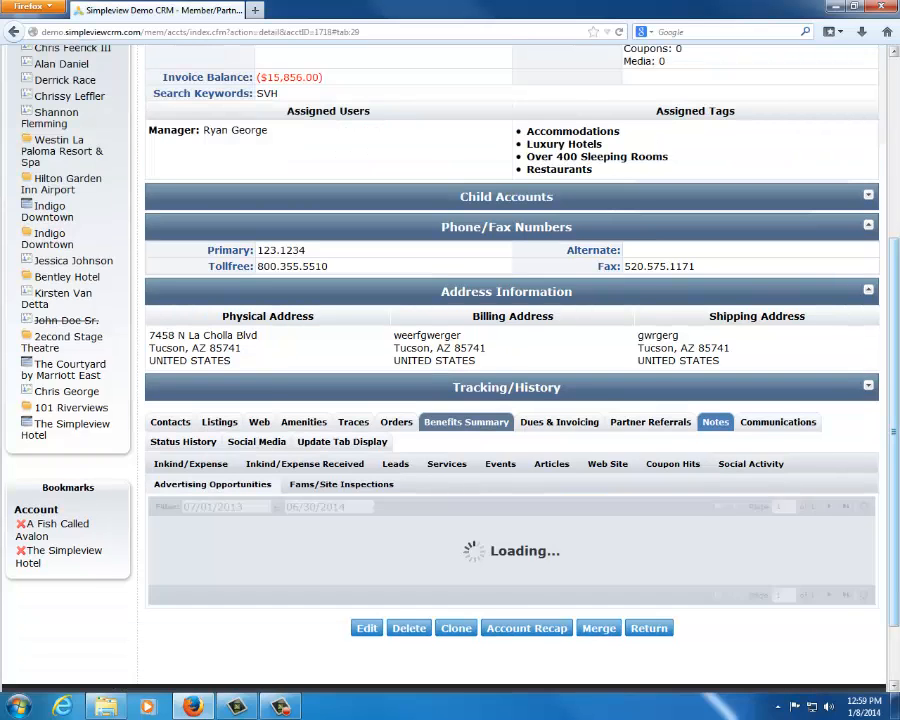
{"action": "left_click", "coordinate": [257, 511]}
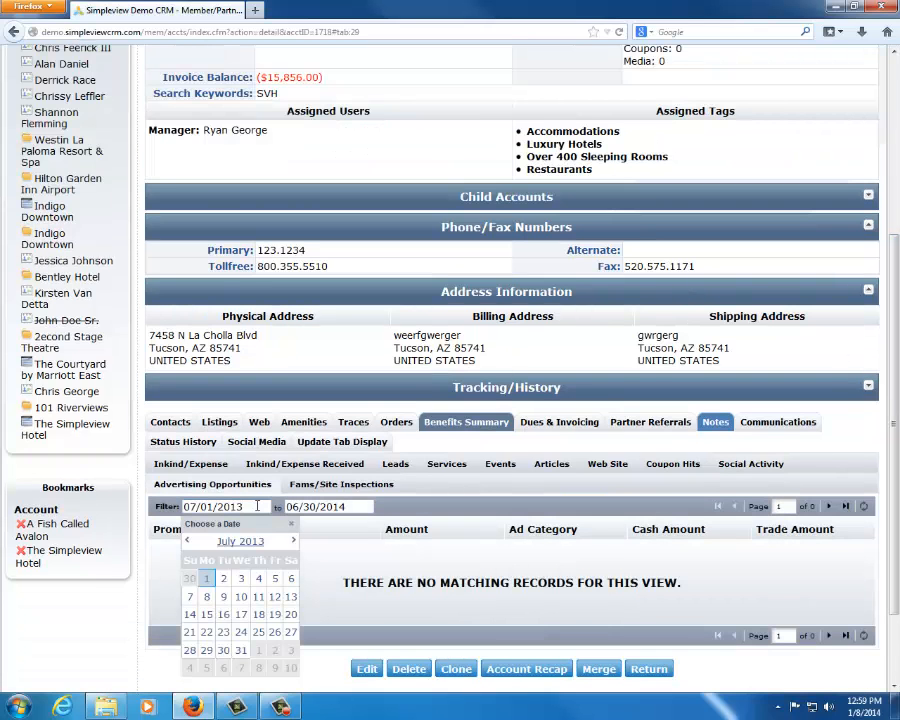
{"action": "key", "text": "BackSpace"}
{"action": "type", "text": "1"}
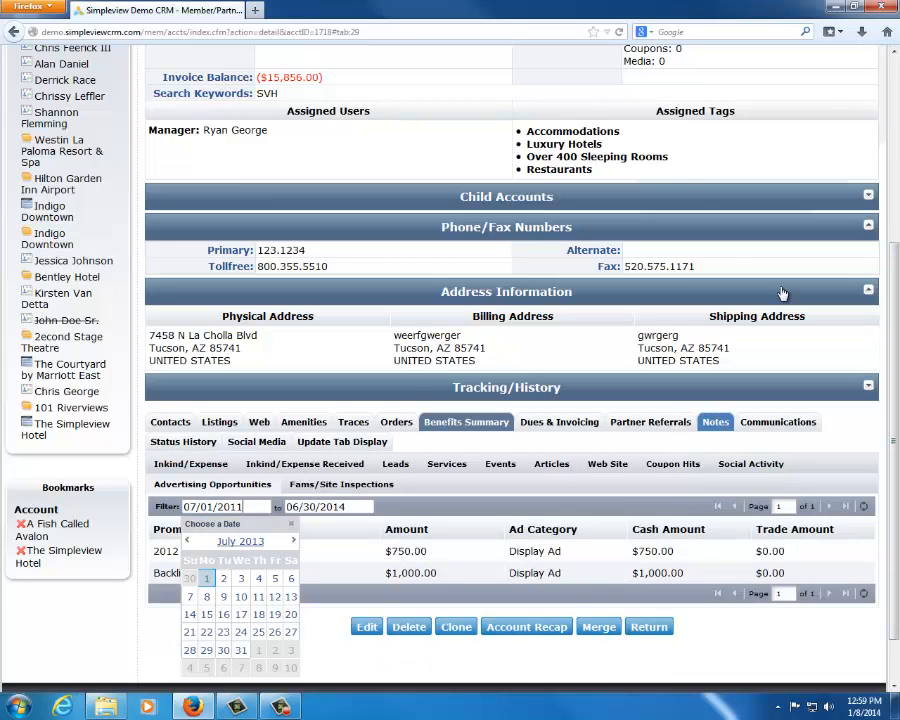
{"action": "left_click", "coordinate": [750, 136]}
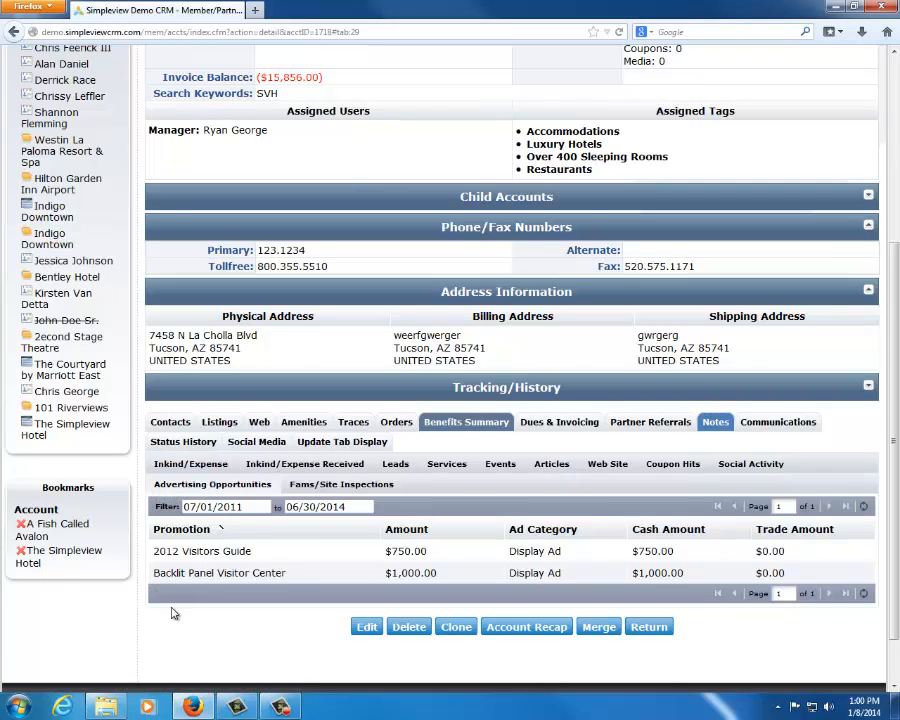
Examine the 2012 Visitors Guide and Backlit Panel Visitor Center promotions among the advertising opportunities
{"action": "left_click_drag", "start_coordinate": [153, 551], "coordinate": [584, 561]}
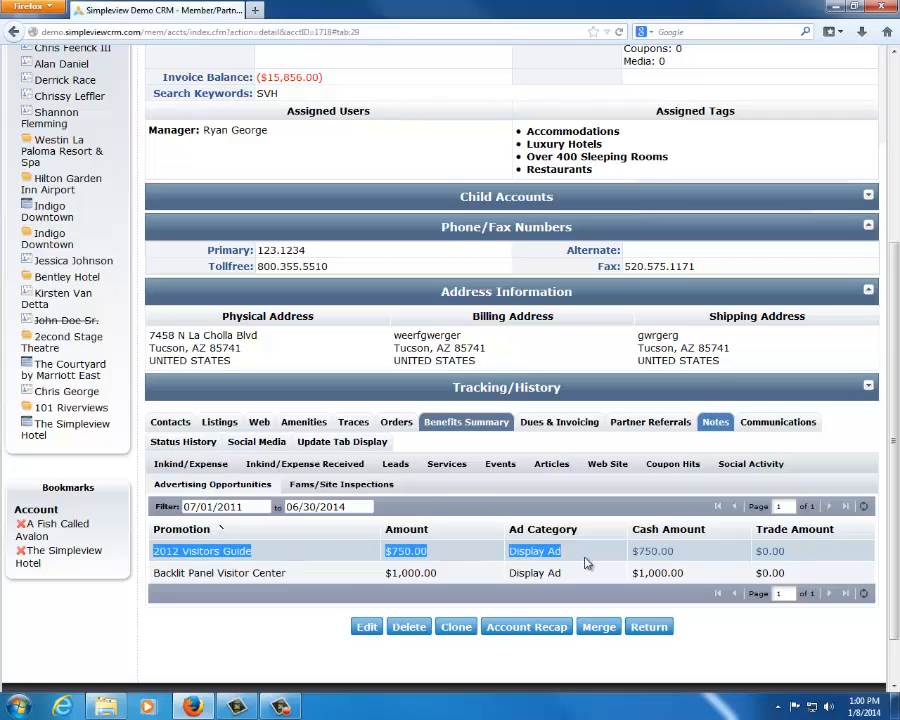
{"action": "left_click", "coordinate": [497, 573]}
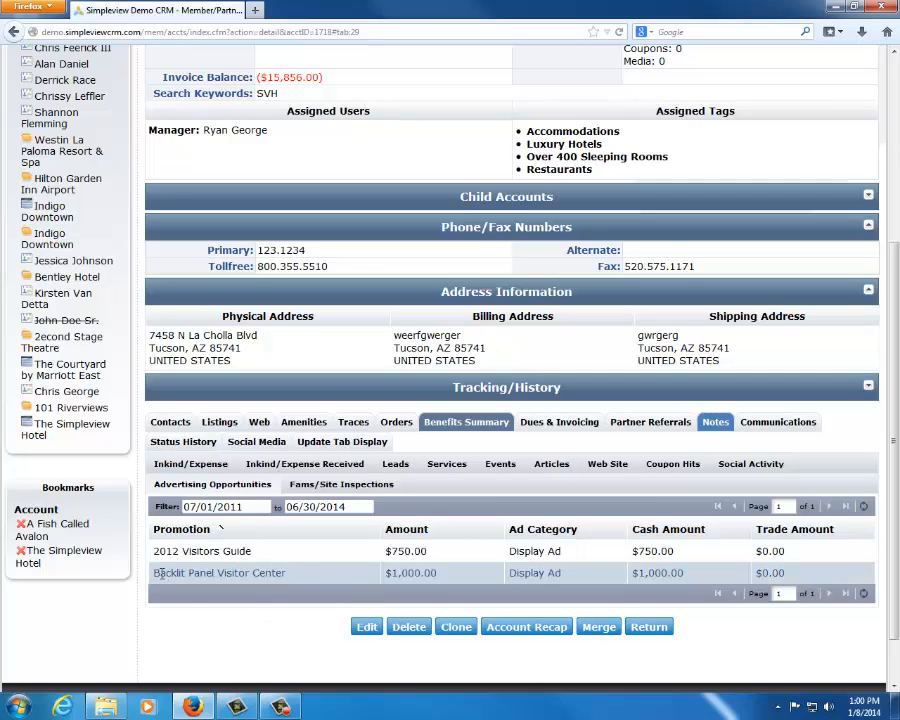
{"action": "left_click_drag", "start_coordinate": [152, 573], "coordinate": [308, 573]}
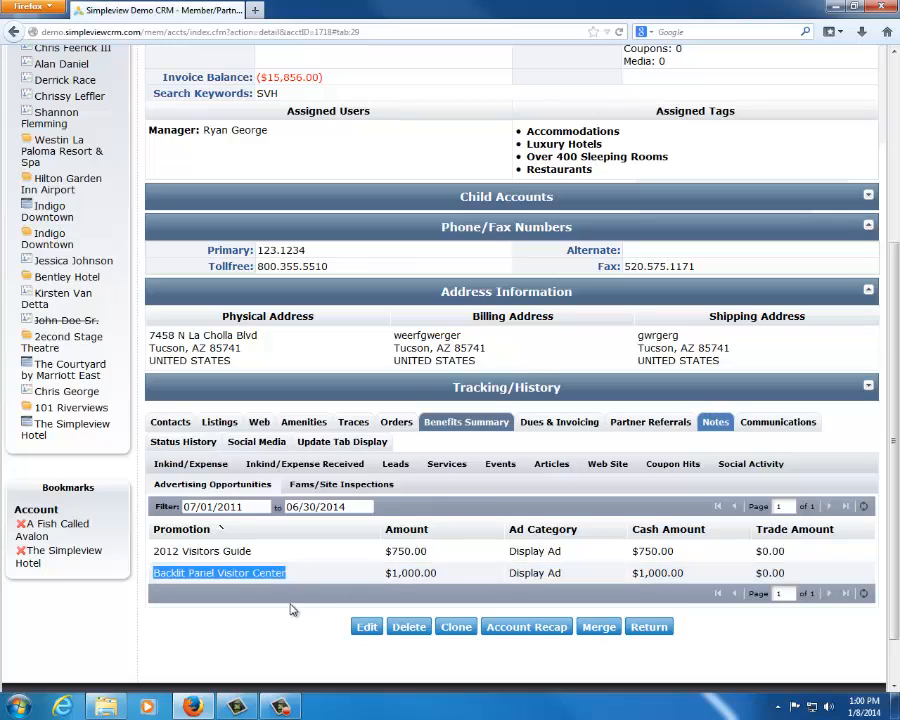
{"action": "left_click", "coordinate": [292, 609]}
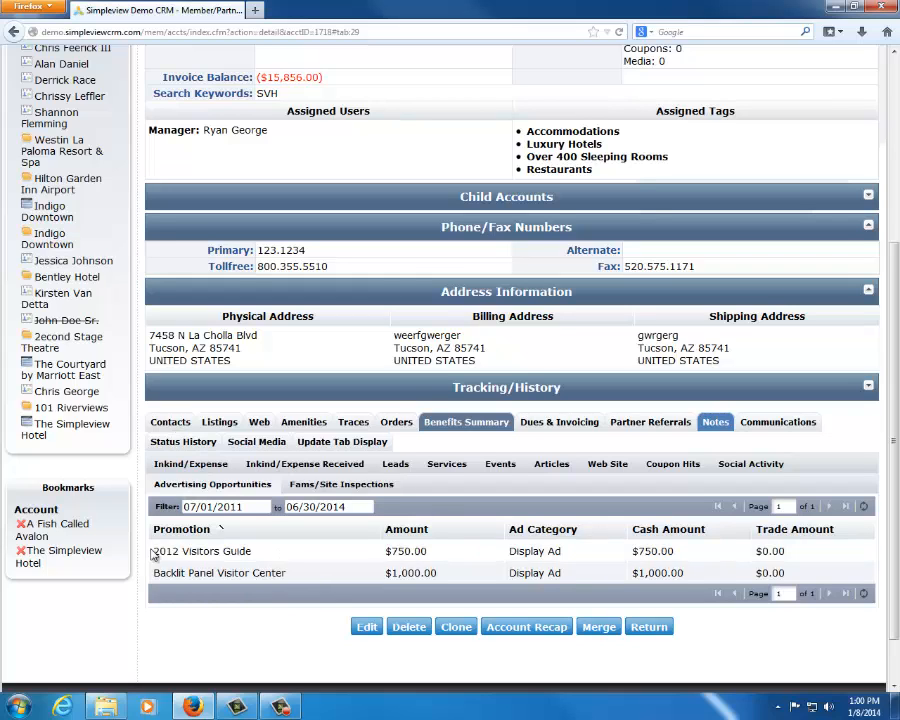
Show the account's fams and site inspections and check the number of attendees for the Tucson Summit Site Inspection
{"action": "left_click", "coordinate": [358, 484]}
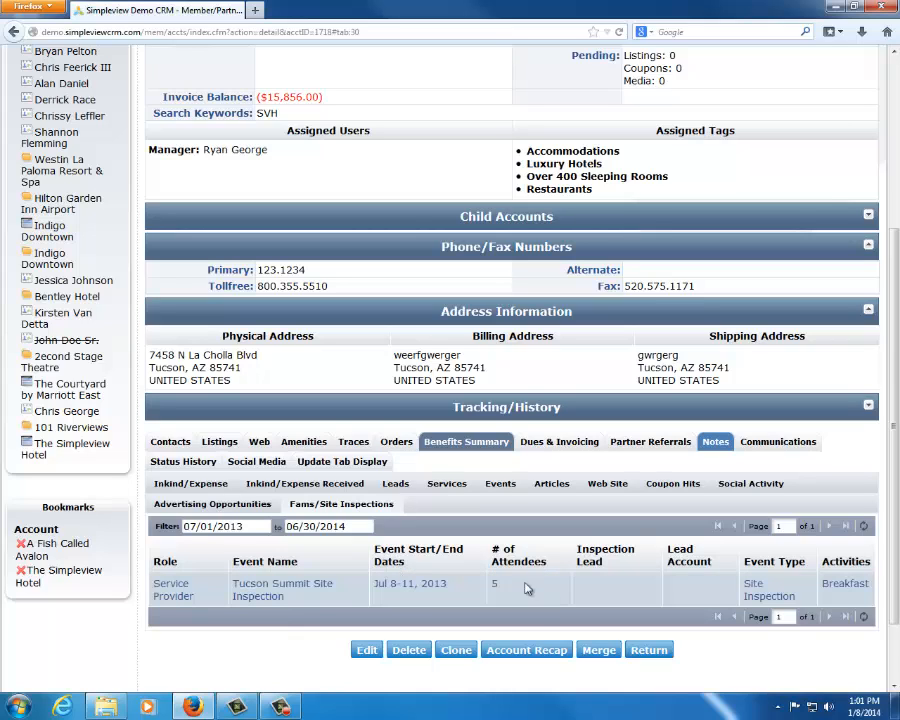
{"action": "double_click", "coordinate": [493, 583]}
{"action": "left_click", "coordinate": [247, 629]}
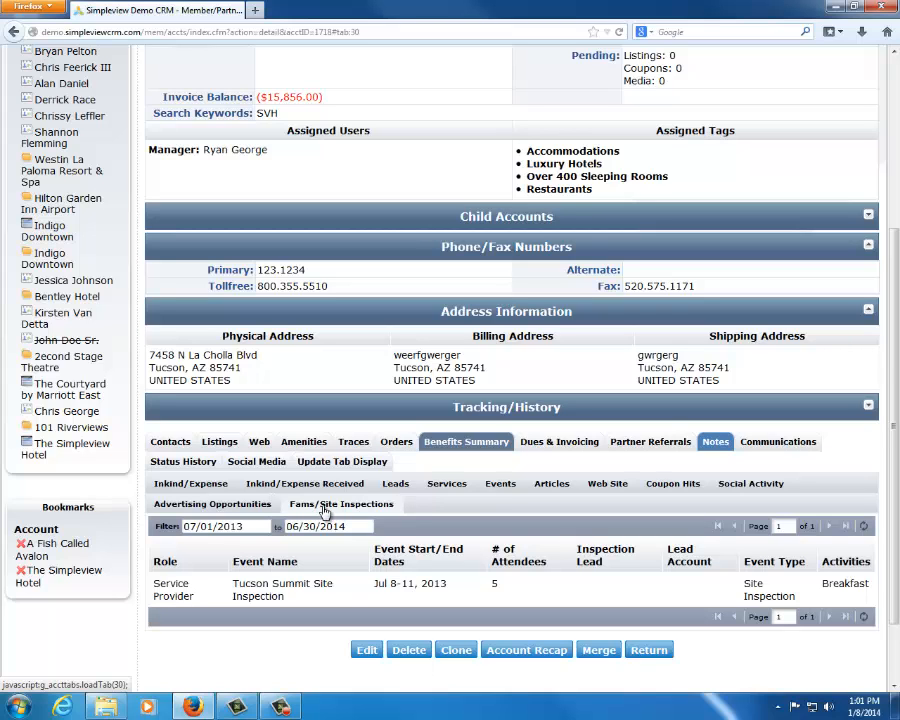
{"action": "scroll", "coordinate": [333, 270], "scroll_direction": "up", "scroll_amount": 5}
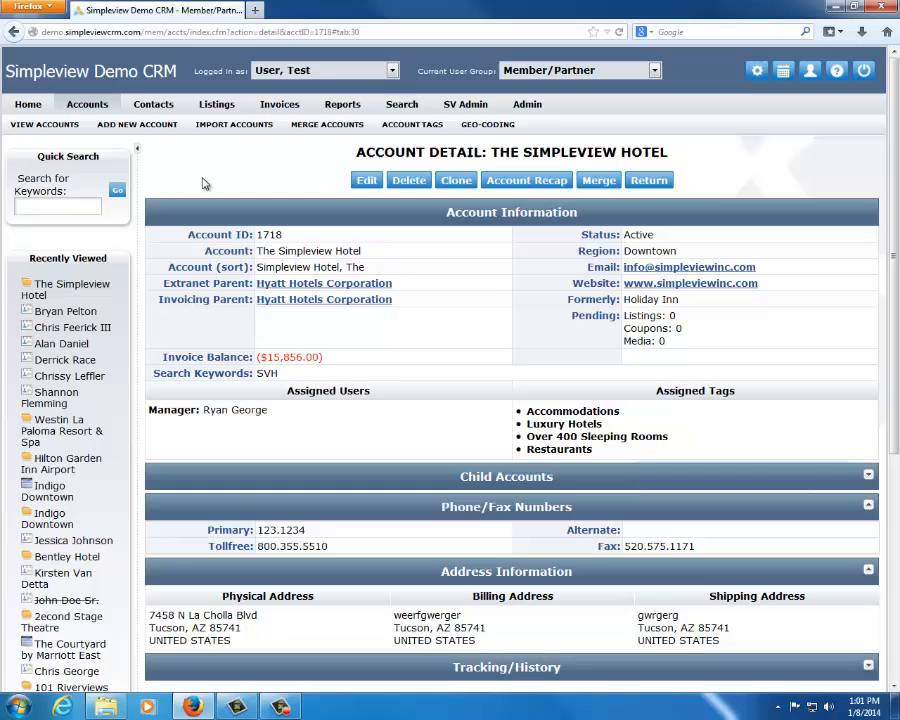
Leave the hotel's account detail and show the CRM's home dashboard
{"action": "left_click", "coordinate": [31, 106]}
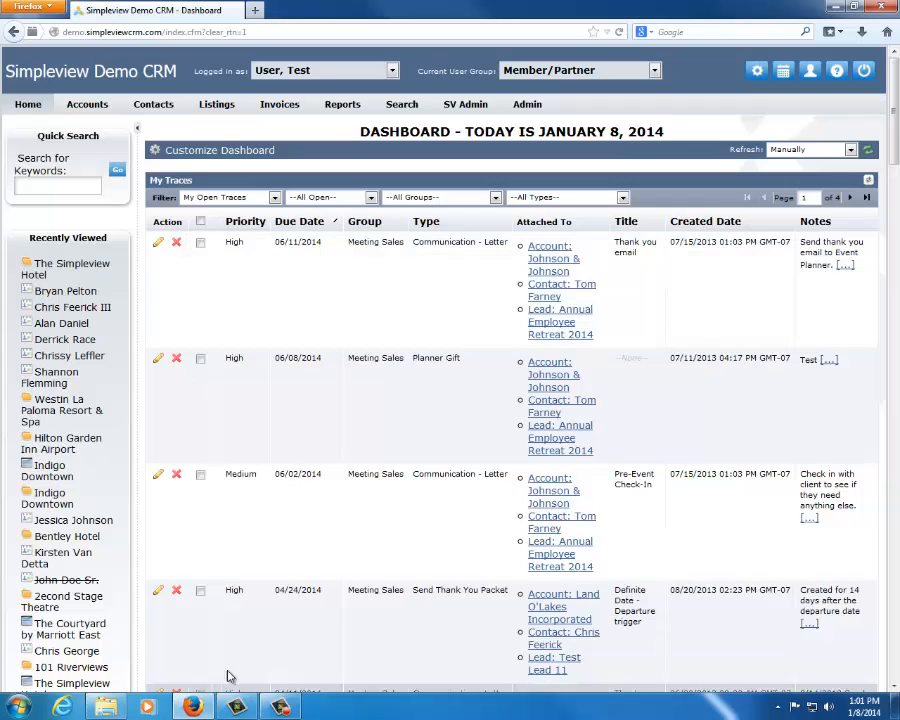
Try to open the "new users" PDF from the removable disk and dismiss the file viewer
{"action": "left_click", "coordinate": [118, 707]}
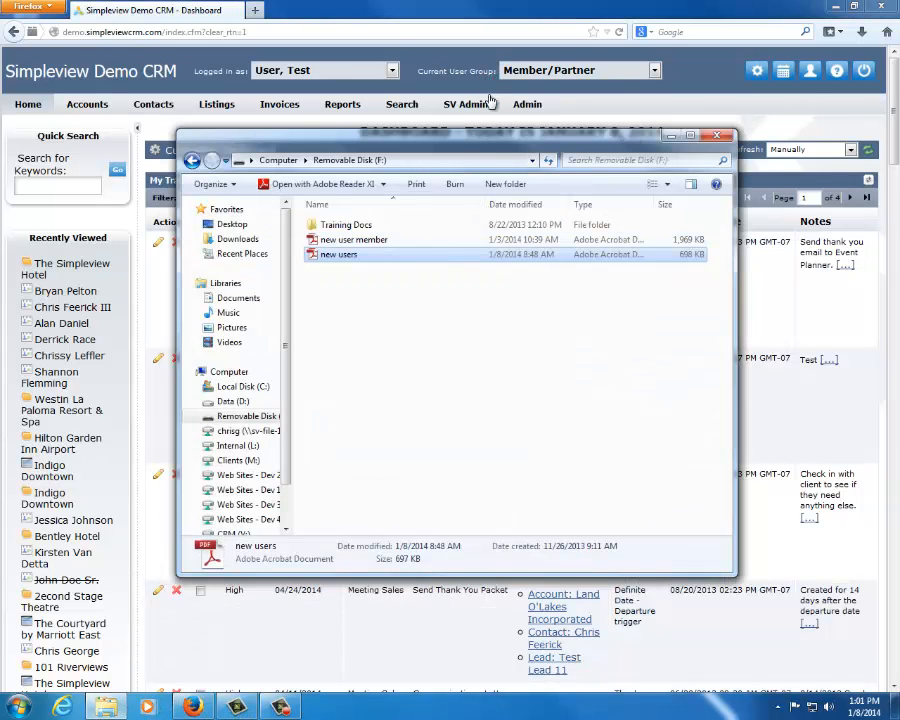
{"action": "left_click", "coordinate": [671, 135]}
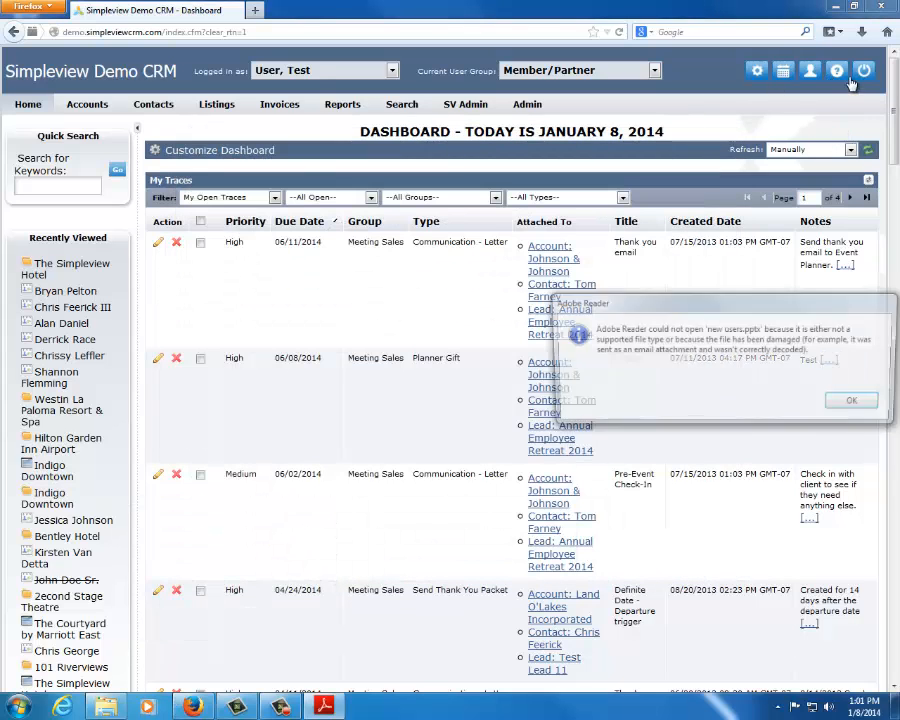
{"action": "key", "text": "Return"}
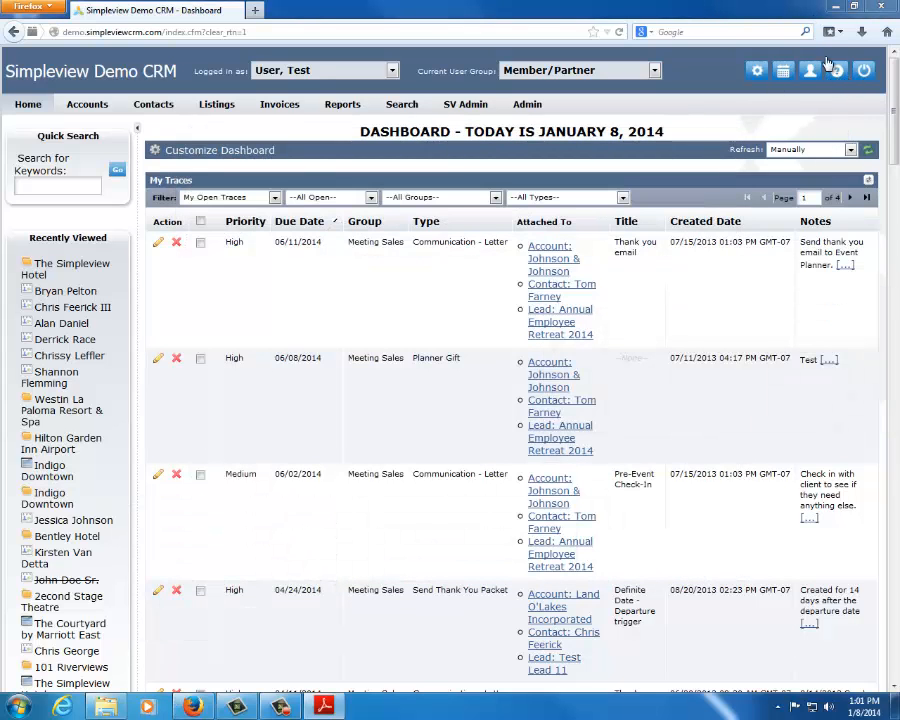
Open the client portal's user forum from the CRM and show the portal's training webinars page
{"action": "left_click", "coordinate": [812, 74]}
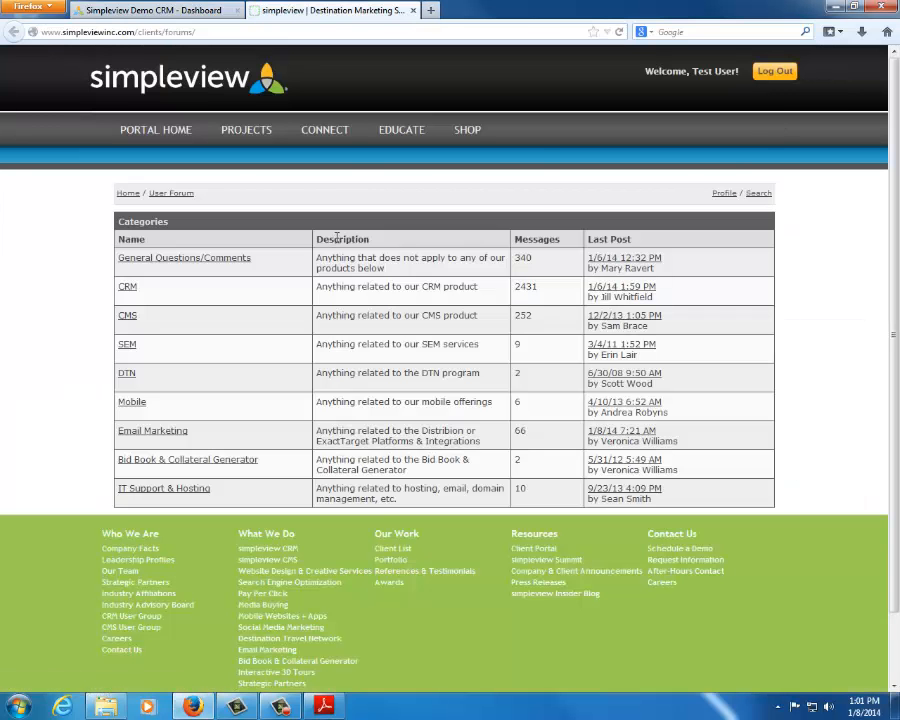
{"action": "left_click", "coordinate": [400, 162]}
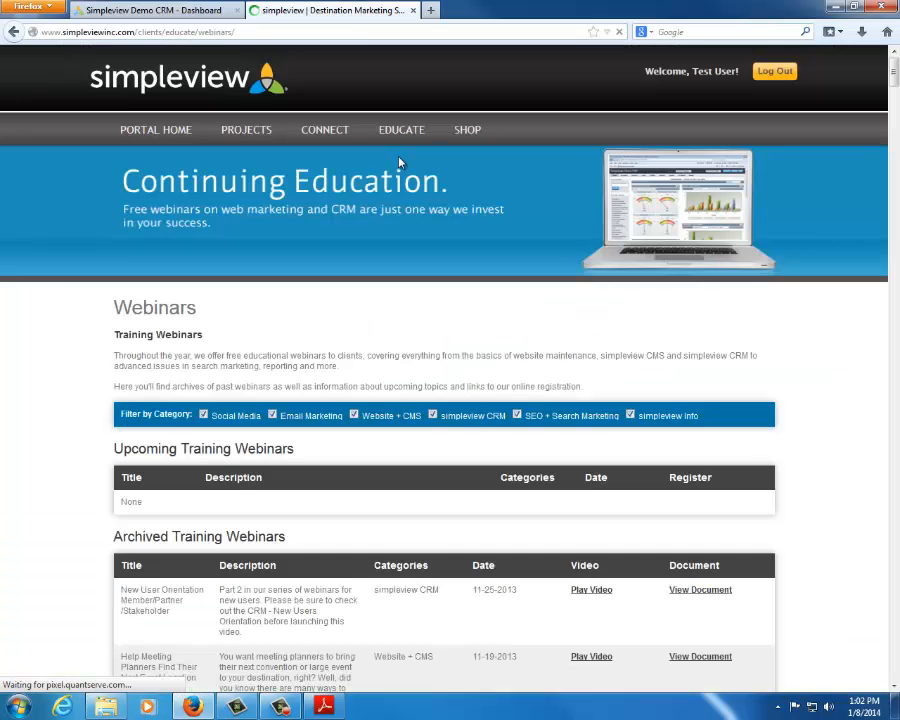
Switch back to the CRM dashboard and open the help page with its recommended articles and knowledgebase search
{"action": "left_click", "coordinate": [200, 11]}
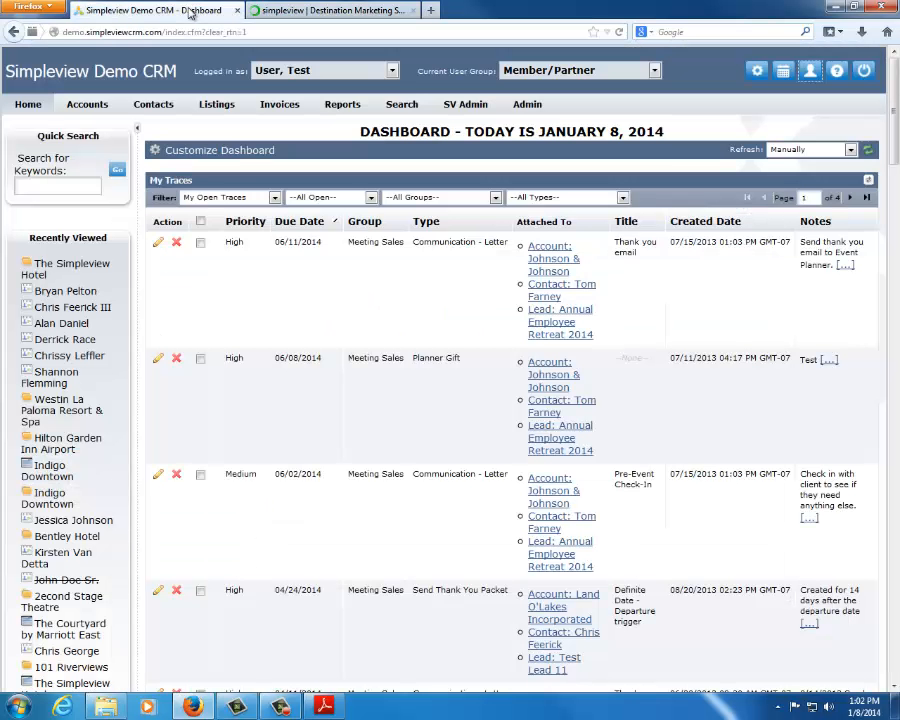
{"action": "left_click", "coordinate": [837, 74]}
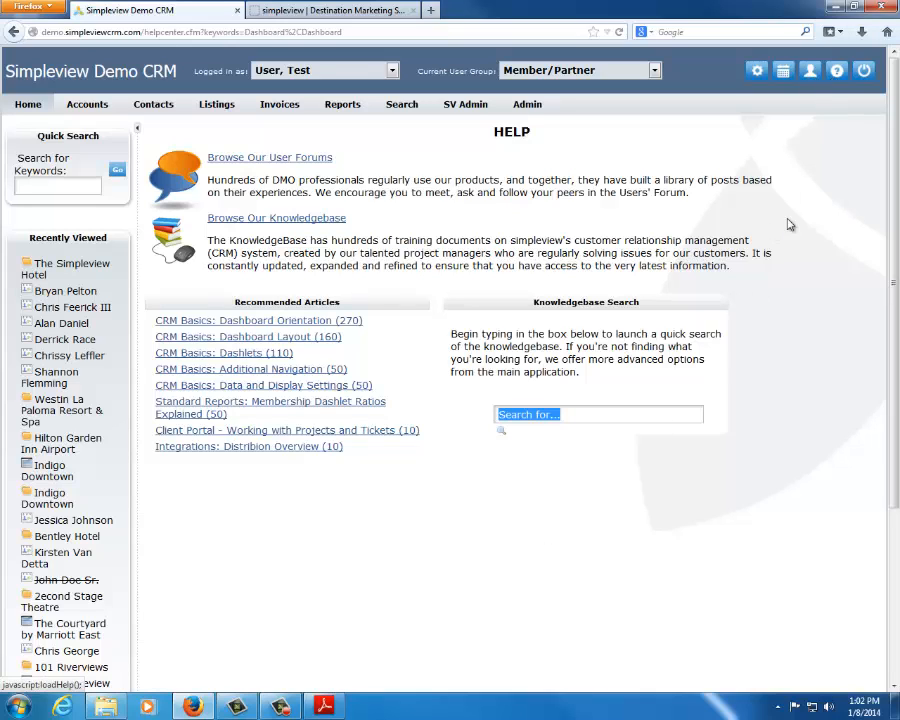
{"action": "left_click", "coordinate": [688, 519]}
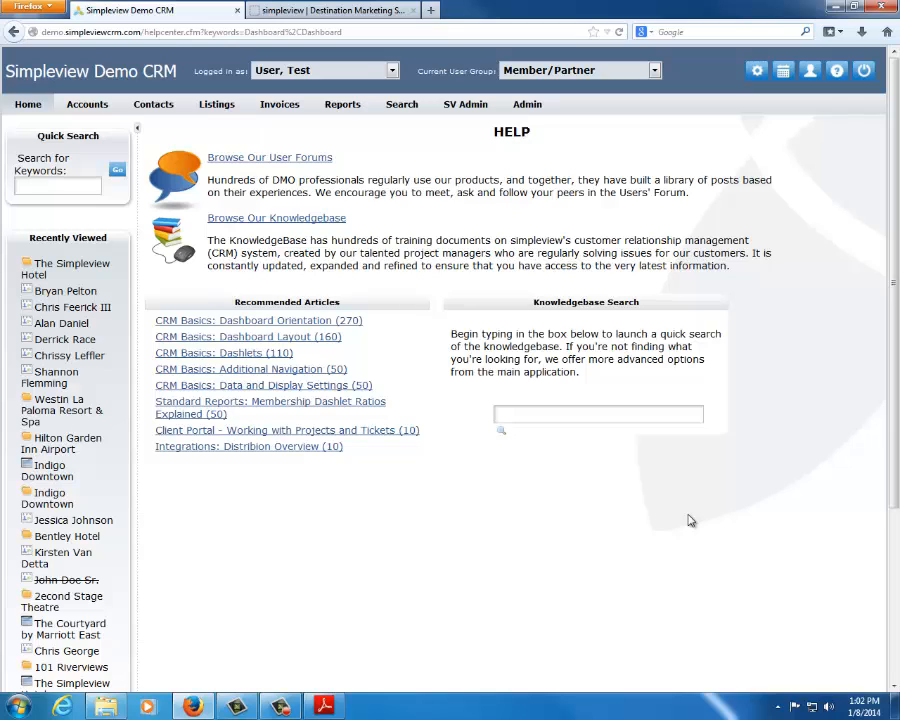